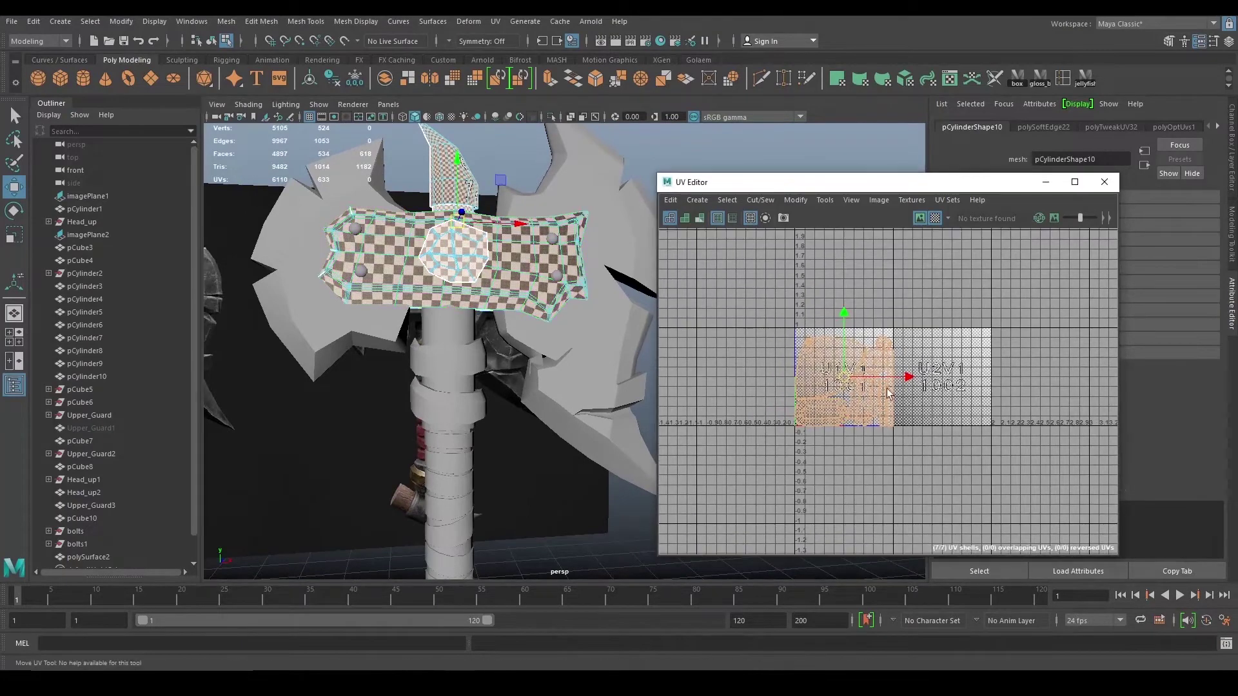
- Return to object mode and select the horn, the guard plate and its central gem together
click(837, 391)
key(F8)
click(438, 253)
alt+drag(439, 254, 445, 258)
mouse_move(445, 258)
alt+right_down()
mouse_move(516, 249)
mouse_move(454, 276)
alt+right_up()
click(427, 201)
alt+right_drag(445, 232, 512, 278)
alt+drag(513, 277, 480, 301)
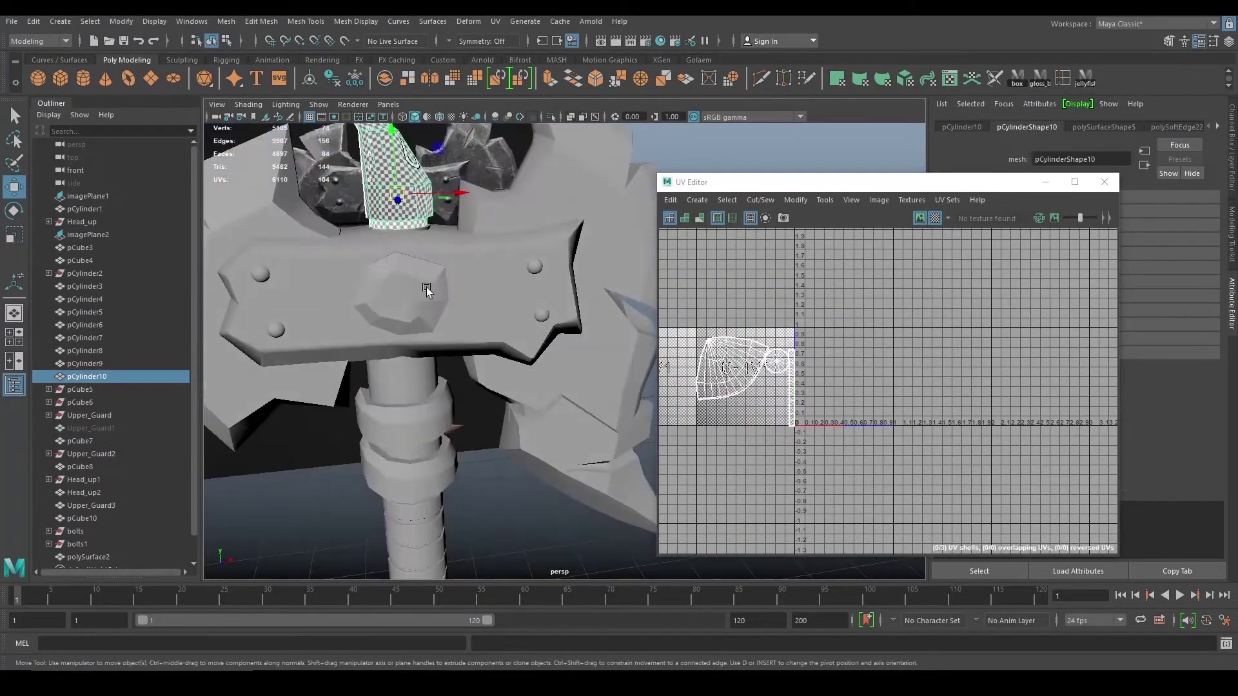
click(428, 289)
shift+click(489, 292)
shift+click(409, 194)
alt+drag(453, 239, 481, 211)
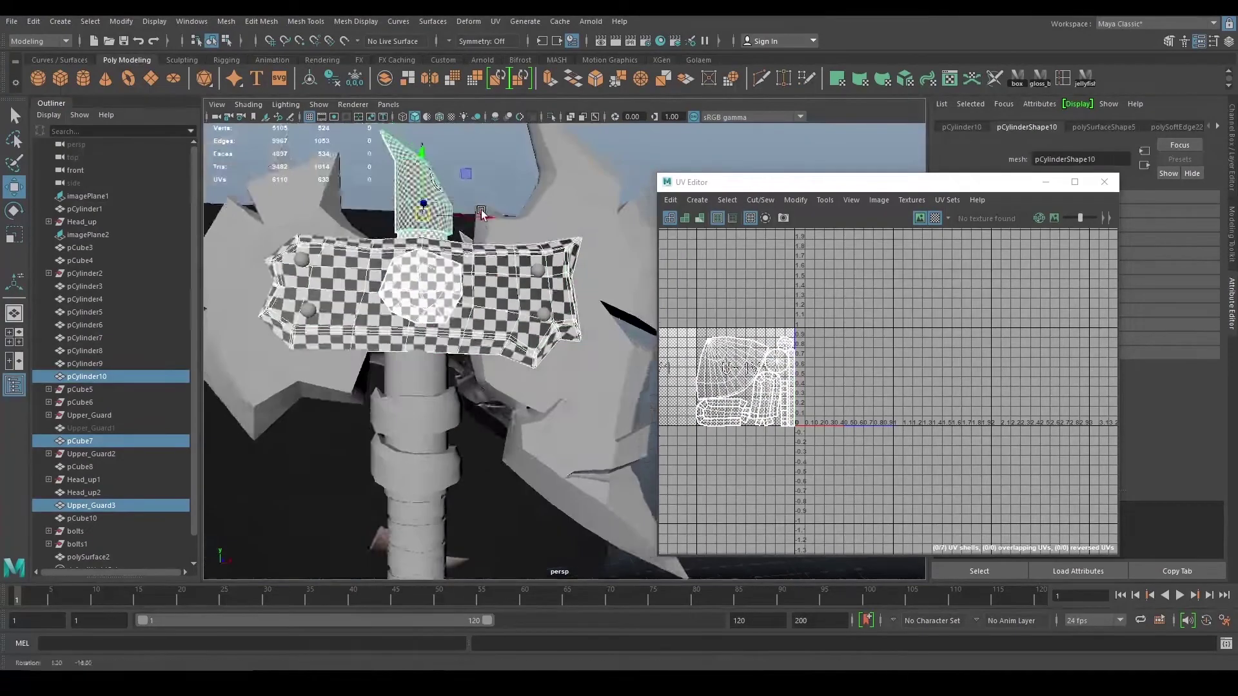
- Reselect the horn, guard plate and central gem, and select all of their UV shells
alt+middle_drag(369, 162, 428, 215)
alt+right_drag(428, 215, 405, 252)
click(486, 272)
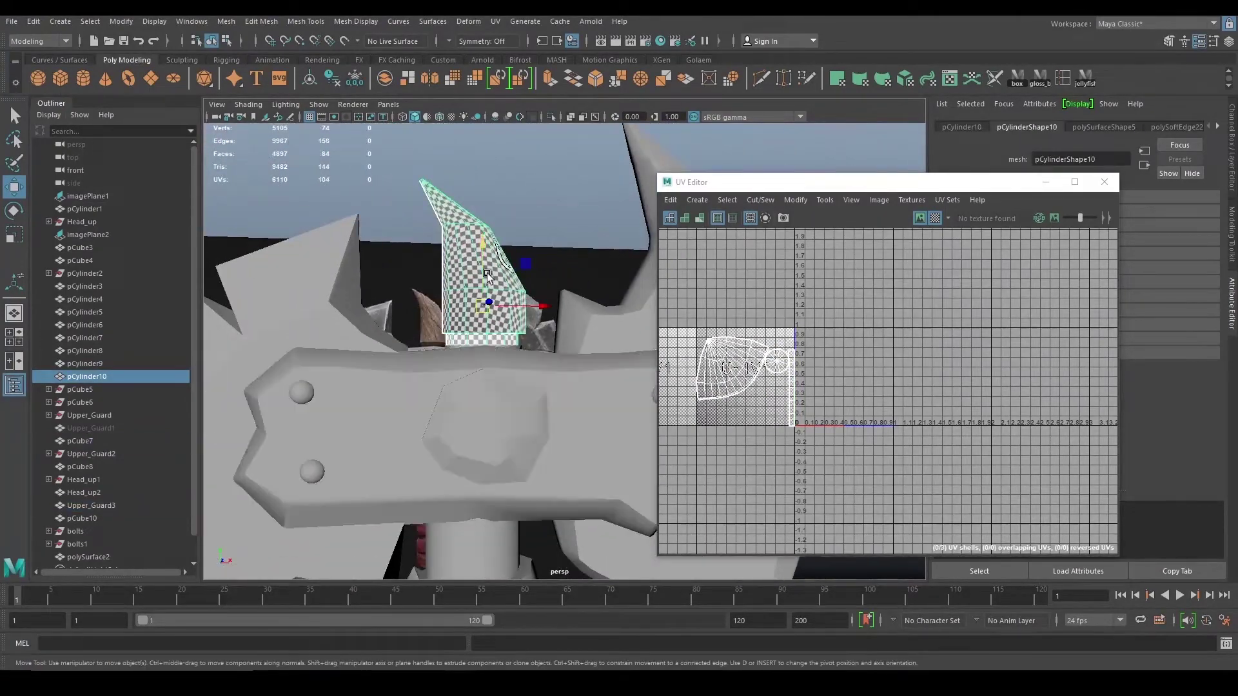
shift+click(499, 349)
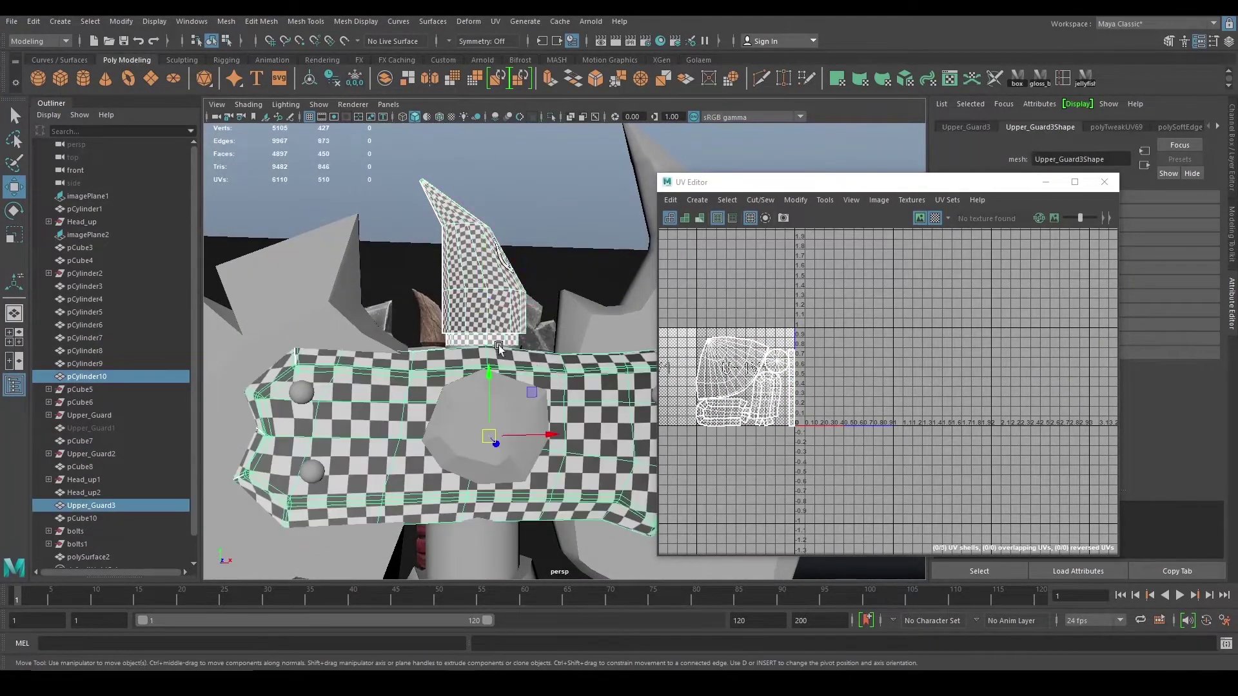
shift+click(525, 408)
scroll(945, 367, down, 1)
right_drag(869, 360, 846, 436)
drag(846, 436, 722, 326)
- Lay out the selected shells using the Unfold3D method with shell pre-scaling set to Preserve 3D Ratios
shift+right_drag(899, 351, 819, 400)
drag(335, 140, 548, 109)
click(473, 317)
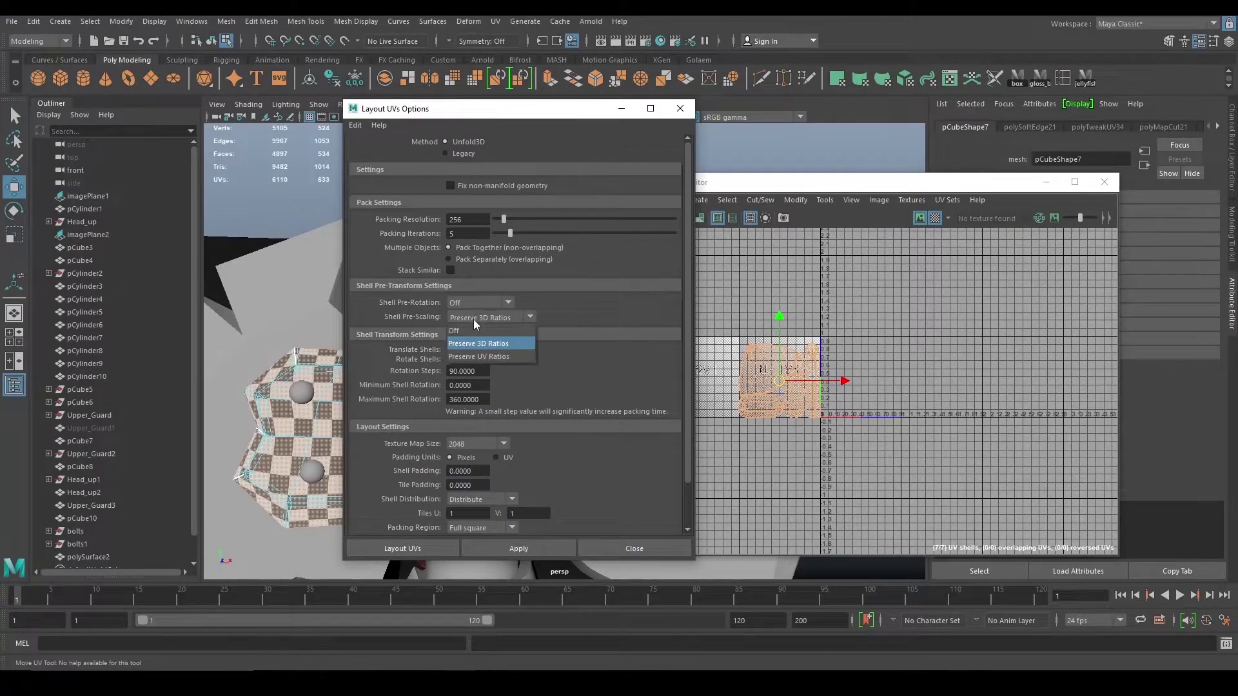
click(481, 357)
click(483, 317)
click(485, 343)
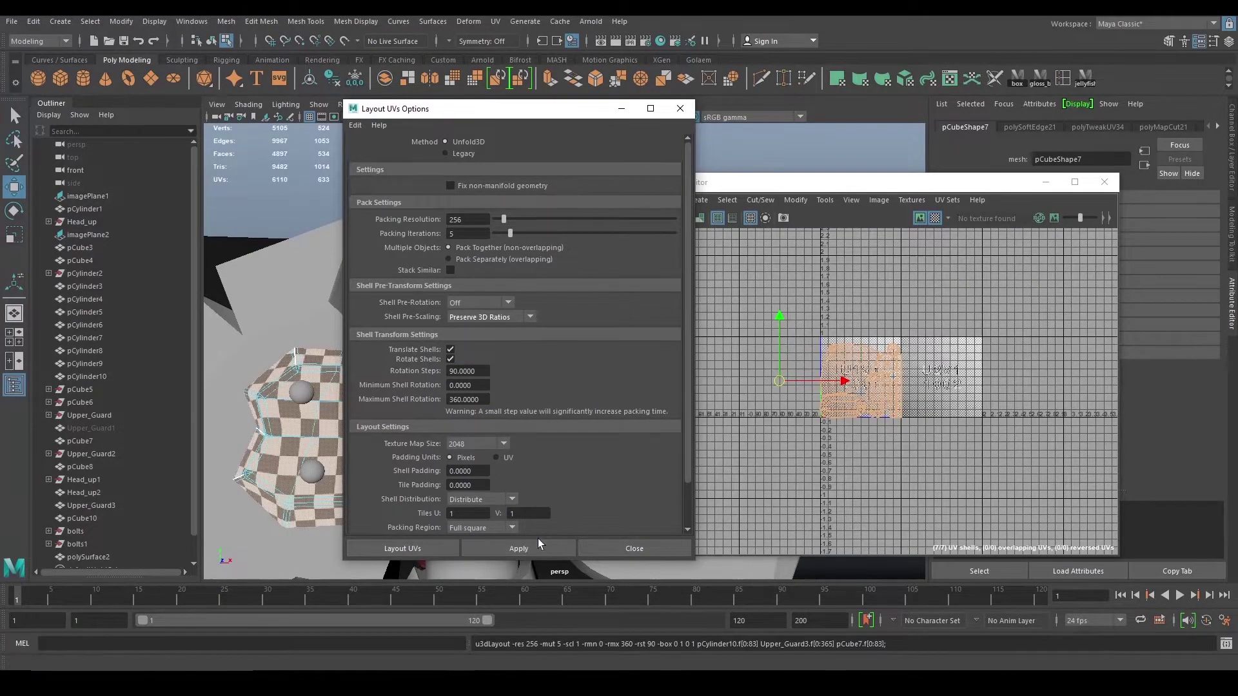
click(679, 108)
- Scale down the horn's two large UV shells and move them to the upper-left corner of the first UV tile
scroll(869, 364, up, 3)
scroll(869, 364, up, 1)
click(501, 269)
click(805, 373)
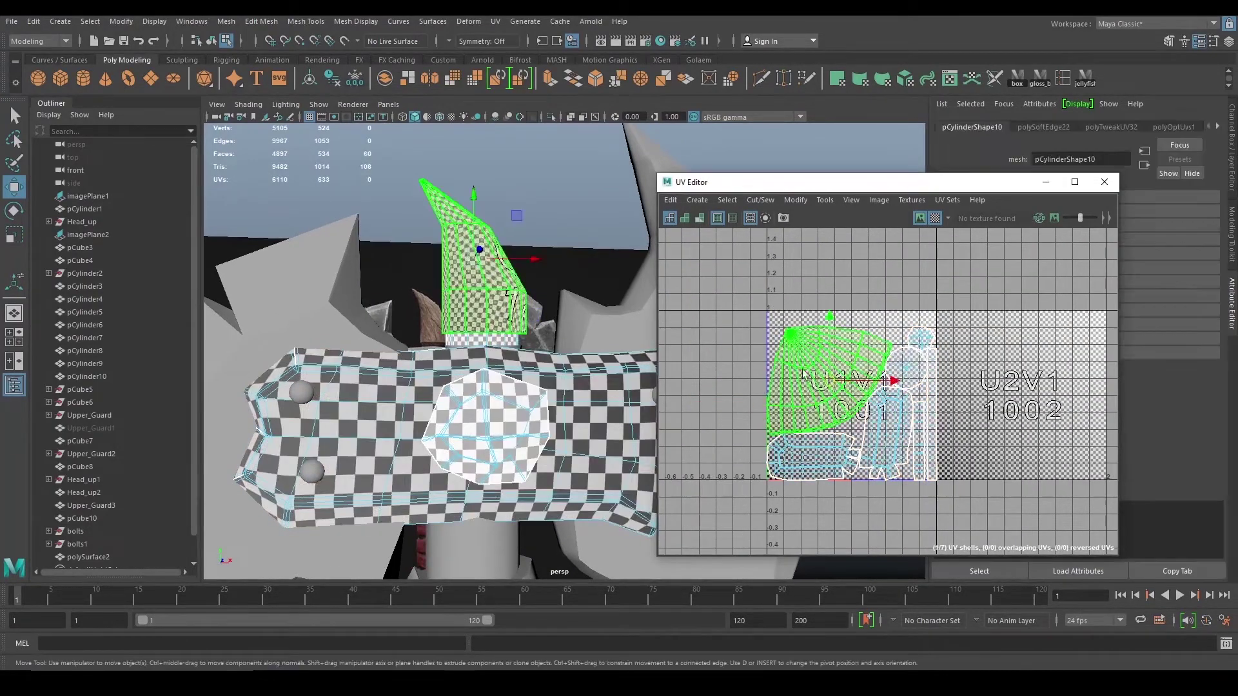
scroll(1032, 426, down, 1)
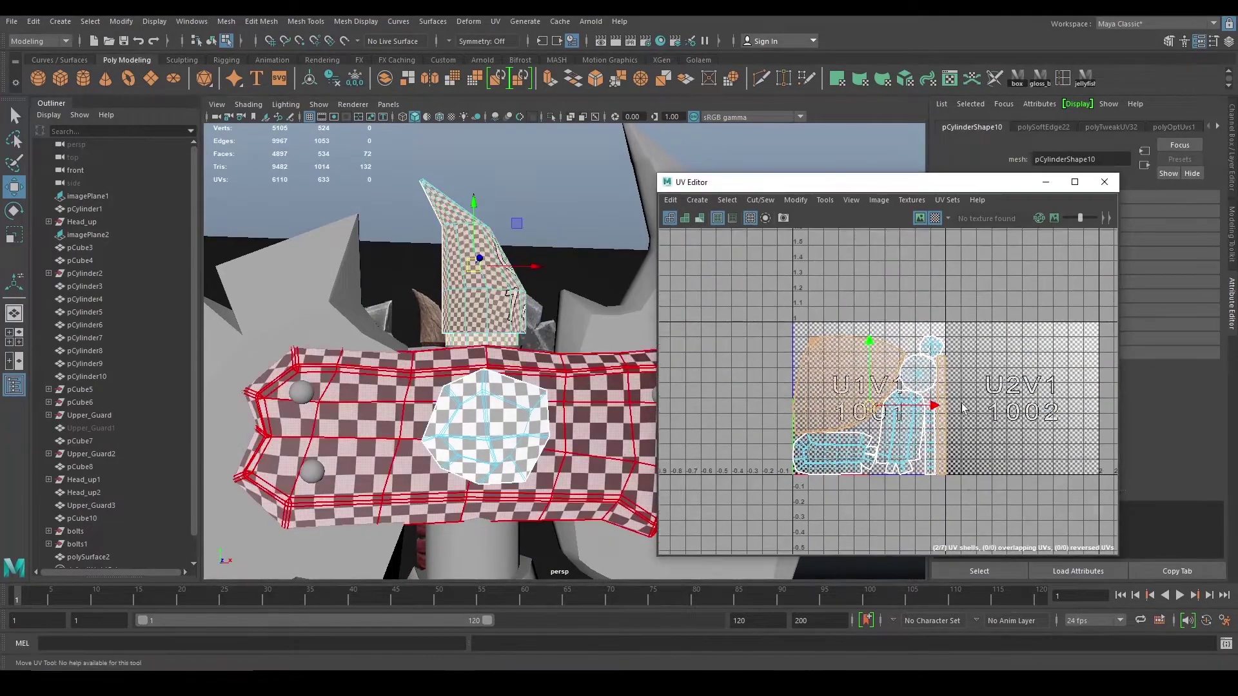
key(r)
key(ctrl+u)
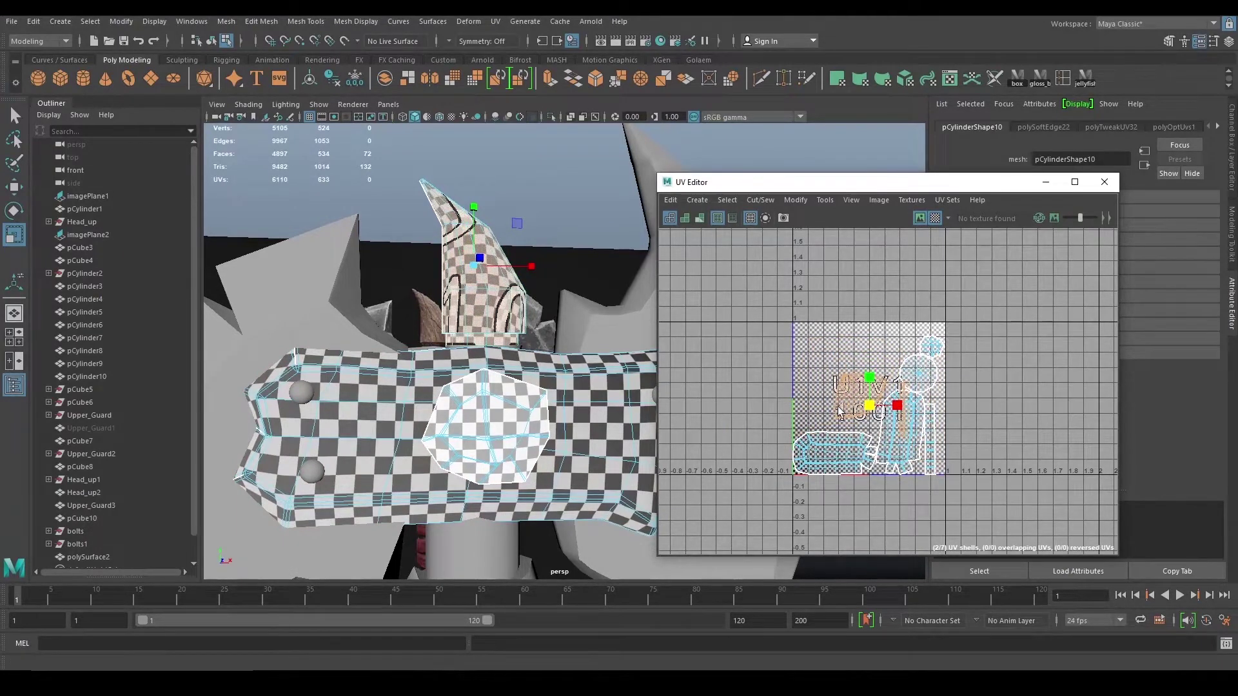
drag(870, 407, 827, 361)
click(952, 387)
scroll(940, 382, down, 3)
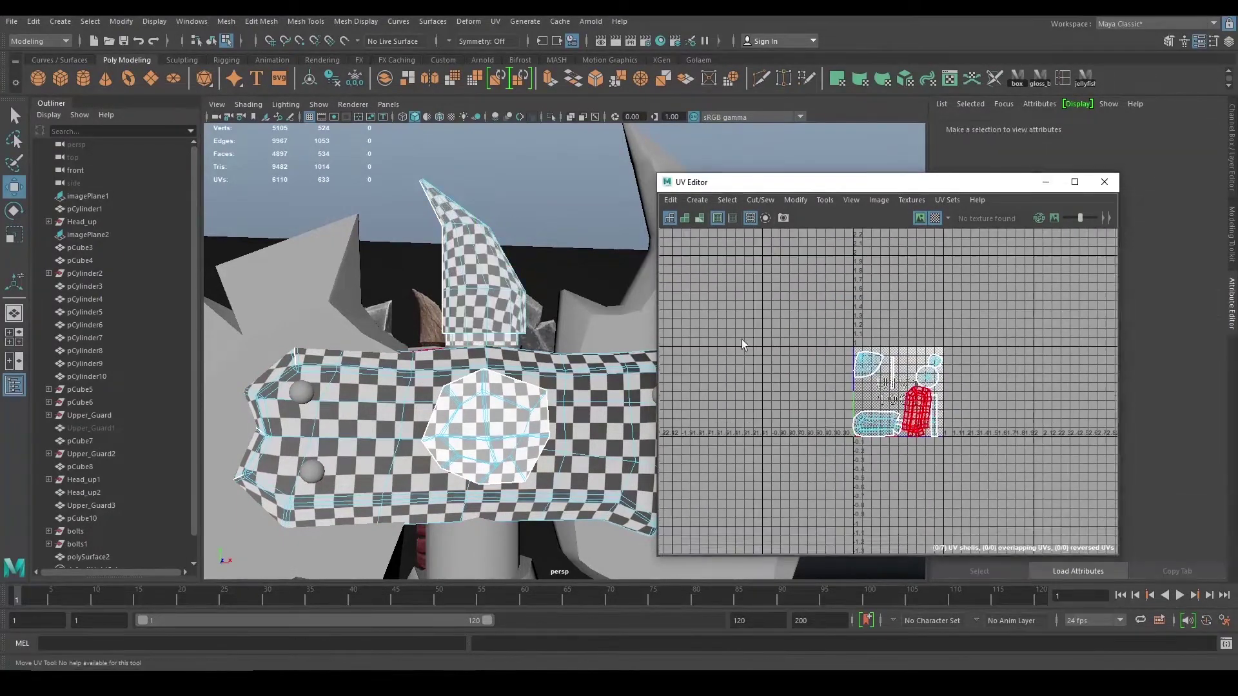
- Return to object mode and inspect the UV layout of the pointed lower blade piece
scroll(516, 313, down, 6)
alt+drag(517, 314, 474, 336)
right_drag(474, 337, 521, 303)
alt+drag(521, 303, 506, 377)
click(543, 303)
click(525, 397)
alt+middle_drag(525, 397, 543, 343)
scroll(491, 335, up, 5)
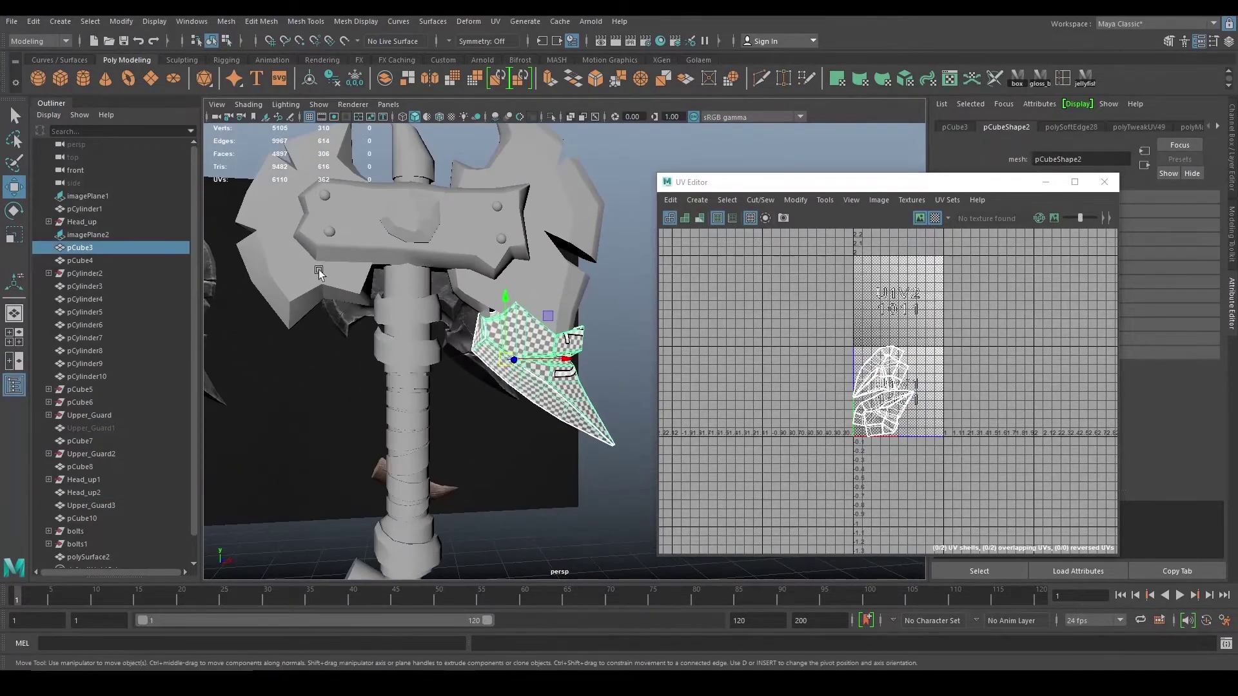
- Select the handle shaft, its metal rings and the spiral wrapping, along with all of their UV shells
click(319, 268)
click(406, 285)
alt+drag(450, 361, 396, 308)
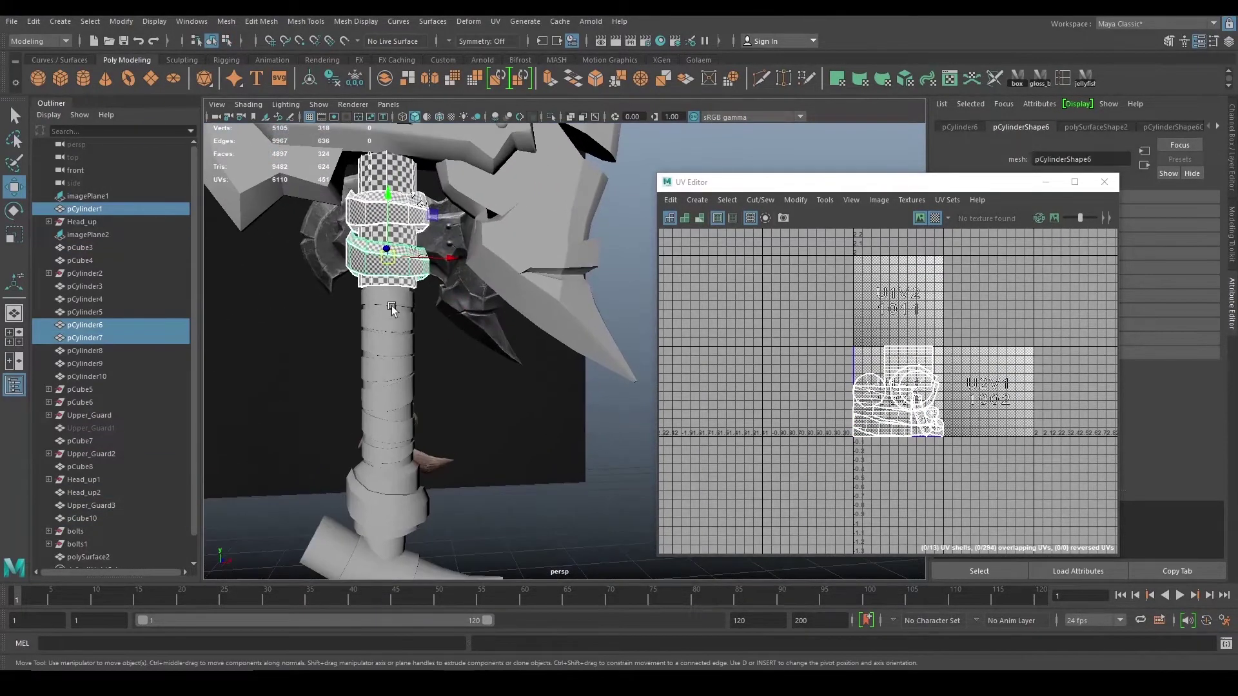
alt+right_drag(413, 316, 562, 380)
alt+drag(562, 380, 432, 335)
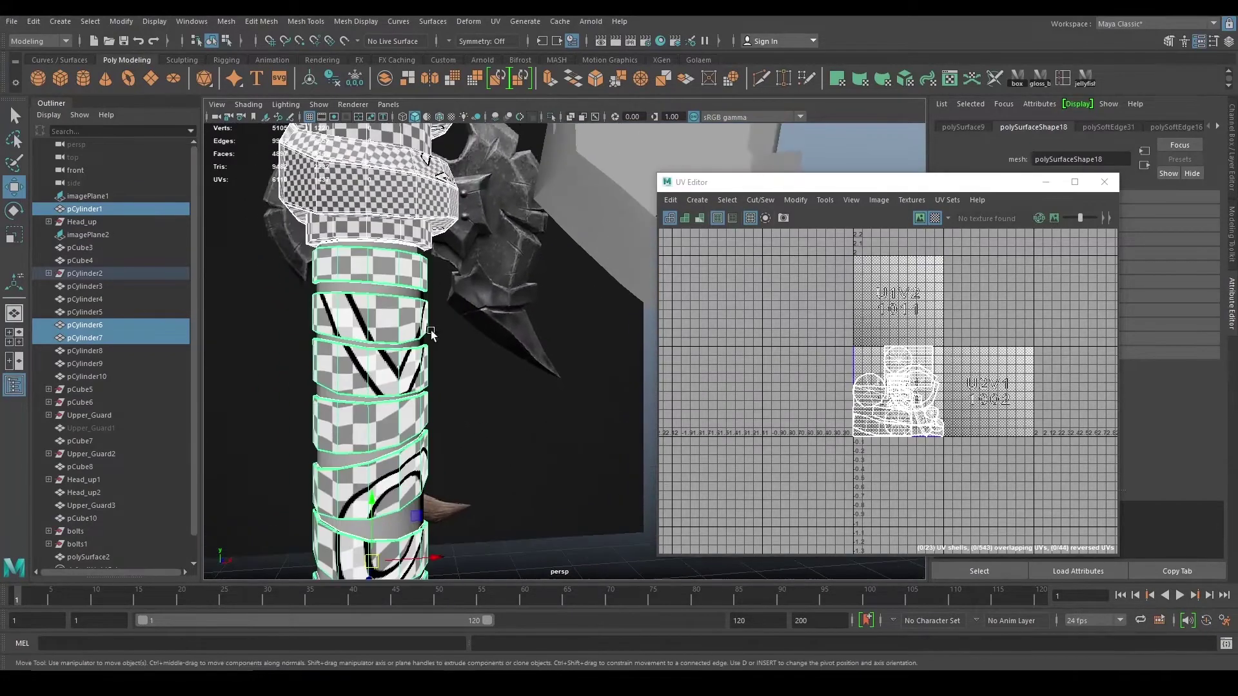
shift+click(430, 334)
scroll(431, 334, down, 5)
alt+middle_drag(469, 461, 449, 371)
right_drag(896, 388, 851, 368)
drag(819, 319, 982, 463)
alt+middle_drag(971, 368, 947, 380)
- Lay out the handle's UV shells with the Unfold3D method, Preserve 3D Ratios pre-scaling and a 2048 texture map size
shift+right_drag(947, 381, 881, 419)
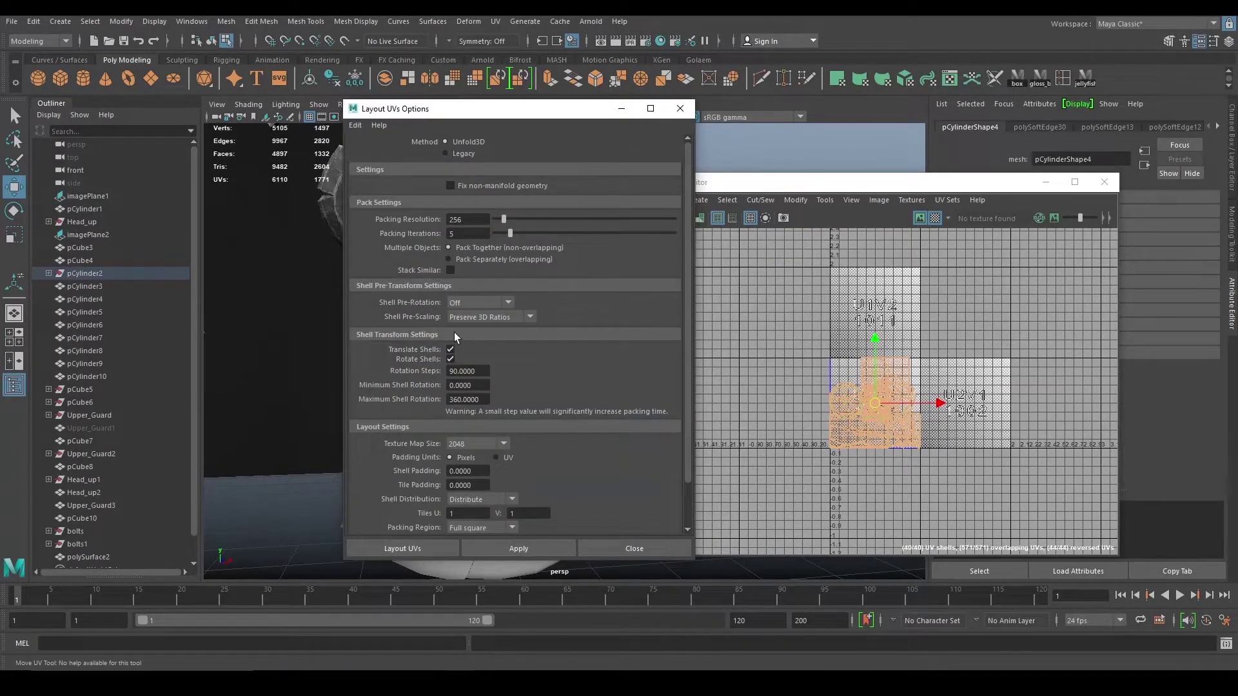
scroll(400, 377, down, 2)
scroll(400, 378, up, 2)
click(473, 303)
click(473, 303)
click(499, 318)
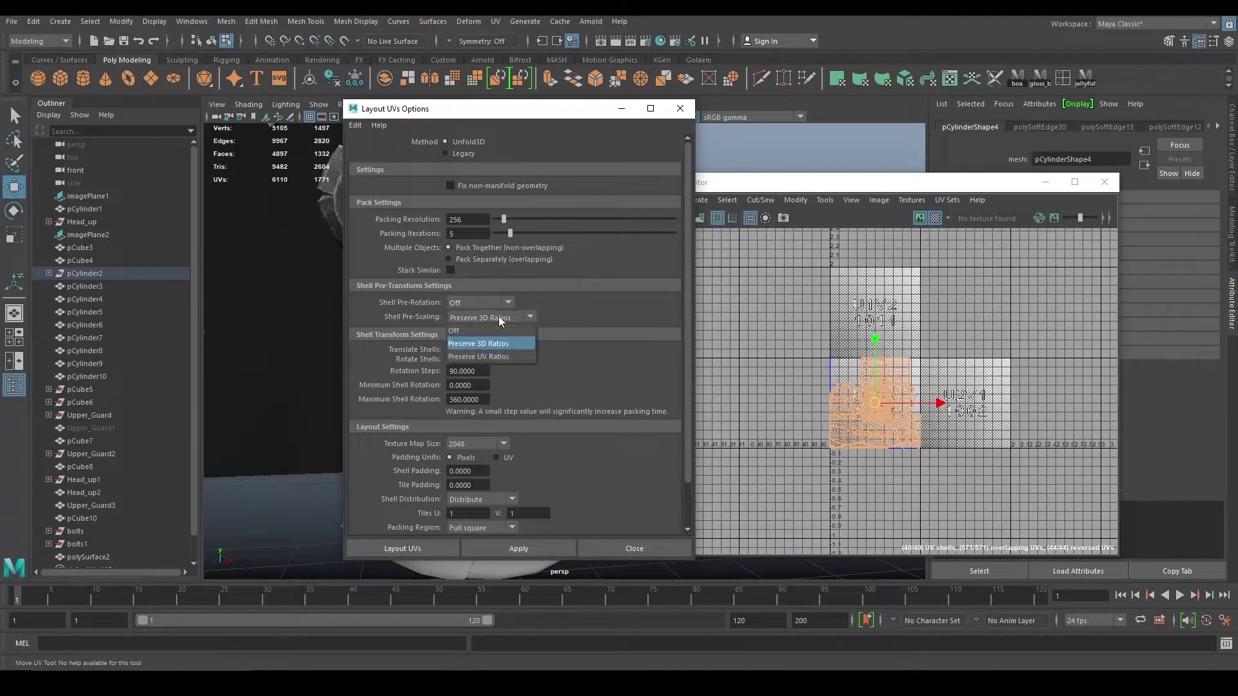
scroll(405, 365, down, 2)
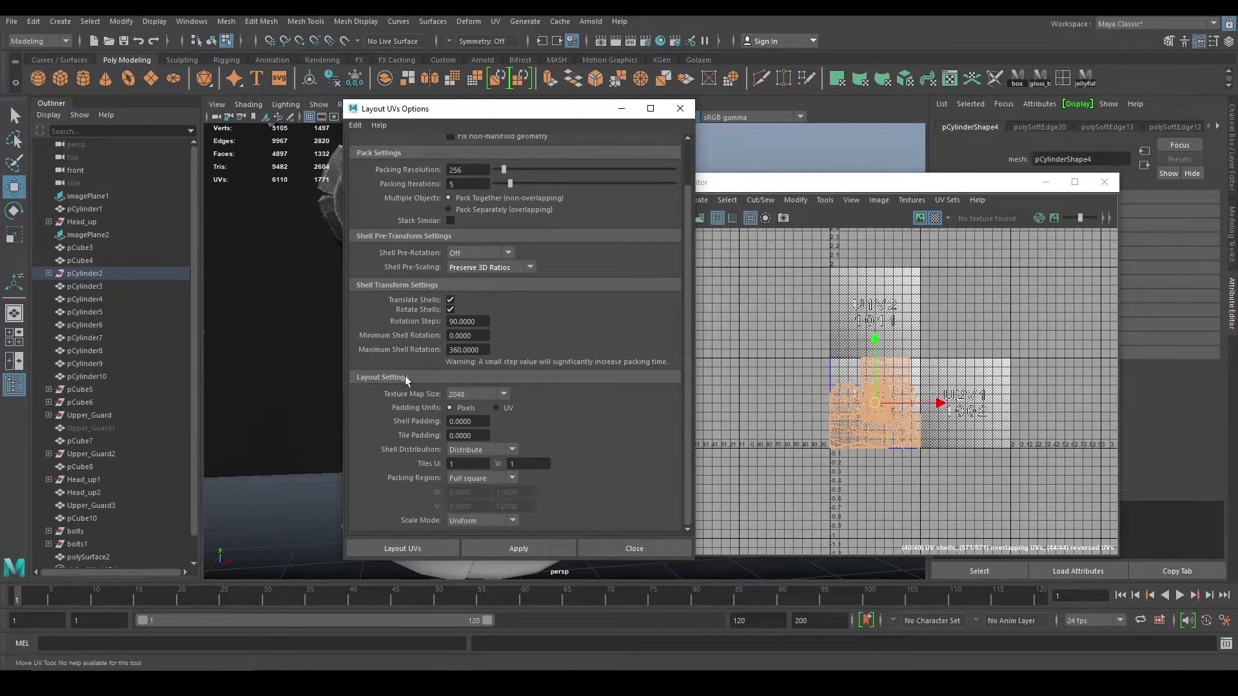
click(546, 552)
click(680, 108)
- Lay out the handle's UV shells again using the Legacy method with World prescale
alt+drag(517, 328, 594, 384)
alt+right_drag(594, 384, 509, 322)
right_click(845, 420)
shift+right_drag(815, 390, 734, 420)
click(446, 154)
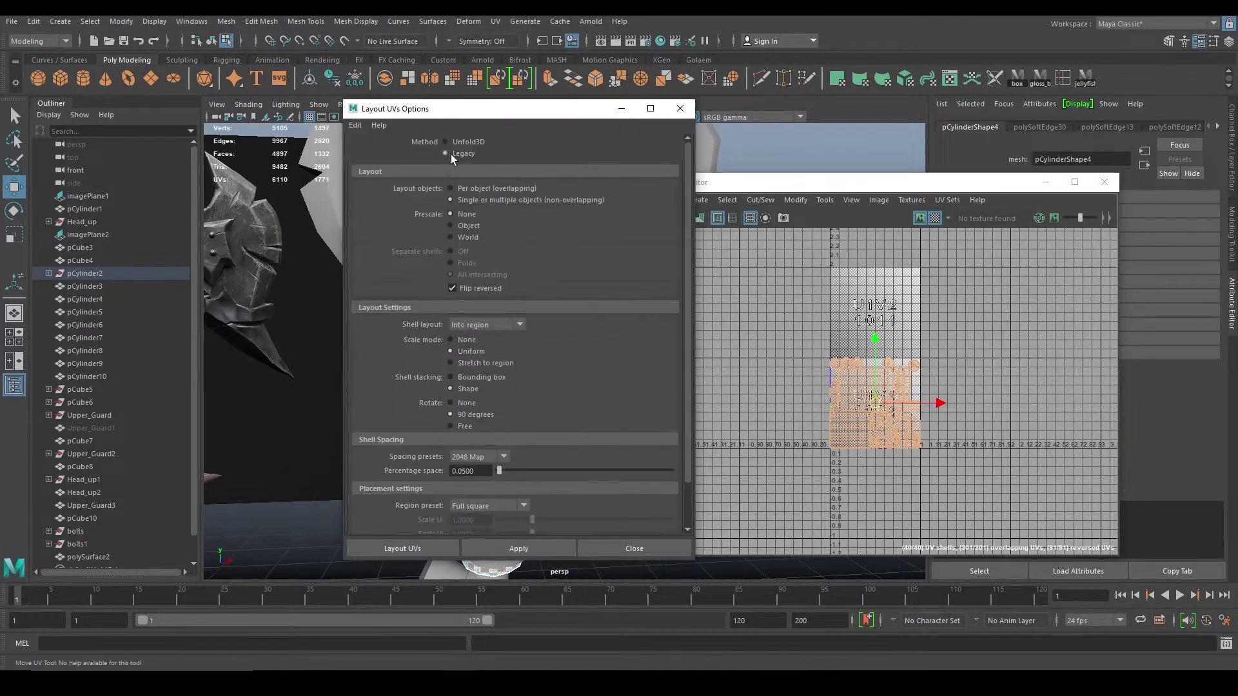
click(532, 547)
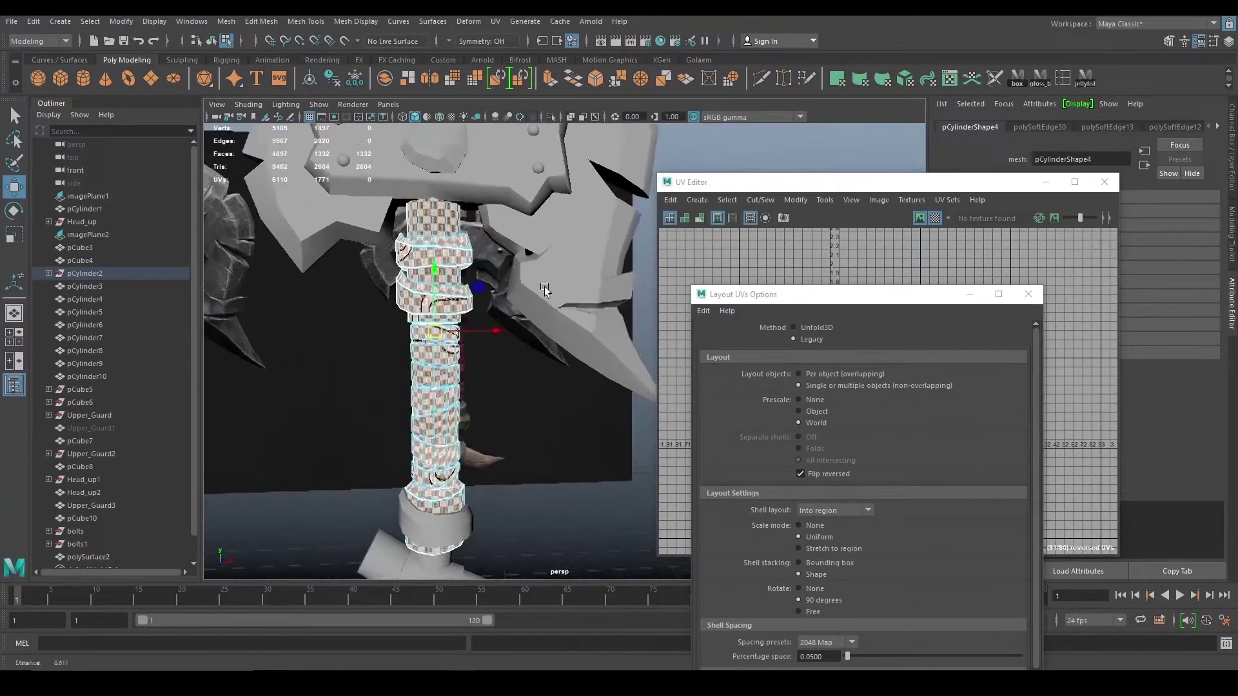
- Examine the checker density along the handle from several angles, including the spiral wrapping as an object
alt+right_drag(545, 290, 458, 287)
drag(865, 302, 745, 202)
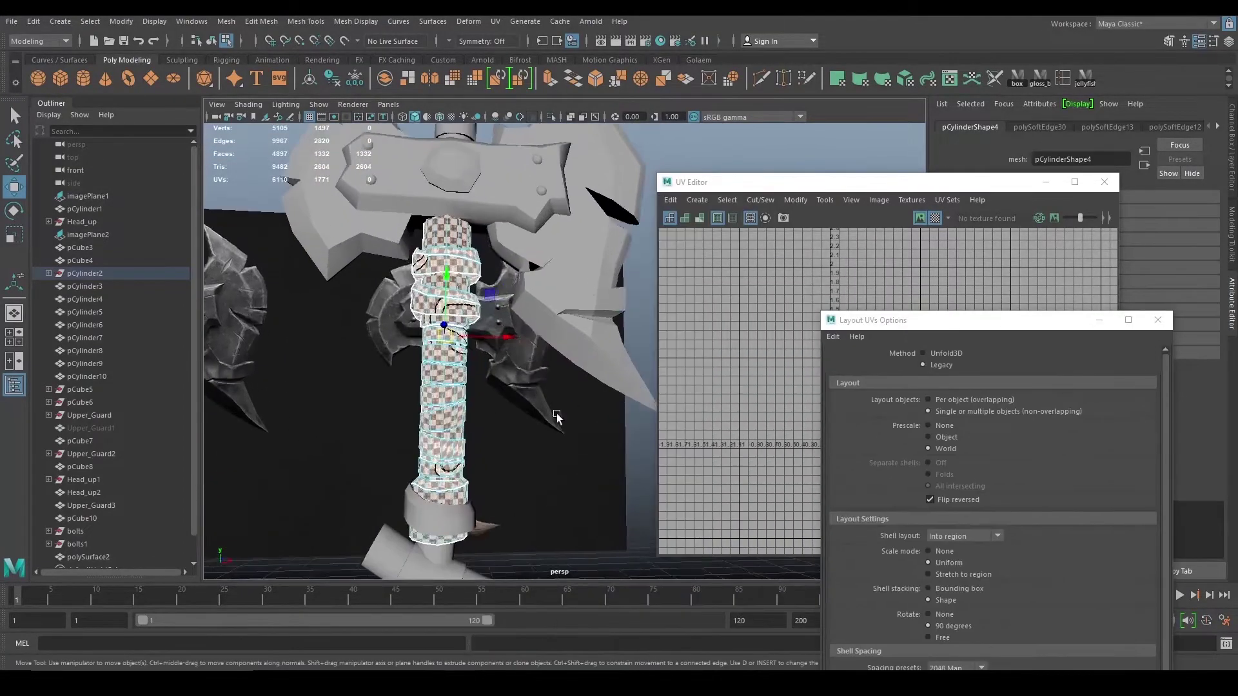
scroll(646, 414, up, 3)
alt+right_drag(646, 414, 440, 249)
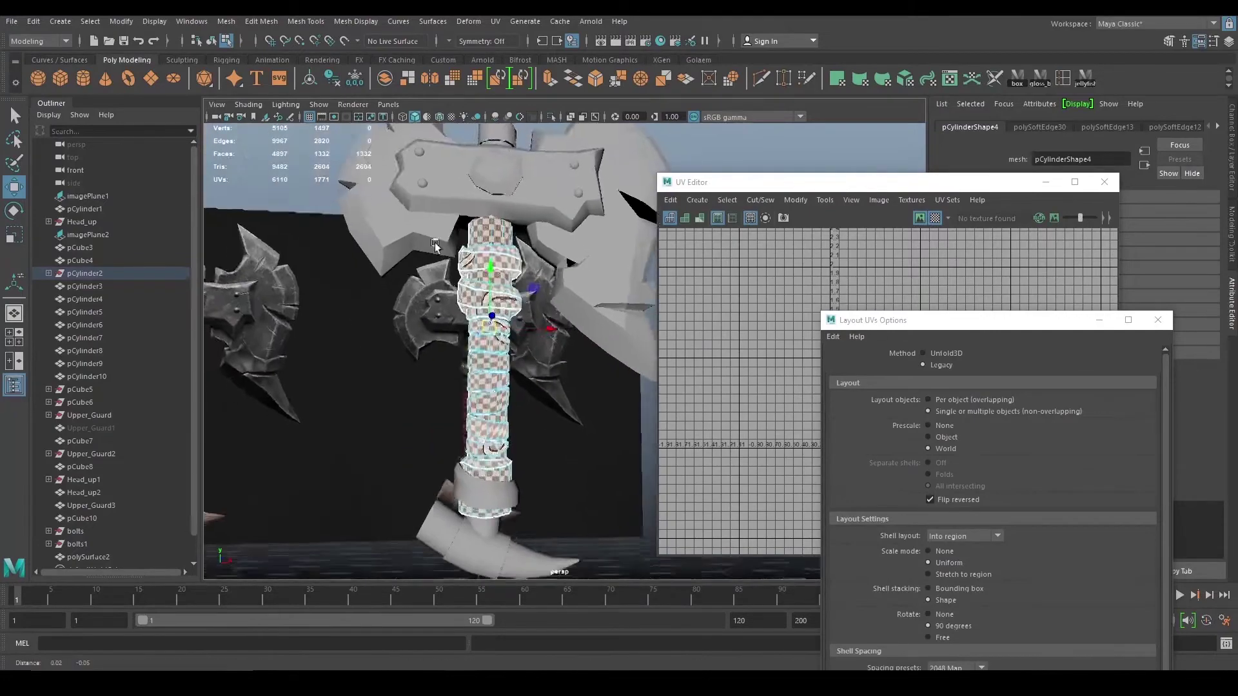
alt+drag(440, 249, 466, 401)
right_drag(466, 401, 516, 354)
alt+drag(547, 381, 512, 271)
scroll(512, 406, up, 3)
alt+middle_drag(512, 406, 536, 371)
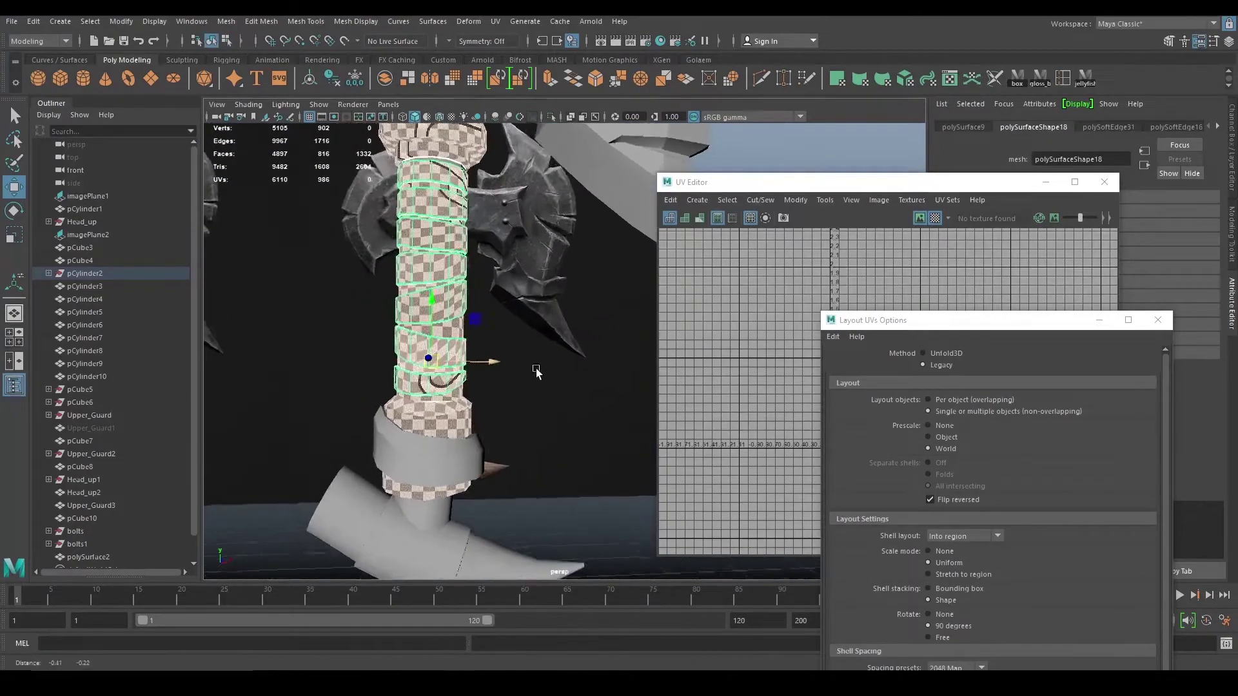
alt+drag(537, 373, 605, 422)
- Examine the wrapping's UV shells in the UV editor and compare them with the checker pattern on the mesh
drag(959, 320, 944, 469)
scroll(912, 357, up, 2)
alt+middle_drag(912, 357, 943, 392)
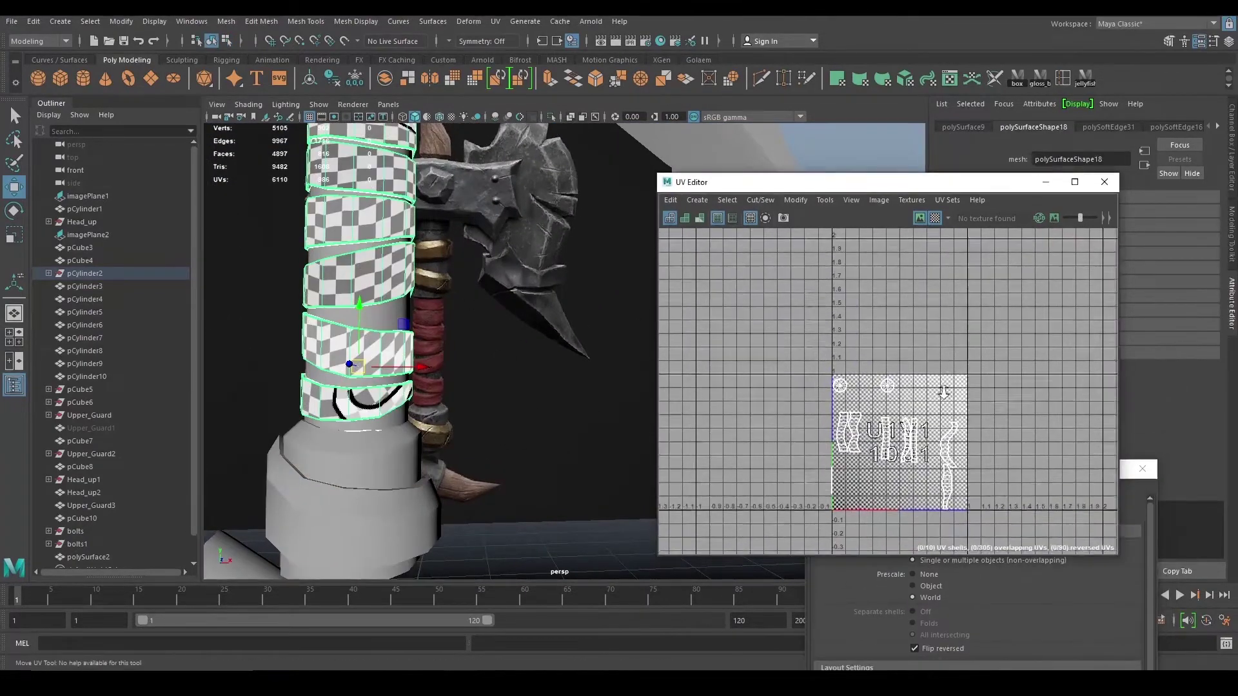
click(1046, 601)
drag(1002, 475, 986, 293)
scroll(508, 385, down, 3)
alt+middle_drag(490, 386, 507, 359)
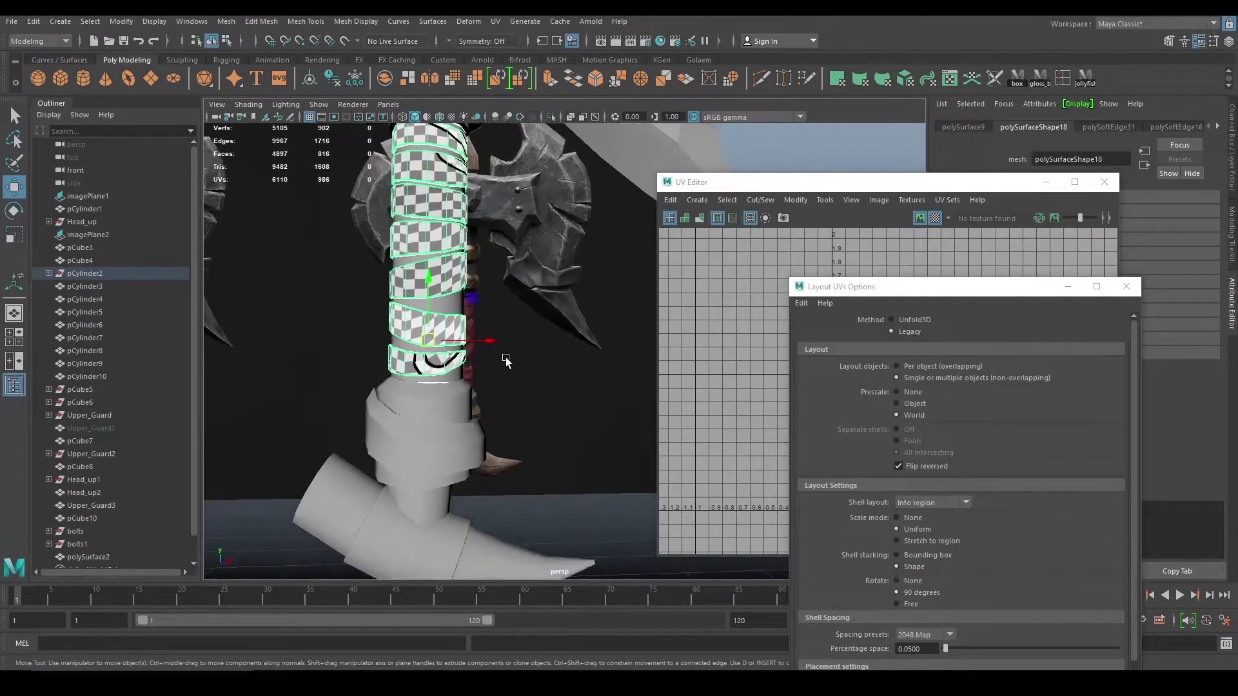
- Select all handle pieces, including the shaft, wrapping, upper rings and lower collars, and select their UV shells
alt+drag(506, 361, 467, 399)
click(468, 400)
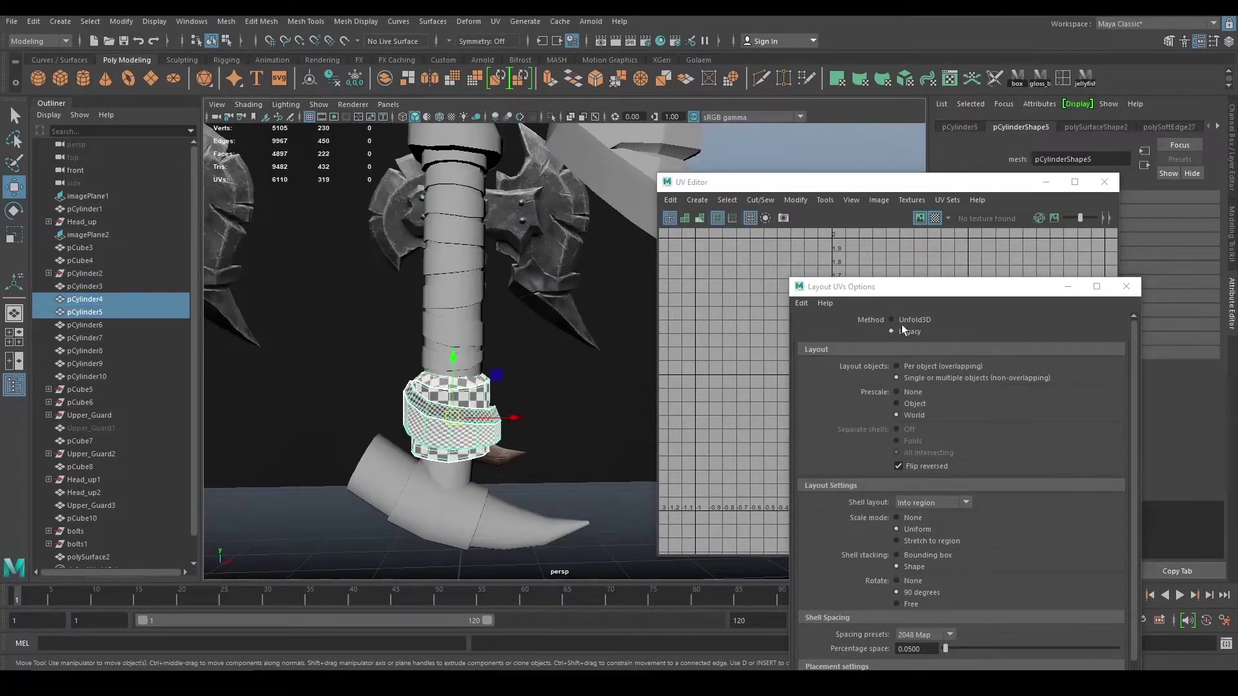
drag(902, 286, 864, 572)
click(468, 292)
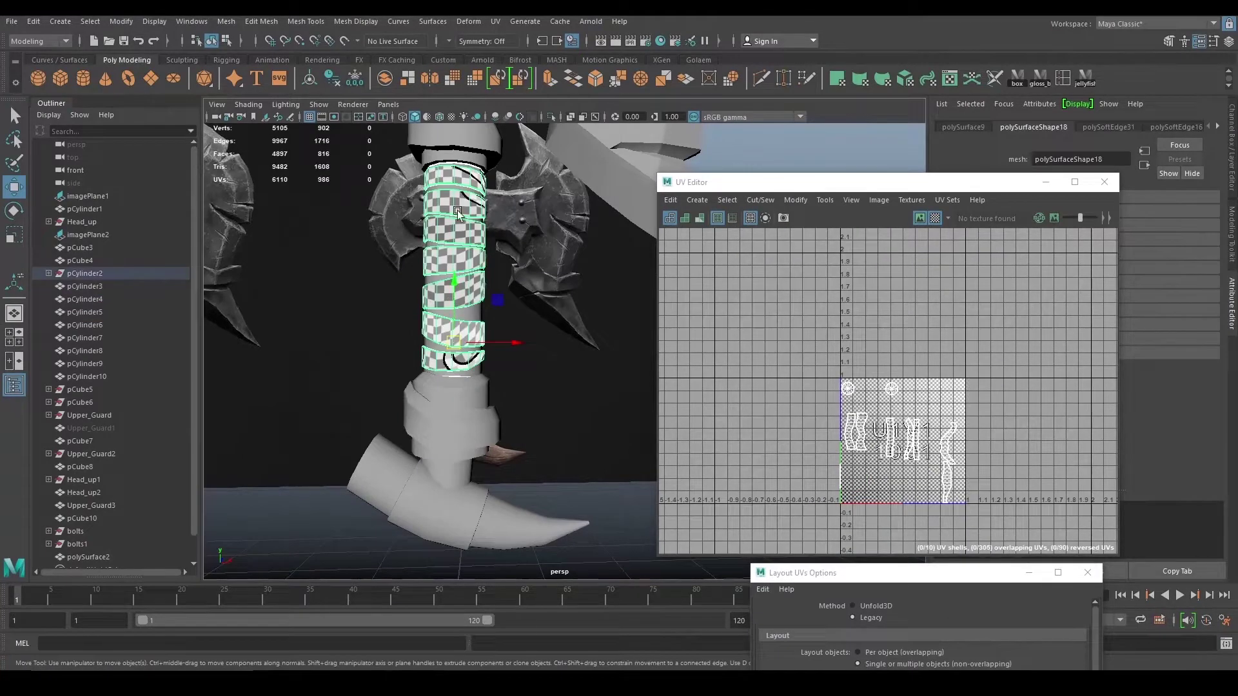
shift+click(466, 158)
scroll(473, 250, down, 4)
drag(528, 387, 532, 388)
alt+drag(567, 387, 529, 362)
key(F11)
drag(800, 365, 998, 533)
- Lay out the UV shells of all handle pieces together with the Legacy method and World prescale
drag(979, 572, 854, 163)
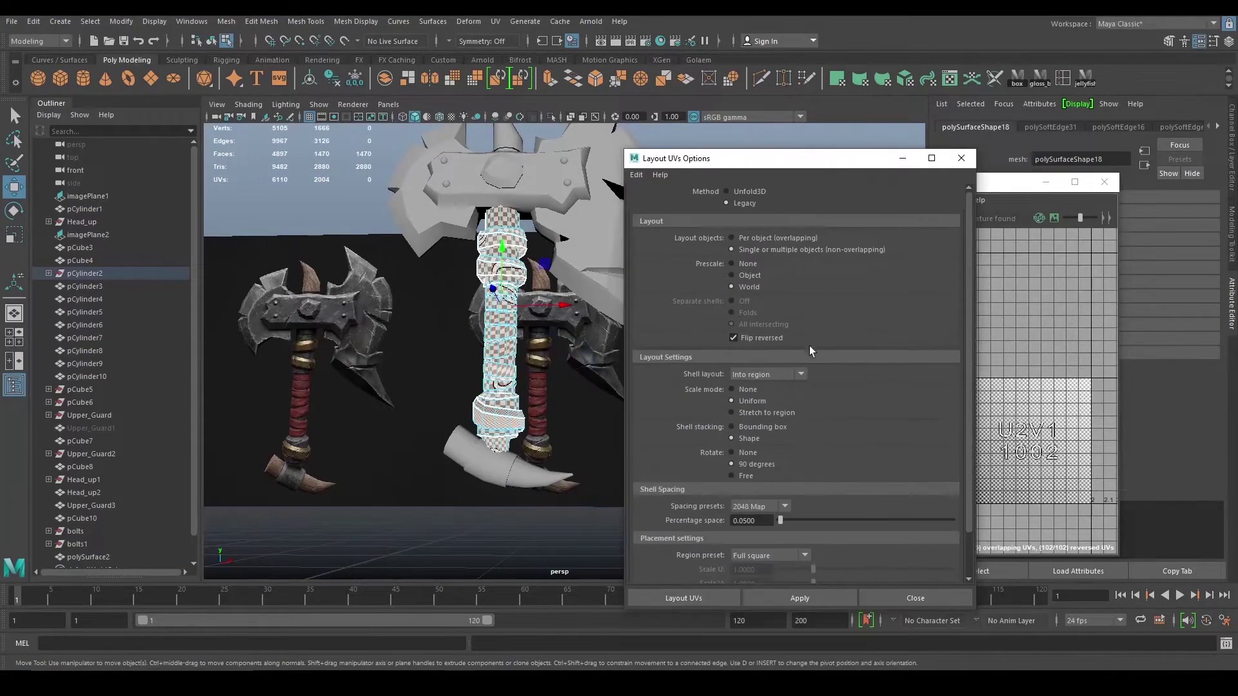
click(814, 598)
click(960, 158)
- Check the checker density on the lower end of the handle near the curved pommel
scroll(548, 381, up, 5)
alt+middle_drag(548, 380, 547, 310)
double_click(450, 439)
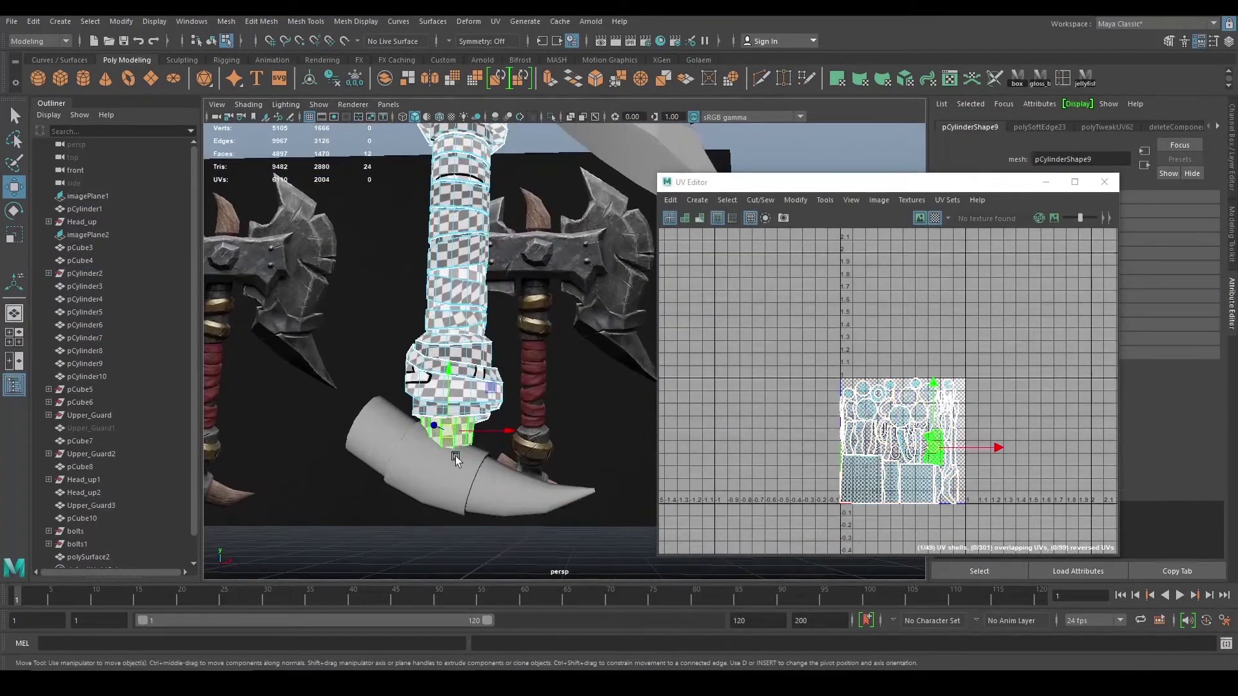
click(451, 476)
alt+drag(465, 470, 508, 403)
alt+right_drag(553, 400, 387, 309)
alt+drag(386, 310, 414, 322)
- Select the handle pieces together with the curved pommel and lay out their UV shells with the Legacy method
click(507, 202)
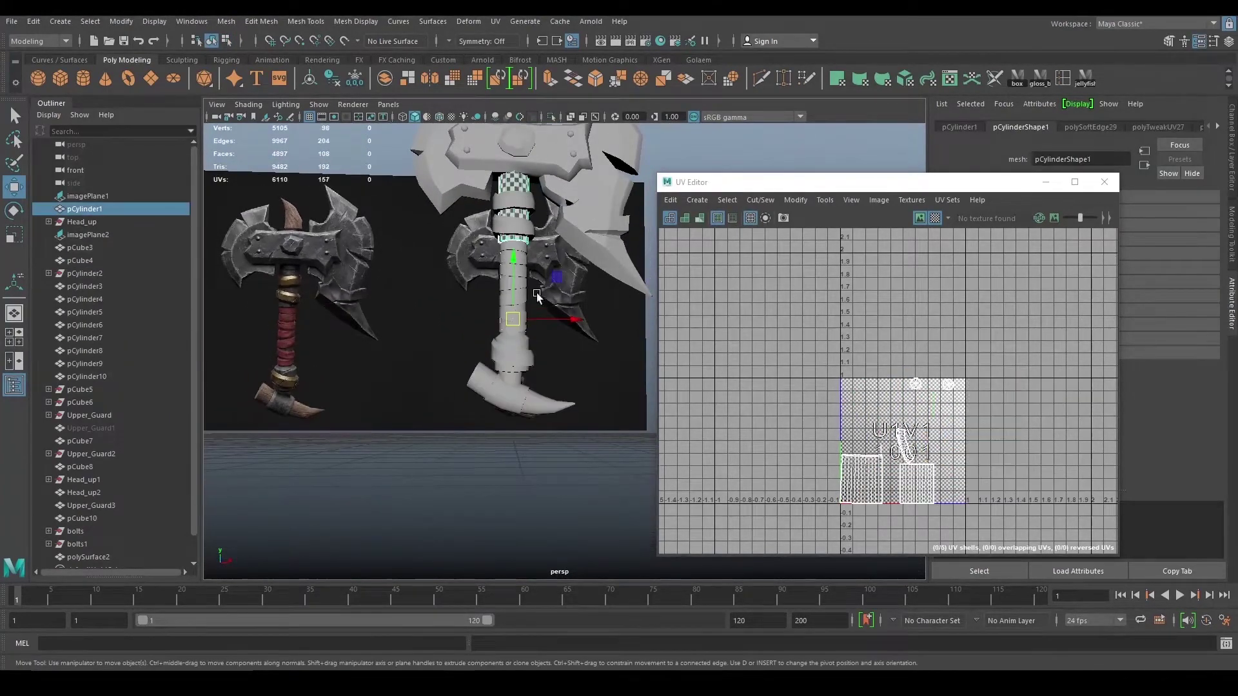
drag(539, 456, 476, 239)
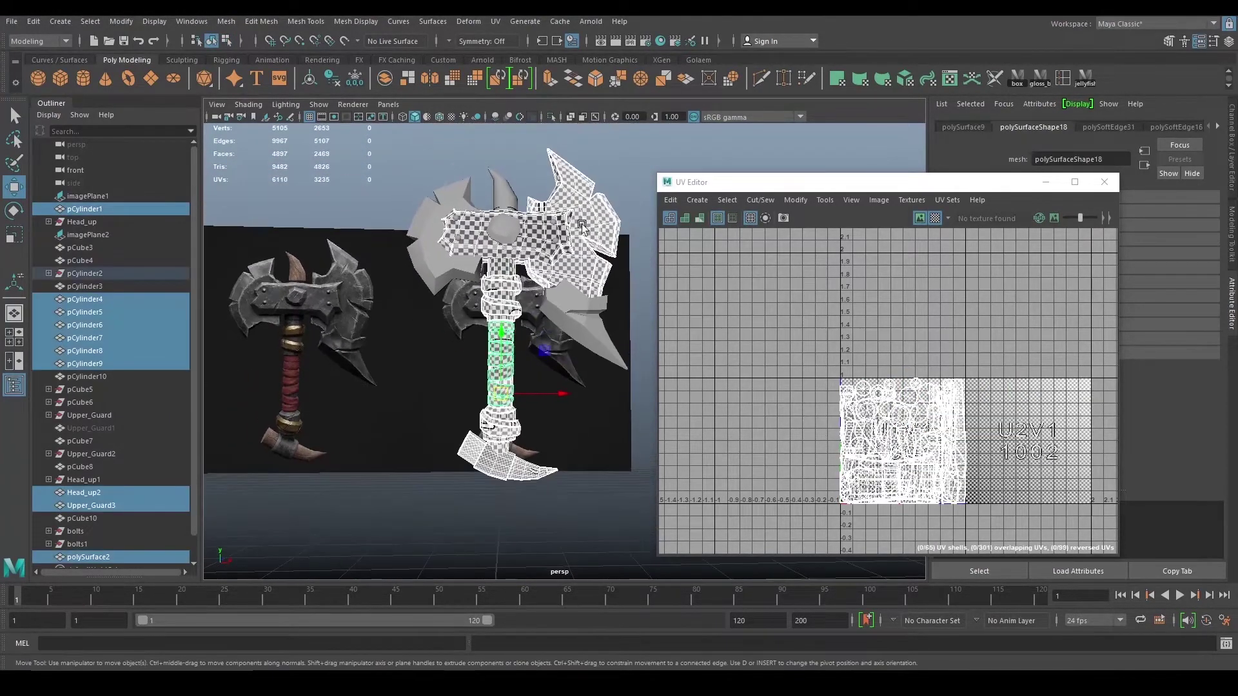
right_drag(938, 411, 938, 452)
drag(826, 365, 985, 517)
shift+right_drag(984, 379, 920, 417)
click(832, 596)
click(960, 158)
- Move the UV shells of the handle and pommel up one tile into U1V2
scroll(939, 410, down, 1)
right_drag(572, 288, 639, 247)
alt+middle_drag(639, 247, 610, 273)
scroll(899, 408, down, 3)
drag(906, 370, 907, 280)
scroll(548, 296, down, 3)
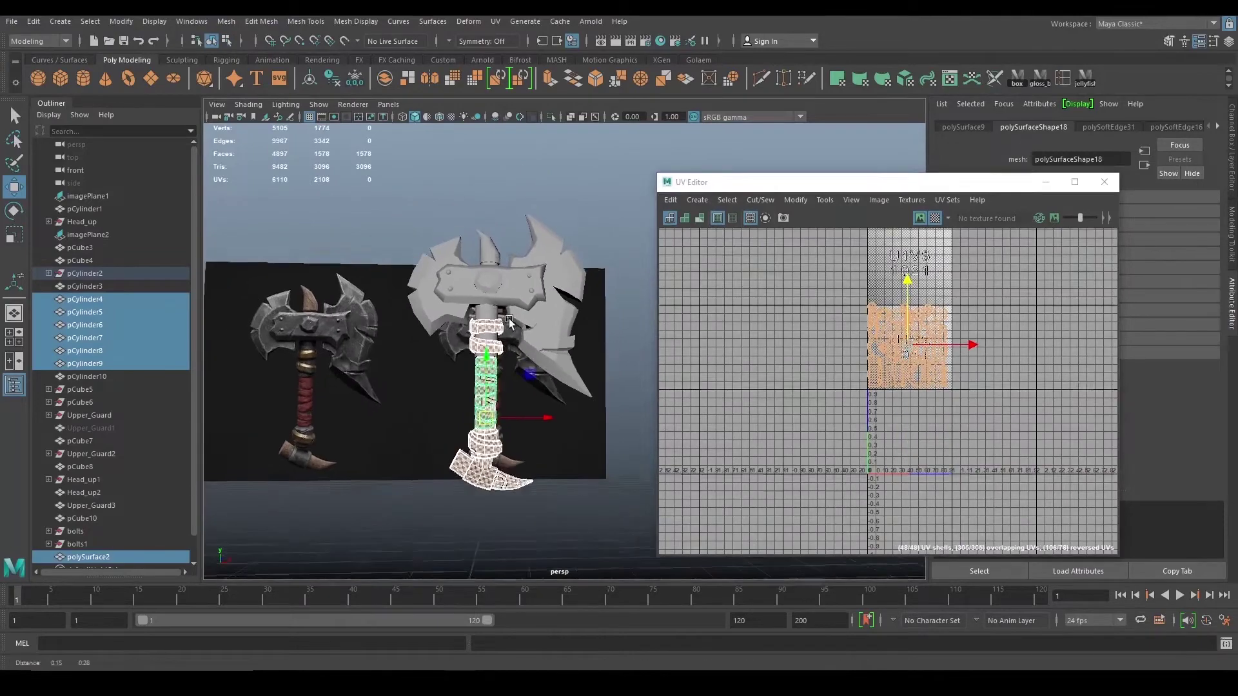
- Select the axe head's guard plate and its central gem in the viewport
click(527, 266)
scroll(568, 355, up, 5)
scroll(568, 354, up, 4)
alt+drag(567, 248, 540, 396)
click(444, 314)
shift+click(446, 362)
alt+middle_drag(364, 362, 495, 379)
- Add the guard plate's bolts and the horn to the selection
shift+click(392, 364)
shift+click(346, 351)
shift+click(347, 323)
shift+click(345, 370)
scroll(266, 339, down, 5)
mouse_move(265, 339)
alt+mouse_down()
mouse_move(380, 341)
mouse_move(267, 338)
alt+mouse_up()
scroll(412, 310, up, 2)
shift+click(470, 279)
scroll(999, 407, down, 2)
- Select the UV shells of the chosen head parts and lay them out with the Legacy method and World prescale
right_drag(959, 395, 904, 377)
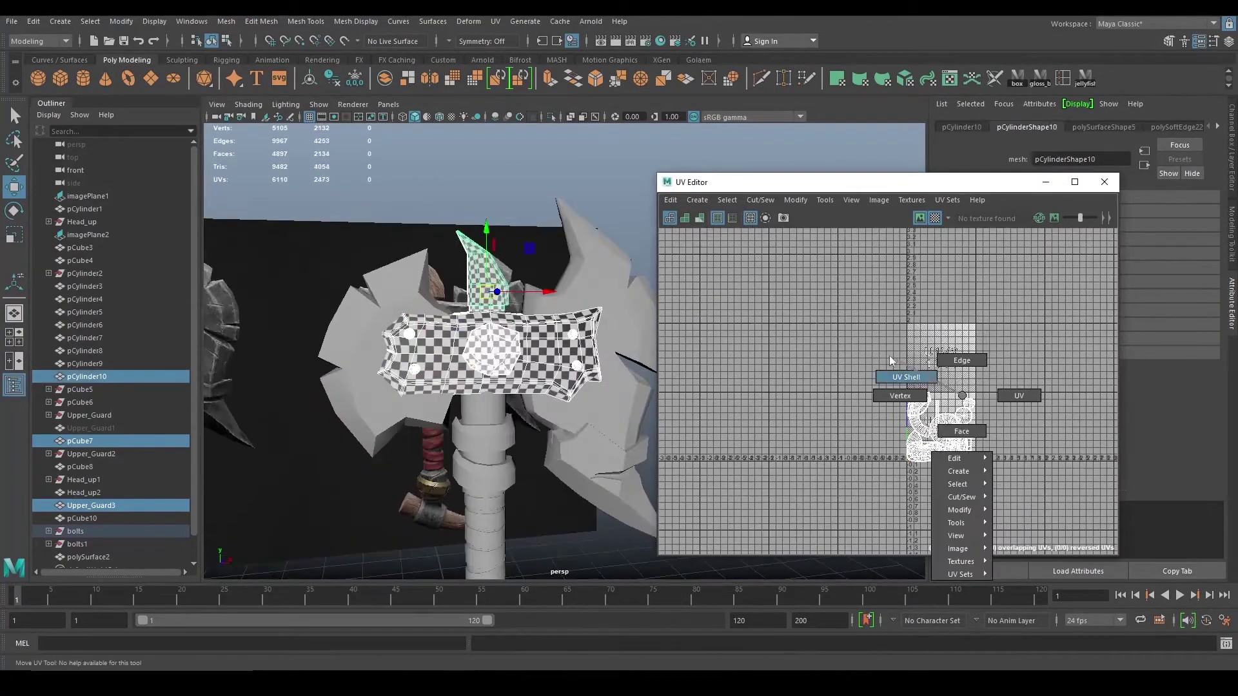
drag(884, 374, 970, 467)
scroll(995, 390, down, 1)
shift+right_click(996, 390)
shift+right_drag(996, 391, 907, 431)
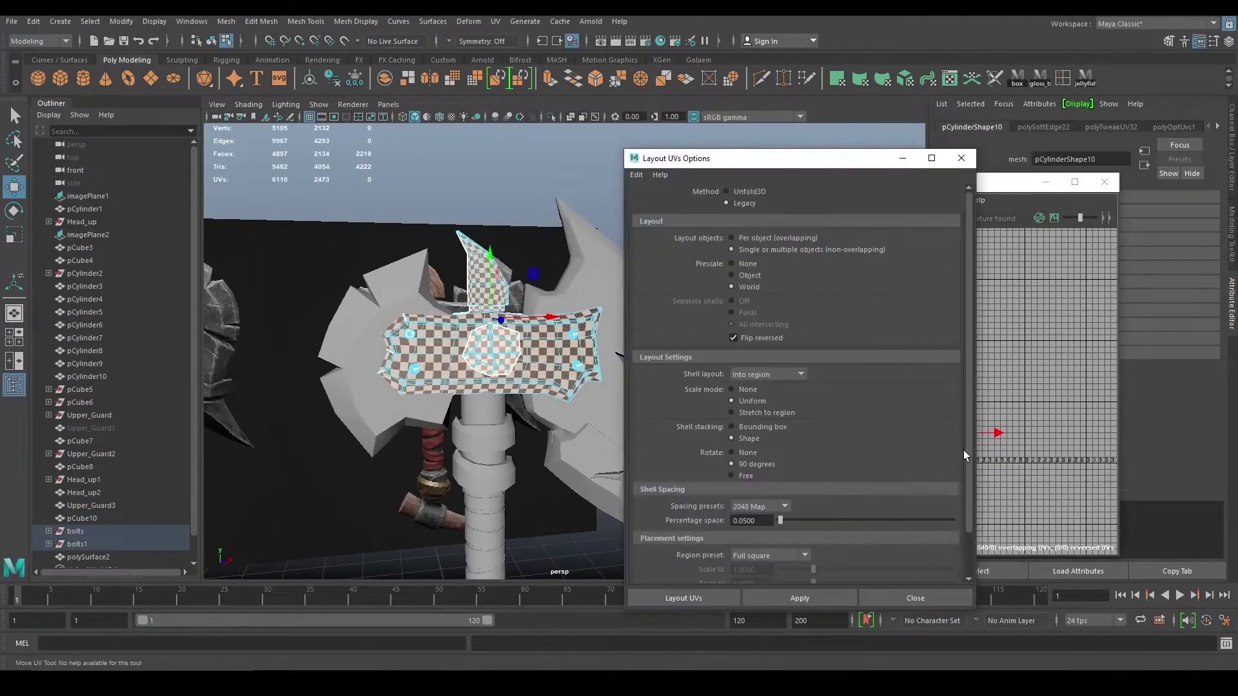
click(811, 599)
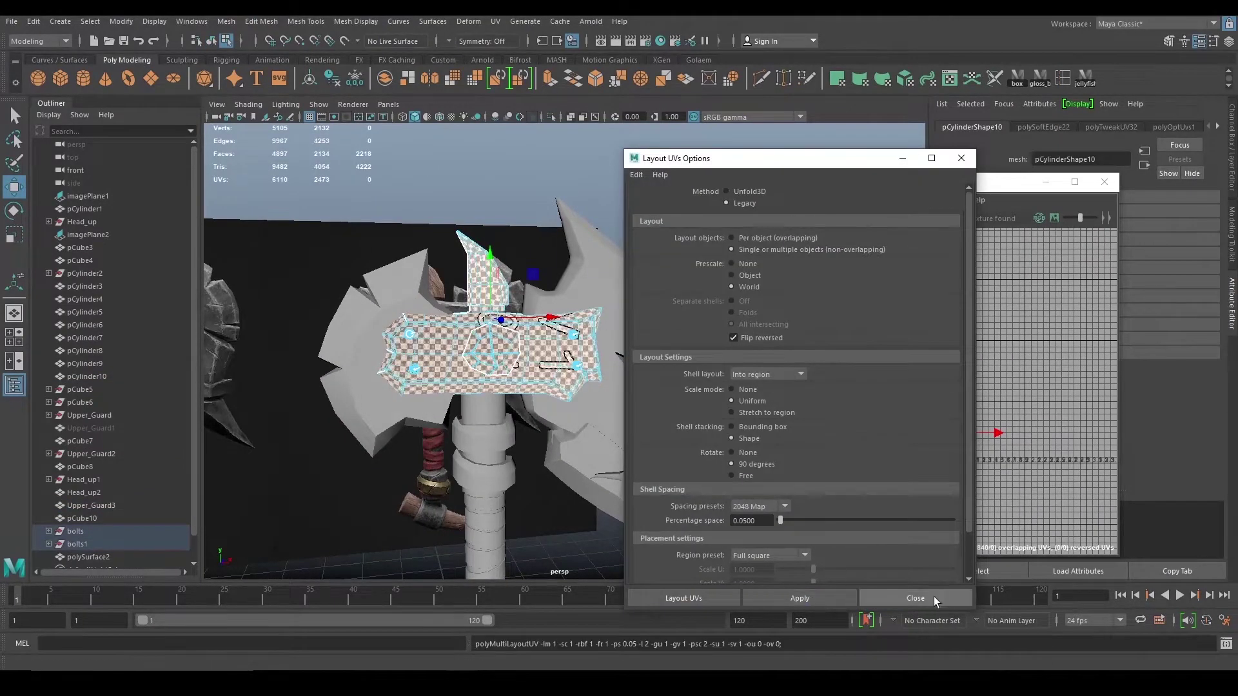
click(934, 597)
- Return to object mode and select every mesh of the whole axe
scroll(492, 385, down, 5)
right_drag(506, 345, 551, 313)
alt+drag(551, 312, 295, 301)
scroll(553, 318, down, 2)
drag(320, 253, 593, 574)
scroll(922, 438, down, 2)
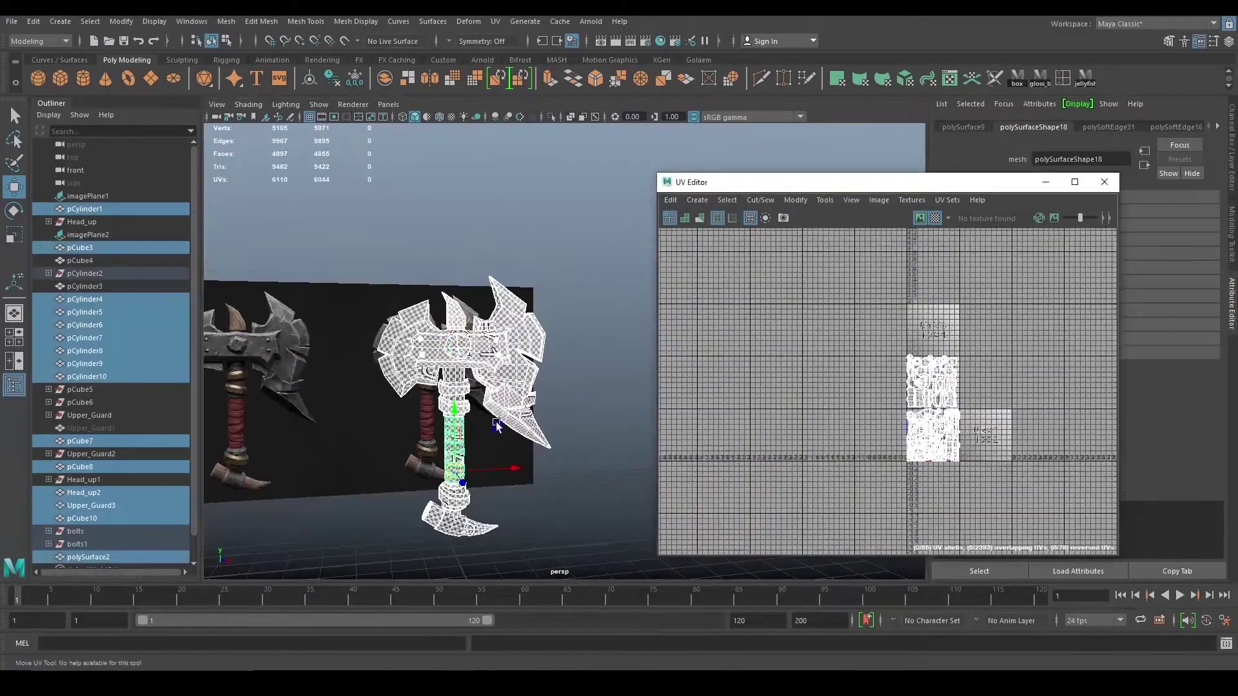
- Select all of the axe's UV shells across both occupied UV tiles
alt+drag(606, 393, 564, 391)
scroll(928, 439, up, 5)
scroll(939, 437, down, 2)
scroll(923, 444, down, 2)
alt+middle_drag(924, 445, 830, 441)
right_drag(838, 412, 842, 454)
drag(783, 284, 953, 509)
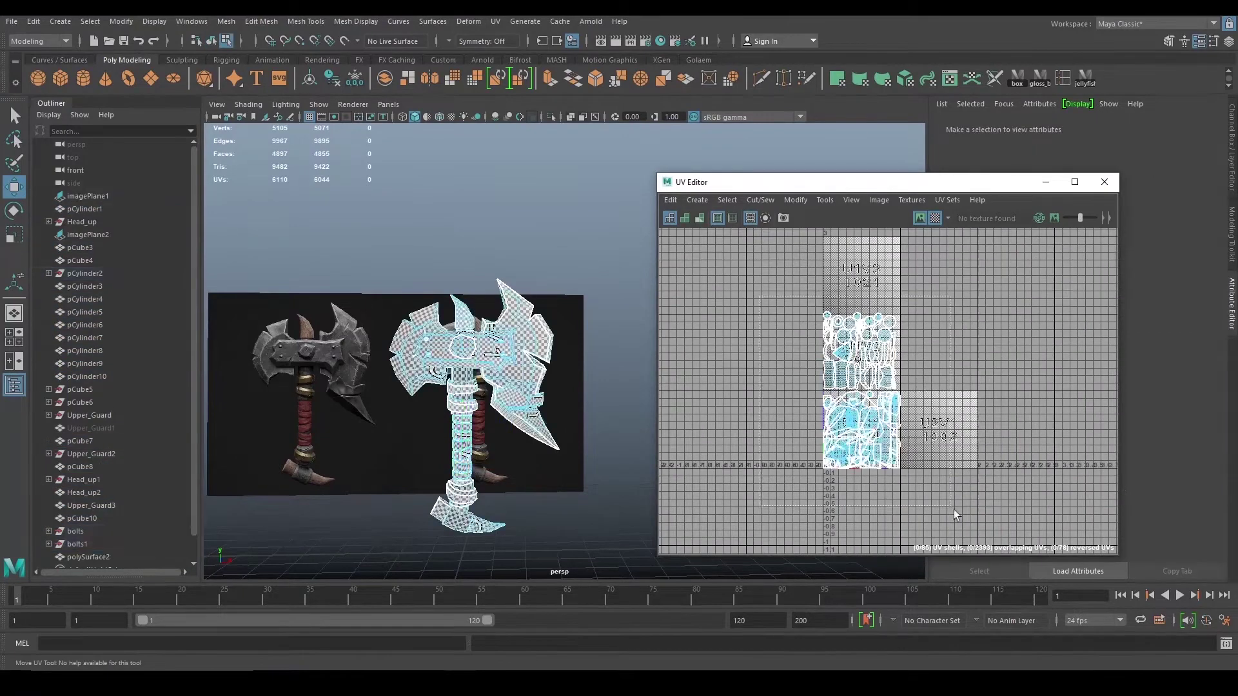
- Lay out all axe UV shells into one tile with Legacy method, World prescale, Into region layout and 2048 Map spacing
scroll(980, 467, down, 2)
key(ctrl+s)
shift+right_drag(950, 369, 806, 413)
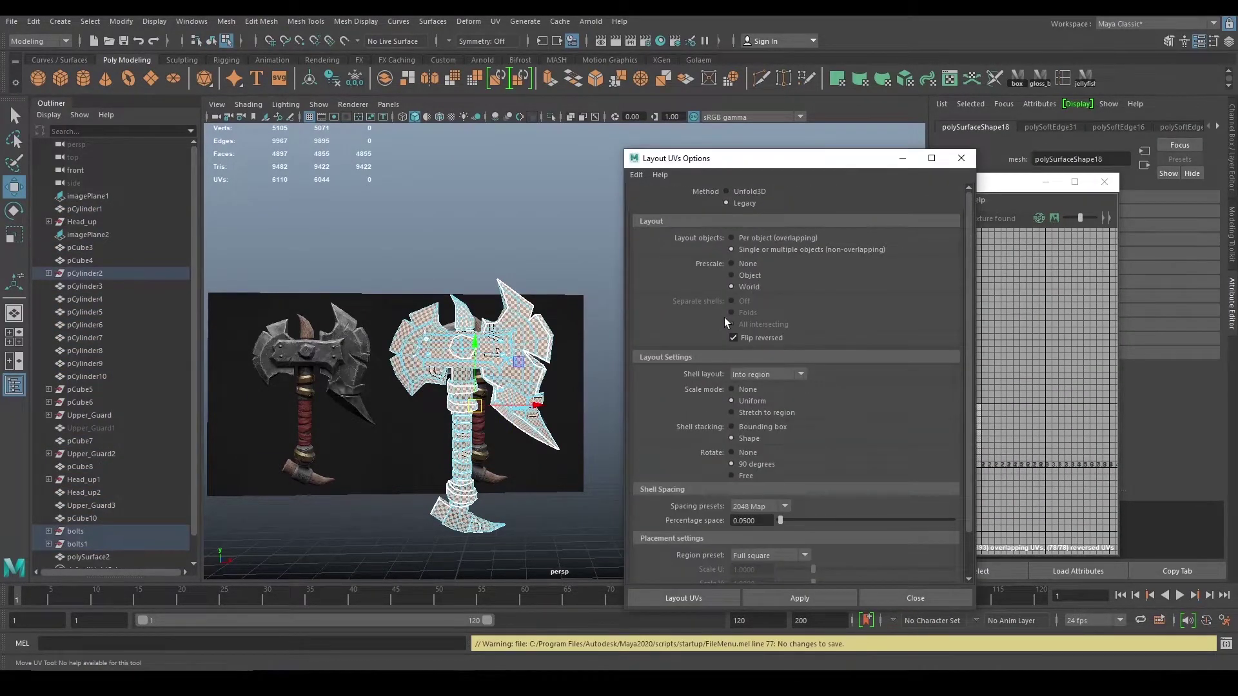
scroll(710, 327, down, 2)
click(764, 325)
click(742, 362)
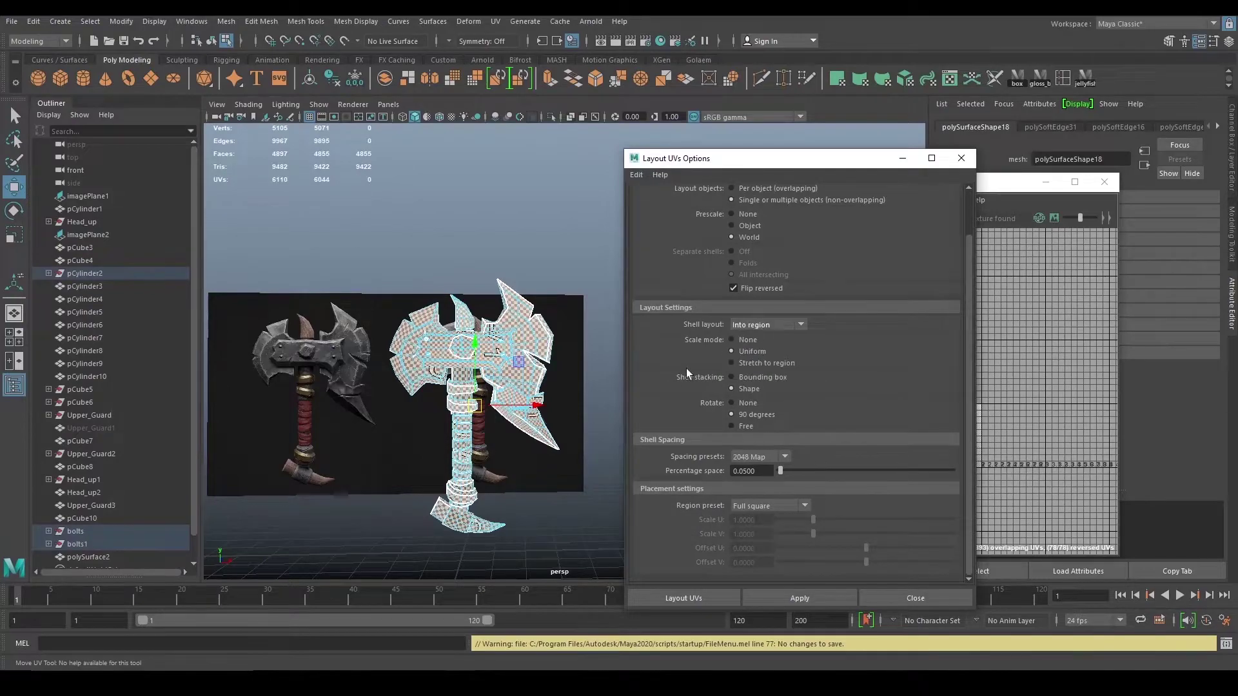
click(816, 601)
click(935, 597)
- Inspect the packed result on the axe, clear the shell selection and hide the checker pattern
scroll(512, 413, up, 10)
scroll(510, 432, down, 4)
alt+drag(531, 420, 413, 330)
click(790, 383)
scroll(877, 410, up, 8)
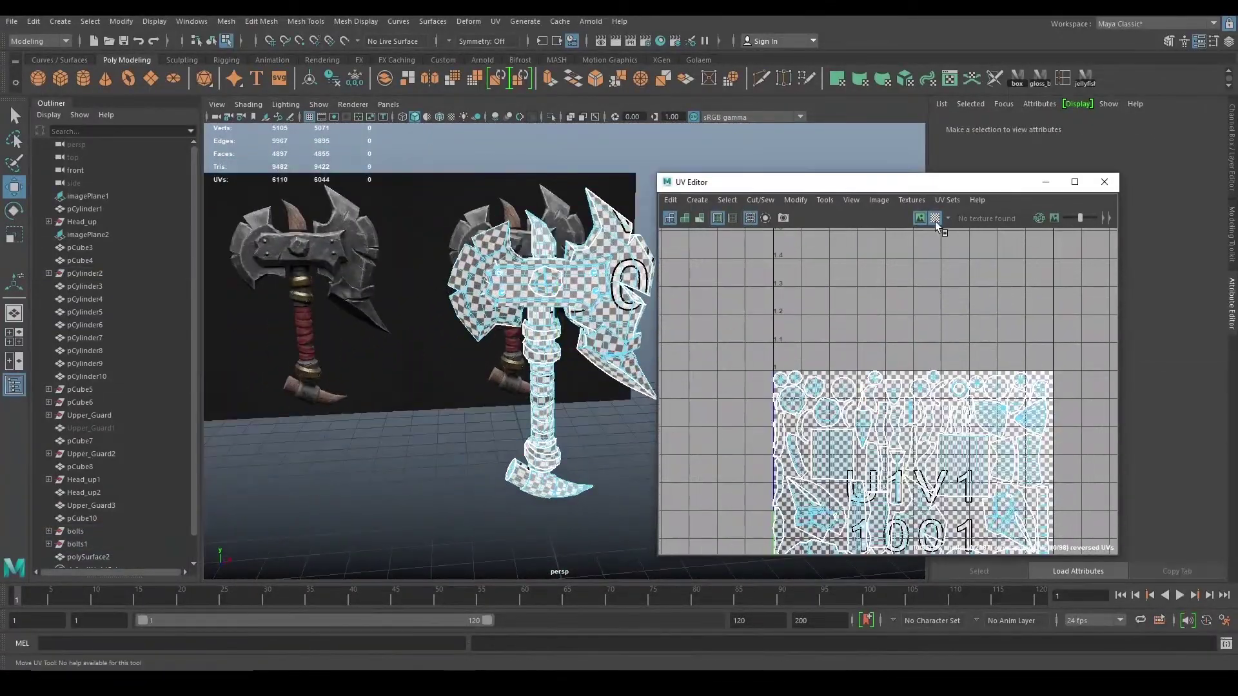
click(935, 219)
- Nudge the round cap shell in the tile's upper-left corner to adjust its spacing
scroll(969, 480, up, 8)
scroll(886, 431, up, 3)
alt+middle_drag(792, 365, 842, 497)
scroll(843, 497, up, 2)
click(856, 455)
alt+middle_drag(886, 440, 874, 402)
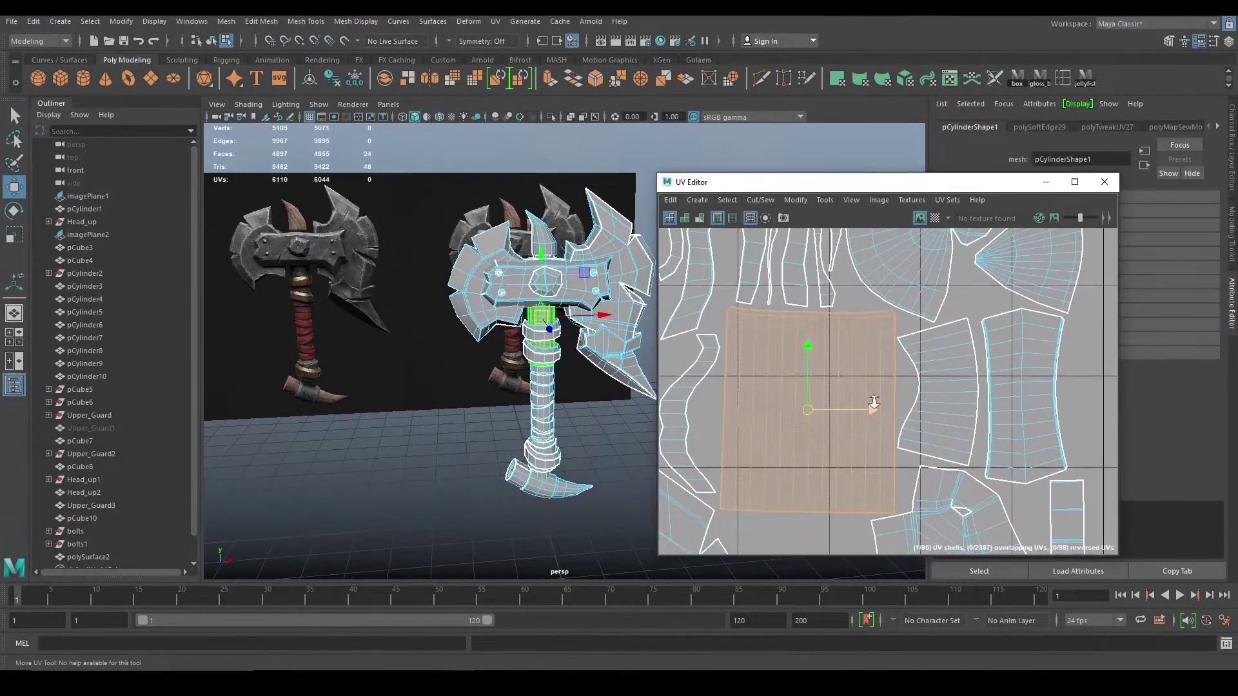
scroll(851, 426, down, 8)
alt+middle_drag(858, 381, 862, 528)
scroll(822, 328, up, 7)
alt+middle_drag(818, 332, 838, 338)
scroll(842, 368, up, 3)
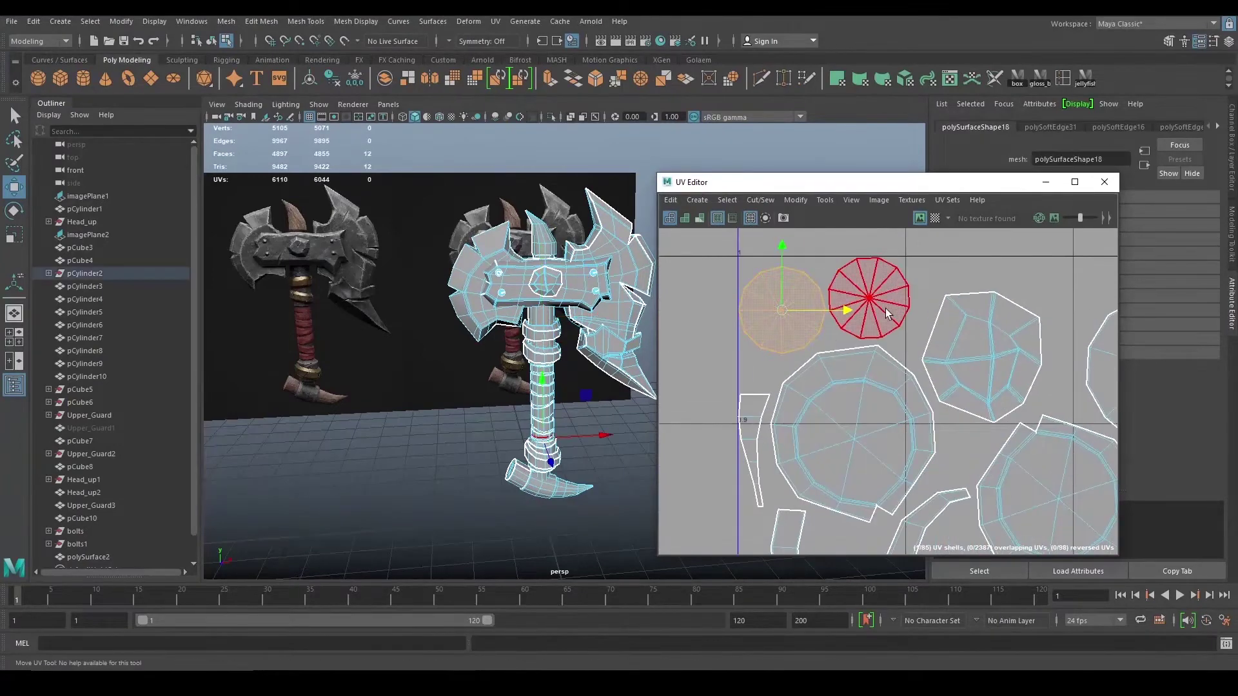
drag(801, 304, 796, 304)
- Move the thin tapered shell below the round cap slightly inward from the tile's left border
scroll(806, 323, down, 1)
alt+middle_drag(814, 367, 816, 318)
click(756, 370)
drag(758, 387, 770, 372)
- Nudge the C-shaped strip shell beside the large rectangular grip shell slightly to the right
scroll(845, 461, down, 2)
alt+middle_drag(846, 461, 834, 321)
click(806, 371)
scroll(881, 367, down, 1)
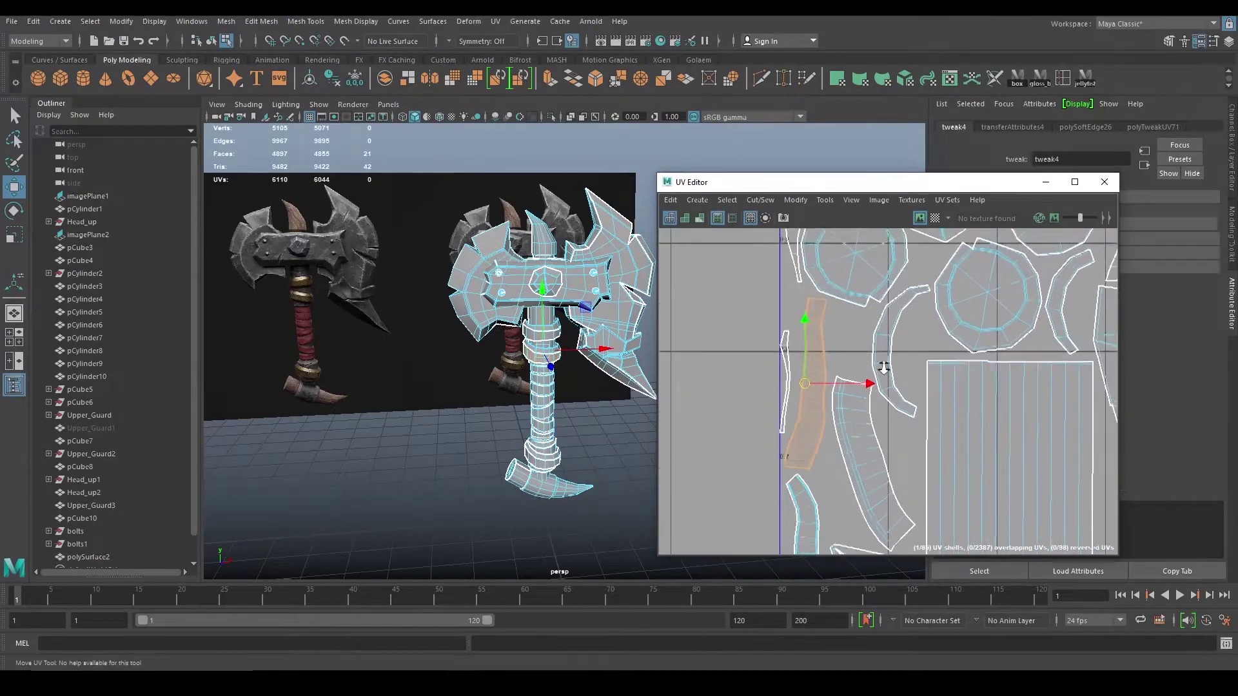
alt+middle_drag(882, 368, 855, 317)
click(838, 354)
drag(873, 299, 877, 298)
scroll(903, 290, down, 2)
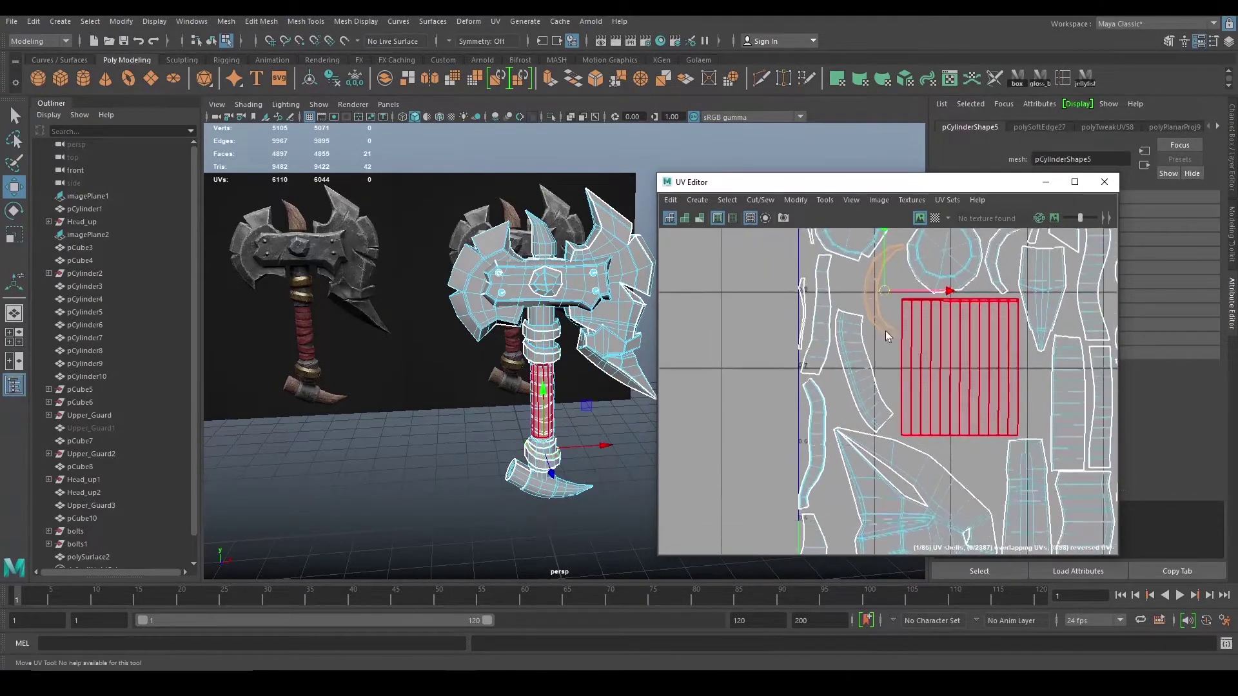
- Shift the long strip shell near the tile's left border slightly to the right
scroll(887, 332, up, 2)
click(850, 386)
scroll(969, 386, down, 2)
click(819, 326)
alt+middle_drag(839, 325, 848, 420)
scroll(847, 420, up, 3)
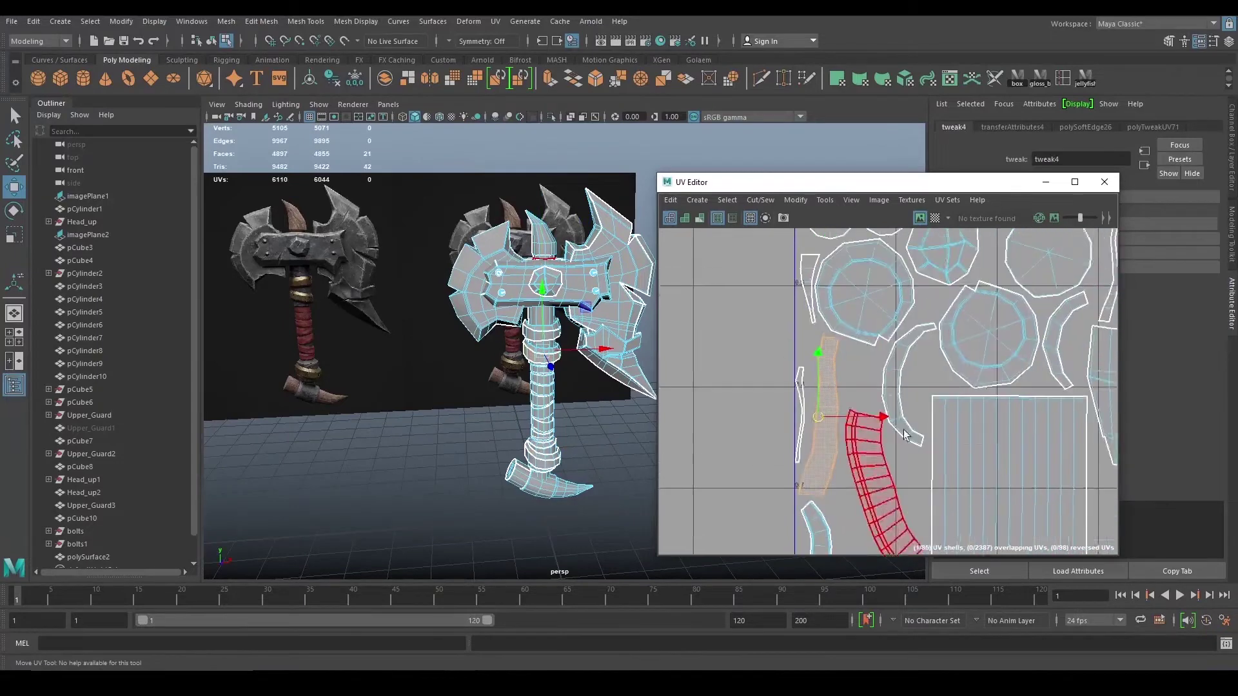
drag(818, 418, 824, 418)
alt+middle_drag(824, 418, 804, 284)
scroll(804, 283, down, 1)
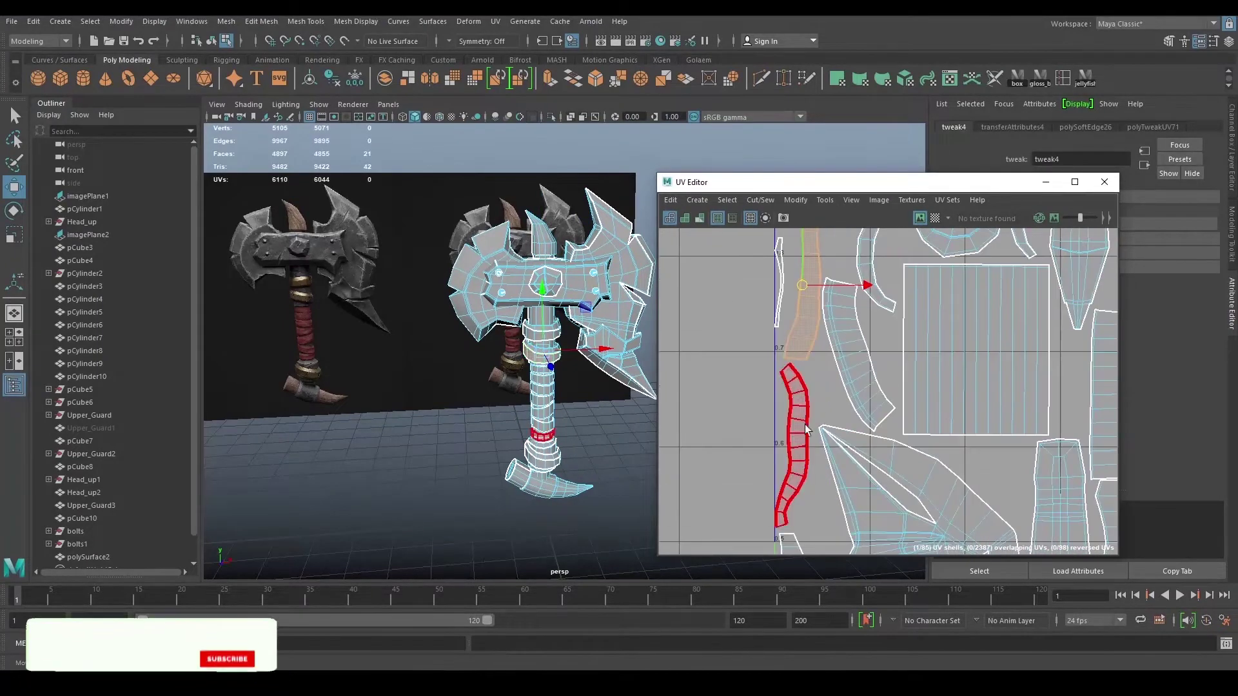
- Move the two wavy handle-ring strip shells inward from the tile's left border
click(798, 431)
drag(791, 441, 802, 439)
alt+middle_drag(875, 421, 890, 274)
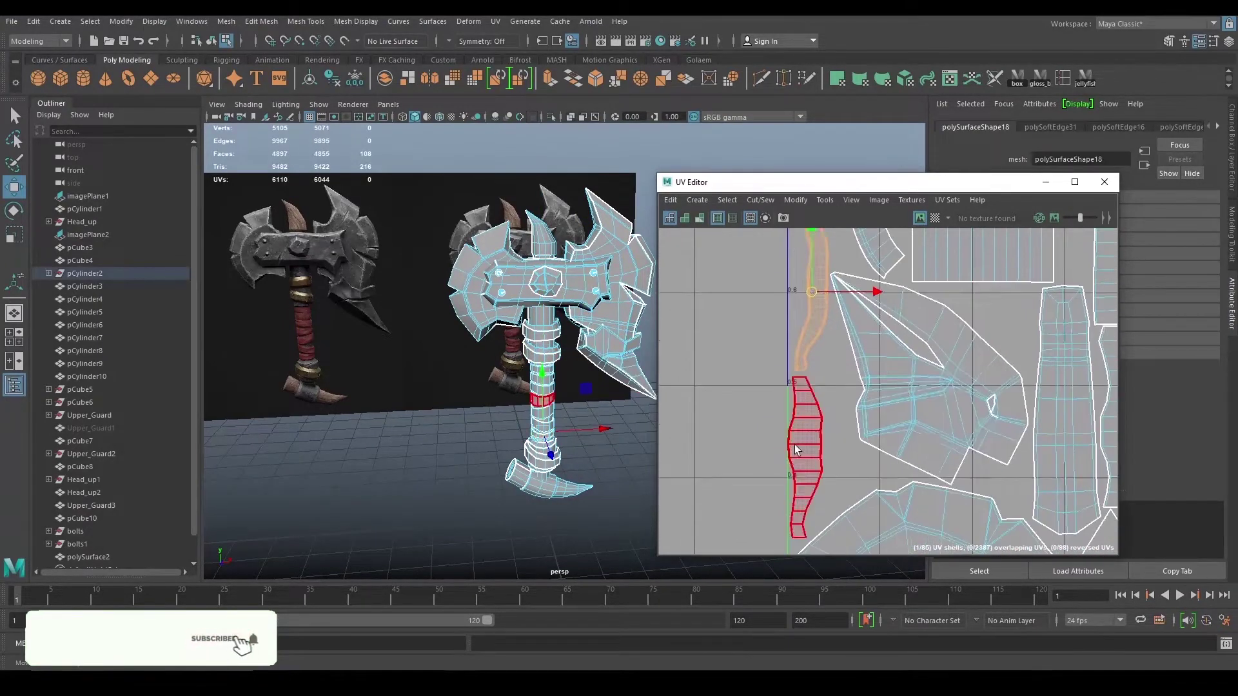
scroll(815, 454, down, 1)
click(815, 455)
alt+right_drag(877, 421, 909, 422)
alt+middle_drag(917, 512, 931, 481)
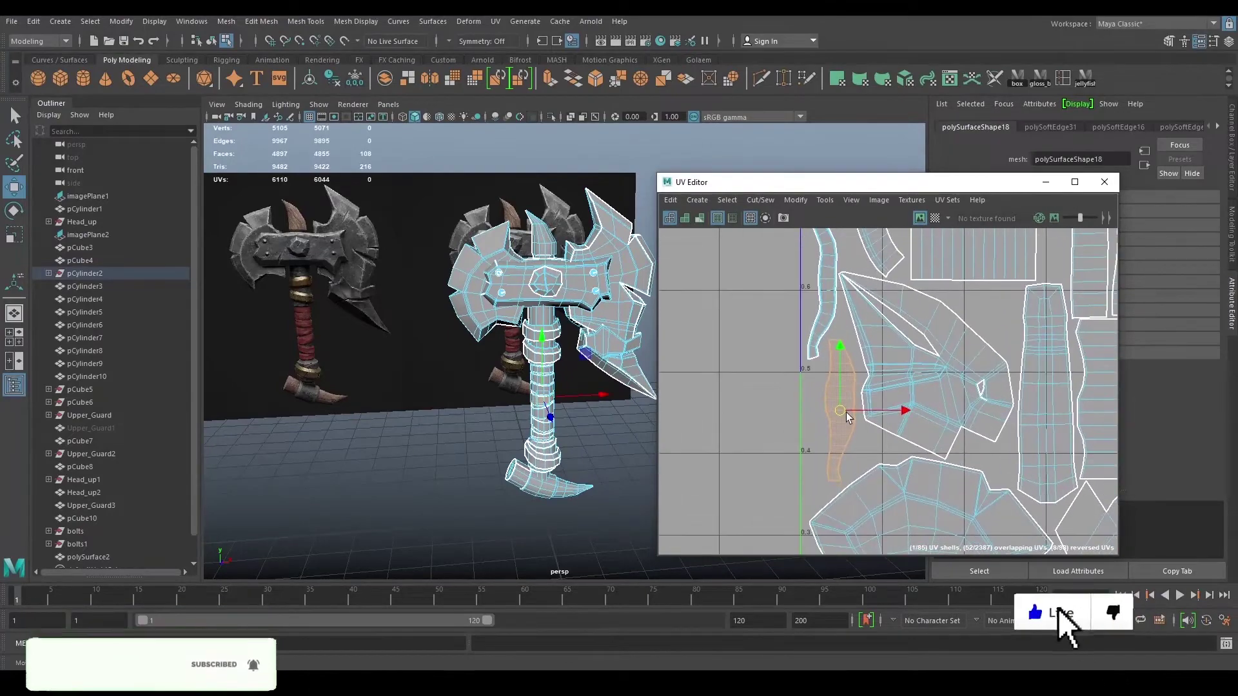
alt+middle_drag(881, 271, 890, 473)
- Nudge the next shells down the tile's left side slightly to the right
click(818, 407)
drag(850, 396, 858, 396)
alt+right_drag(864, 413, 914, 448)
alt+middle_drag(915, 450, 933, 443)
alt+right_drag(933, 443, 896, 400)
alt+middle_drag(955, 522, 928, 352)
alt+middle_drag(863, 420, 846, 408)
click(853, 426)
drag(853, 423, 857, 423)
- Nudge the lower blade spike's UV shell slightly to even out its spacing
alt+right_drag(884, 413, 855, 387)
alt+middle_drag(858, 323, 861, 416)
click(861, 381)
drag(856, 369, 858, 370)
alt+right_drag(857, 370, 850, 323)
alt+middle_drag(861, 415, 852, 380)
drag(857, 381, 856, 377)
- Separate the bolt shell and the thin strip in the tile's lower-left corner from the border
alt+right_drag(948, 397, 939, 474)
alt+middle_drag(938, 473, 920, 229)
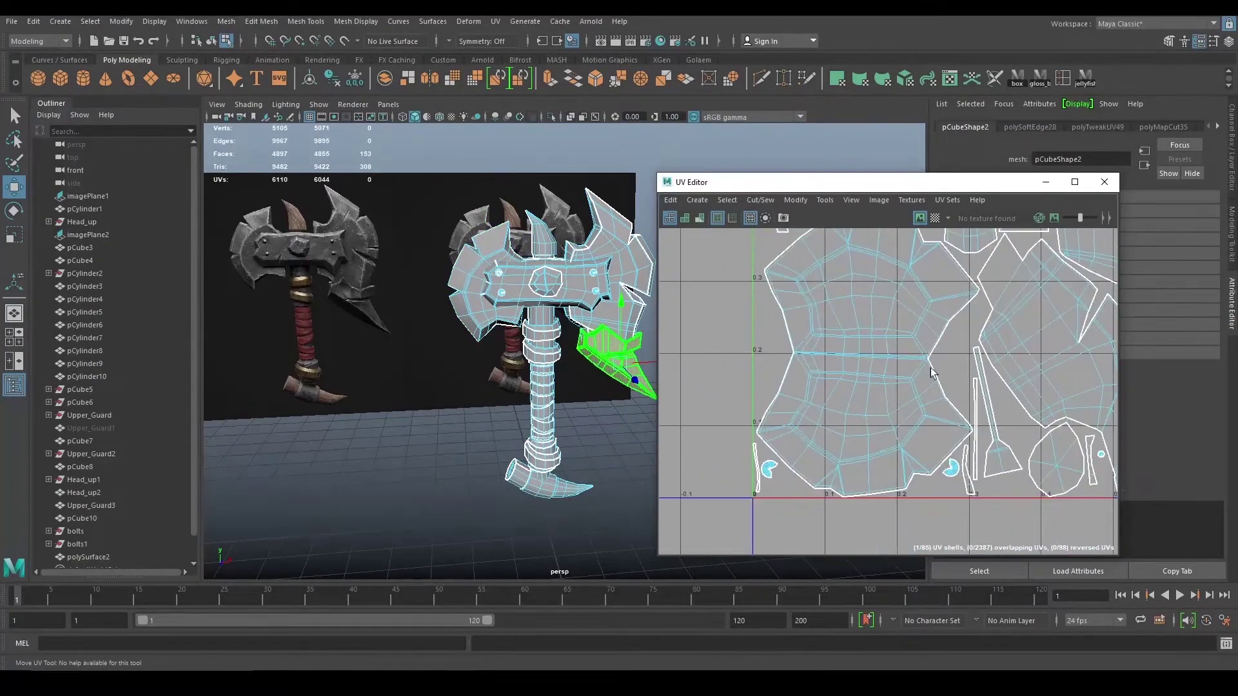
click(767, 471)
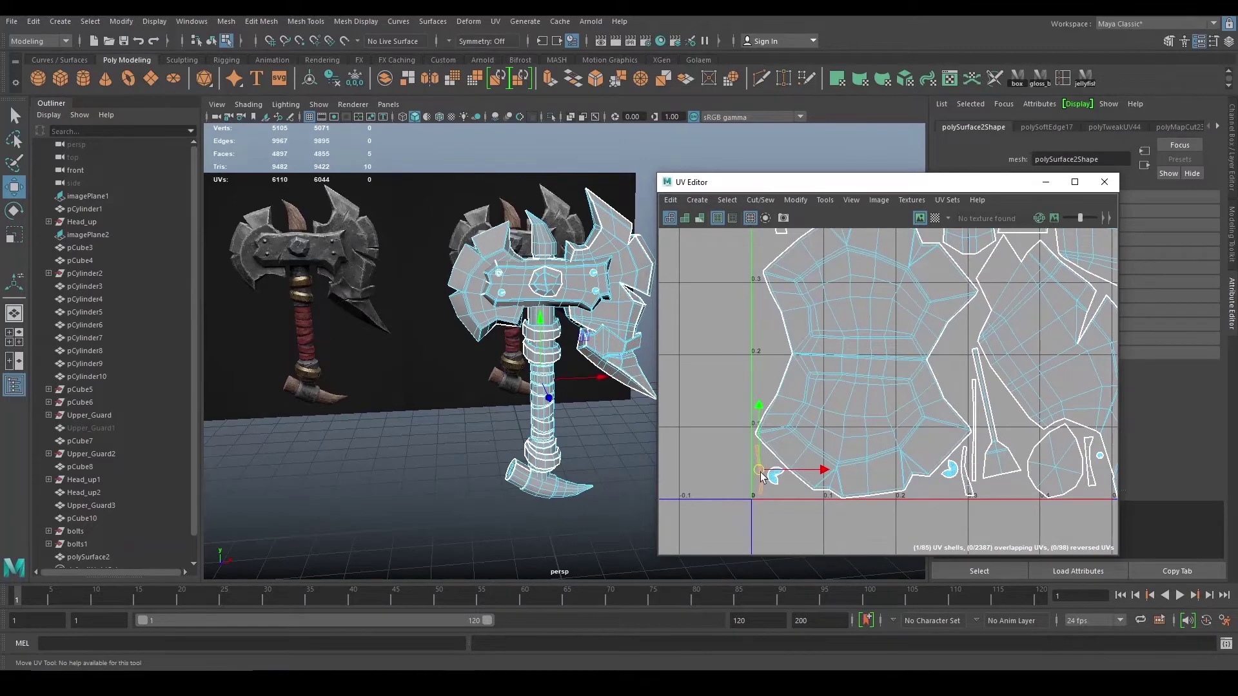
alt+middle_drag(945, 477, 774, 464)
- Reposition the thin strip and bolt shells in the gap beside the large blade shell along the tile's lower border
alt+right_drag(774, 464, 787, 449)
click(806, 451)
drag(807, 395, 803, 375)
click(775, 386)
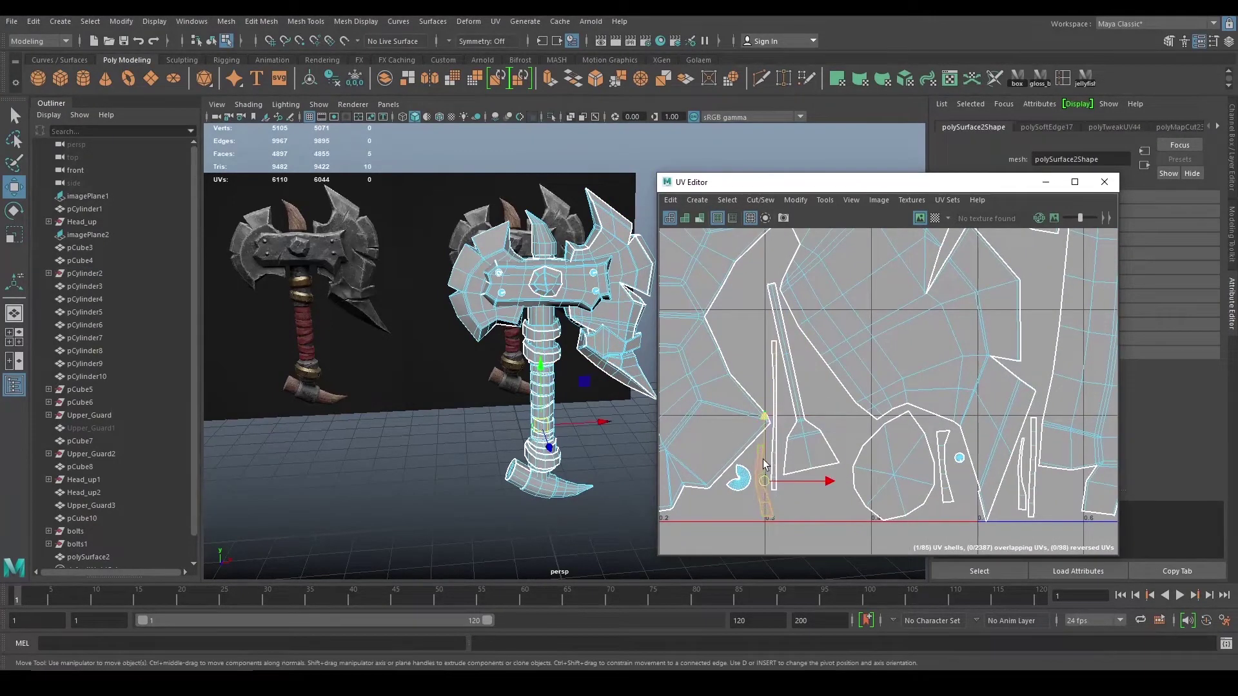
click(742, 479)
- Examine the spacing between the large head shells across the lower part of the UV tile
alt+middle_drag(938, 364, 851, 351)
alt+right_drag(851, 351, 816, 351)
alt+middle_drag(816, 351, 848, 386)
click(867, 361)
alt+right_drag(1006, 367, 845, 369)
alt+middle_drag(845, 369, 885, 393)
alt+right_drag(886, 393, 935, 374)
alt+middle_drag(842, 291, 787, 353)
alt+right_drag(1058, 439, 988, 442)
alt+middle_drag(989, 442, 971, 392)
alt+middle_drag(939, 433, 942, 416)
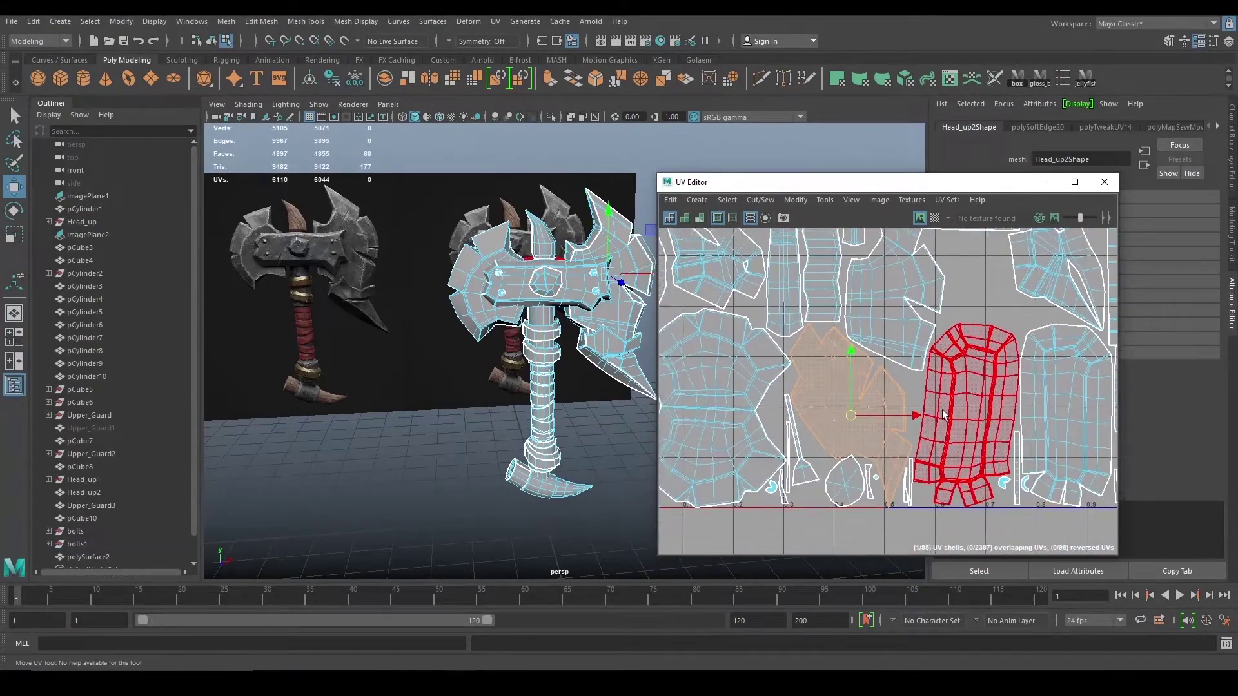
alt+right_drag(943, 415, 1005, 413)
alt+middle_drag(1006, 413, 964, 292)
- Select the three small blade shells near the tile's lower border and check where they sit on the axe
click(755, 463)
shift+click(806, 458)
alt+middle_drag(812, 394, 958, 413)
alt+right_drag(959, 413, 939, 413)
shift+click(815, 463)
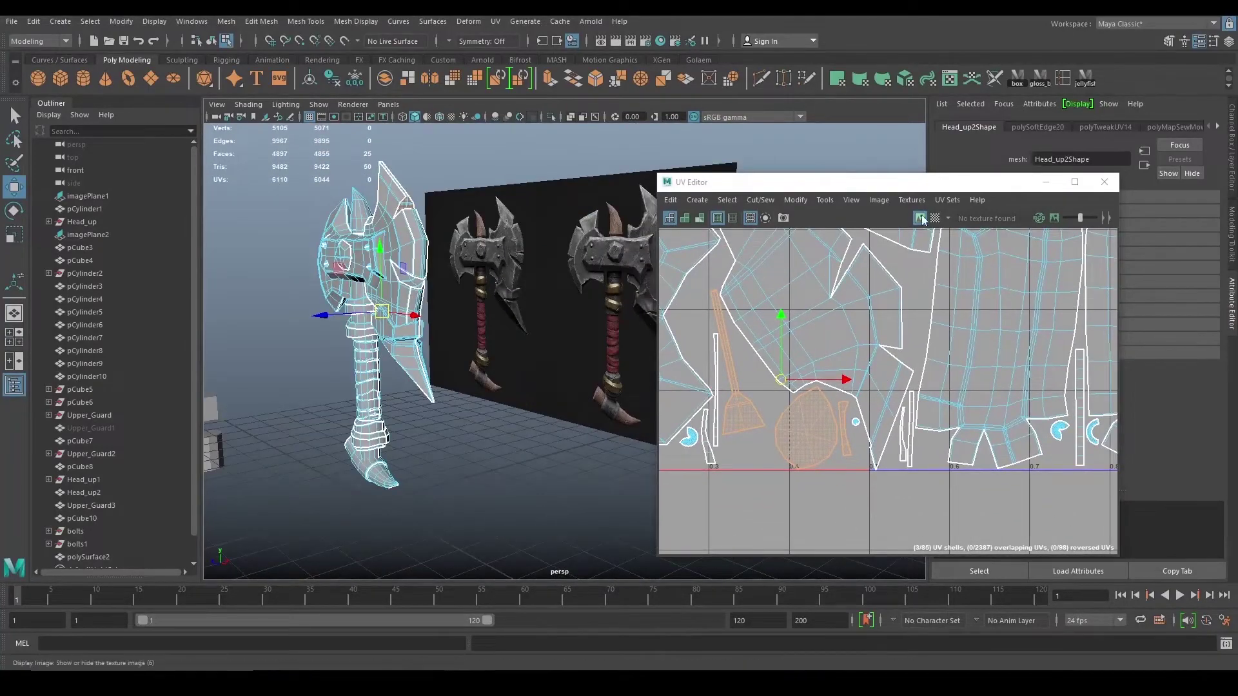
click(935, 218)
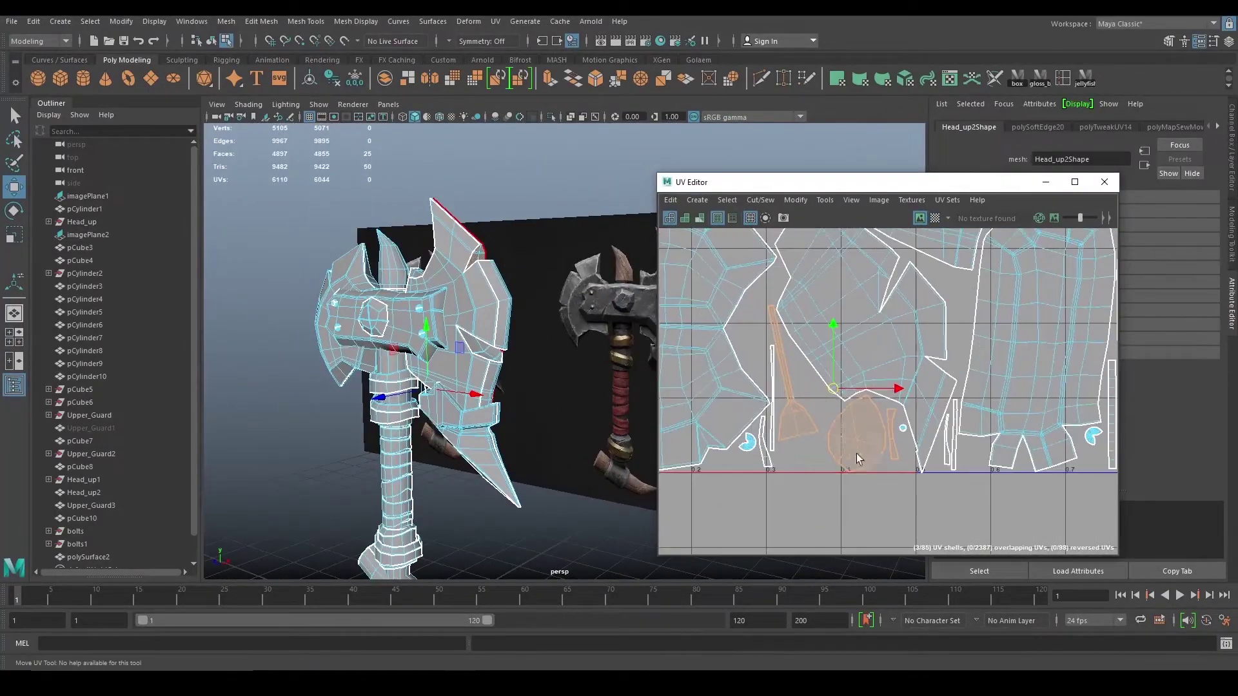
click(858, 439)
click(998, 452)
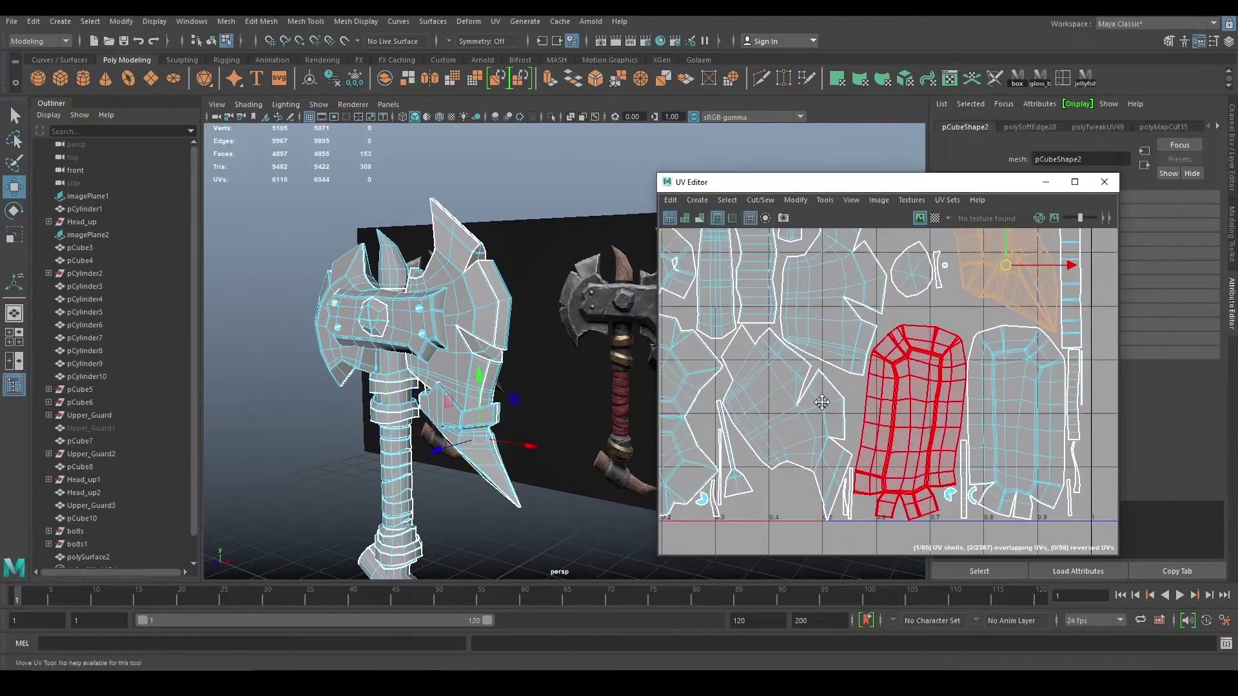
- Return to object mode, select all of the axe's meshes and show the checker pattern on them
right_drag(462, 319, 471, 312)
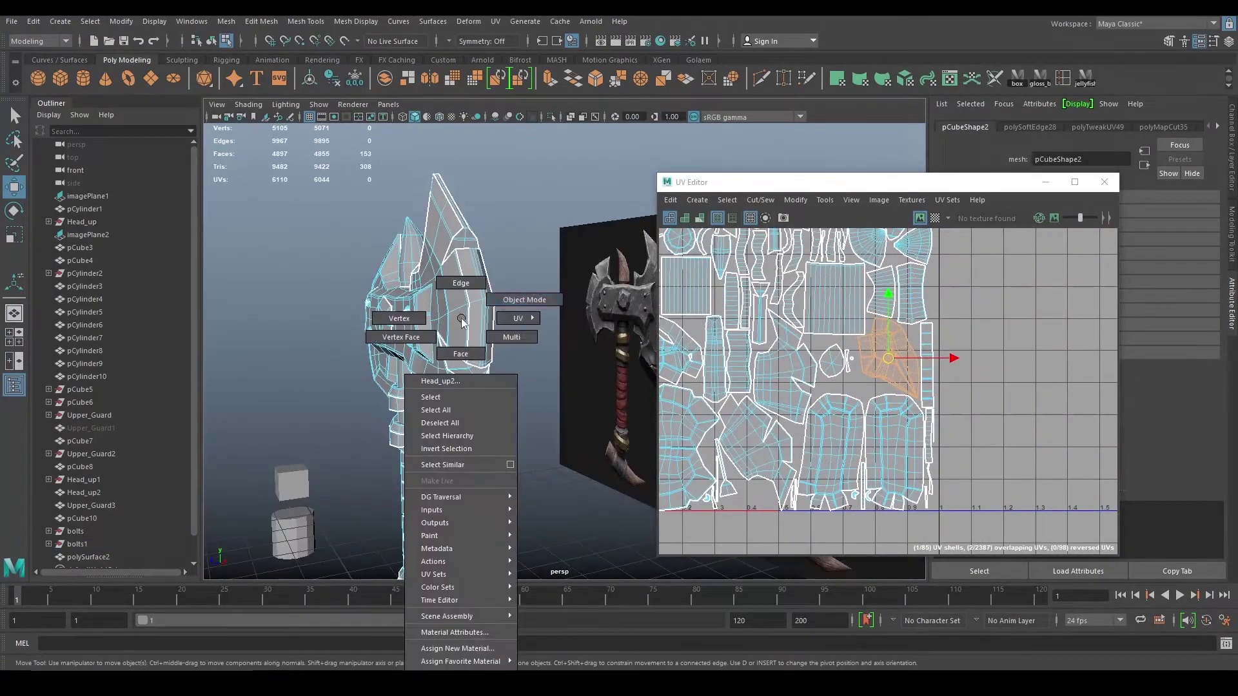
alt+drag(470, 312, 547, 339)
right_drag(547, 338, 368, 231)
drag(598, 487, 597, 489)
alt+drag(597, 488, 670, 464)
scroll(930, 412, down, 4)
click(936, 218)
click(936, 218)
scroll(598, 366, up, 5)
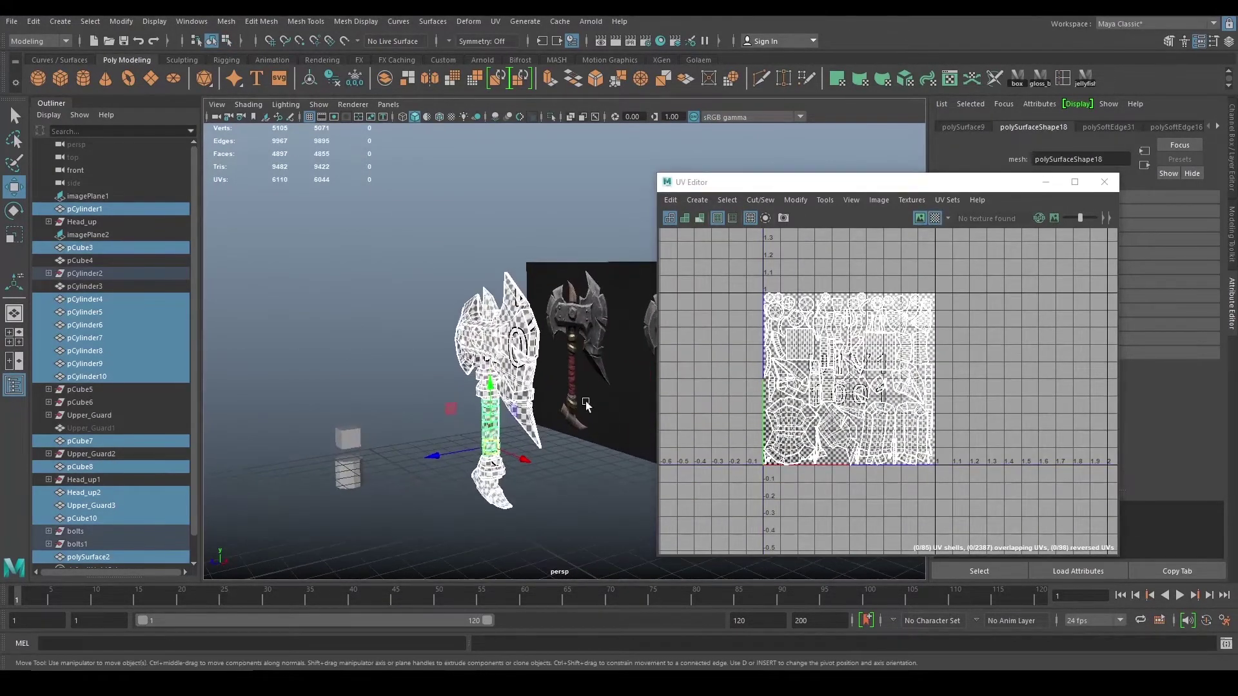
- Turn on smooth mesh preview for the whole axe, compare it with the unsmoothed display and clear the selection
key(3)
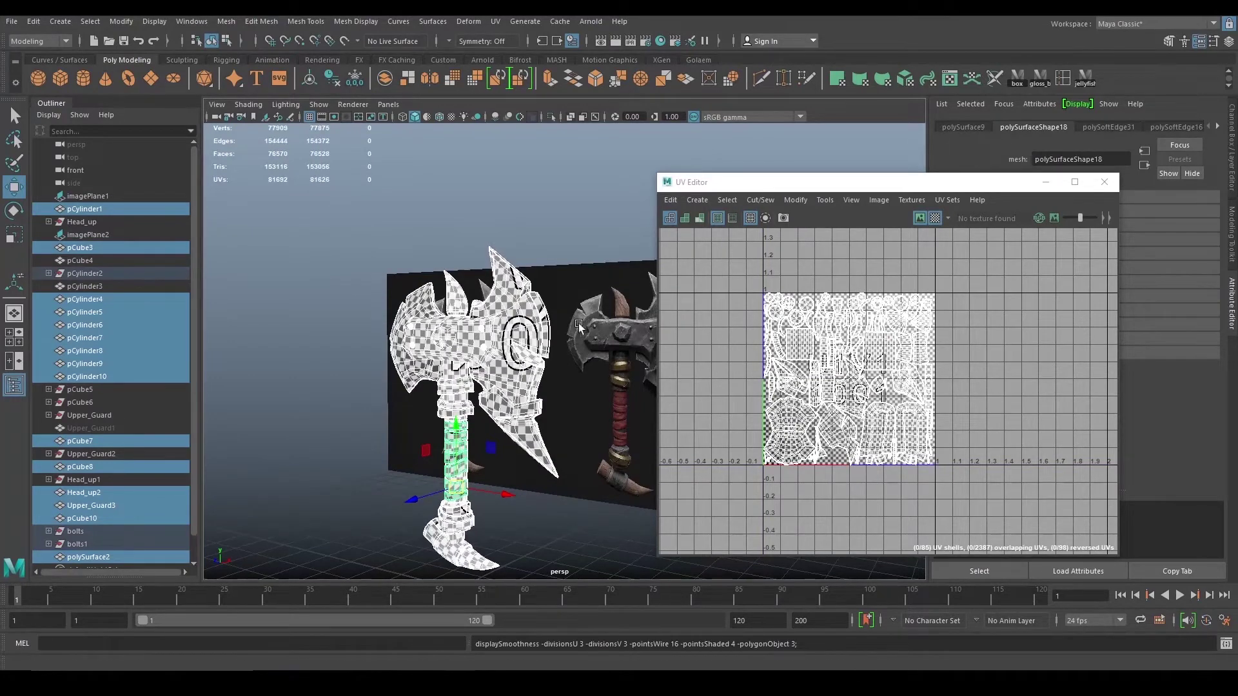
scroll(582, 355, up, 5)
scroll(579, 314, down, 2)
alt+drag(579, 313, 509, 289)
key(1)
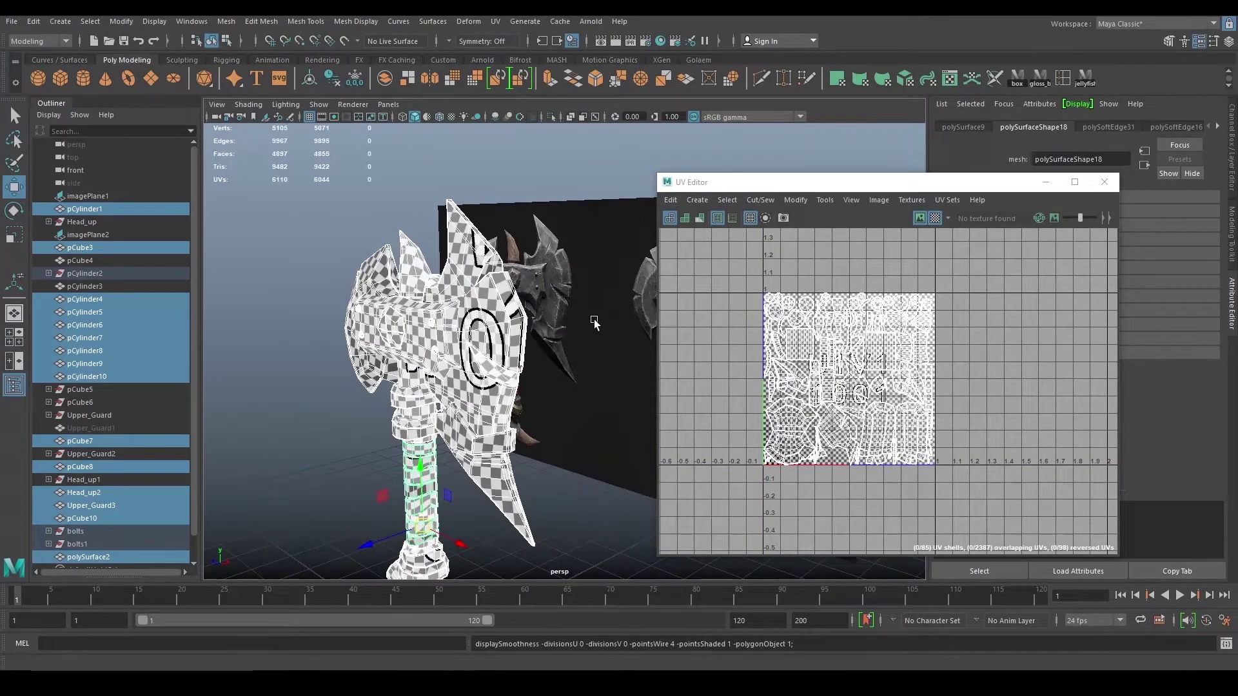
key(3)
alt+drag(595, 322, 620, 304)
click(579, 311)
scroll(625, 348, up, 2)
- Turn off smooth mesh preview on the horn only
click(433, 263)
key(1)
click(489, 231)
alt+drag(489, 230, 483, 257)
alt+right_drag(484, 257, 529, 313)
alt+drag(529, 314, 456, 335)
click(387, 320)
scroll(420, 316, up, 2)
right_drag(415, 315, 418, 279)
alt+drag(454, 354, 505, 296)
right_drag(434, 249, 497, 230)
click(563, 226)
- Apply Soften/Harden Edges to the vertical edge on the side of the horn and return to object mode
alt+drag(563, 231, 554, 316)
scroll(554, 316, up, 3)
click(545, 303)
mouse_move(512, 277)
right_down()
mouse_move(539, 278)
mouse_move(497, 258)
mouse_move(584, 260)
mouse_move(519, 273)
right_up()
scroll(584, 260, down, 3)
click(536, 276)
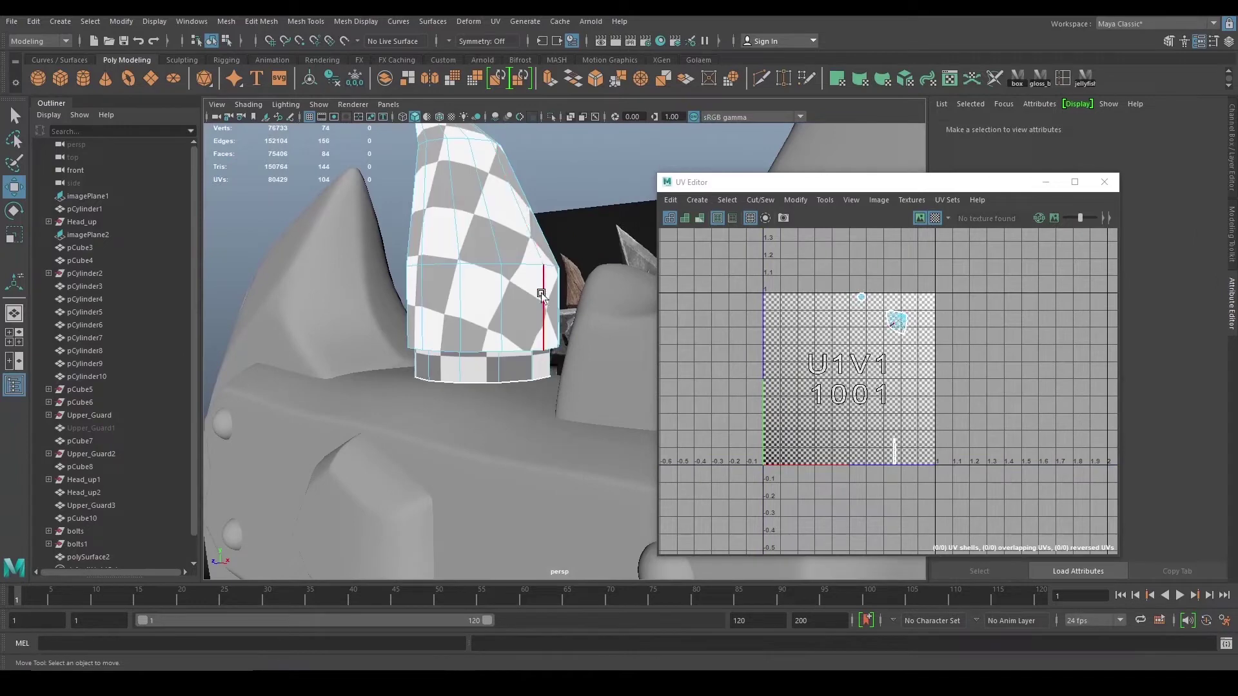
click(540, 293)
click(351, 21)
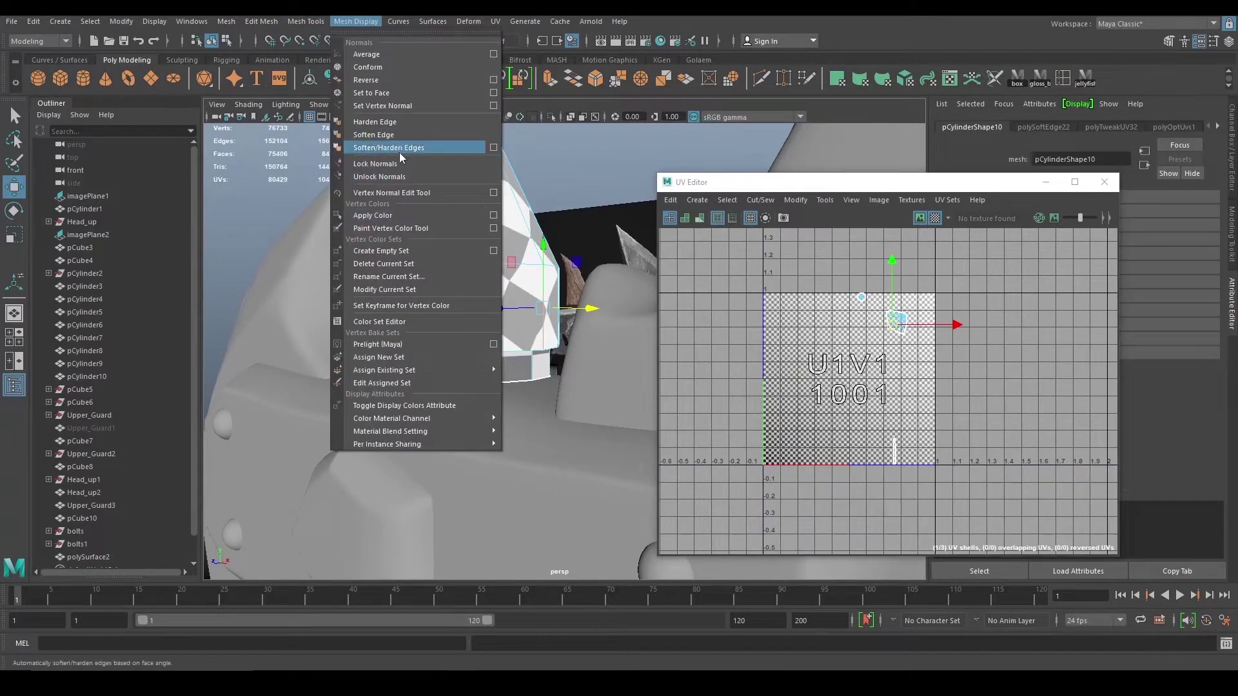
click(400, 152)
right_drag(516, 248, 571, 209)
click(571, 209)
- Select the horn's edge again, apply Soften Edge and return to object mode with nothing selected
alt+drag(557, 227, 566, 271)
click(530, 268)
right_drag(529, 266, 528, 231)
click(565, 287)
click(341, 22)
click(414, 136)
alt+drag(514, 251, 478, 241)
right_drag(478, 240, 429, 221)
click(589, 183)
- Select all of the battle axe's meshes and turn off smooth mesh preview for the whole axe
alt+drag(428, 222, 516, 218)
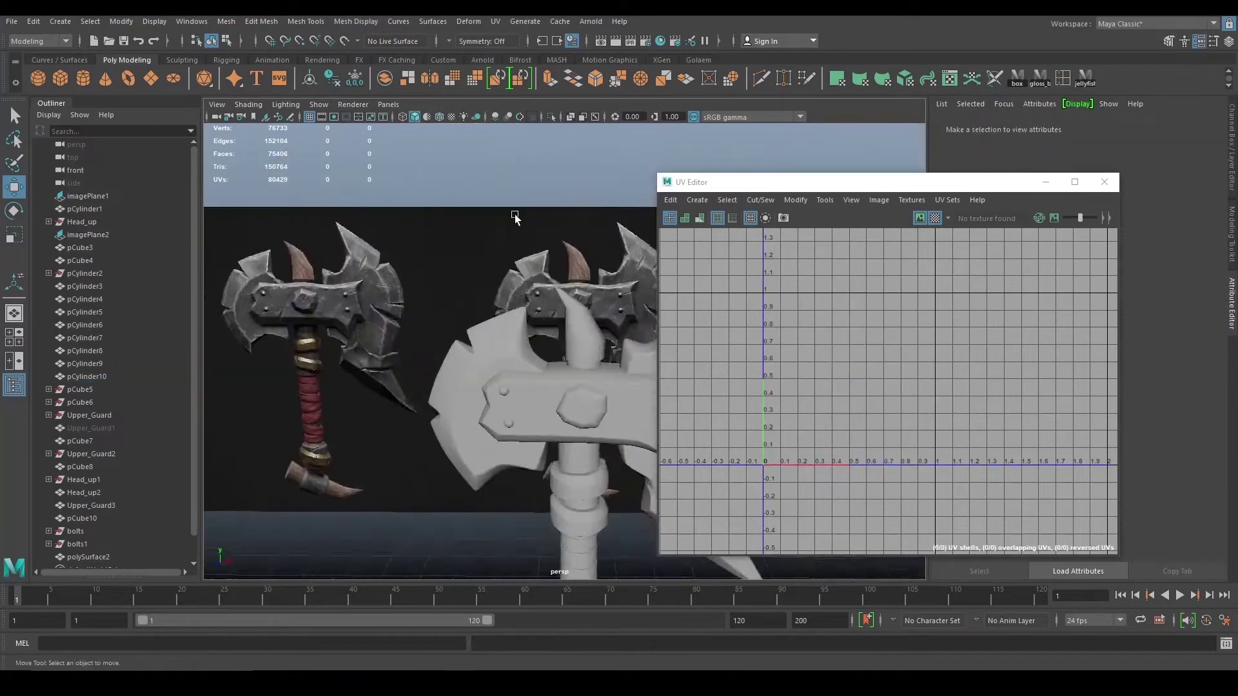
alt+right_drag(515, 218, 497, 196)
alt+drag(497, 196, 494, 199)
click(512, 297)
key(f)
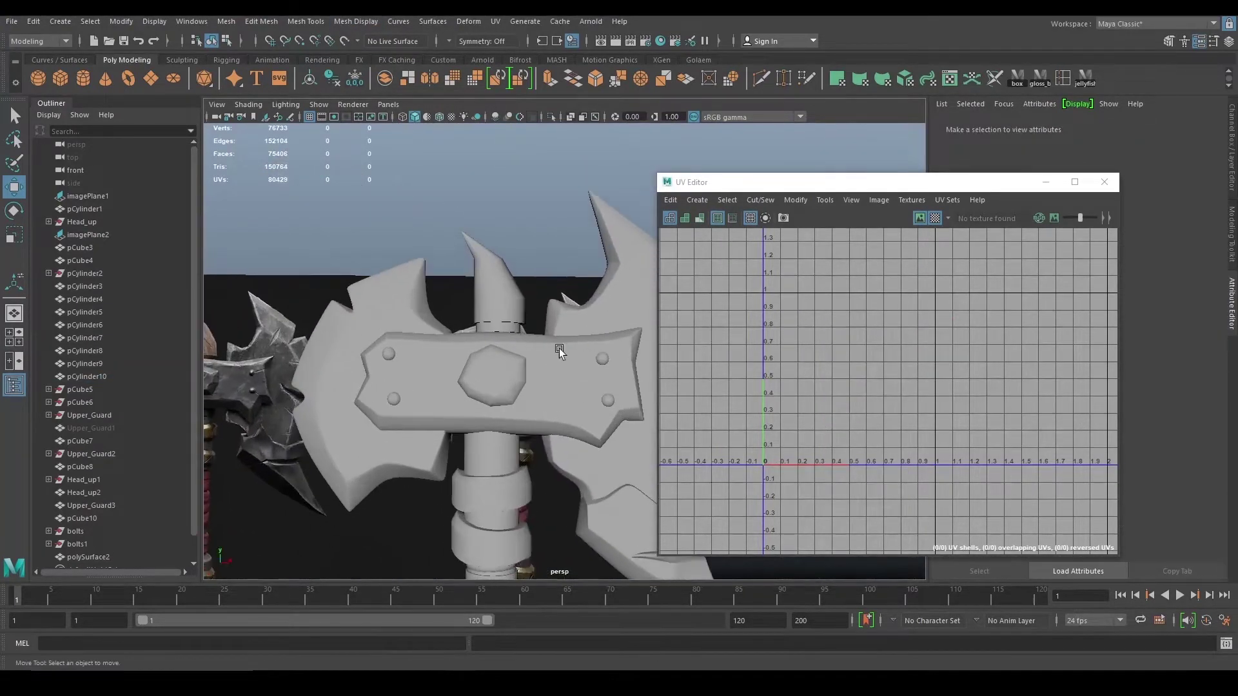
alt+drag(579, 290, 542, 271)
alt+right_drag(542, 271, 496, 263)
alt+drag(495, 263, 516, 251)
click(578, 292)
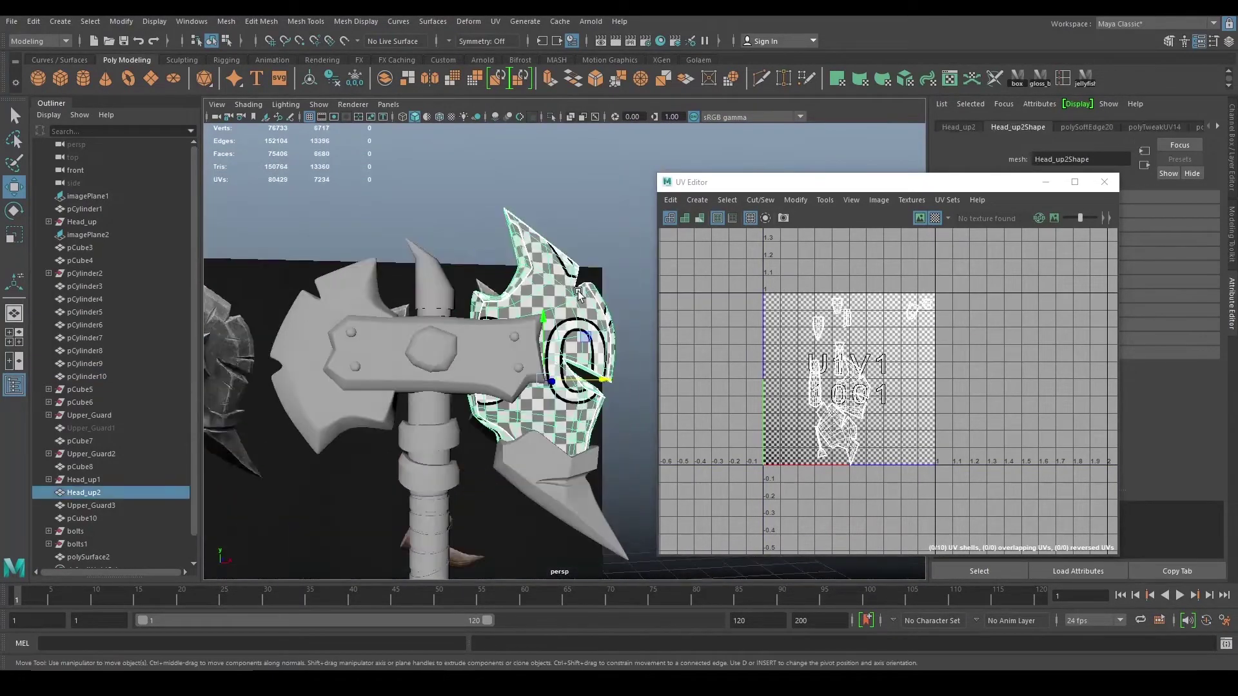
alt+right_drag(553, 303, 337, 228)
drag(337, 228, 634, 542)
key(1)
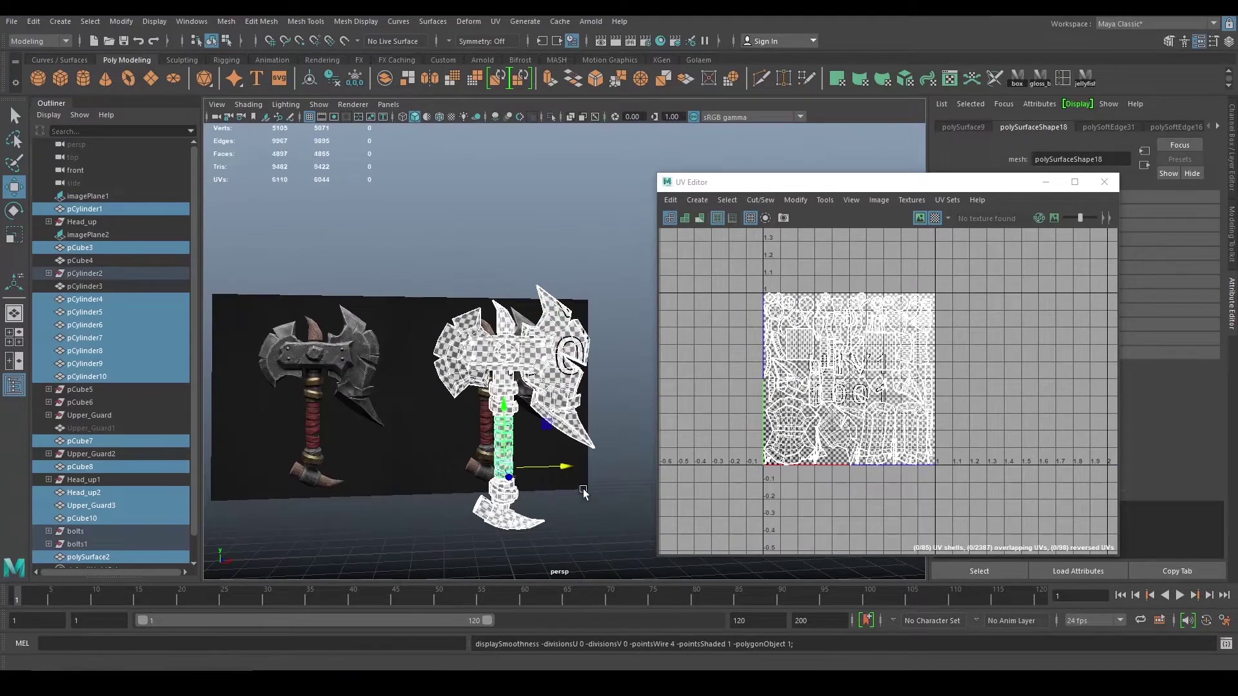
- Select the Head_up group and toggle its visibility to check which geometry it contains, undoing accidental changes
alt+right_drag(583, 494, 520, 368)
alt+drag(521, 368, 574, 323)
click(82, 221)
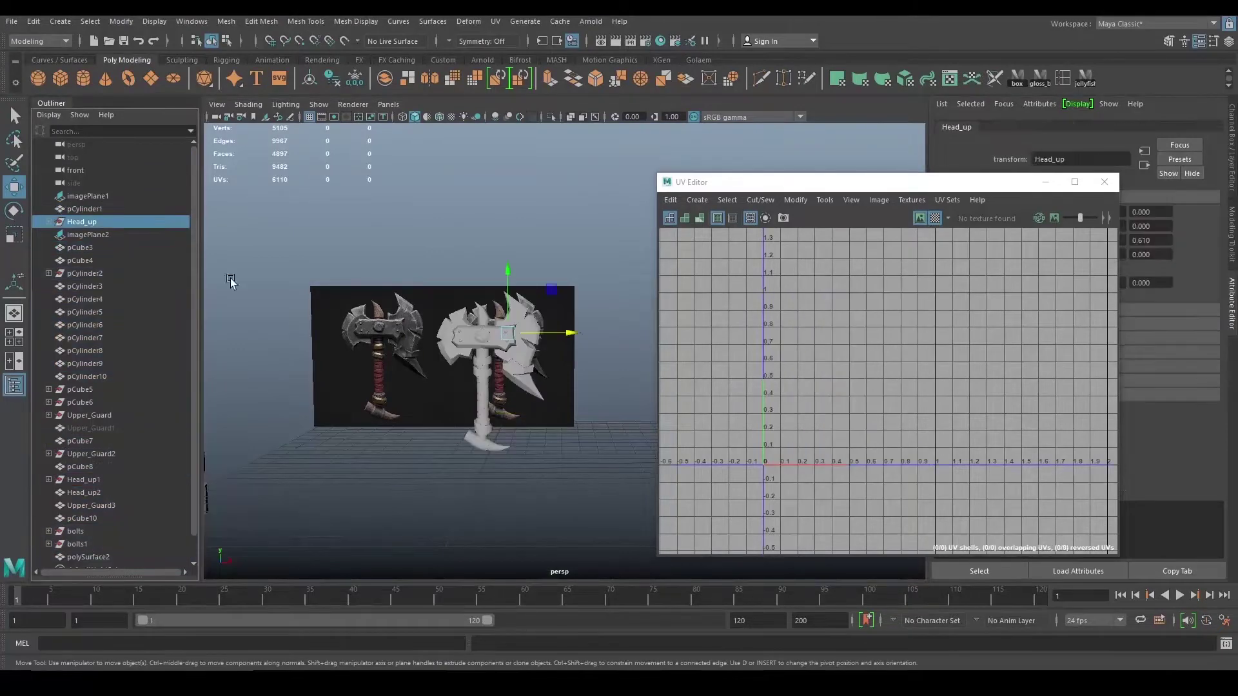
alt+drag(232, 280, 362, 342)
alt+right_drag(361, 342, 516, 419)
alt+drag(515, 419, 581, 464)
drag(382, 328, 521, 296)
key(ctrl+z)
drag(402, 247, 626, 555)
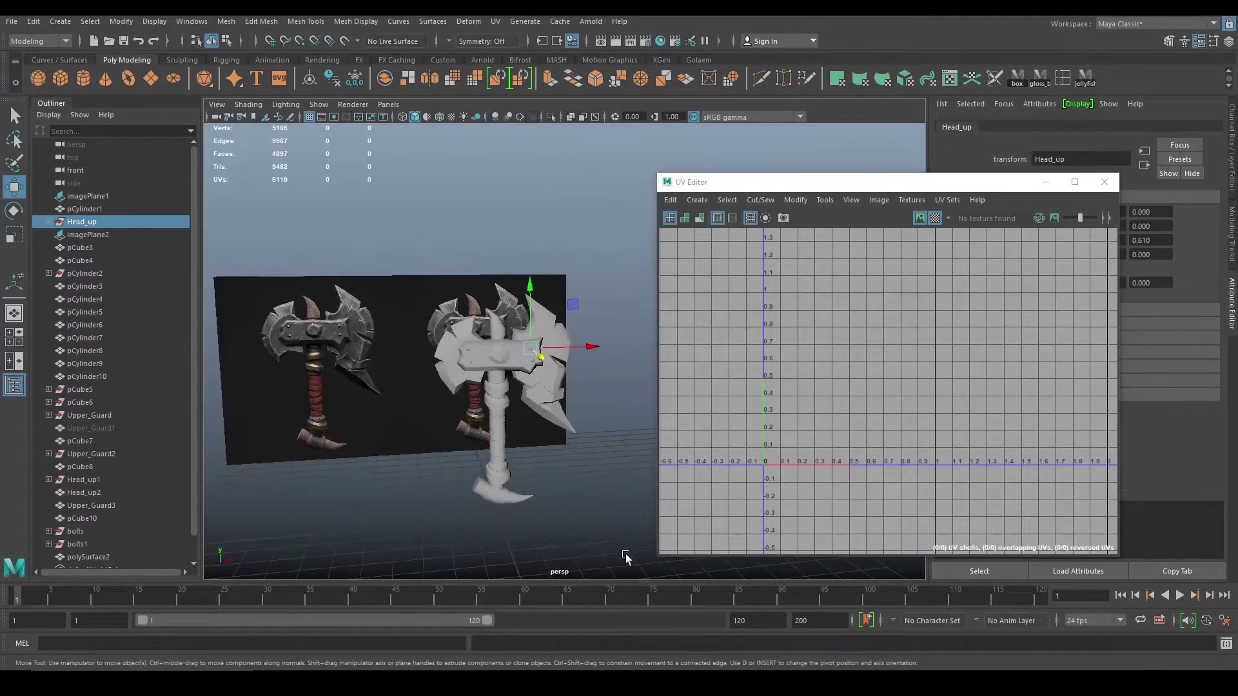
alt+drag(577, 481, 412, 421)
click(546, 362)
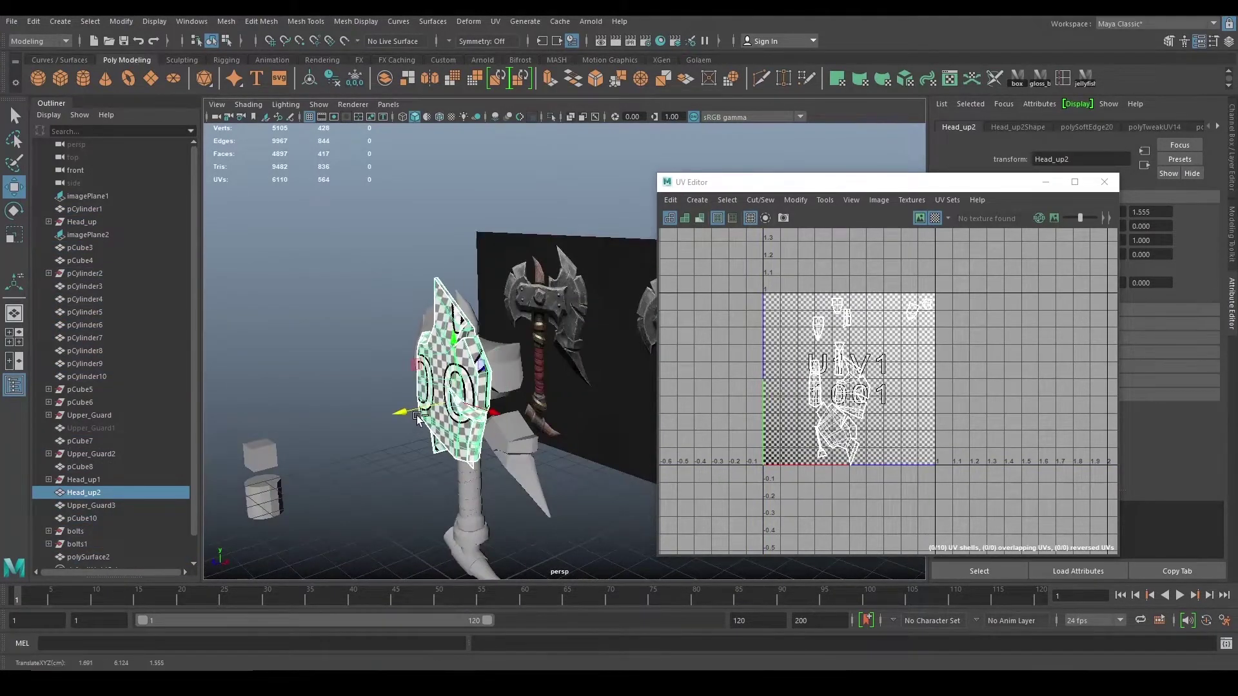
key(ctrl+z)
click(82, 221)
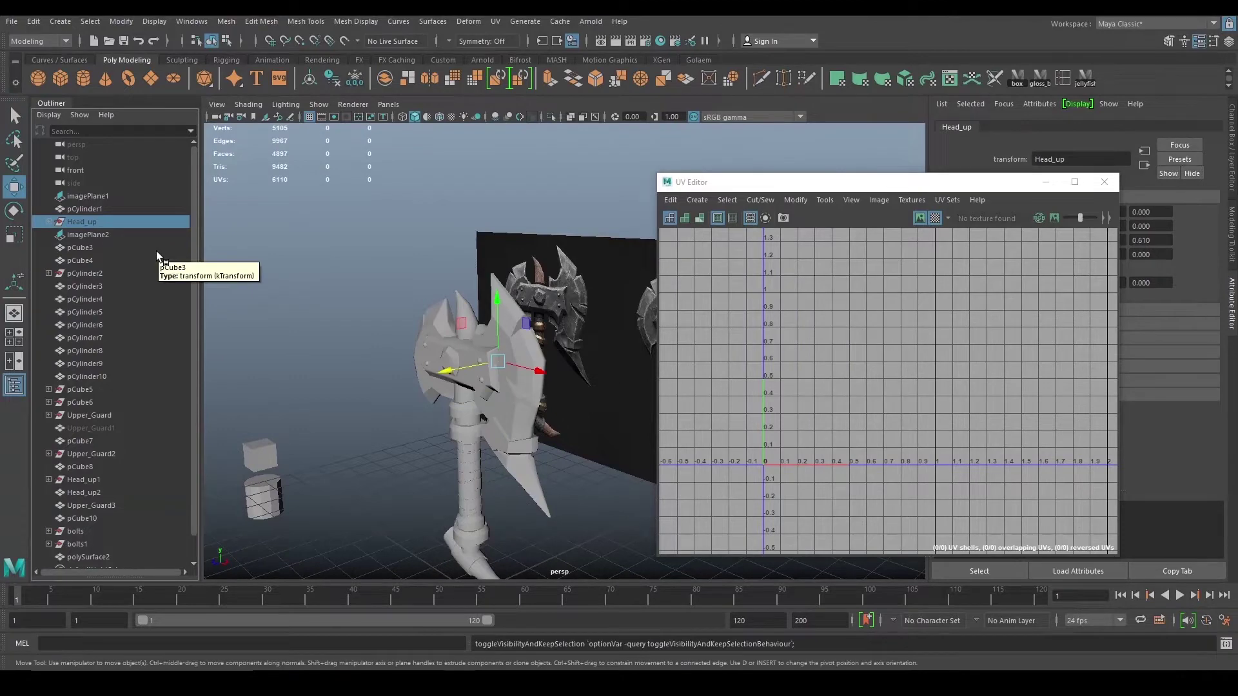
alt+drag(276, 285, 362, 266)
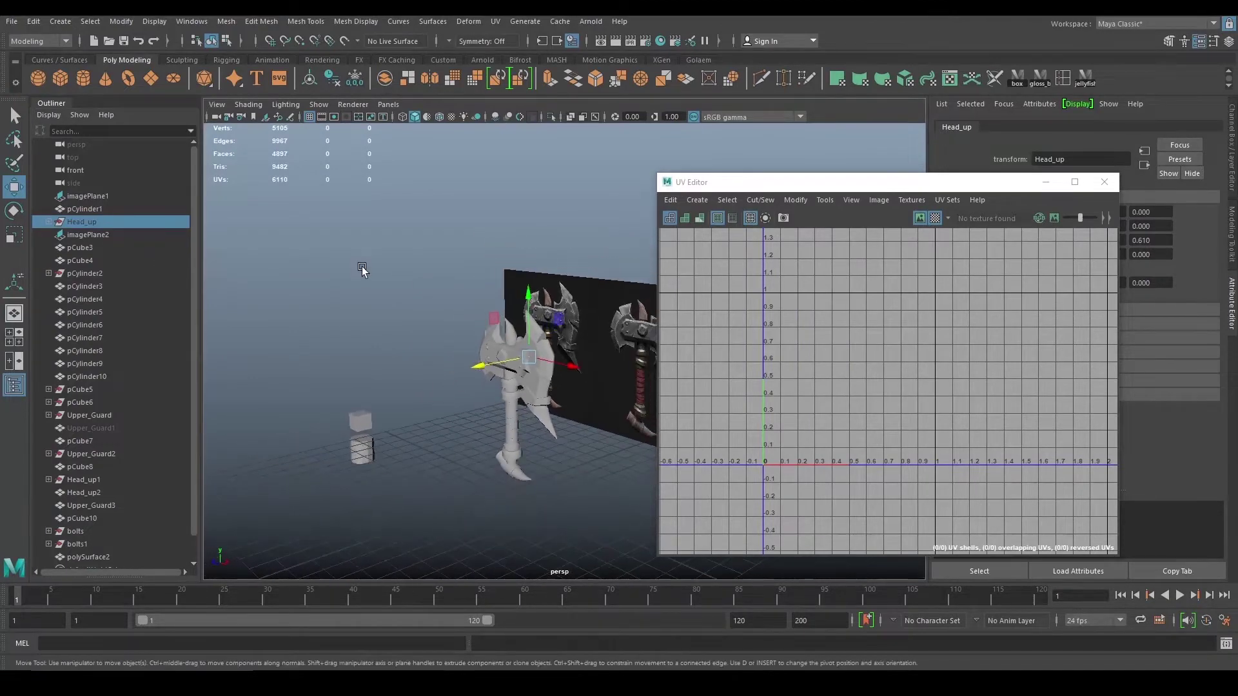
- Group all of the axe's meshes and rename the group Axe
mouse_move(546, 434)
mouse_down()
mouse_move(575, 456)
mouse_move(568, 477)
mouse_move(562, 422)
mouse_move(568, 435)
mouse_up()
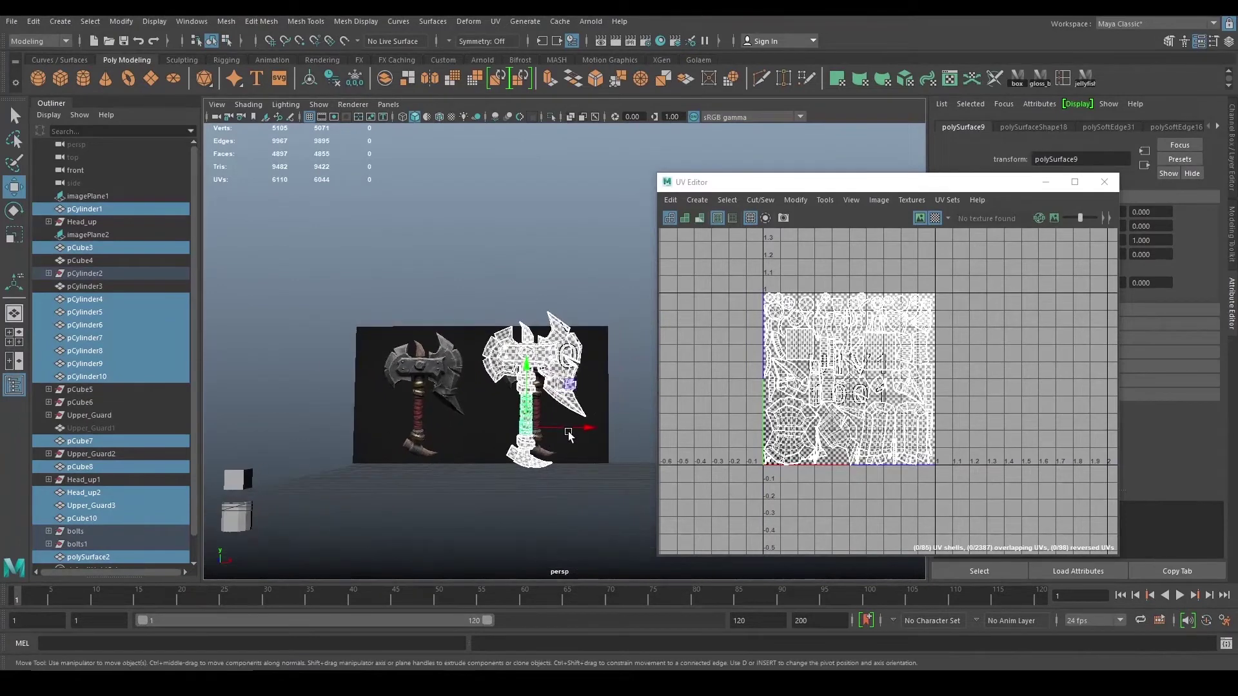
key(ctrl+g)
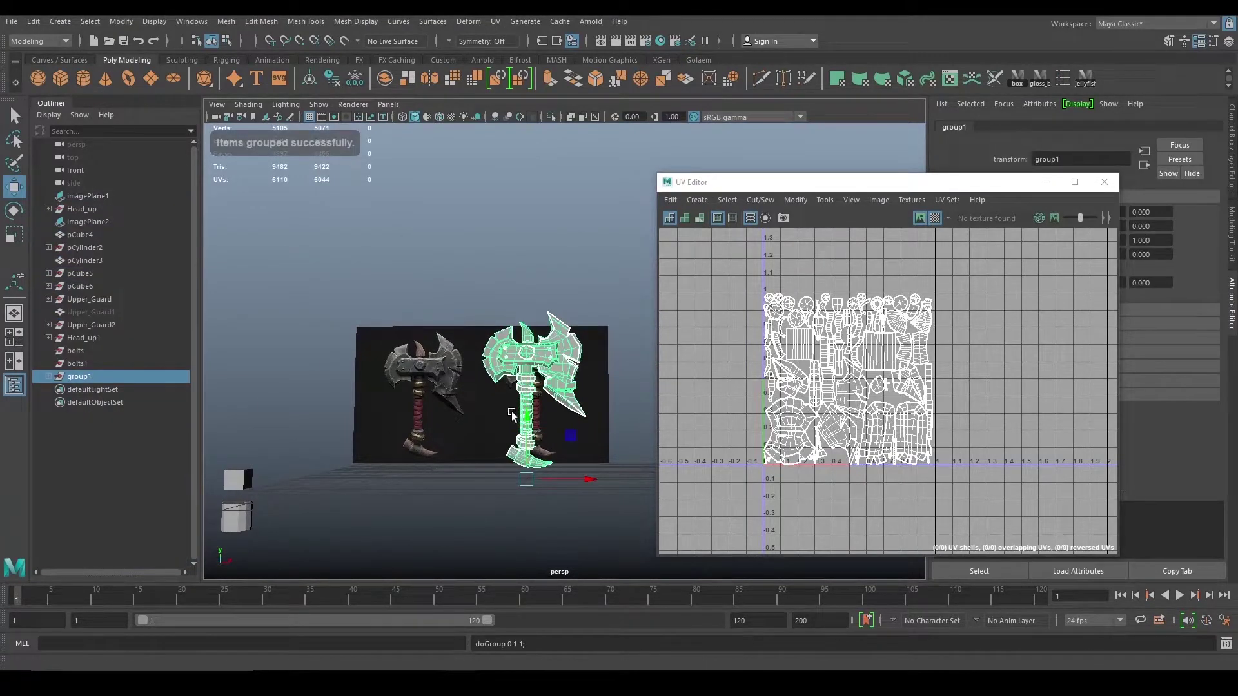
double_click(81, 378)
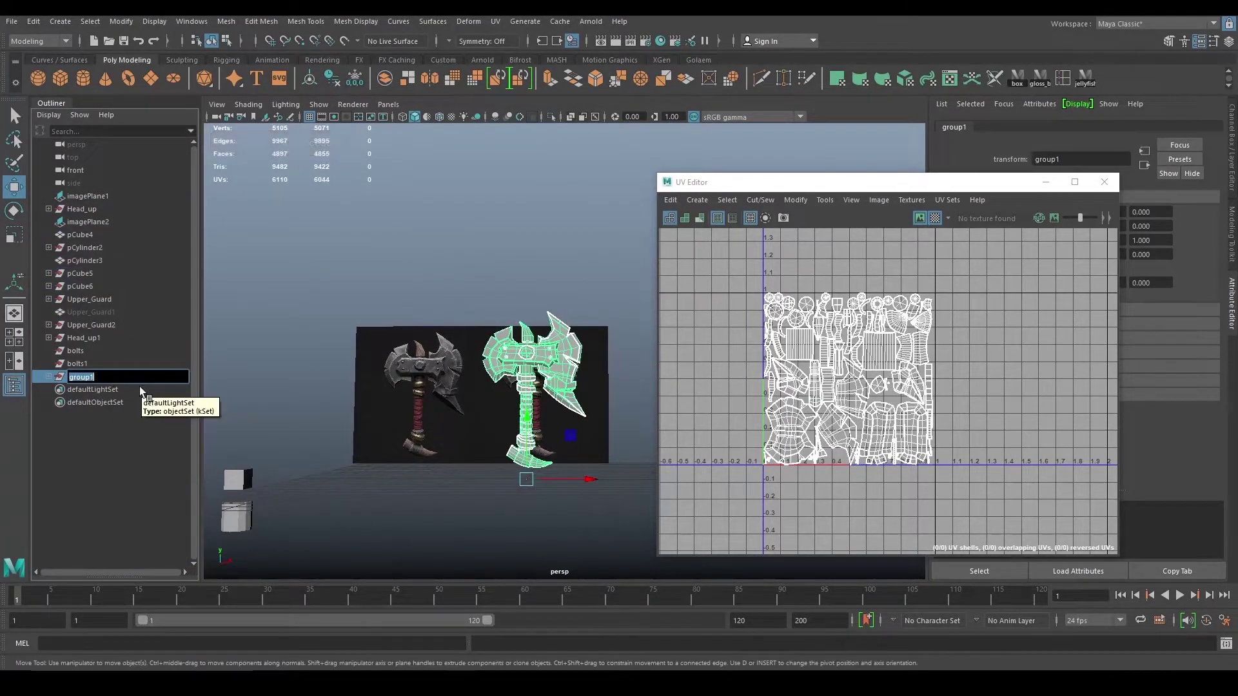
text(Axe)
key(Return)
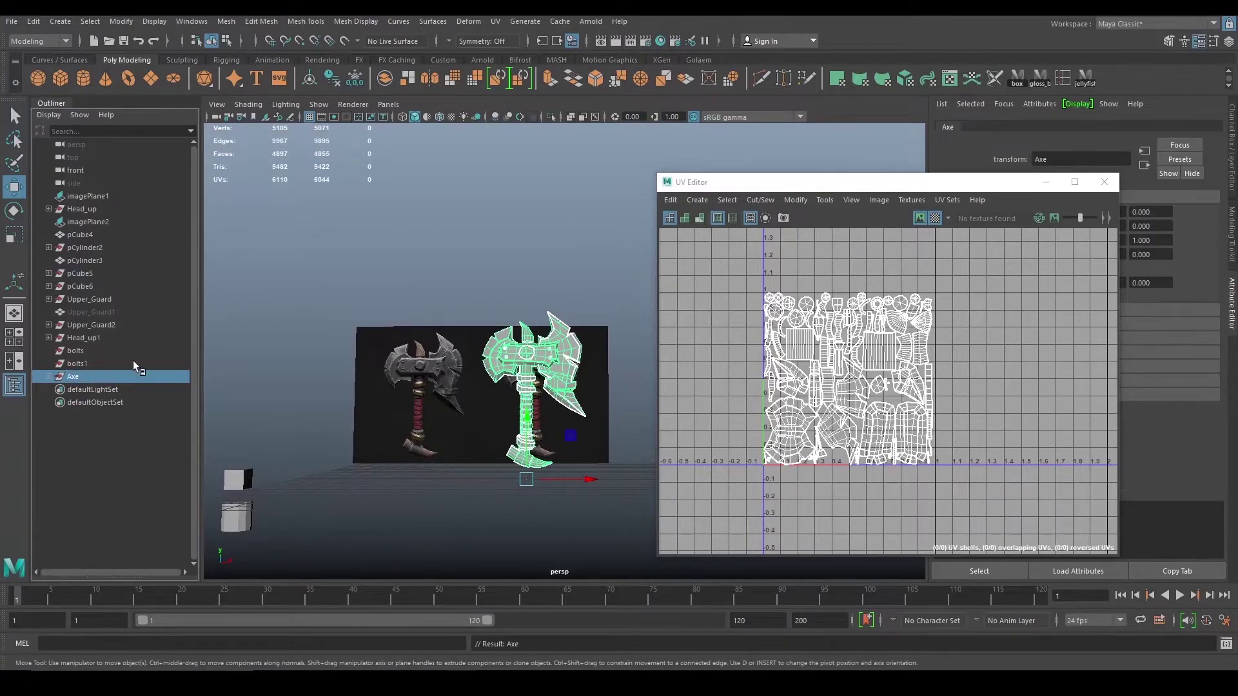
- Toggle the visibility of every outliner object from Head_up through bolts1, leaving the Axe group out of the selection
alt+drag(411, 284, 432, 359)
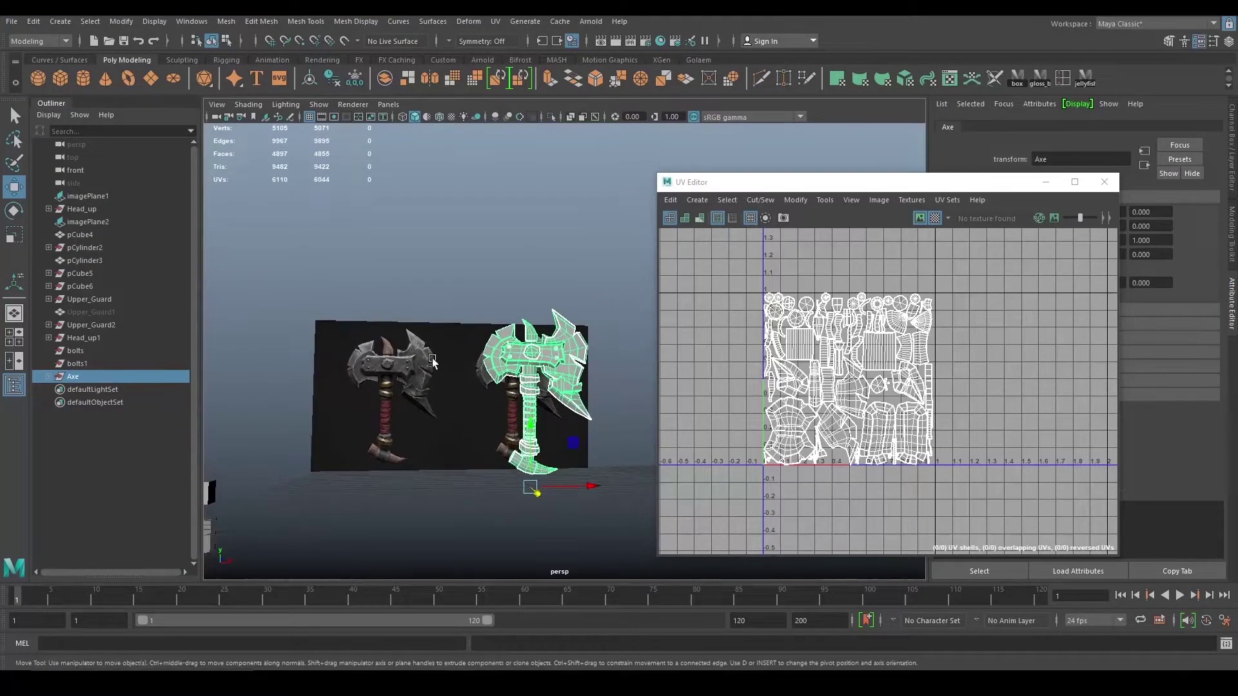
click(105, 210)
shift+click(107, 236)
shift+click(110, 251)
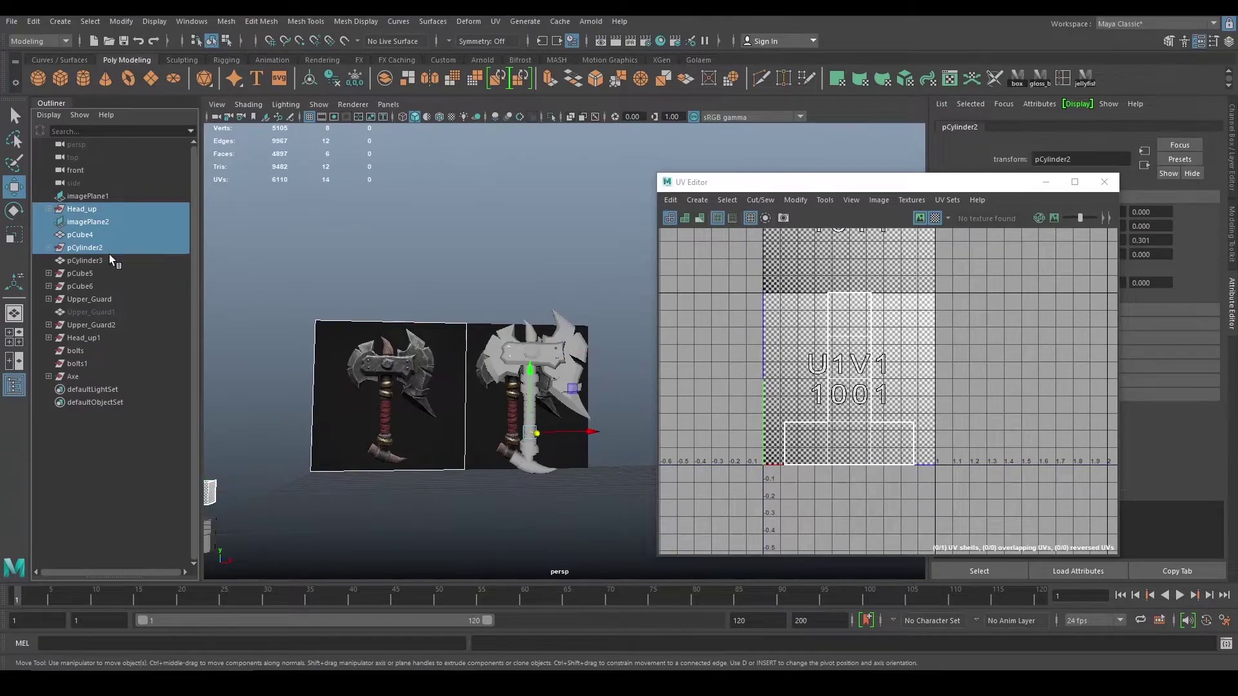
click(102, 209)
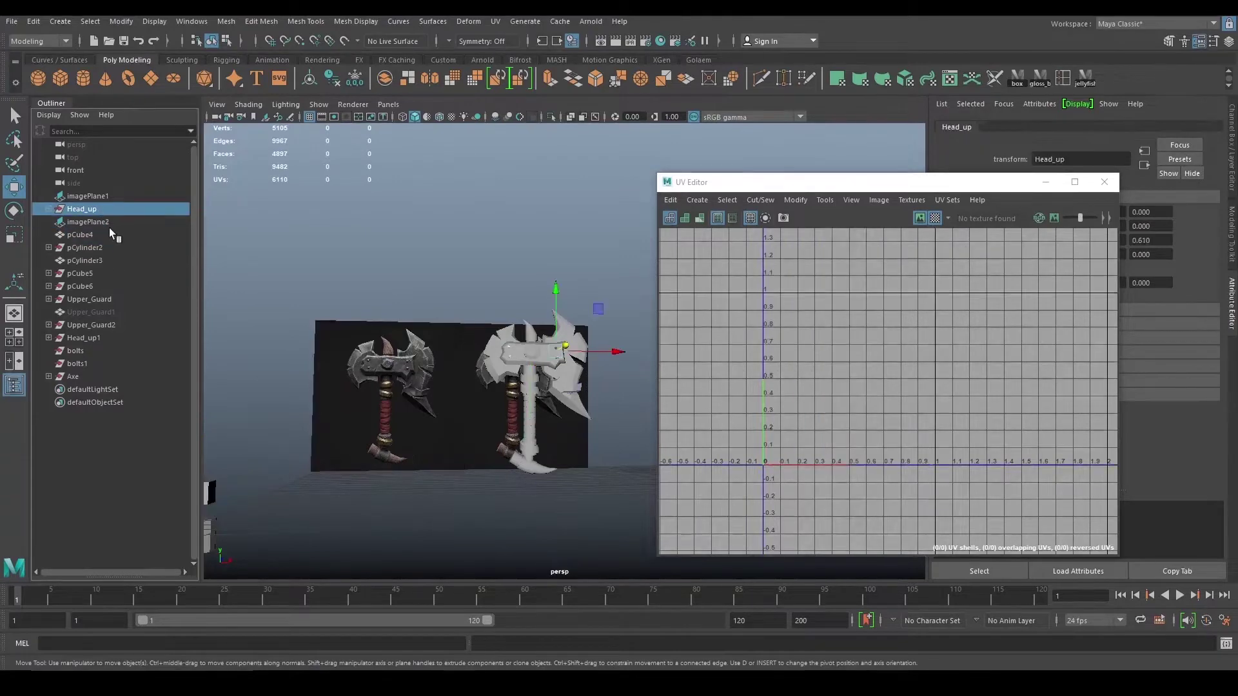
shift+click(108, 365)
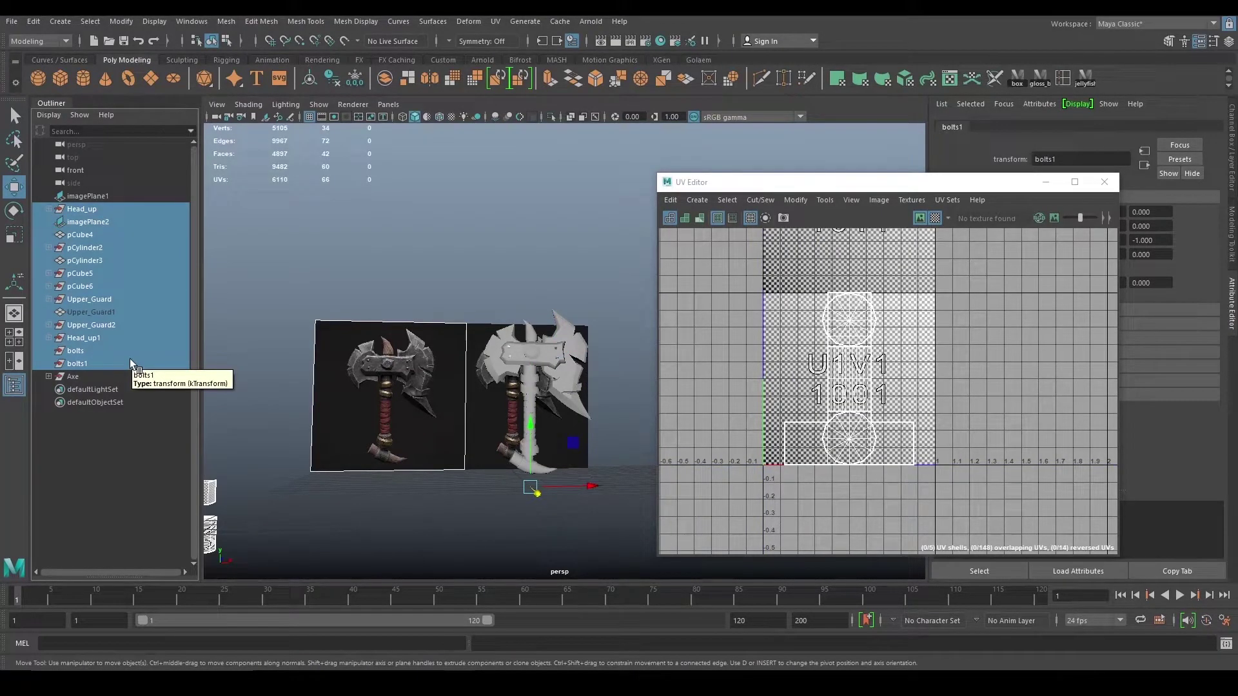
key(h)
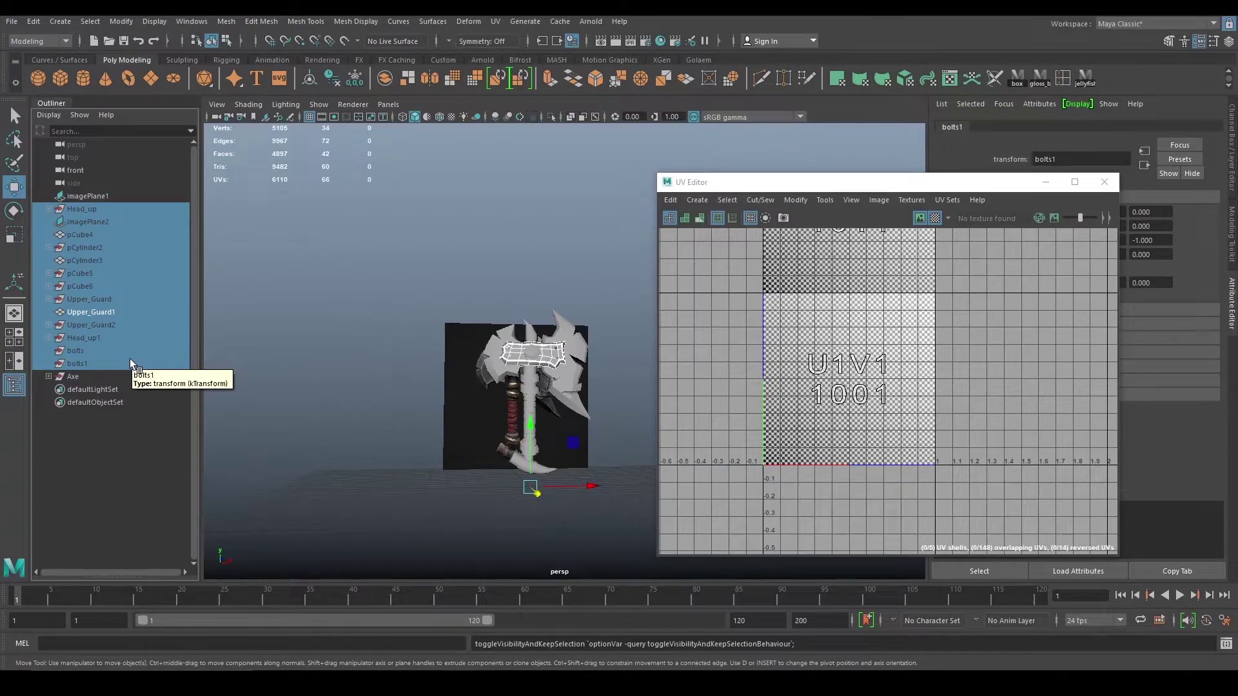
- Hide imagePlane1 and Upper_Guard1
click(134, 196)
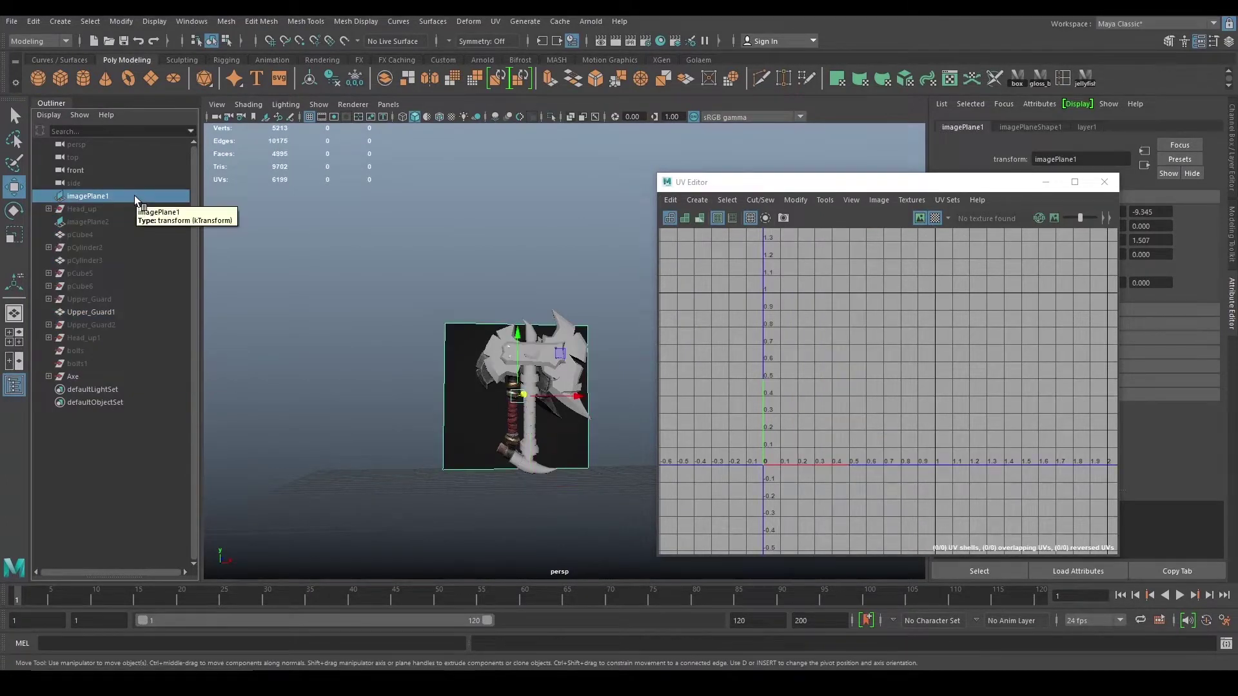
key(h)
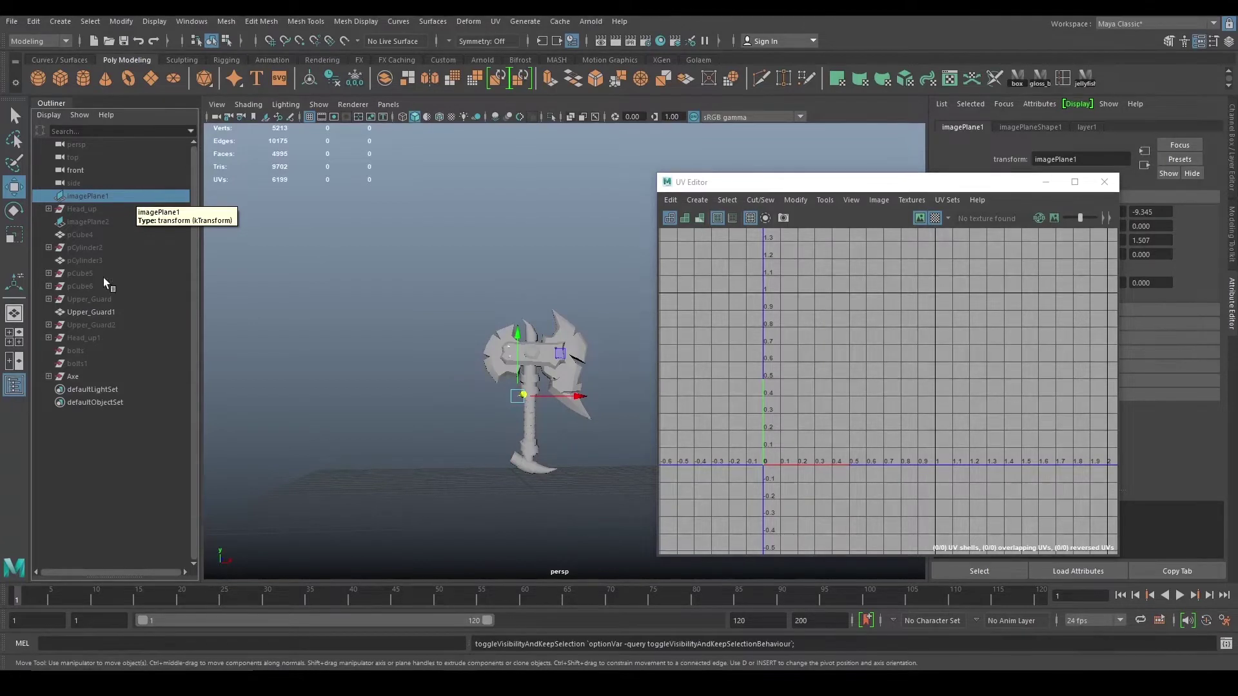
click(105, 312)
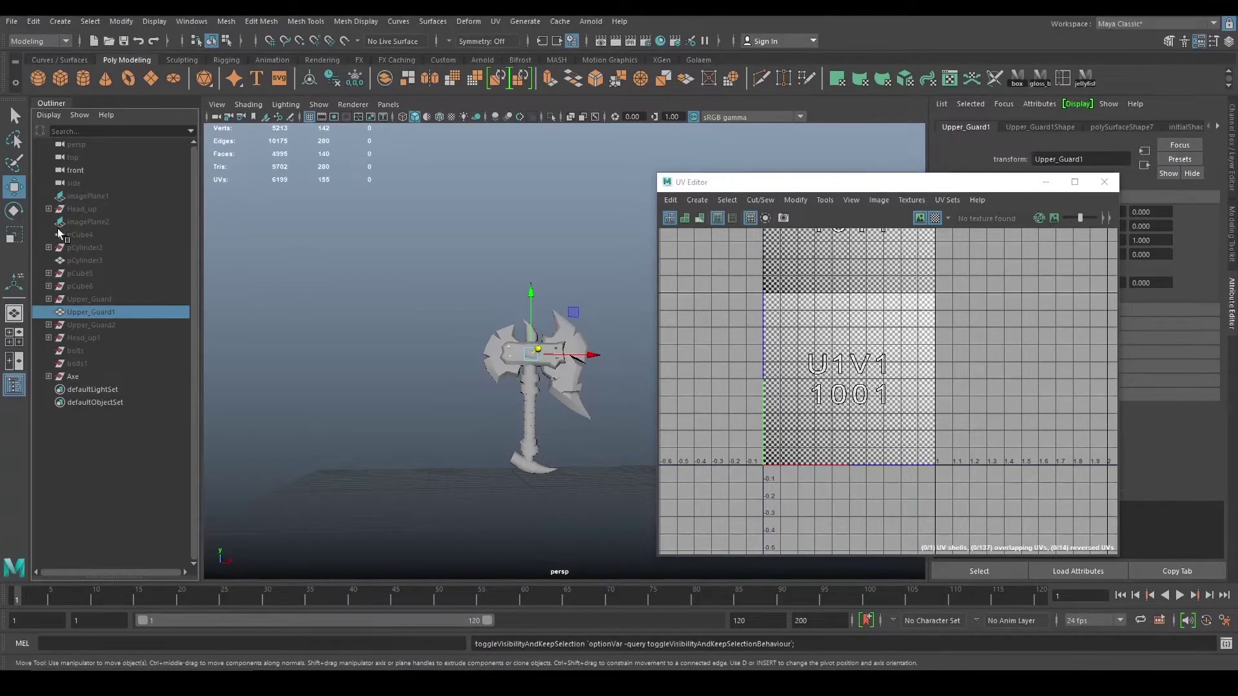
click(102, 196)
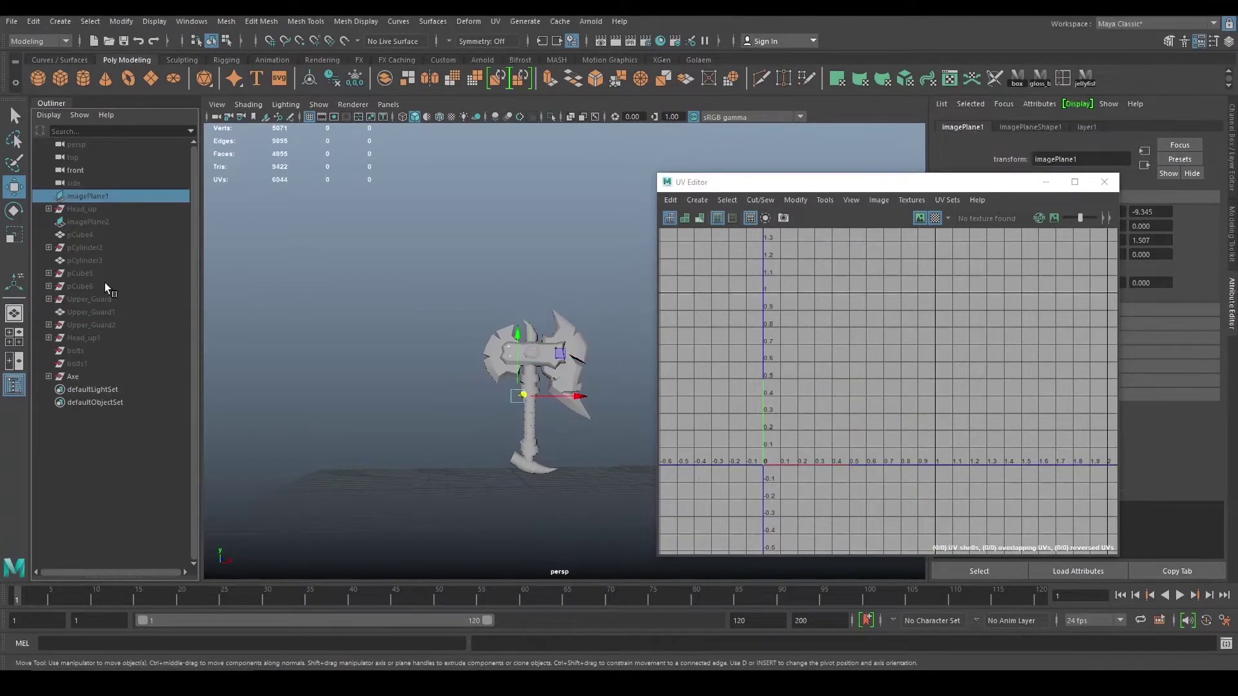
- Show both reference image planes again and clear the selection
ctrl+click(110, 223)
click(98, 195)
ctrl+click(104, 220)
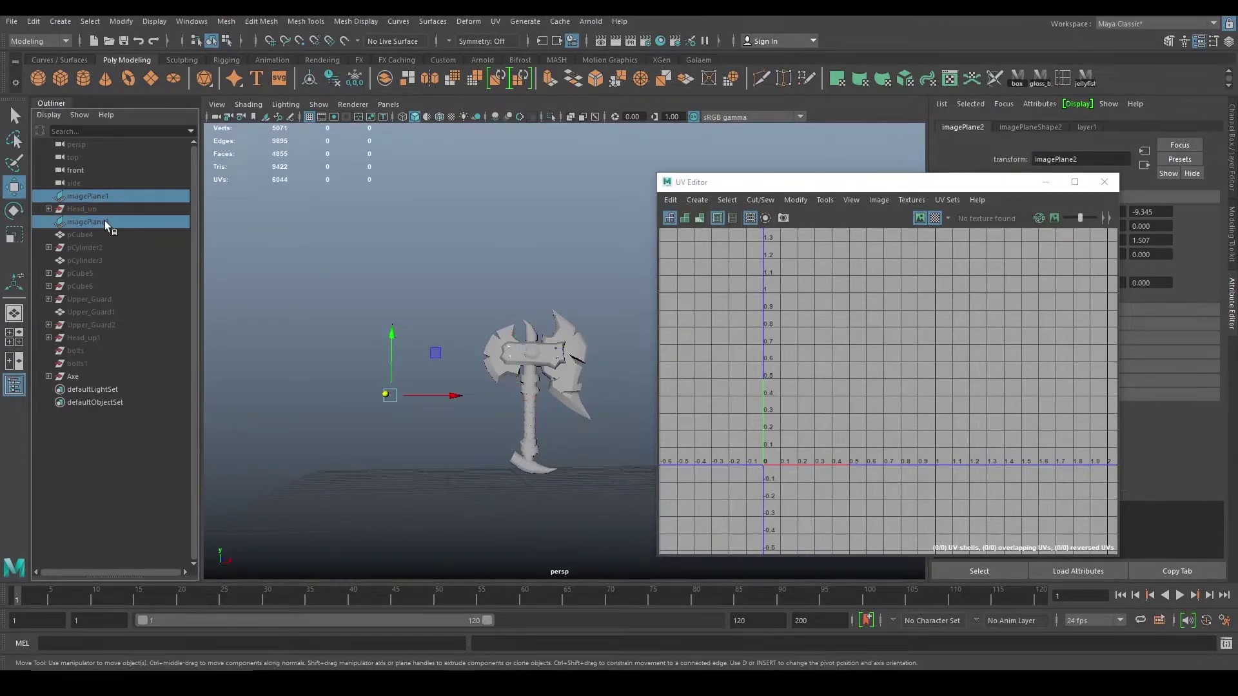
key(h)
click(331, 196)
scroll(445, 359, up, 4)
alt+drag(471, 420, 578, 422)
scroll(497, 359, up, 7)
scroll(480, 378, down, 5)
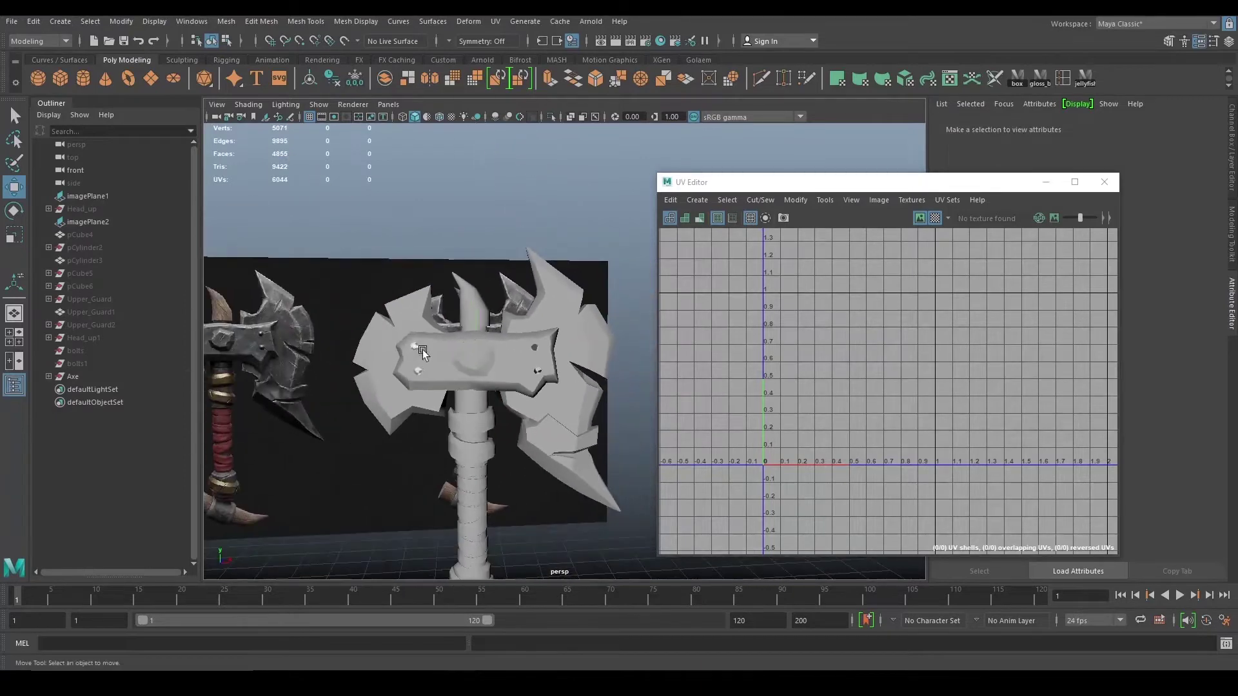
- Show the bolts and bolts1 groups again to compare the bolts on the guard, and clear the selection
click(423, 349)
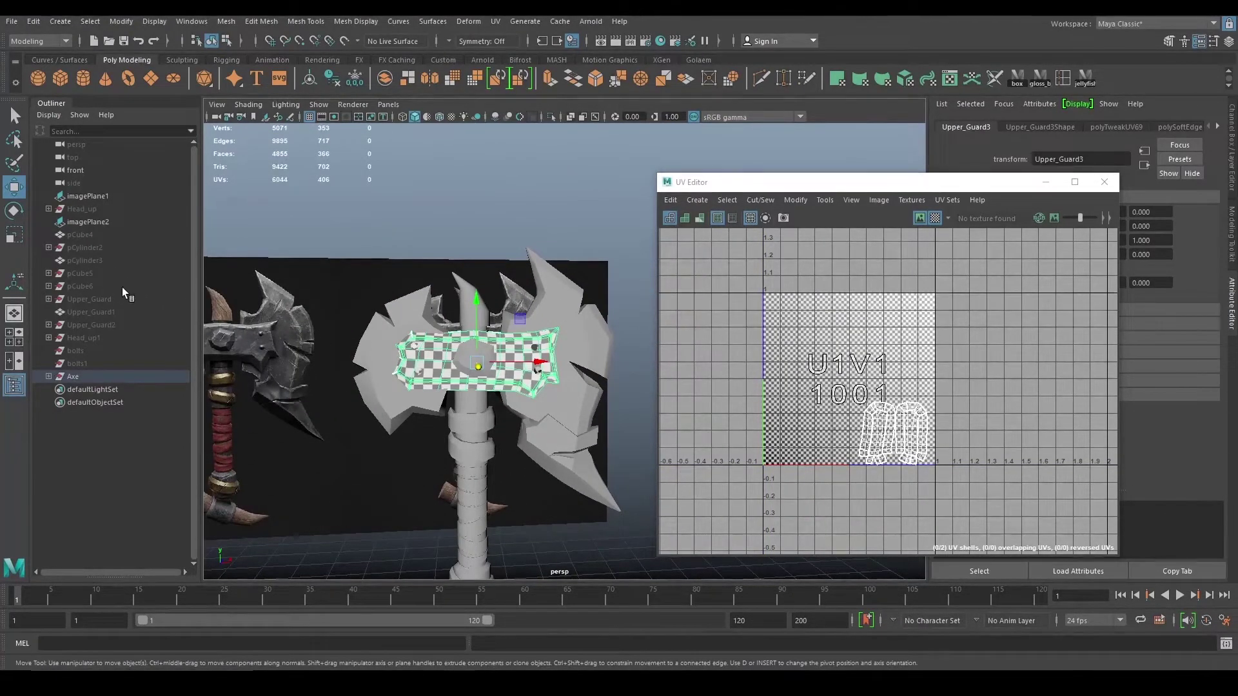
click(107, 350)
key(h)
click(111, 363)
key(h)
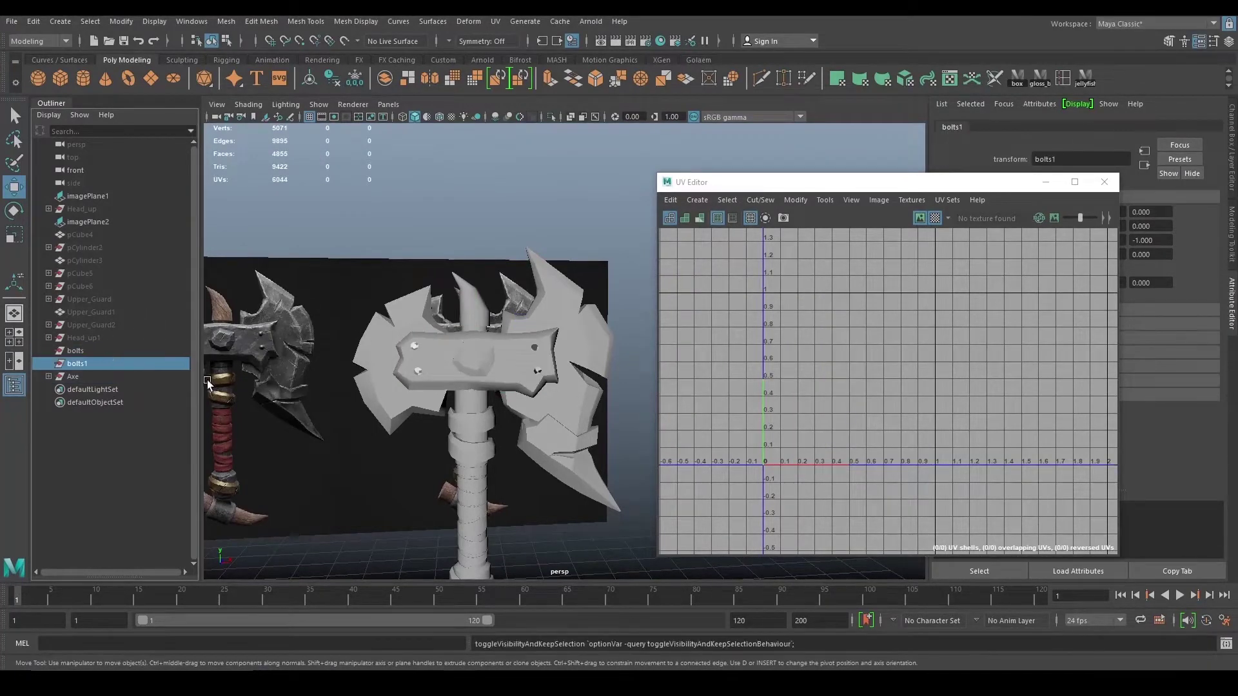
click(319, 408)
alt+drag(321, 409, 413, 400)
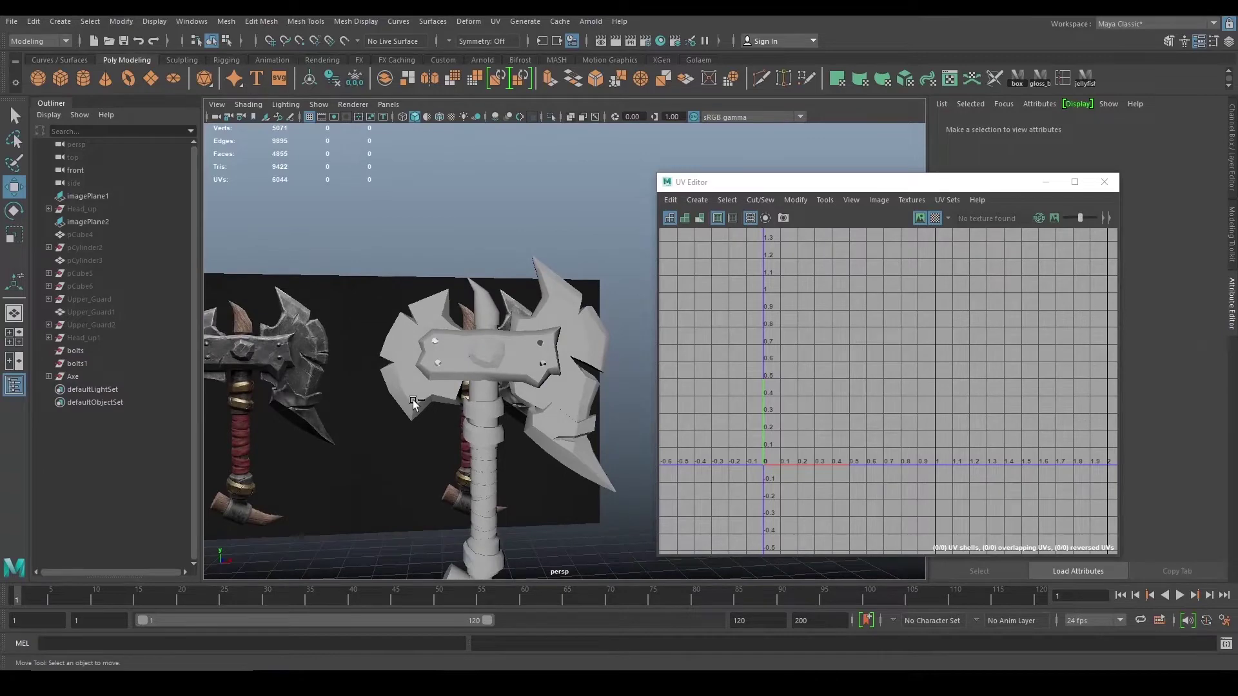
- Undo the visibility changes, the renaming and the grouping of the axe's meshes
key(ctrl+z)
key(ctrl+z)
key(ctrl+z)
key(ctrl+z)
key(ctrl+z)
key(ctrl+z)
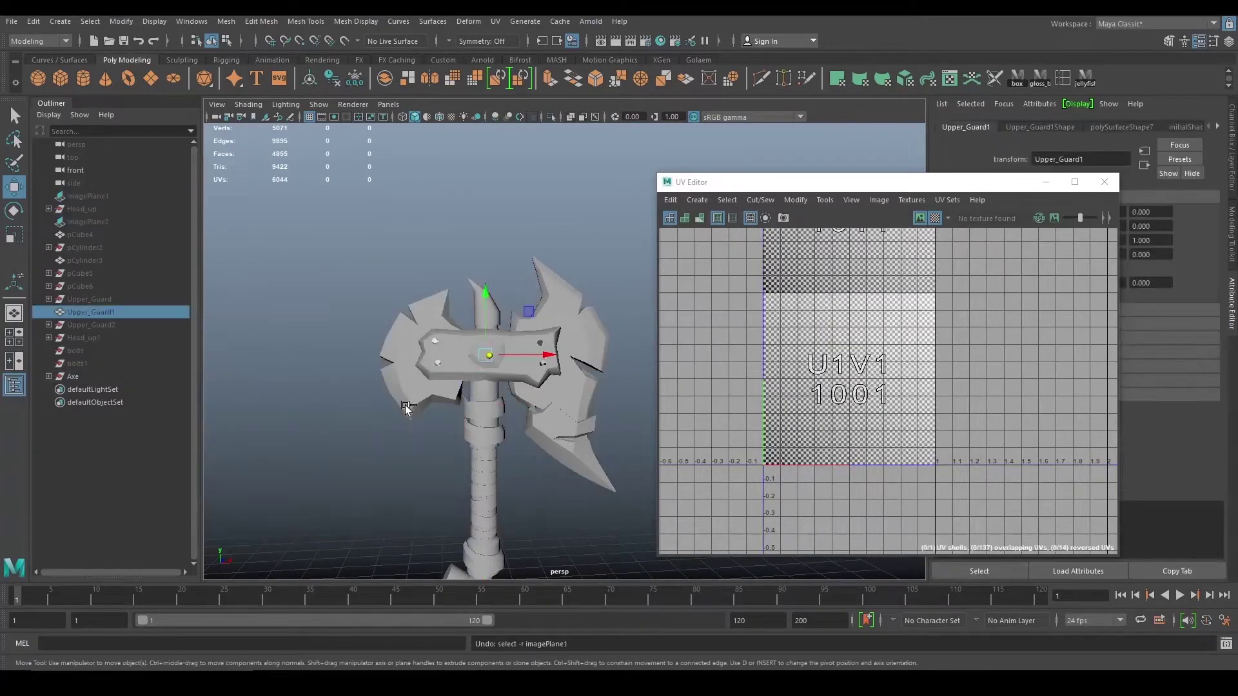
key(ctrl+z)
key(ctrl+z)
key(ctrl+z)
key(ctrl+z)
key(ctrl+z)
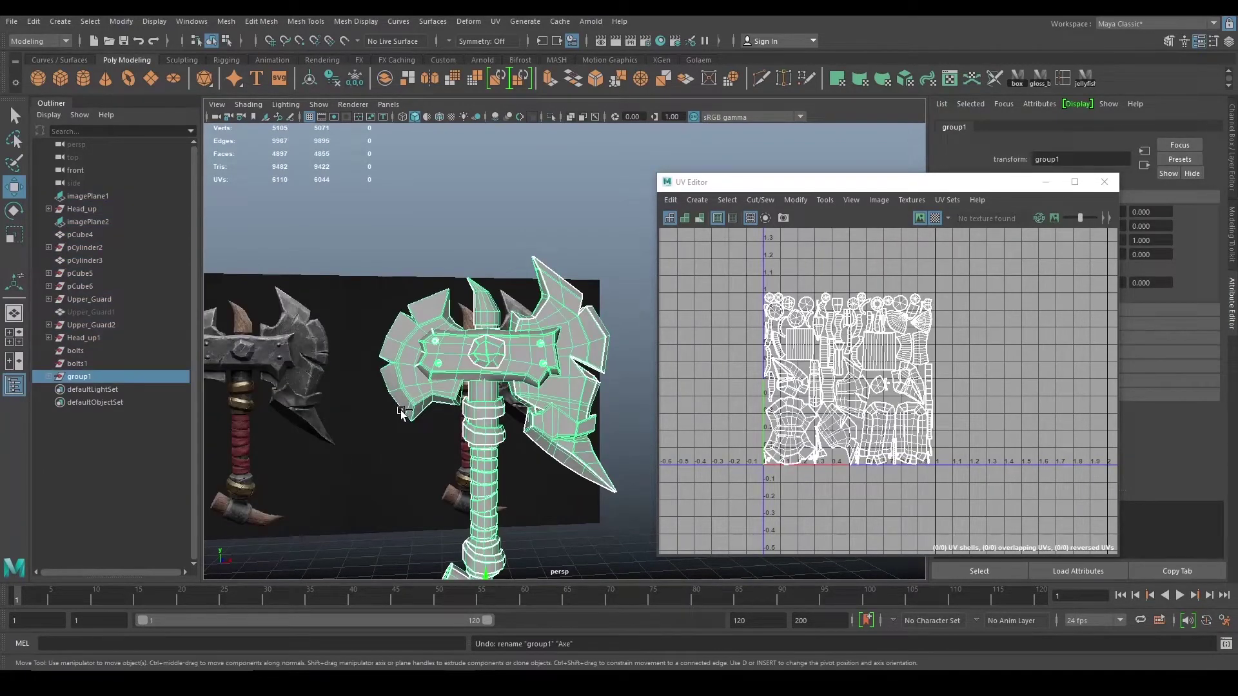
key(ctrl+z)
- Select a bolt on the guard and examine the bolts and bolts1 groups in the outliner
click(399, 413)
scroll(497, 446, up, 6)
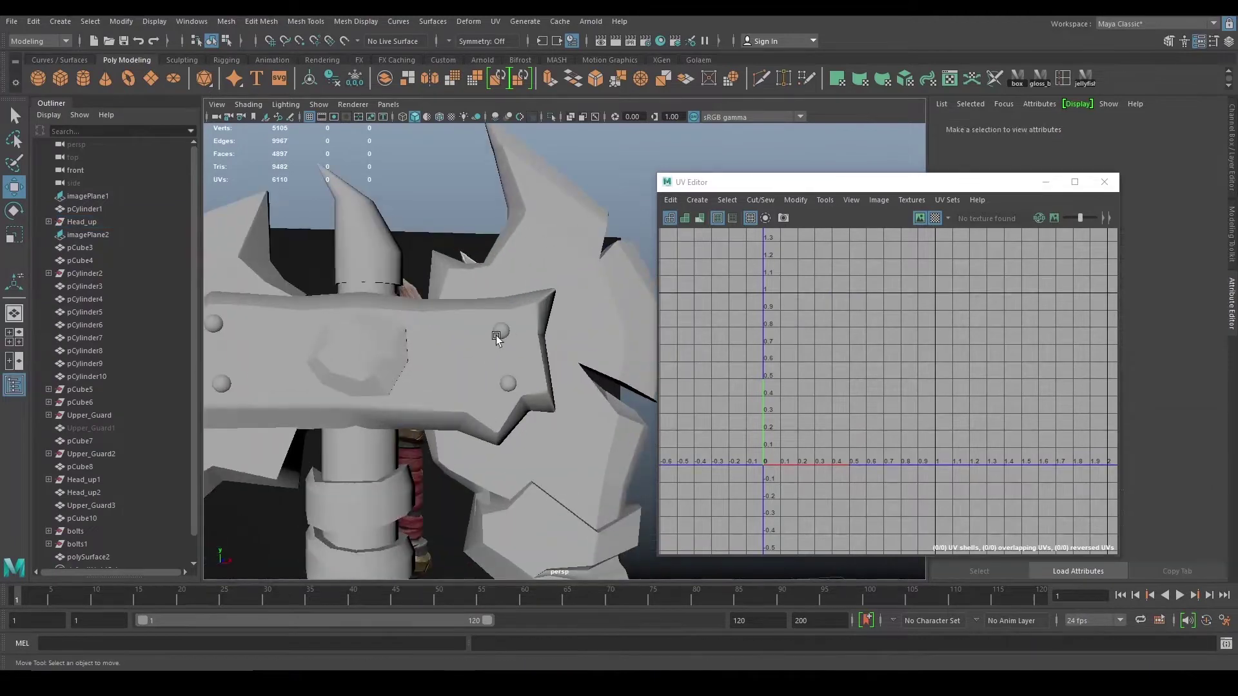
click(499, 332)
scroll(167, 457, down, 2)
click(49, 505)
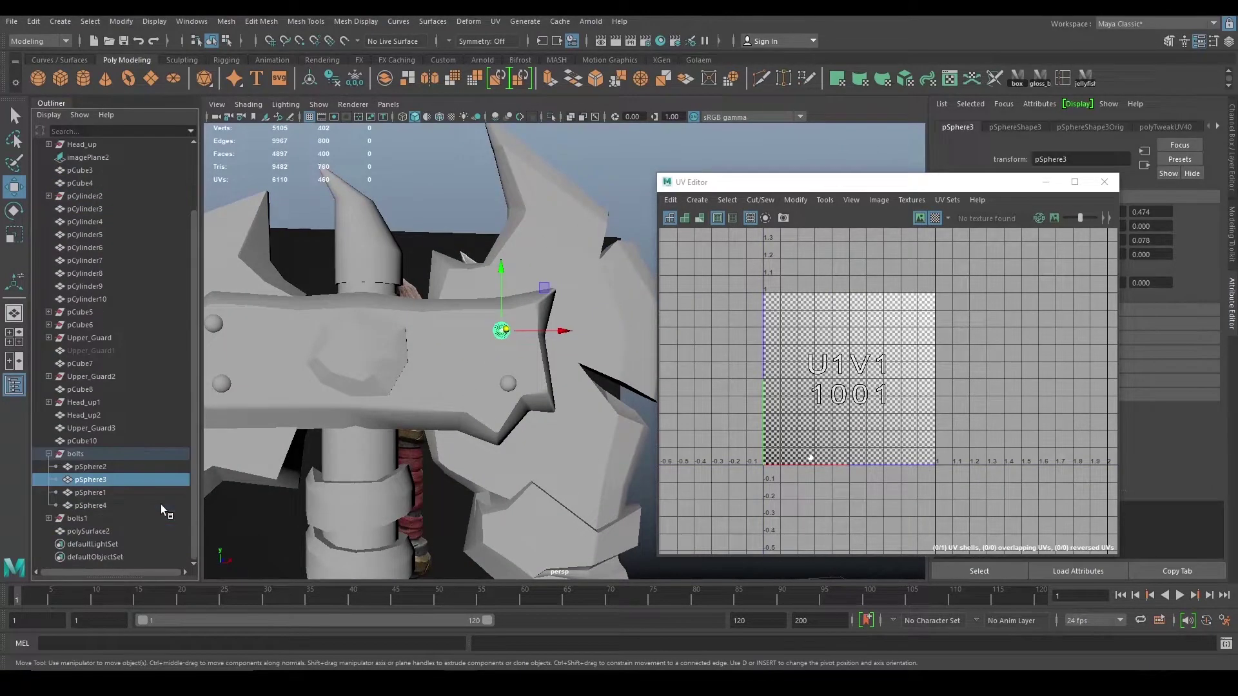
click(110, 455)
click(49, 454)
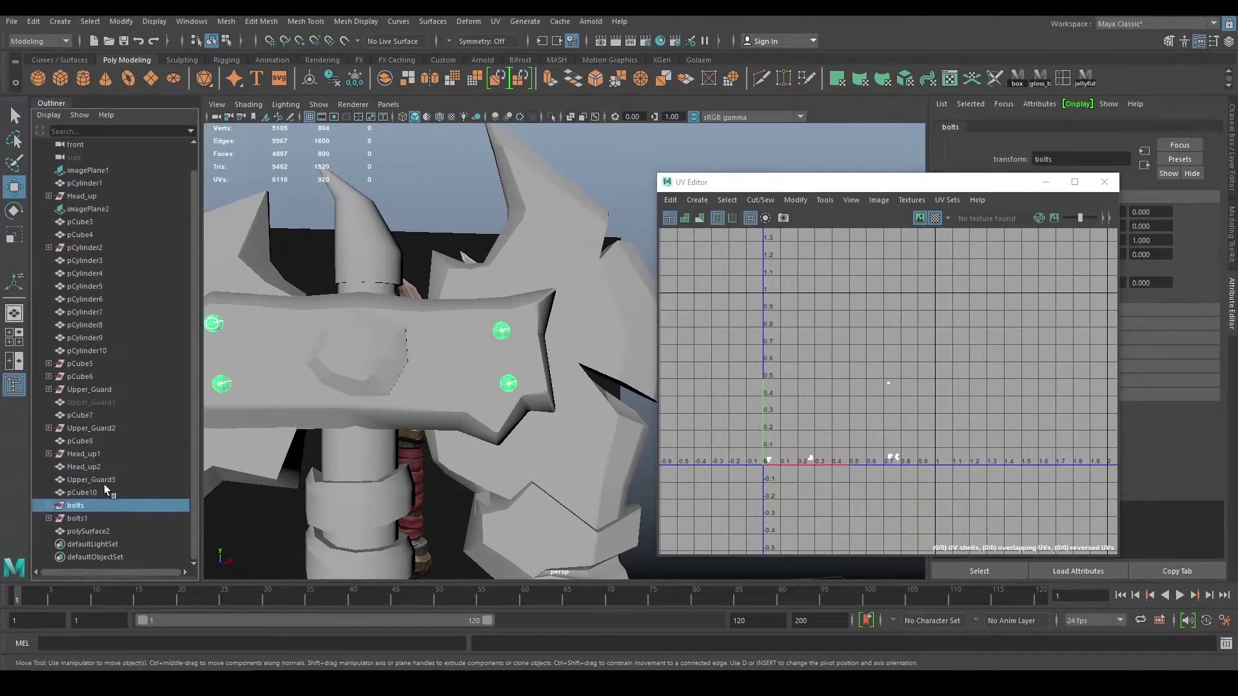
click(95, 516)
- Select all of the axe's meshes, including the bolts, and group them together
alt+drag(317, 361, 567, 392)
scroll(567, 393, down, 3)
drag(440, 247, 642, 539)
alt+drag(583, 507, 633, 437)
scroll(633, 437, up, 5)
scroll(574, 399, down, 3)
alt+middle_drag(574, 399, 530, 380)
key(ctrl+g)
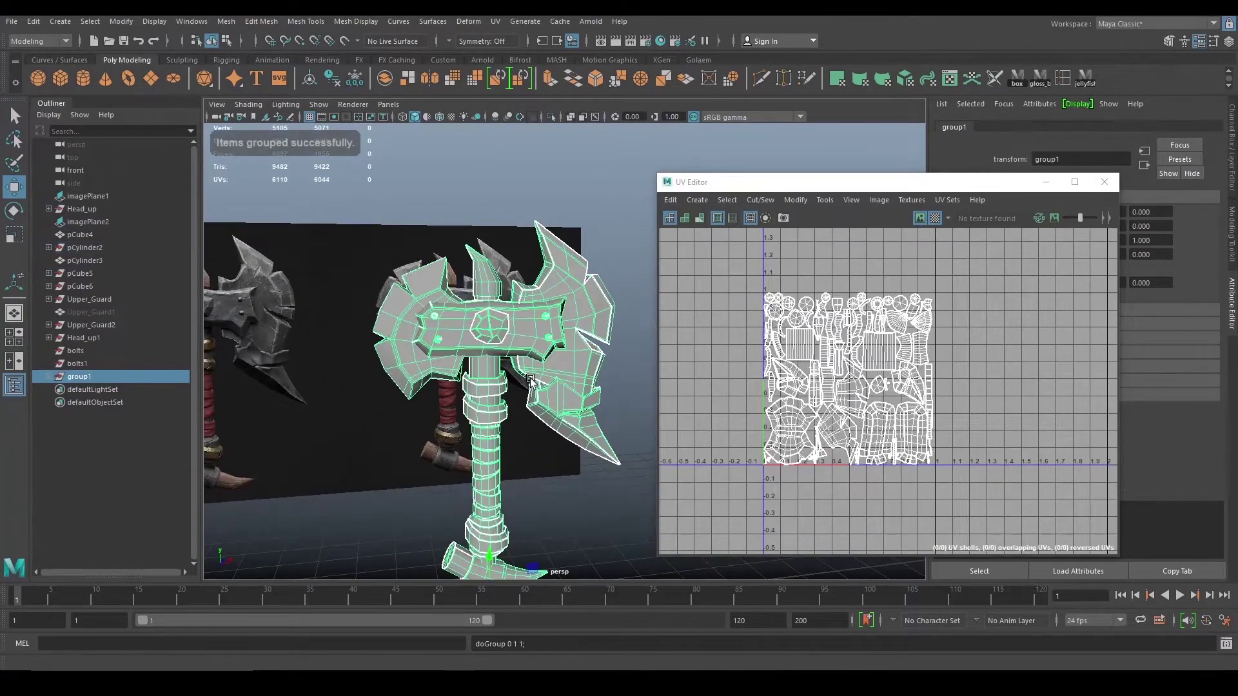
- Select the upper bolt near the guard's small-blade end, turn off the checker map display and clear the selection
click(430, 465)
alt+drag(490, 377, 446, 365)
alt+right_drag(335, 338, 479, 350)
alt+middle_drag(313, 269, 347, 326)
click(404, 316)
scroll(403, 329, down, 5)
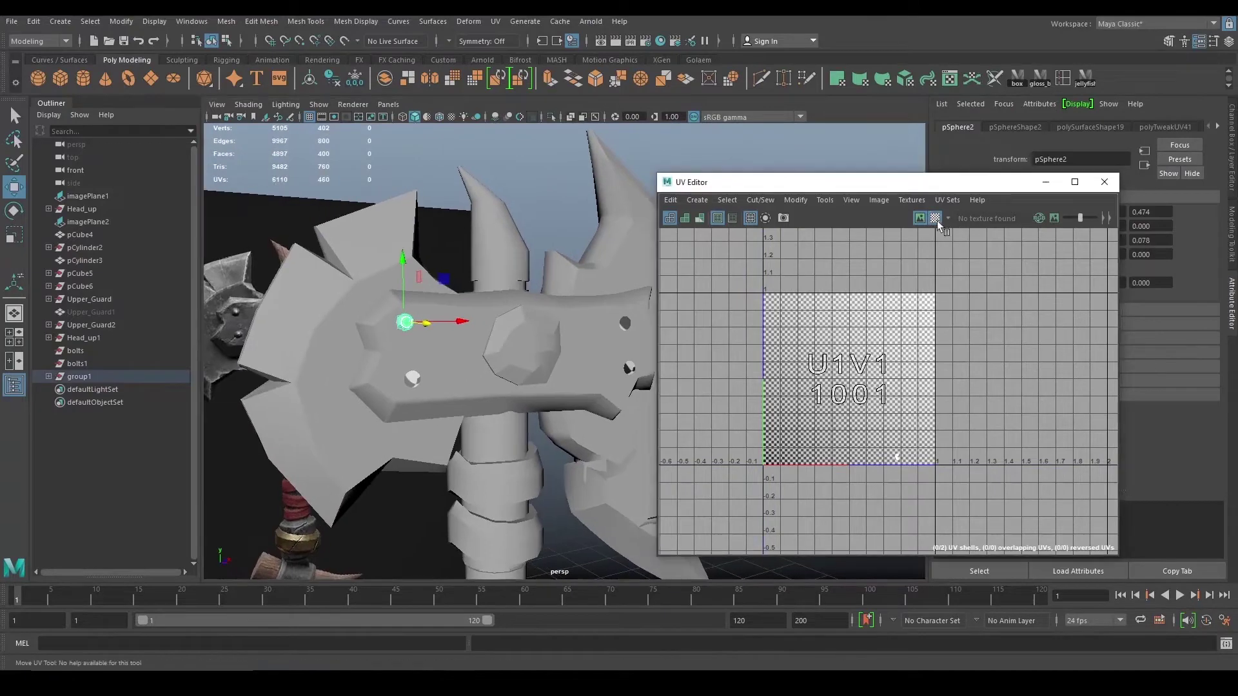
click(937, 221)
click(561, 215)
- Select the lower bolt at the guard's large-blade end and the top spike to examine their UVs
alt+right_drag(561, 215, 498, 268)
alt+drag(499, 268, 479, 271)
click(608, 363)
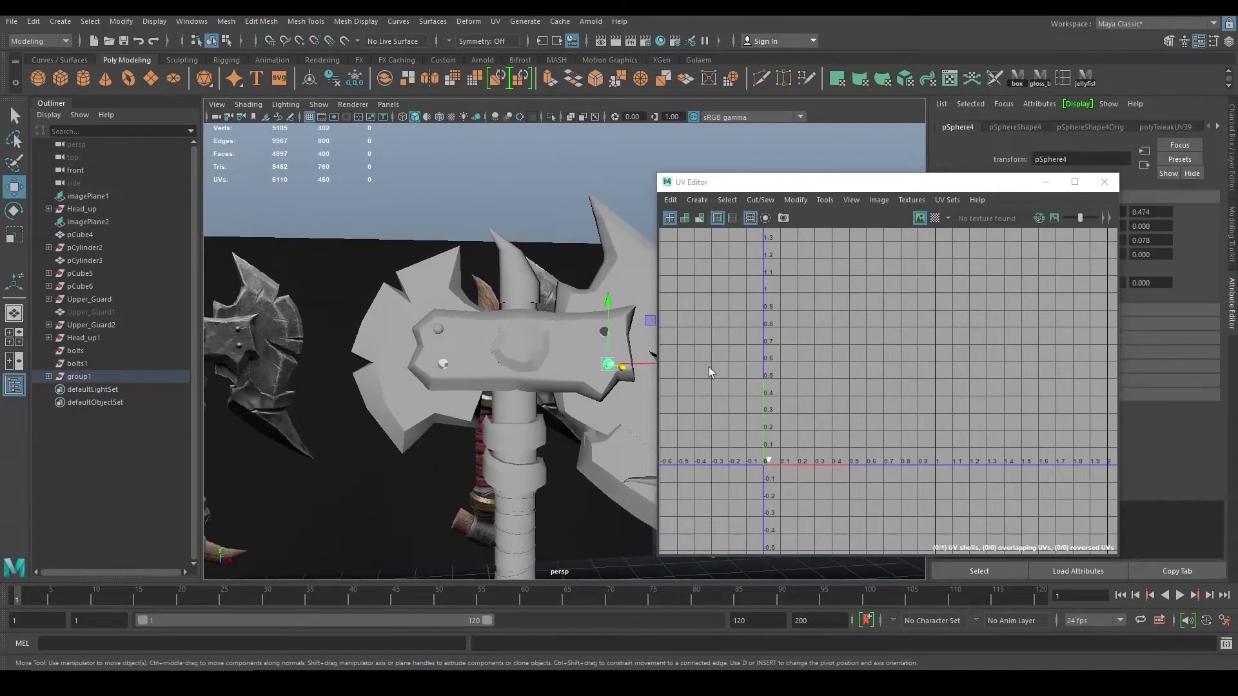
click(519, 278)
alt+right_drag(519, 279, 580, 387)
alt+middle_drag(581, 387, 449, 377)
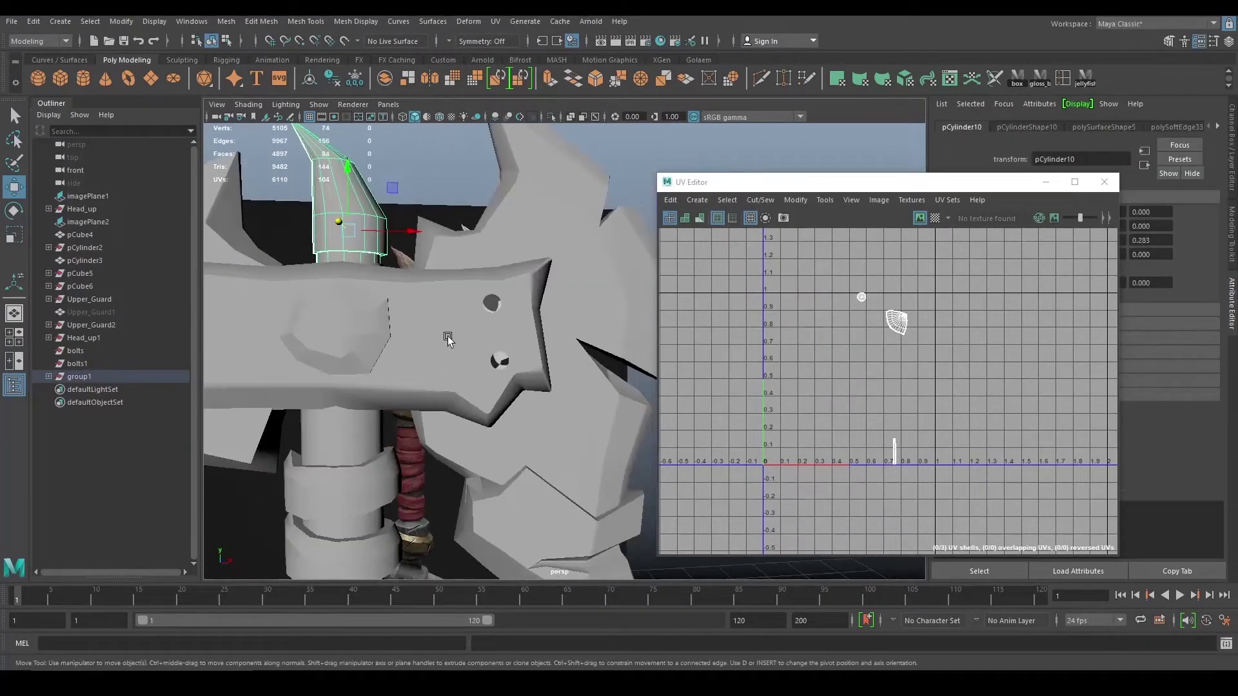
- Select both bolts at the guard's large-blade end in turn and examine their UVs and shape up close
click(500, 363)
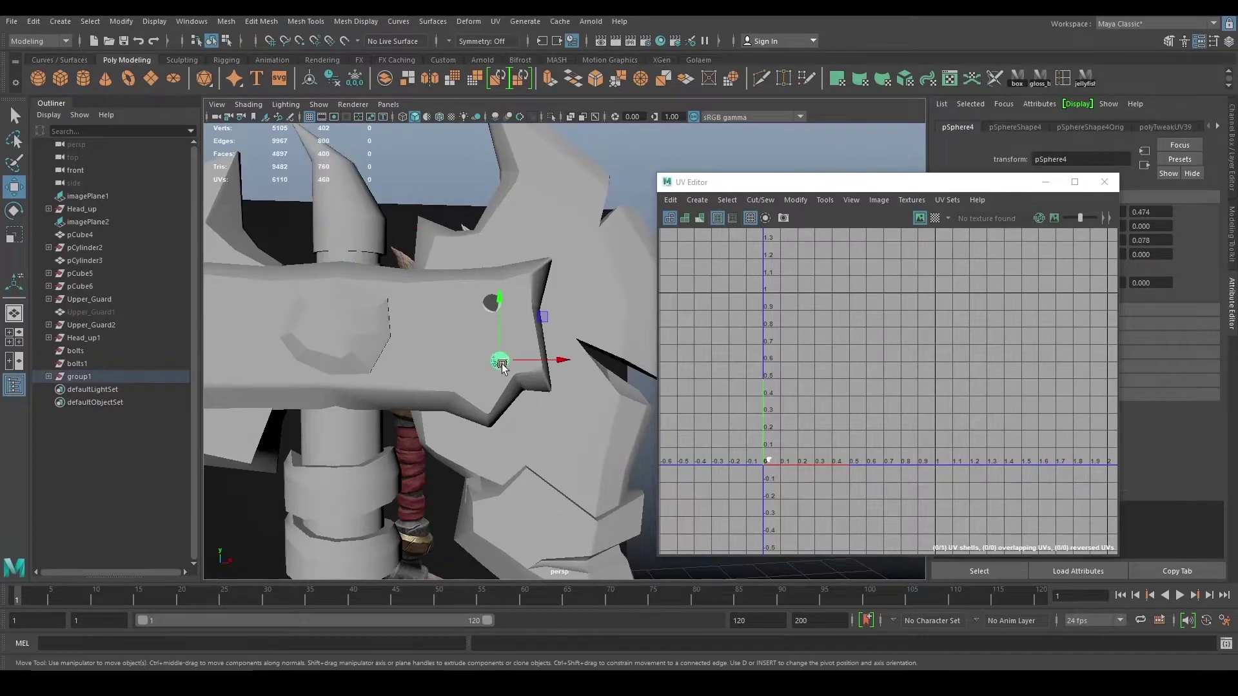
click(447, 169)
click(493, 305)
alt+right_drag(567, 350, 387, 303)
alt+drag(387, 303, 475, 294)
click(421, 296)
alt+right_drag(476, 293, 498, 350)
alt+middle_drag(498, 351, 503, 380)
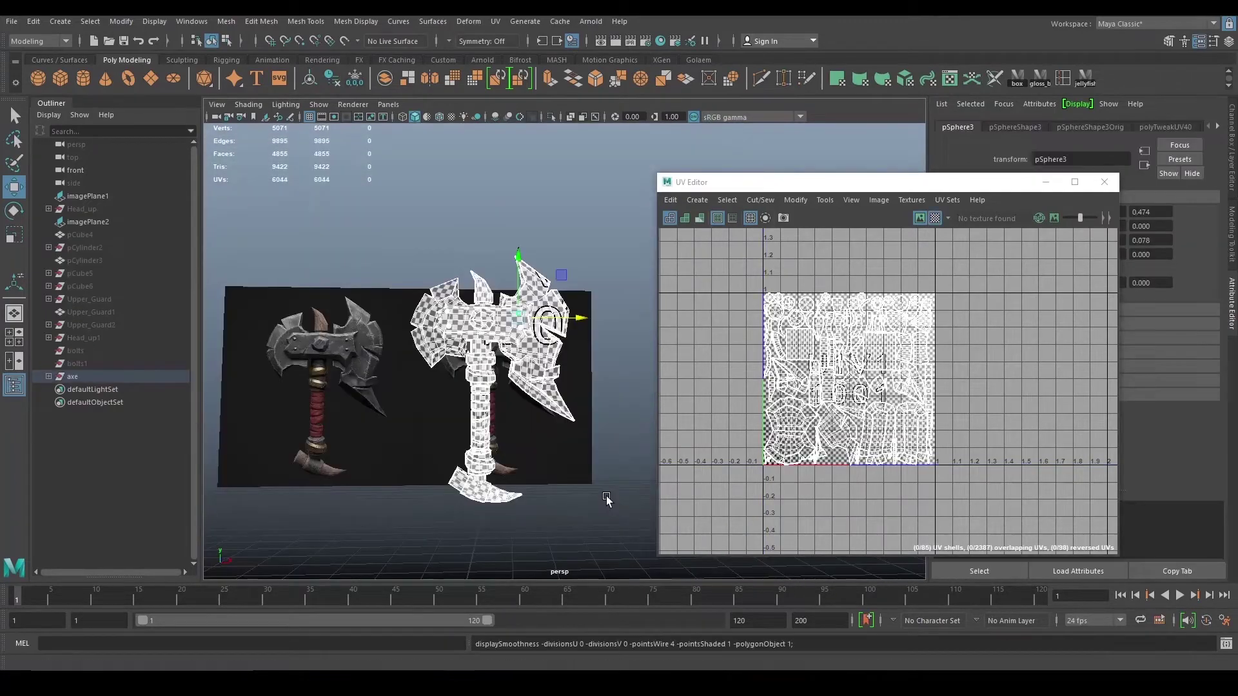
- Rename the axe group to axe_low and duplicate it
click(608, 498)
drag(598, 520, 597, 519)
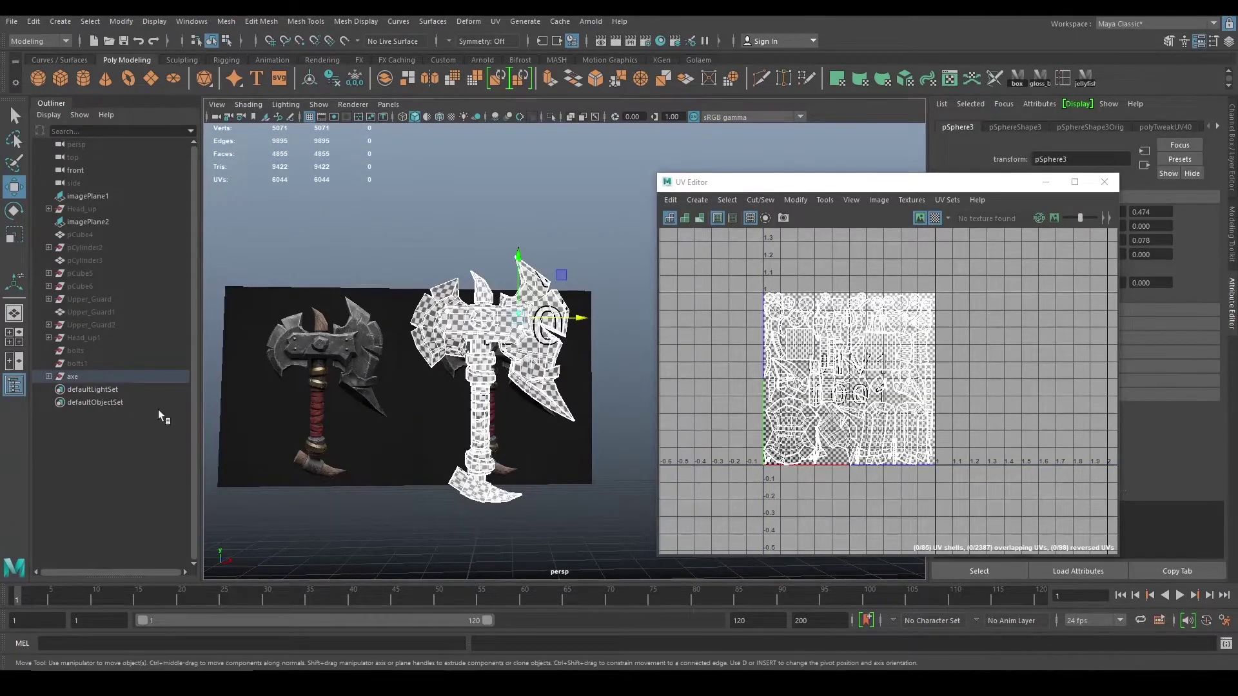
double_click(87, 379)
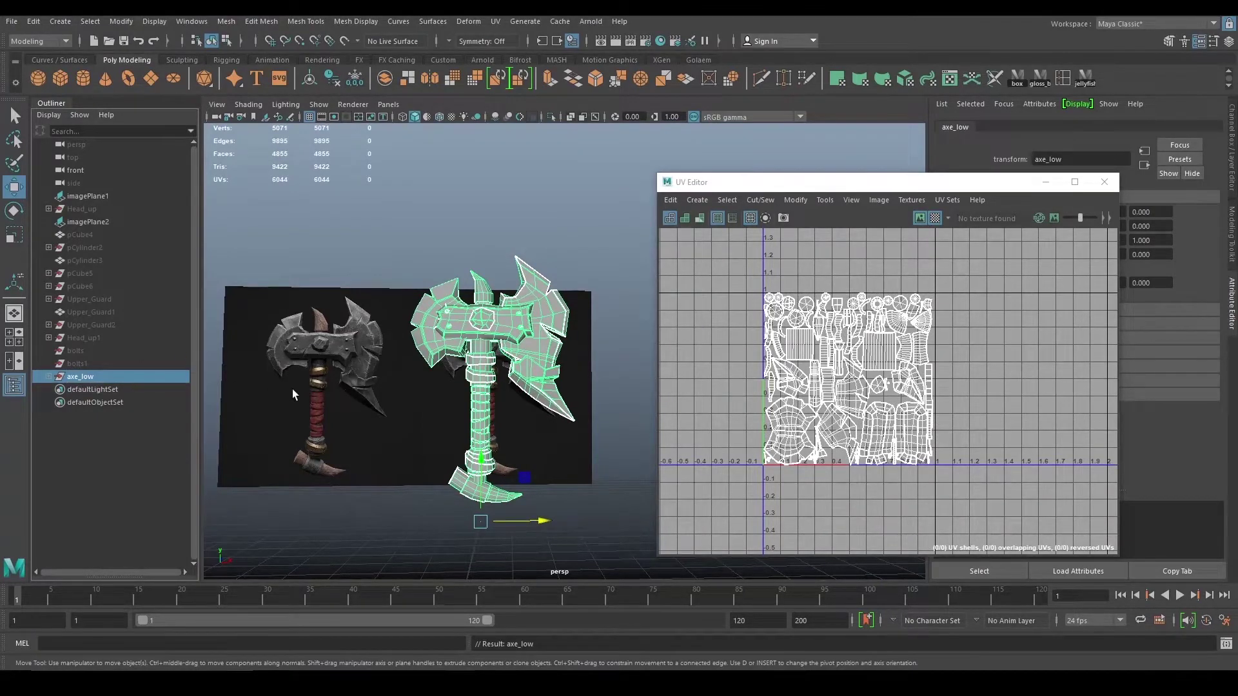
key(ctrl+d)
- Hide the axe_low group and rename its duplicate to axe_high
click(108, 377)
key(h)
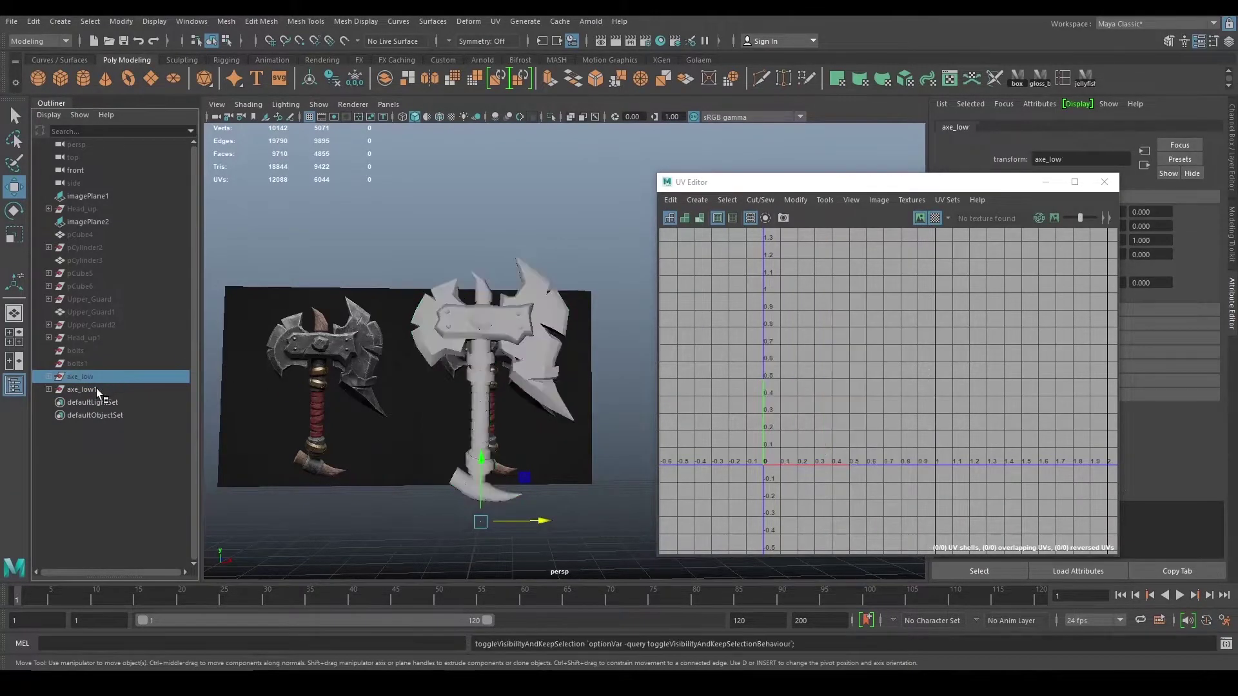
double_click(96, 388)
click(97, 390)
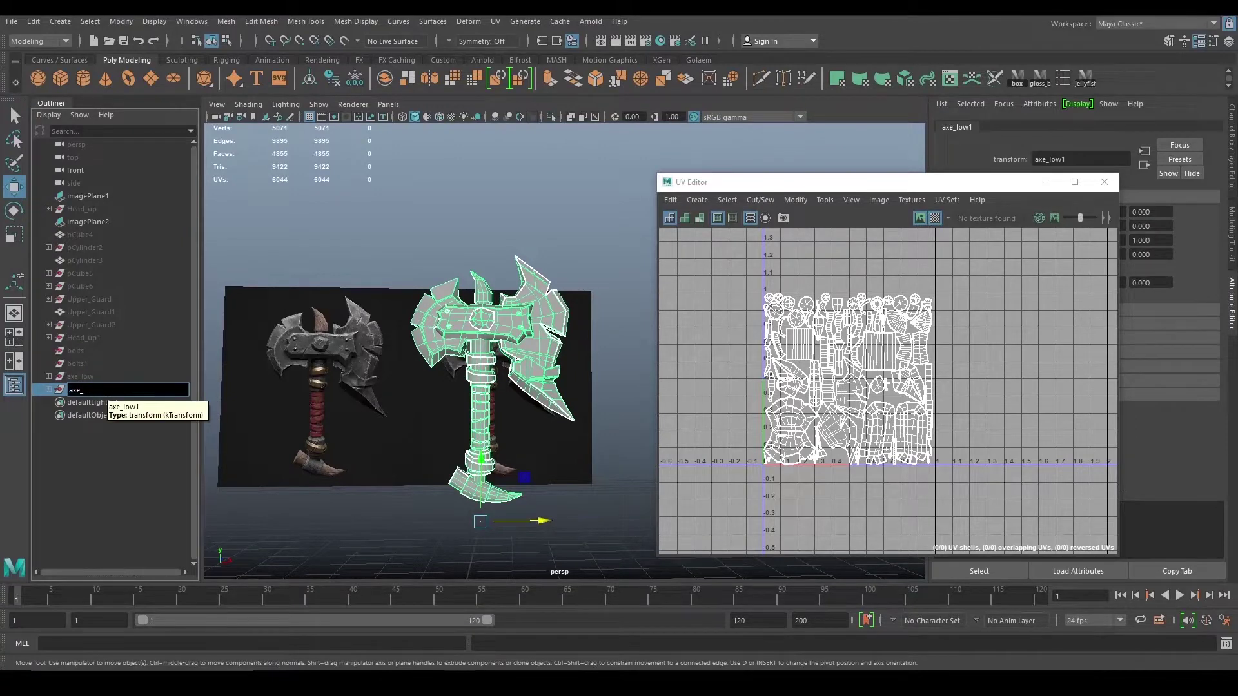
- Expand the axe_high group and select its transform nodes one by one to examine what they hold
click(48, 390)
alt+right_drag(507, 405, 483, 387)
mouse_move(484, 387)
alt+mouse_down()
mouse_move(413, 382)
mouse_move(489, 378)
alt+mouse_up()
alt+right_drag(488, 377, 478, 430)
alt+middle_drag(478, 431, 520, 412)
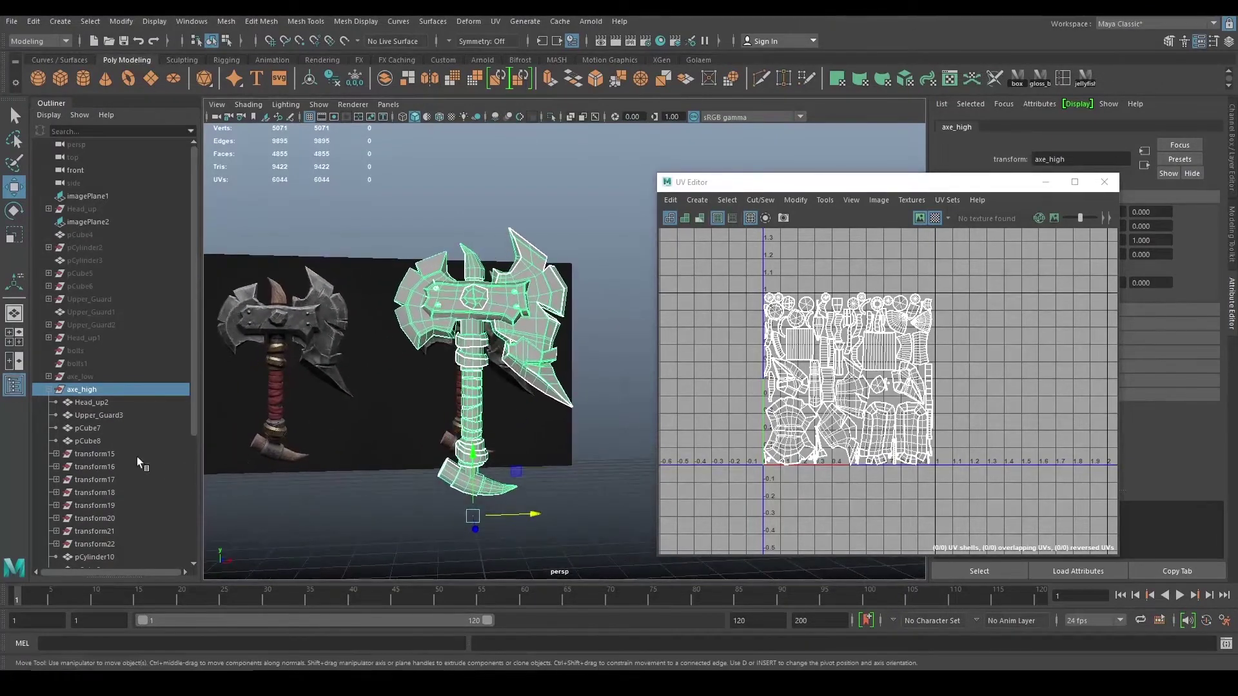
click(136, 455)
click(110, 467)
click(124, 479)
click(129, 493)
scroll(133, 504, down, 5)
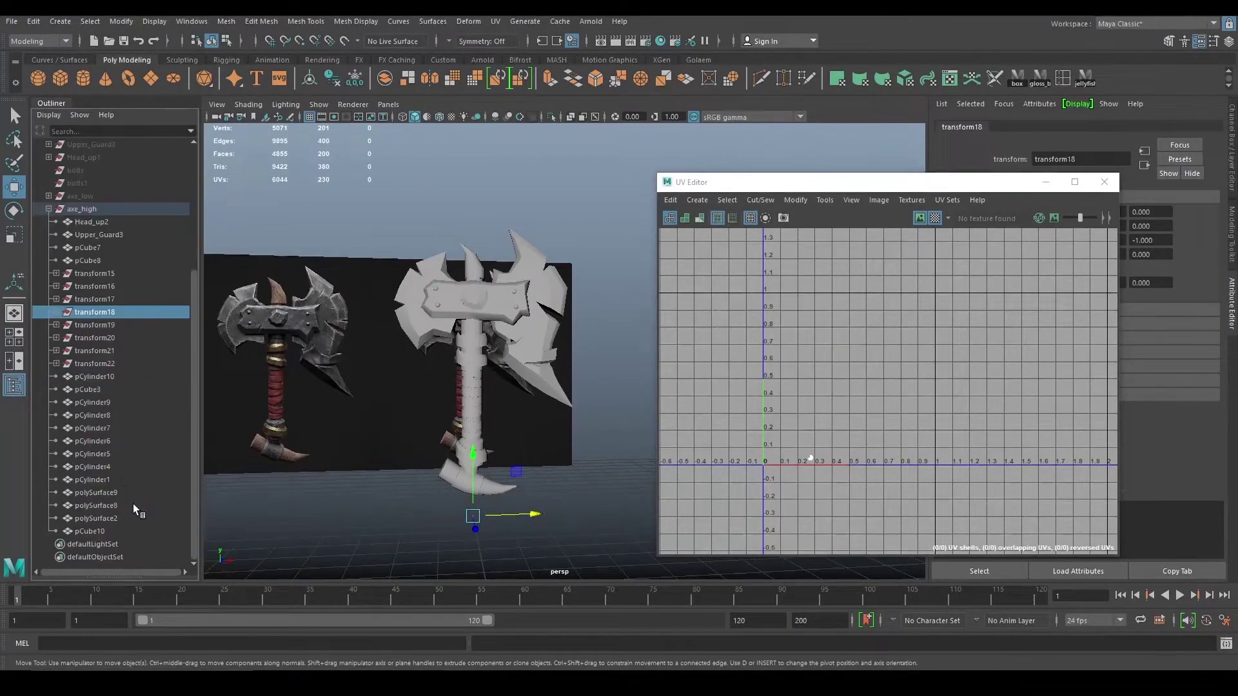
click(115, 375)
click(116, 364)
- Select the whole axe_high group, freeze its transformations and clear the selection
alt+right_drag(387, 373, 371, 372)
drag(354, 209, 657, 557)
click(412, 493)
click(103, 208)
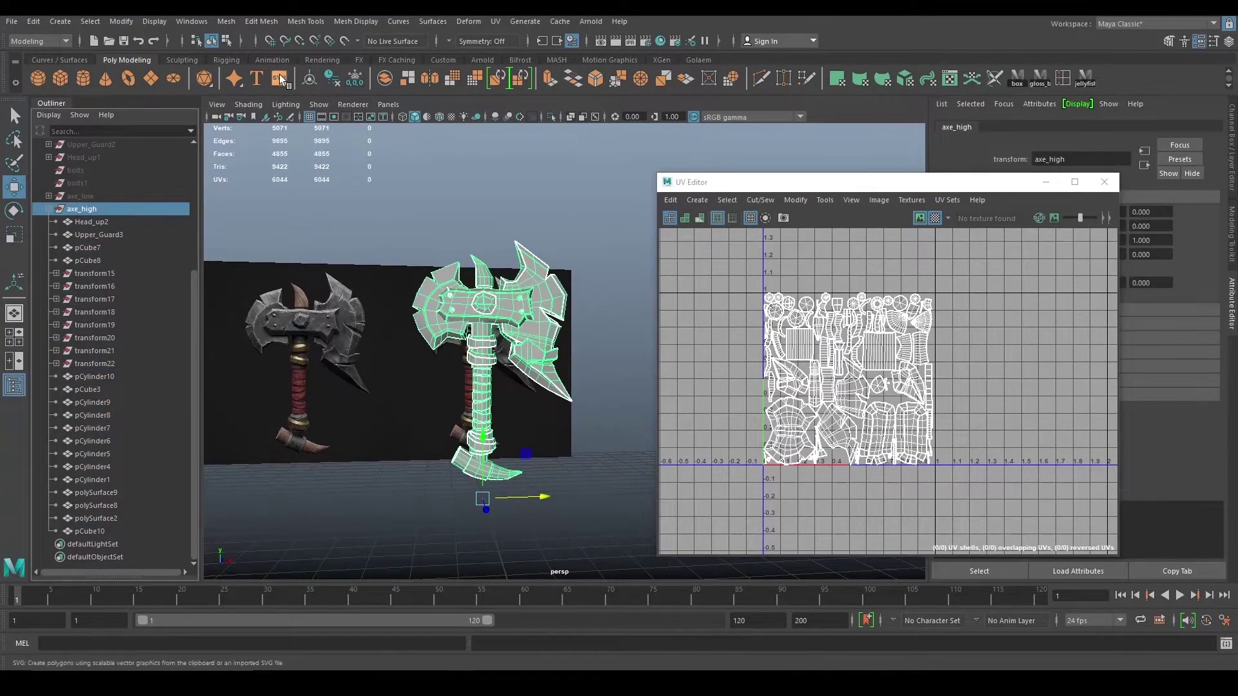
click(353, 78)
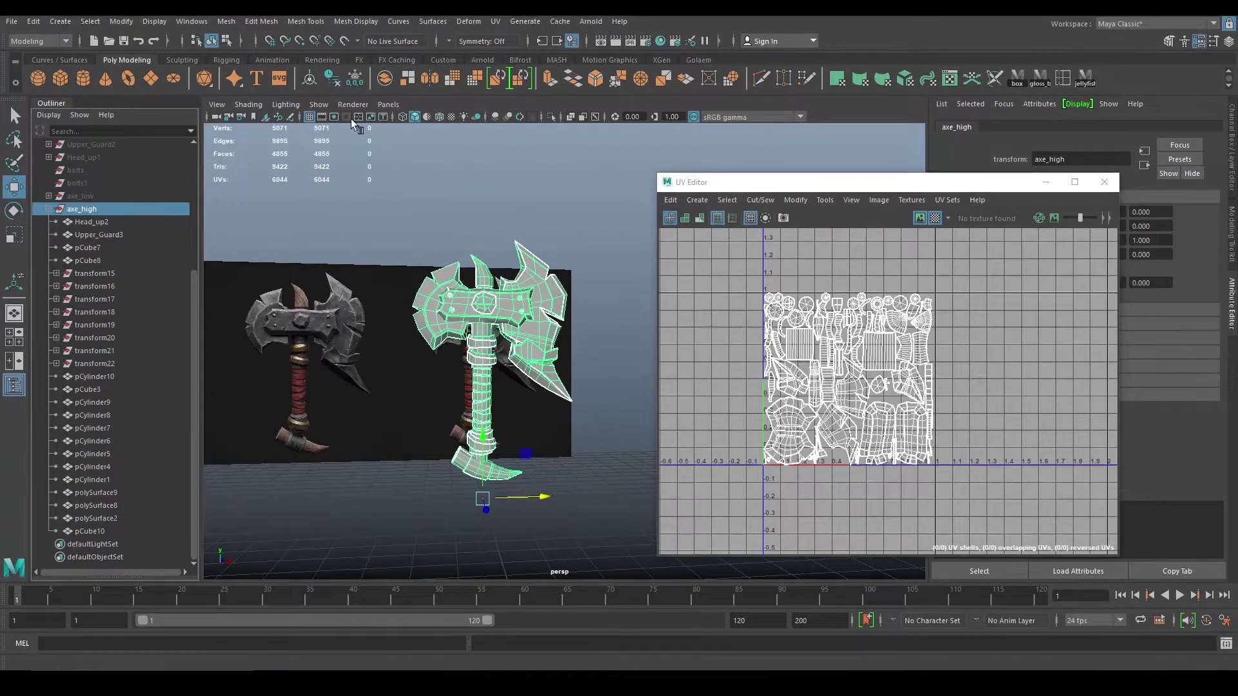
click(381, 219)
- Examine transform15 and check which items in the outliner belong to the axe's meshes
click(57, 273)
click(57, 273)
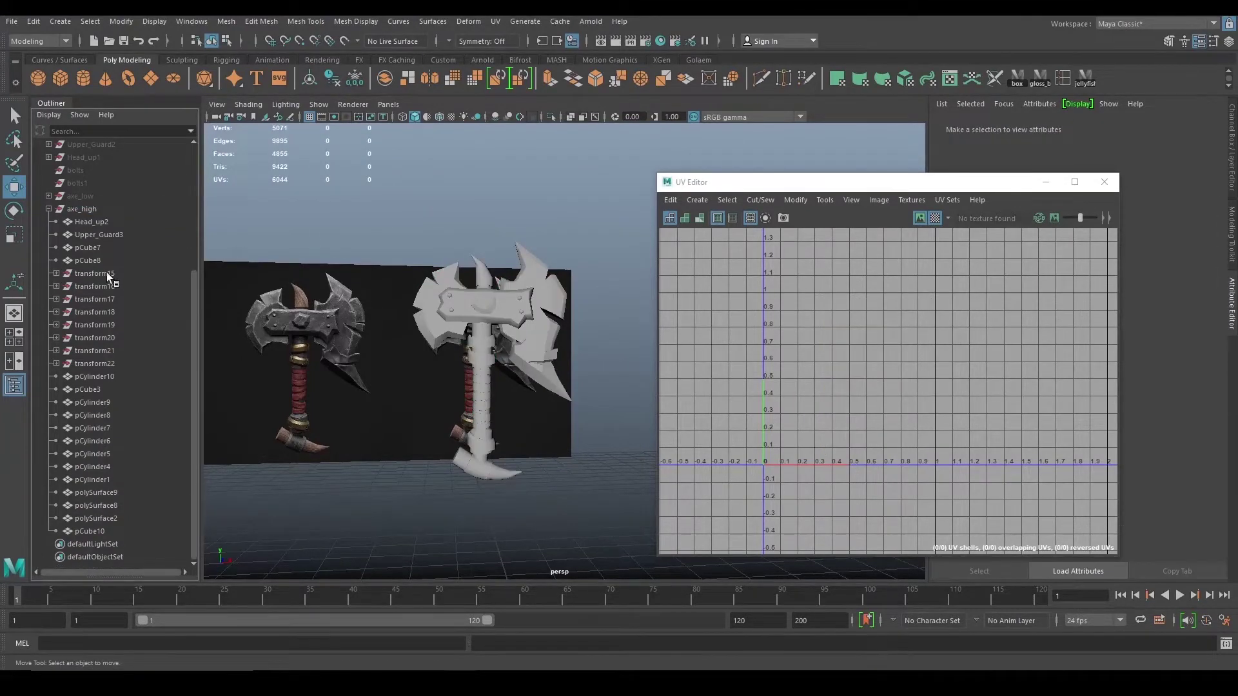
click(106, 273)
right_click(106, 274)
click(328, 227)
click(329, 226)
alt+right_drag(329, 225, 361, 258)
drag(393, 195, 583, 504)
alt+right_drag(583, 504, 294, 408)
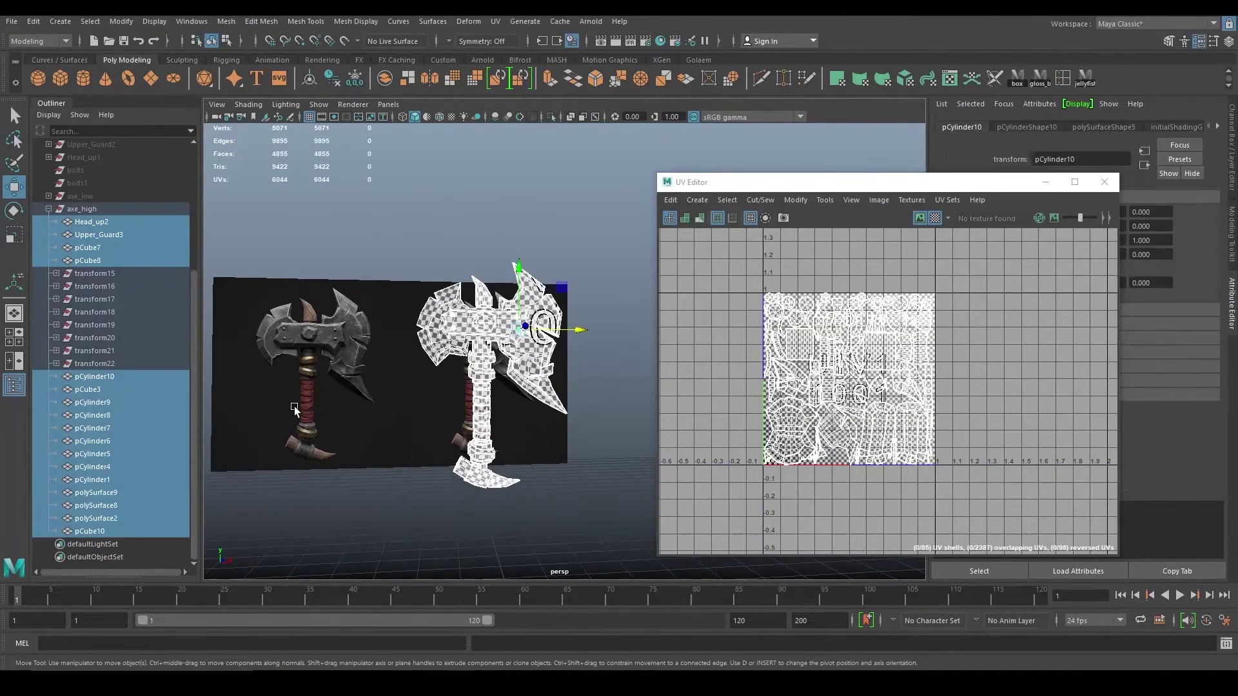
click(377, 500)
- Try to move pSphere2 out of transform15 to sit directly under the axe_high group
click(56, 274)
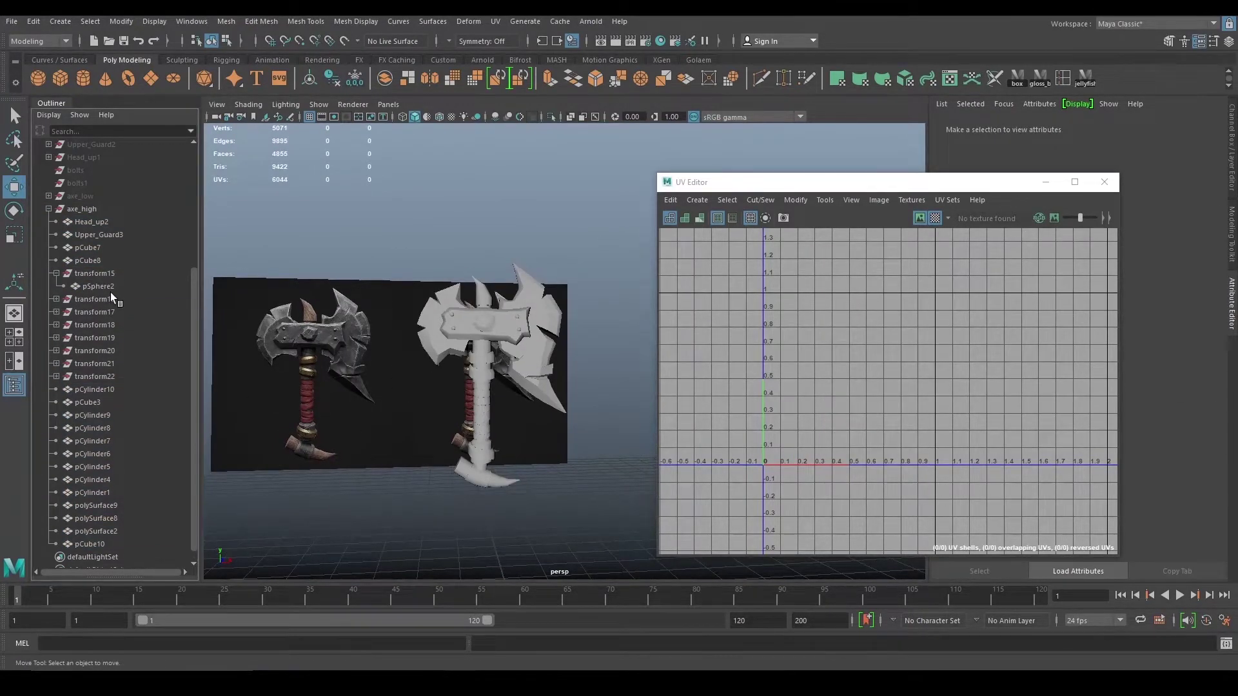
click(107, 288)
middle_drag(107, 288, 104, 266)
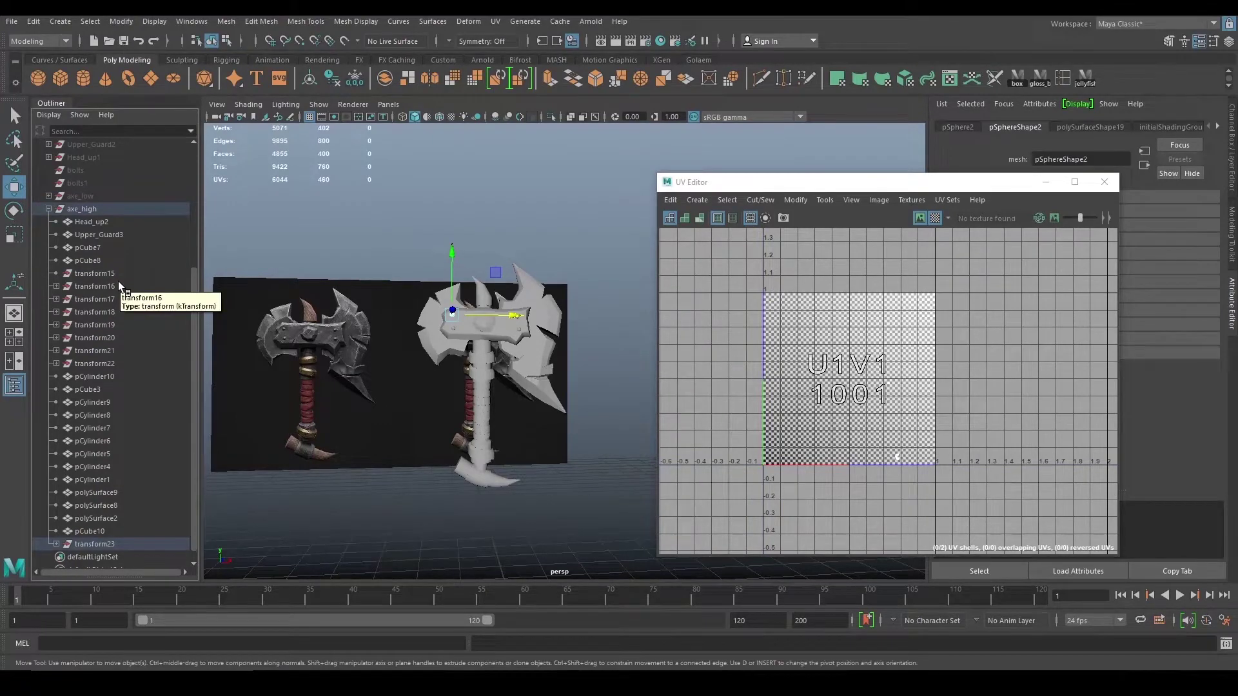
key(ctrl+z)
scroll(270, 334, down, 1)
right_click(166, 280)
right_click(289, 251)
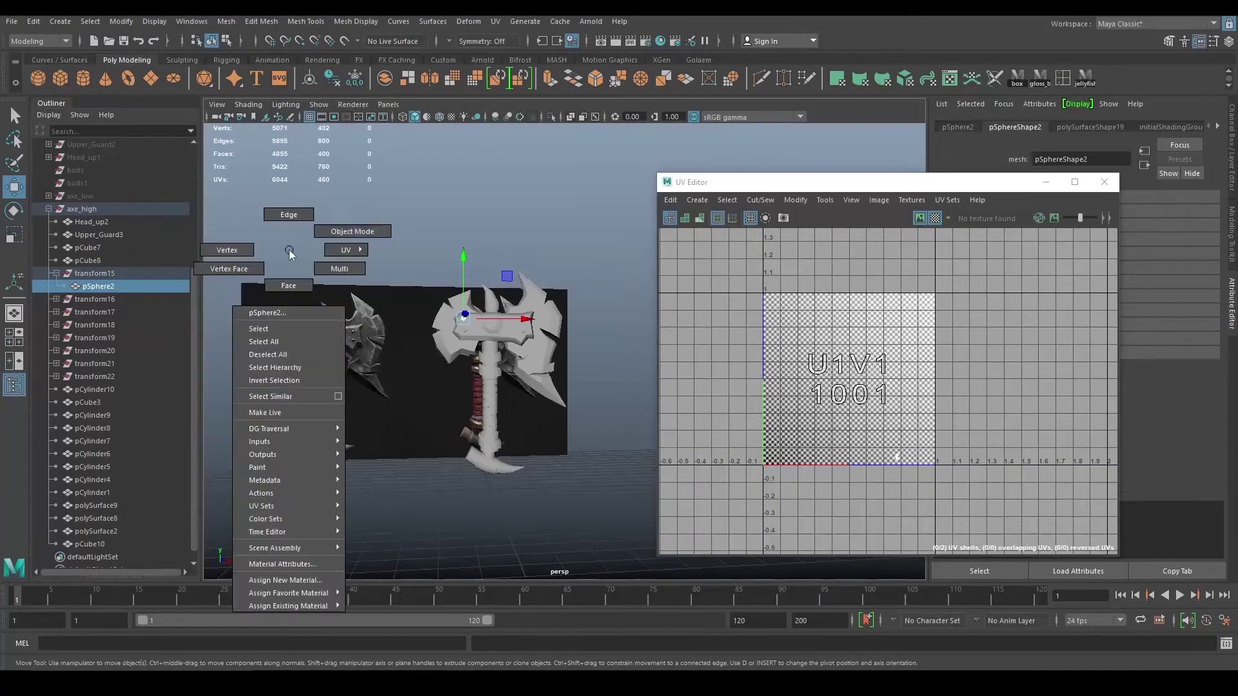
click(405, 307)
scroll(445, 367, down, 1)
alt+middle_drag(466, 393, 466, 405)
click(56, 273)
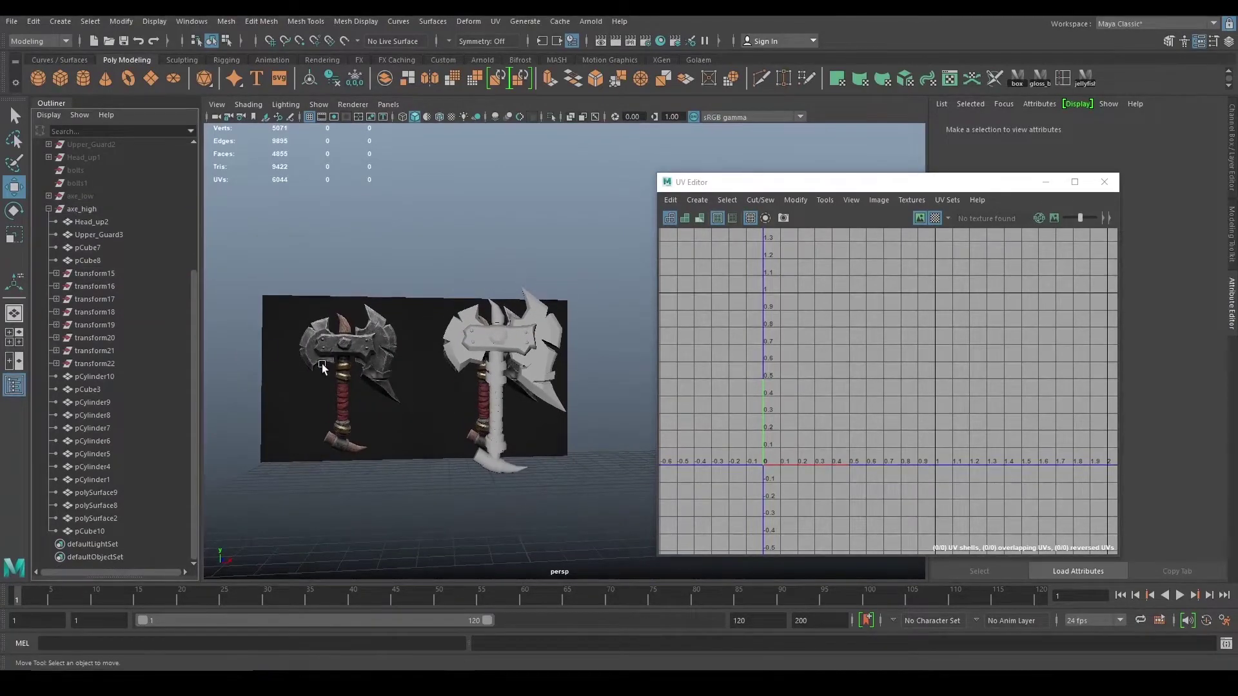
- Select the axe_high group and collapse its contents in the outliner
alt+drag(542, 388, 497, 364)
scroll(500, 365, up, 5)
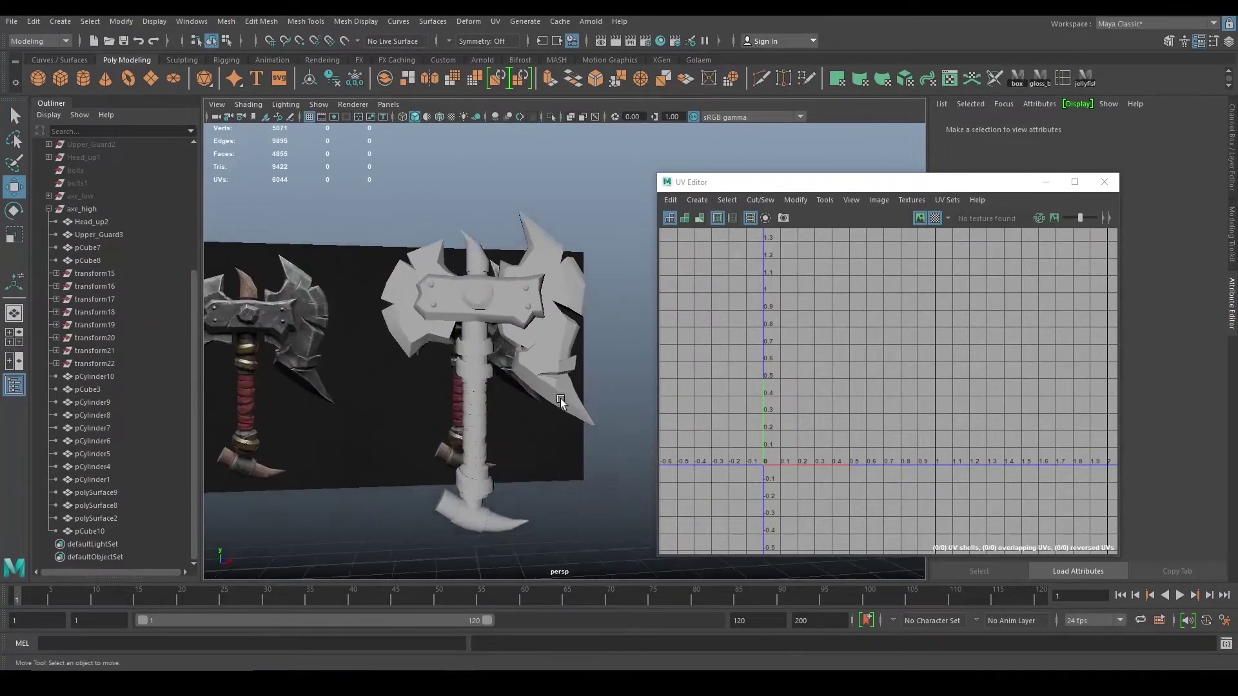
scroll(554, 398, down, 2)
scroll(132, 308, up, 5)
alt+drag(483, 294, 521, 362)
scroll(546, 374, up, 4)
click(108, 389)
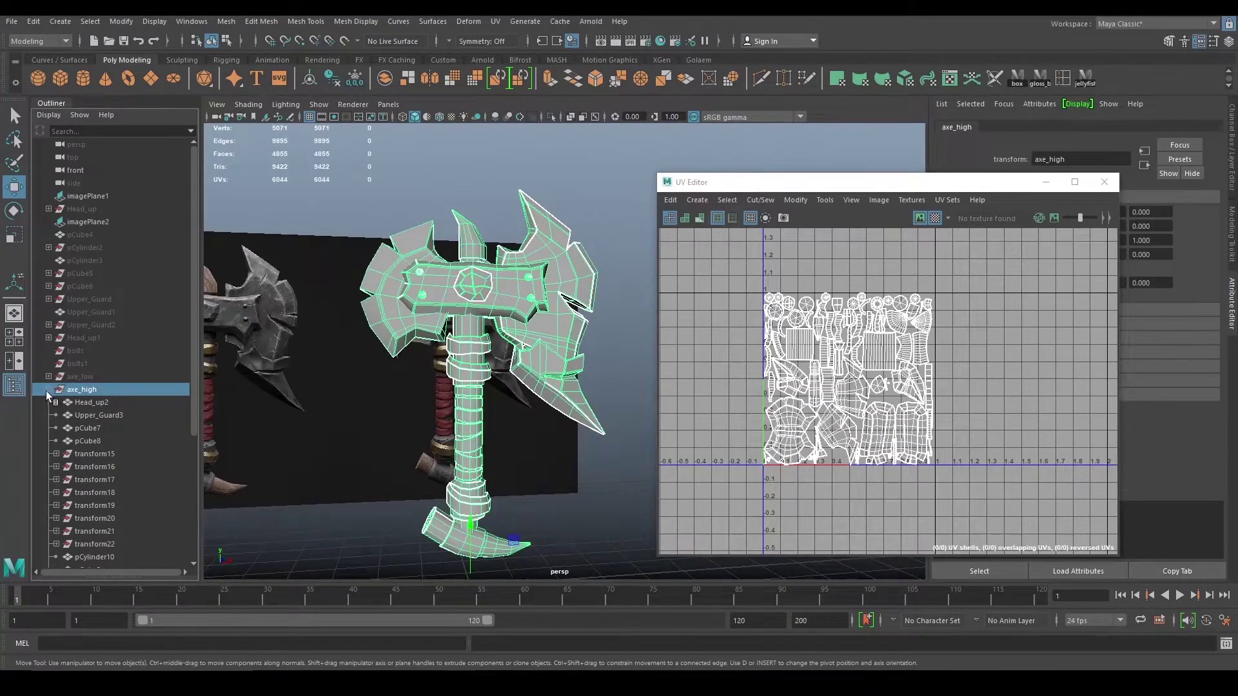
click(48, 390)
click(124, 377)
click(99, 389)
- Try smoothing the upper piece of the large axe blade
alt+drag(445, 365, 406, 355)
click(510, 293)
scroll(529, 336, up, 4)
alt+drag(548, 361, 599, 370)
shift+right_drag(556, 278, 541, 354)
- Undo the smoothing of the large blade's upper piece
key(ctrl+z)
key(ctrl+z)
key(ctrl+z)
key(ctrl+z)
key(ctrl+z)
key(ctrl+z)
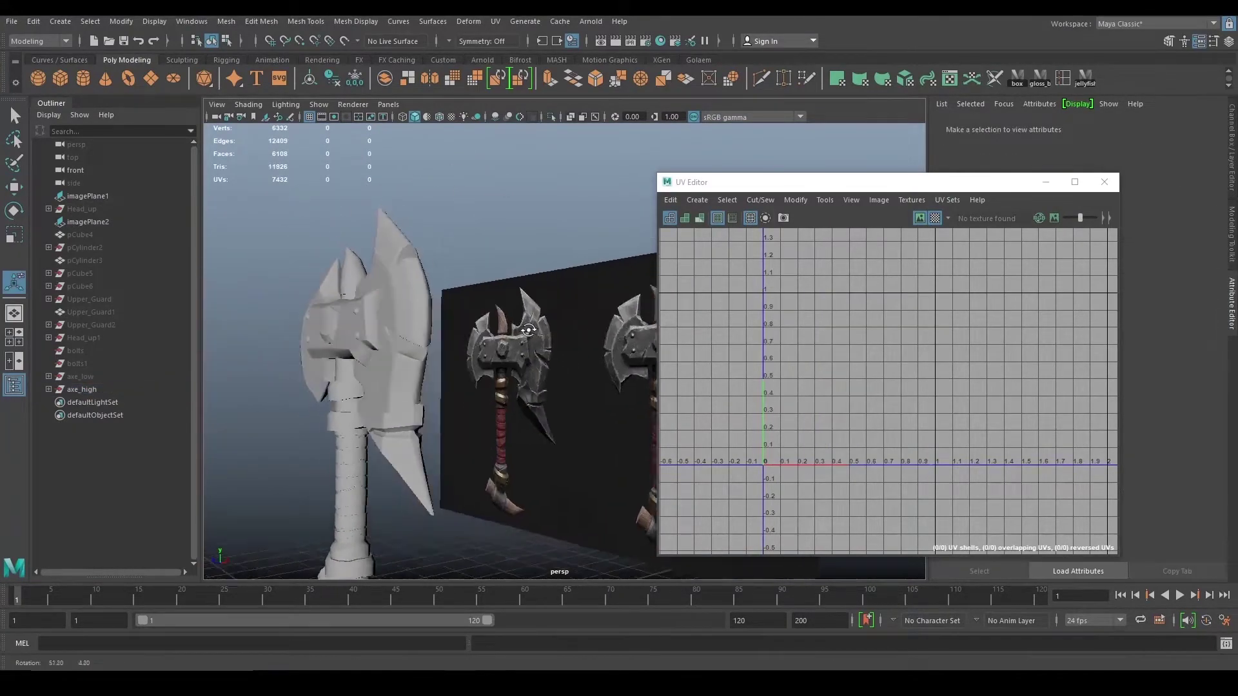
scroll(544, 332, down, 4)
mouse_move(544, 331)
alt+mouse_down()
mouse_move(567, 331)
mouse_move(509, 332)
mouse_move(527, 331)
alt+mouse_up()
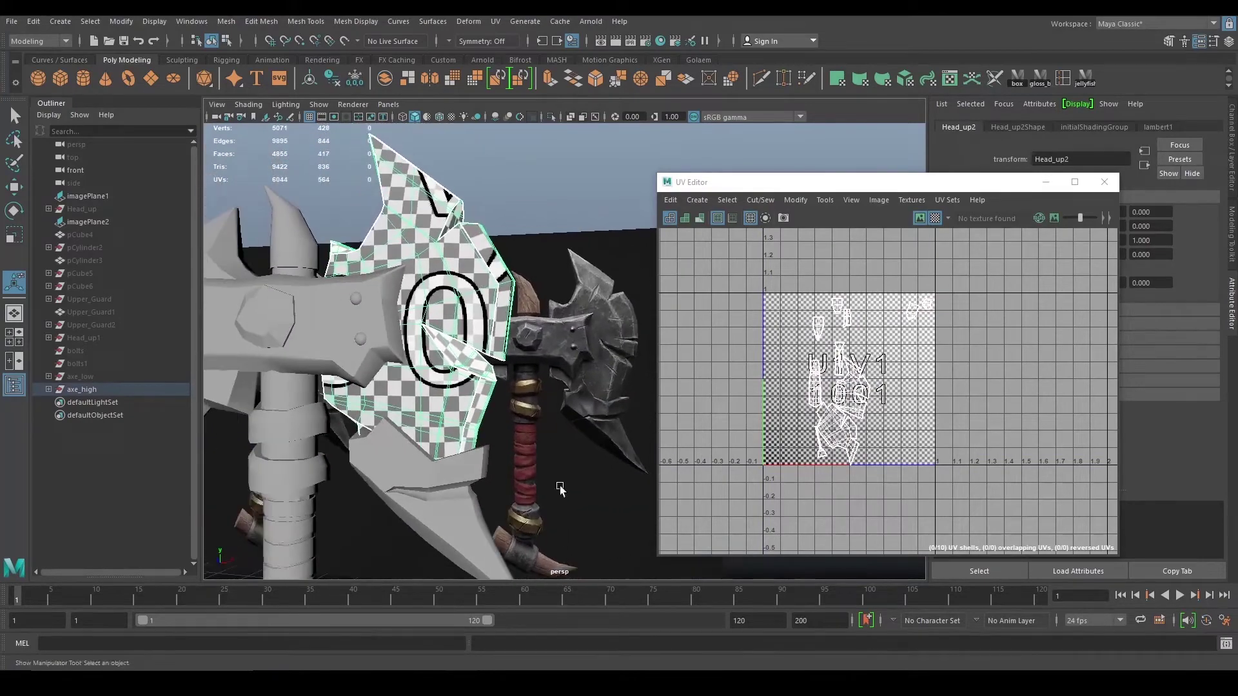
- Bring up the axe reference image and apply Smooth to the upper piece of the large blade
key(alt+Tab)
alt+drag(452, 387, 509, 381)
scroll(514, 323, up, 2)
shift+right_click(514, 296)
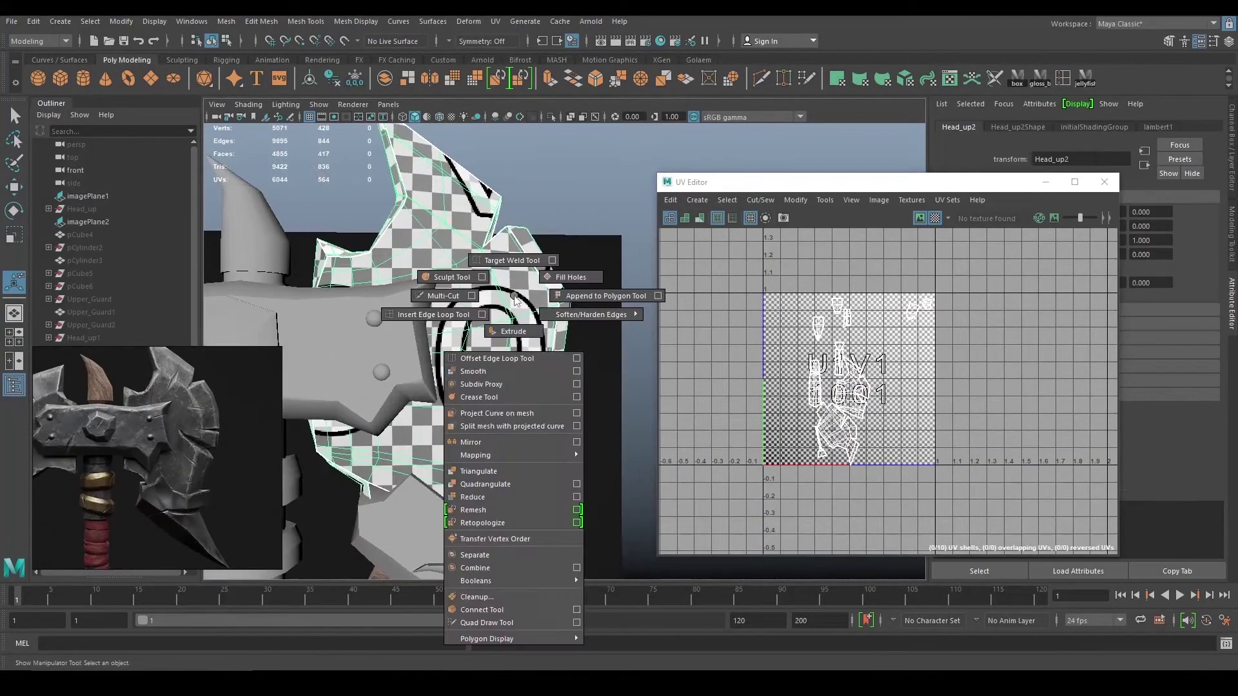
shift+right_drag(514, 296, 503, 372)
scroll(514, 318, down, 3)
alt+drag(514, 319, 518, 316)
key(q)
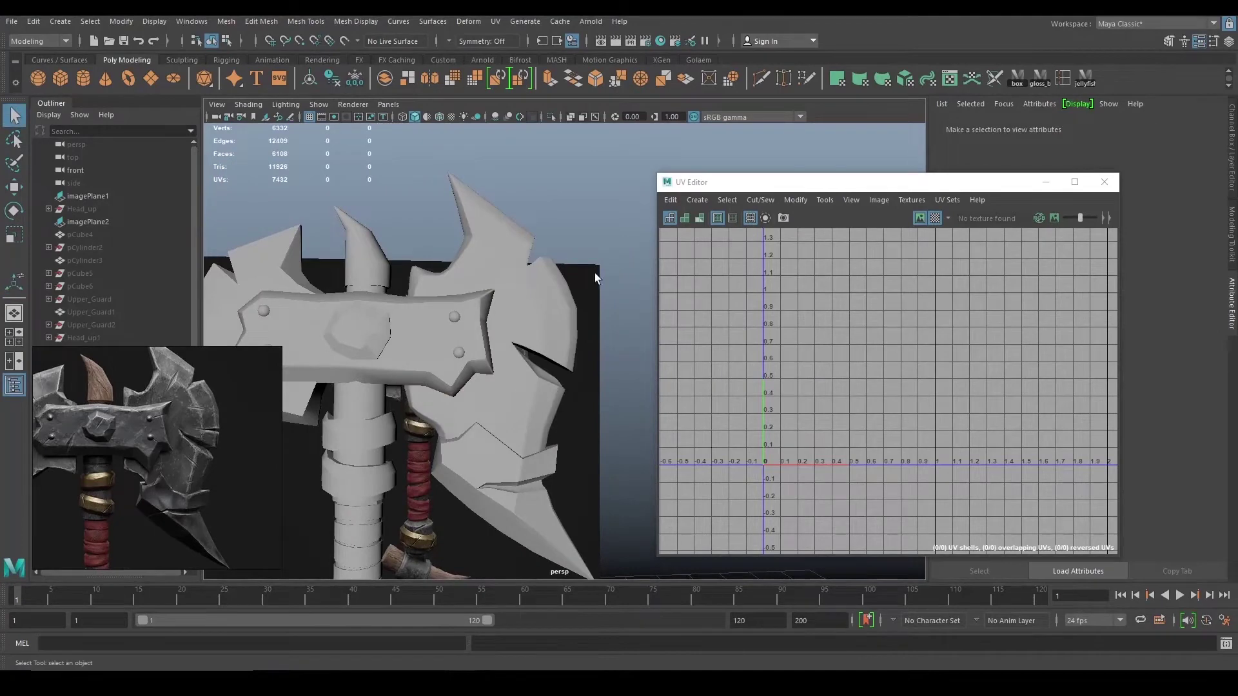
- Reposition the reference image so the outliner is uncovered, and select the axe's top spike
alt+drag(594, 273, 572, 282)
click(561, 290)
alt+drag(251, 535, 322, 525)
click(488, 278)
alt+right_drag(488, 278, 568, 293)
right_drag(161, 413, 179, 563)
- Isolate the top spike, set it to edge selection and turn off the checker map display
alt+drag(510, 381, 543, 413)
key(ctrl+1)
scroll(543, 413, up, 4)
alt+middle_drag(556, 419, 561, 326)
right_drag(561, 326, 560, 292)
alt+drag(568, 374, 577, 334)
scroll(578, 335, up, 3)
click(935, 218)
scroll(486, 254, down, 5)
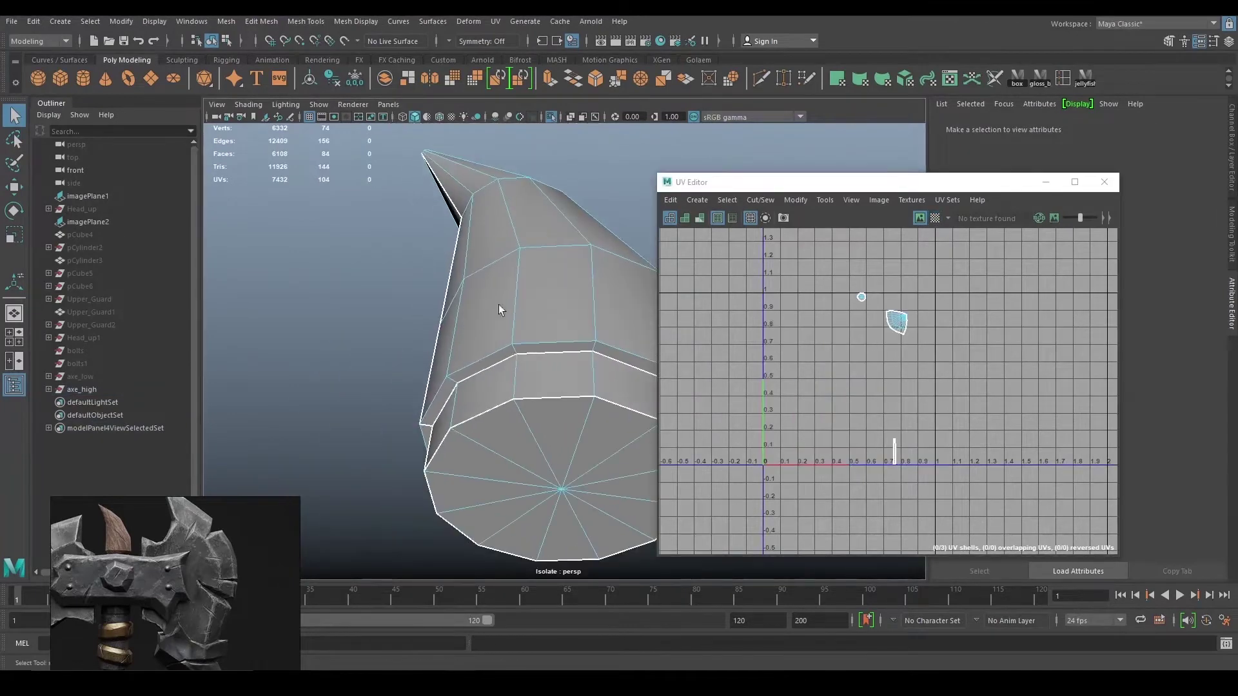
- Bevel the edge loop around the spike's lower lip with a fraction of 0.35 and two segments
double_click(499, 357)
alt+drag(499, 357, 535, 308)
key(ctrl+b)
scroll(534, 309, up, 6)
scroll(534, 309, down, 5)
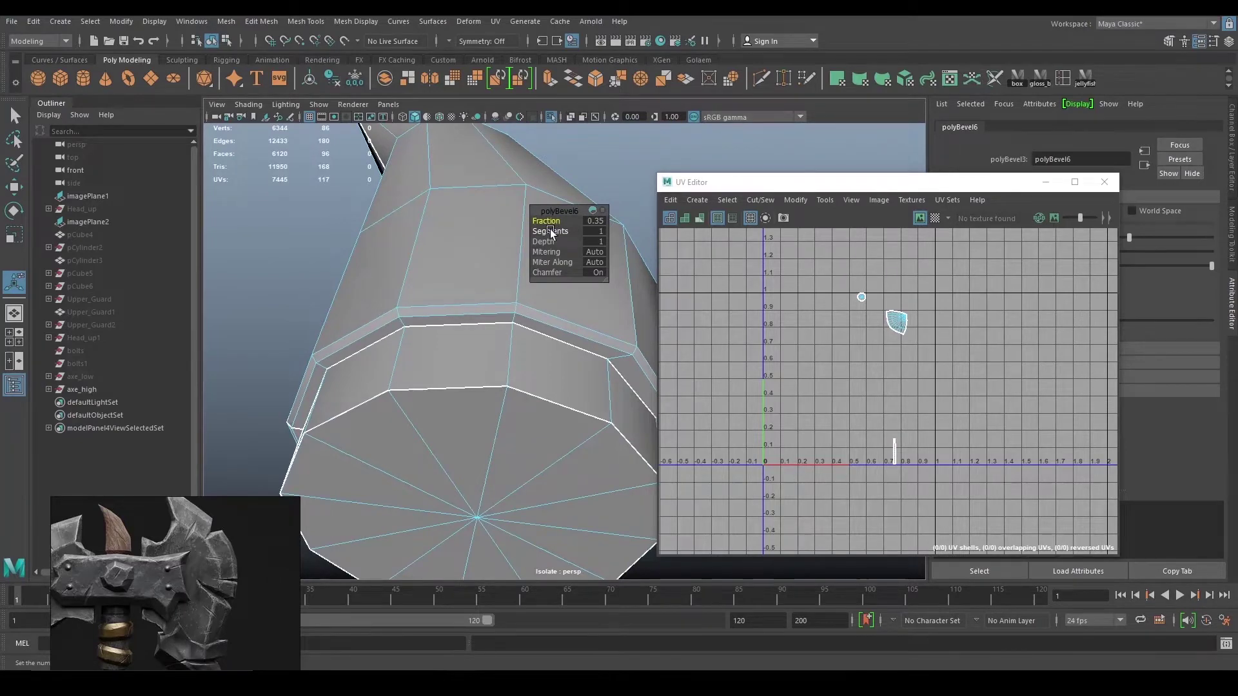
alt+right_drag(495, 300, 411, 300)
key(w)
alt+drag(525, 342, 528, 327)
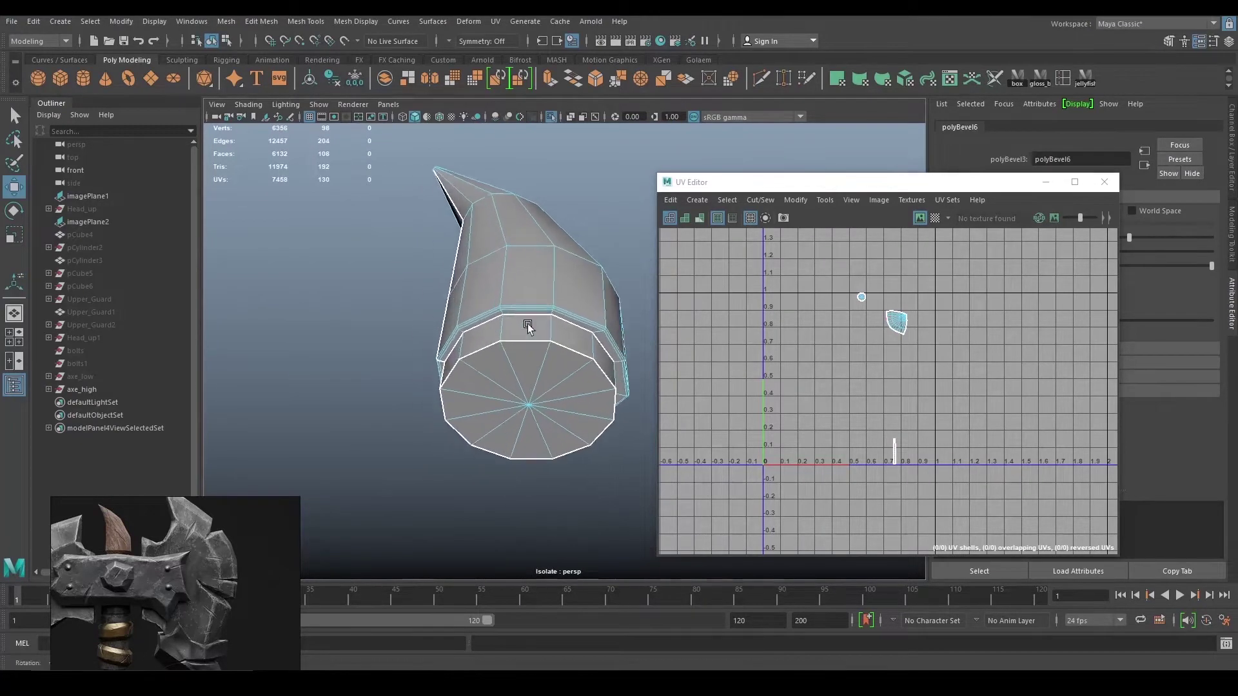
- Bevel the outer edge loop of the spike's bottom cap with a fraction of 0.08 and two segments
scroll(522, 329, up, 4)
right_drag(516, 340, 515, 278)
double_click(514, 332)
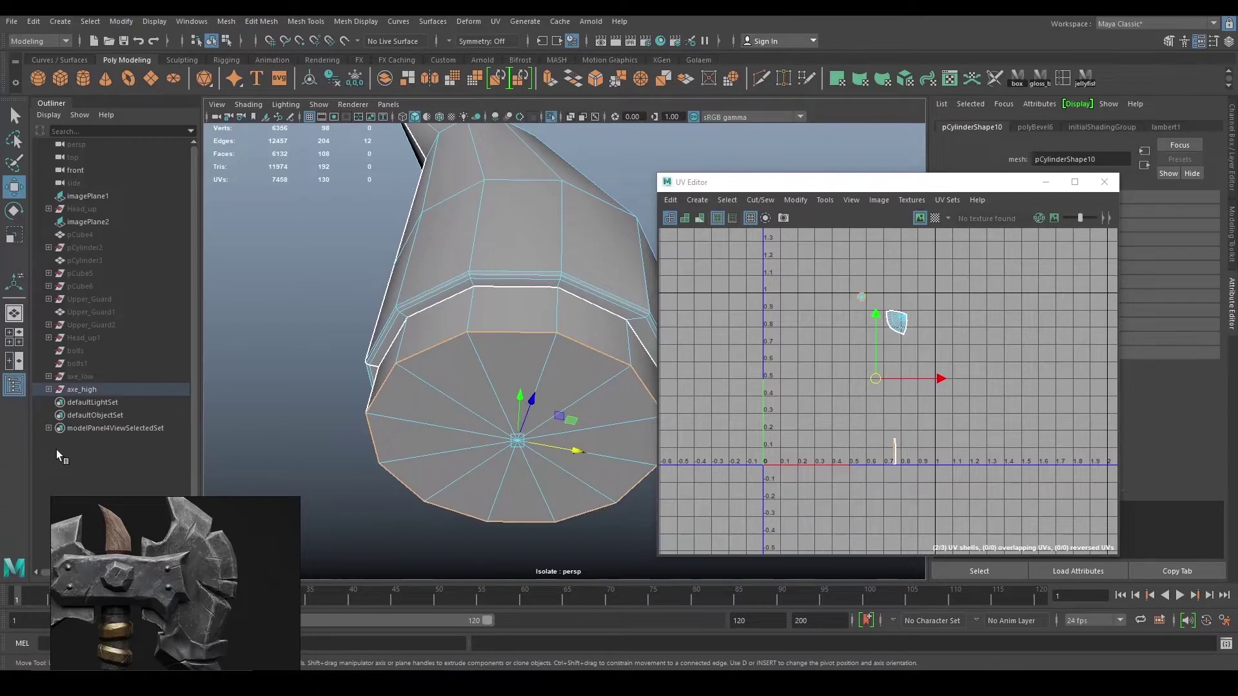
key(ctrl+b)
drag(553, 220, 526, 222)
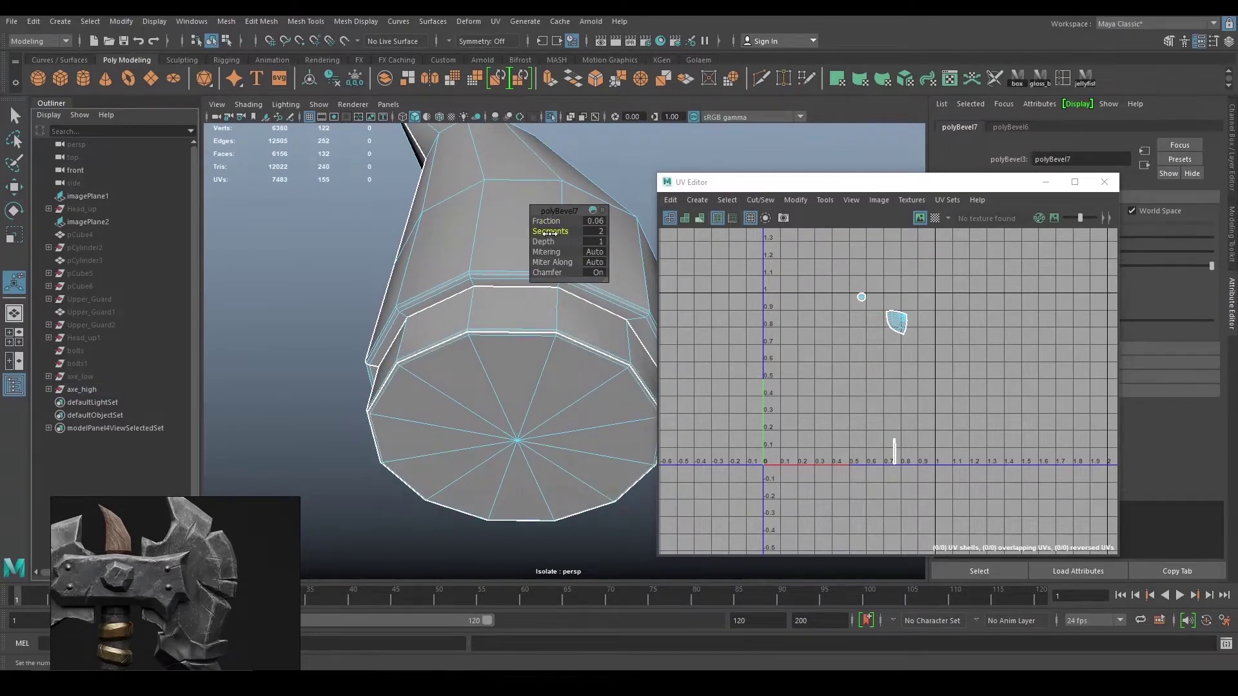
alt+drag(490, 219, 478, 258)
alt+right_drag(490, 348, 527, 355)
scroll(516, 357, up, 2)
alt+drag(503, 359, 501, 351)
scroll(503, 357, up, 5)
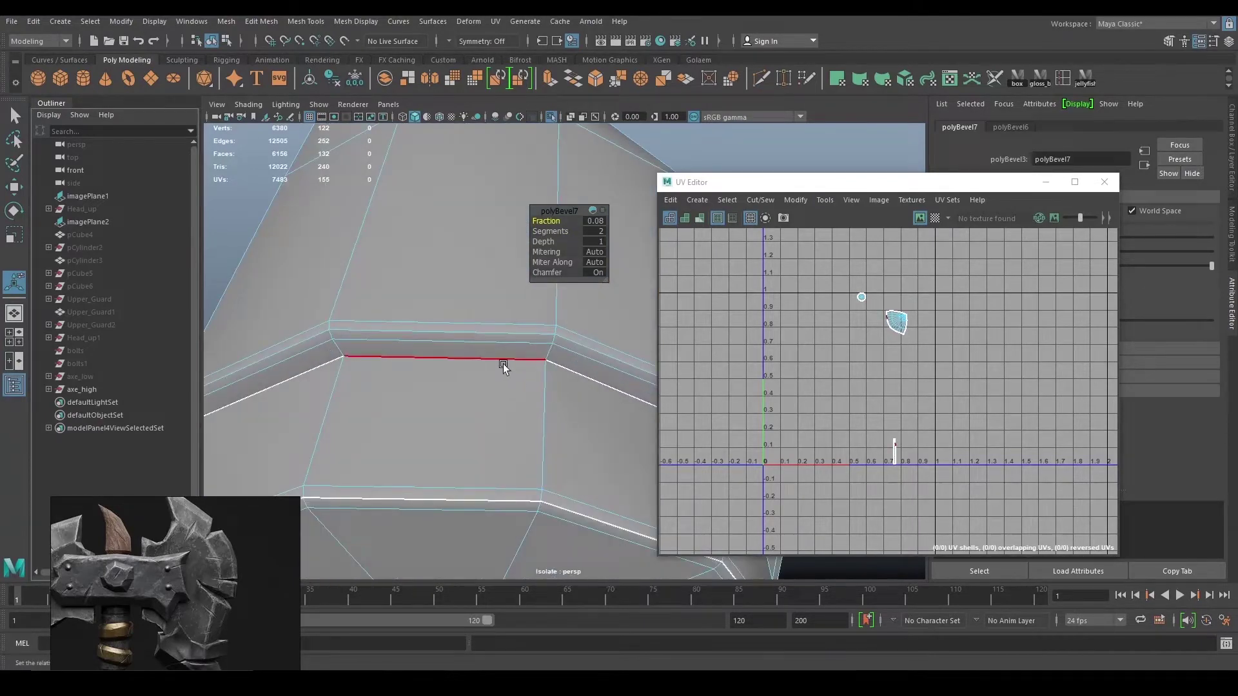
- Bevel the edge loop where the lip meets the spike's base with a fraction of about 0.24 and two segments
scroll(505, 365, down, 1)
double_click(515, 358)
key(ctrl+b)
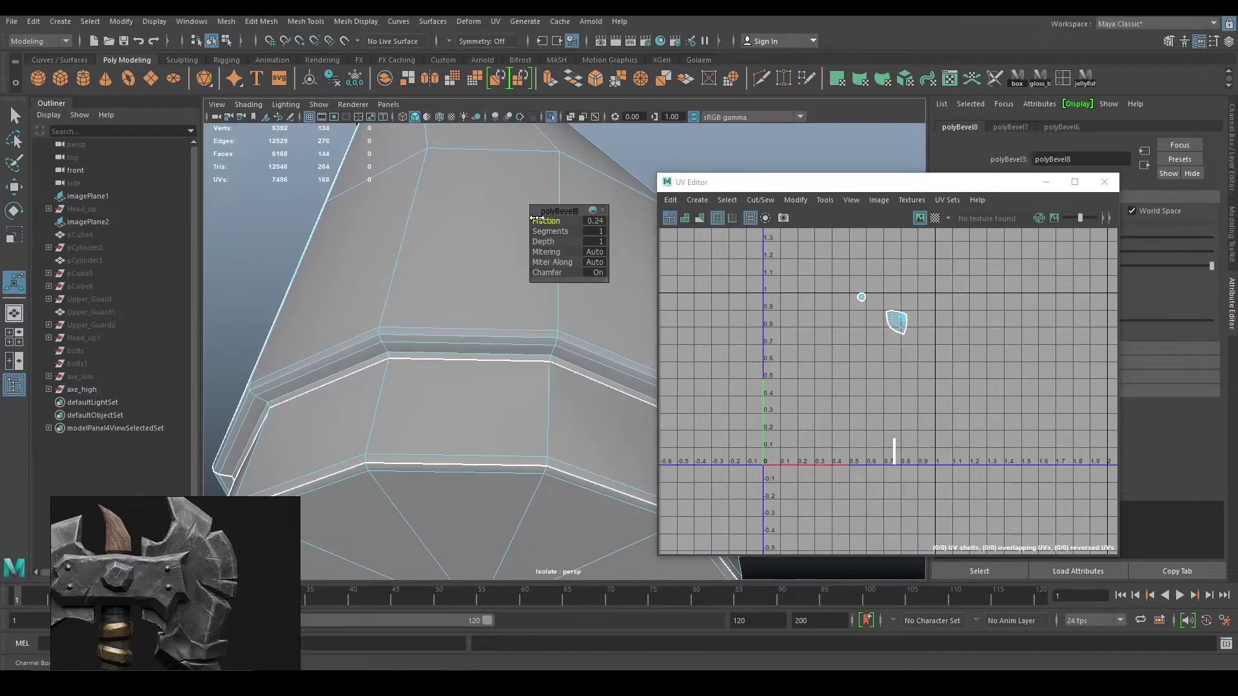
scroll(490, 334, down, 5)
key(w)
- Preview the whole spike with smooth display to check its shape, and return it to the unsmoothed display
right_drag(489, 335, 526, 290)
alt+drag(525, 245, 526, 340)
key(f)
key(3)
click(505, 359)
scroll(506, 360, down, 2)
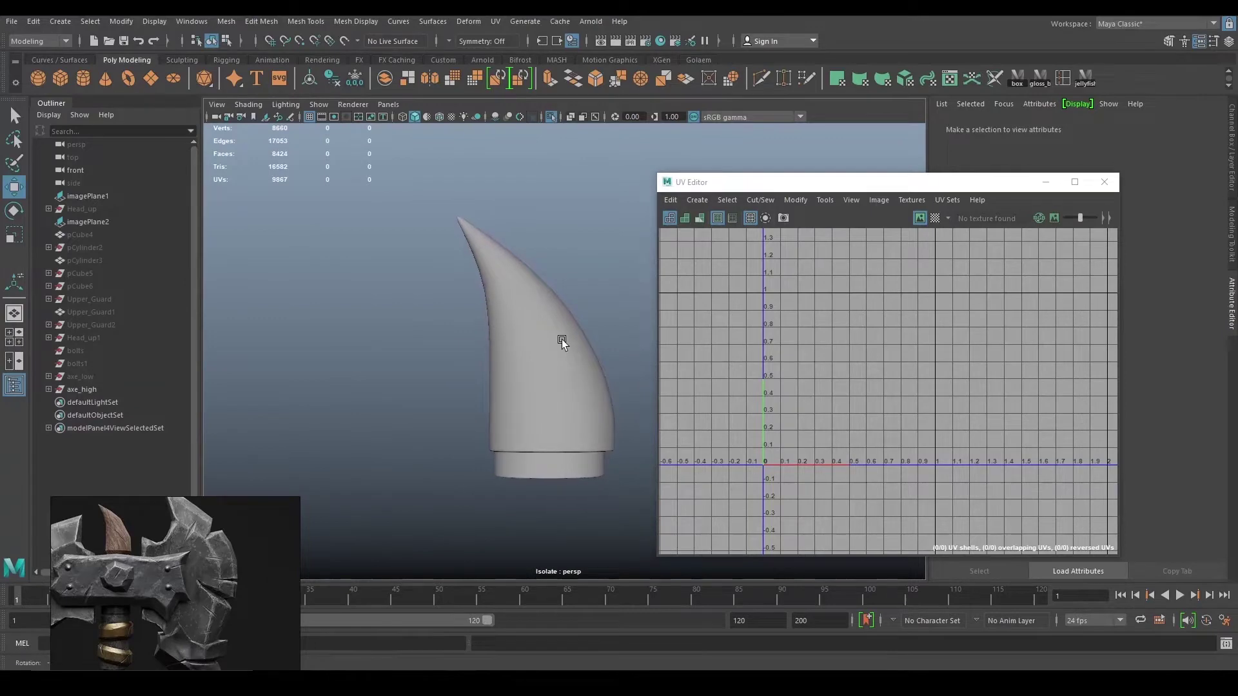
click(555, 340)
key(3)
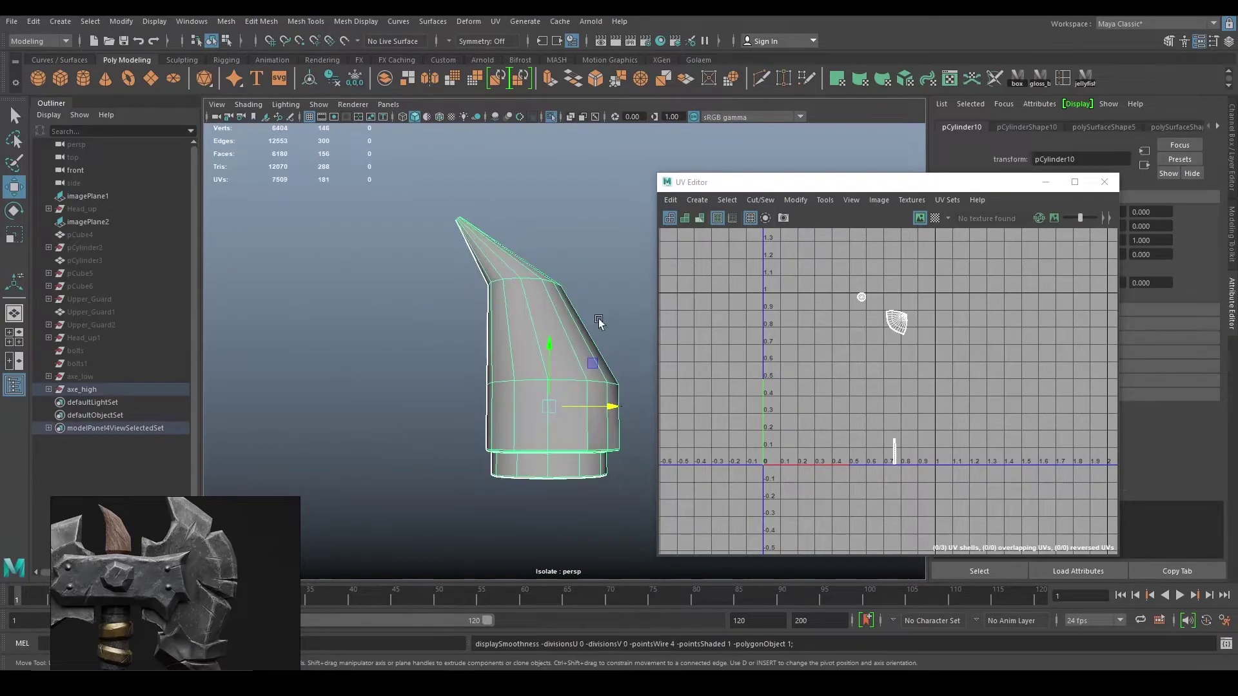
key(3)
click(553, 341)
click(566, 377)
key(1)
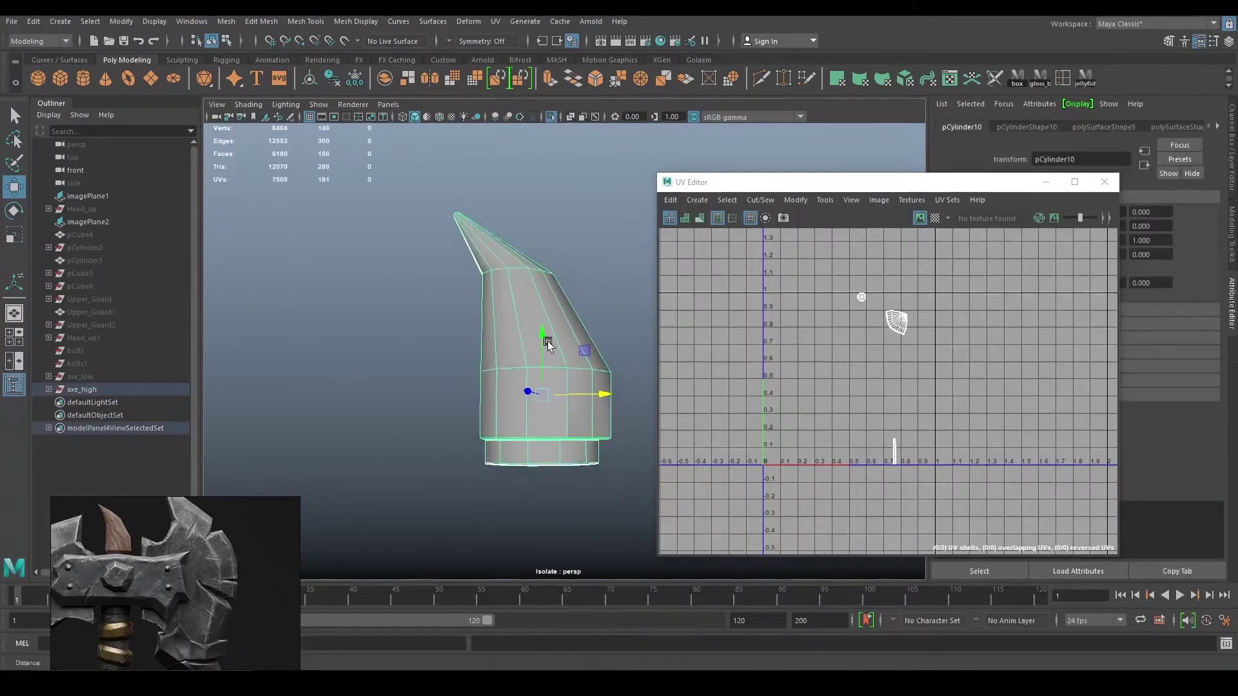
- Soften the edges on the spike, return to object mode and clear the selection
scroll(555, 348, up, 3)
right_drag(549, 348, 537, 307)
click(512, 405)
shift+right_click(620, 283)
shift+right_drag(621, 287, 748, 281)
right_drag(508, 294, 574, 276)
click(600, 278)
alt+right_drag(594, 281, 506, 284)
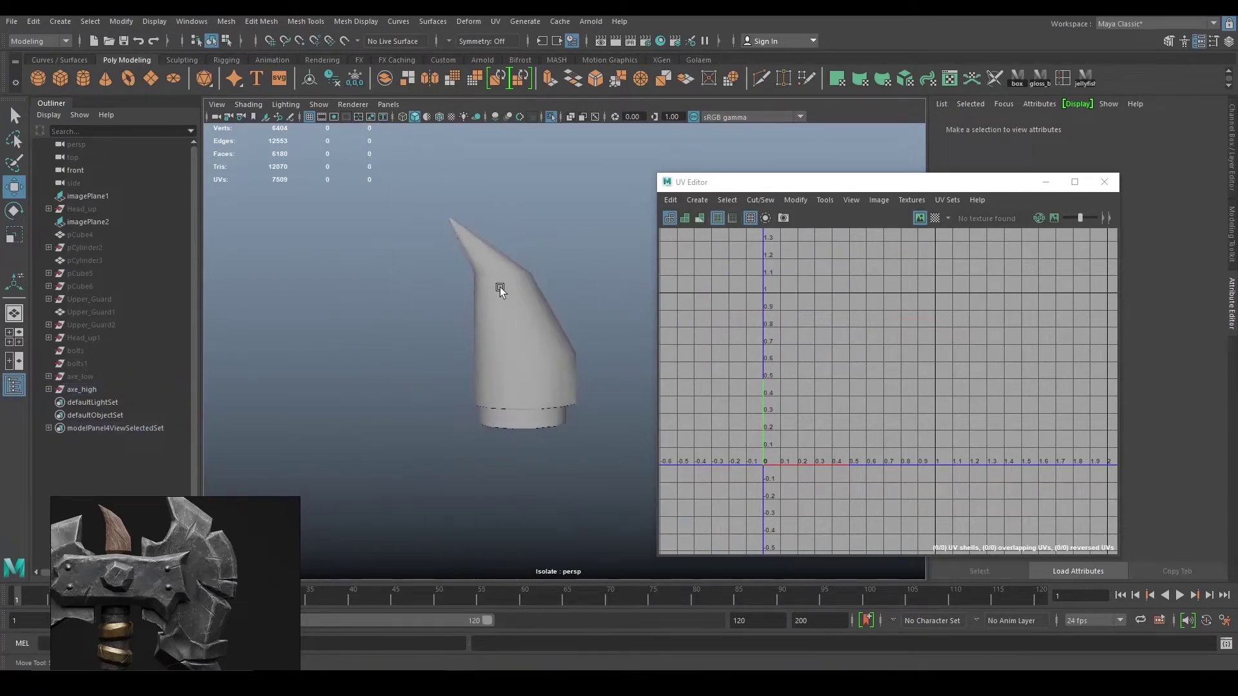
- Show the full axe again with the axe_high group expanded, and smooth the spike on the axe head
click(132, 388)
key(ctrl+1)
click(49, 389)
scroll(58, 393, down, 5)
click(515, 336)
scroll(497, 227, down, 3)
shift+right_drag(496, 224, 489, 301)
- Select the upper guard, toggle its visibility to check the parts behind it, and smooth the guard
click(547, 290)
scroll(547, 296, down, 4)
alt+middle_drag(560, 325, 463, 289)
click(625, 342)
alt+drag(625, 341, 504, 366)
click(504, 366)
key(h)
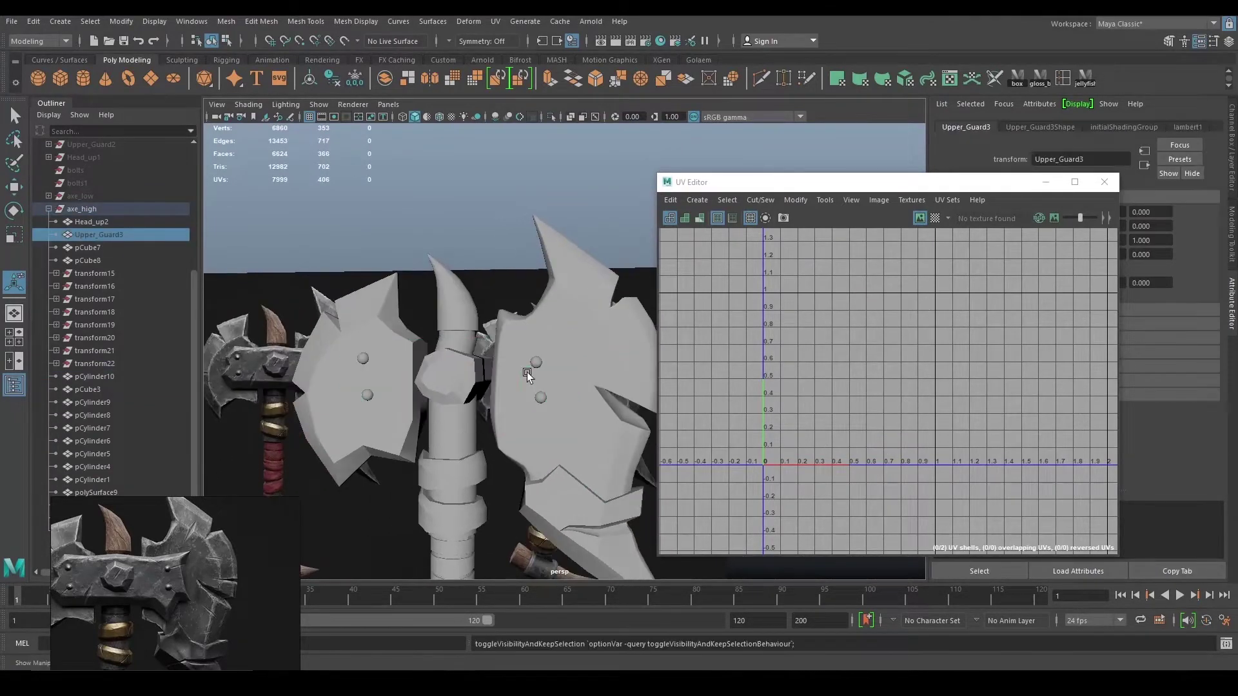
key(h)
shift+right_drag(490, 340, 478, 416)
alt+drag(476, 406, 513, 396)
- Smooth the faceted gem at the centre of the upper guard
click(457, 373)
key(g)
key(ctrl+z)
scroll(513, 396, up, 3)
shift+right_drag(490, 341, 480, 420)
scroll(501, 392, down, 3)
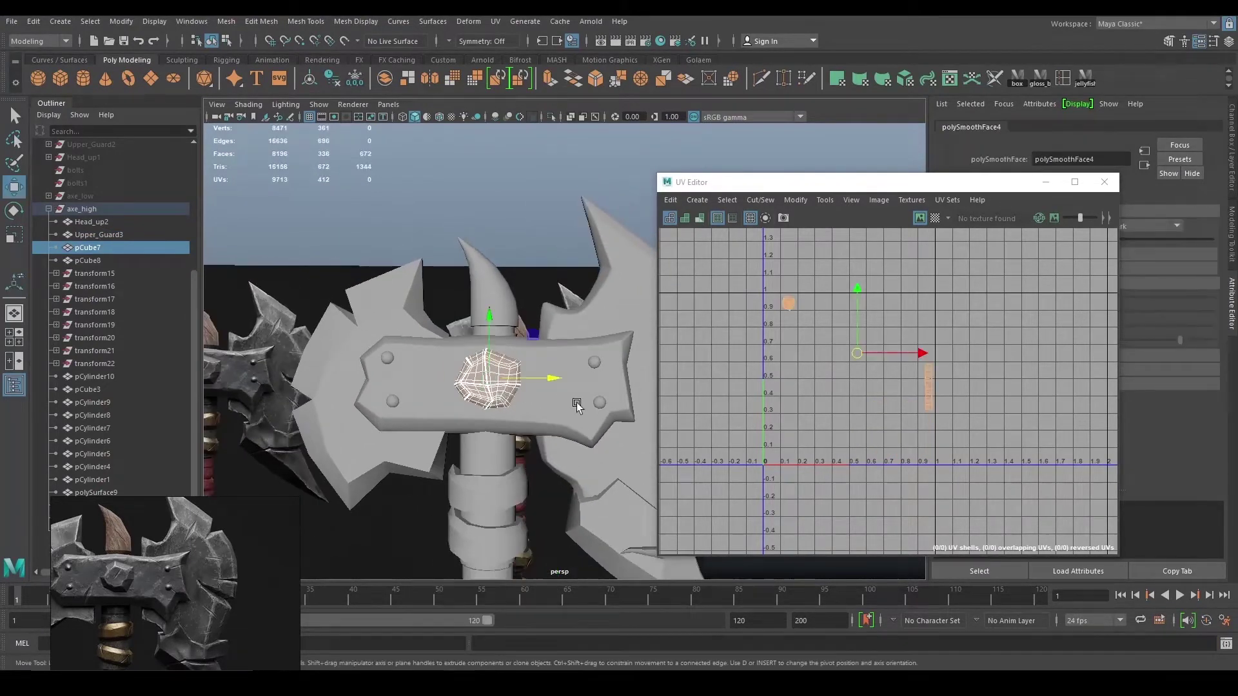
- Examine the smoothed guard, its bolts and the handle parts below it
click(576, 405)
scroll(494, 404, up, 5)
click(412, 398)
scroll(460, 379, down, 1)
alt+middle_drag(459, 379, 461, 293)
click(555, 346)
scroll(561, 360, down, 3)
click(428, 347)
scroll(543, 363, down, 2)
scroll(461, 294, down, 2)
- Try smoothing the upper handle cylinder with one division and undo it
click(450, 346)
alt+middle_drag(505, 364, 506, 350)
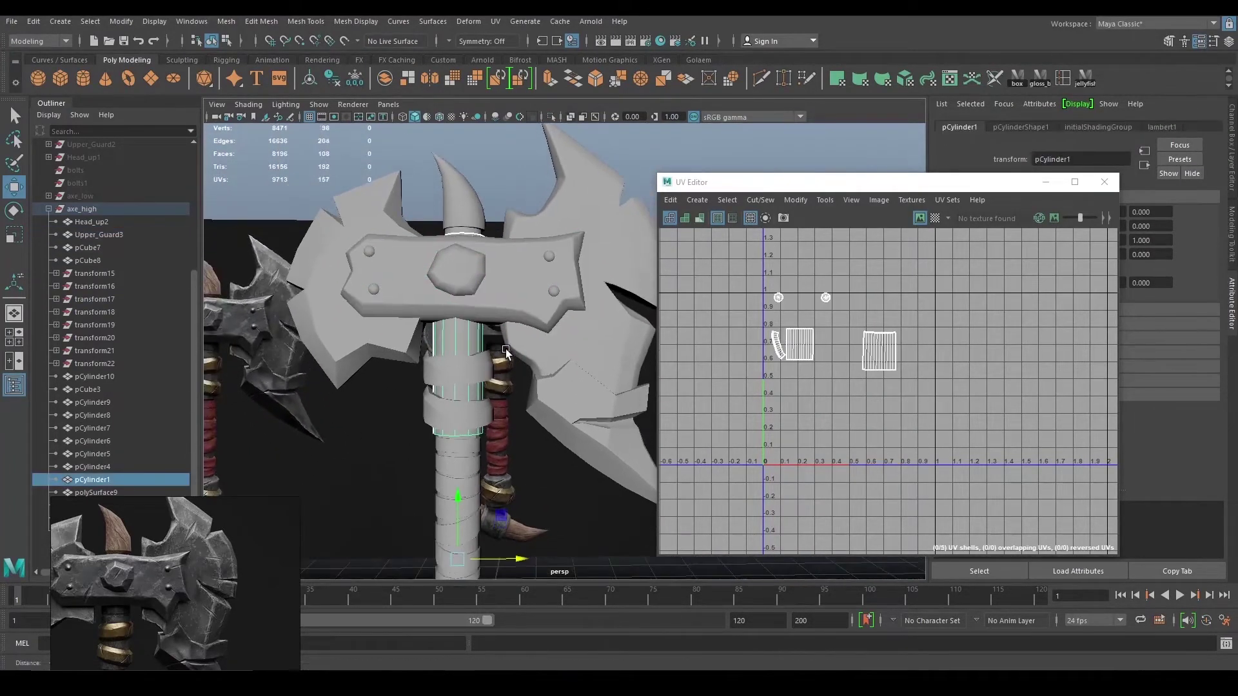
key(g)
alt+drag(520, 370, 524, 348)
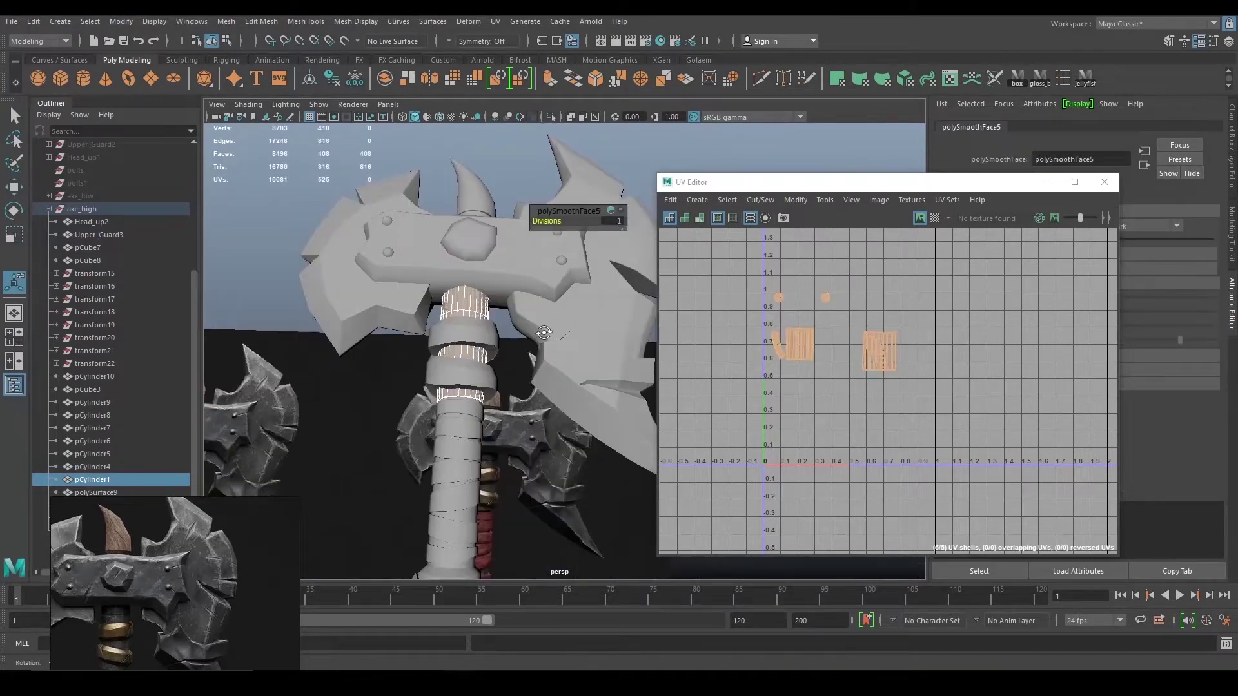
scroll(524, 352, up, 2)
alt+middle_drag(524, 353, 526, 384)
scroll(526, 383, up, 2)
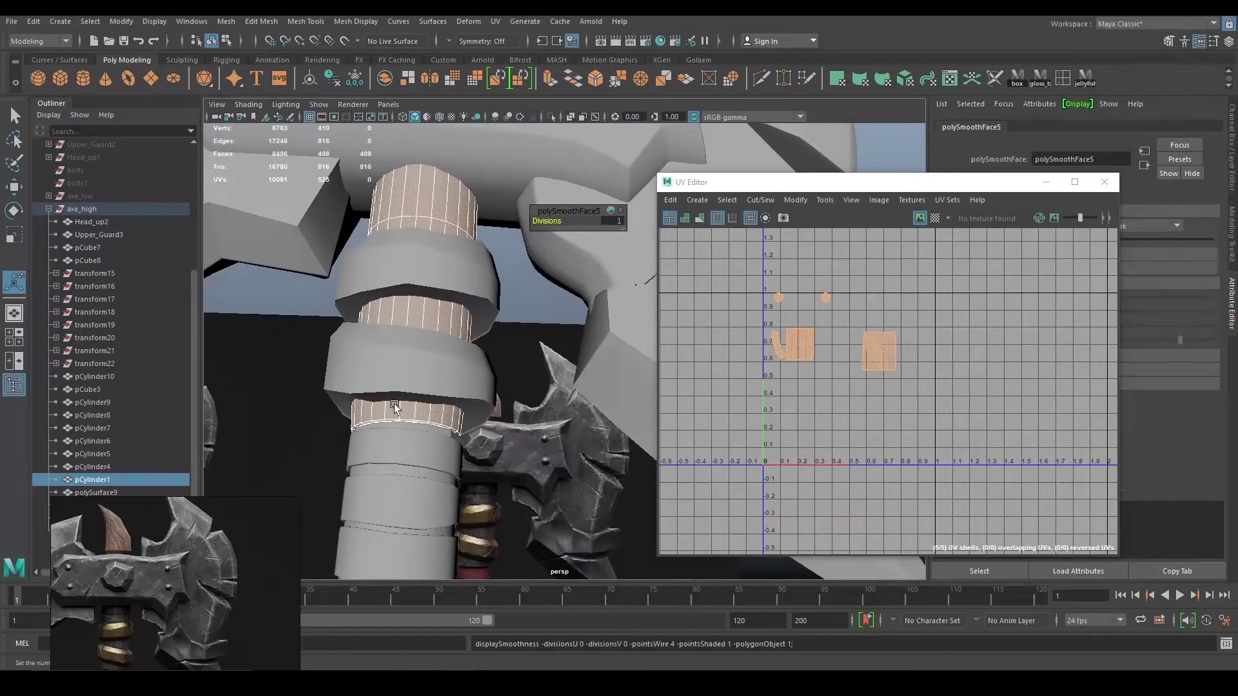
key(ctrl+z)
- Inspect the edges at the step on the upper handle cylinder and isolate that cylinder
alt+drag(463, 387, 420, 382)
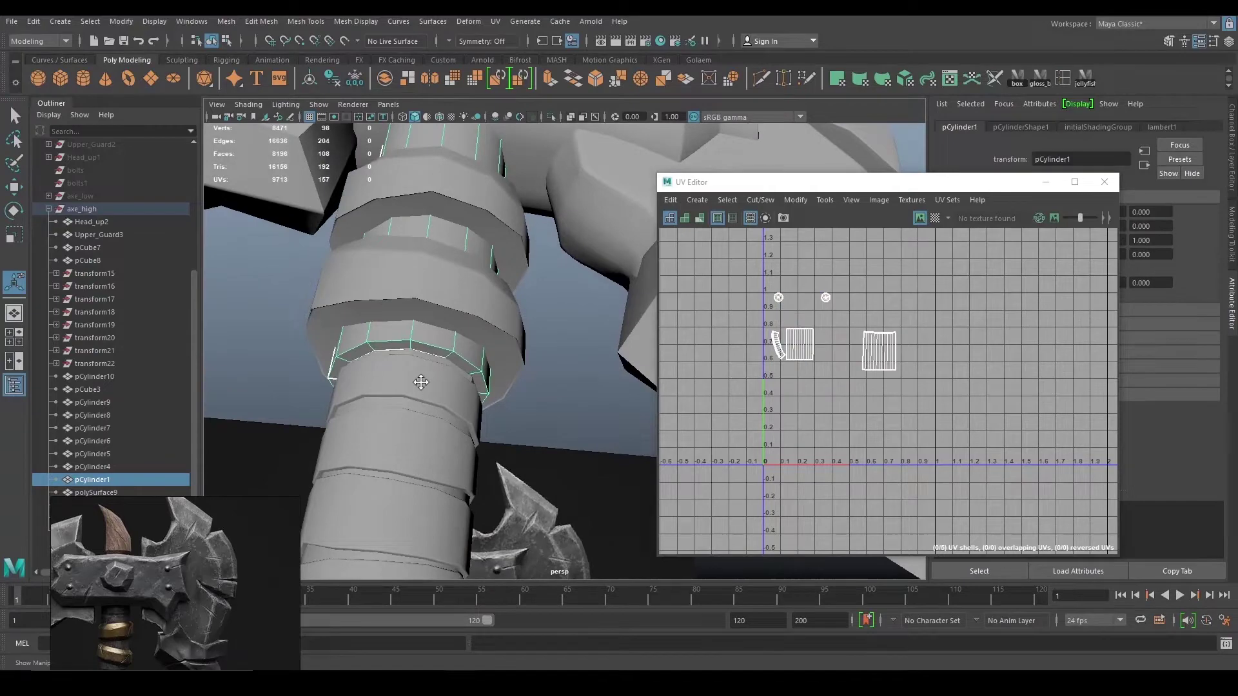
alt+middle_drag(420, 381, 536, 409)
scroll(536, 409, up, 4)
scroll(516, 384, up, 2)
right_drag(481, 336, 483, 303)
click(490, 342)
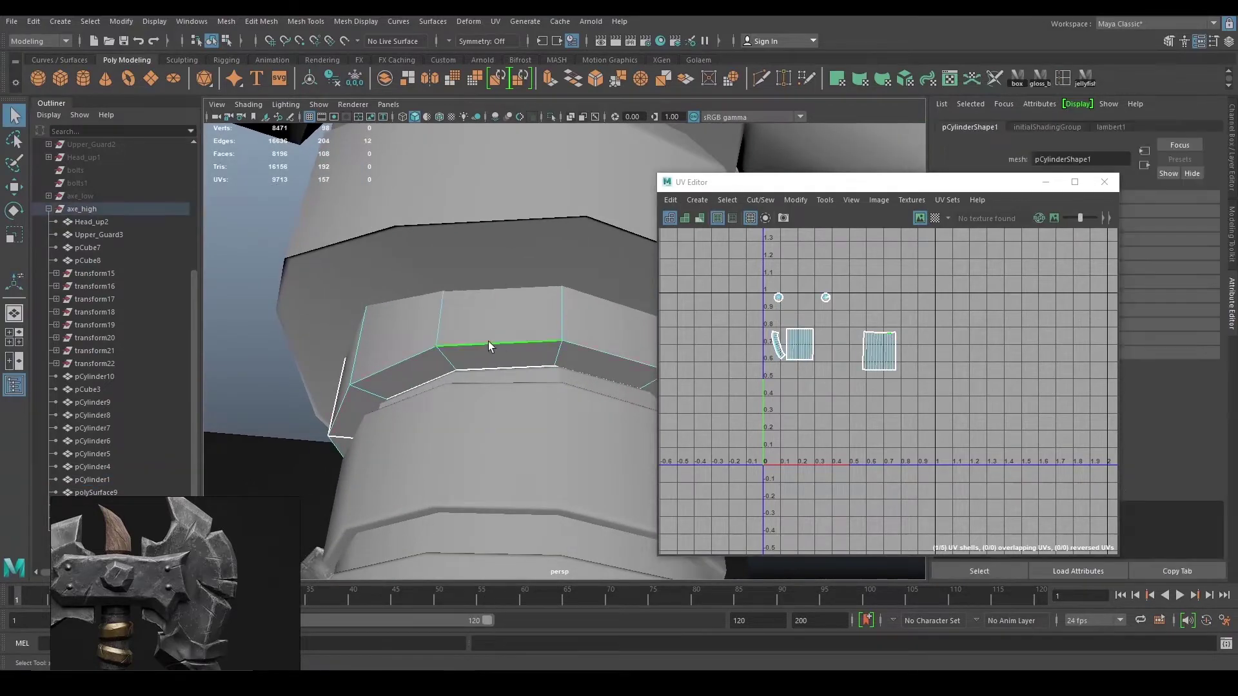
alt+drag(489, 342, 481, 359)
scroll(487, 361, up, 3)
right_drag(487, 359, 514, 329)
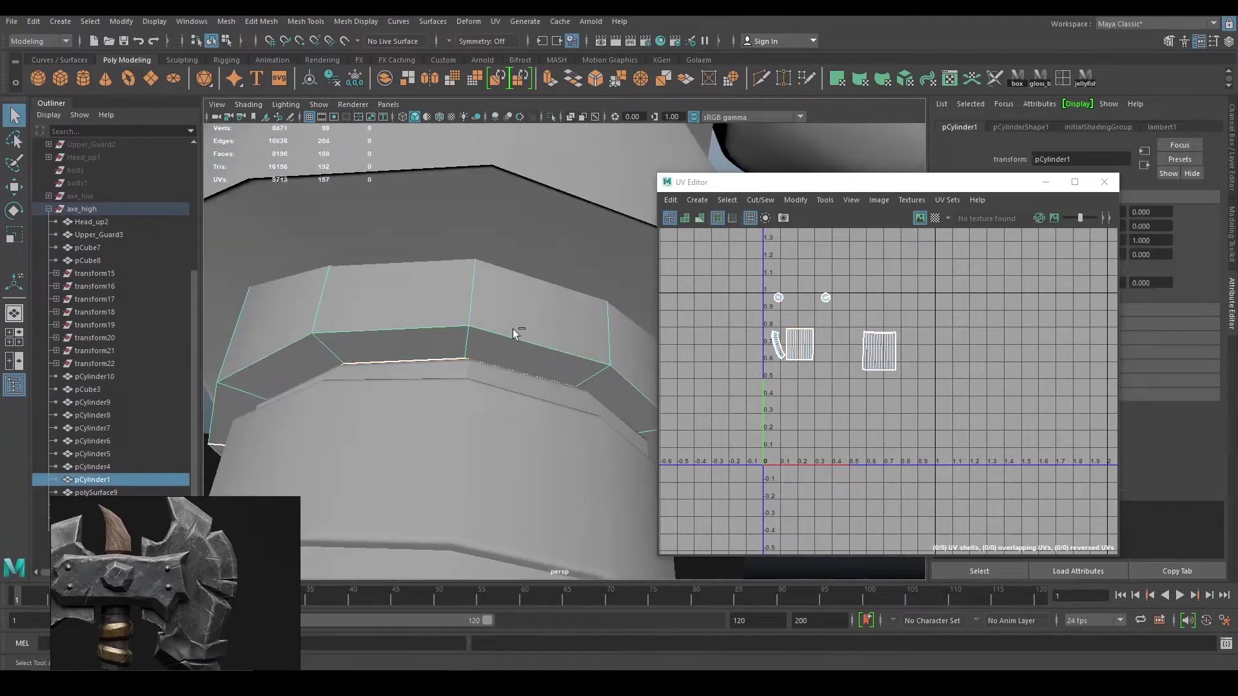
key(ctrl+1)
- Select the edge loops around the step on the isolated handle cylinder
scroll(401, 315, down, 6)
alt+drag(400, 316, 531, 356)
scroll(531, 356, up, 5)
double_click(513, 348)
alt+drag(517, 339, 527, 244)
scroll(580, 319, up, 4)
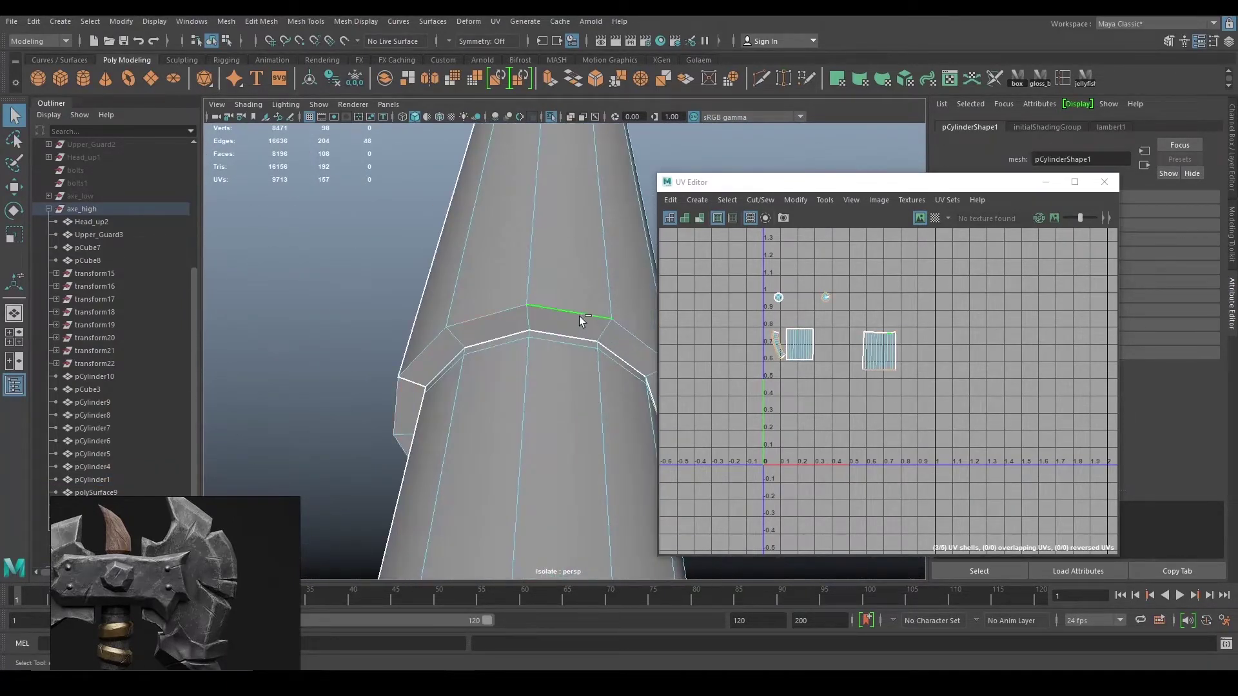
alt+right_drag(562, 335, 564, 419)
shift+double_click(537, 301)
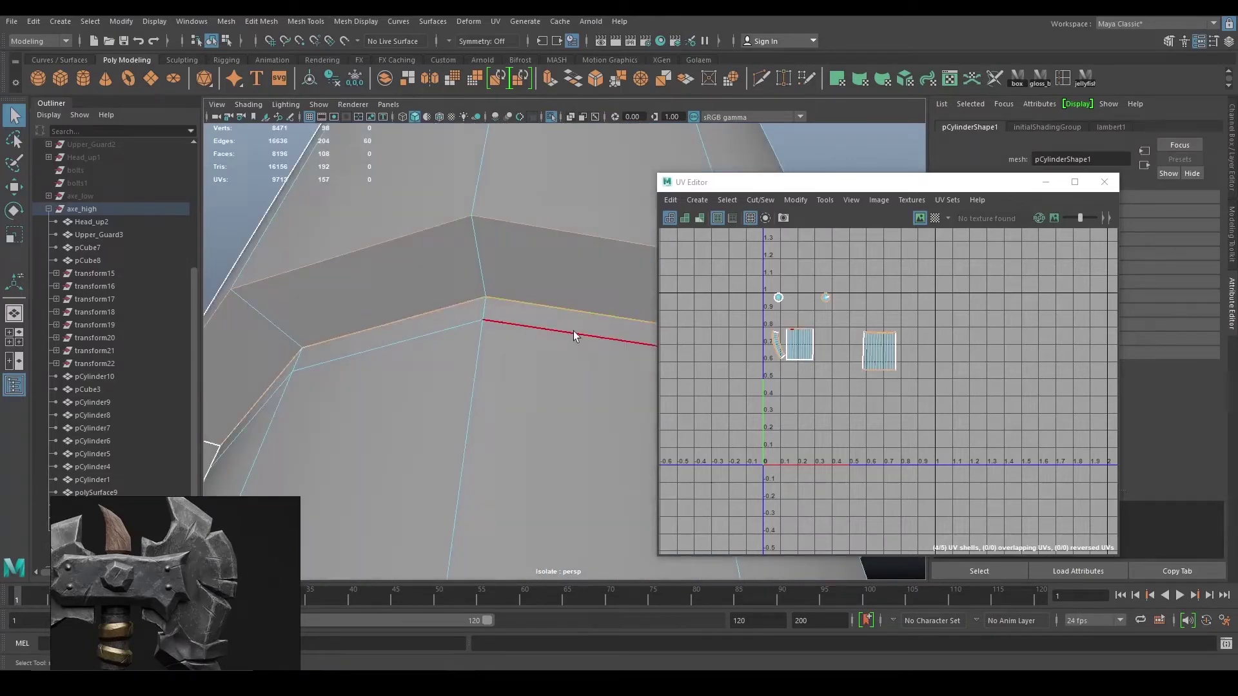
alt+right_drag(562, 329, 508, 304)
alt+drag(507, 303, 568, 317)
alt+right_drag(567, 318, 599, 372)
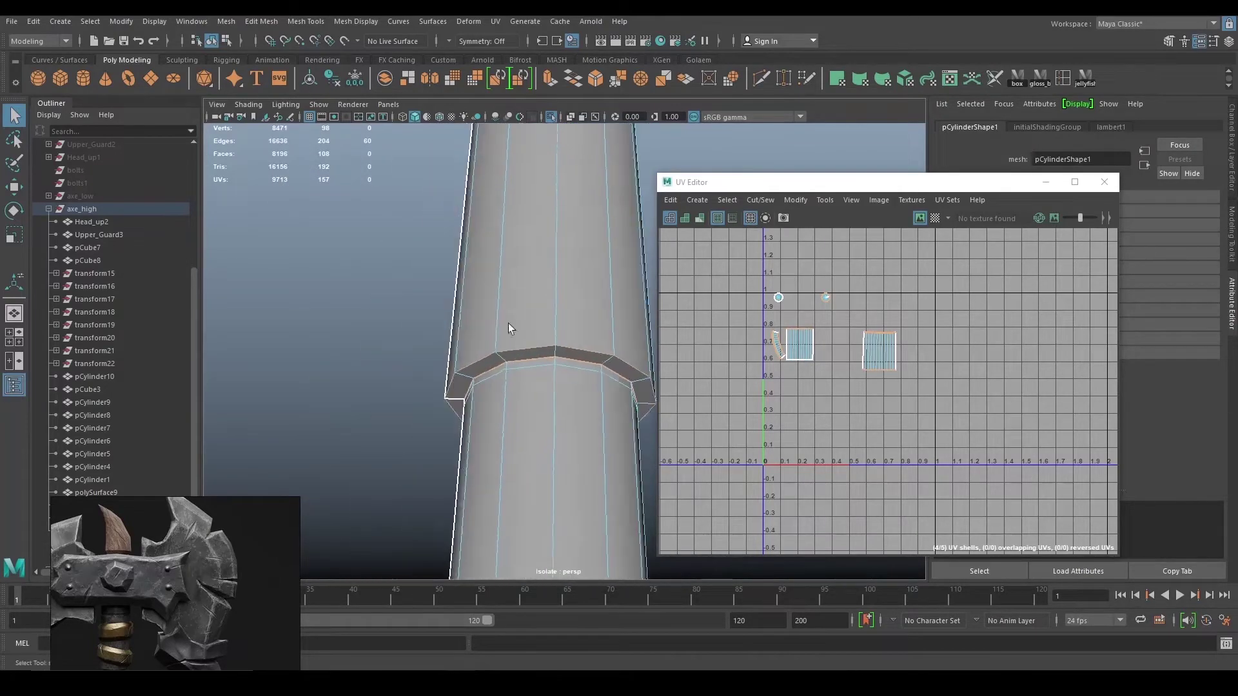
- Try bevelling the selected handle edge loops with a fraction of 0.23, and undo the bevel
scroll(598, 372, up, 3)
key(ctrl+b)
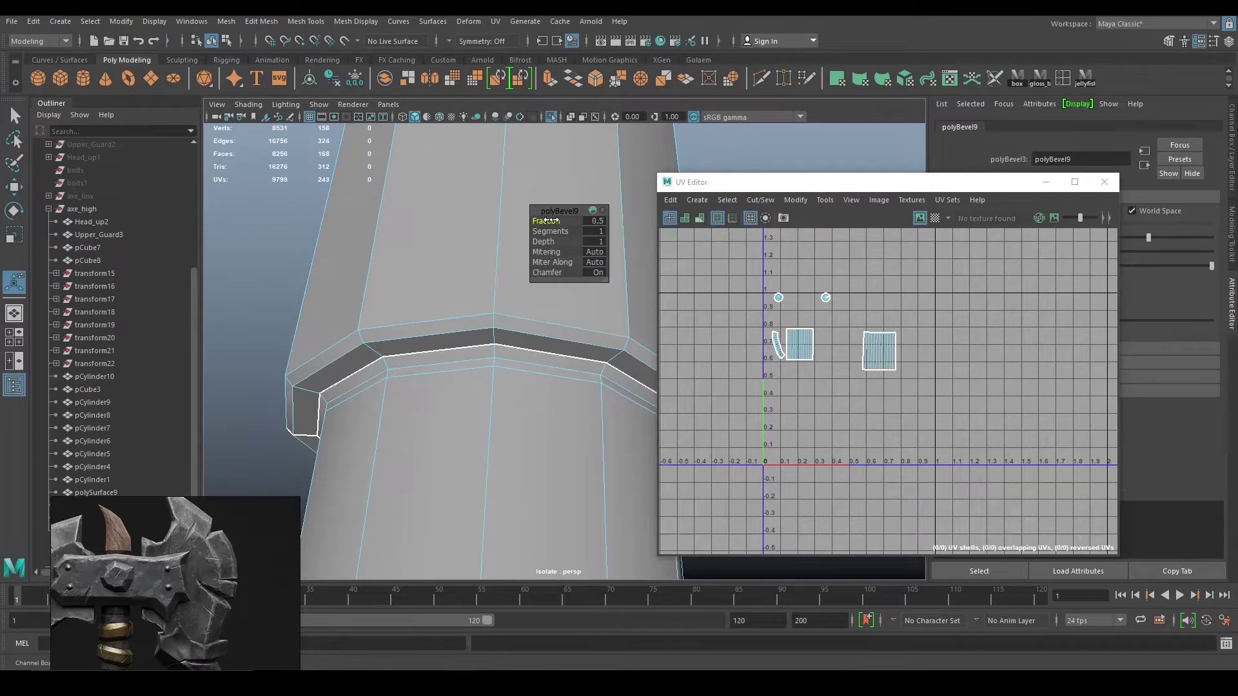
key(ctrl+z)
alt+right_drag(480, 343, 442, 332)
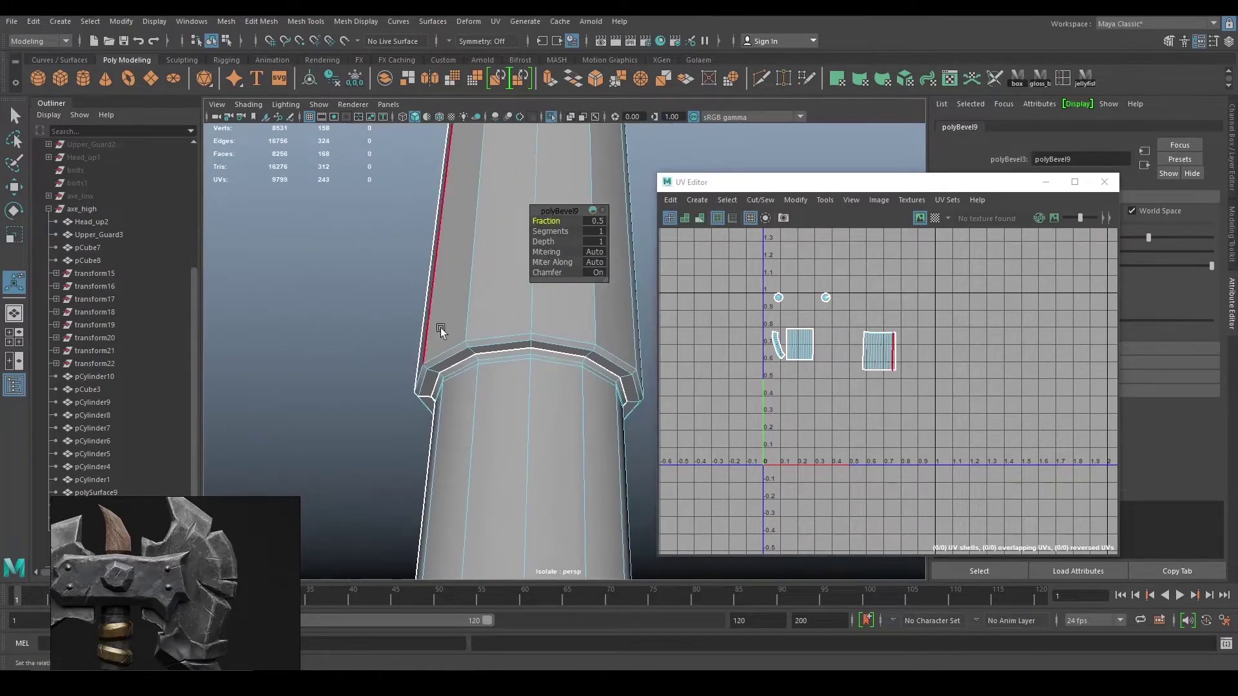
alt+right_drag(574, 336, 517, 316)
alt+middle_drag(517, 316, 490, 303)
key(ctrl+s)
alt+right_drag(436, 277, 553, 398)
alt+drag(552, 398, 556, 370)
key(ctrl+y)
alt+right_drag(445, 322, 547, 414)
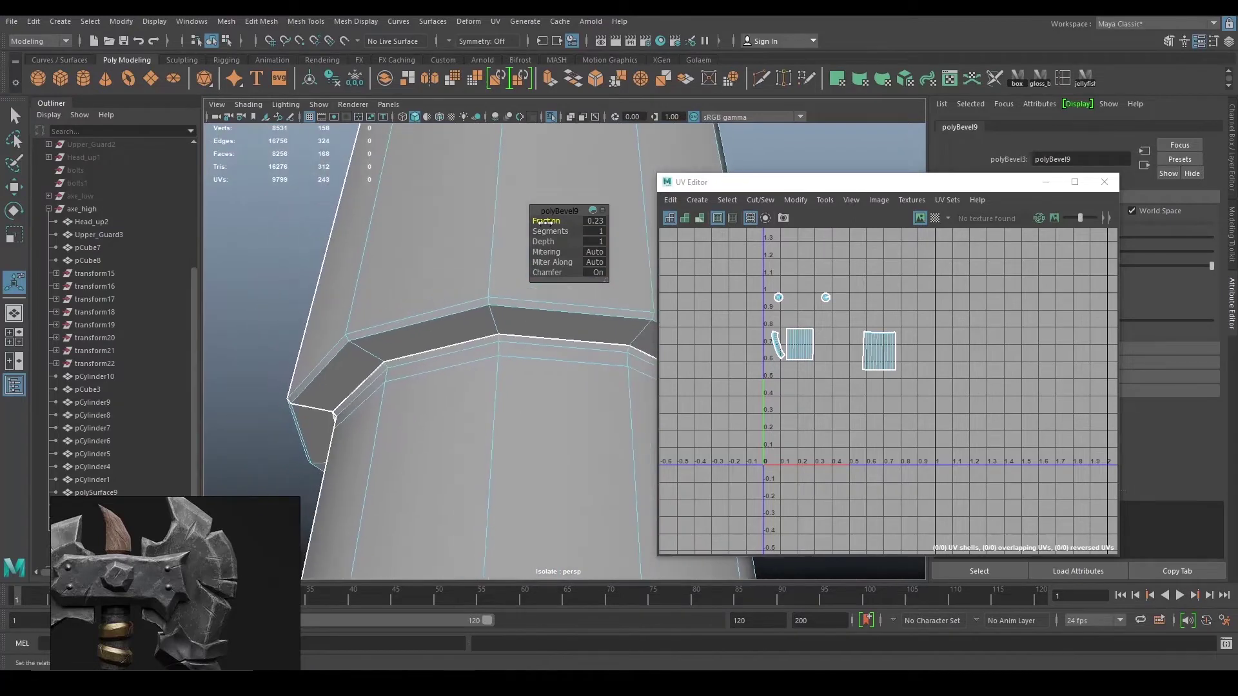
alt+right_drag(556, 303, 445, 338)
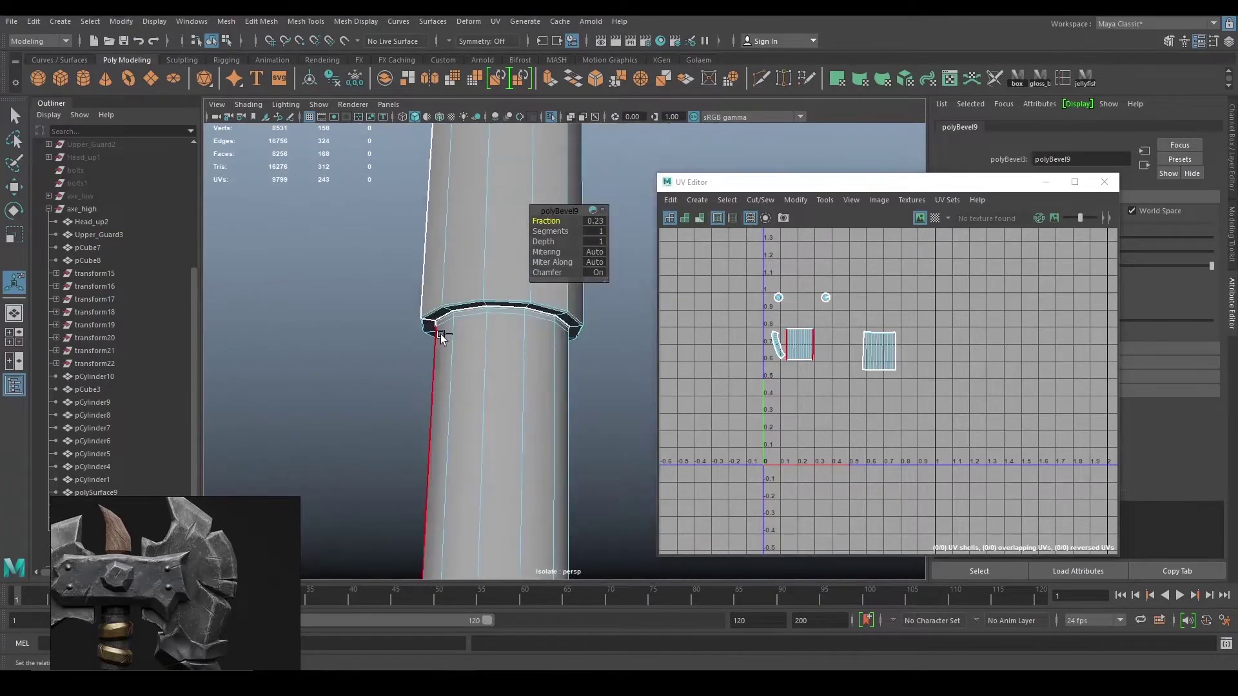
key(ctrl+z)
key(ctrl+z)
- Add another edge loop at the handle's step to the selection, bevel all selected loops and adjust the bevel settings
alt+drag(501, 354, 574, 413)
alt+right_drag(573, 413, 550, 413)
alt+drag(549, 412, 558, 224)
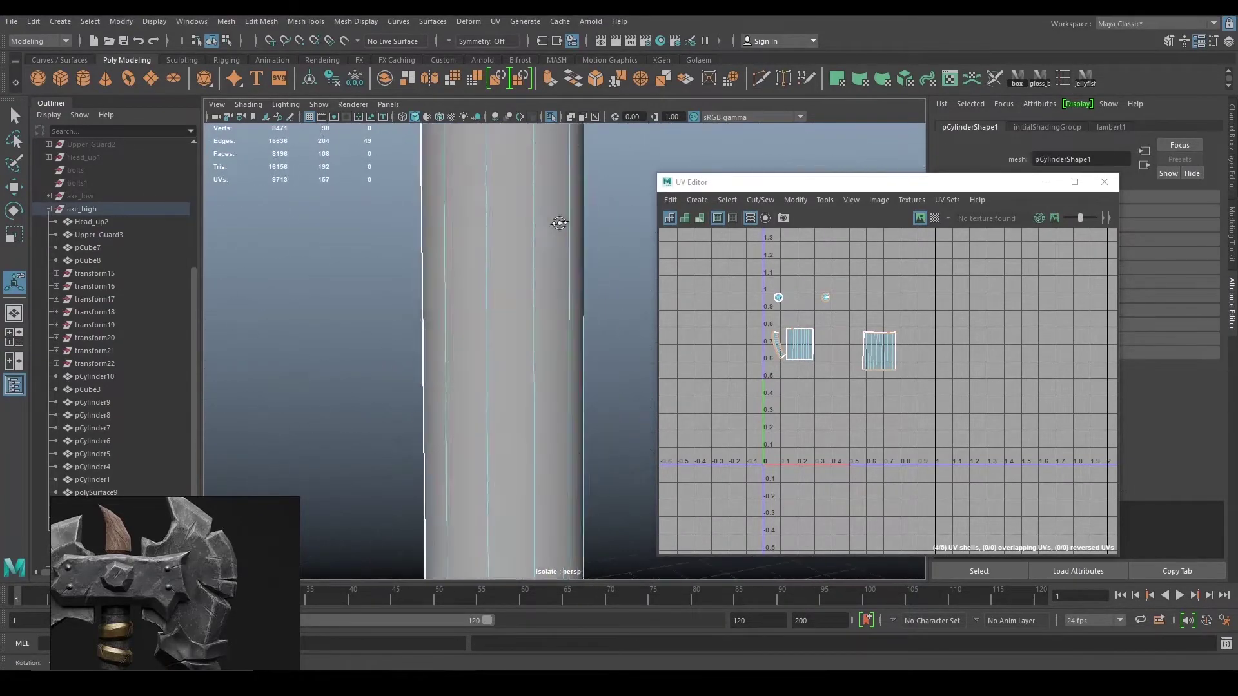
alt+middle_drag(559, 223, 528, 370)
alt+right_drag(529, 370, 443, 344)
mouse_move(532, 369)
alt+right_down()
mouse_move(455, 277)
mouse_move(528, 392)
alt+right_up()
shift+double_click(528, 391)
alt+middle_drag(528, 392, 538, 404)
alt+drag(538, 404, 545, 381)
shift+right_drag(525, 342, 609, 339)
alt+drag(560, 352, 551, 299)
alt+middle_drag(552, 300, 538, 405)
alt+right_drag(538, 404, 584, 405)
alt+middle_drag(512, 396, 555, 404)
alt+right_drag(555, 404, 568, 405)
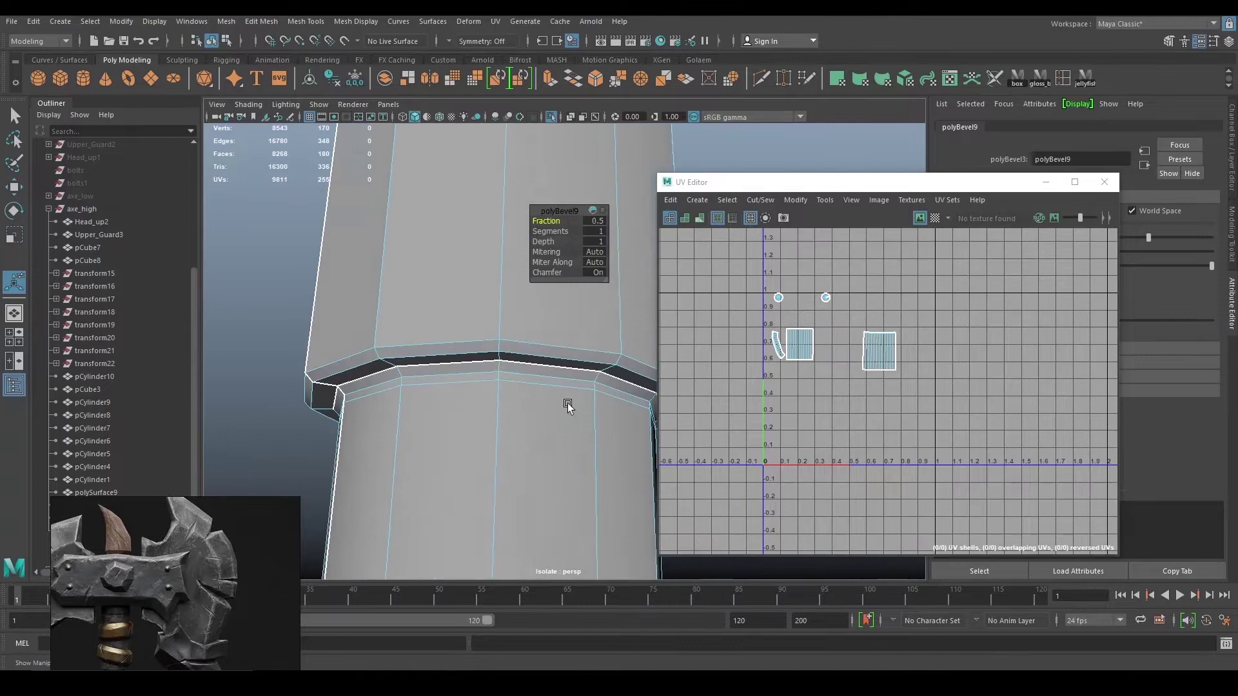
mouse_move(547, 223)
mouse_down()
mouse_move(531, 221)
mouse_move(554, 235)
mouse_up()
- Return to object mode and smooth the bevelled handle cylinder
key(w)
alt+right_drag(561, 323, 526, 317)
right_drag(525, 315, 560, 295)
mouse_move(548, 284)
alt+right_down()
mouse_move(521, 255)
mouse_move(525, 287)
alt+right_up()
alt+right_drag(612, 316, 591, 294)
key(w)
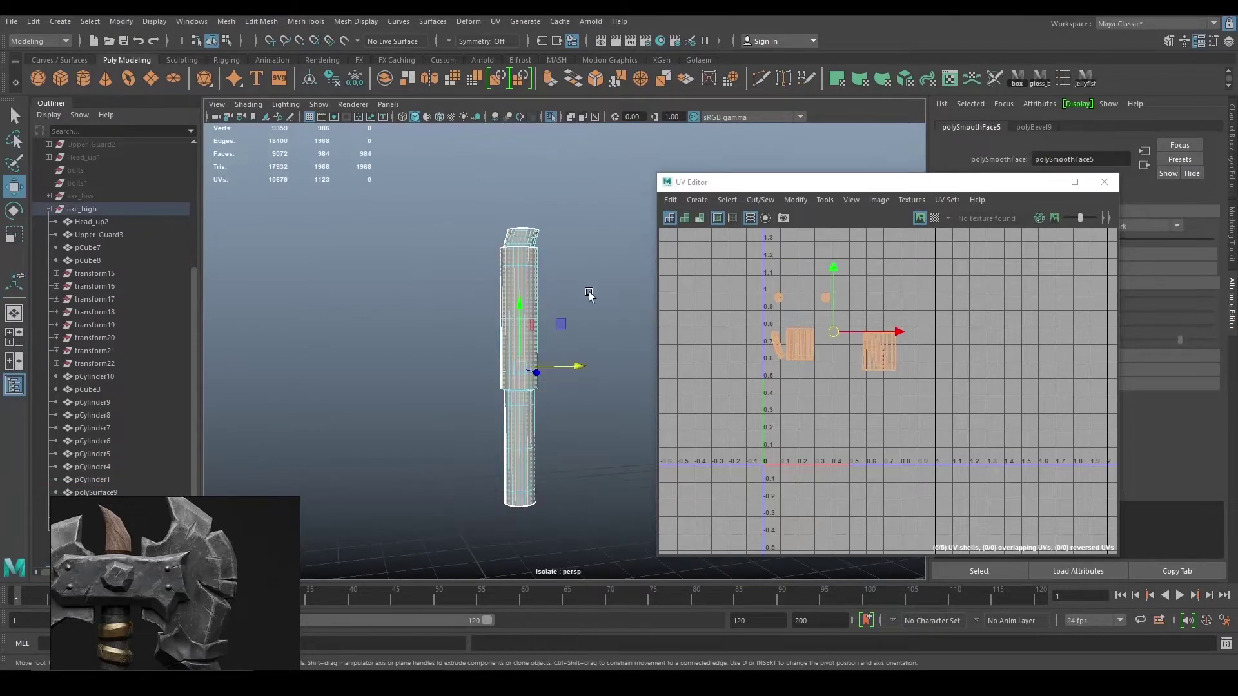
- Bring the whole axe back into view with nothing selected and save the scene
key(ctrl+1)
click(525, 257)
alt+right_drag(525, 258, 560, 258)
alt+middle_drag(549, 251, 568, 432)
alt+right_drag(568, 432, 501, 344)
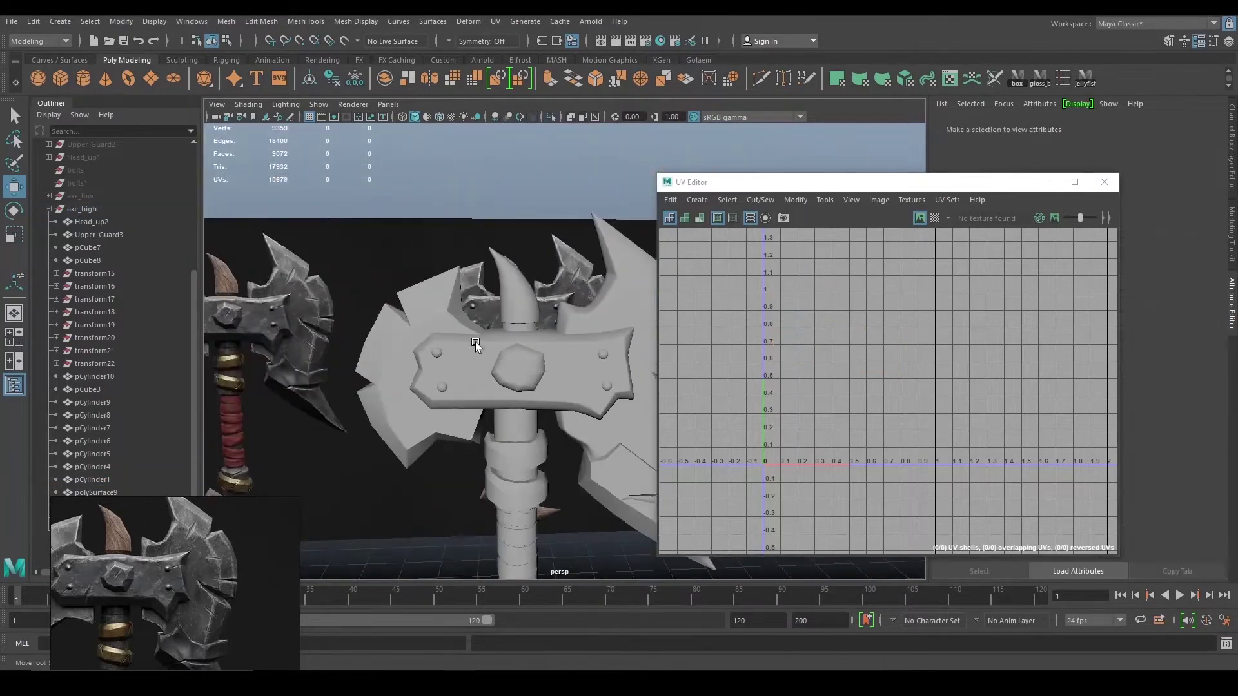
click(11, 25)
click(39, 66)
- Check the spike and the smoothed handle cylinder in the unsmoothed display against the rest of the axe
alt+drag(545, 283, 474, 222)
alt+right_drag(473, 223, 486, 279)
click(506, 237)
key(1)
key(1)
alt+drag(486, 279, 495, 287)
mouse_move(495, 287)
alt+right_down()
mouse_move(528, 250)
mouse_move(483, 271)
alt+right_up()
alt+middle_drag(503, 361, 496, 277)
click(497, 290)
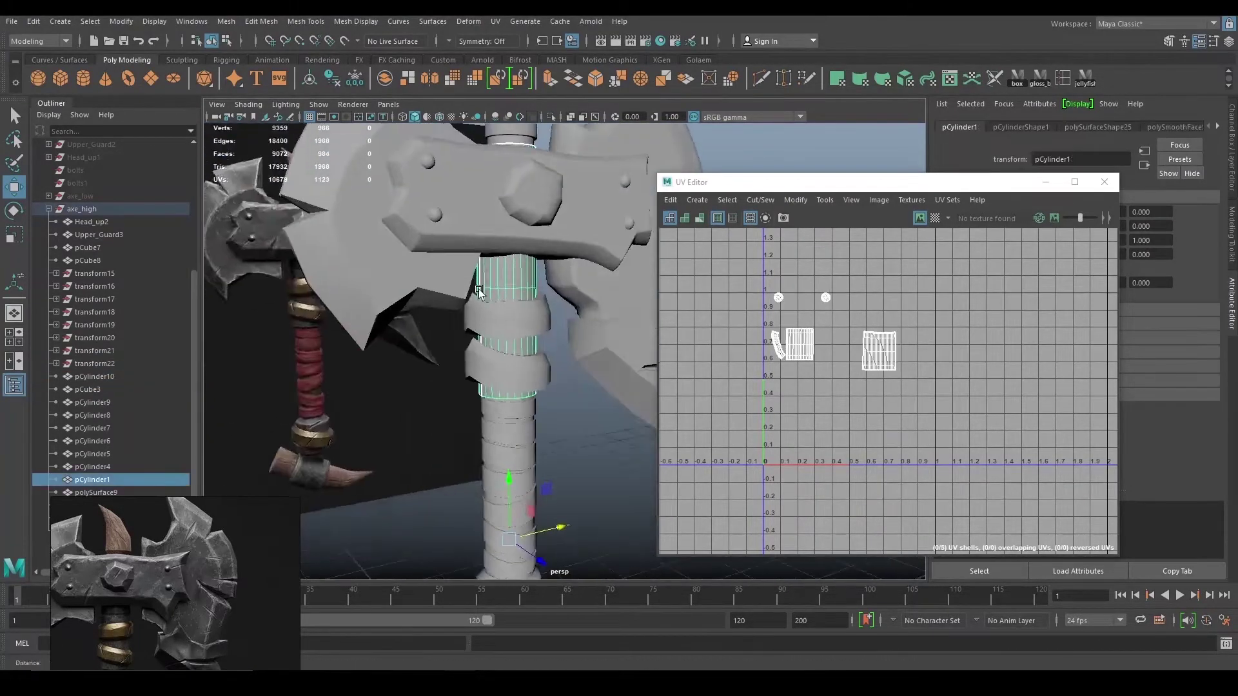
- Smooth the upper ring on the handle below the guard and check it in smooth display
alt+drag(477, 290, 419, 348)
alt+right_drag(419, 348, 451, 361)
click(453, 363)
key(3)
click(515, 338)
alt+drag(516, 339, 536, 323)
alt+right_drag(536, 323, 535, 398)
click(537, 395)
key(1)
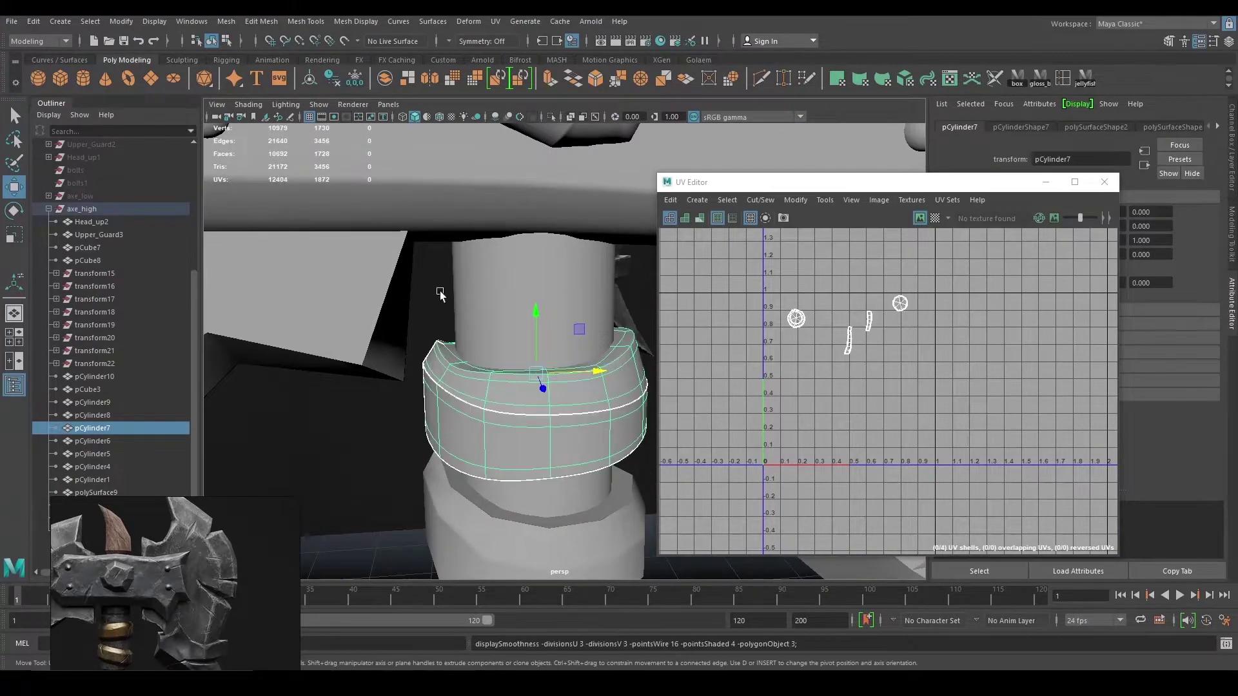
key(1)
- Compare the upper ring's smooth preview with its mesh and reduce it to a single one-division smooth
alt+right_drag(515, 390, 492, 376)
alt+drag(492, 376, 516, 387)
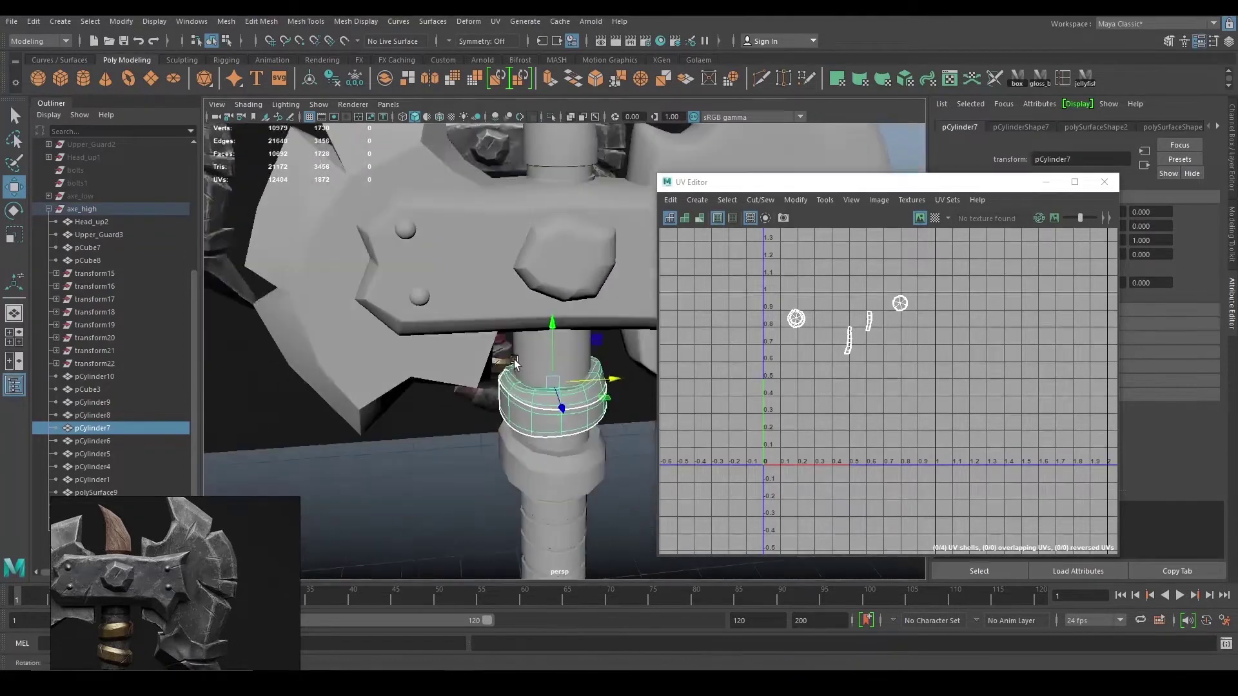
alt+right_drag(515, 387, 535, 399)
alt+middle_drag(535, 400, 546, 377)
alt+right_drag(546, 377, 581, 393)
mouse_move(581, 393)
alt+mouse_down()
mouse_move(552, 376)
mouse_move(563, 387)
alt+mouse_up()
key(3)
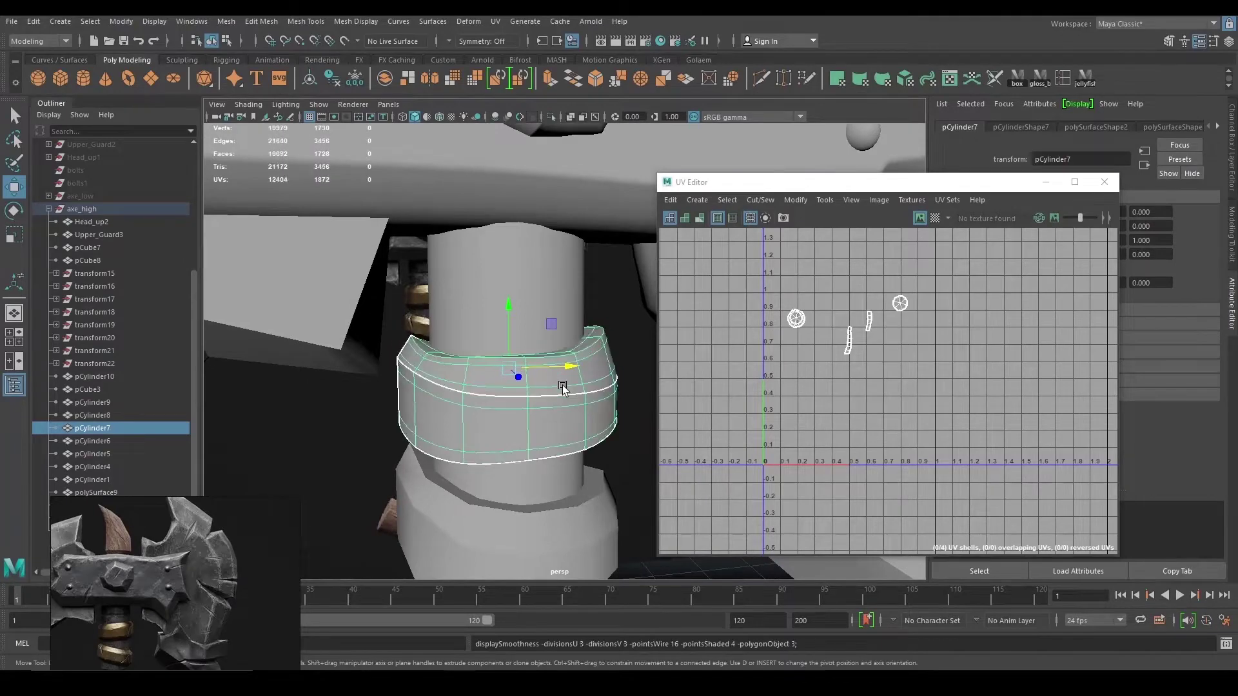
alt+right_drag(563, 386, 502, 417)
alt+right_drag(554, 374, 494, 342)
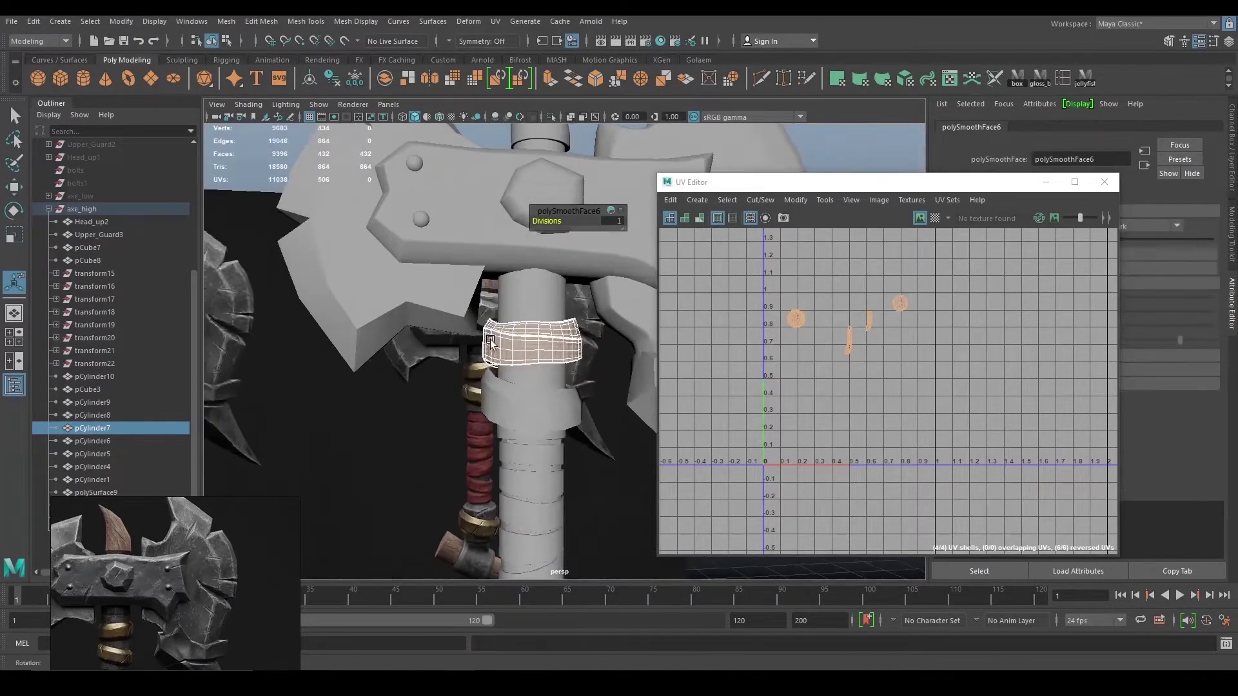
alt+drag(493, 342, 524, 345)
- Smooth the second ring on the handle, directly below the upper ring
click(534, 388)
alt+right_drag(533, 388, 643, 450)
key(g)
mouse_move(501, 384)
alt+right_down()
mouse_move(486, 292)
mouse_move(553, 479)
mouse_move(503, 371)
alt+right_up()
click(486, 300)
- Preview the grip wrap in smooth display, return it to unsmoothed display, and smooth its mesh with one division
click(503, 363)
alt+drag(503, 362, 568, 363)
key(3)
key(1)
alt+right_drag(566, 361, 541, 412)
alt+right_drag(542, 411, 526, 393)
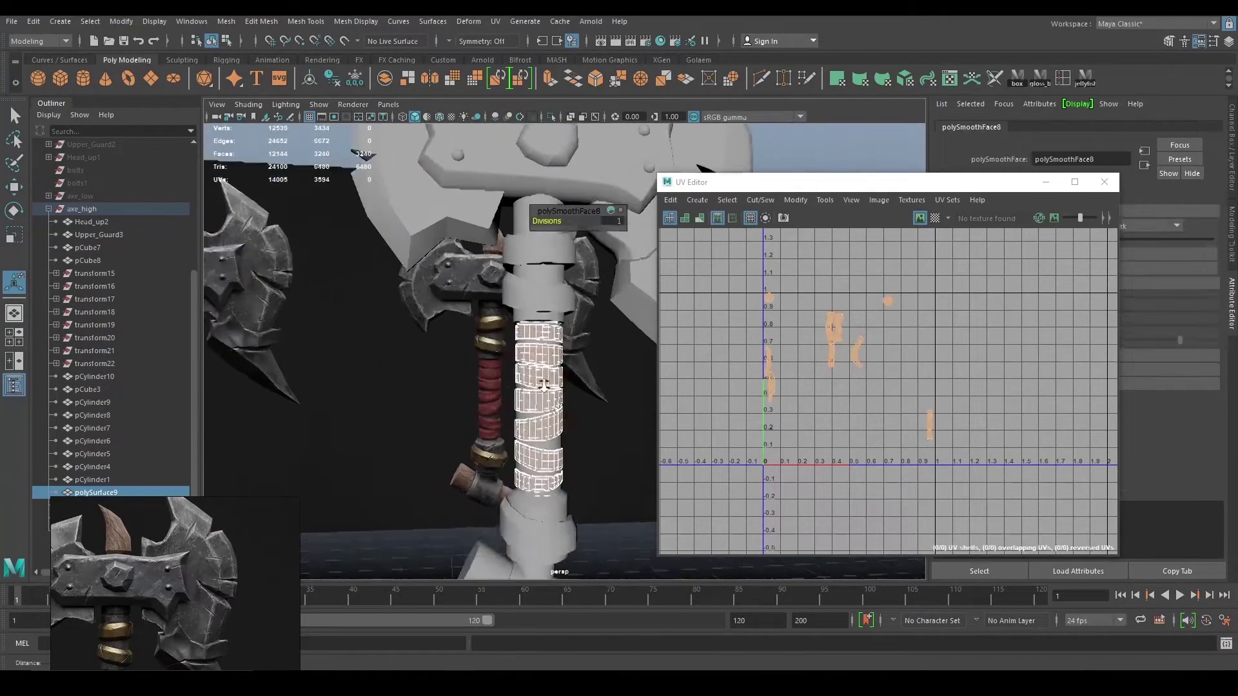
alt+middle_drag(525, 393, 490, 322)
alt+right_drag(490, 322, 523, 392)
- Smooth the two rings at the lower end of the handle, above the pommel
click(522, 394)
key(g)
alt+middle_drag(522, 401, 524, 316)
click(542, 404)
key(g)
- Preview the pommel in smooth display and return it to the unsmoothed display
alt+right_drag(541, 404, 484, 404)
alt+middle_drag(484, 404, 482, 340)
click(489, 377)
key(3)
key(1)
- Isolate the short handle section between the lower rings and the pommel, preview it smoothed, restore the full view, and smooth its mesh
scroll(490, 377, down, 2)
click(532, 372)
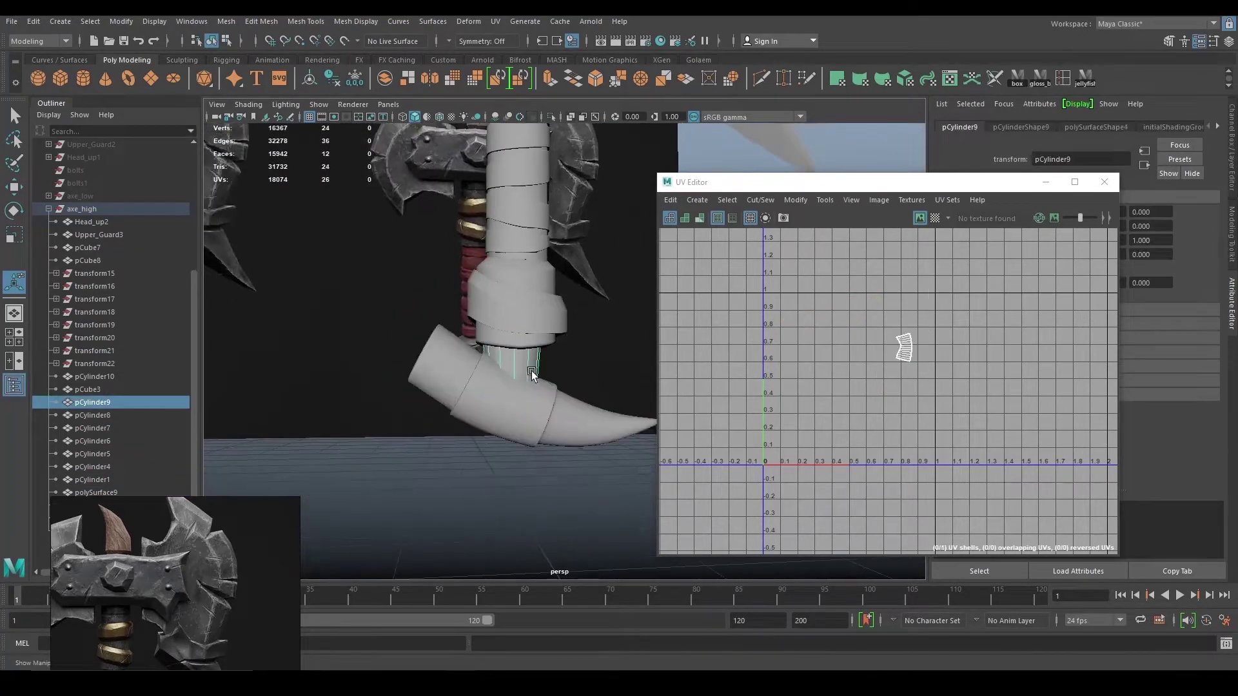
key(ctrl+1)
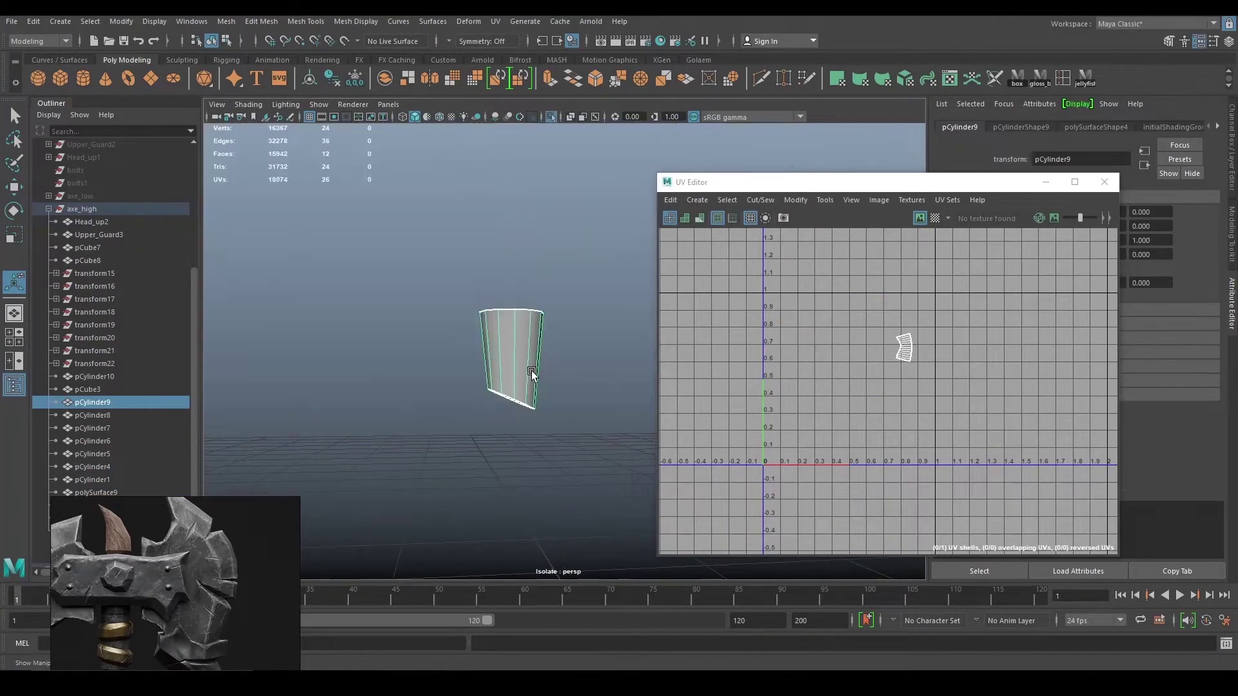
alt+drag(533, 373, 527, 381)
key(3)
key(1)
key(ctrl+1)
alt+middle_drag(527, 382, 539, 398)
alt+drag(539, 398, 534, 380)
mouse_move(534, 381)
shift+right_down()
mouse_move(578, 390)
mouse_move(536, 379)
shift+right_up()
shift+right_drag(536, 379, 568, 303)
- Hide the axe_high group, then show and select the axe_low group
key(w)
alt+drag(567, 303, 606, 303)
click(146, 209)
key(h)
click(123, 196)
key(h)
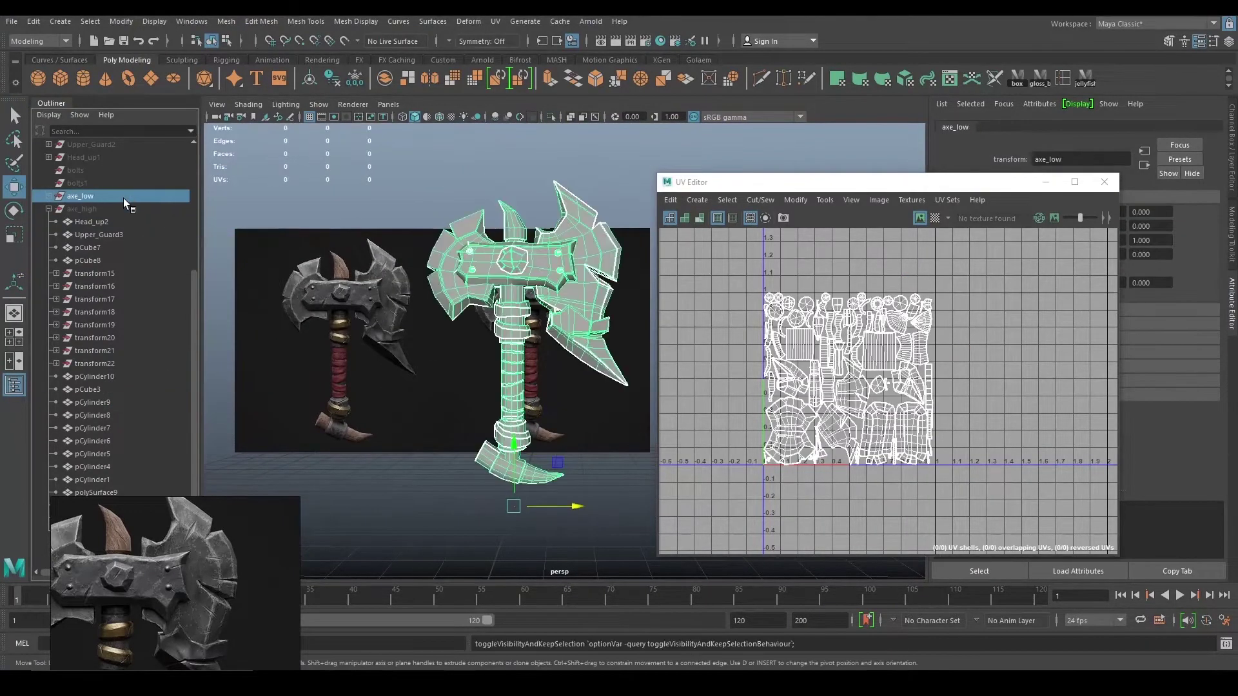
click(437, 307)
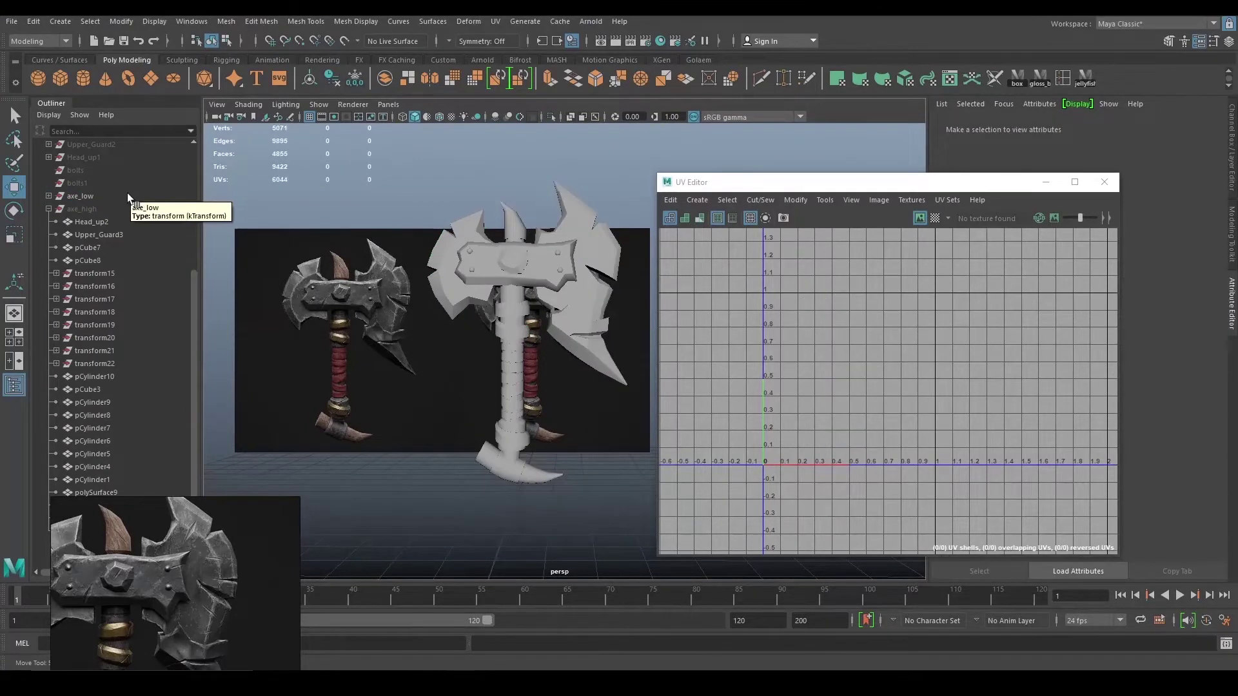
click(126, 193)
click(369, 267)
click(111, 195)
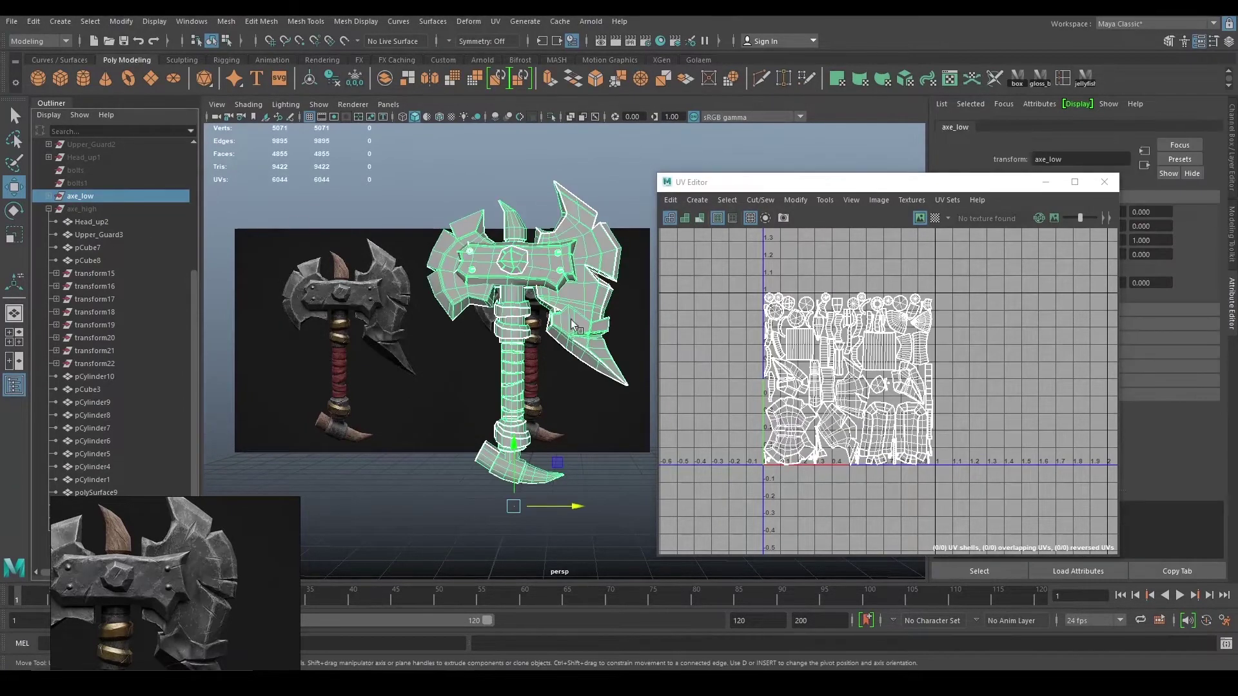
- Freeze the transformations and delete the construction history of the axe_low group, undoing the attempt to centre its pivot
alt+drag(560, 329, 577, 328)
scroll(559, 329, down, 2)
click(450, 177)
drag(401, 174, 610, 497)
click(356, 81)
click(333, 80)
click(378, 284)
click(116, 195)
click(354, 80)
click(333, 78)
click(308, 78)
key(ctrl+z)
click(356, 80)
click(333, 78)
- Turn on the UV checker map and view it across all parts of the low-poly axe in object mode
scroll(481, 201, down, 2)
alt+drag(483, 203, 444, 230)
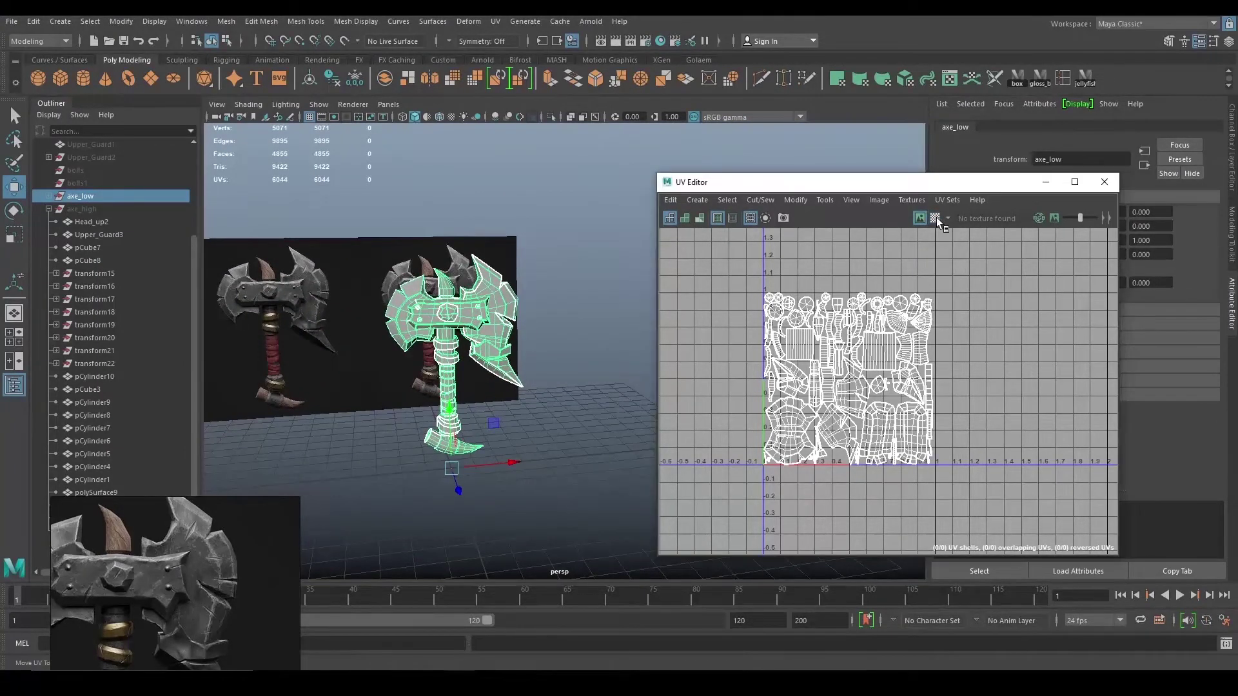
right_click(514, 234)
right_click(480, 292)
right_drag(479, 287, 543, 269)
drag(341, 213, 598, 535)
alt+drag(544, 351, 591, 265)
scroll(591, 265, down, 1)
click(591, 264)
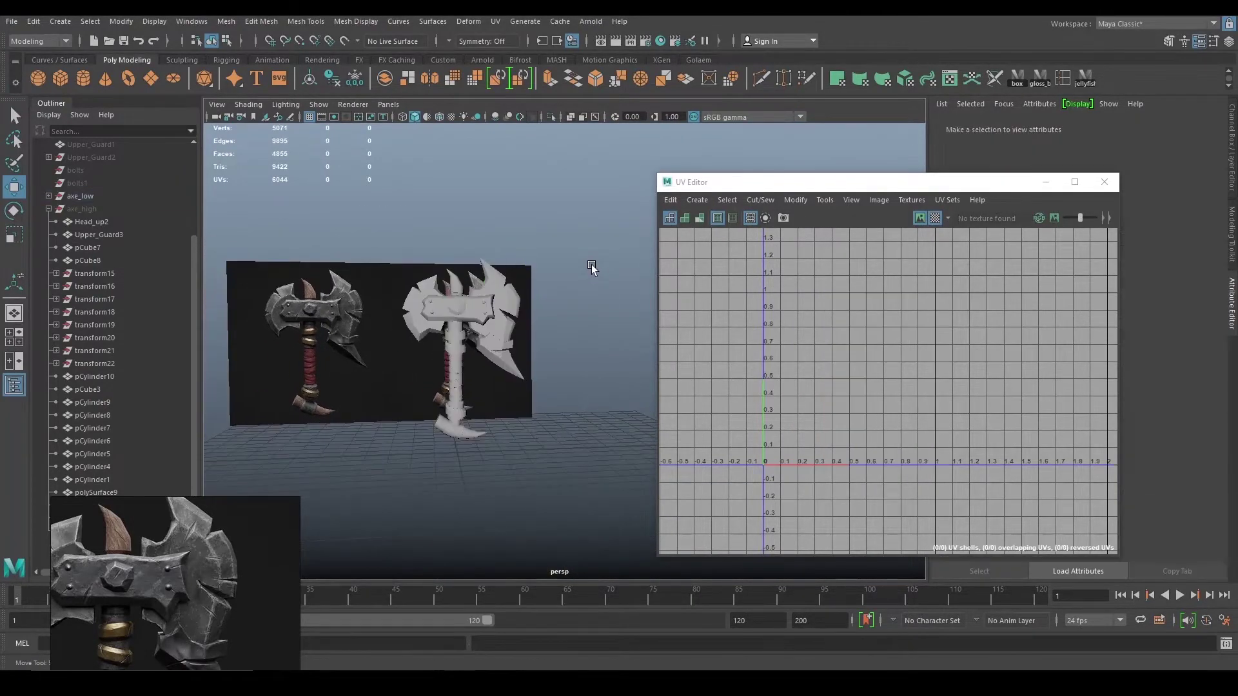
- Examine the low-poly axe head and its blade edges up close from several angles
scroll(442, 288, up, 4)
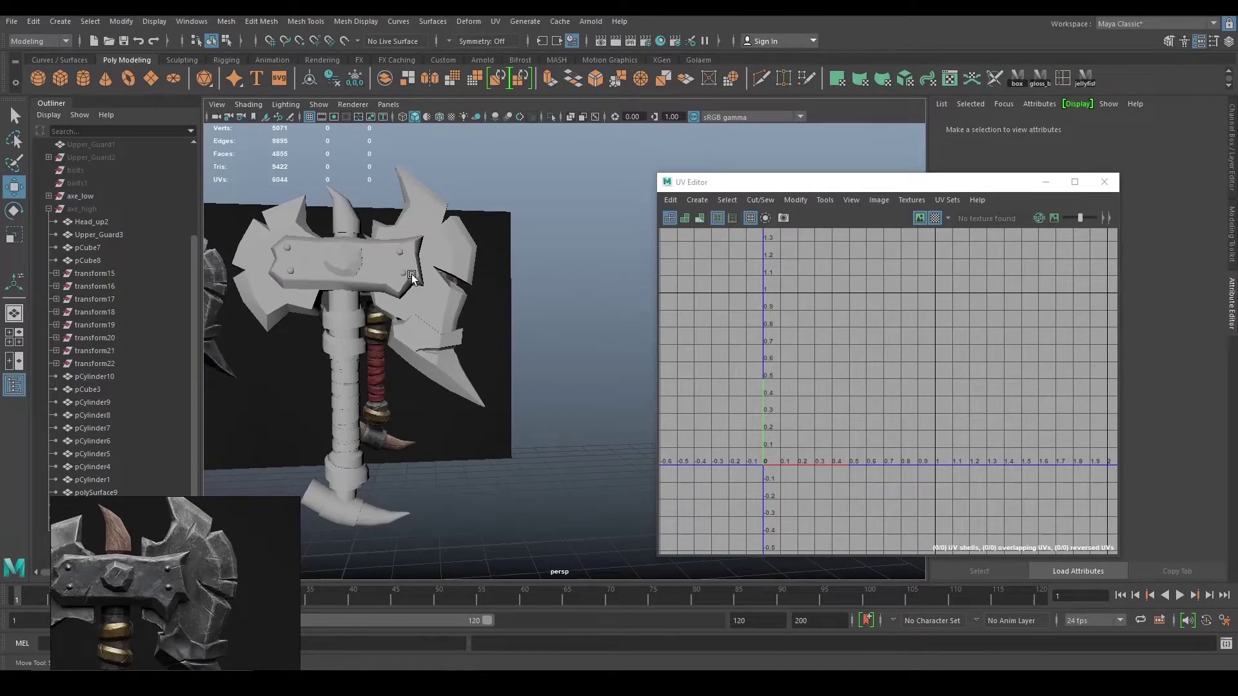
scroll(416, 277, up, 3)
scroll(443, 276, up, 3)
alt+middle_drag(442, 274, 550, 340)
scroll(550, 339, up, 3)
alt+drag(550, 339, 611, 386)
scroll(543, 286, up, 3)
scroll(478, 327, down, 8)
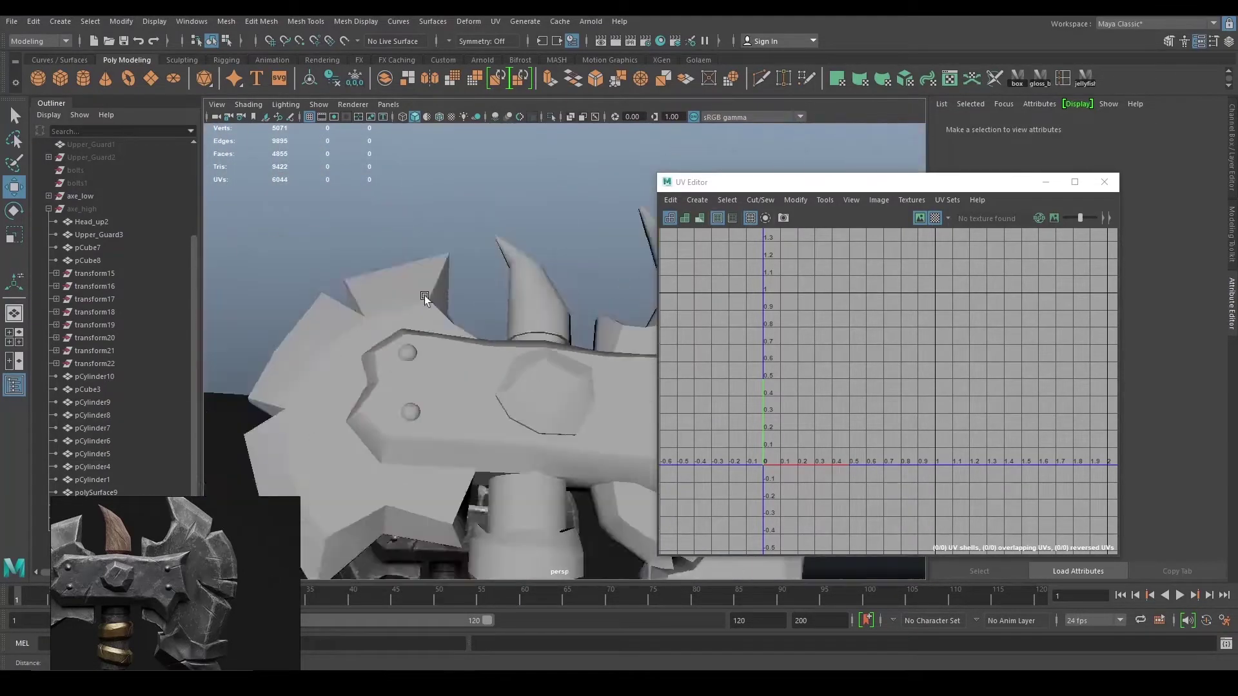
alt+drag(484, 276, 505, 343)
scroll(505, 343, down, 3)
mouse_move(462, 216)
alt+mouse_down()
mouse_move(426, 232)
mouse_move(466, 208)
mouse_move(454, 196)
mouse_move(458, 208)
alt+mouse_up()
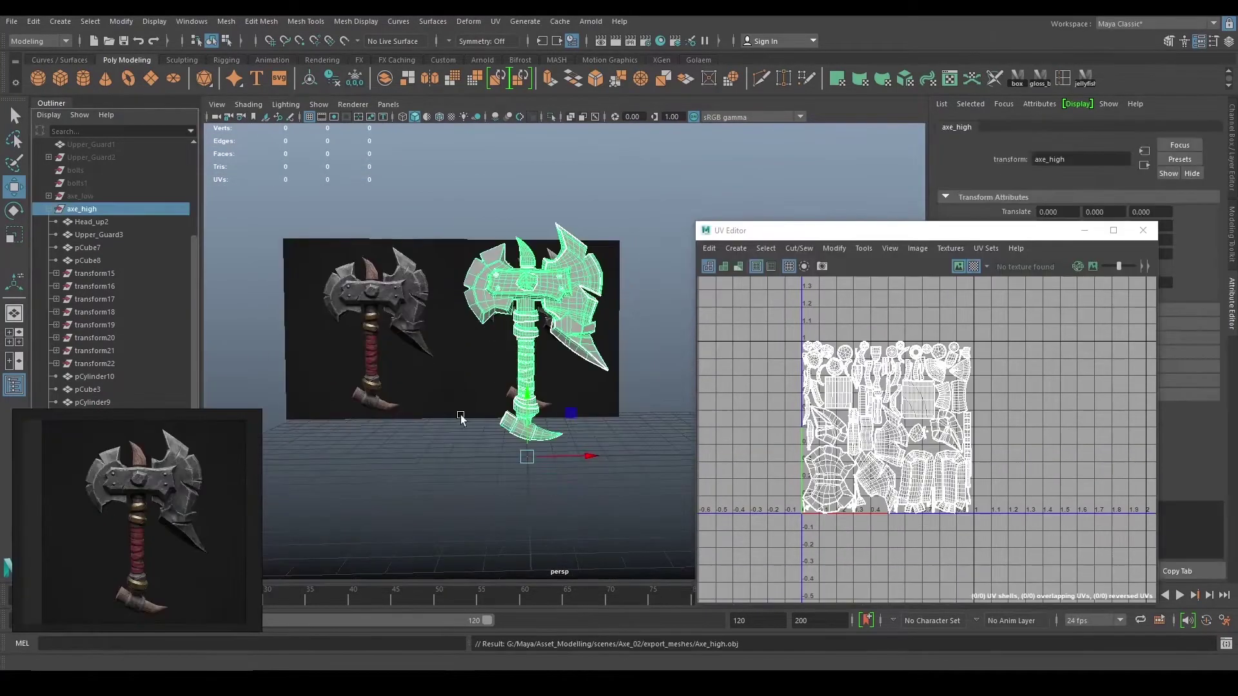
- Place the floating reference image beside the axe_high model and move the UV Editor window clear of the axe
scroll(609, 409, up, 5)
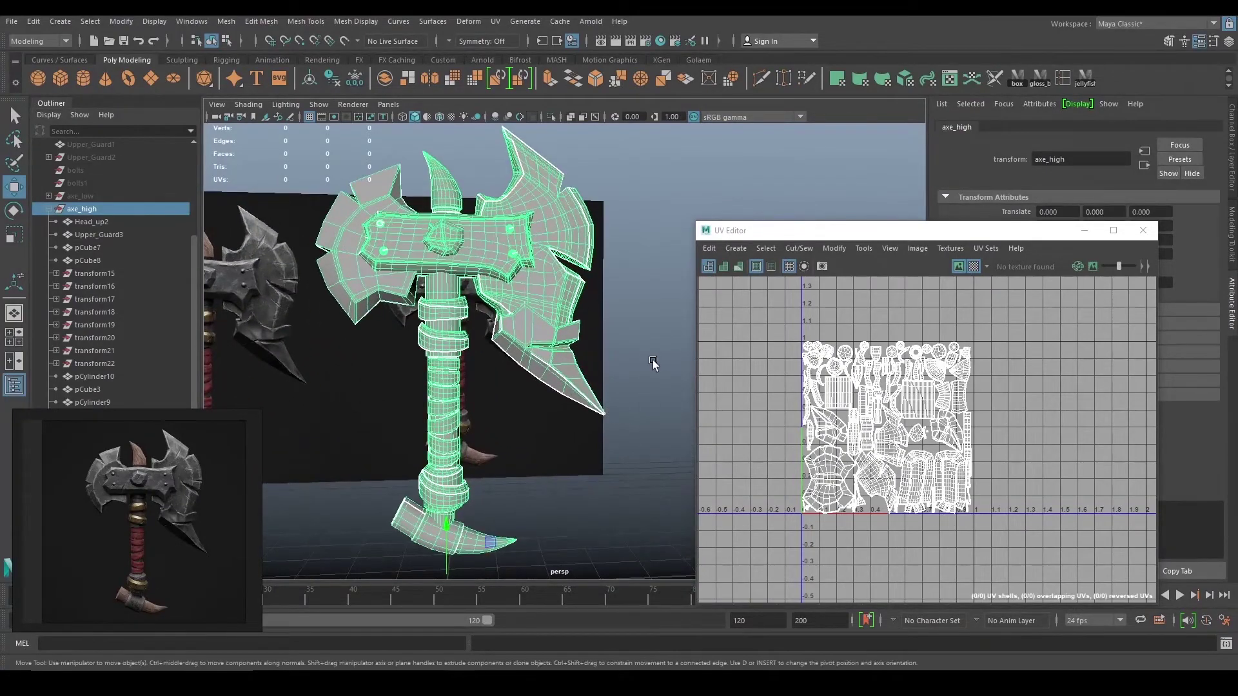
drag(149, 530, 505, 422)
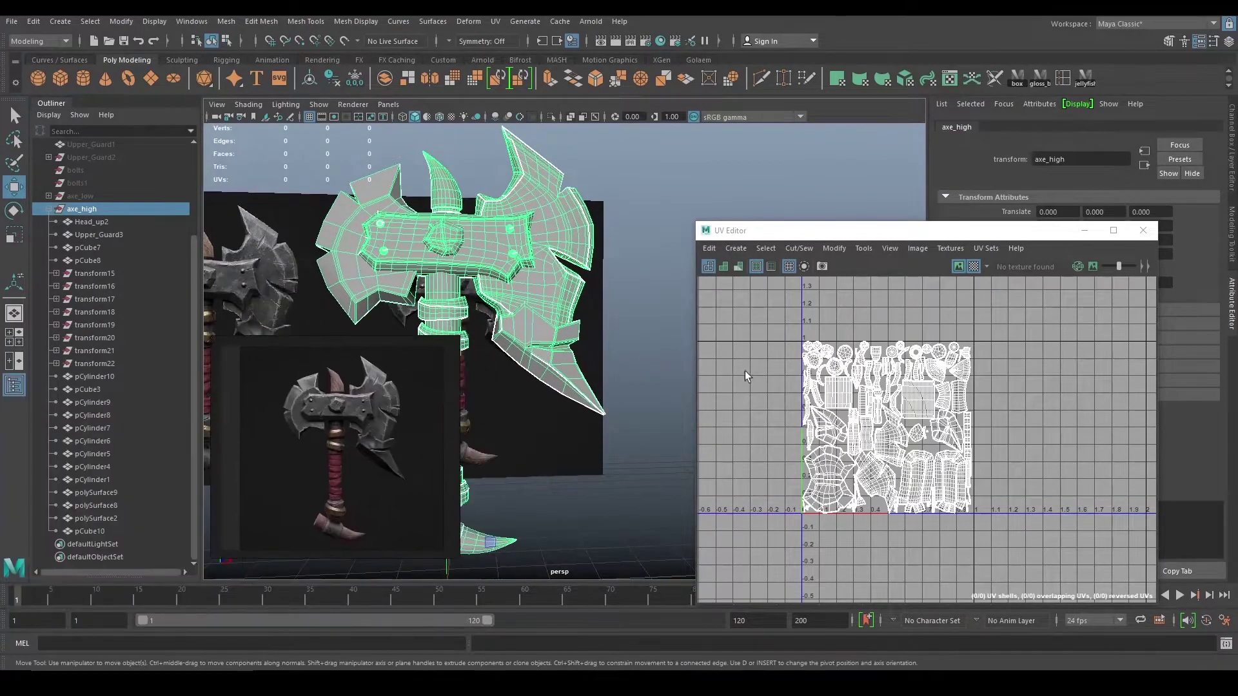
drag(942, 239, 1026, 189)
alt+drag(567, 258, 597, 265)
alt+middle_drag(597, 265, 675, 249)
alt+drag(675, 249, 648, 271)
scroll(670, 311, up, 2)
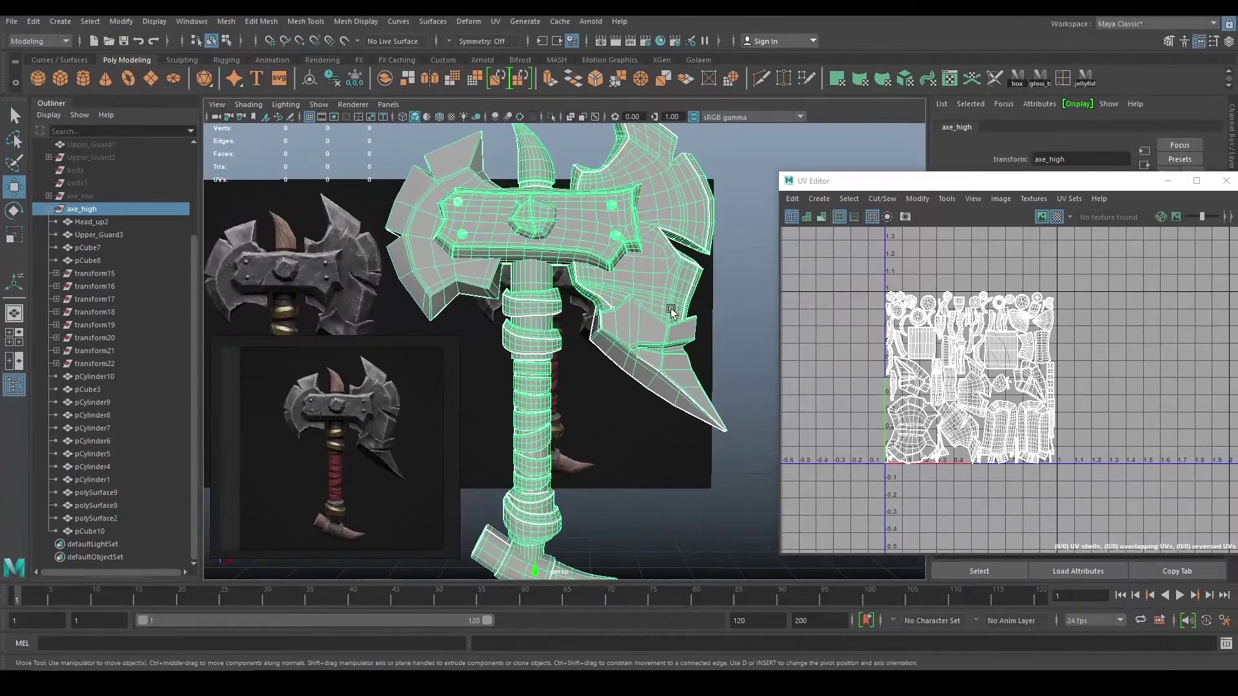
- Select the left blade of the high-poly axe and examine its checker pattern and shape against the reference
click(424, 263)
click(458, 321)
click(416, 261)
mouse_move(416, 262)
alt+mouse_down()
mouse_move(542, 319)
mouse_move(544, 298)
mouse_move(534, 302)
alt+mouse_up()
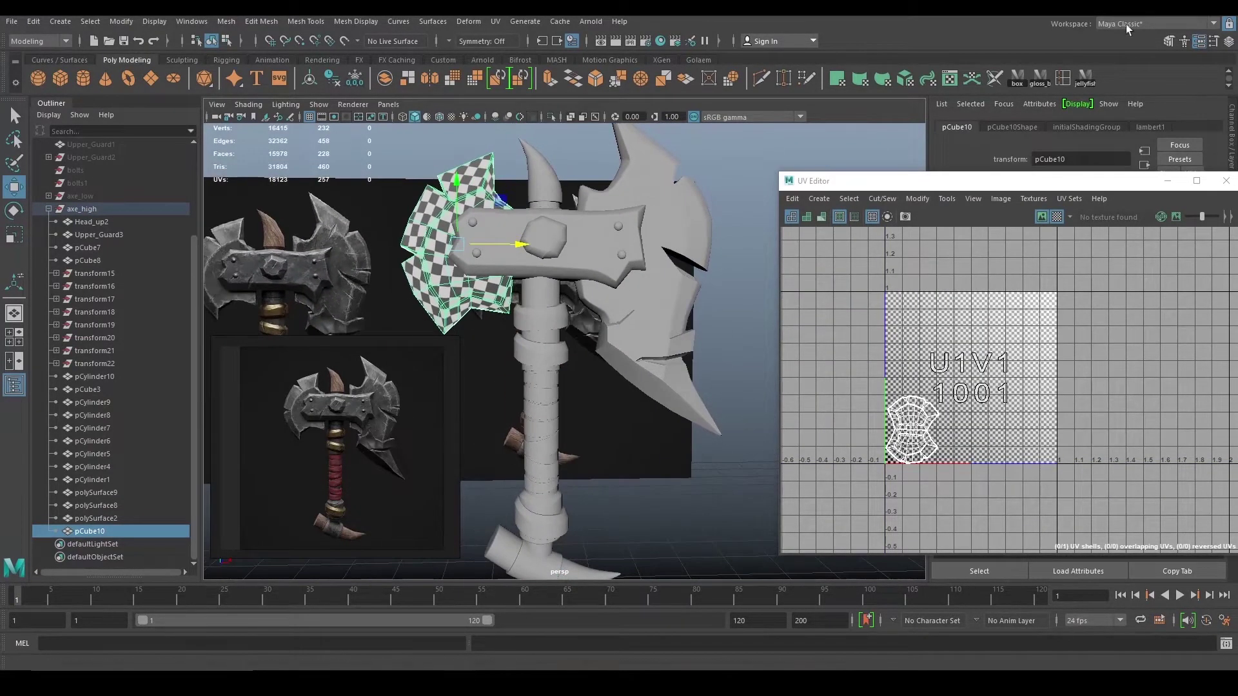
click(1149, 8)
alt+drag(590, 253, 553, 246)
scroll(553, 246, down, 1)
alt+middle_drag(517, 275, 503, 286)
click(1153, 9)
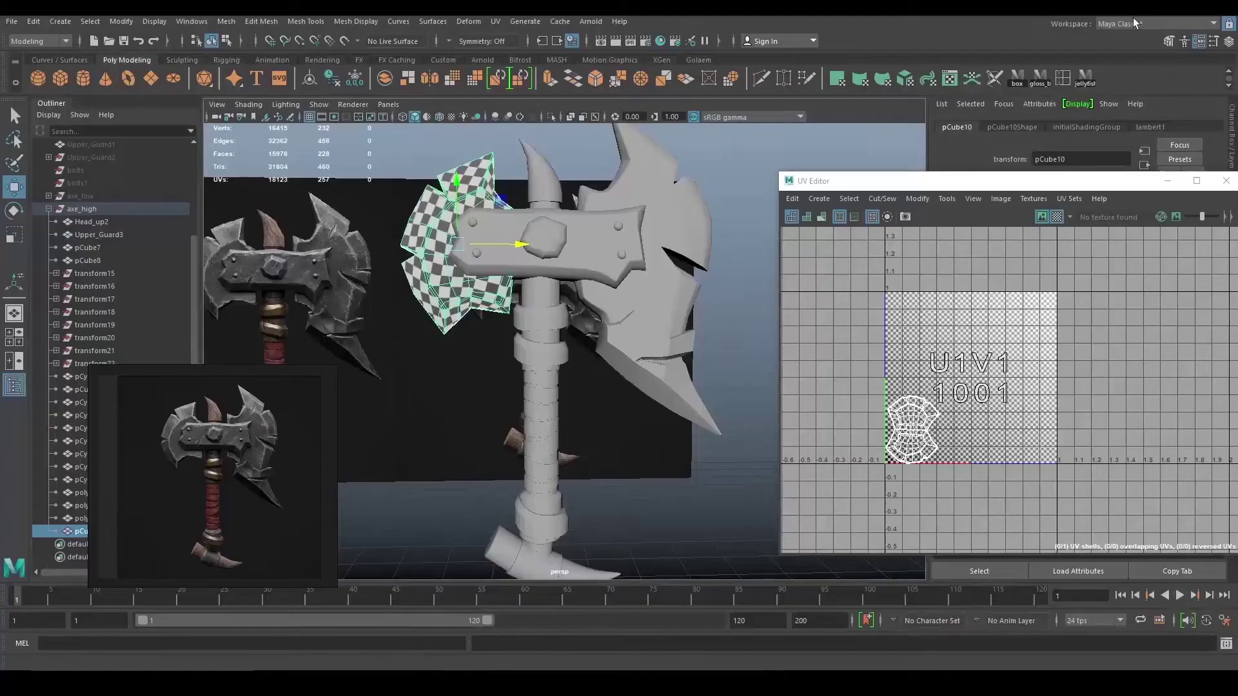
alt+drag(627, 285, 623, 281)
scroll(516, 322, up, 4)
alt+middle_drag(500, 316, 572, 393)
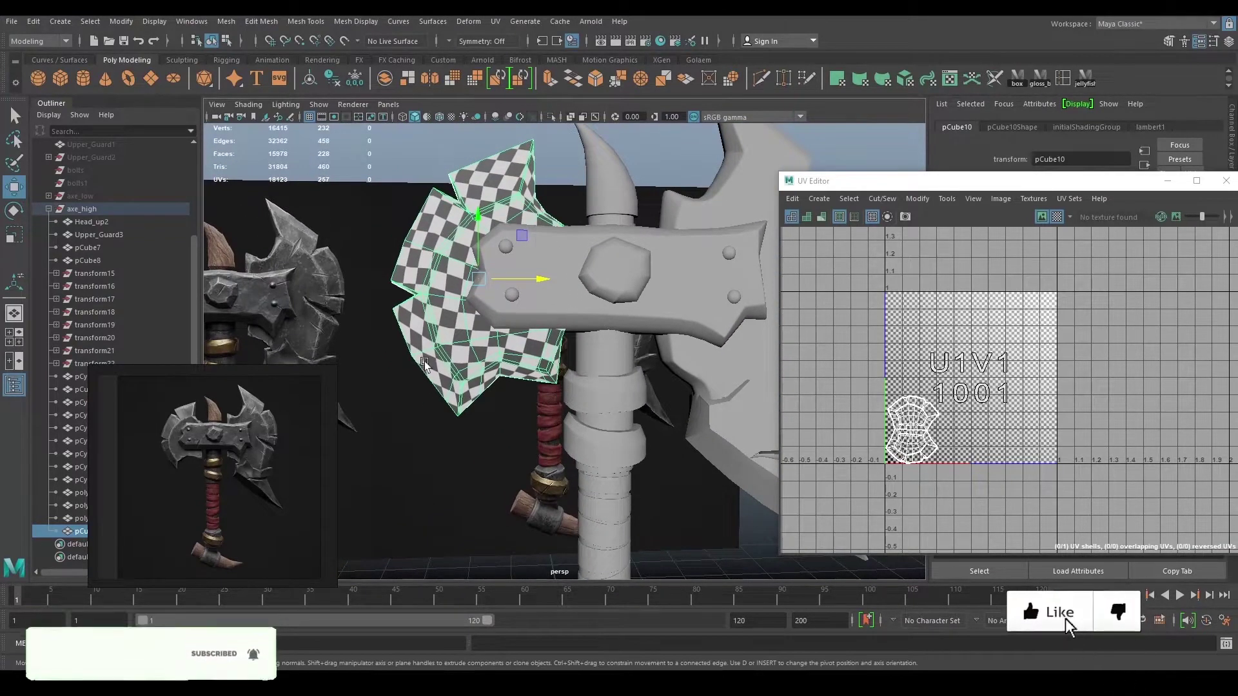
- Reposition the reference image below the axe head and smooth the left blade of the high-poly axe
right_drag(251, 428, 482, 580)
scroll(516, 496, down, 1)
scroll(421, 591, up, 3)
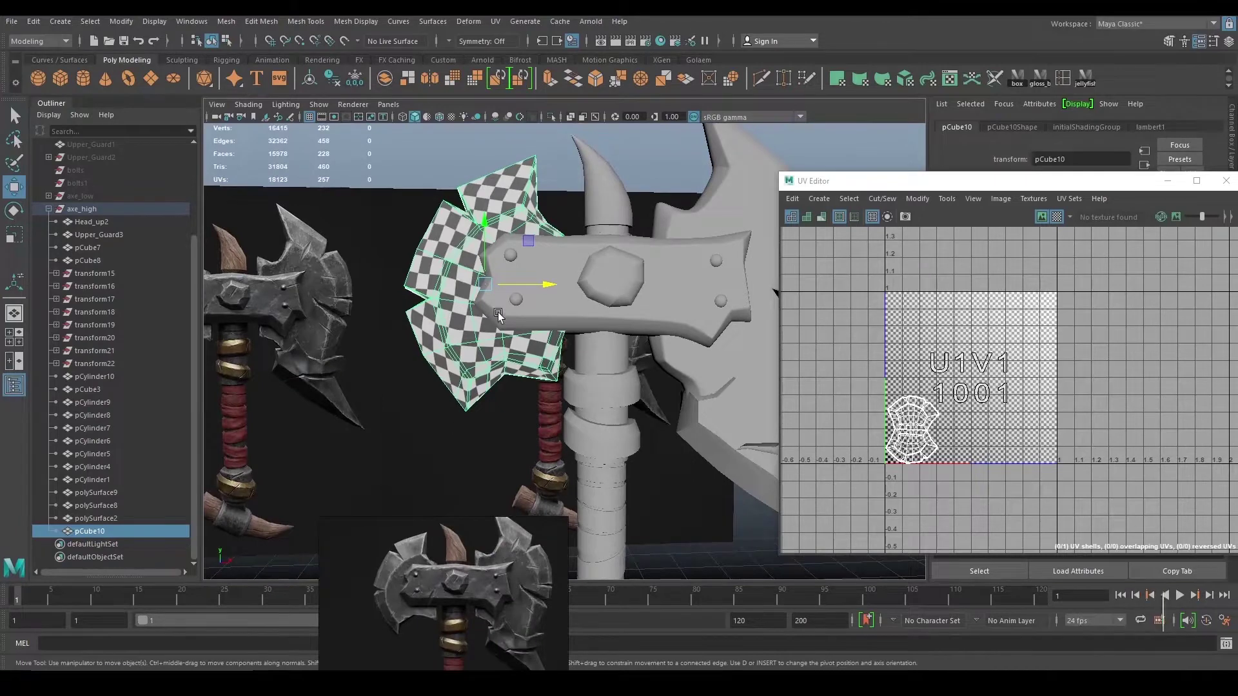
scroll(496, 316, up, 2)
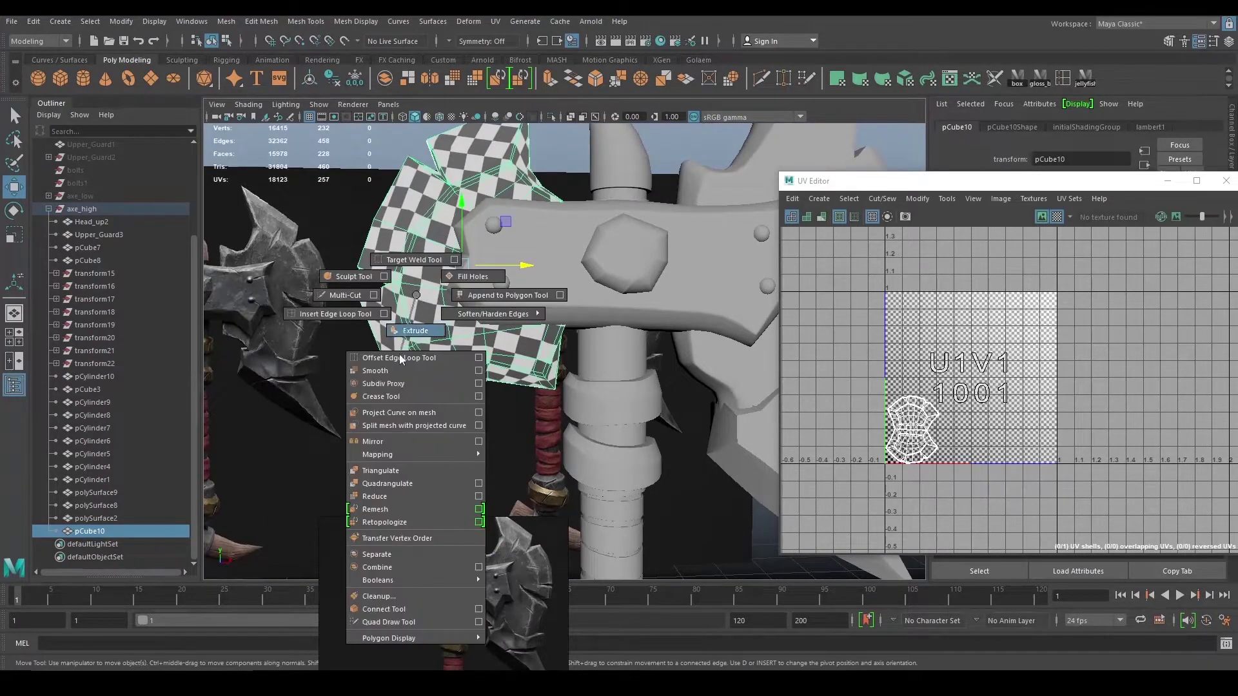
shift+right_drag(401, 355, 394, 371)
alt+right_drag(509, 359, 472, 353)
click(497, 370)
alt+middle_drag(713, 322, 606, 339)
alt+right_drag(607, 338, 570, 336)
alt+drag(570, 335, 539, 333)
- Repeat the Smooth operation on the right blade of the high-poly axe
click(655, 289)
alt+drag(655, 289, 658, 336)
alt+right_drag(657, 335, 390, 367)
alt+drag(521, 351, 555, 351)
alt+right_drag(555, 352, 661, 326)
alt+middle_drag(661, 326, 638, 321)
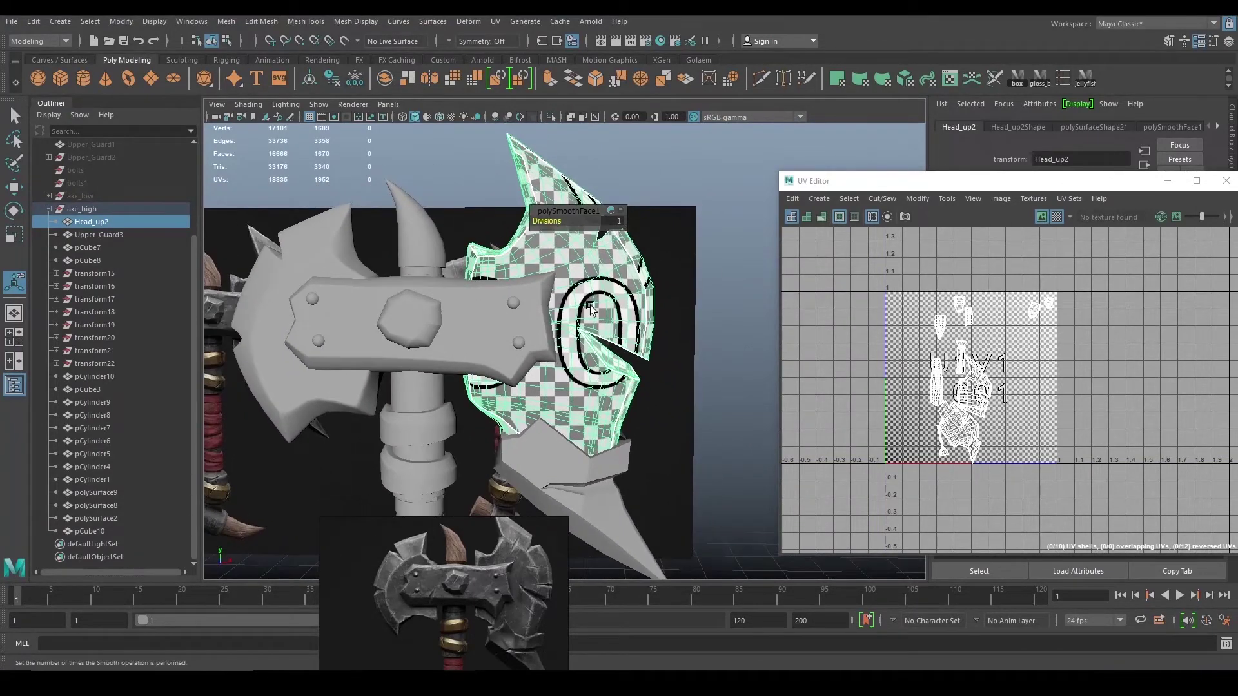
key(g)
click(600, 338)
alt+drag(600, 338, 629, 344)
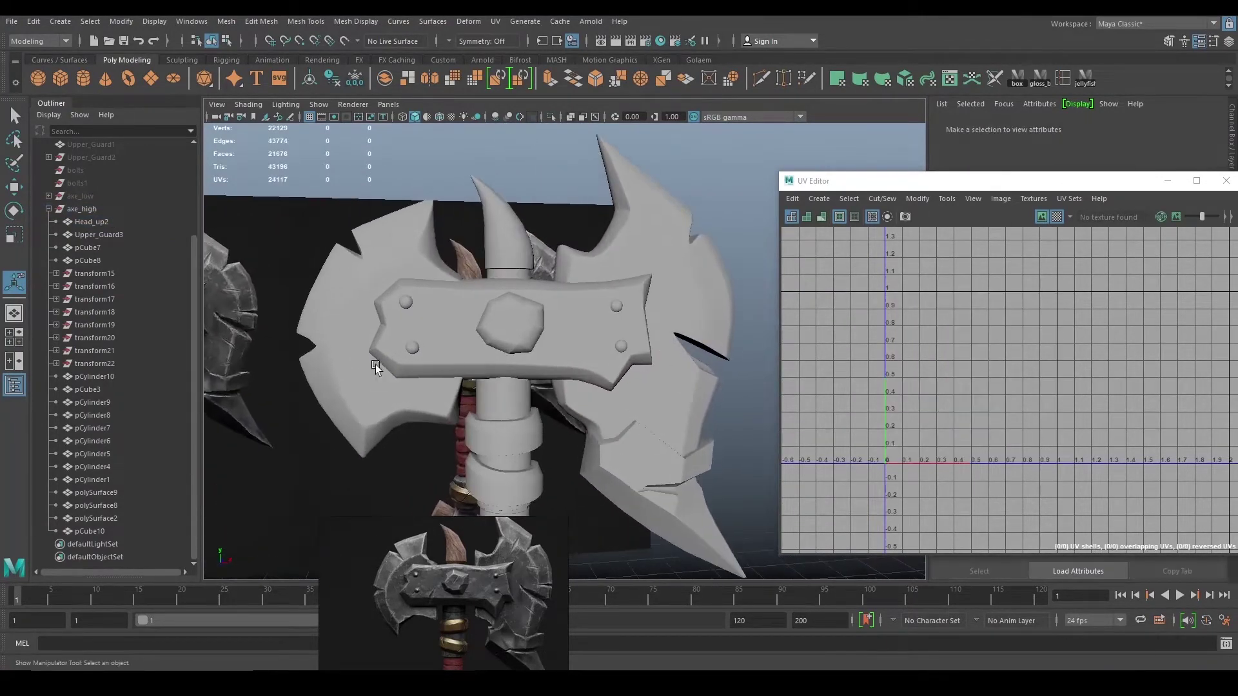
- Hide the axe_high group and bring the axe_low group back into view
click(361, 335)
alt+middle_drag(361, 336, 377, 334)
alt+right_drag(377, 334, 326, 240)
click(326, 240)
click(126, 210)
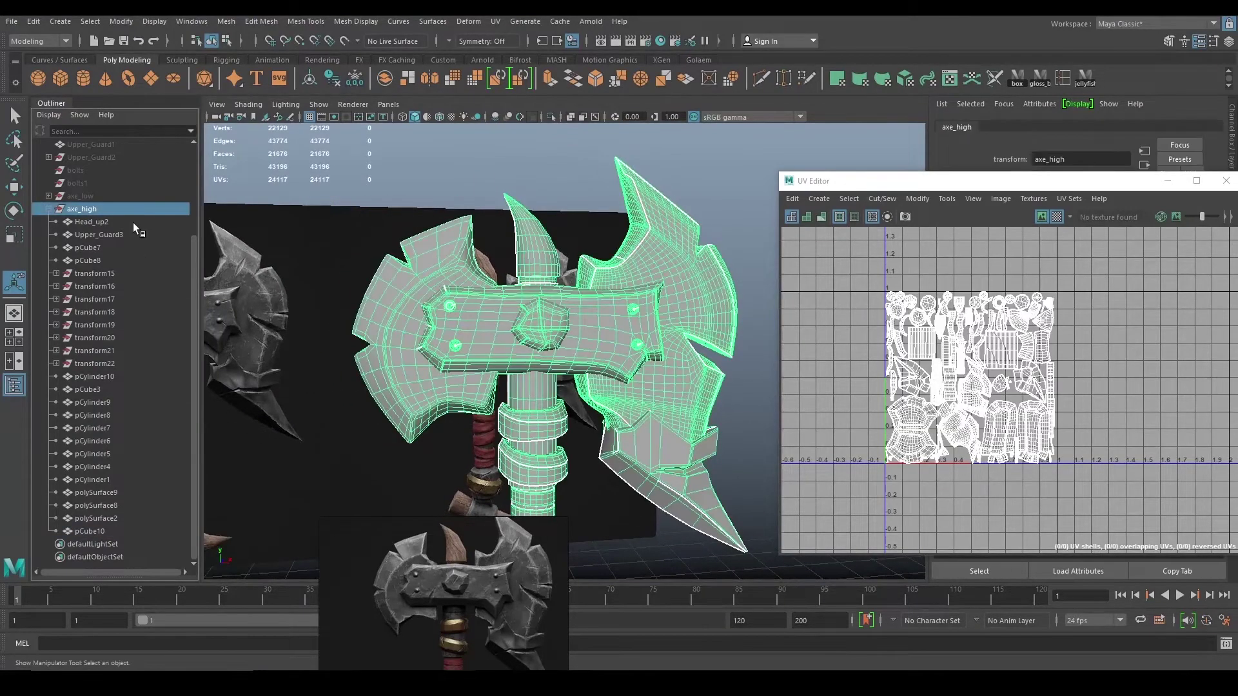
ctrl+click(98, 212)
scroll(102, 211, up, 3)
click(101, 314)
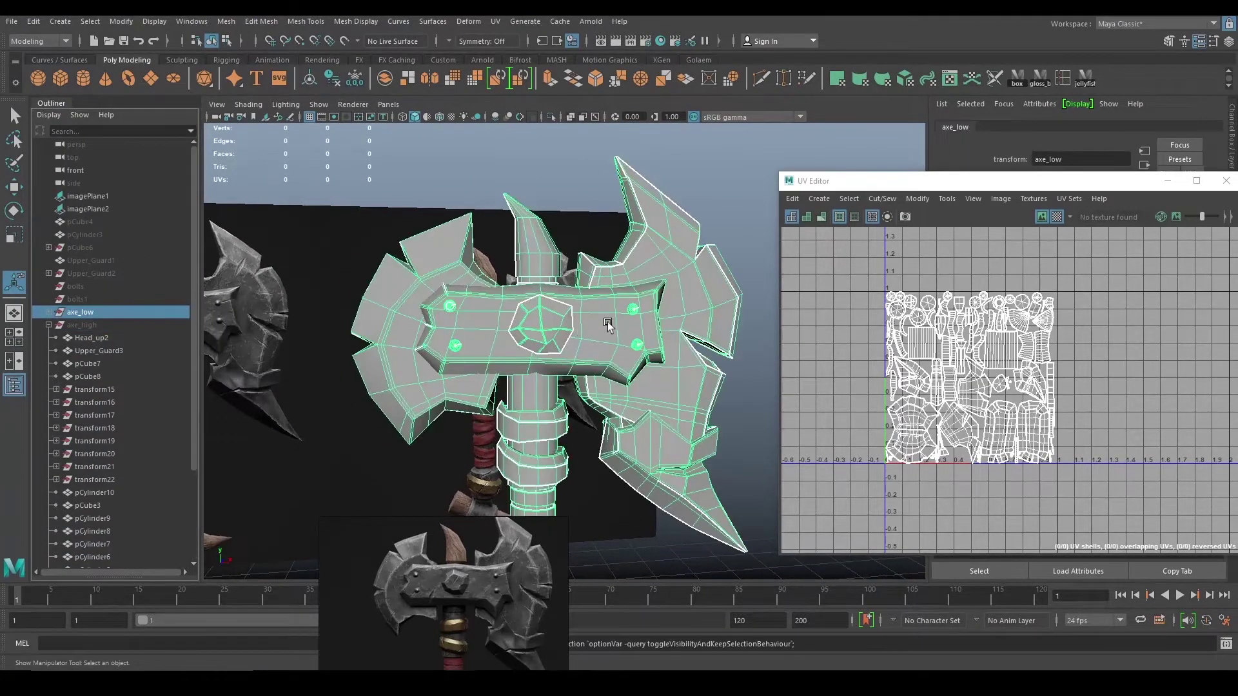
- Smooth the right blade in the axe_low group
alt+drag(601, 328, 763, 290)
click(613, 290)
alt+right_drag(613, 290, 667, 341)
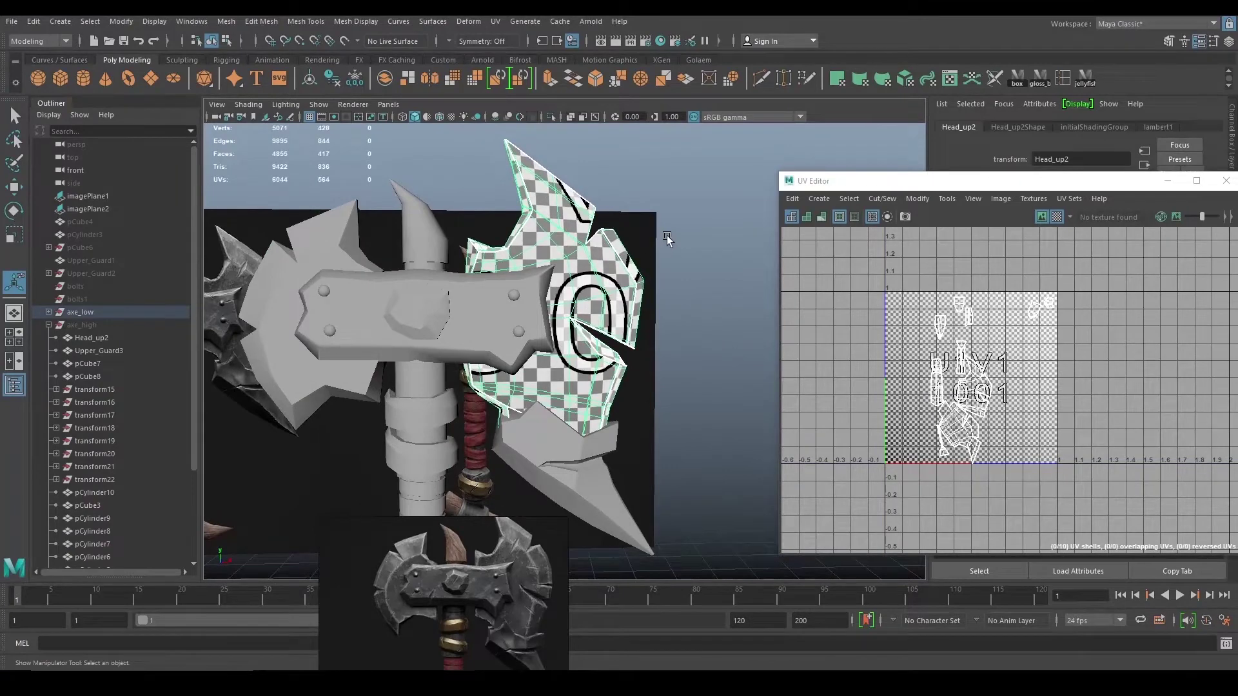
alt+drag(673, 249, 655, 265)
shift+right_drag(655, 265, 650, 346)
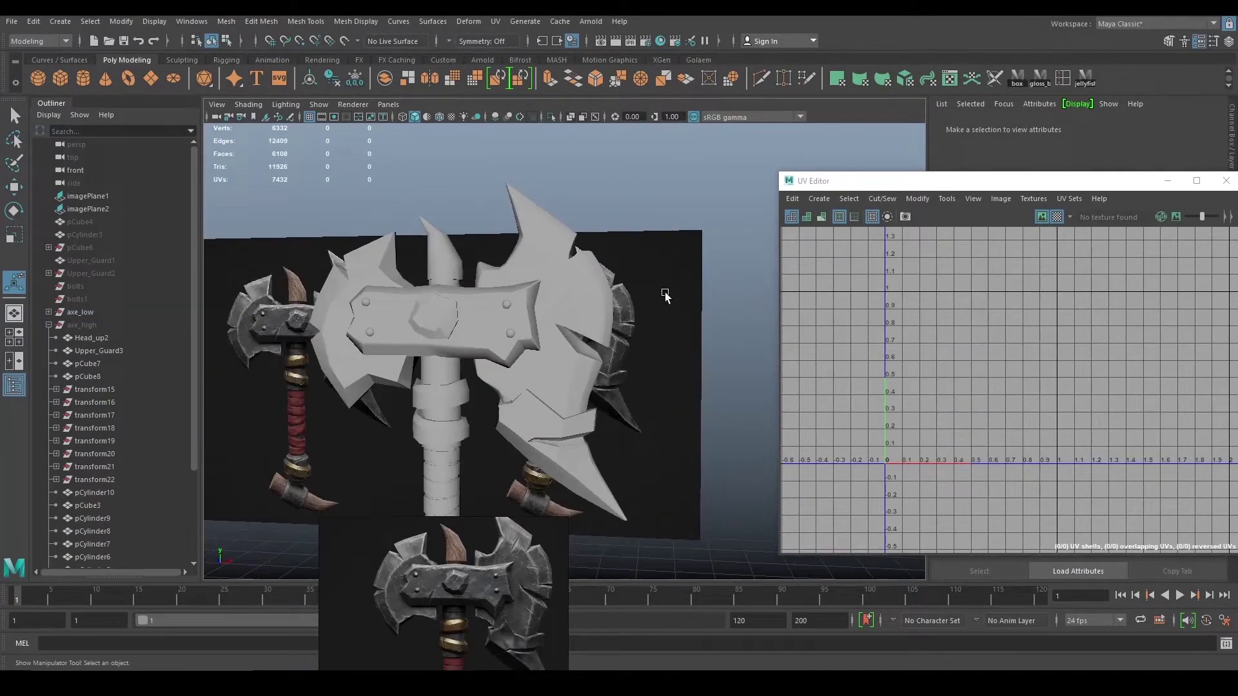
click(664, 292)
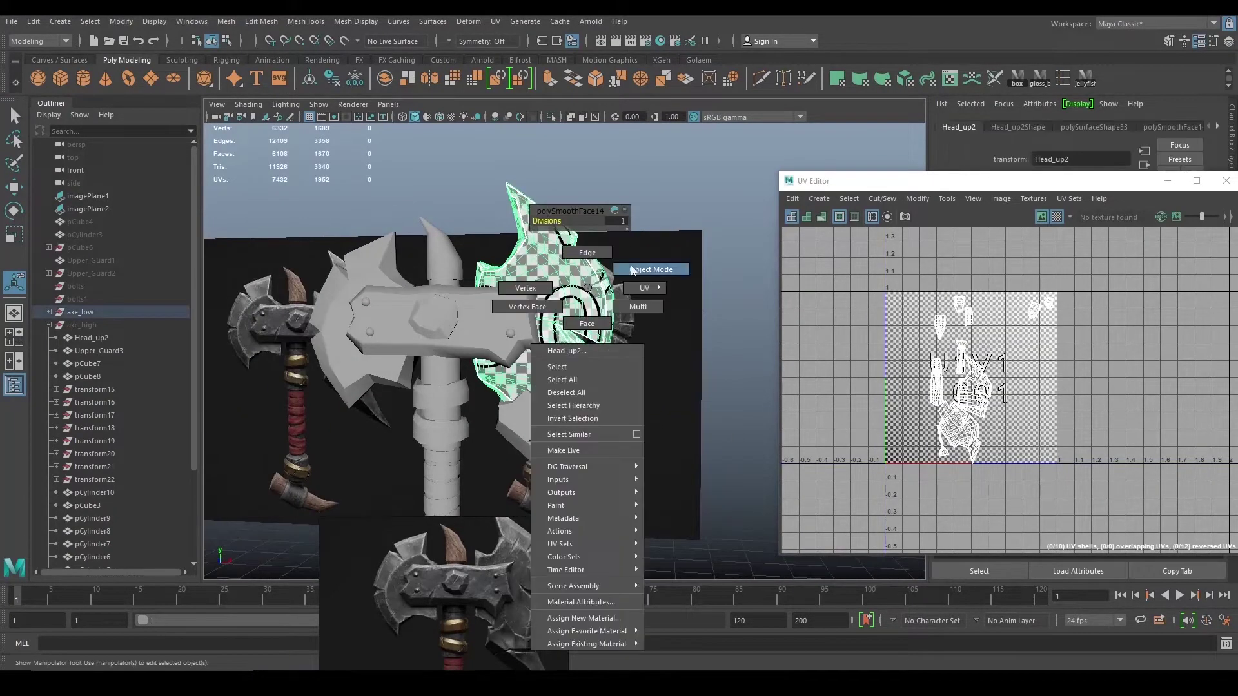
shift+right_drag(588, 266, 584, 346)
- Export the selected axe_low group as an OBJ, replacing Axe_low.obj in the export_meshes folder
click(12, 21)
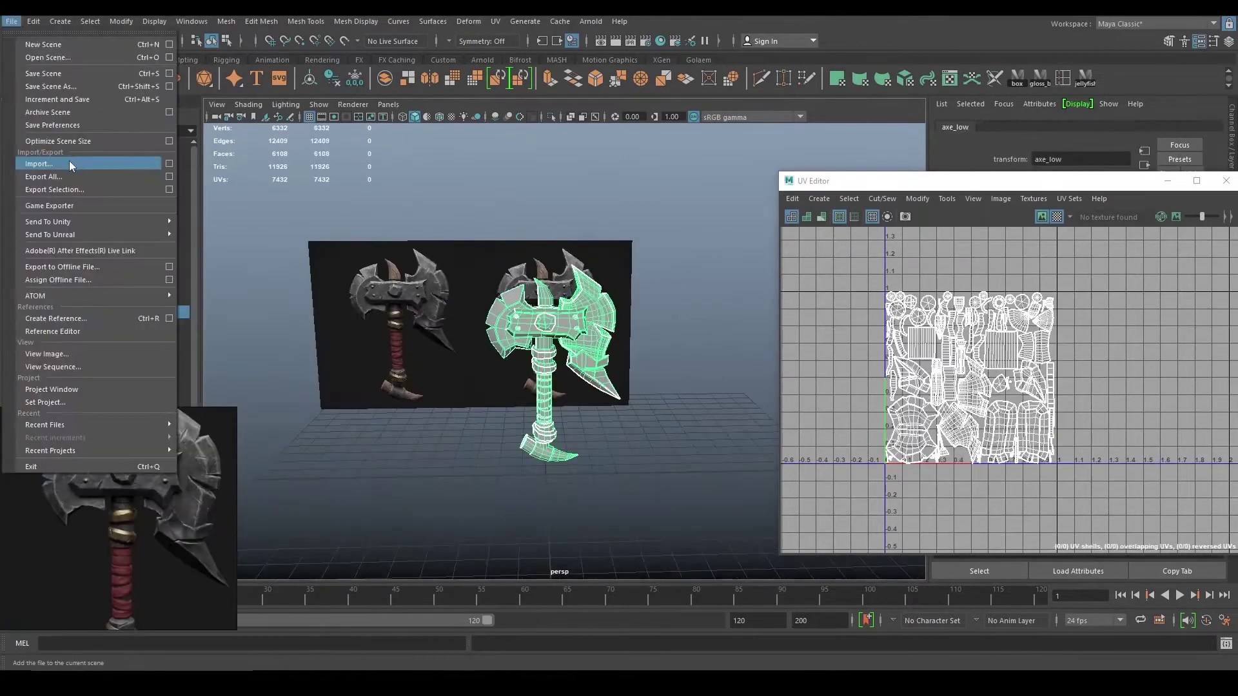
click(74, 186)
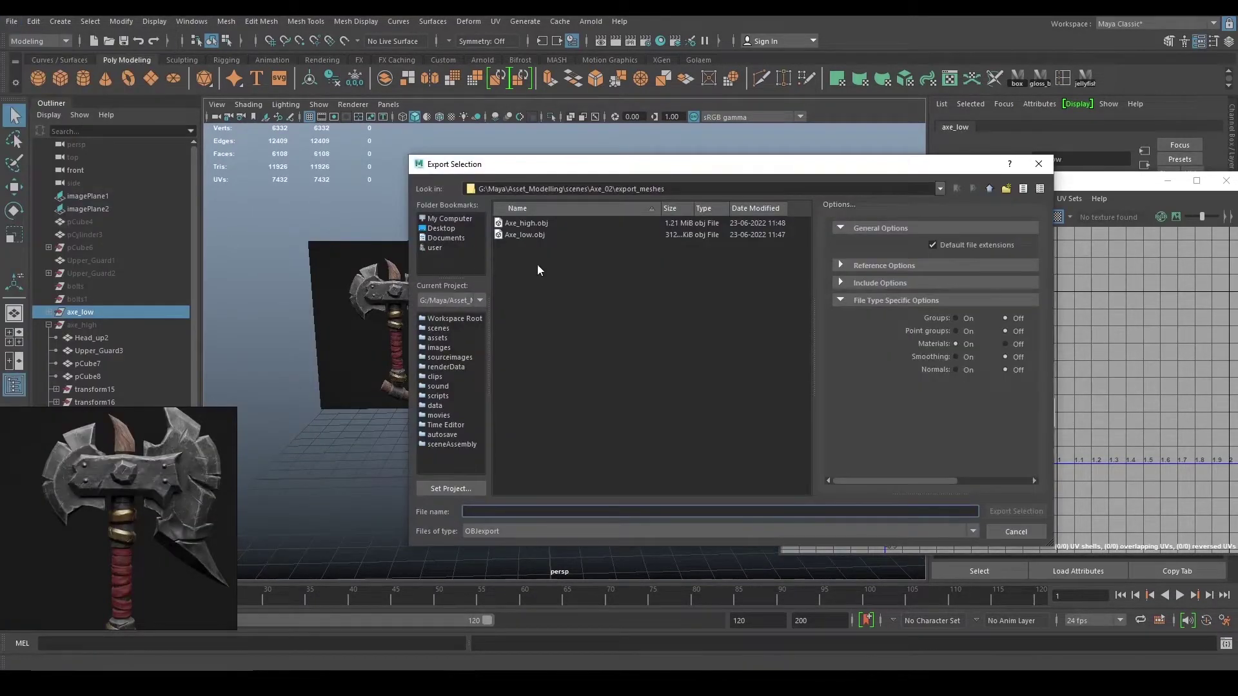
click(542, 235)
click(1015, 512)
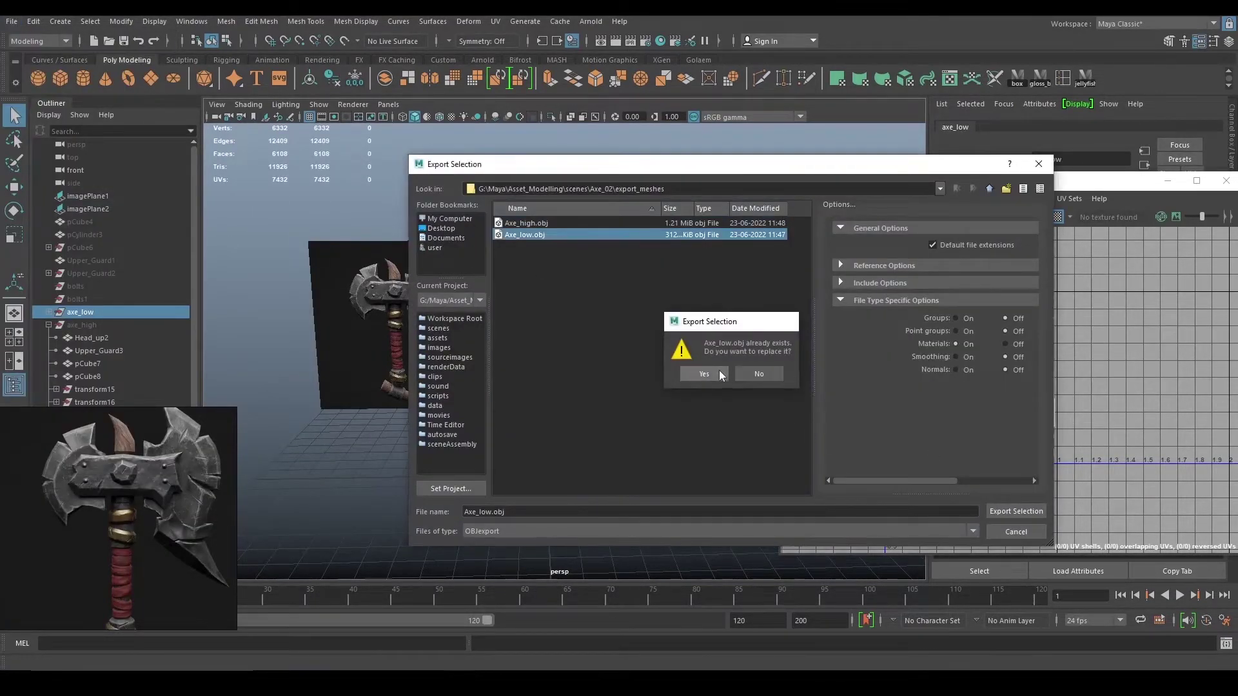
click(718, 370)
- Hide the axe_low group, then show and select axe_high
scroll(516, 361, up, 3)
key(h)
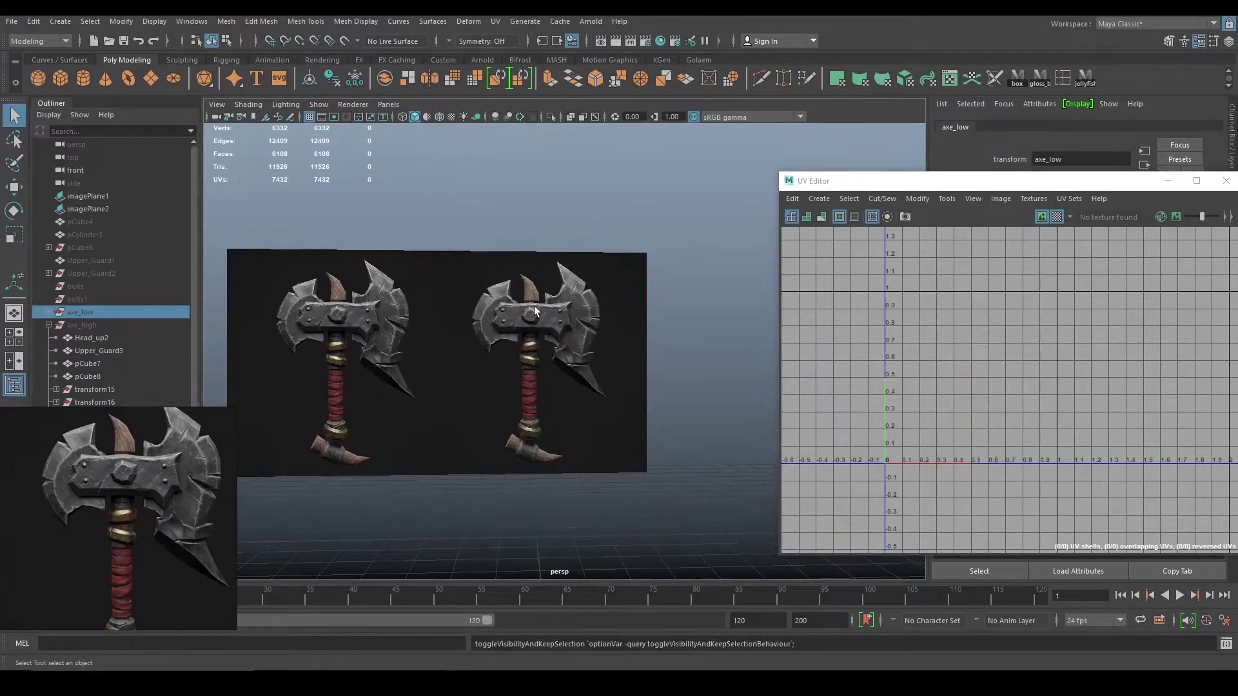
click(154, 326)
key(h)
scroll(682, 313, down, 1)
mouse_move(683, 304)
alt+mouse_down()
mouse_move(673, 299)
mouse_move(690, 295)
alt+mouse_up()
- Export the selected axe_high group with the OBJexport file type over the existing Axe_high.obj
click(13, 22)
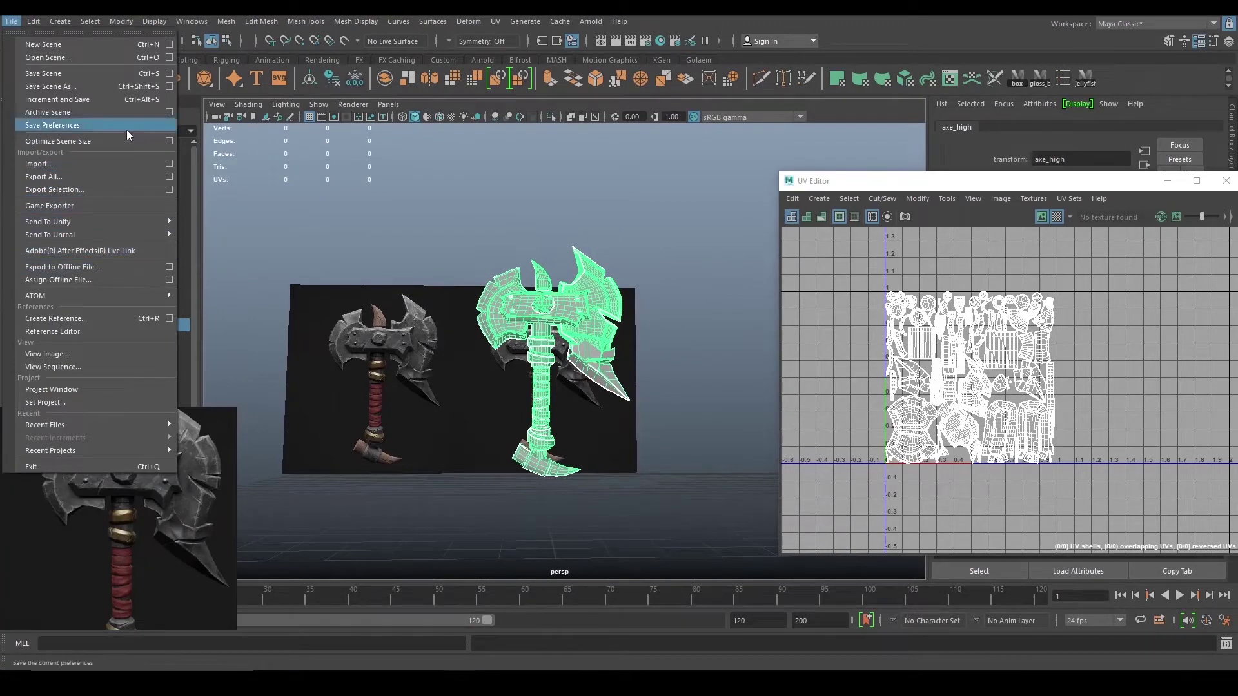
click(170, 191)
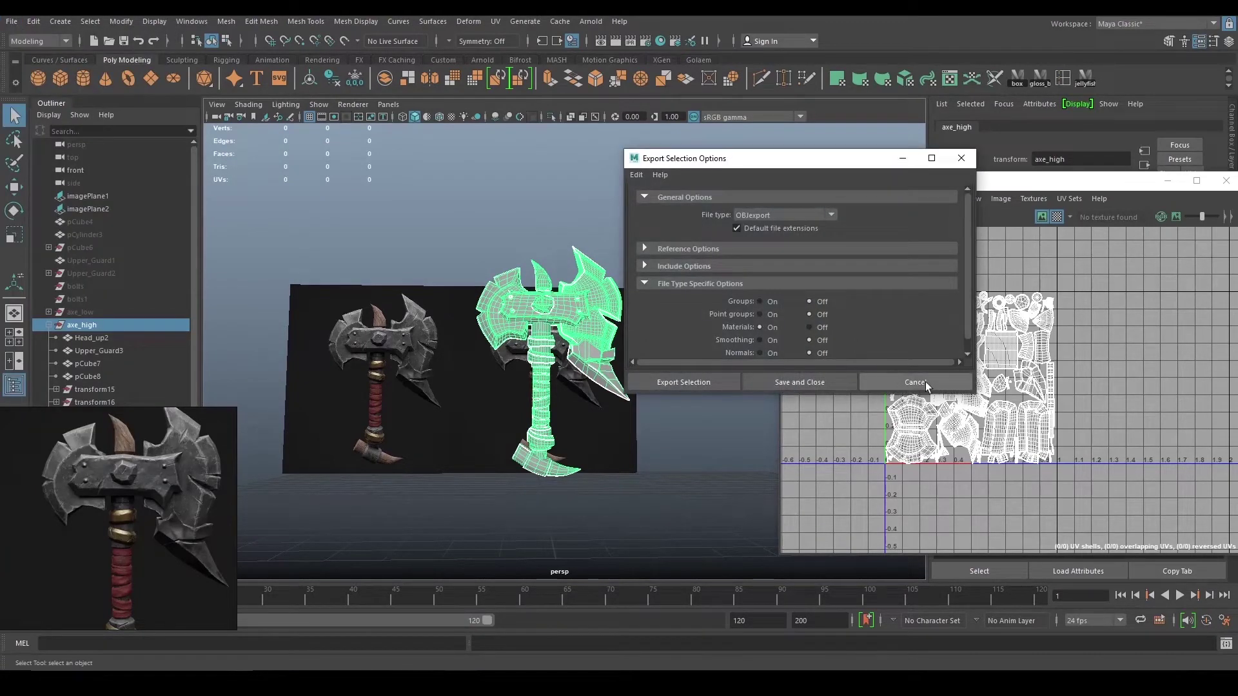
click(716, 383)
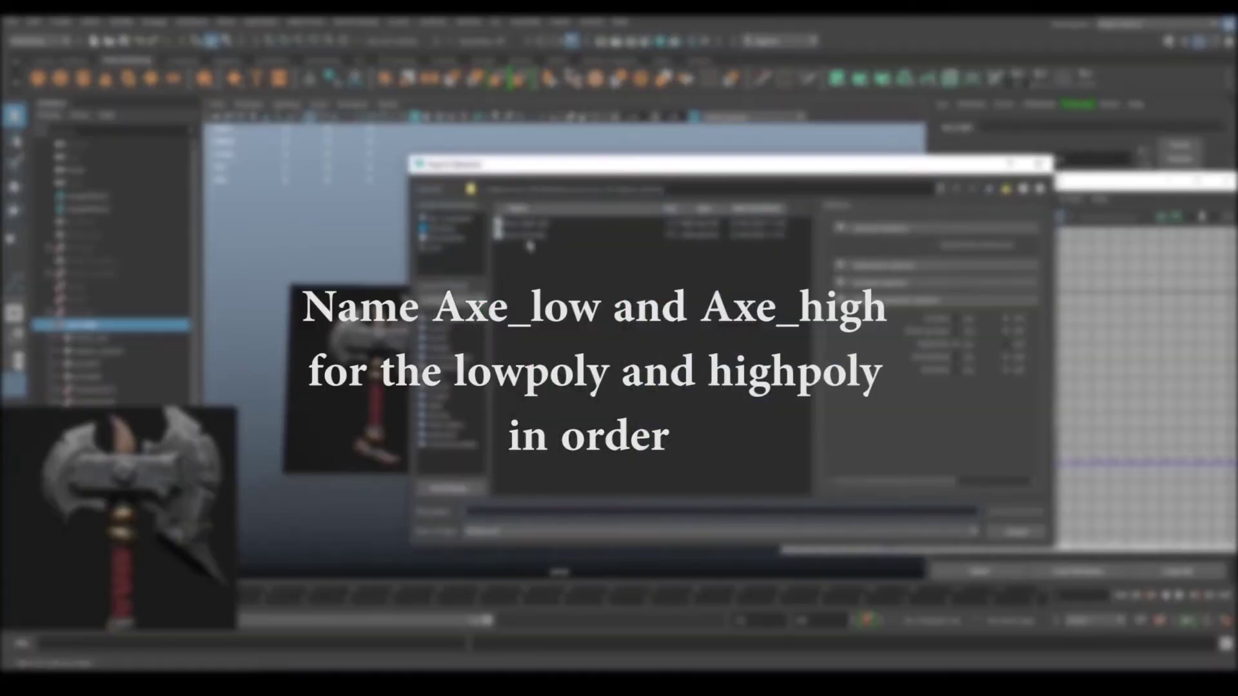
click(552, 224)
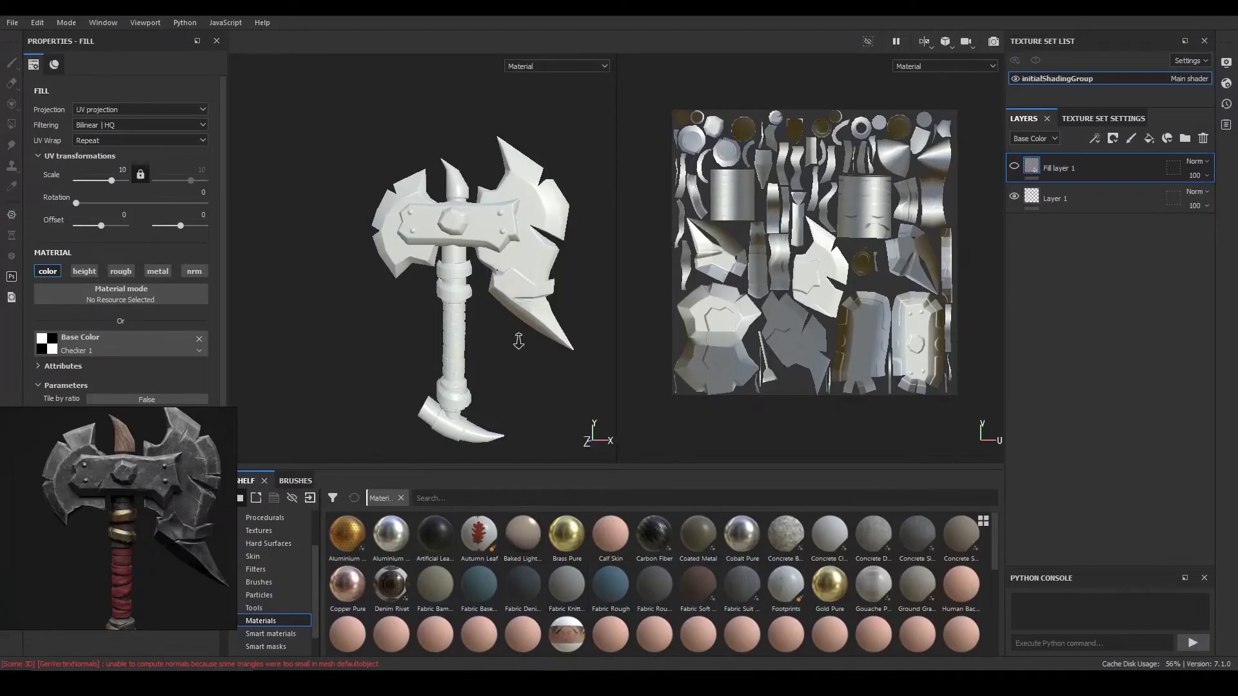
mouse_move(548, 316)
alt+mouse_down()
mouse_move(587, 318)
mouse_move(545, 315)
alt+mouse_up()
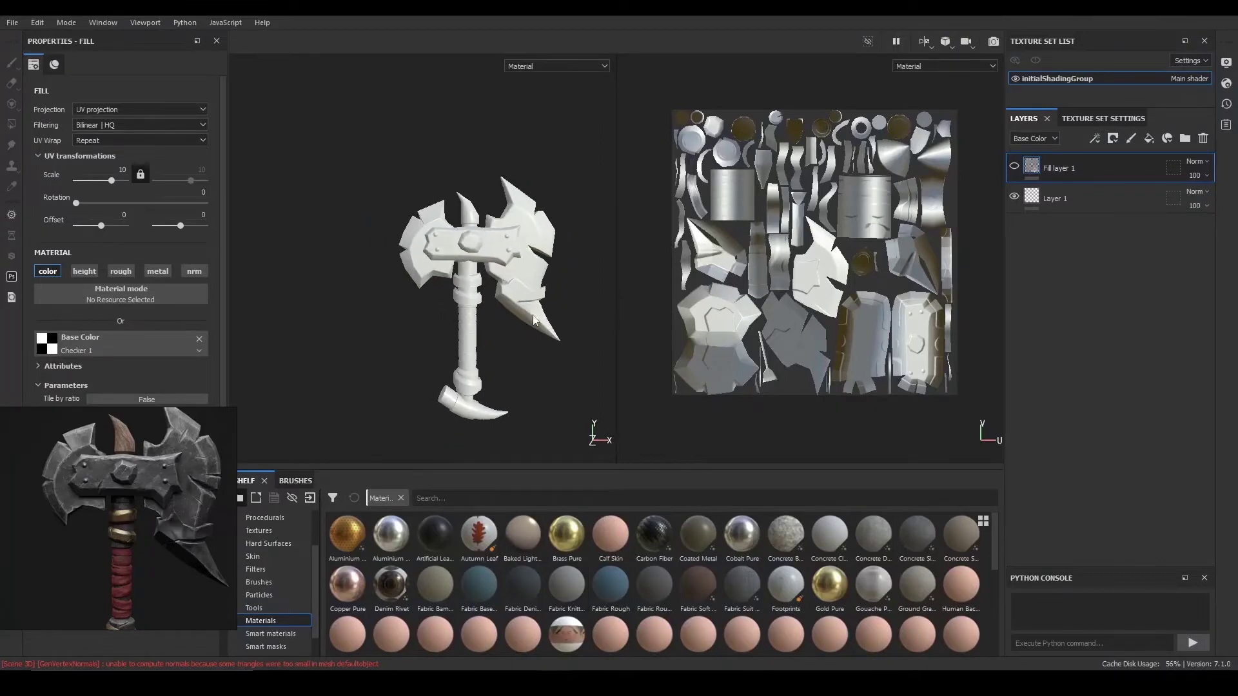
click(37, 23)
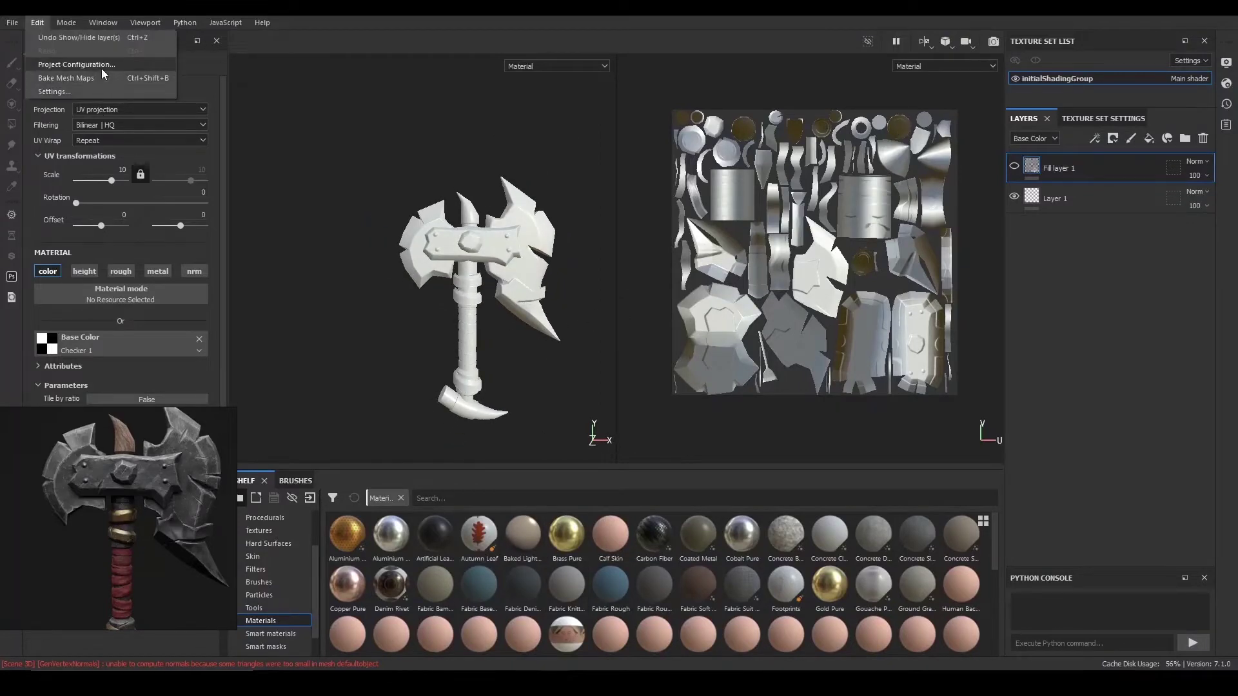
click(98, 52)
click(706, 451)
- Start a new project and choose the low-poly mesh Axe_low.obj from the export_meshes folder
click(12, 23)
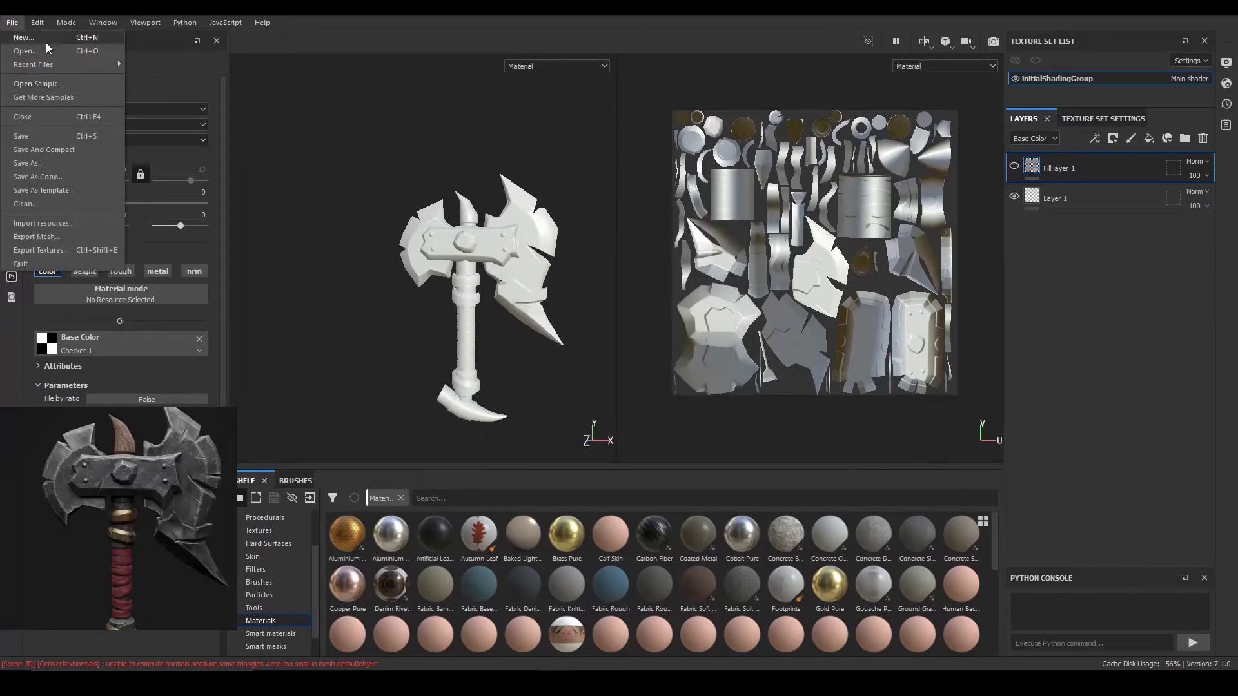
click(42, 37)
click(555, 237)
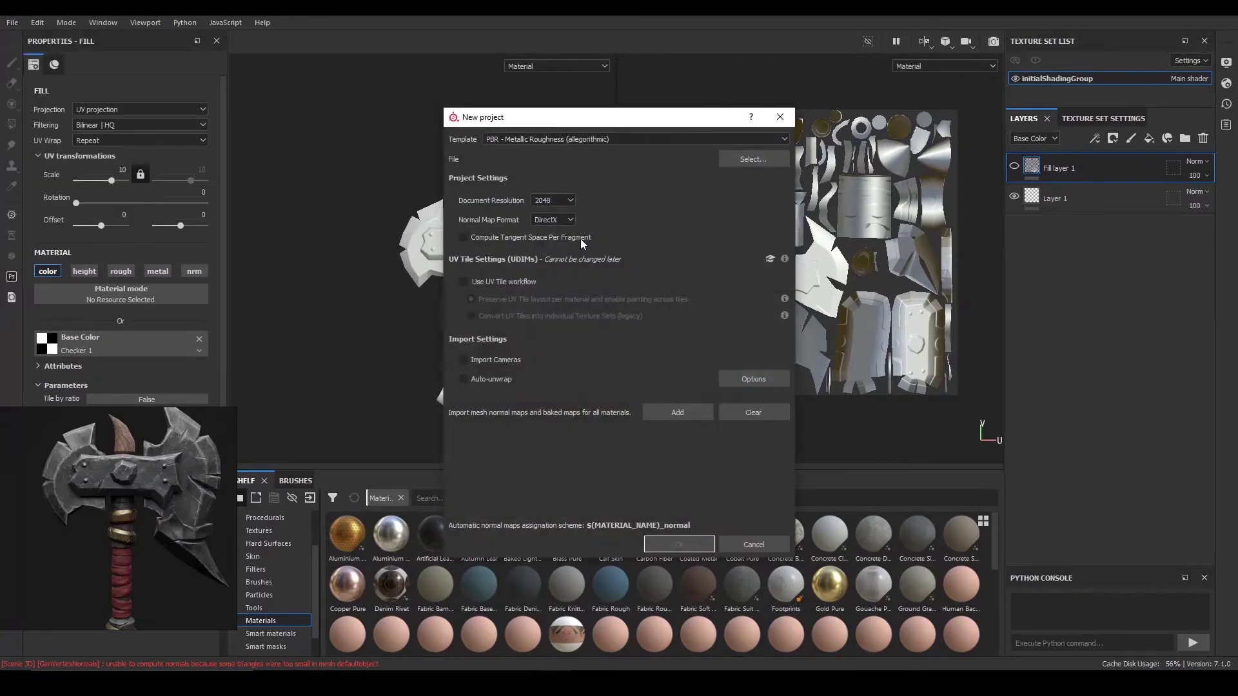
click(762, 160)
click(681, 240)
click(953, 446)
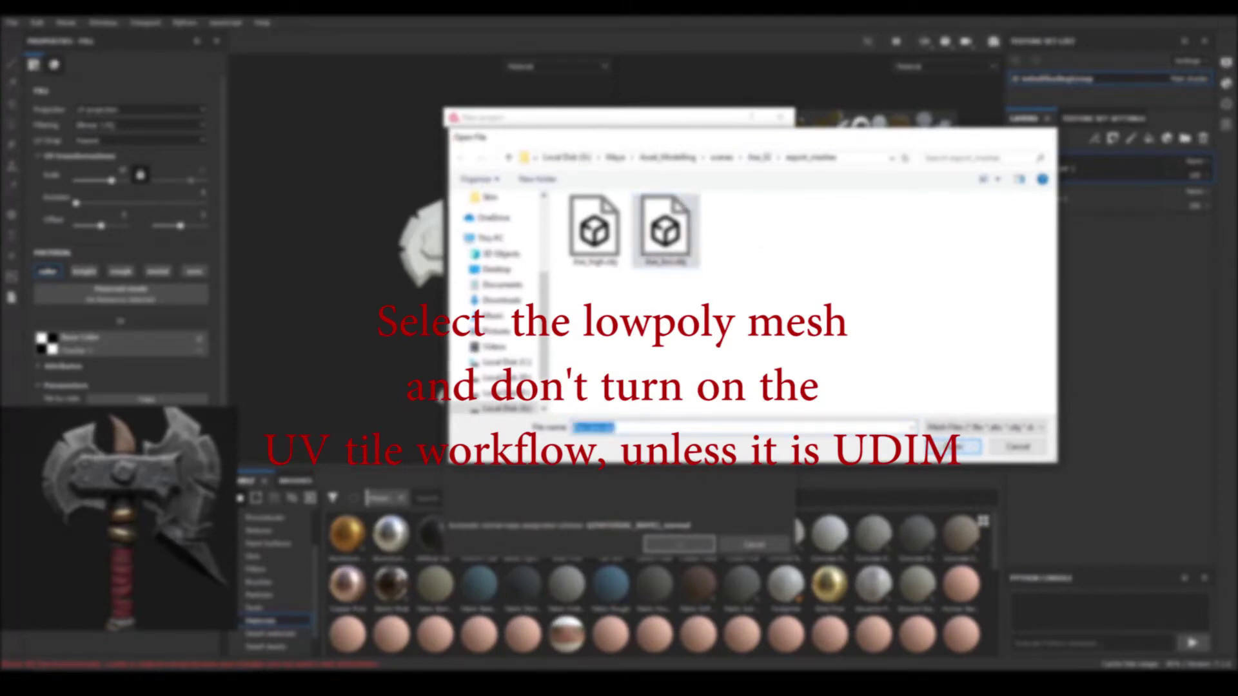
- Create the project from the chosen mesh with the UV Tile workflow turned off
click(463, 282)
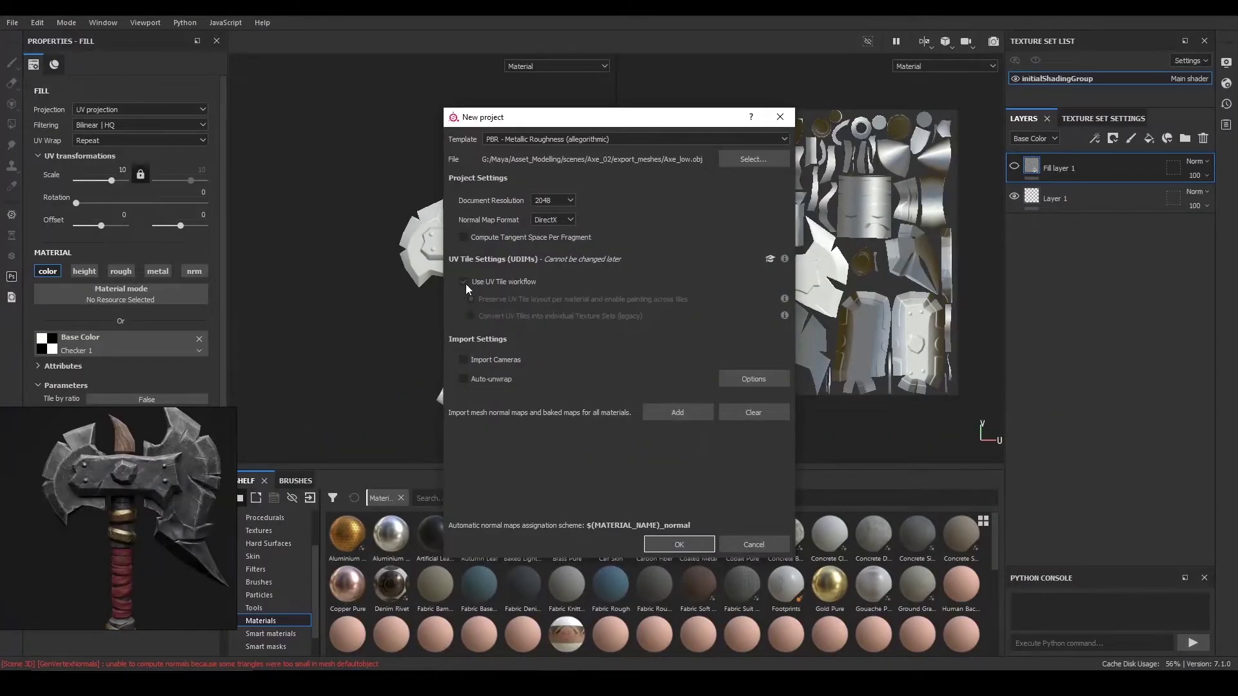
drag(647, 119, 618, 125)
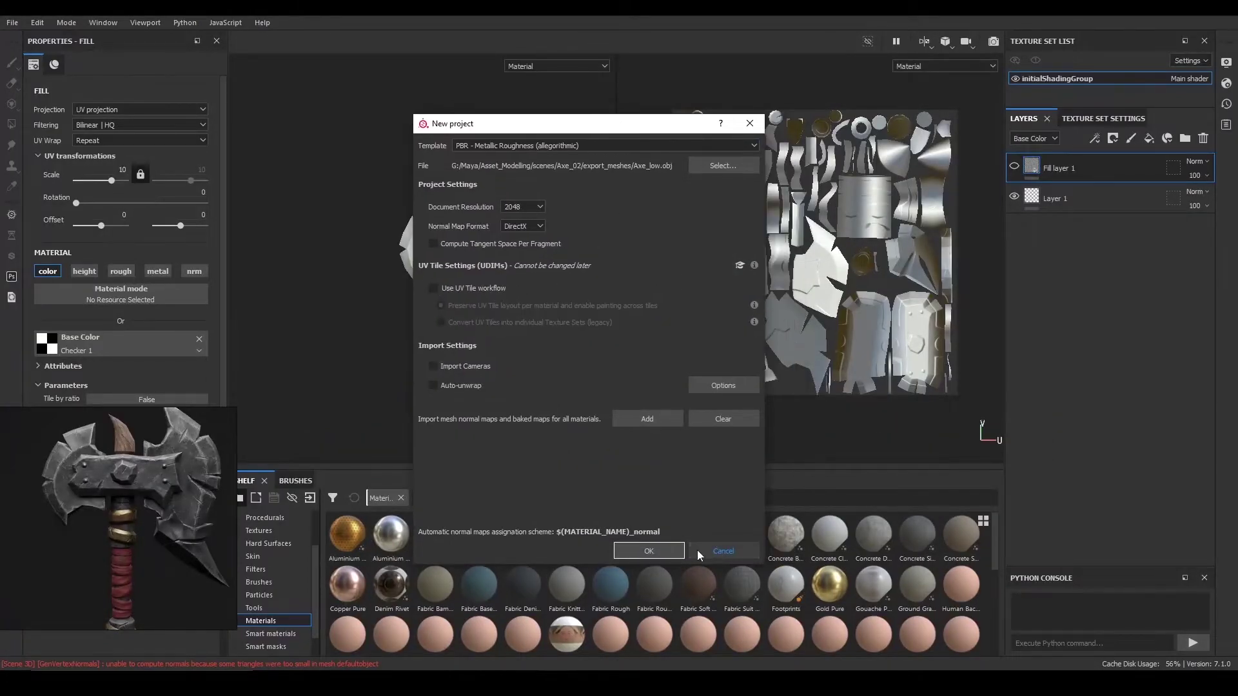
click(662, 555)
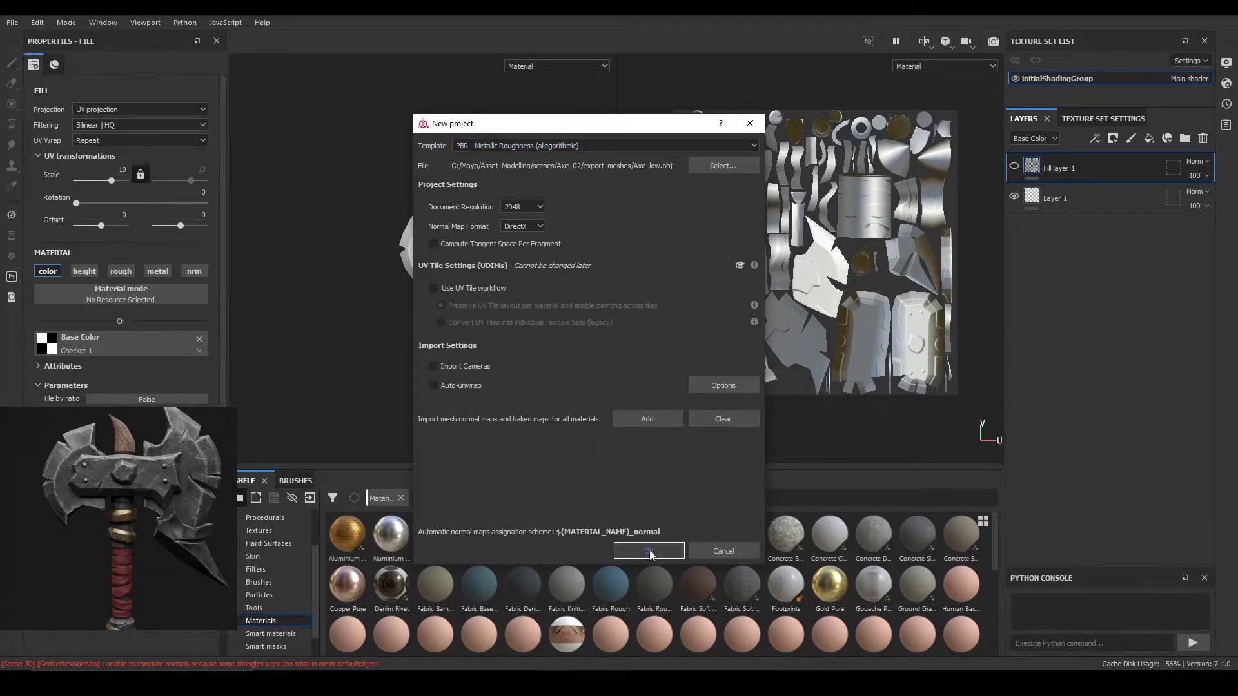
click(660, 553)
click(600, 361)
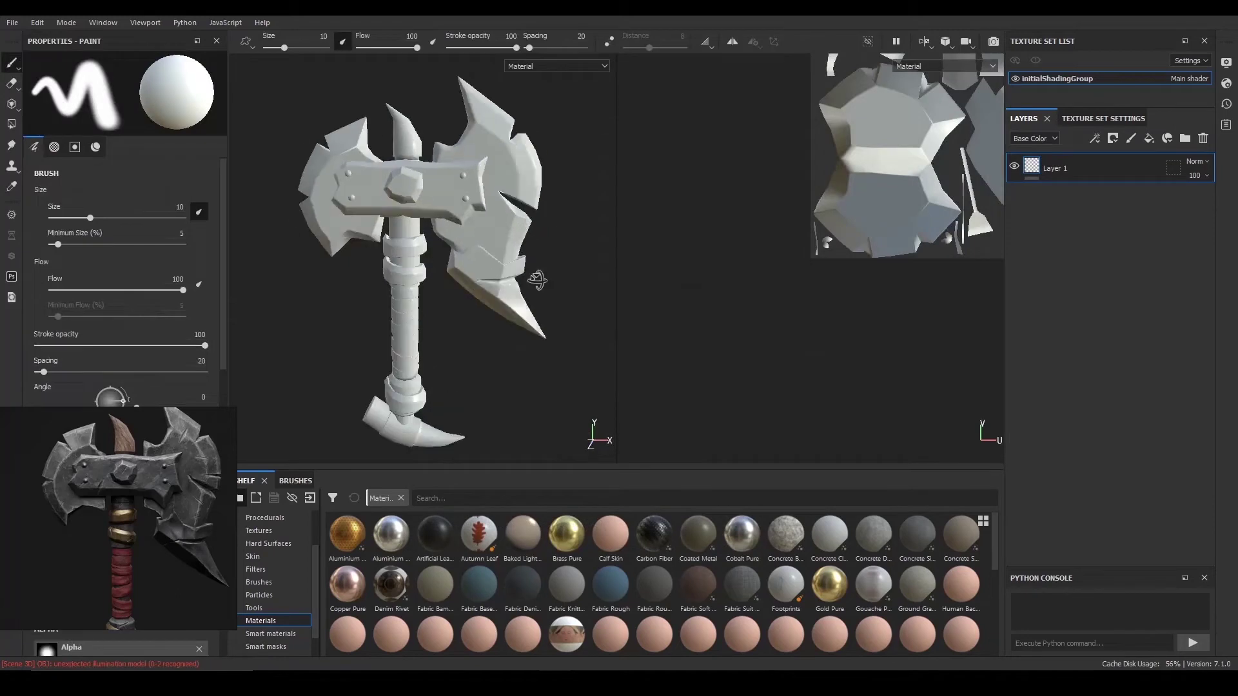
alt+drag(531, 150, 466, 257)
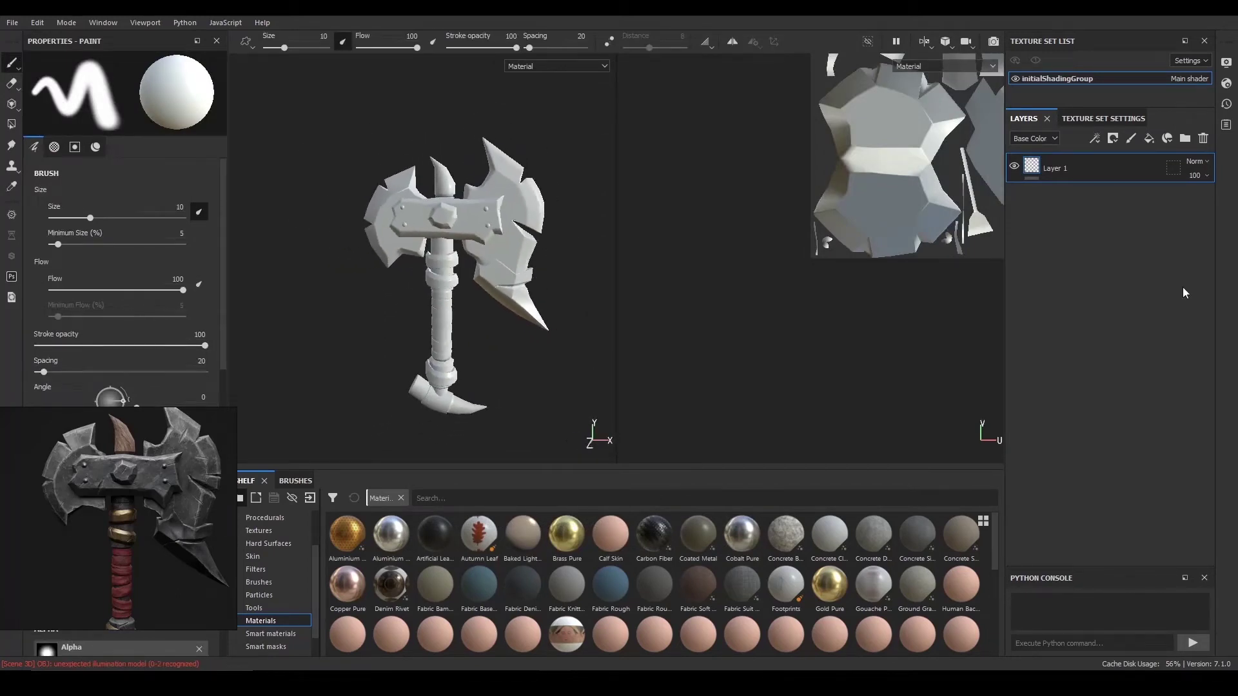
- Set the mesh map baking output size to 2048 and load Axe_high.obj as the high definition mesh
click(1103, 118)
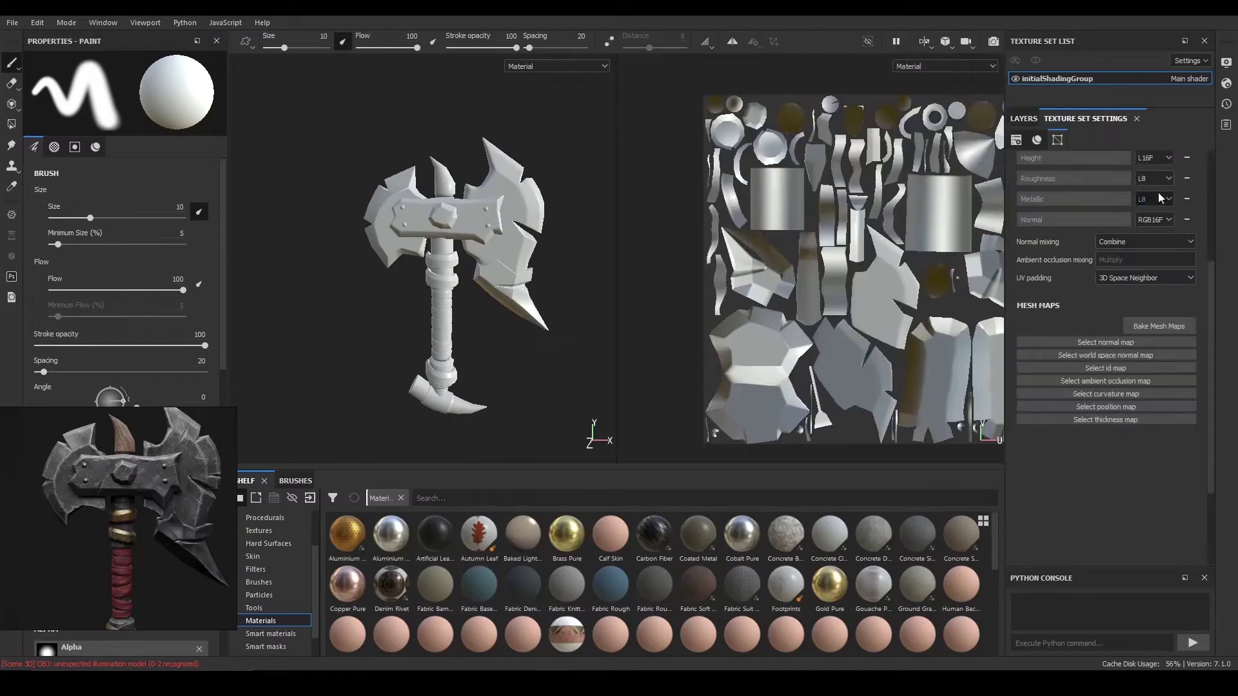
click(1170, 327)
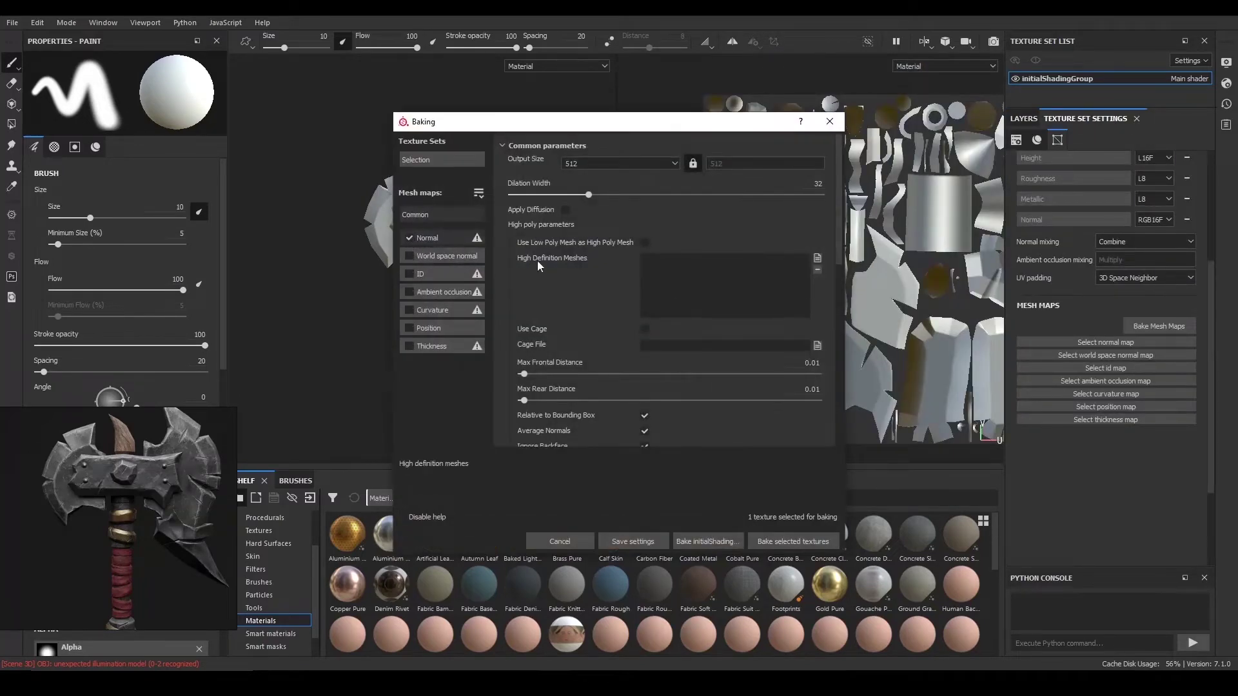
click(653, 165)
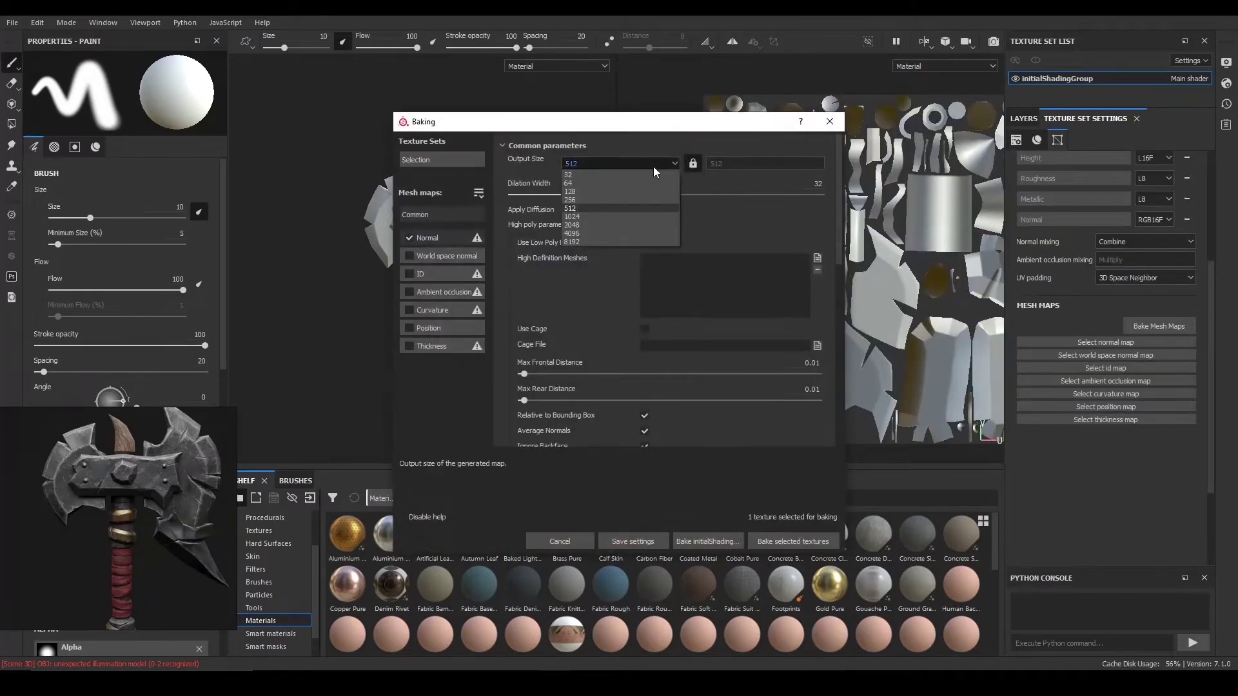
click(624, 227)
click(818, 259)
click(565, 228)
click(916, 449)
- Bake only the normal map for the initialShadingGroup texture set
scroll(703, 324, down, 5)
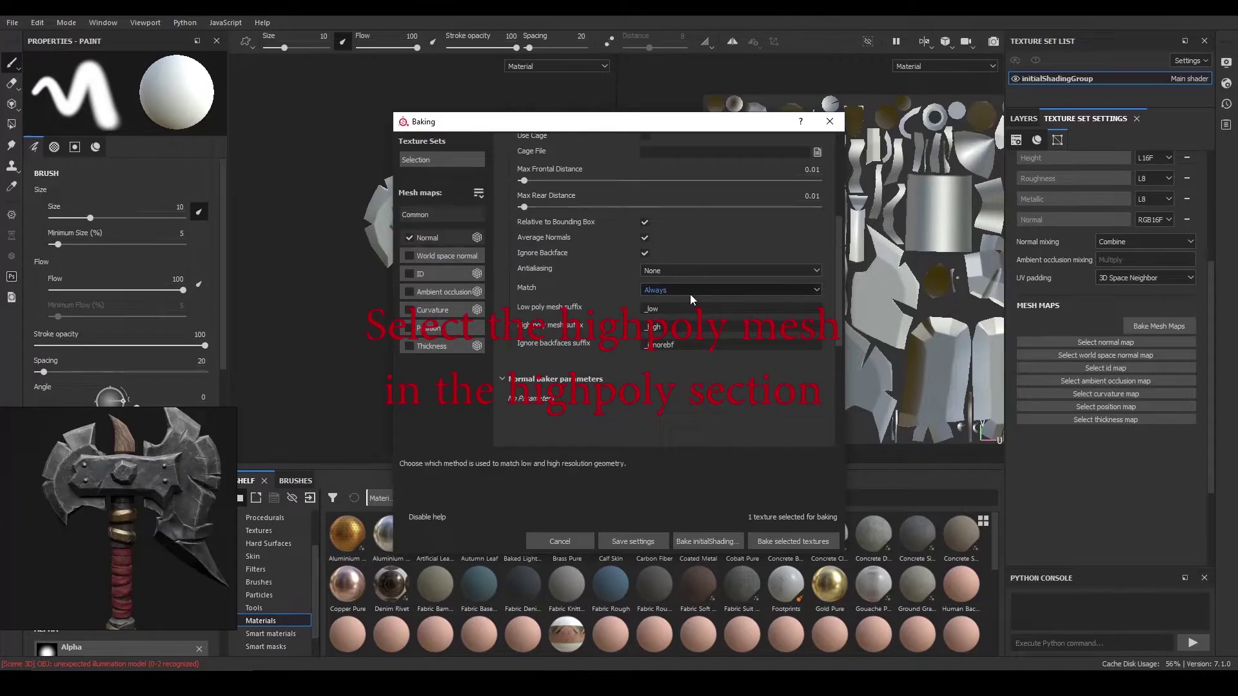
scroll(576, 313, up, 5)
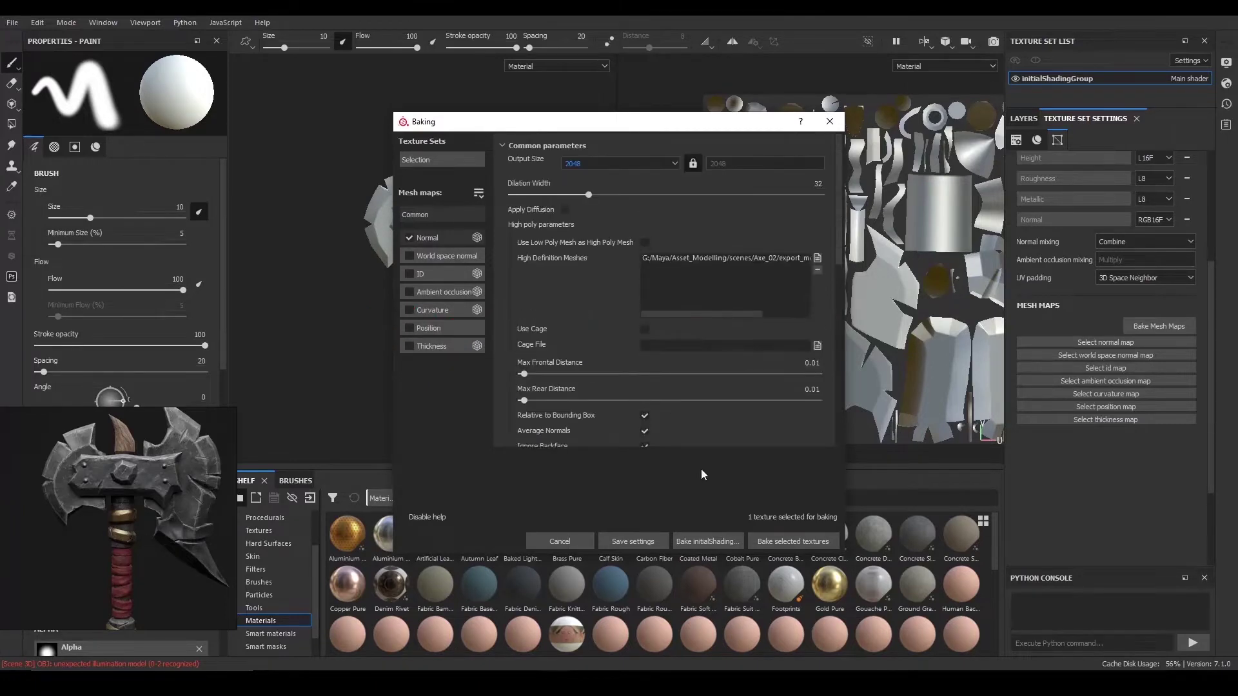
click(725, 540)
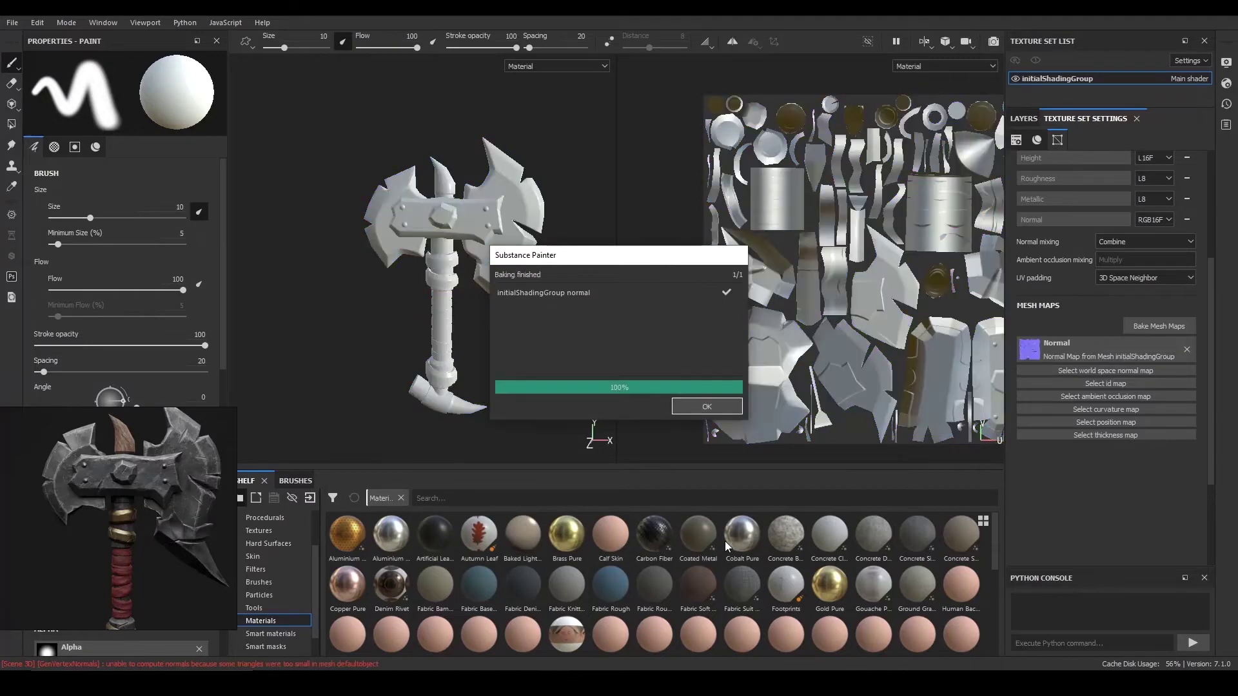
click(709, 406)
- Cycle through the channel and mesh map views and examine the baked normal map on the axe
alt+drag(558, 270, 540, 260)
key(c)
key(c)
key(c)
key(c)
key(c)
key(c)
key(b)
key(b)
key(b)
key(b)
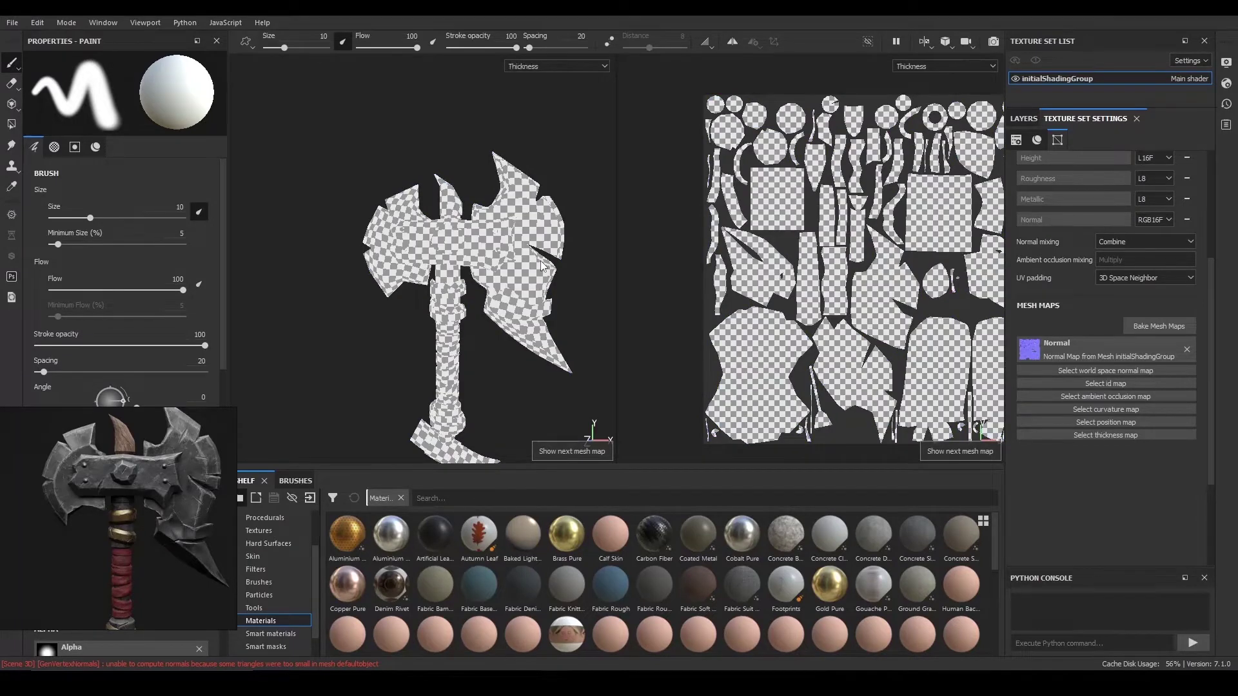
key(b)
scroll(541, 260, up, 5)
alt+drag(481, 312, 456, 242)
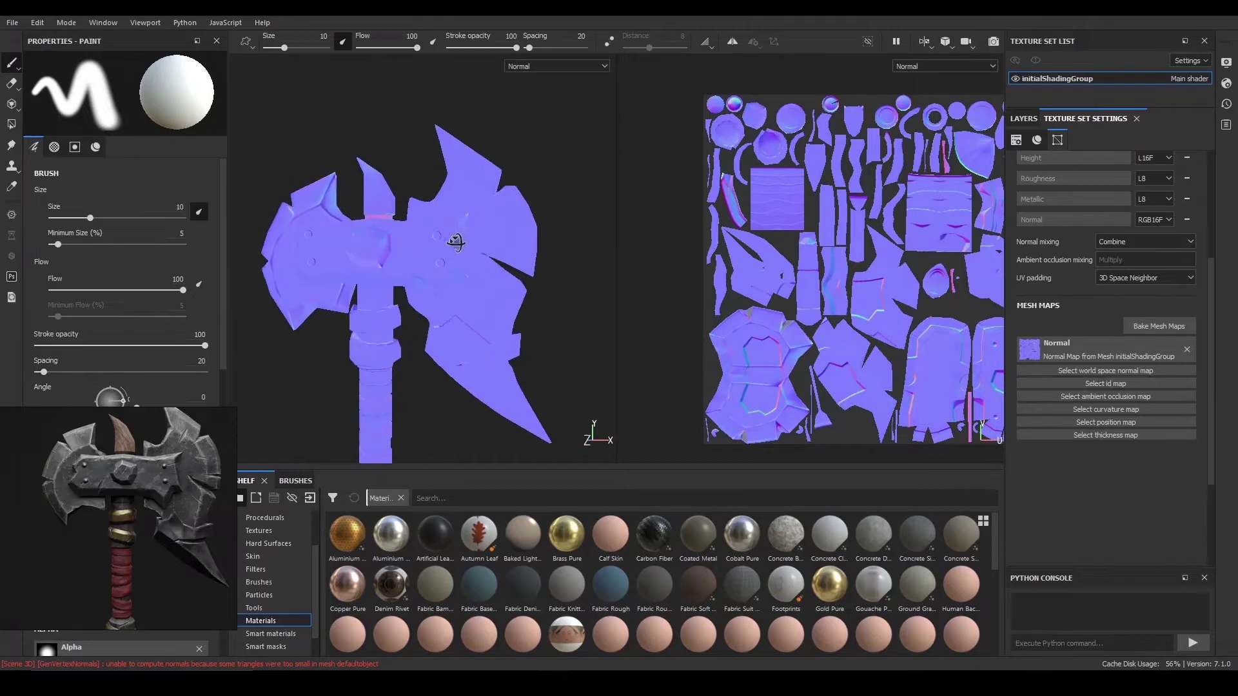
- Compare the axe in the material, World space normal and Normal mesh map views
key(b)
key(b)
key(b)
key(b)
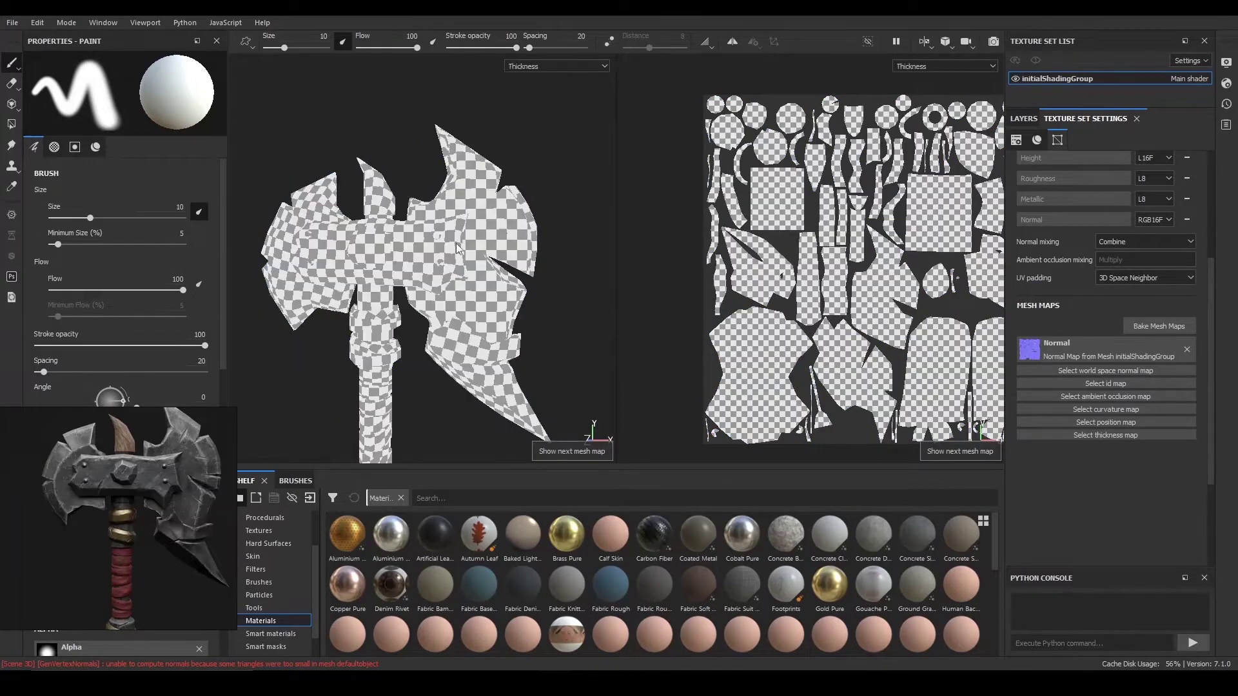
key(m)
click(543, 66)
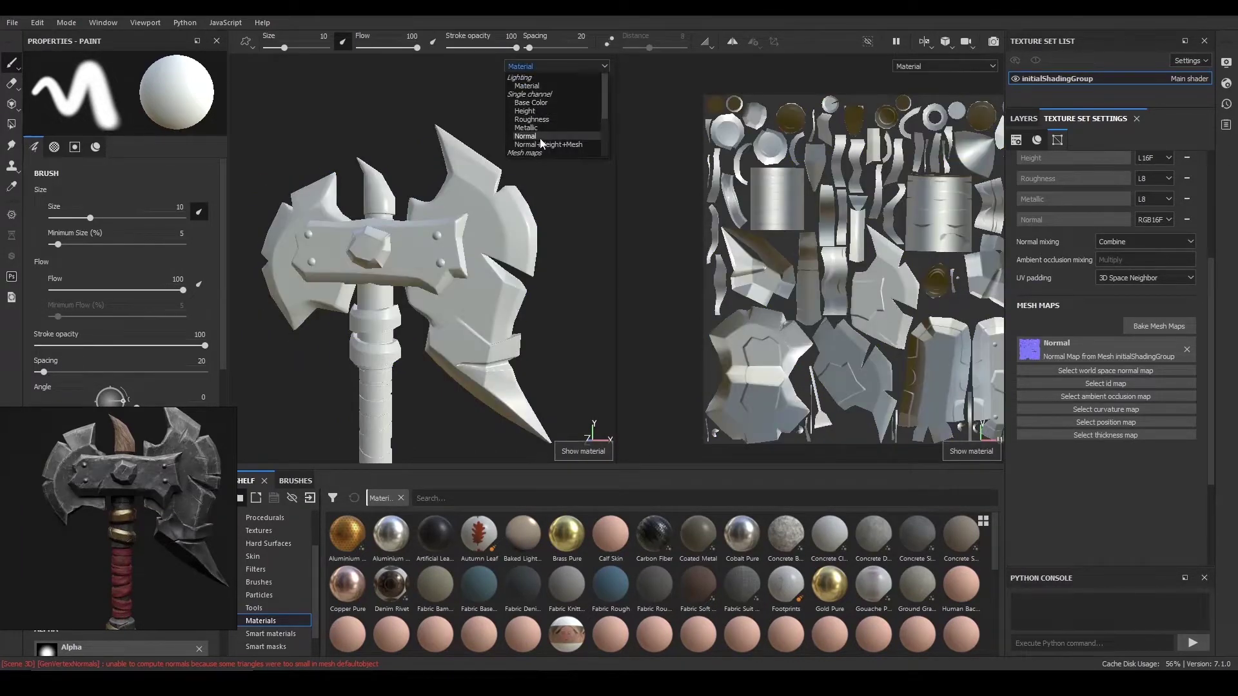
scroll(544, 132, down, 3)
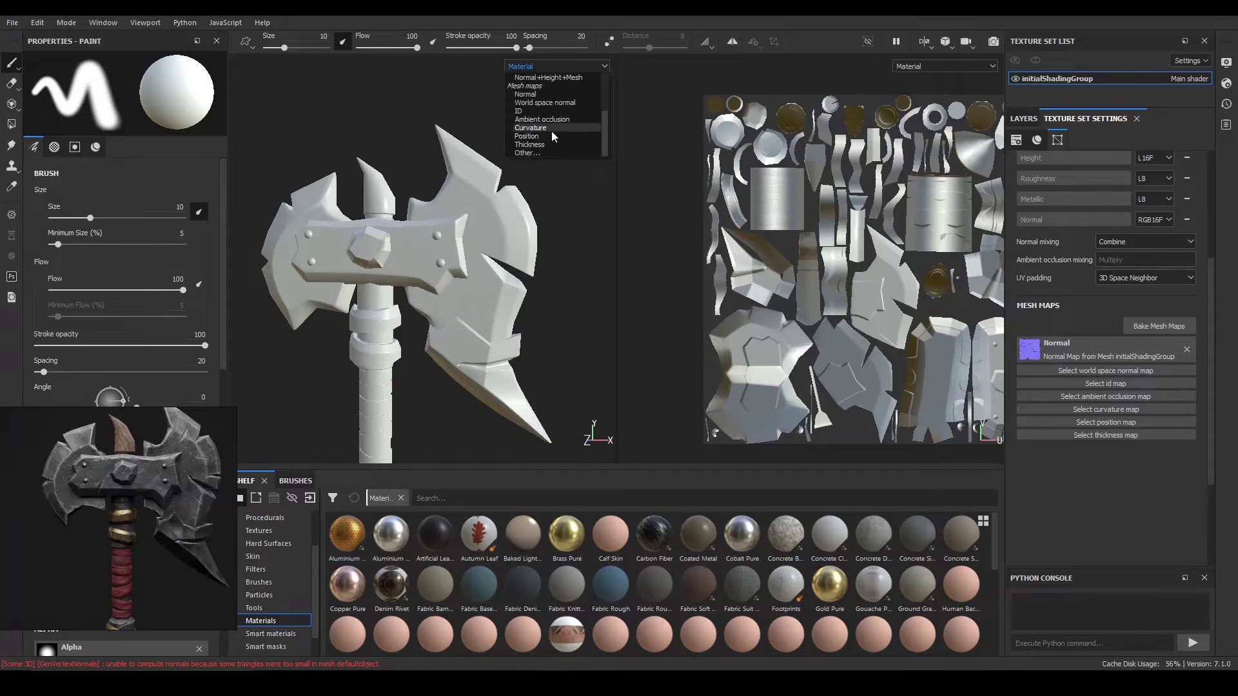
click(556, 102)
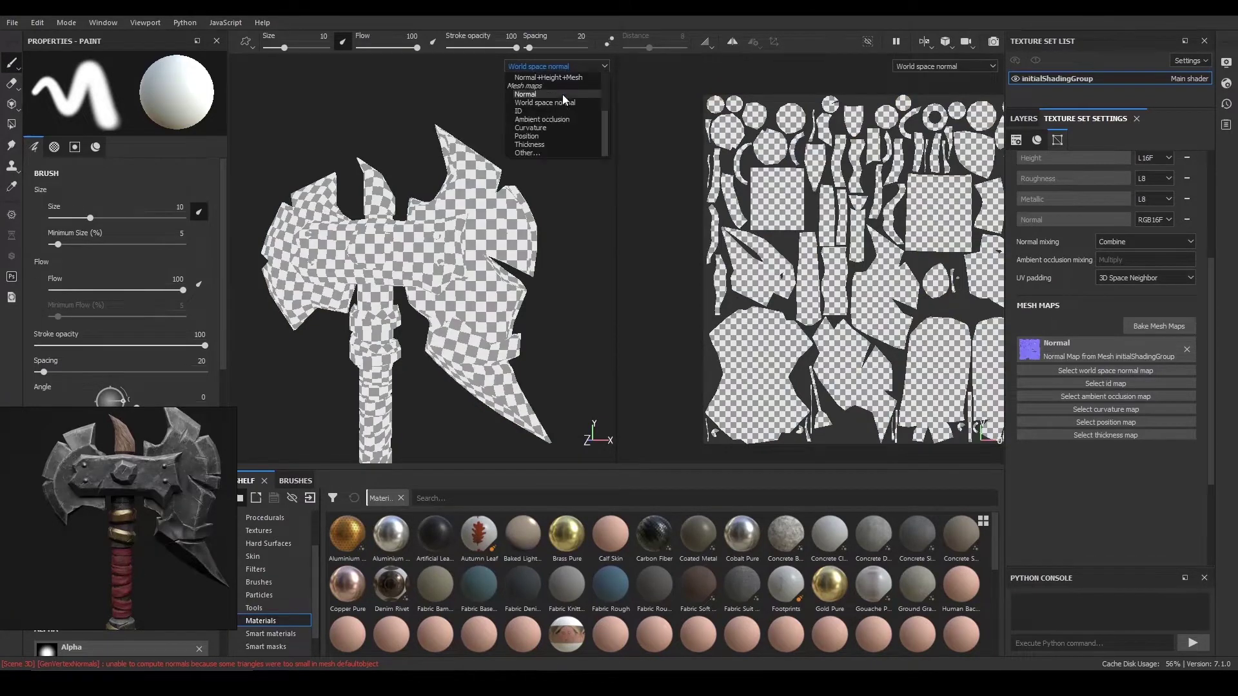
click(525, 94)
- Bake the world space normal, ambient occlusion, curvature, position and thickness maps, excluding the normal and ID maps
click(1159, 326)
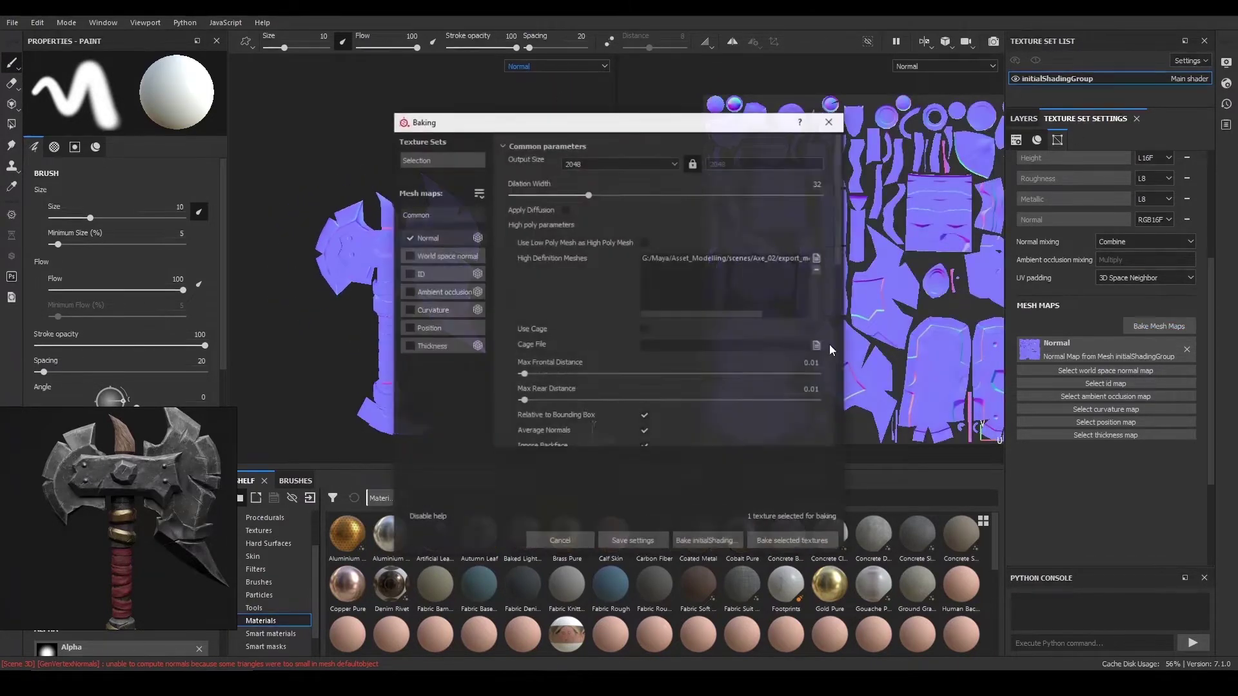
click(410, 238)
click(409, 256)
click(409, 292)
click(409, 310)
click(409, 328)
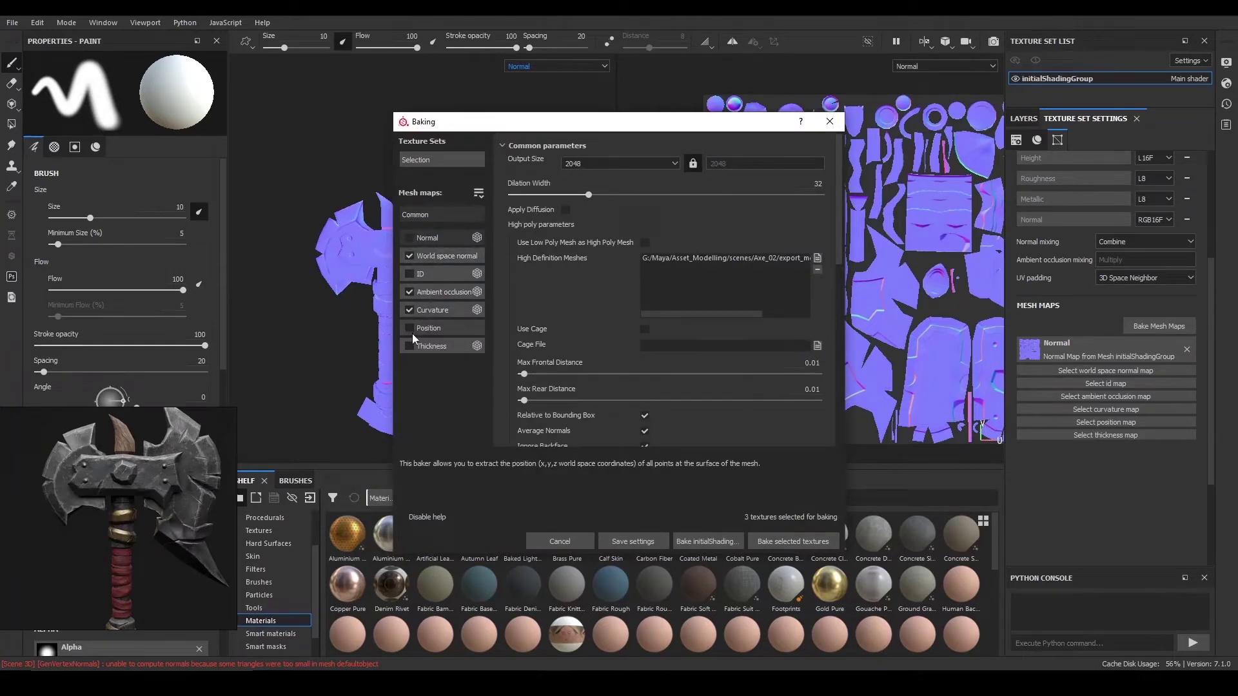
click(409, 346)
click(793, 542)
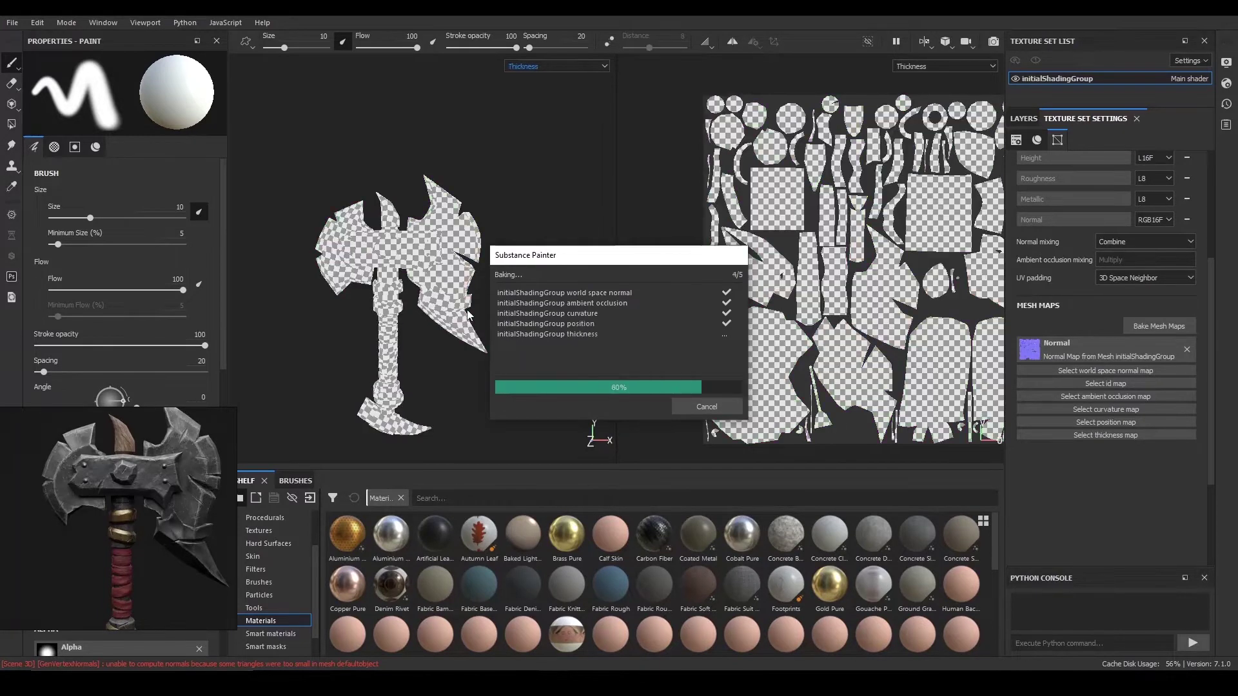
- Switch to Maya and examine the axe_high model during the bake
click(501, 632)
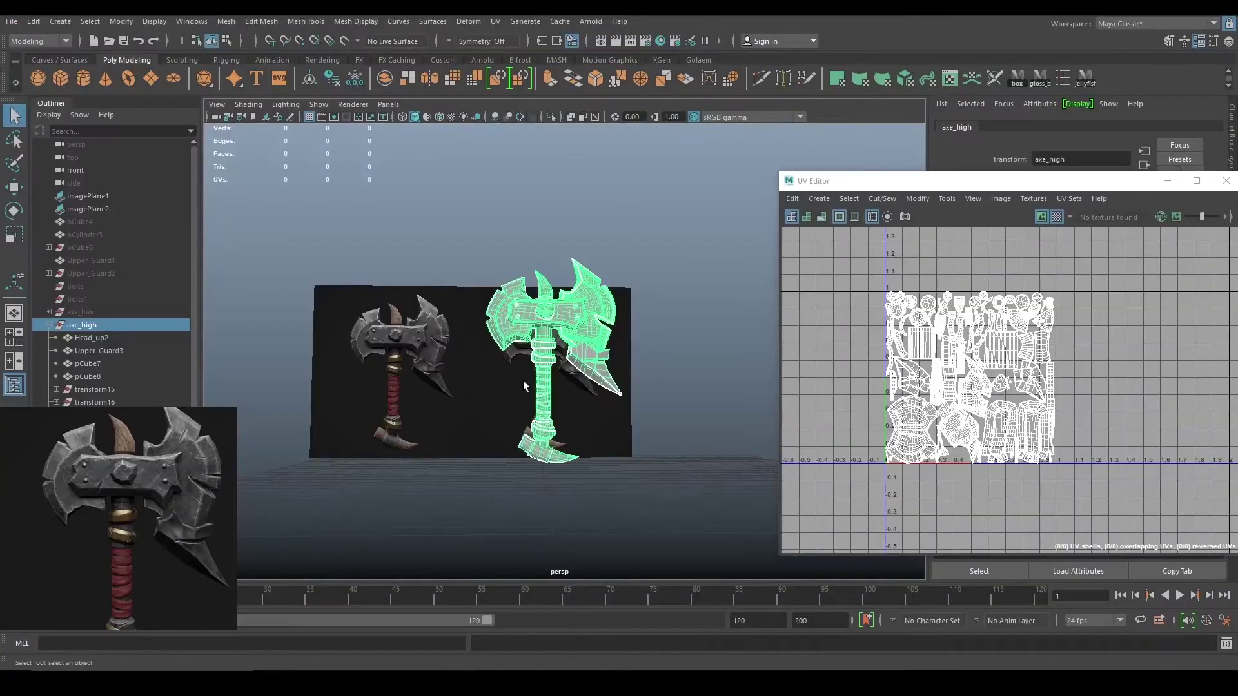
scroll(555, 323, up, 6)
alt+drag(554, 323, 612, 336)
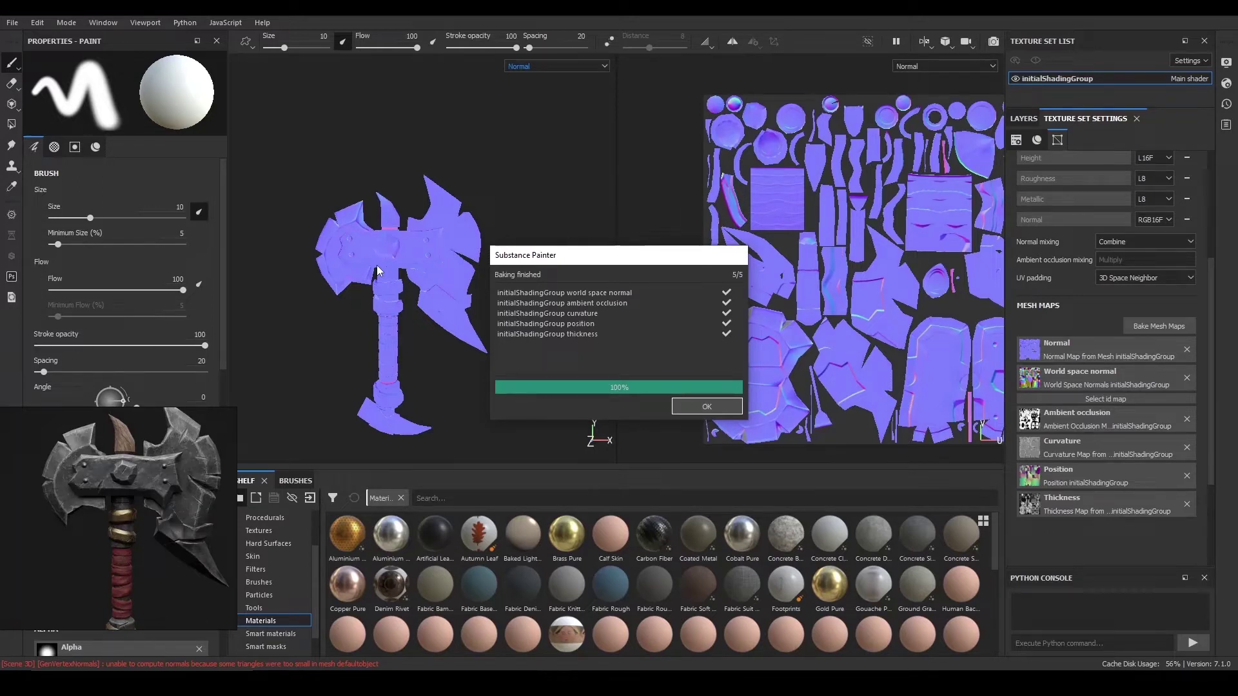
- Return to Substance Painter, close the bake report, and examine the World space normal map up close on the head guard
click(677, 407)
alt+drag(499, 231, 482, 285)
scroll(483, 284, up, 2)
click(576, 65)
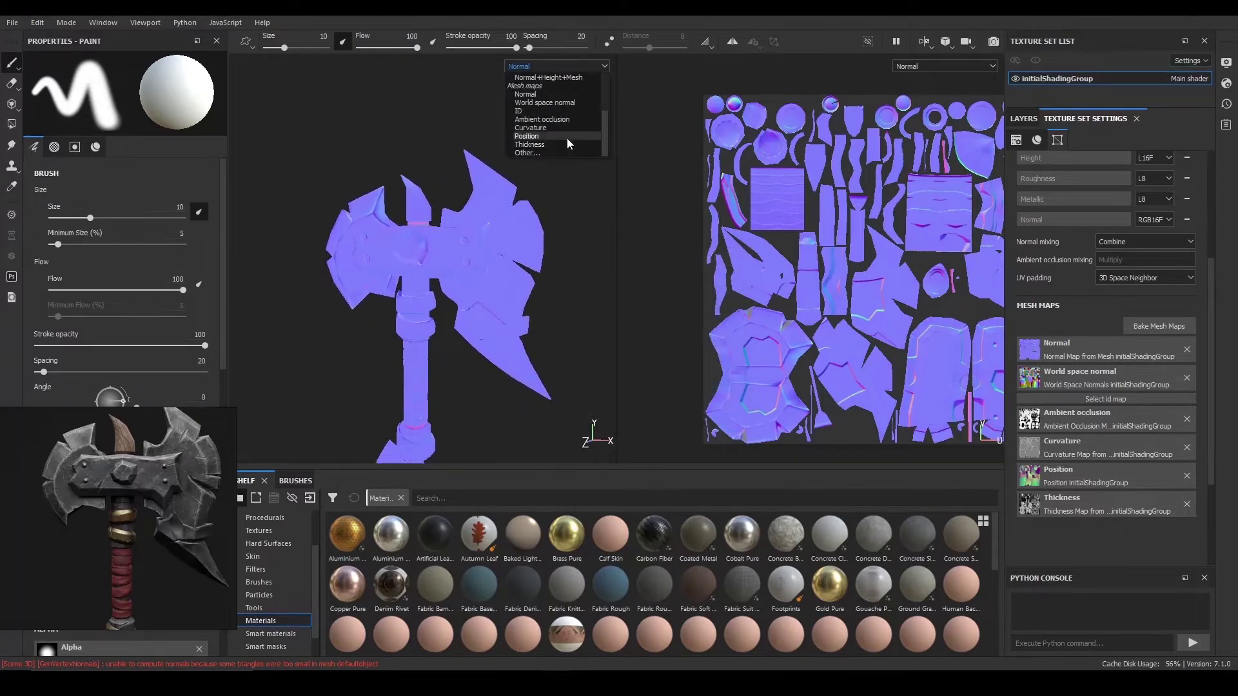
click(568, 104)
alt+drag(563, 118, 419, 196)
alt+right_drag(419, 197, 505, 296)
alt+drag(505, 296, 476, 258)
alt+right_drag(475, 258, 513, 260)
alt+drag(512, 259, 668, 291)
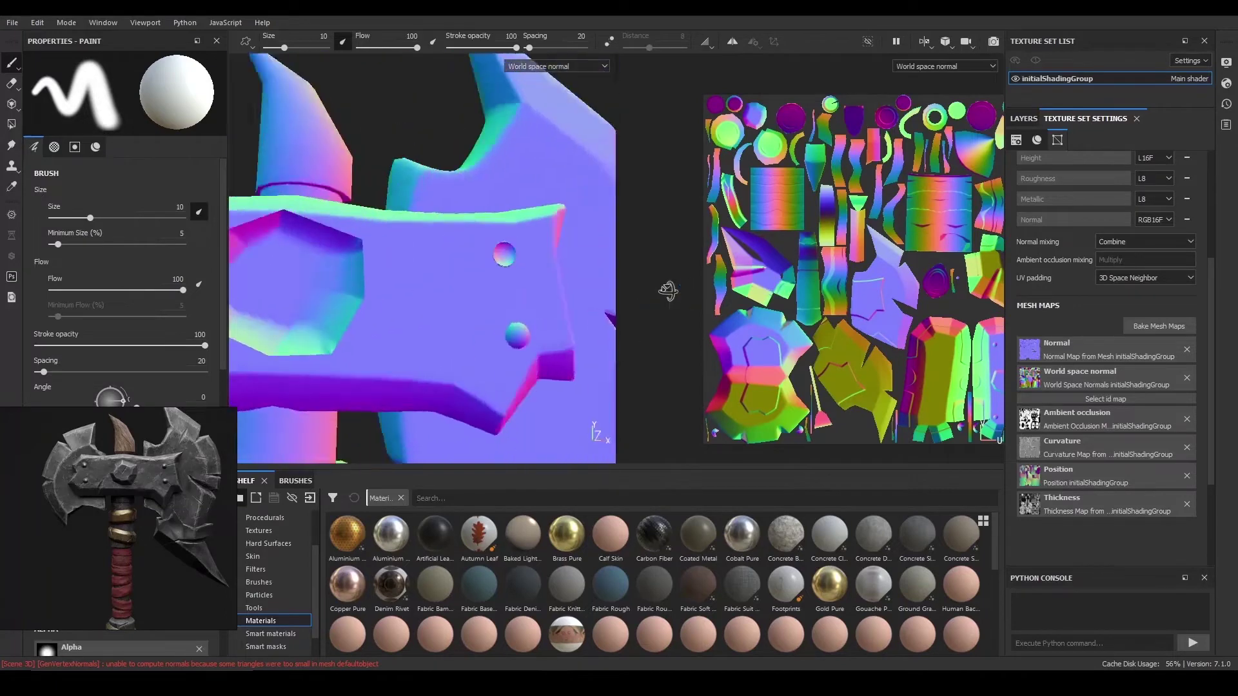
- Examine the whole axe from several angles with the World space normal map displayed
alt+right_drag(669, 291, 544, 235)
alt+drag(544, 234, 567, 238)
alt+right_drag(567, 238, 535, 242)
alt+drag(535, 241, 598, 241)
alt+drag(395, 249, 448, 206)
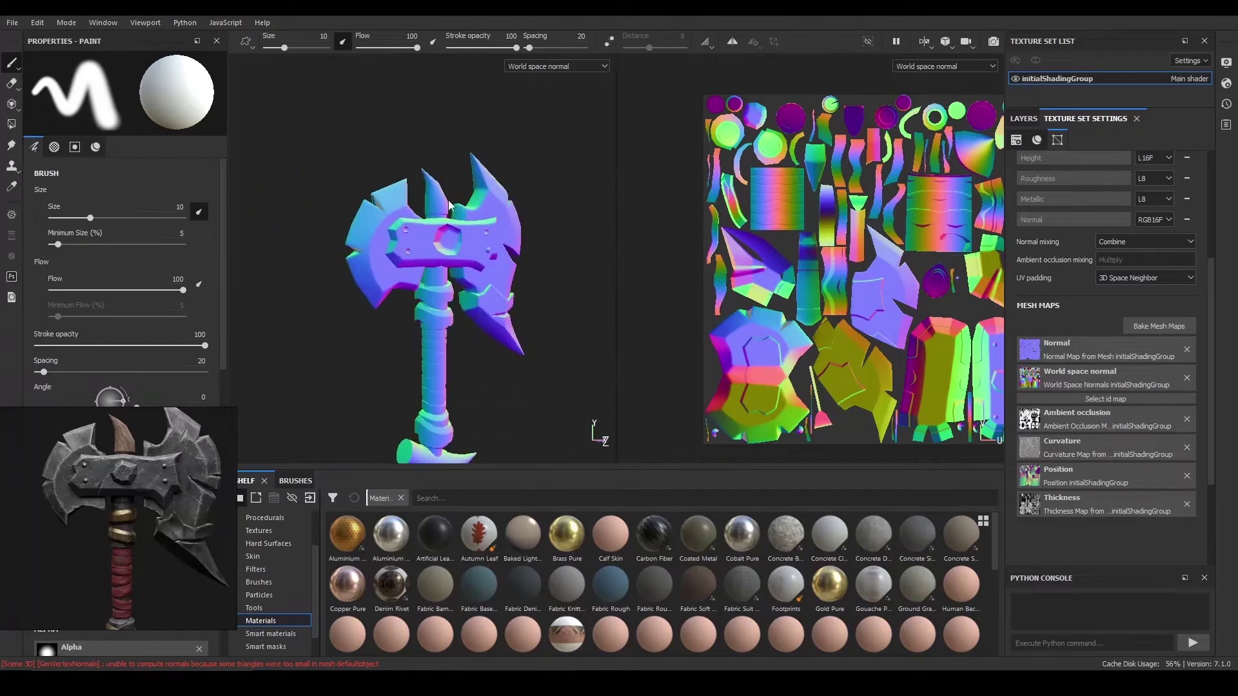
alt+right_drag(449, 205, 520, 271)
alt+drag(520, 270, 463, 265)
mouse_move(463, 265)
alt+right_down()
mouse_move(529, 270)
mouse_move(471, 239)
alt+right_up()
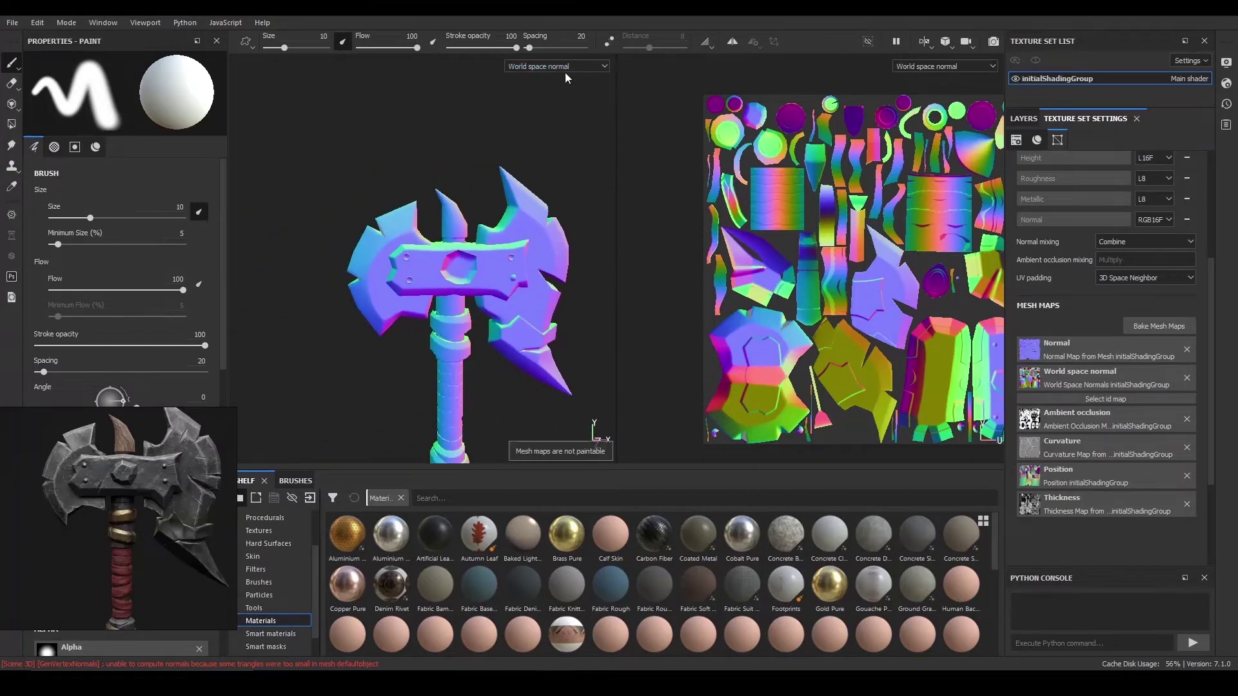
- Advance from the World space normal map to the Ambient occlusion map and examine it on the axe head
click(566, 68)
click(567, 103)
key(b)
key(b)
alt+drag(549, 299, 503, 270)
alt+right_drag(503, 270, 526, 315)
alt+drag(526, 316, 512, 293)
scroll(512, 292, down, 1)
- Review the Curvature, Position and Thickness maps on the axe, then cycle the display to the Normal map
key(b)
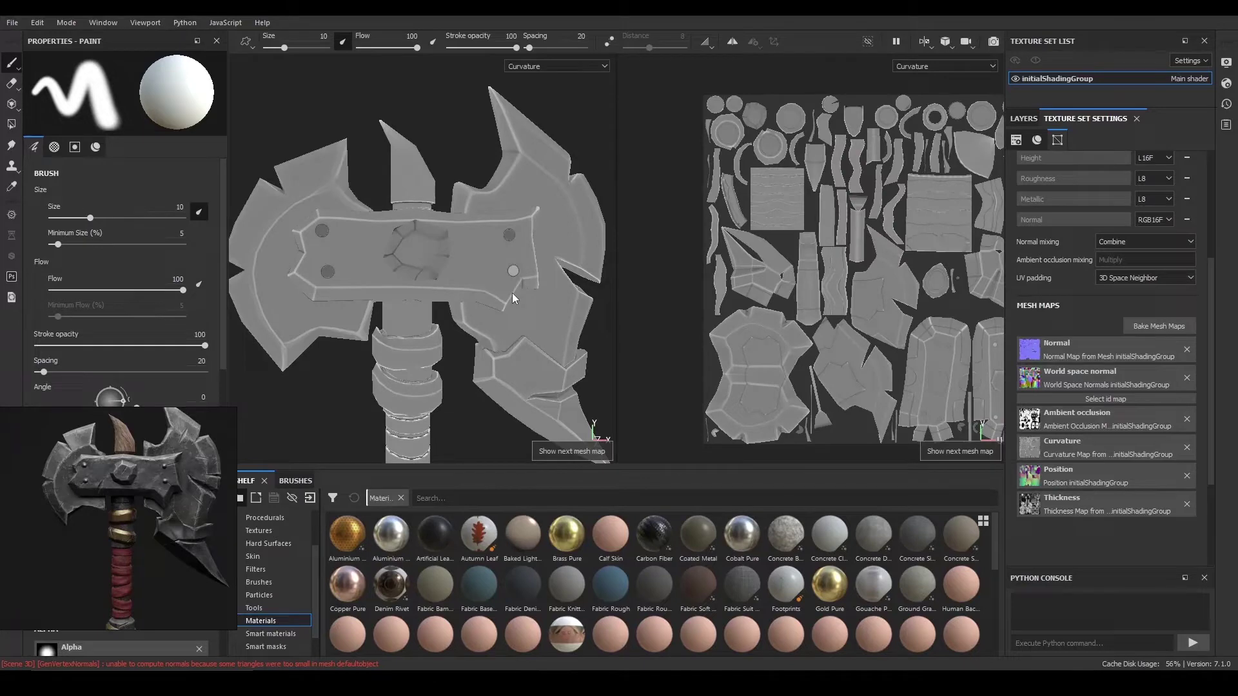
key(b)
key(b)
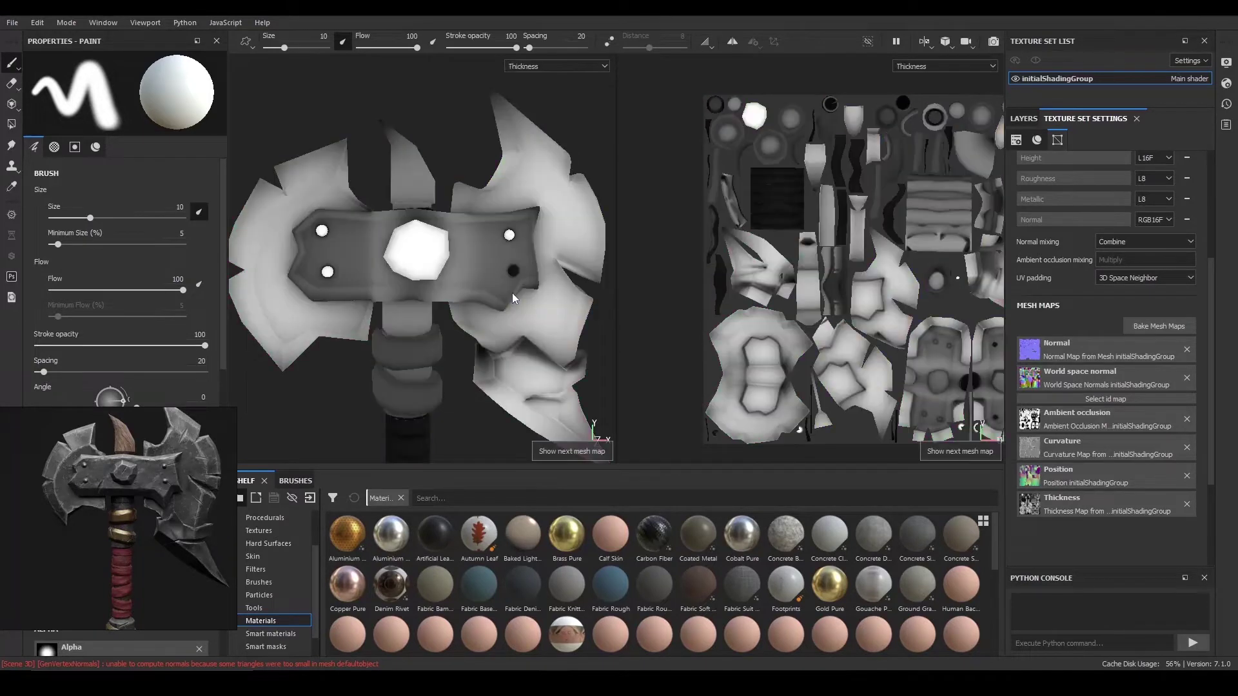
key(b)
key(b)
key(b)
key(b)
key(b)
key(b)
key(b)
key(b)
scroll(413, 260, down, 2)
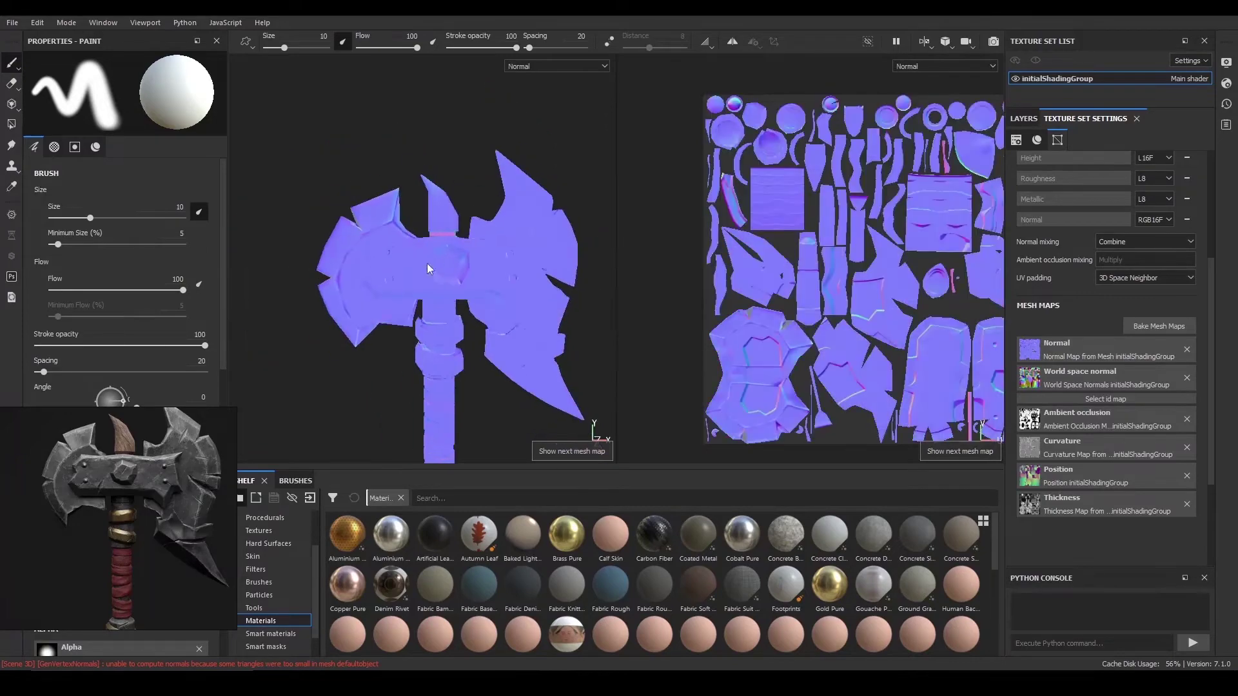
alt+right_drag(413, 259, 387, 255)
- Switch to Maya and inspect the axe_high mesh around the blades, guard and bolts
mouse_move(463, 679)
click(521, 631)
mouse_move(619, 412)
alt+mouse_down()
mouse_move(678, 368)
mouse_move(763, 338)
alt+mouse_up()
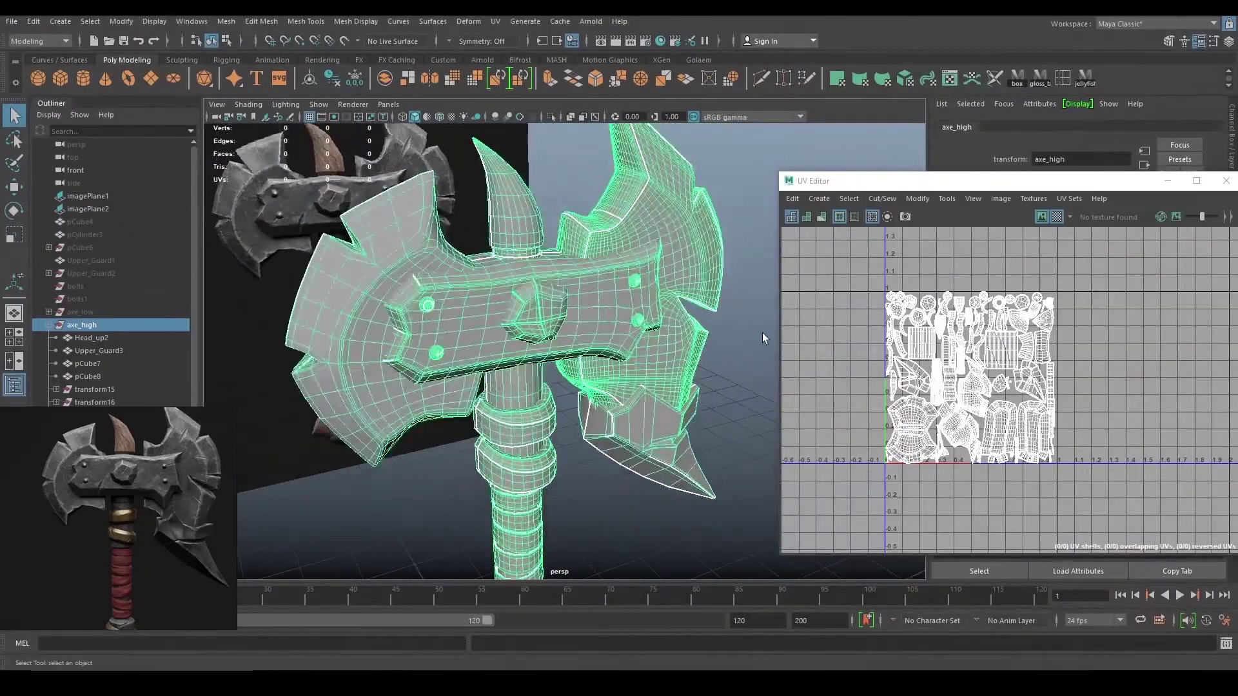
- Select the ornament at the centre of the axe guard and select all of its faces
click(541, 311)
alt+drag(541, 311, 545, 339)
click(286, 104)
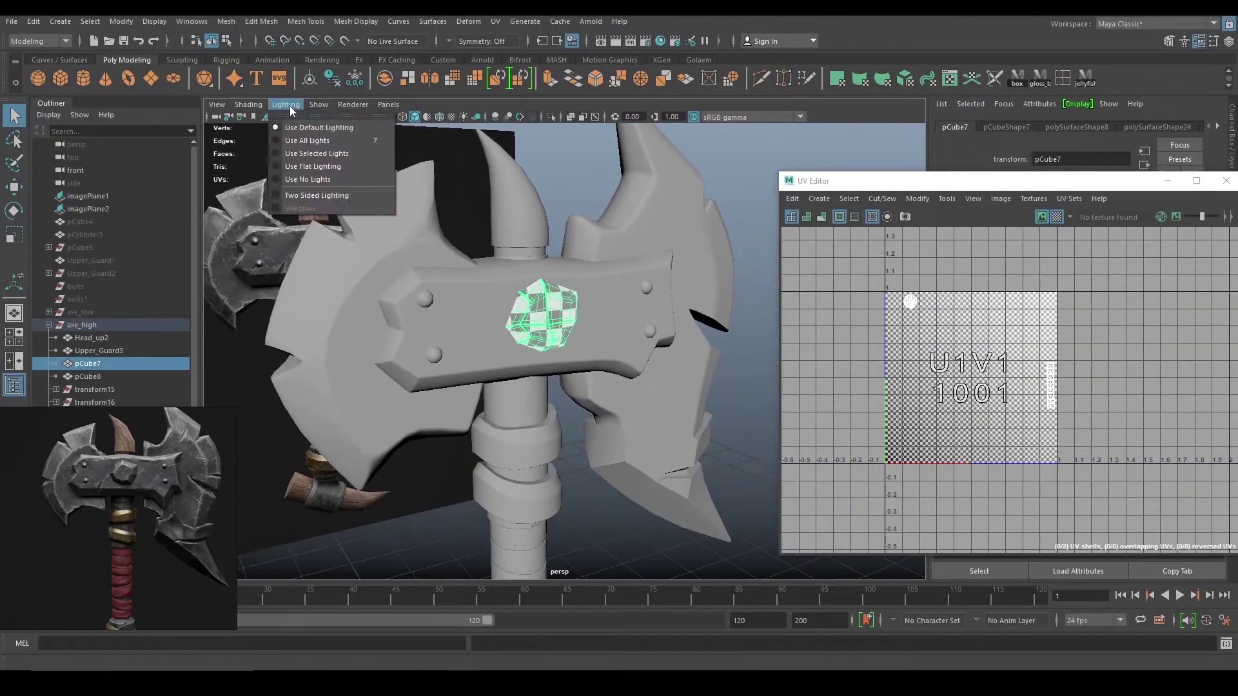
click(303, 108)
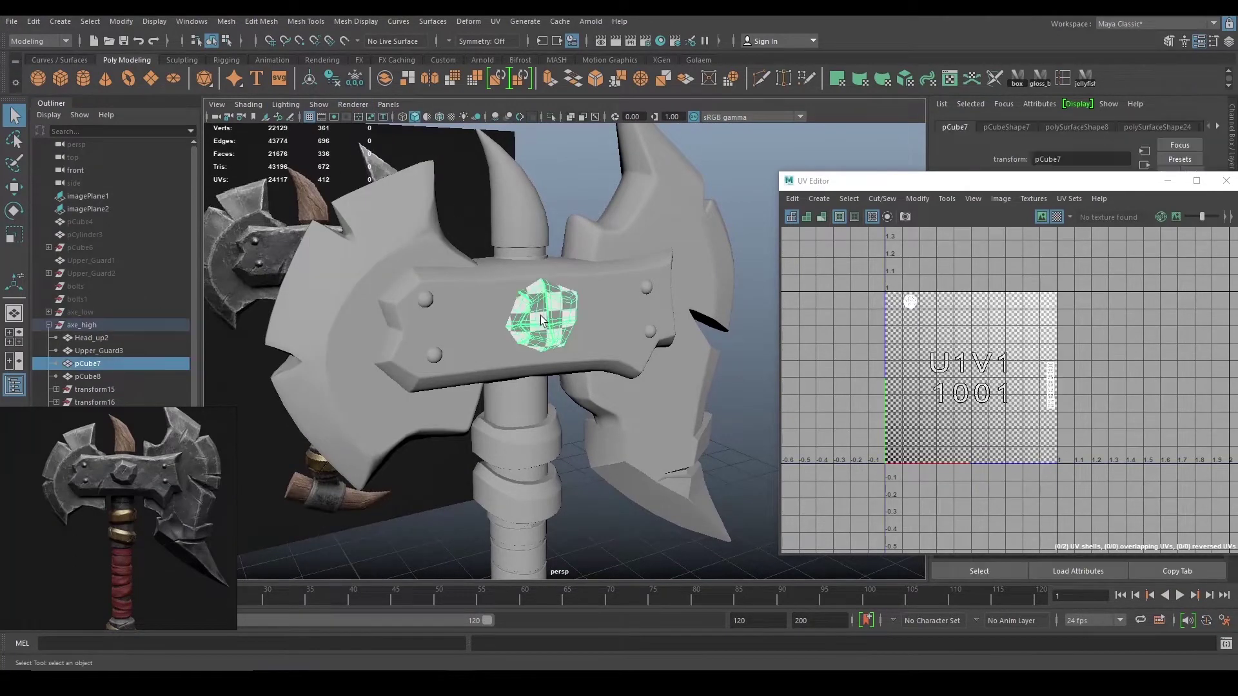
click(248, 105)
mouse_move(300, 105)
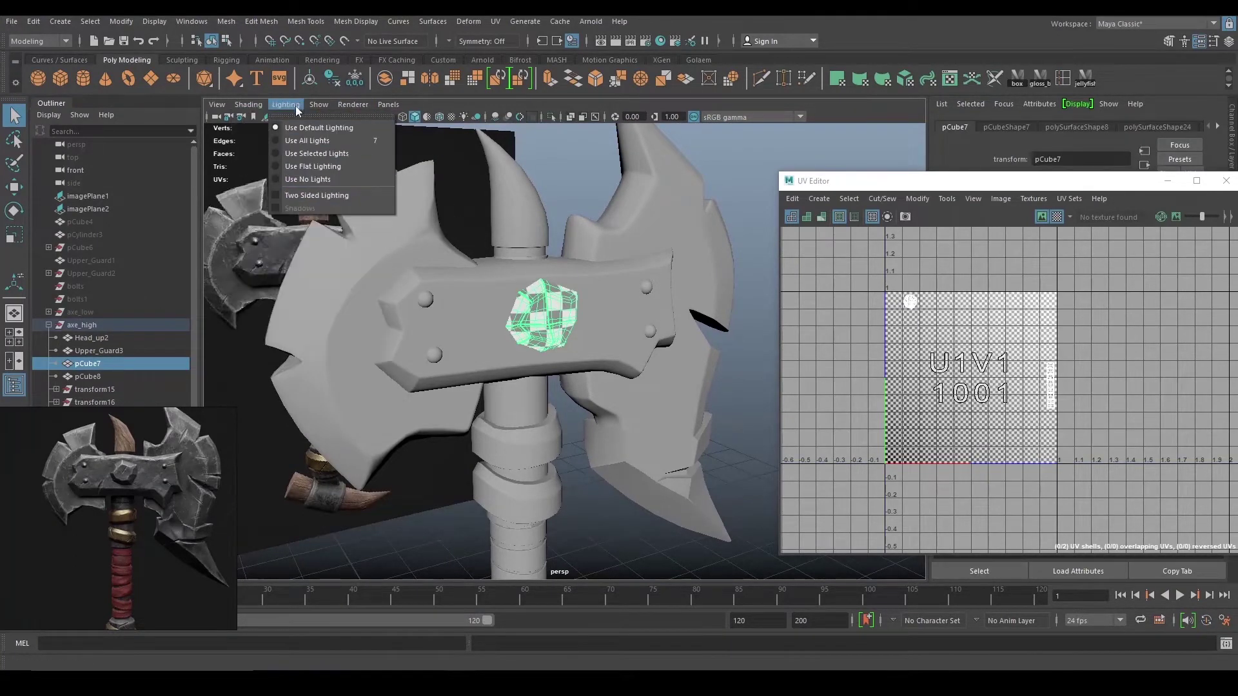
click(539, 177)
right_drag(555, 303, 555, 342)
scroll(535, 303, down, 2)
drag(484, 251, 609, 371)
mouse_move(616, 352)
alt+mouse_down()
mouse_move(683, 359)
mouse_move(539, 312)
mouse_move(619, 346)
mouse_move(577, 359)
mouse_move(681, 327)
mouse_move(599, 340)
mouse_move(661, 328)
mouse_move(713, 340)
mouse_move(661, 354)
mouse_move(684, 351)
alt+mouse_up()
scroll(681, 327, up, 5)
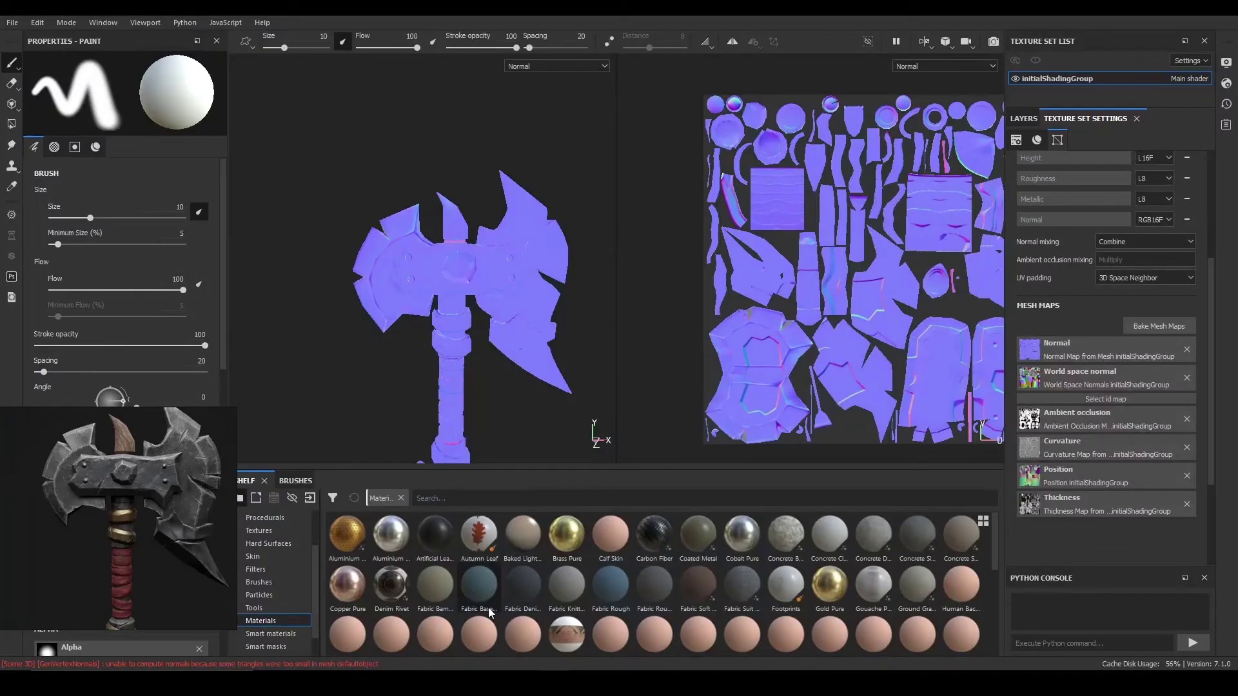
- Switch to Substance Painter and cycle the displayed mesh map from Normal to Ambient occlusion to examine the axe head
mouse_move(548, 322)
alt+mouse_down()
mouse_move(609, 325)
mouse_move(495, 337)
mouse_move(514, 395)
mouse_move(557, 359)
mouse_move(516, 341)
alt+mouse_up()
scroll(557, 359, up, 3)
key(b)
key(b)
key(b)
alt+drag(514, 337, 245, 227)
alt+middle_drag(433, 248, 311, 265)
- Return to Maya and reverse the normals of the selected faces on the guard's central ornament
scroll(311, 266, down, 3)
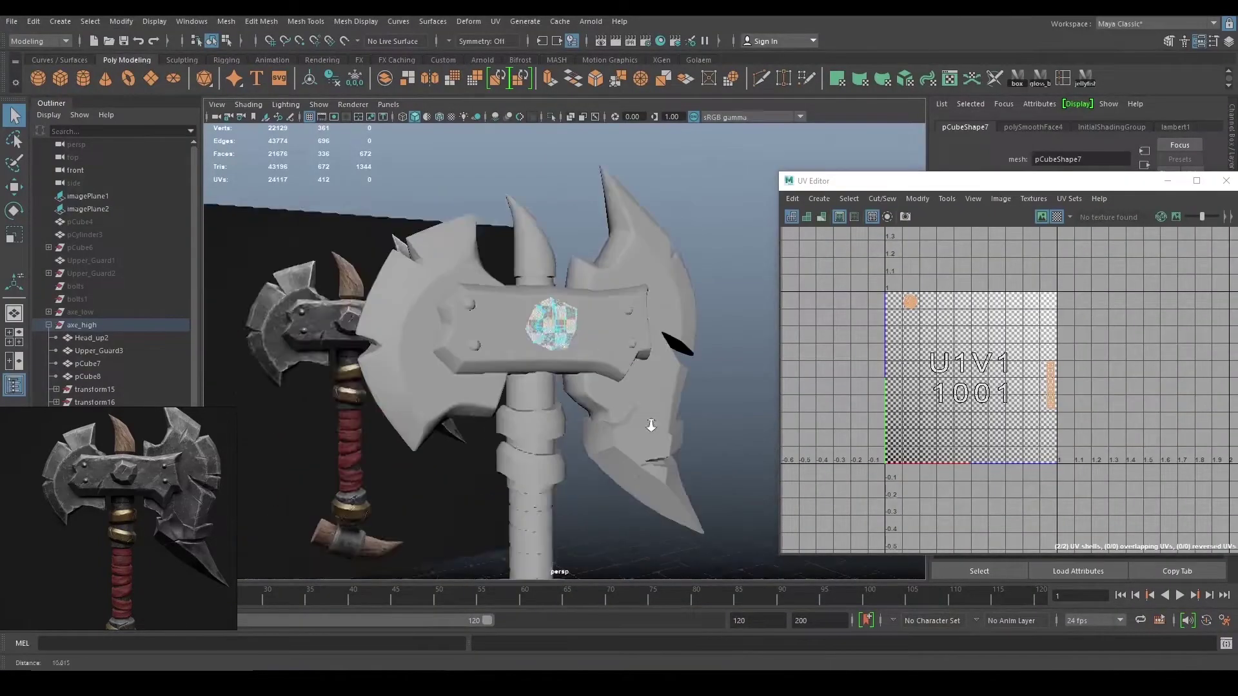
scroll(617, 493, up, 5)
scroll(516, 330, down, 5)
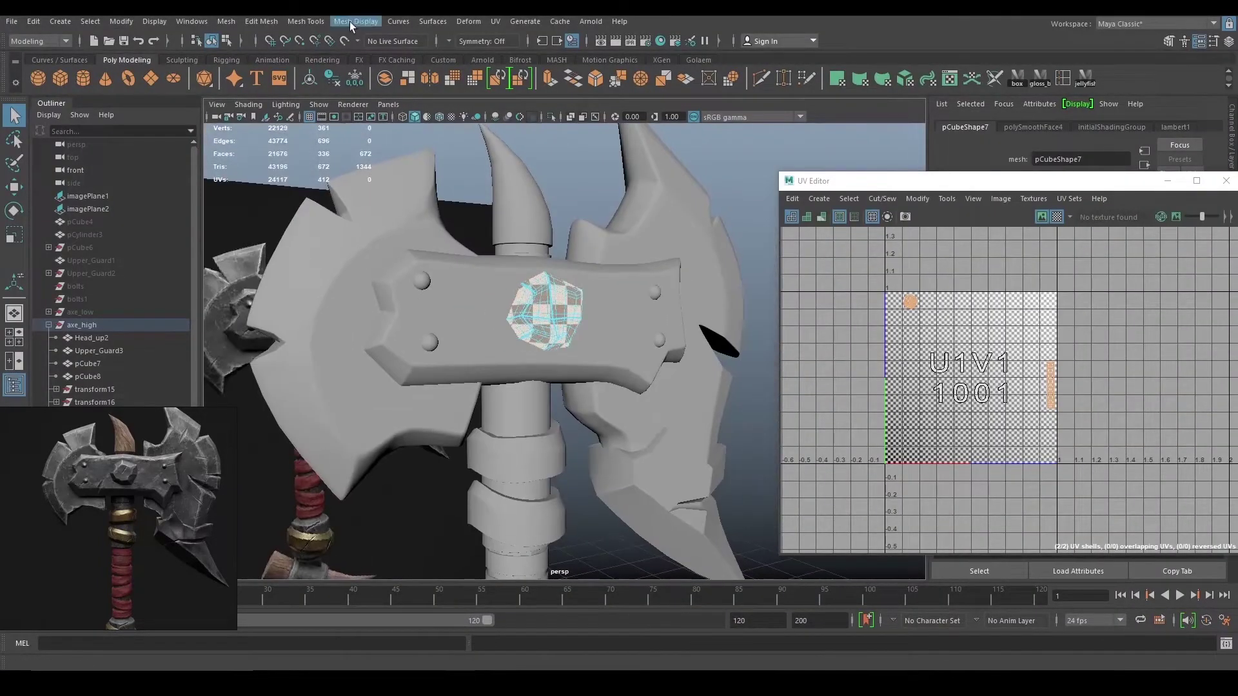
click(223, 23)
mouse_move(356, 21)
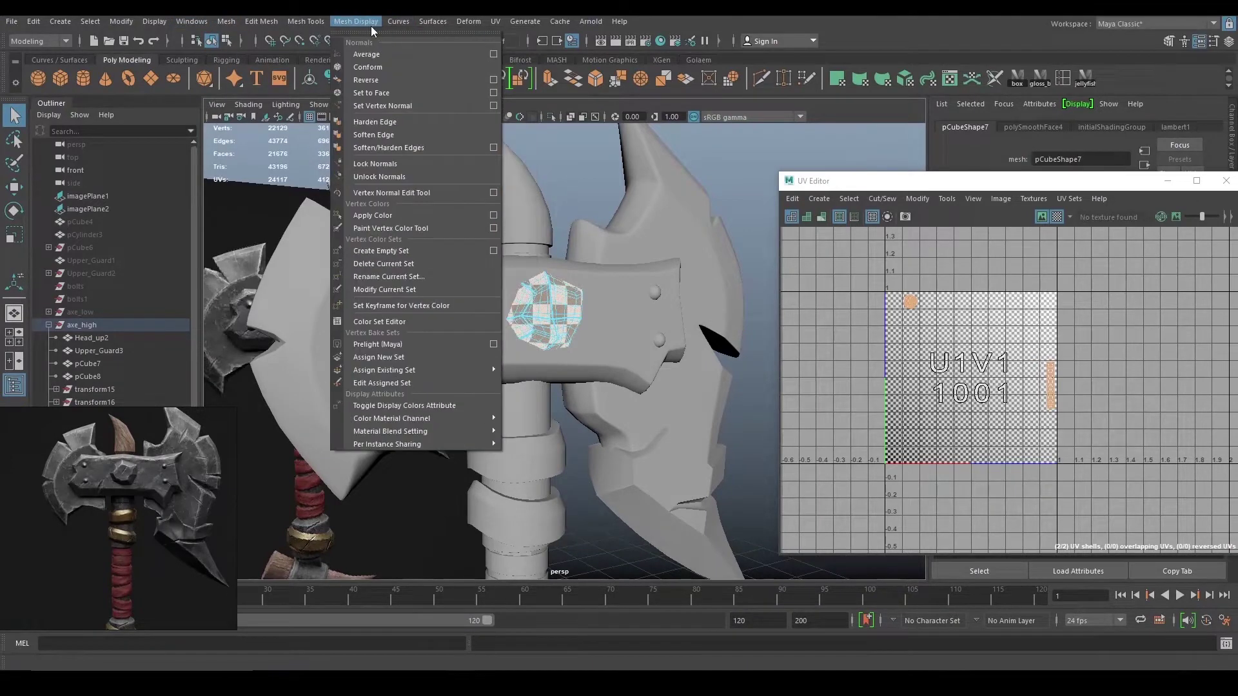
click(368, 85)
scroll(582, 296, down, 1)
click(573, 208)
- Select faces around the central ornament and examine the guard closely from several angles
alt+drag(559, 303, 616, 352)
scroll(597, 339, up, 2)
right_drag(581, 324, 598, 350)
click(591, 312)
drag(461, 239, 726, 454)
scroll(551, 359, down, 3)
alt+drag(550, 359, 481, 354)
scroll(605, 415, up, 8)
scroll(664, 436, down, 4)
alt+drag(561, 362, 531, 329)
- Select the faces of the guard's upper bolt beside the rounded blade and reverse their normals
key(w)
click(391, 306)
alt+drag(392, 307, 542, 316)
right_drag(467, 216, 466, 256)
drag(416, 265, 509, 359)
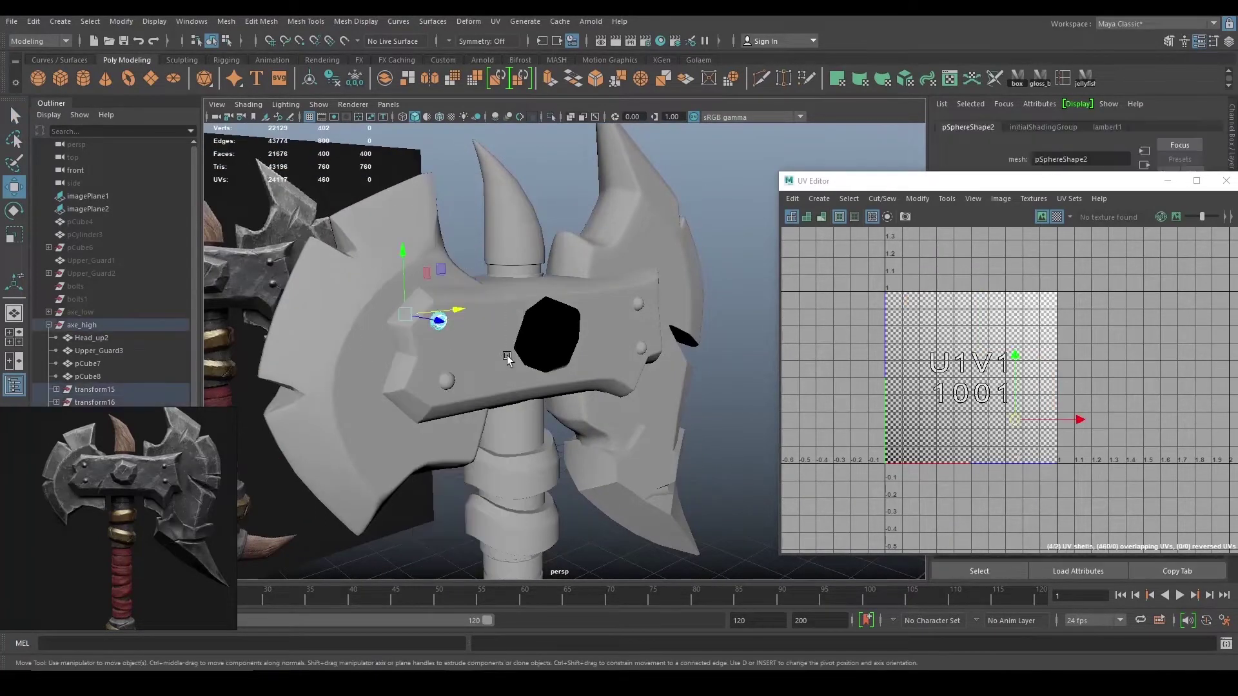
click(365, 22)
click(386, 80)
- Select the faces of the guard's lower bolt beside the rounded blade and reverse their normals
scroll(526, 291, up, 4)
alt+drag(509, 323, 536, 336)
click(385, 365)
right_drag(385, 365, 303, 330)
click(358, 22)
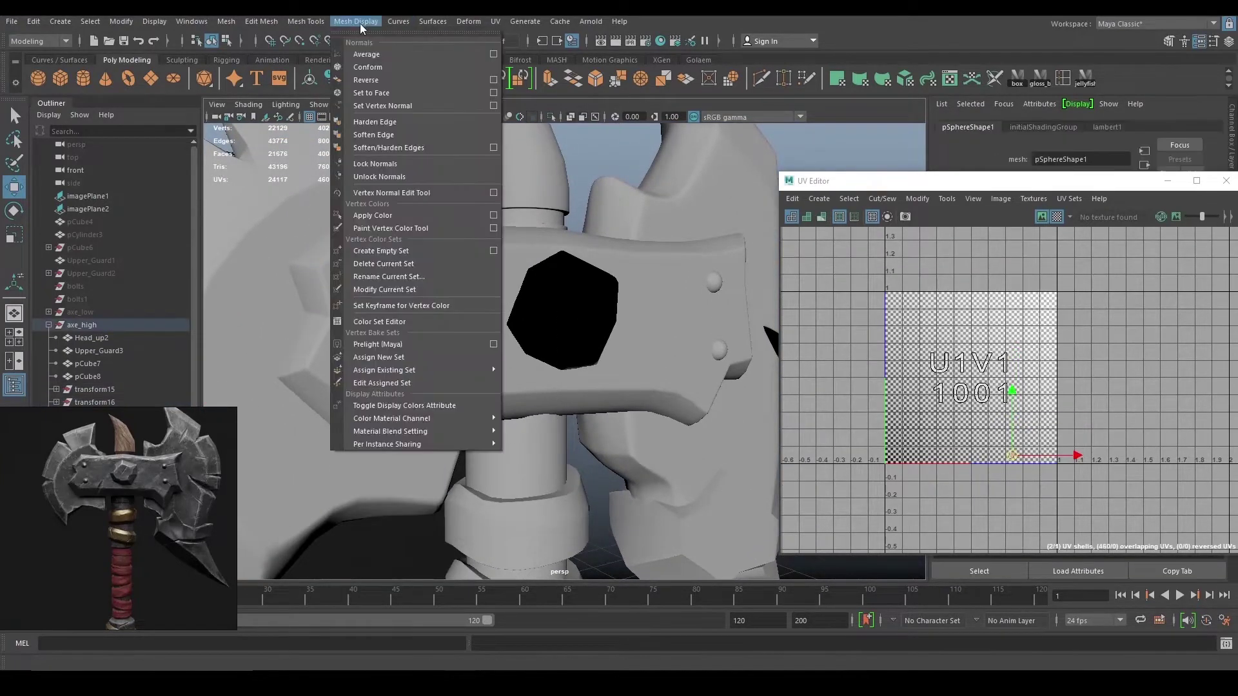
click(380, 67)
- Reverse the normals of the guard's lower bolt beside the long-spiked blade
scroll(722, 354, up, 4)
click(632, 350)
scroll(533, 235, down, 3)
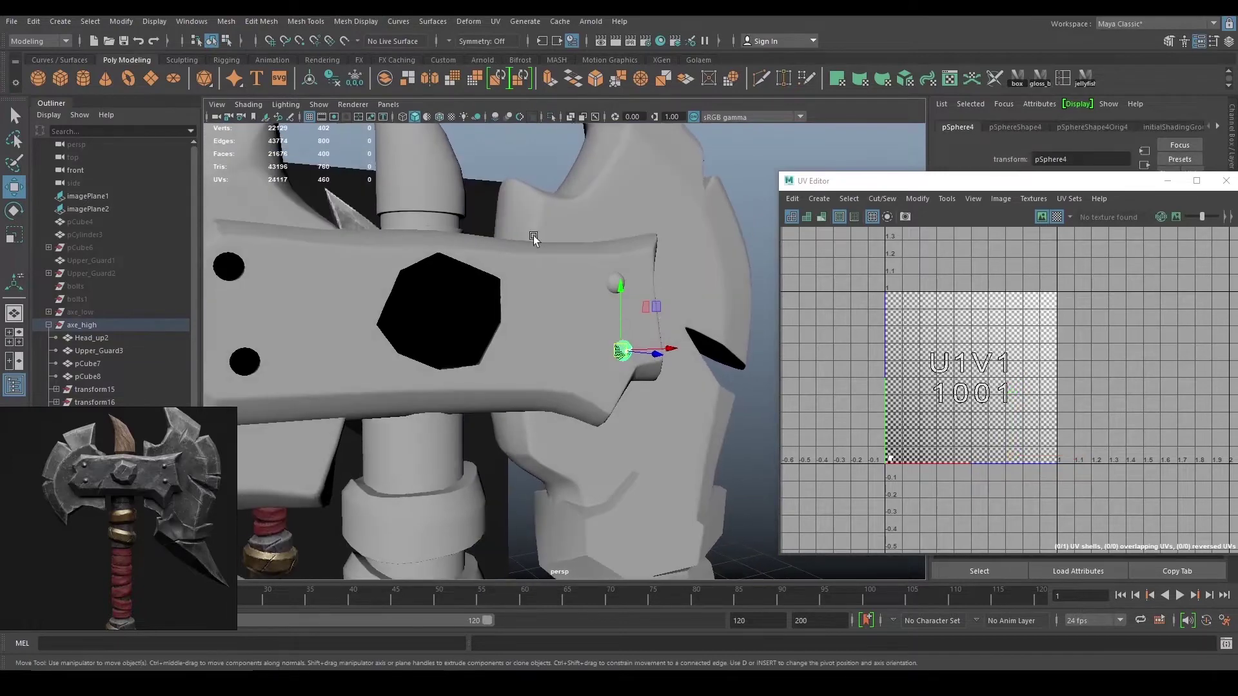
click(353, 22)
click(373, 80)
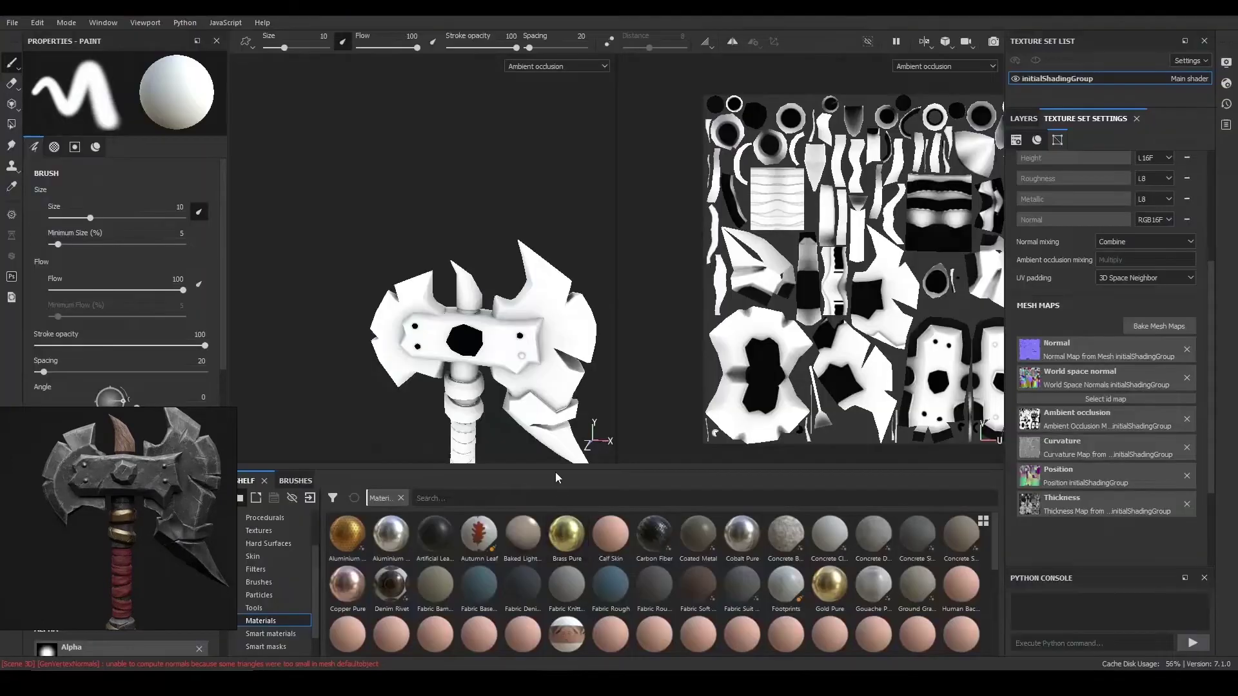
- Switch to Substance Painter and view the whole axe with the Ambient occlusion map displayed
alt+shift+drag(536, 377, 484, 278)
scroll(472, 276, down, 3)
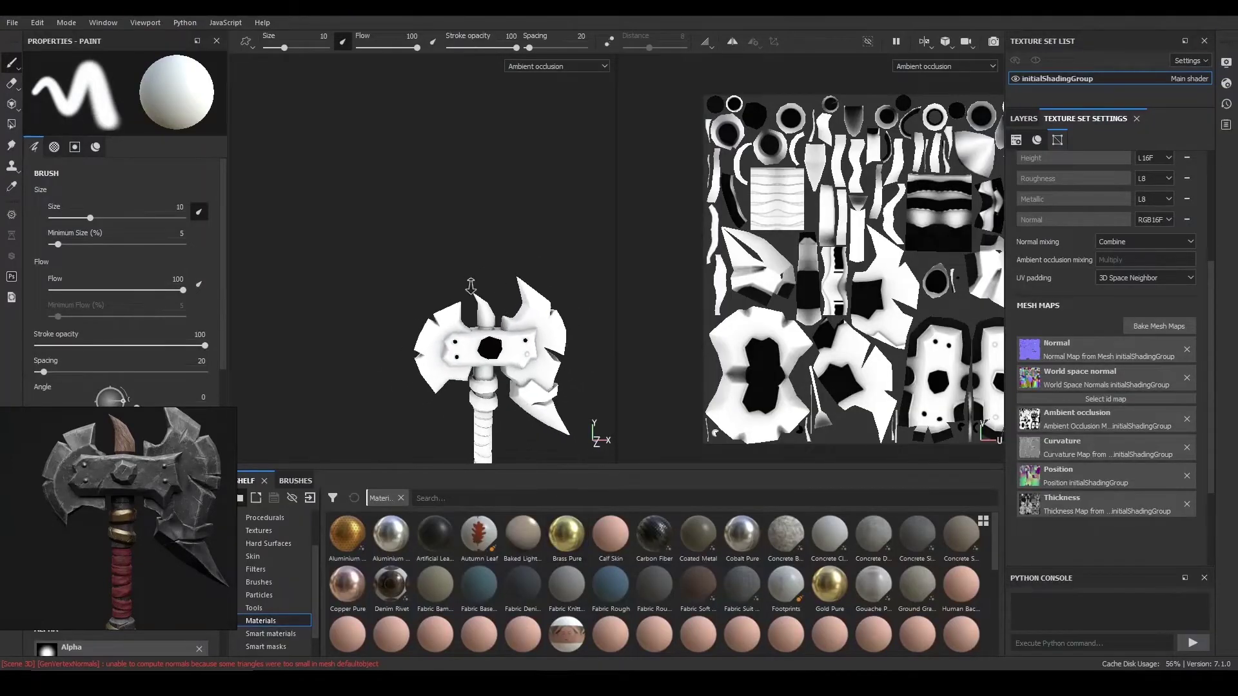
alt+middle_drag(470, 276, 468, 249)
scroll(476, 254, down, 1)
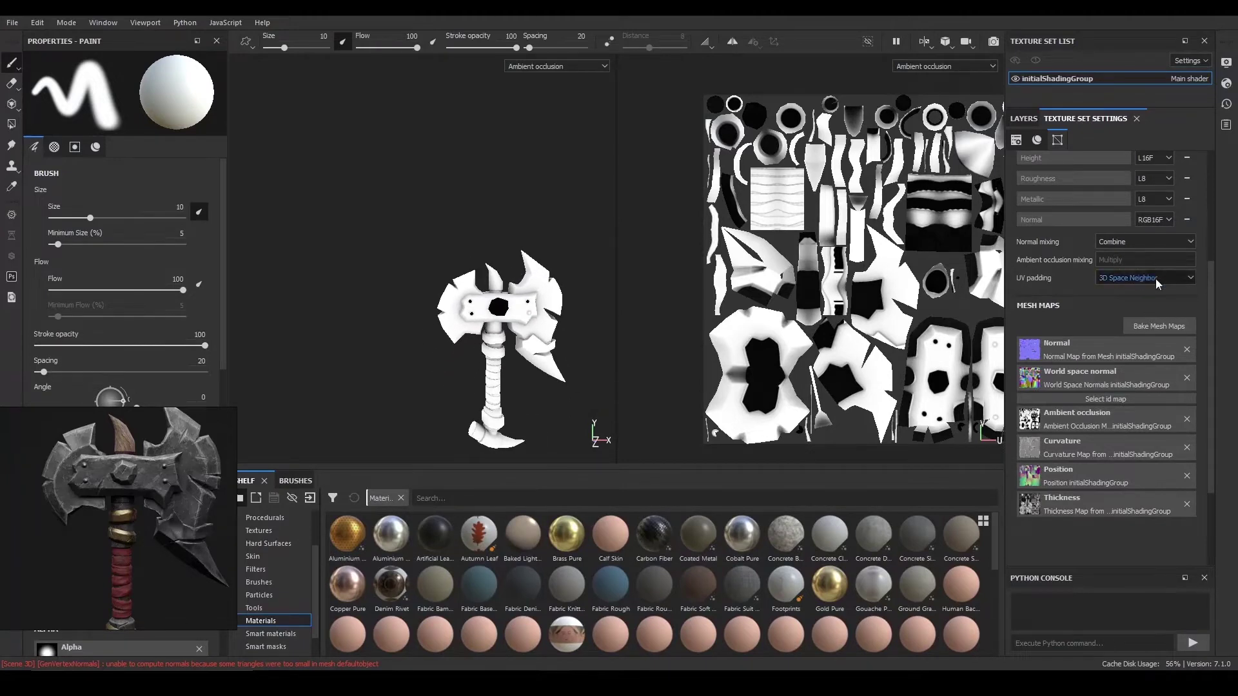
- Open the mesh map baking settings and exclude World space normal, Curvature, Position and Thickness, keeping only Ambient occlusion
click(1167, 327)
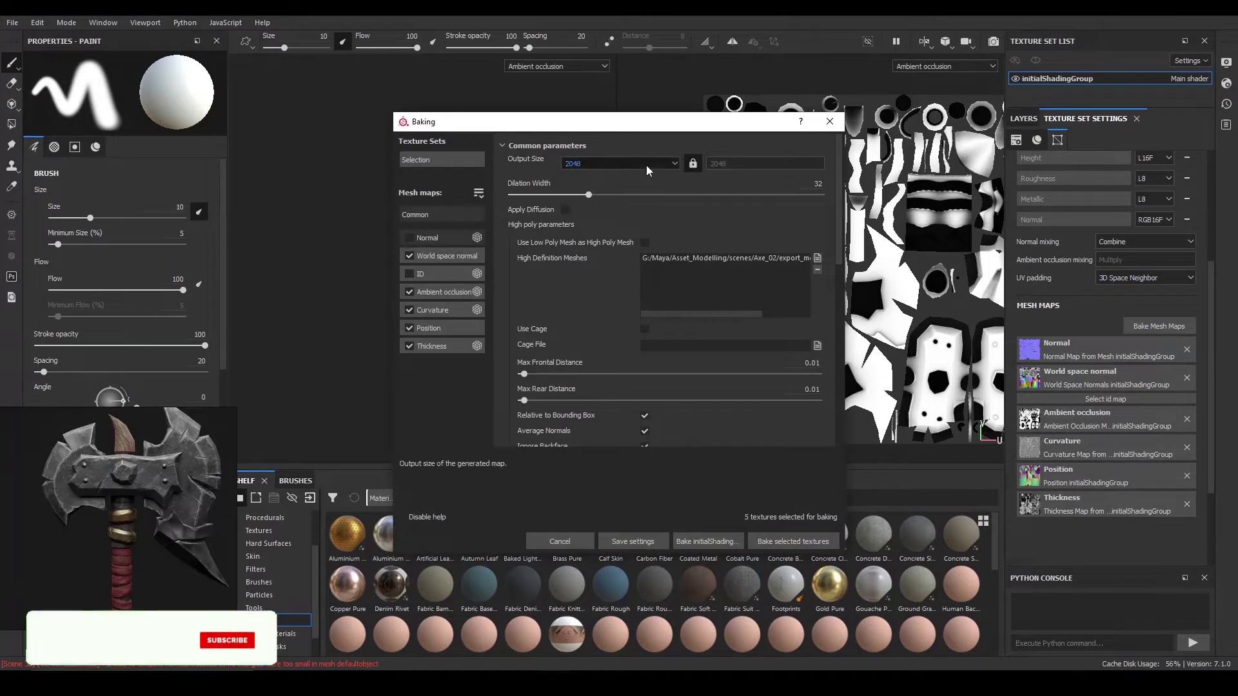
click(409, 256)
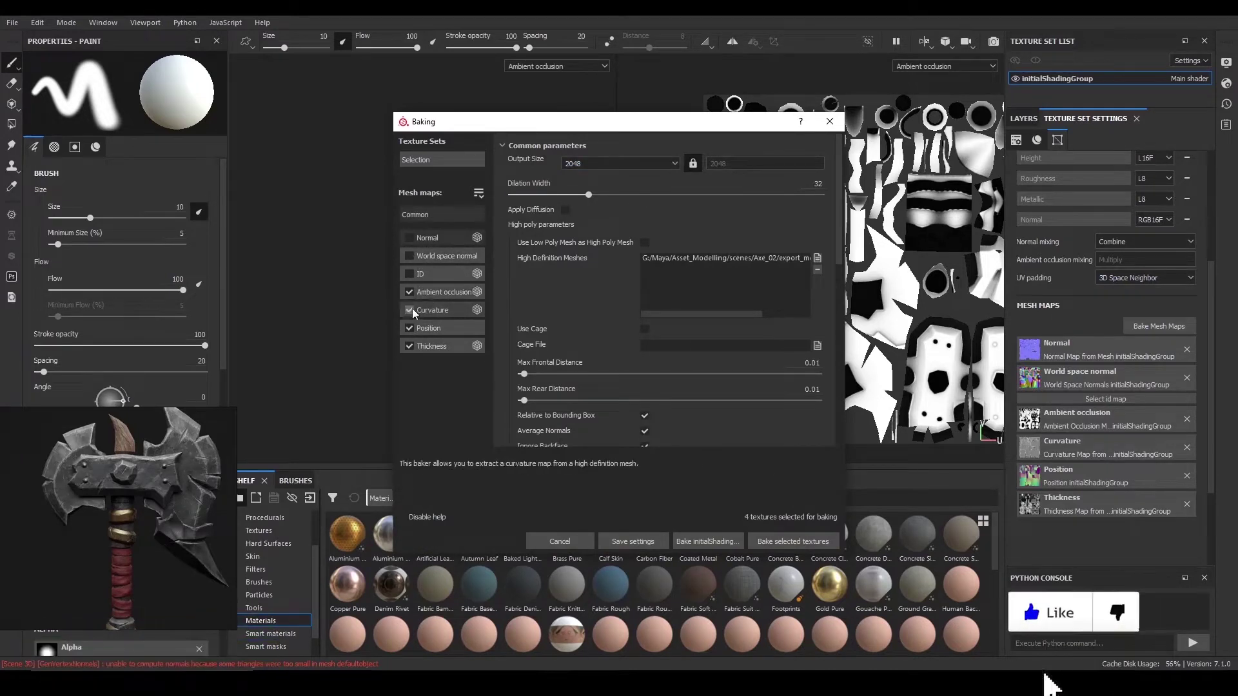
click(409, 310)
click(409, 329)
click(408, 347)
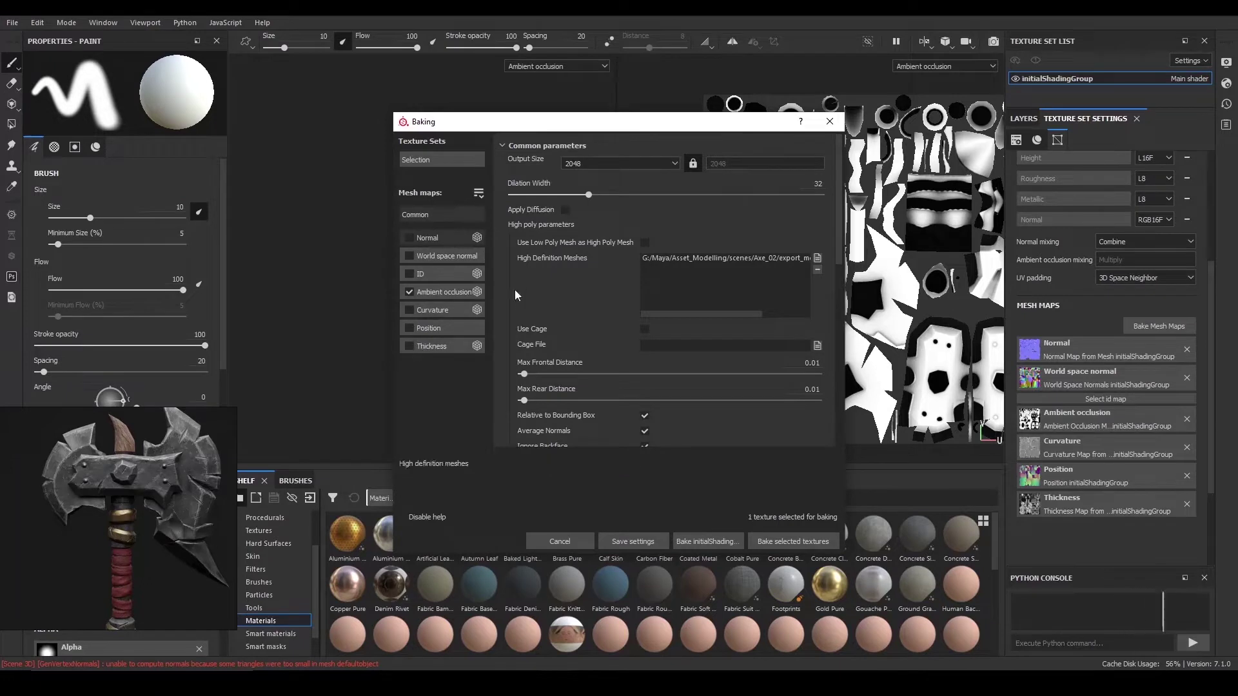
- Review the Ambient occlusion and common bake parameters and bake the Ambient occlusion map at 2048
click(465, 293)
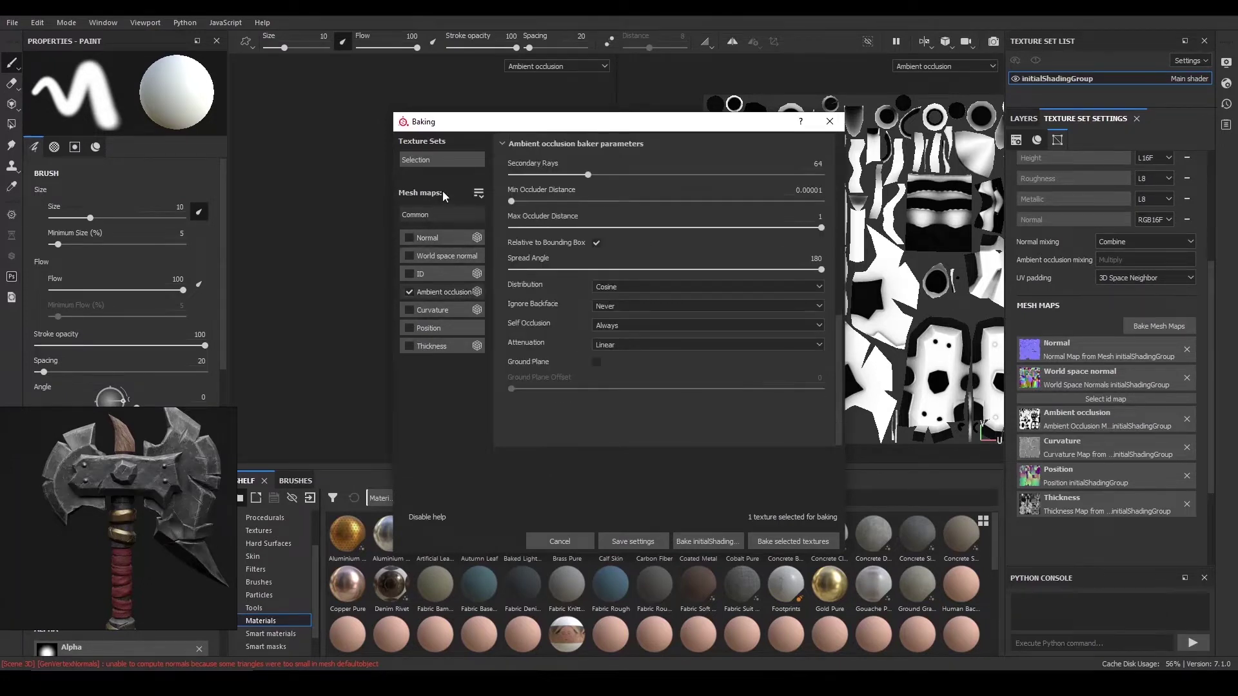
click(432, 215)
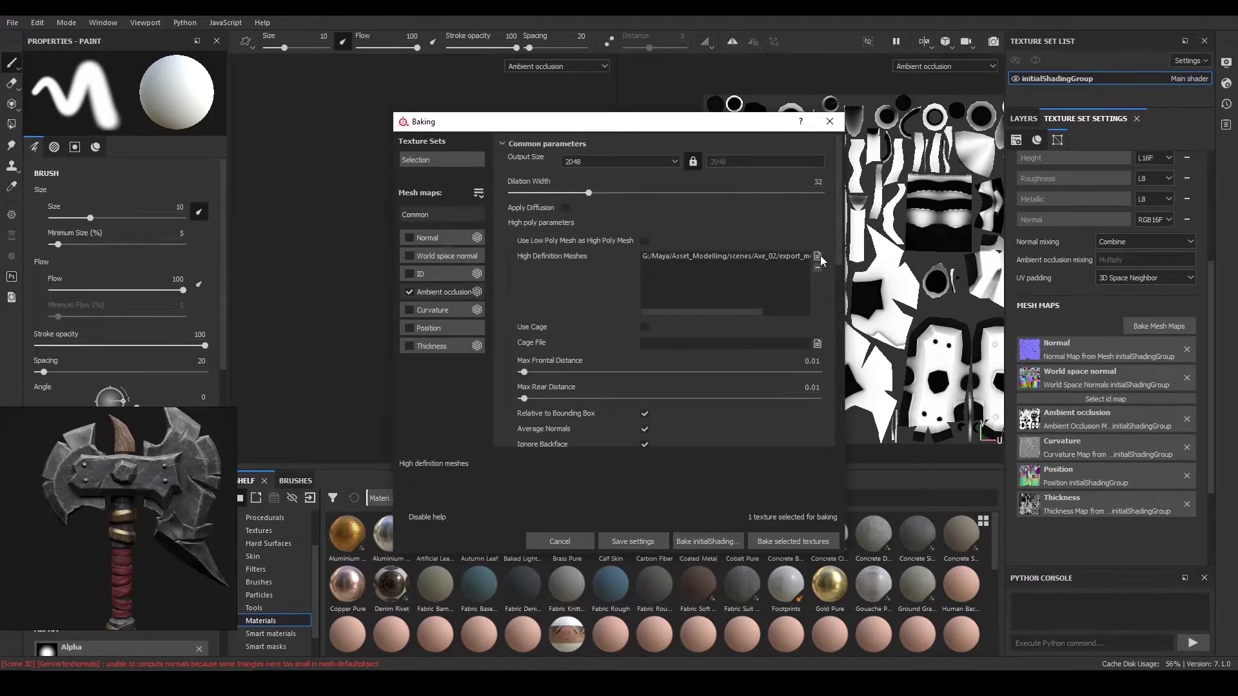
click(795, 541)
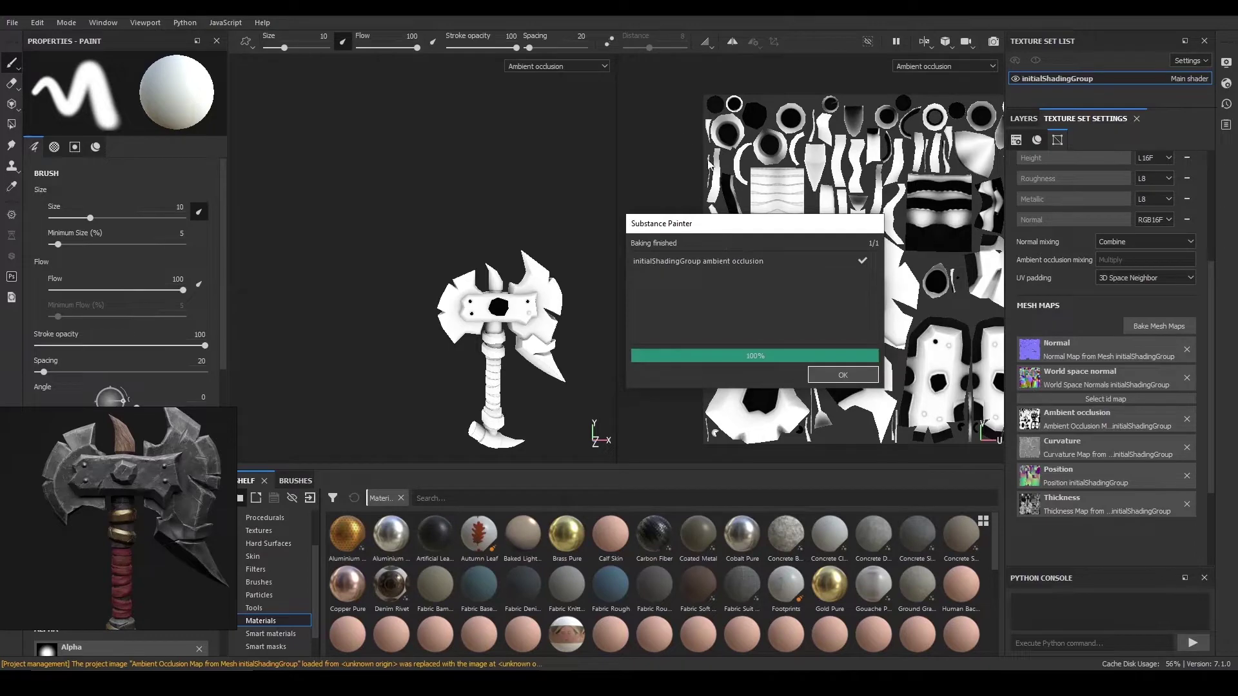
click(843, 375)
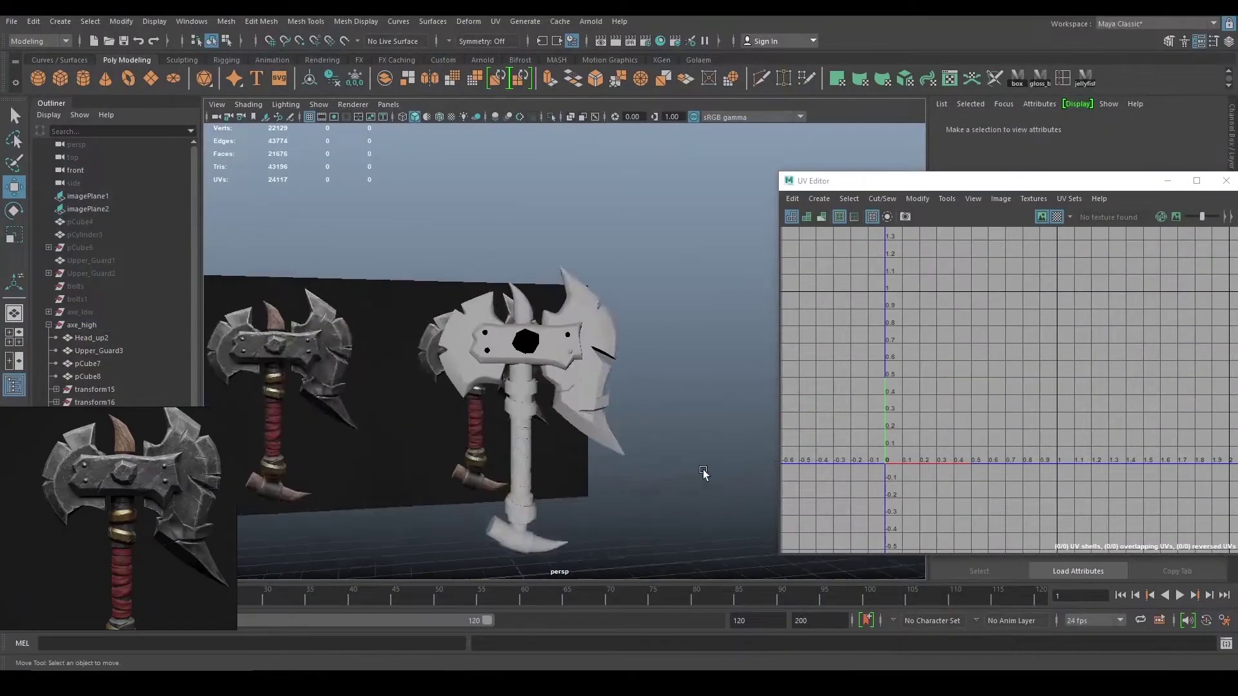
- Switch to Maya and undo the normal reversals on the guard's bolts
alt+drag(702, 470, 602, 404)
alt+right_drag(602, 405, 664, 444)
key(ctrl+z)
key(ctrl+z)
key(ctrl+z)
key(ctrl+z)
key(ctrl+z)
key(ctrl+z)
key(ctrl+z)
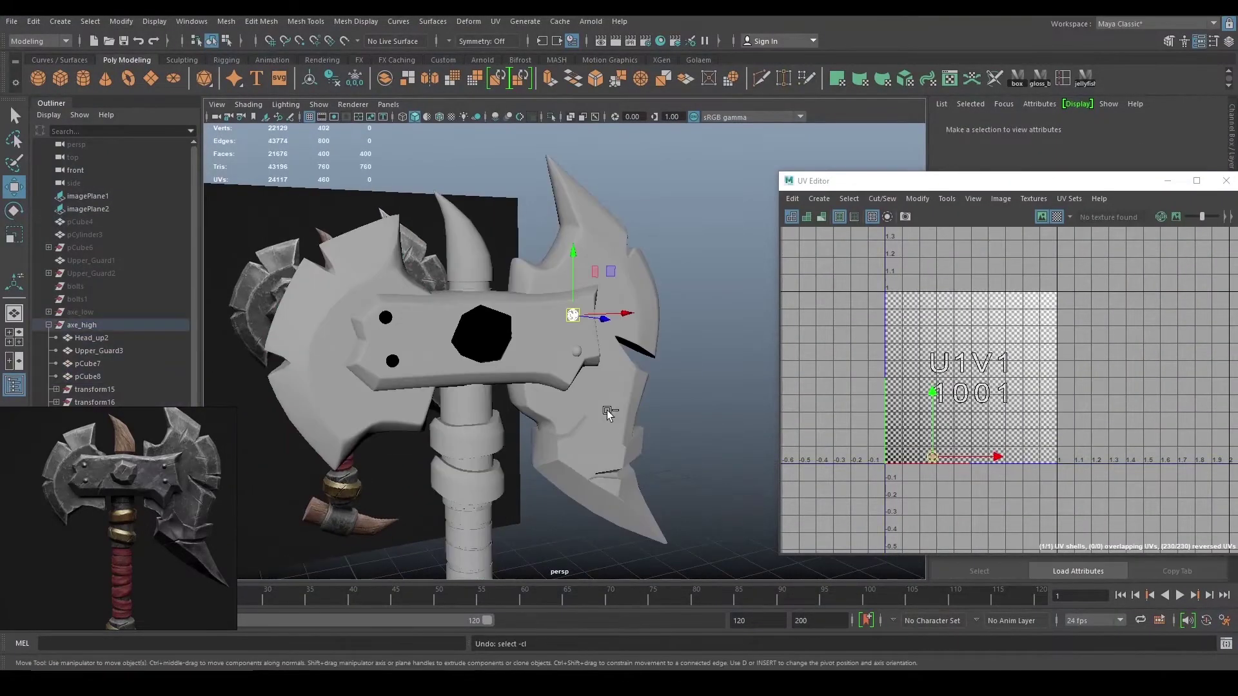
key(ctrl+z)
key(ctrl+z)
key(ctrl+z)
key(ctrl+z)
key(ctrl+z)
key(ctrl+z)
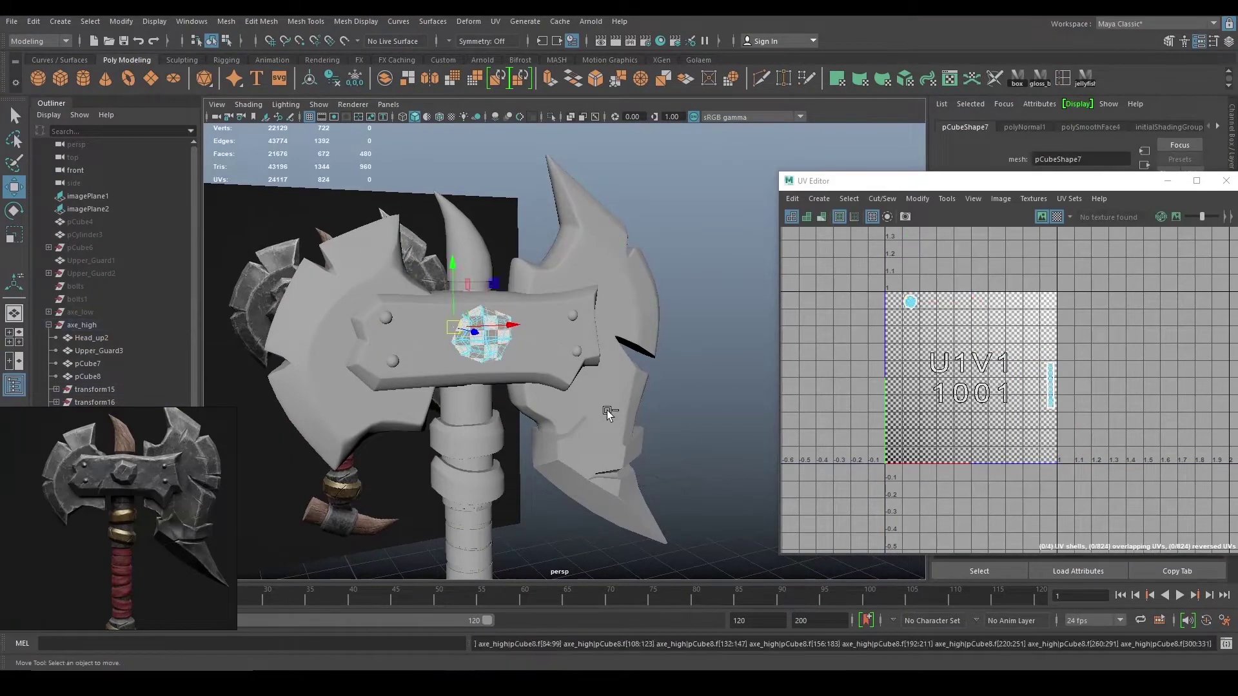
- Undo the normal reversal on the guard's central ornament
alt+drag(663, 316, 622, 338)
key(ctrl+z)
key(ctrl+z)
key(ctrl+z)
key(ctrl+z)
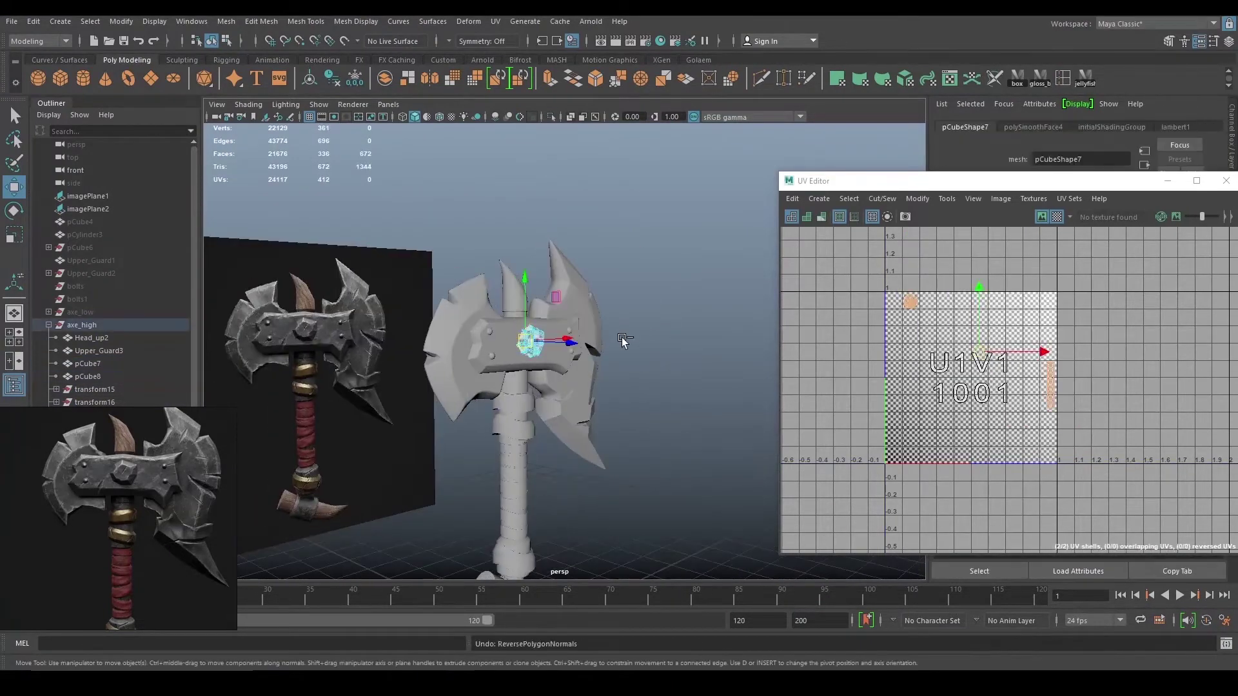
- View the whole axe, save the scene and clear the selection
click(686, 381)
alt+drag(498, 340, 658, 487)
alt+drag(658, 487, 733, 478)
click(650, 260)
key(ctrl+z)
key(ctrl+s)
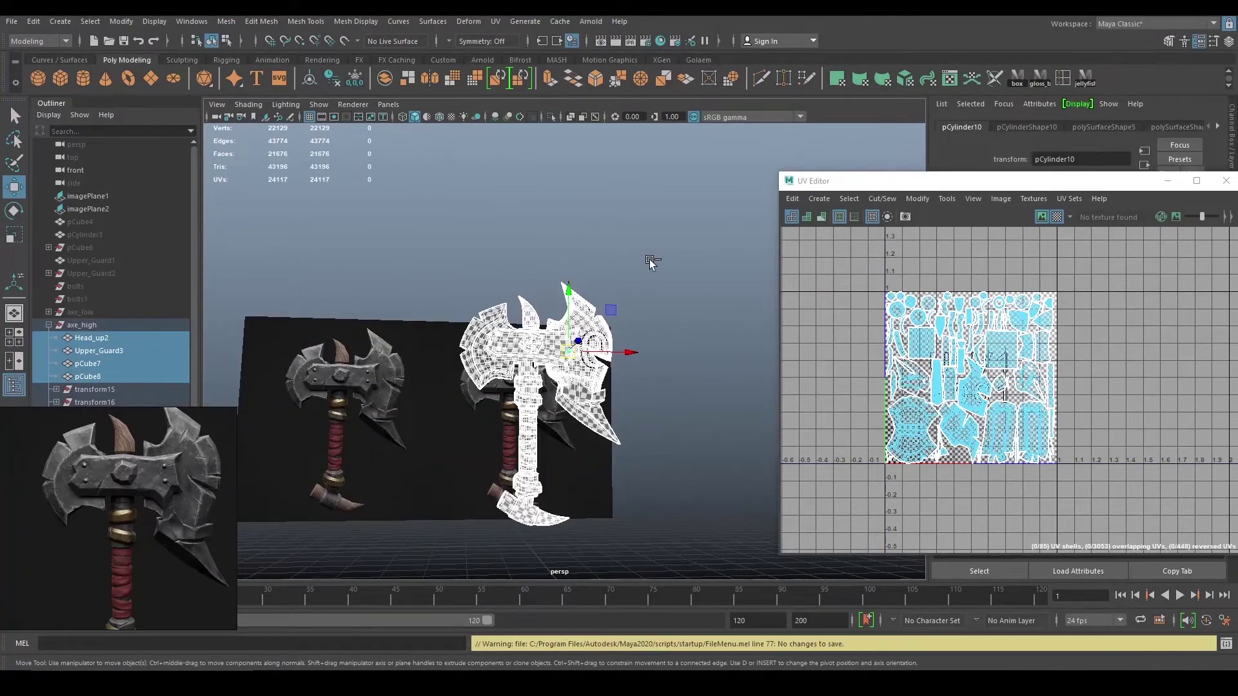
click(650, 260)
- Start a new scene, bring in the axe_high mesh and examine its guard, bolts and handle rings
click(13, 22)
click(23, 44)
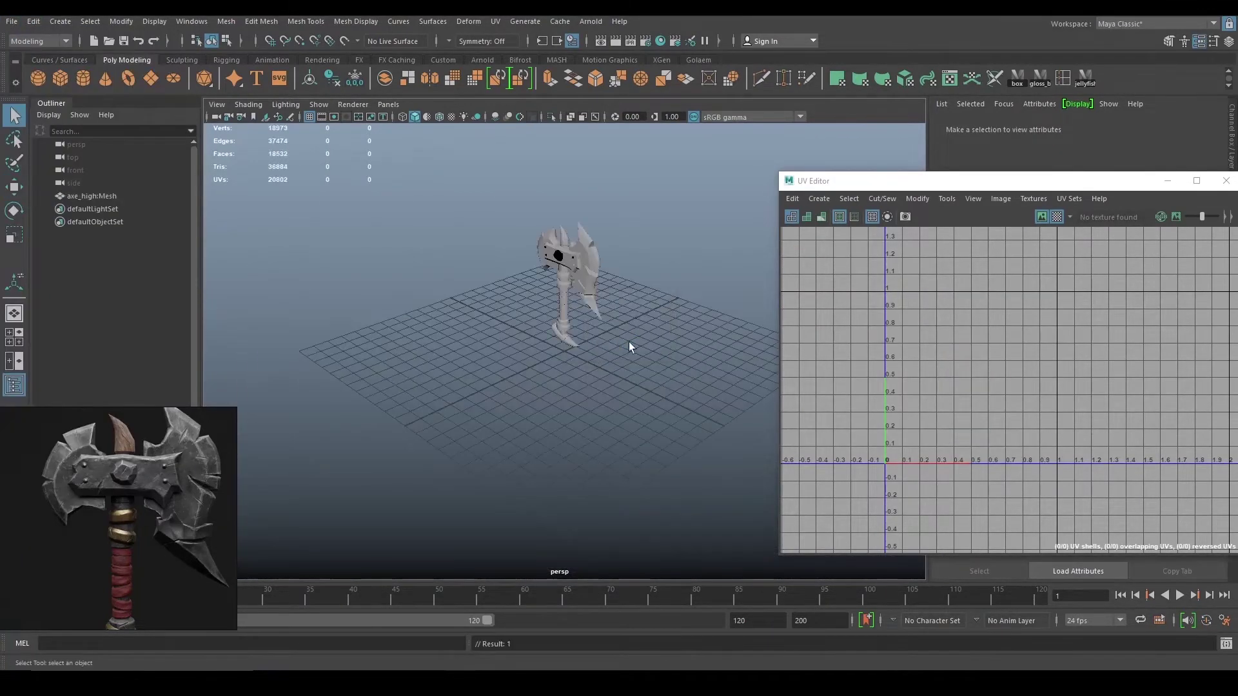
alt+drag(628, 341, 642, 300)
alt+middle_drag(642, 301, 582, 353)
scroll(579, 477, up, 6)
scroll(633, 408, down, 3)
alt+drag(583, 353, 566, 354)
scroll(580, 362, up, 6)
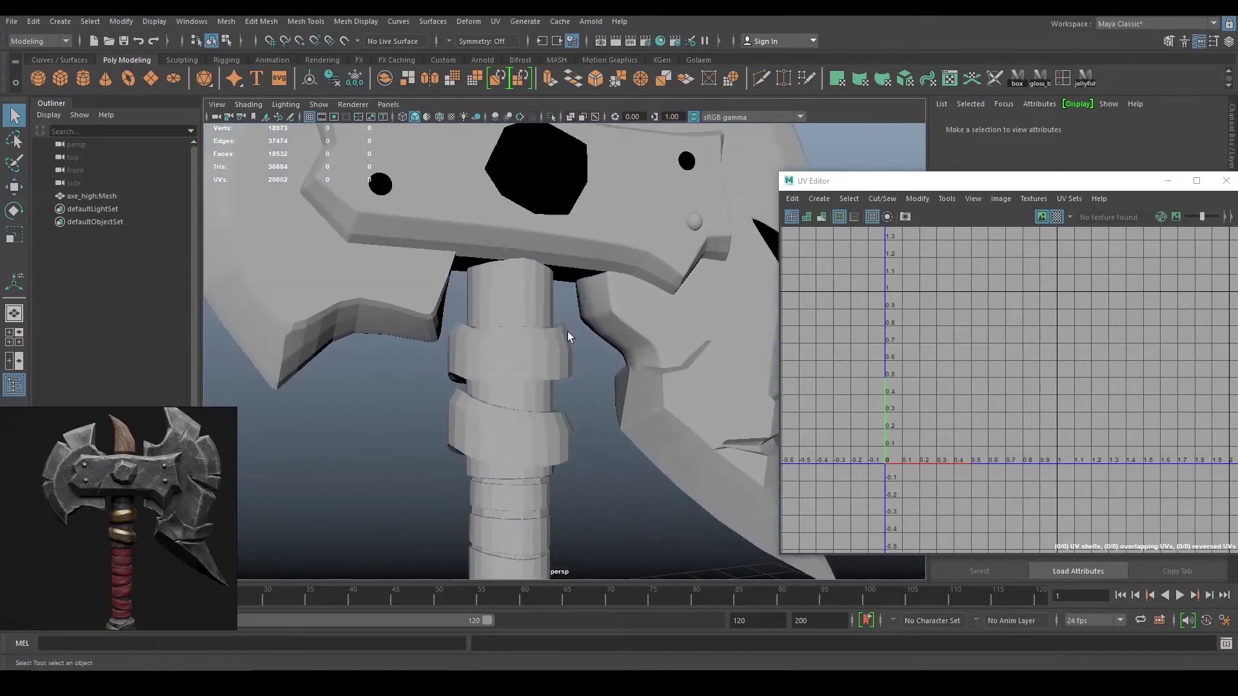
- Separate the combined axe_high mesh into individual objects
click(584, 438)
scroll(615, 414, down, 5)
click(225, 22)
click(252, 80)
scroll(542, 387, up, 3)
- Select the upper handle shaft and apply Soften/Harden Edges to it with an angle of 45
click(464, 477)
scroll(549, 399, down, 3)
click(550, 399)
scroll(550, 398, down, 2)
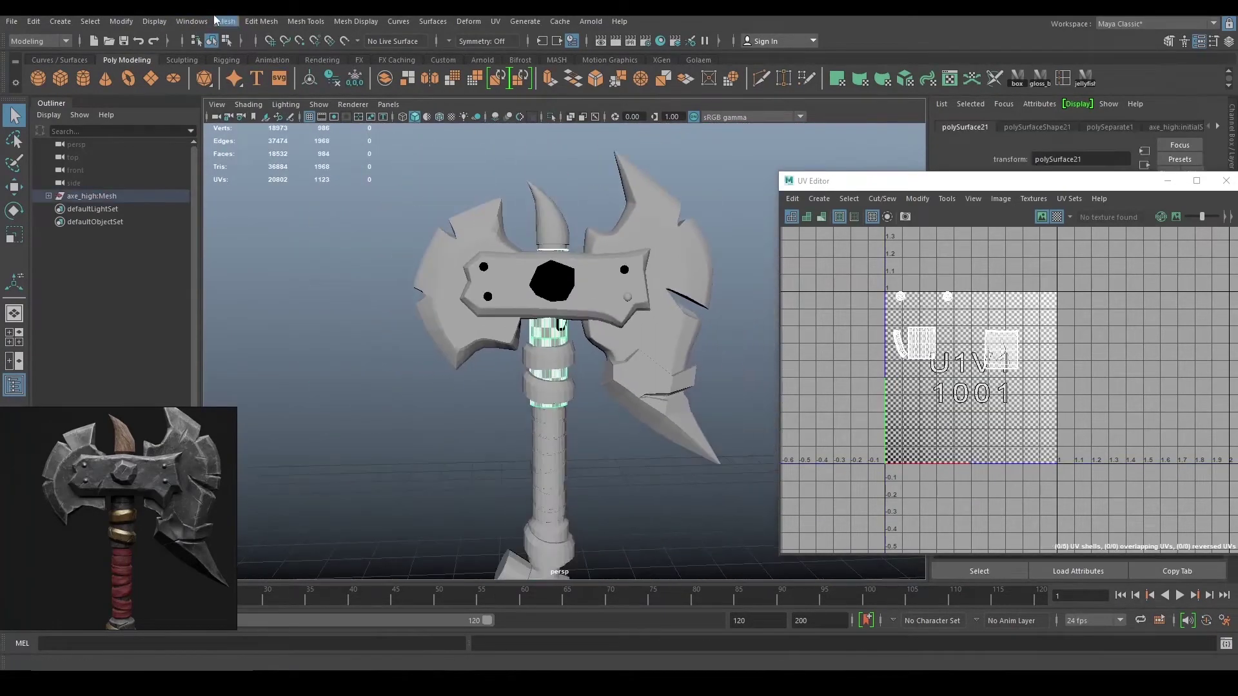
click(337, 21)
click(483, 155)
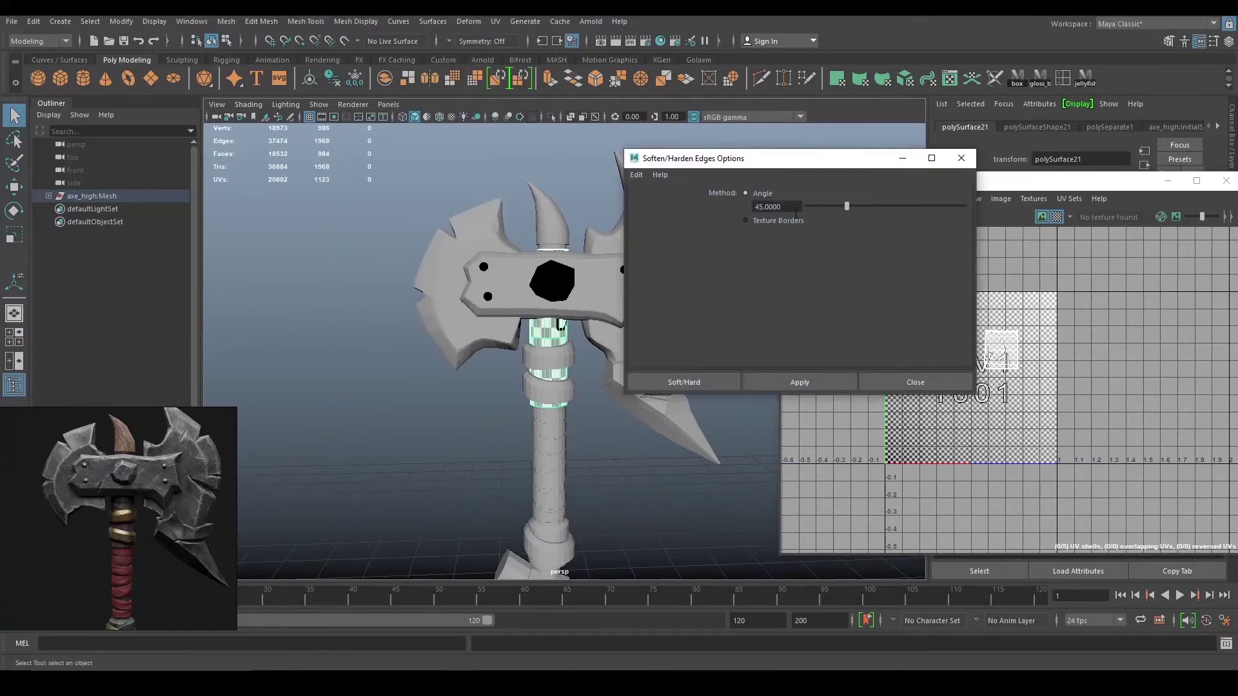
click(799, 382)
- Apply the same 45-degree Soften/Harden Edges to the handle rings and the remaining lower handle parts
alt+middle_drag(561, 392, 535, 354)
scroll(535, 353, up, 2)
click(526, 316)
click(800, 382)
click(532, 357)
click(799, 382)
click(525, 385)
mouse_move(461, 377)
mouse_down()
mouse_move(588, 526)
mouse_move(593, 568)
mouse_up()
click(799, 382)
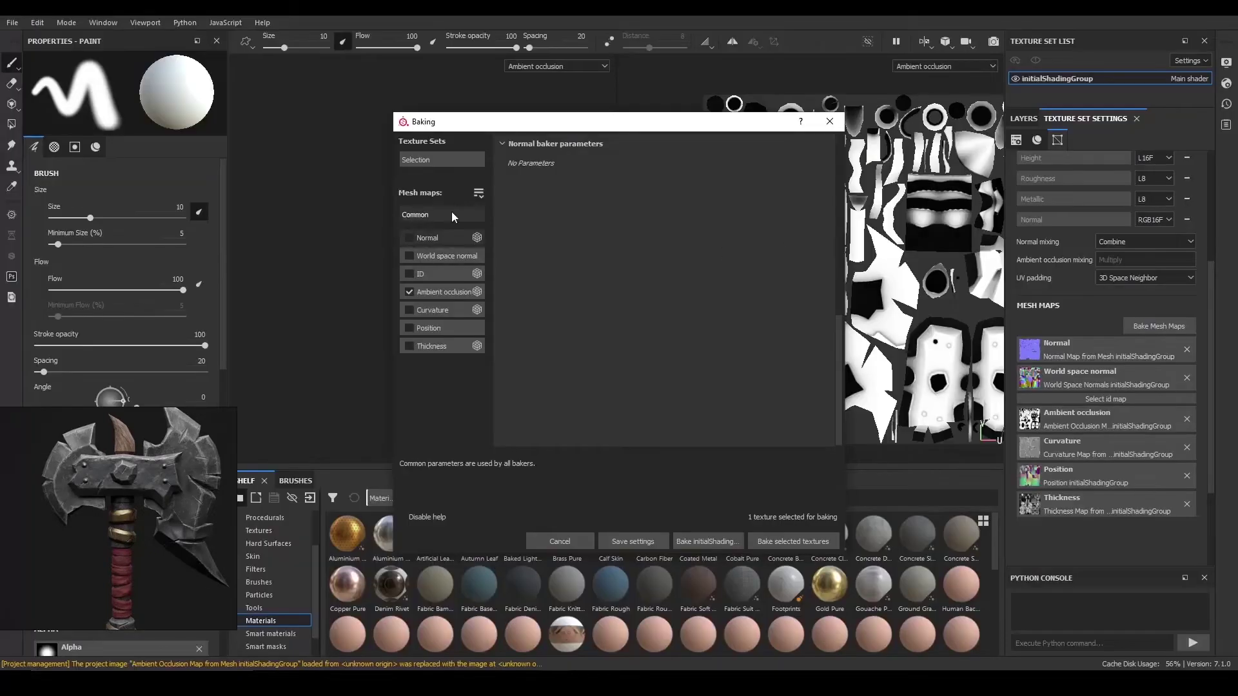
- In Substance Painter's common bake parameters, clear the High Definition Meshes list and load a single high-poly mesh file
click(452, 214)
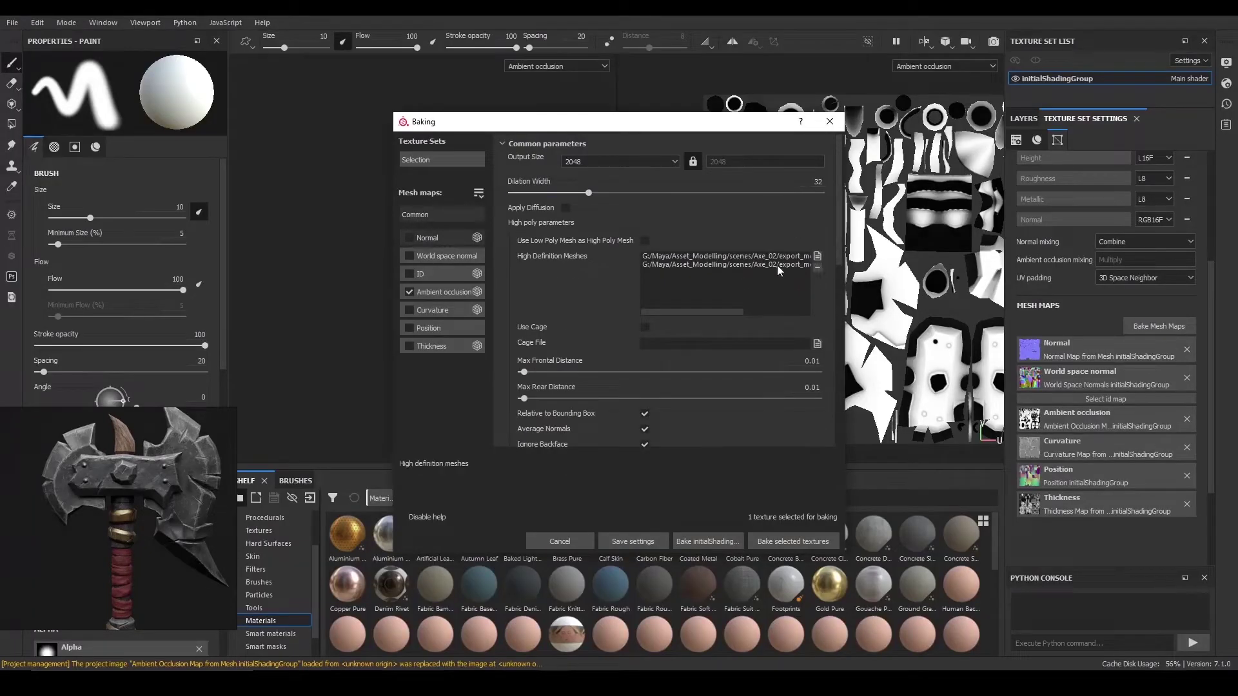
click(817, 267)
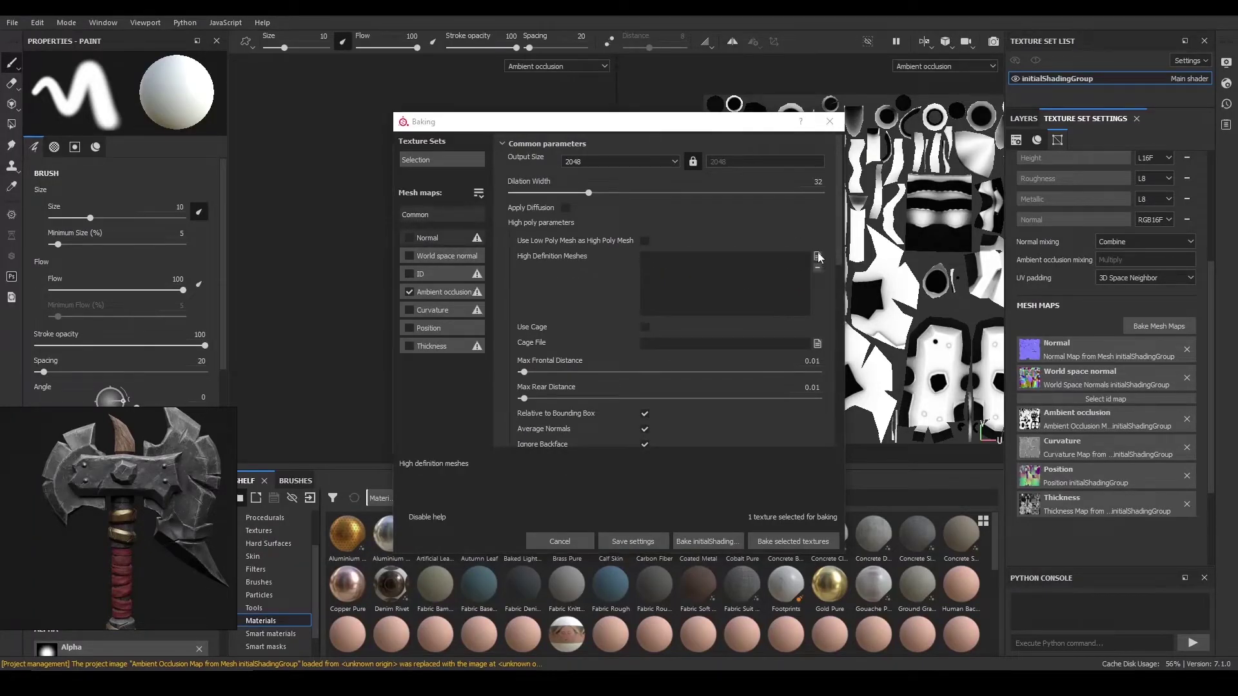
click(817, 256)
click(544, 235)
click(926, 456)
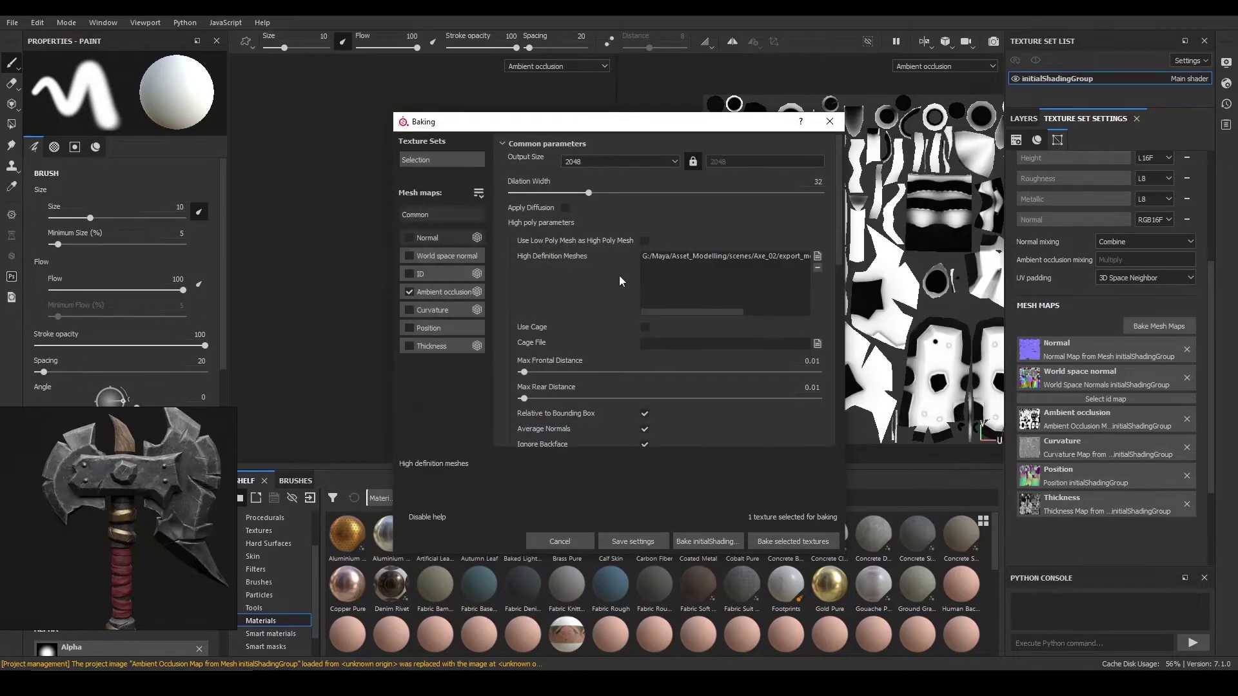
- Bake the Ambient occlusion map again from the reloaded high-poly mesh
click(787, 541)
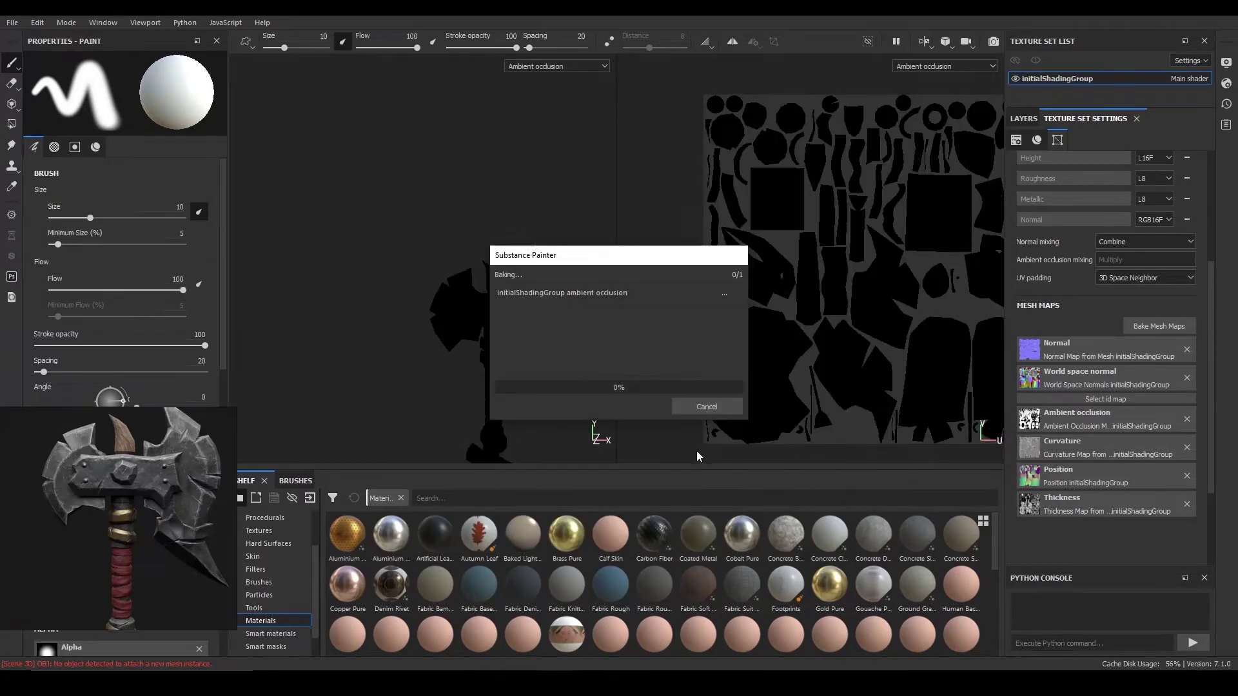
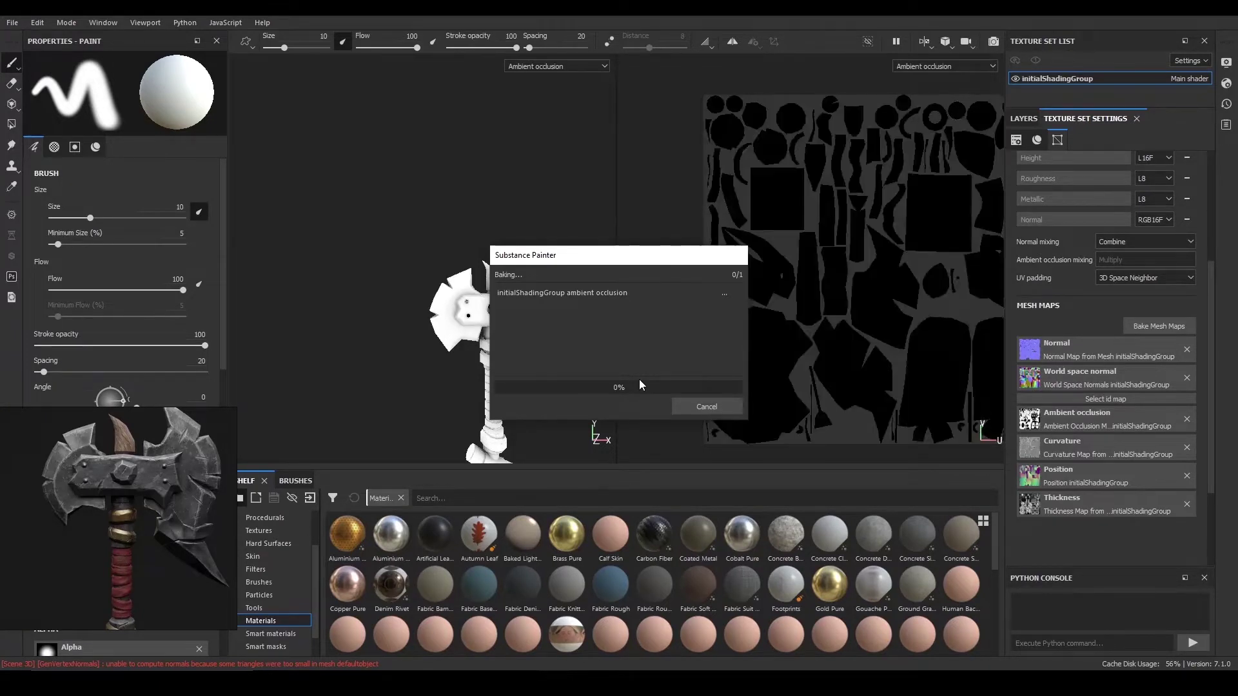
mouse_move(618, 263)
mouse_down()
mouse_move(738, 277)
mouse_move(683, 216)
mouse_up()
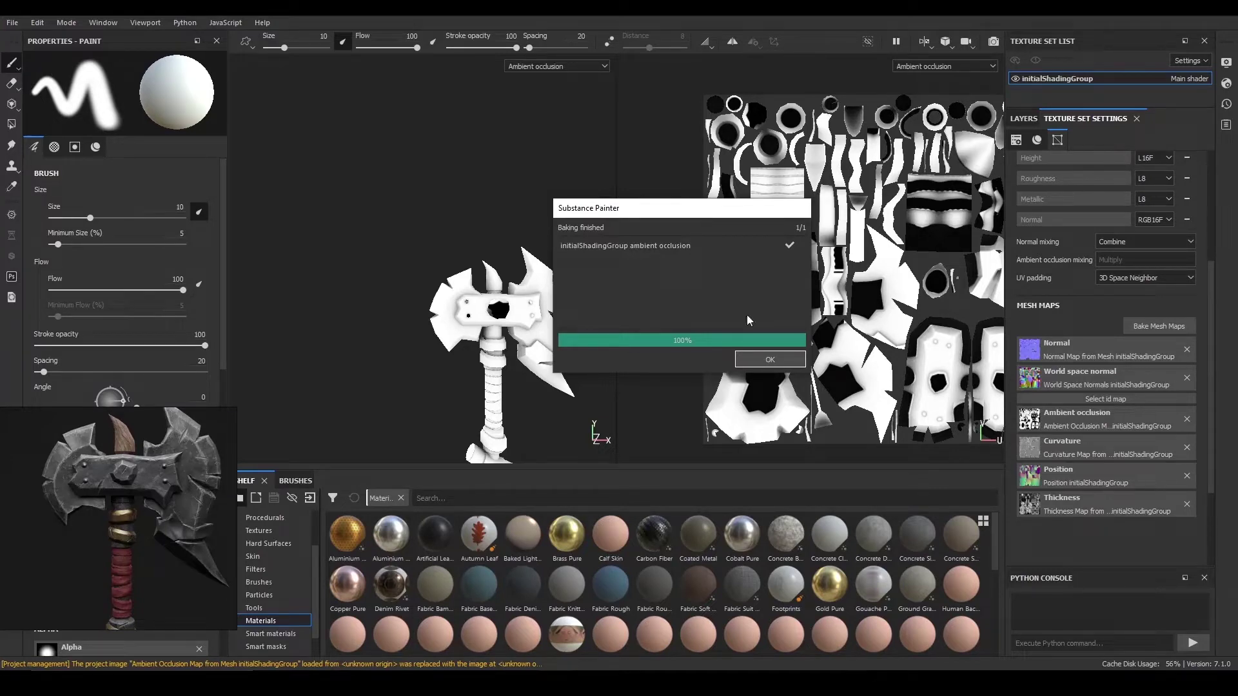
- Dismiss the bake report and inspect the new Ambient occlusion on the axe head
click(786, 358)
scroll(503, 310, up, 5)
scroll(429, 277, down, 2)
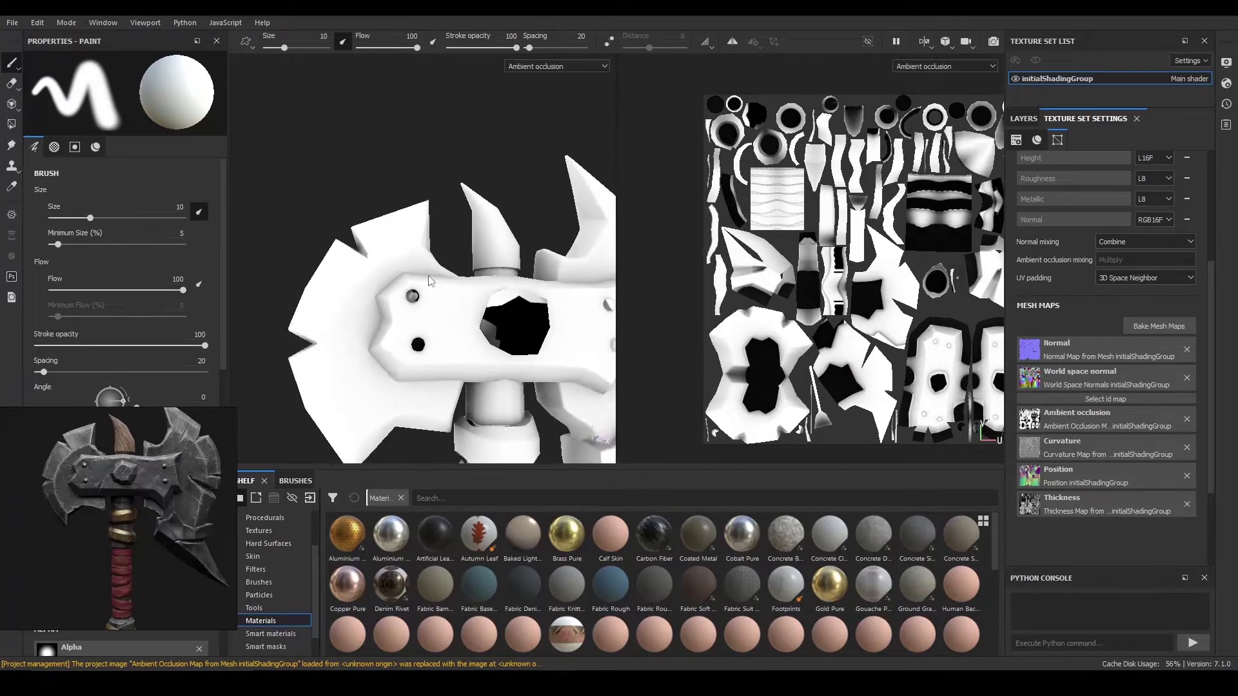
scroll(431, 281, down, 5)
scroll(828, 352, down, 1)
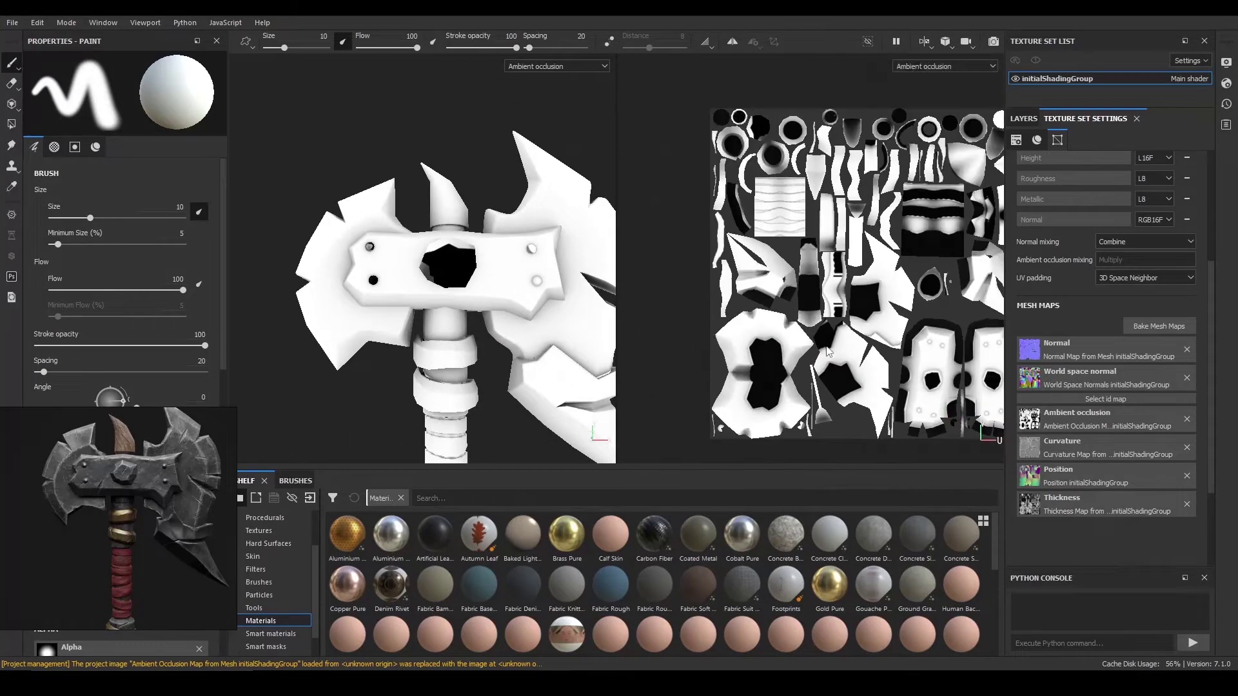
- Set the Ambient occlusion baker's Min Occluder Distance to 0.0025 and bake the Ambient occlusion map again
click(1159, 326)
scroll(819, 392, down, 8)
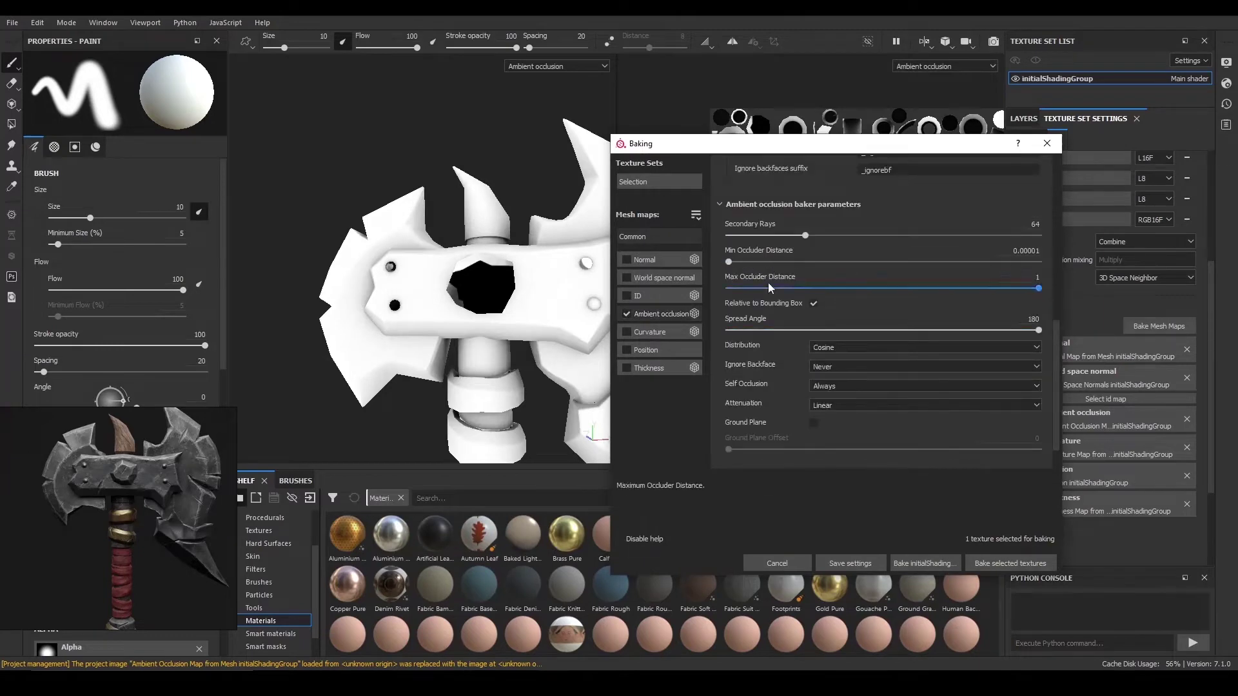
scroll(768, 282, up, 1)
click(772, 301)
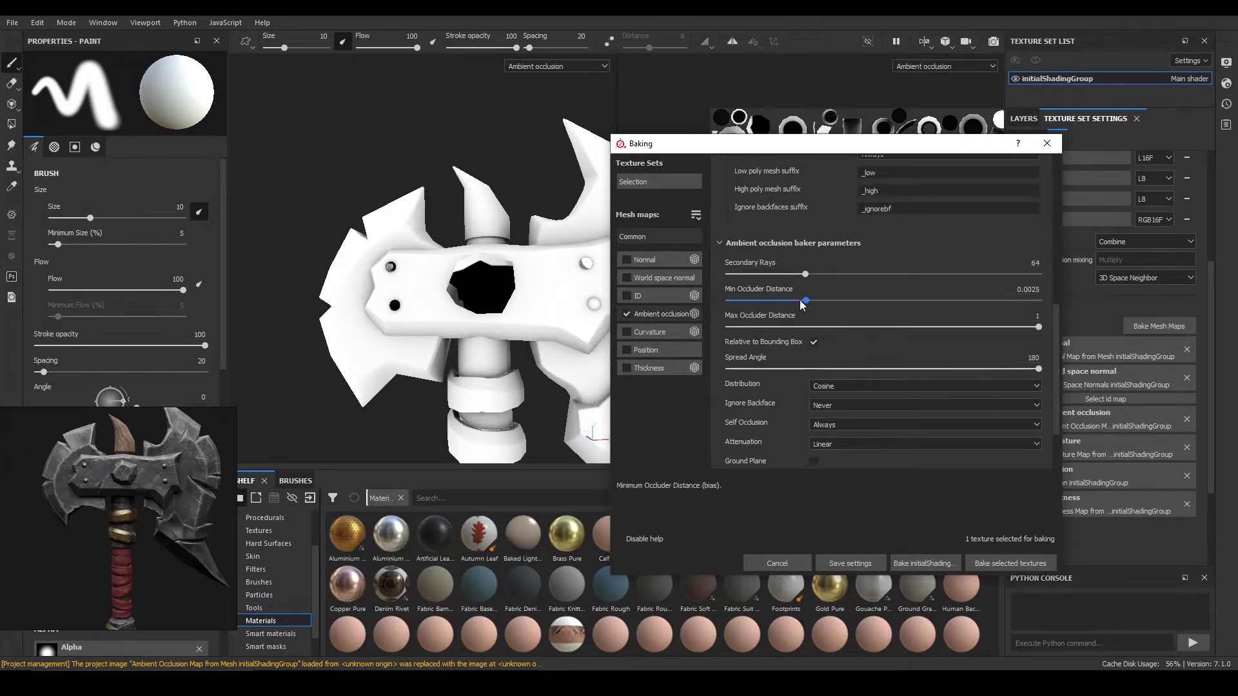
click(1016, 564)
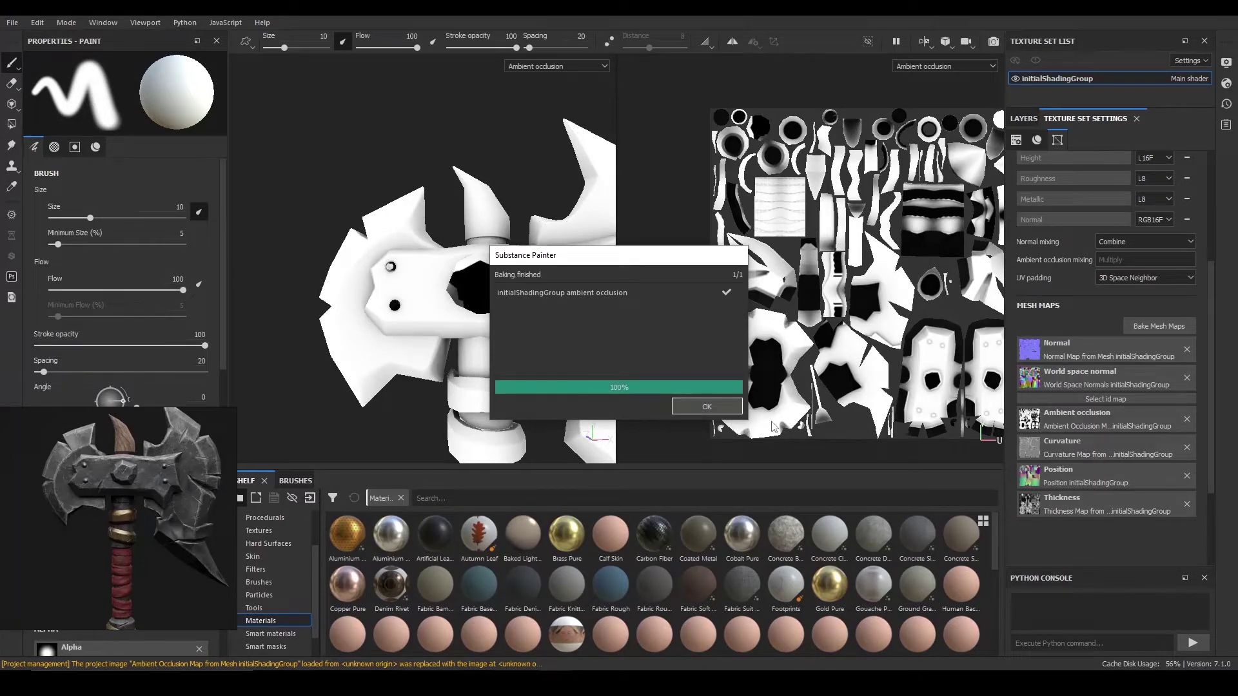
click(707, 407)
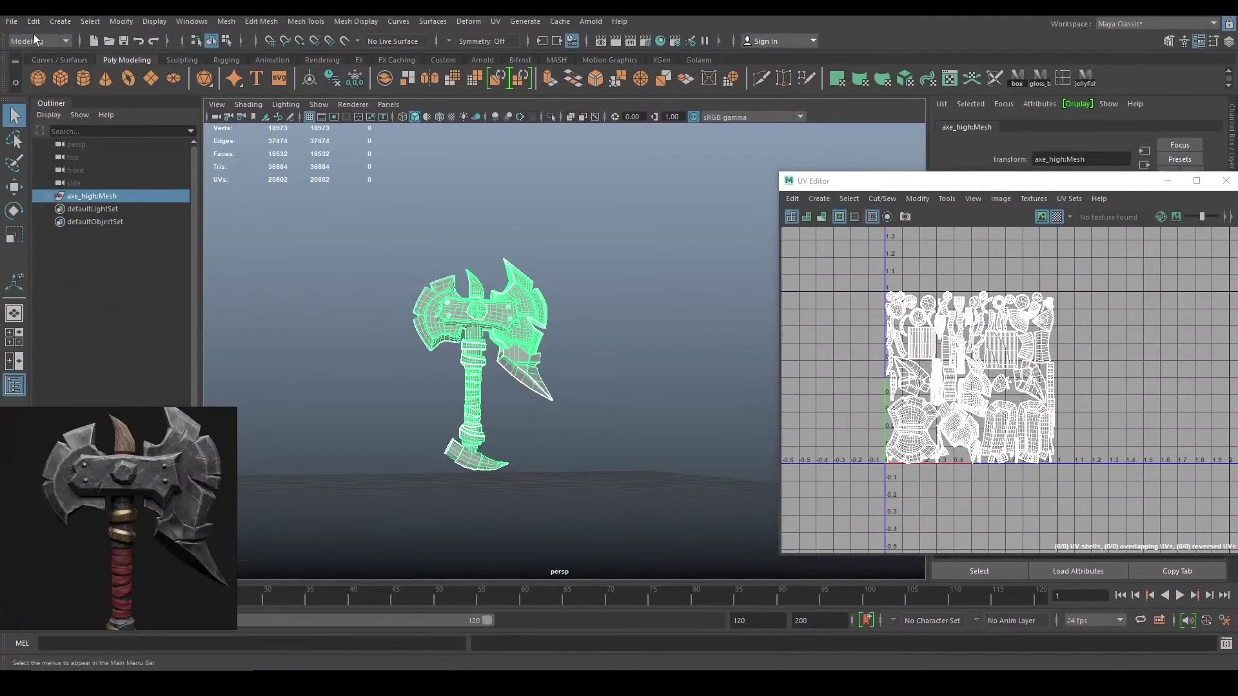
- Switch to Maya and apply Soften/Harden Edges at 45 degrees to the faceted stud in the middle of the axe head
click(12, 21)
click(656, 349)
scroll(657, 350, up, 6)
click(652, 353)
scroll(502, 355, up, 6)
click(309, 323)
alt+drag(495, 353, 466, 317)
right_drag(465, 317, 465, 277)
drag(234, 178, 659, 514)
click(334, 25)
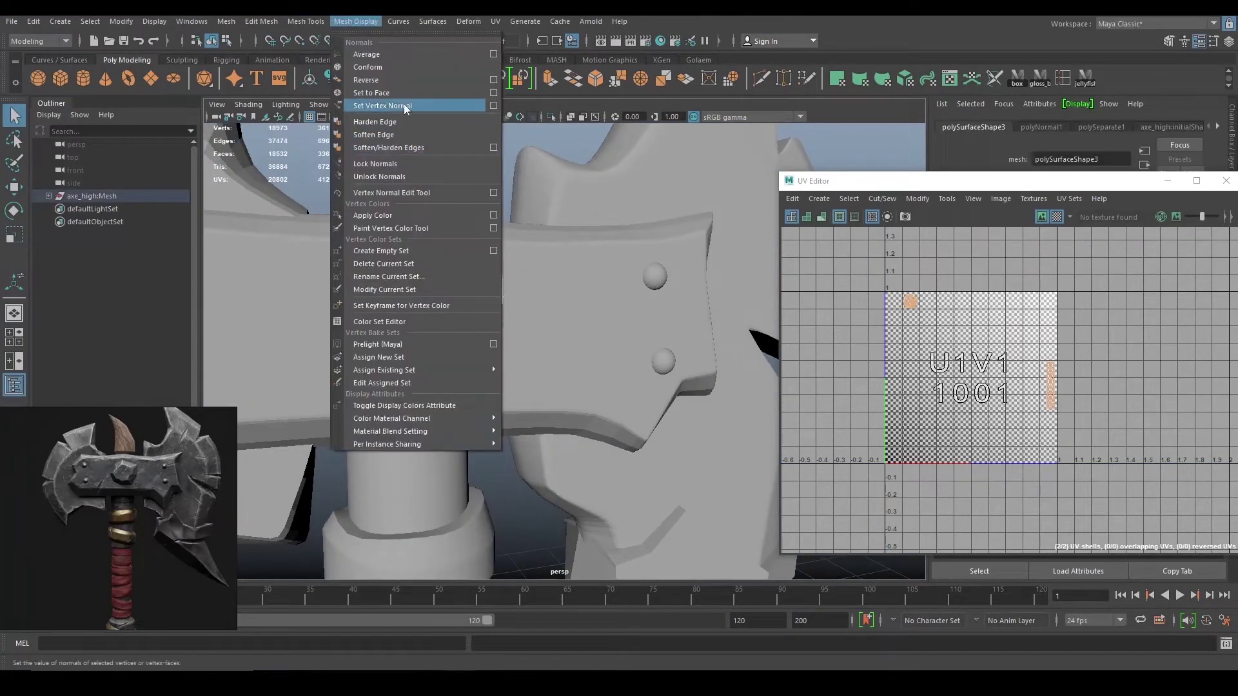
click(413, 134)
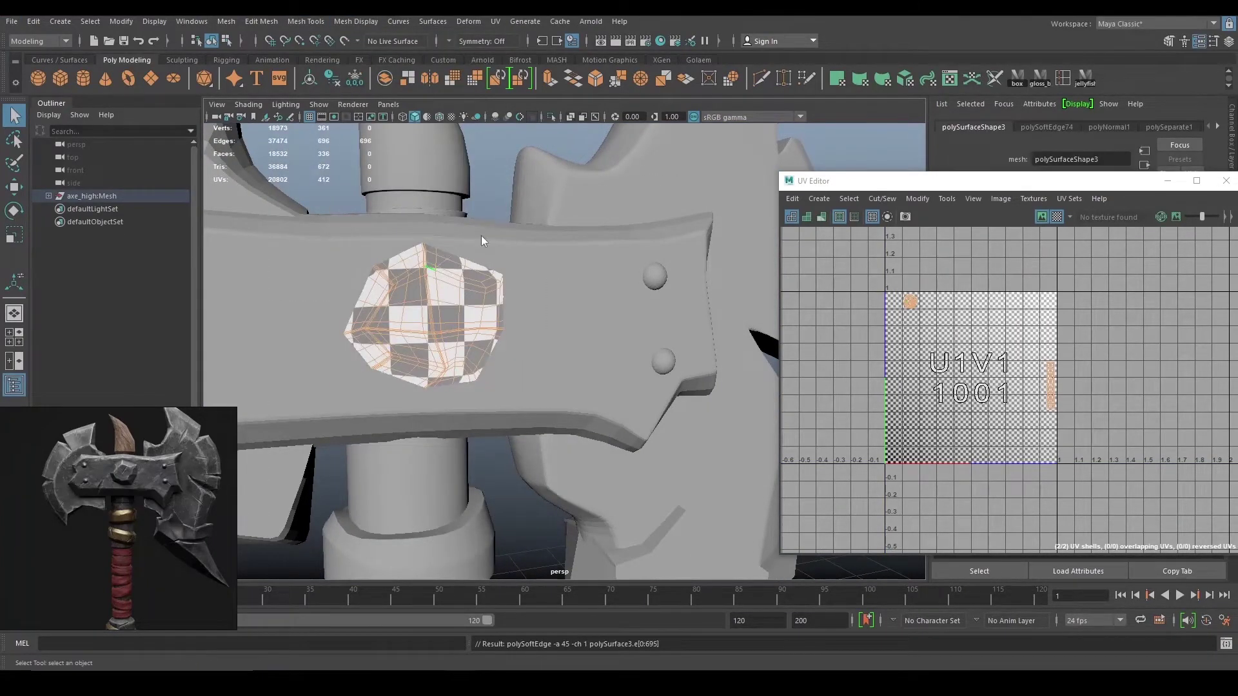
- Apply the same Soften/Harden Edges to the matching central stud on the opposite side of the axe head
click(493, 207)
alt+drag(561, 267, 735, 268)
scroll(520, 193, down, 4)
alt+drag(520, 193, 545, 251)
click(577, 326)
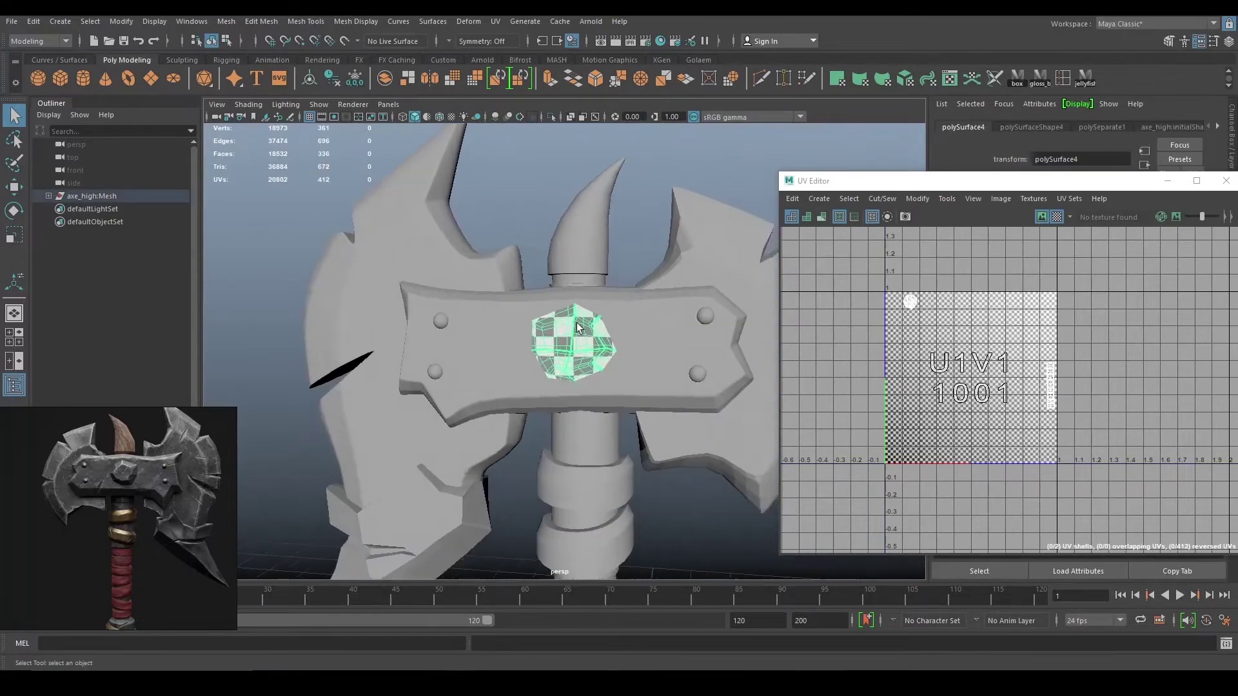
click(355, 22)
click(414, 147)
click(509, 209)
- Return to the axe's front side and apply Soften/Harden Edges with an angle of 45 to the smaller blade
scroll(589, 265, down, 4)
alt+drag(594, 314, 332, 319)
scroll(560, 376, up, 4)
alt+drag(559, 377, 544, 393)
click(532, 323)
scroll(451, 290, down, 7)
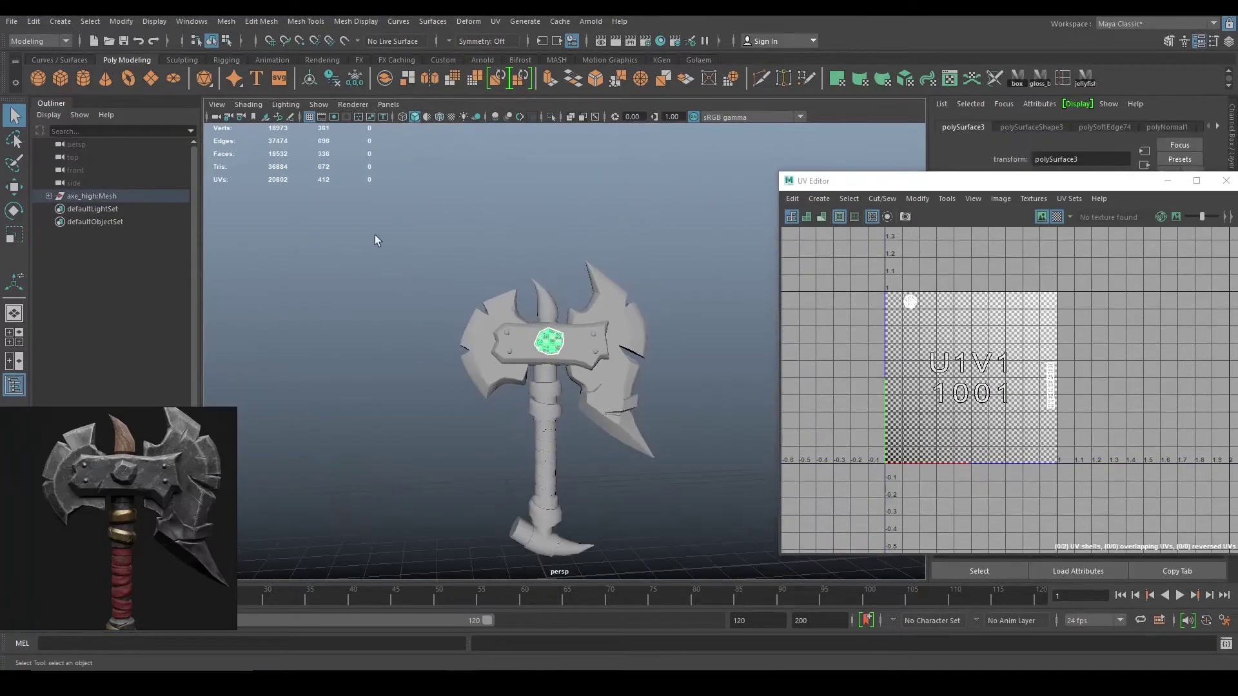
scroll(375, 235, up, 7)
click(375, 236)
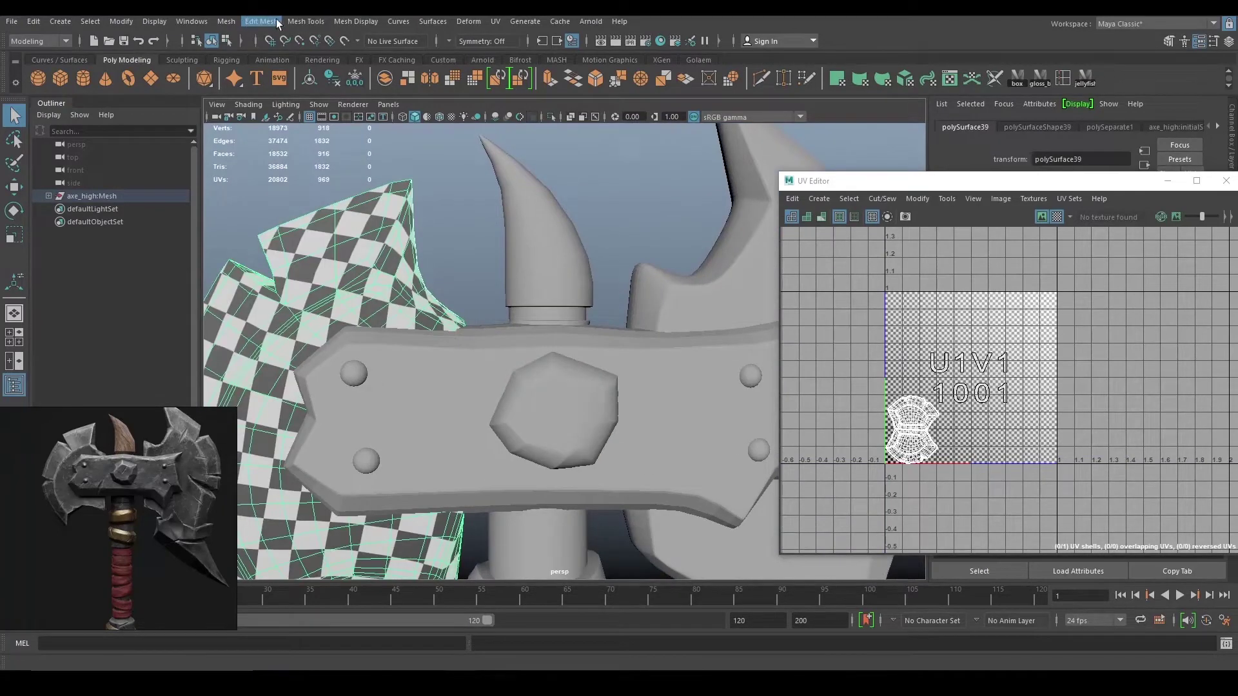
click(227, 21)
click(419, 147)
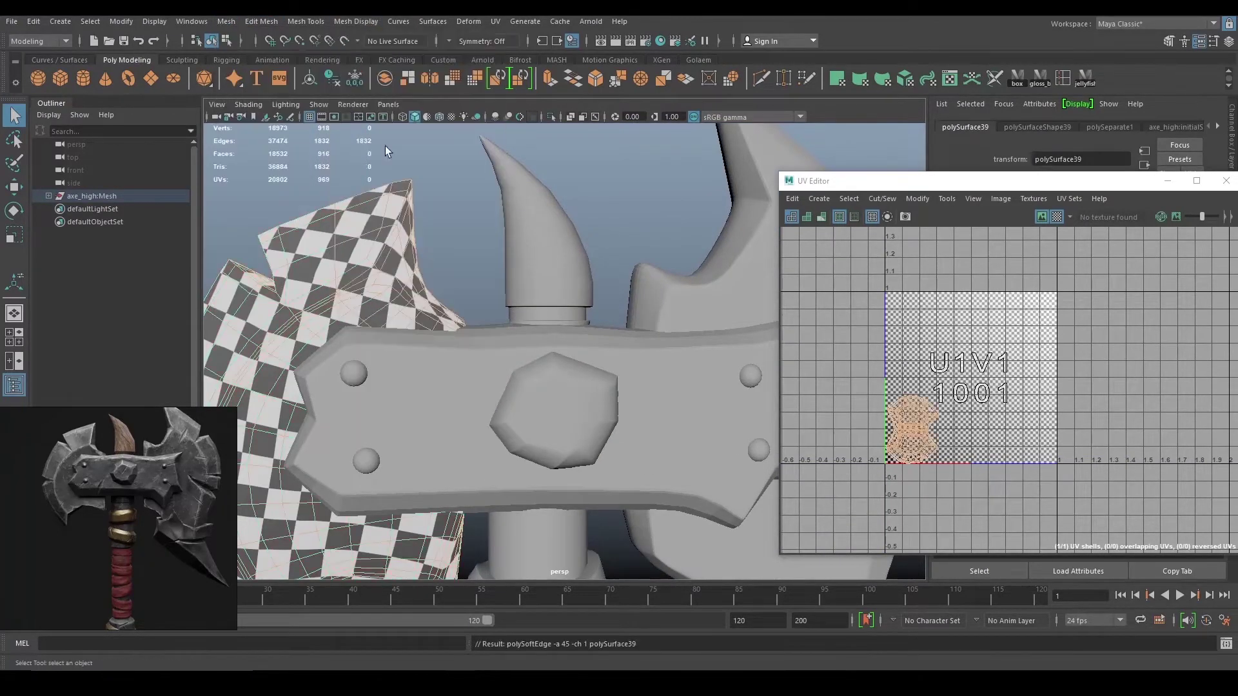
- Select all parts of the axe together and apply Soften/Harden Edges to them
scroll(445, 279, down, 4)
scroll(445, 279, down, 4)
drag(390, 204, 671, 551)
scroll(387, 212, down, 2)
click(355, 21)
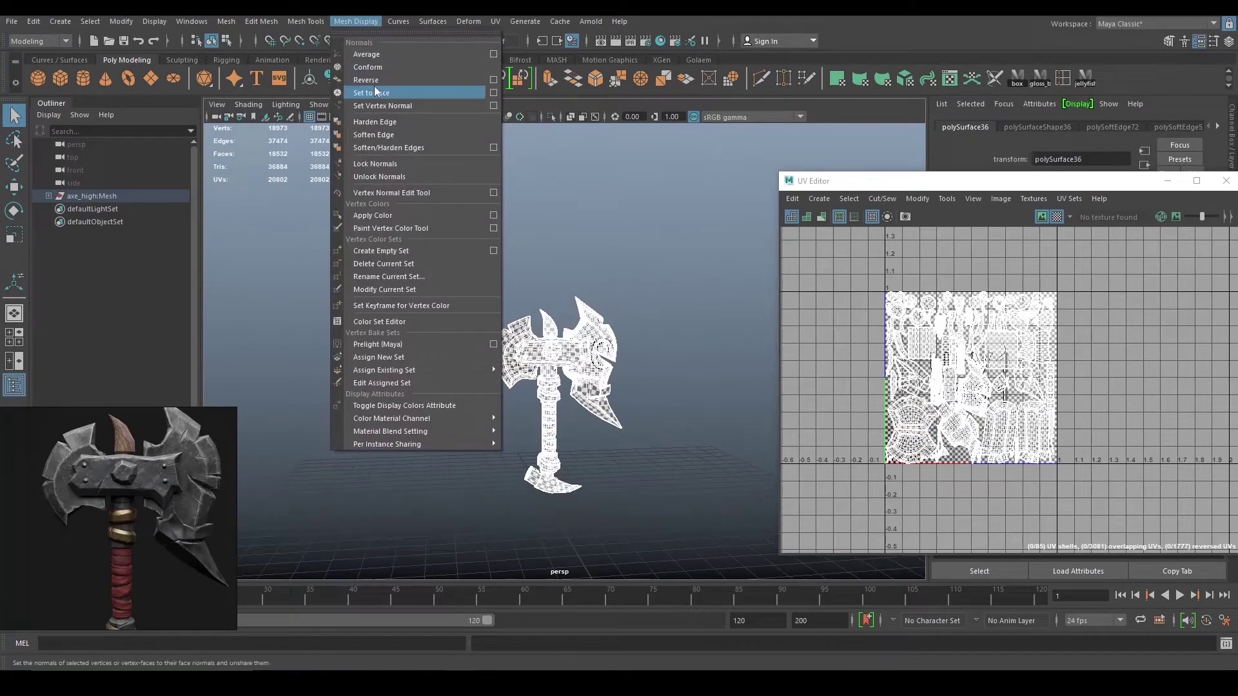
click(420, 147)
click(444, 238)
- Select the whole axe_high:Mesh group and export the selection in OBJexport format
alt+right_drag(445, 239, 400, 237)
drag(394, 234, 754, 576)
click(119, 196)
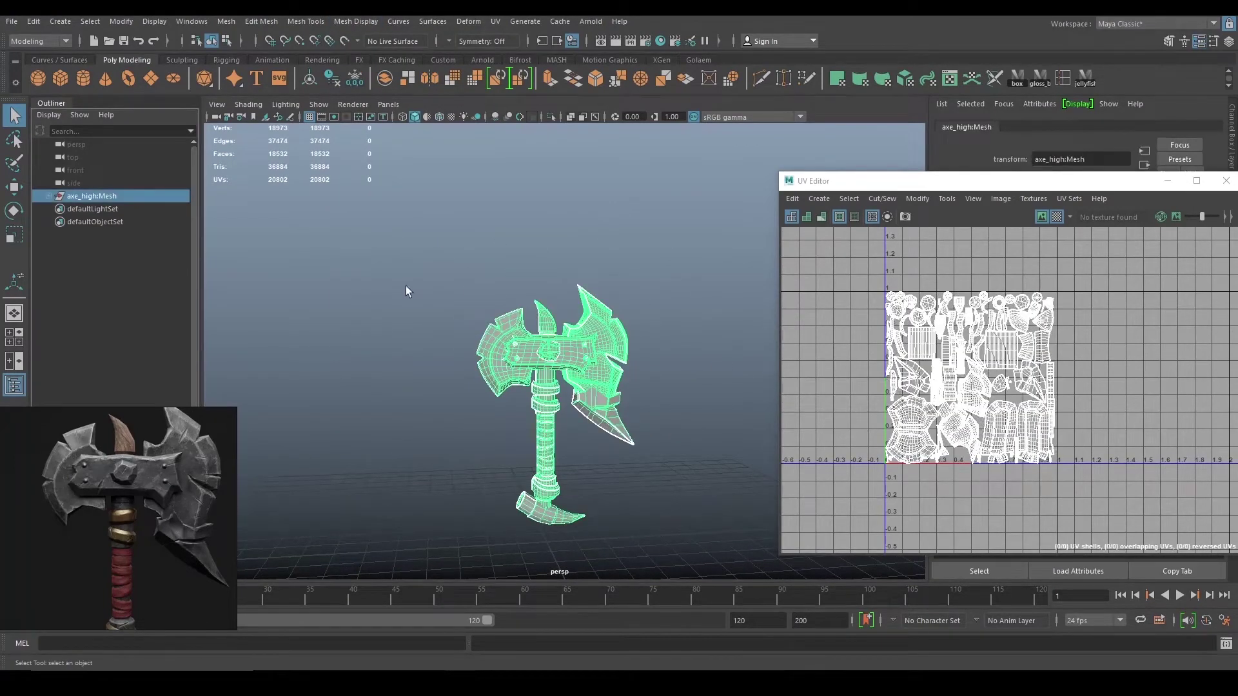
click(541, 359)
click(49, 196)
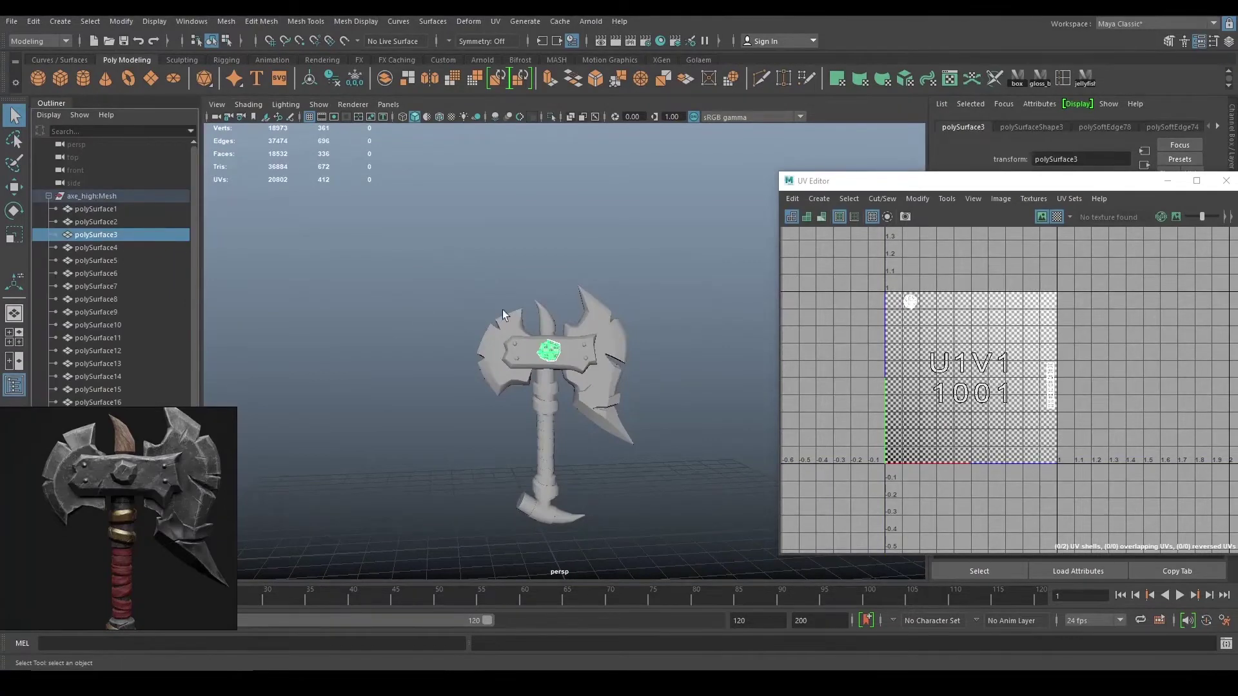
click(83, 196)
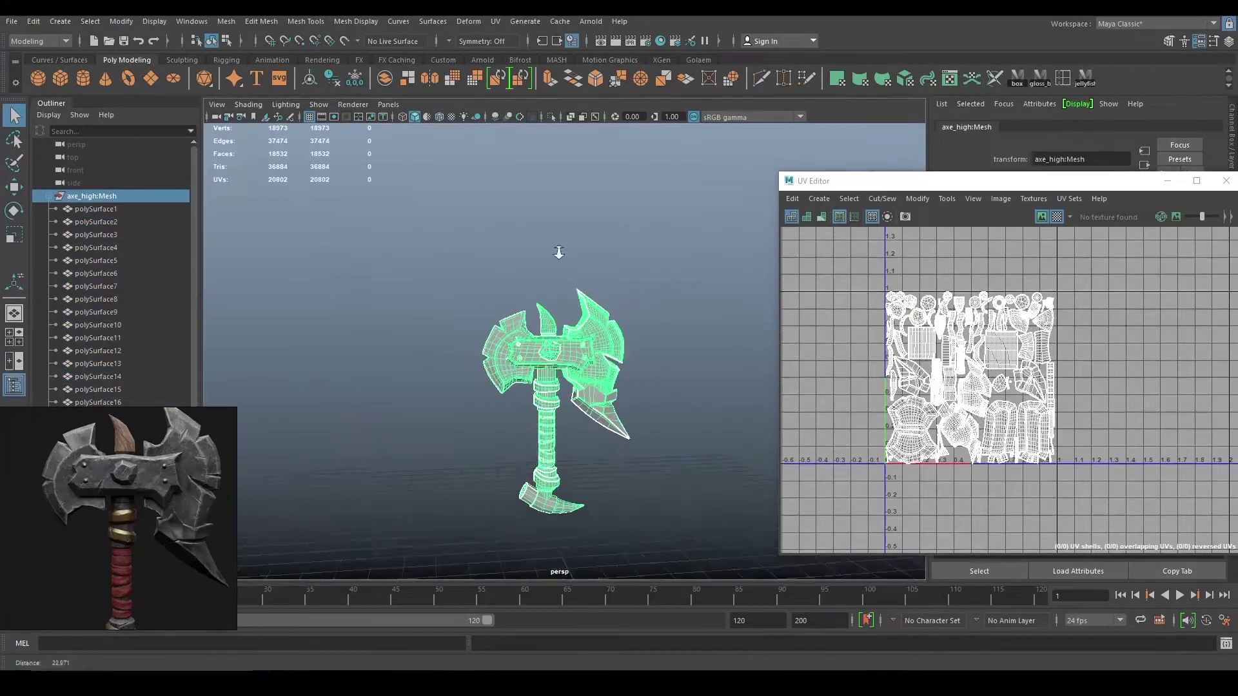
click(12, 21)
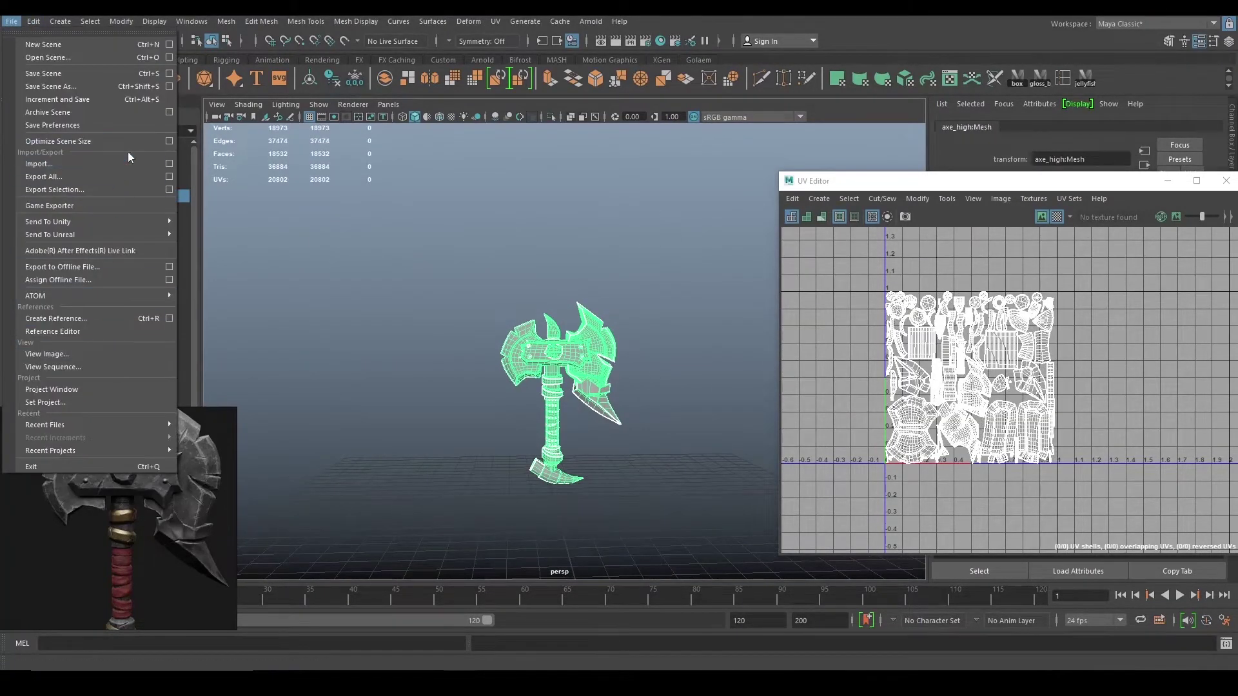
click(170, 190)
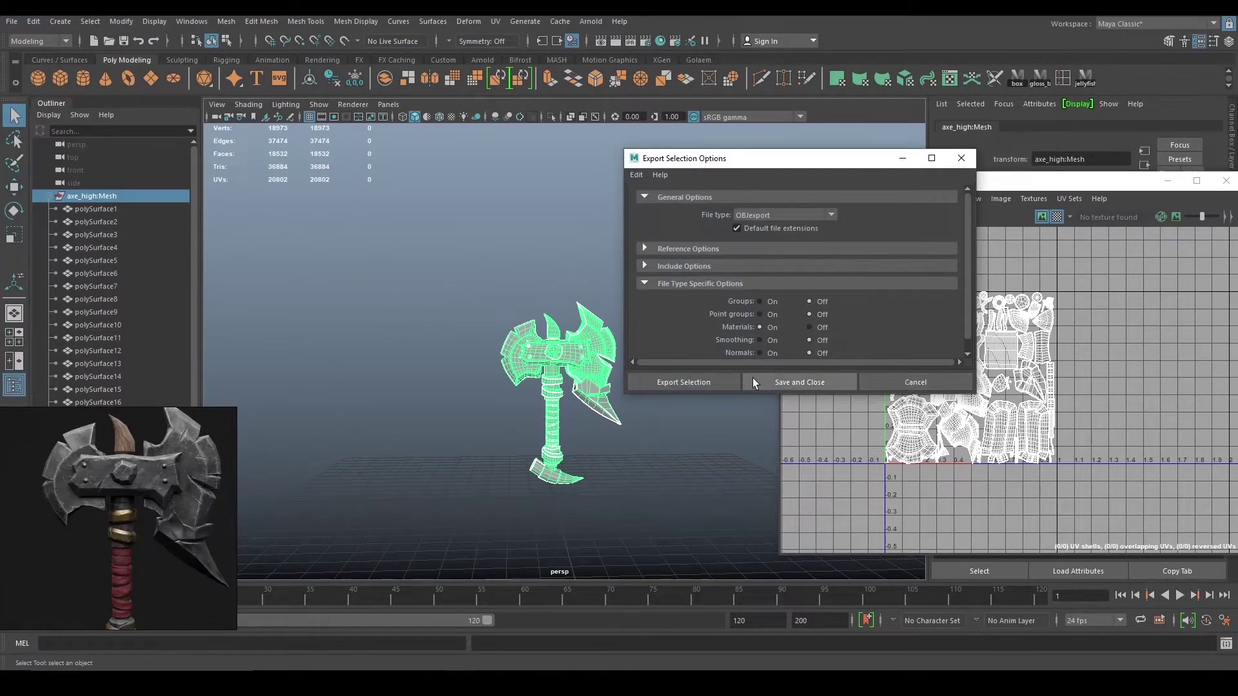
click(683, 381)
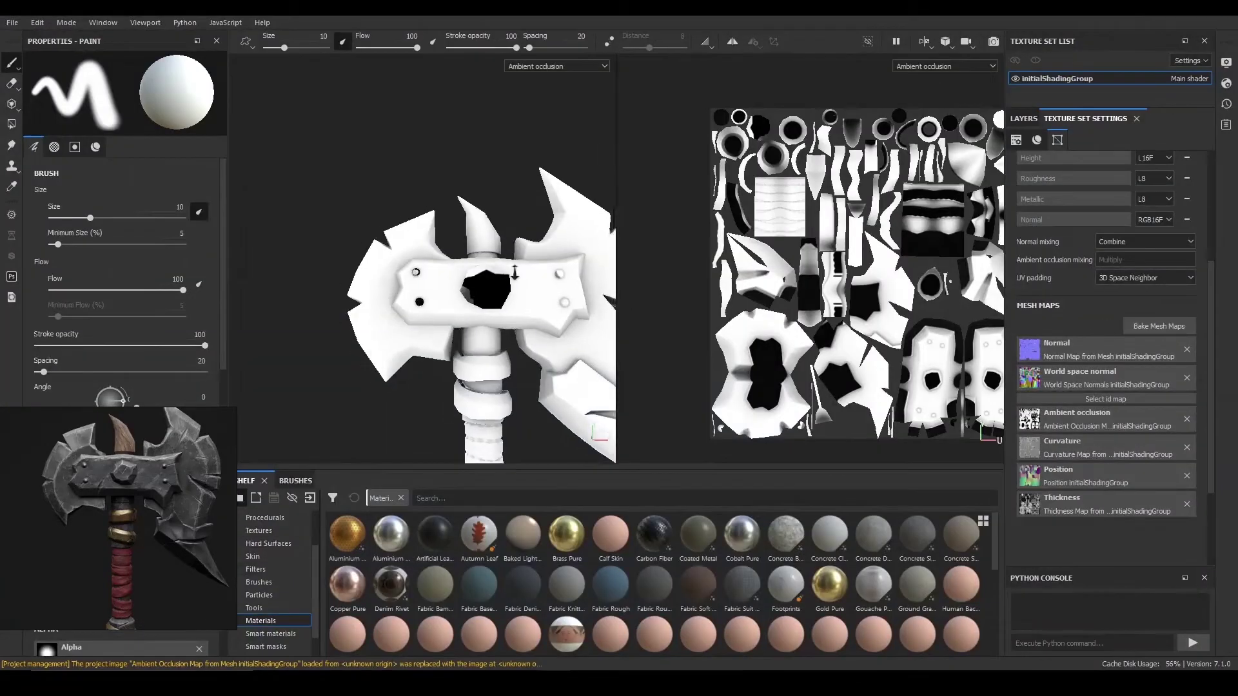
- Switch to Substance Painter and rebake the Ambient occlusion map from the re-exported high-poly mesh
scroll(470, 287, down, 3)
scroll(470, 287, up, 4)
click(1159, 326)
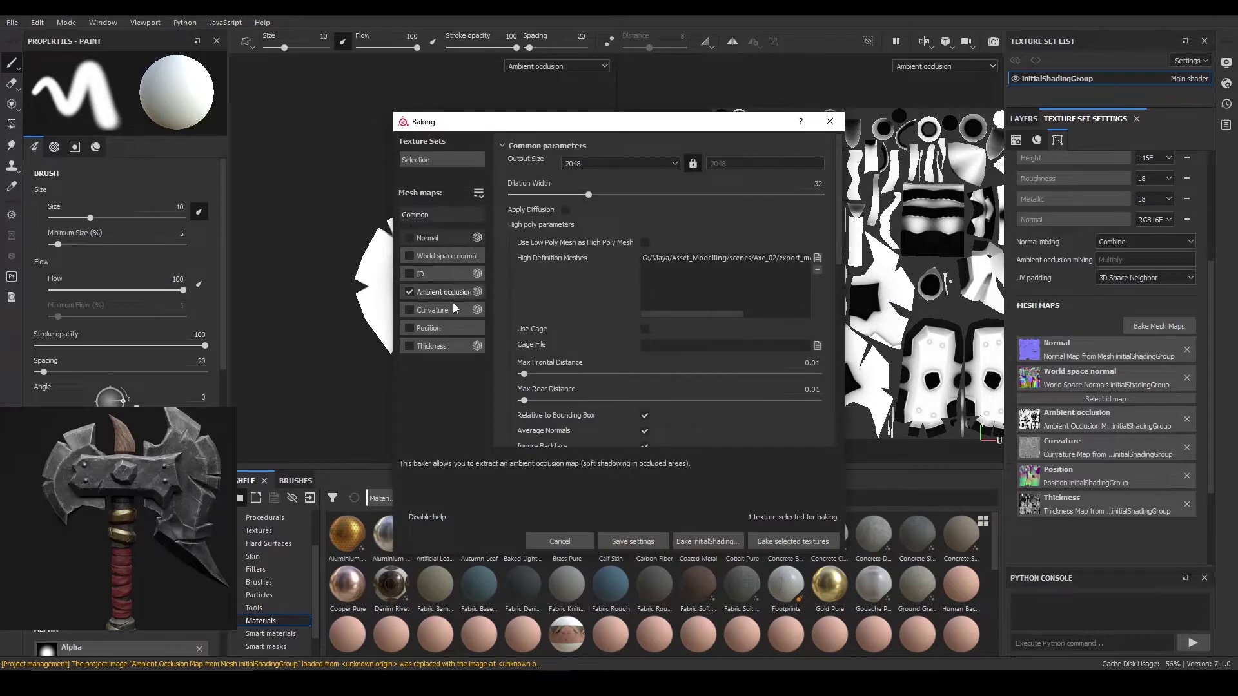
click(792, 541)
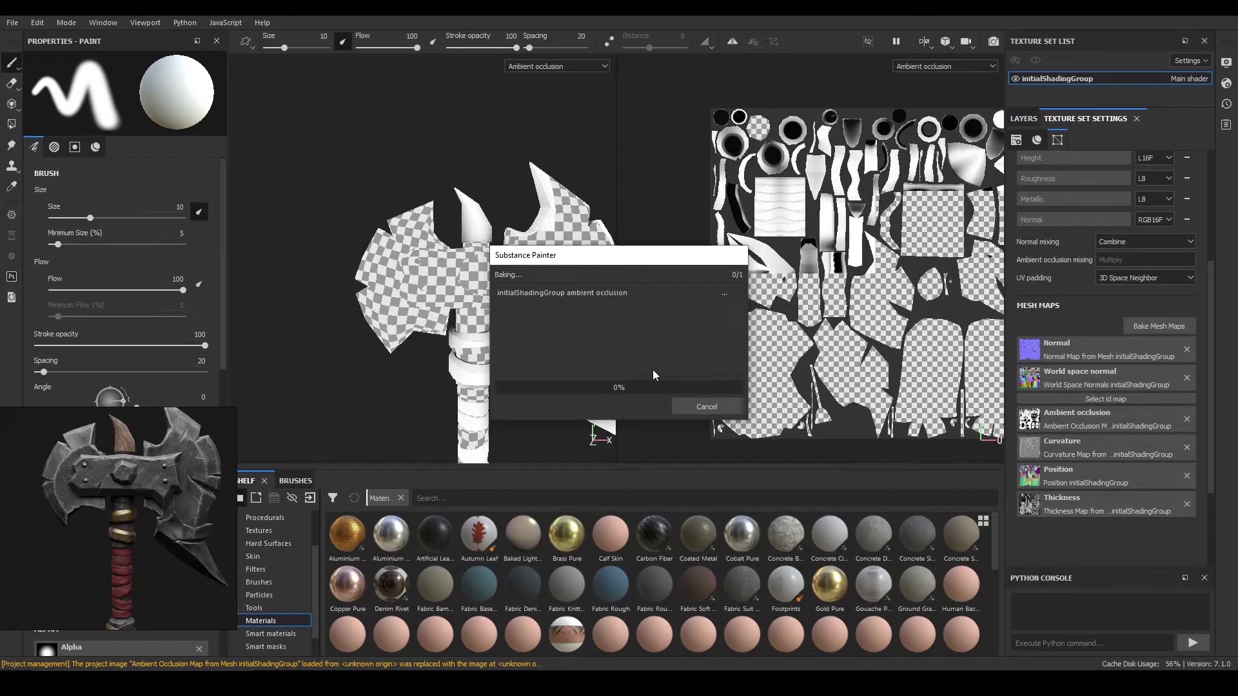
- Dismiss the finished ambient occlusion bake and examine the result on the axe head
drag(629, 269, 766, 256)
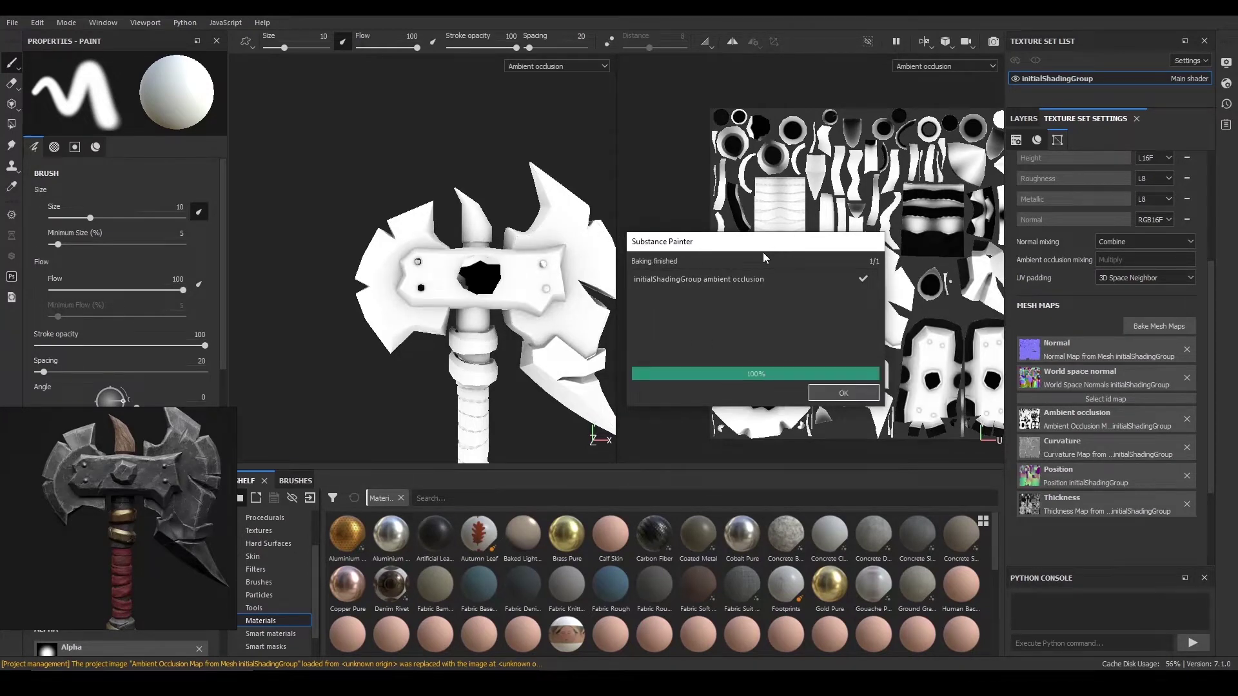
click(843, 393)
alt+drag(606, 303, 497, 258)
scroll(497, 258, down, 4)
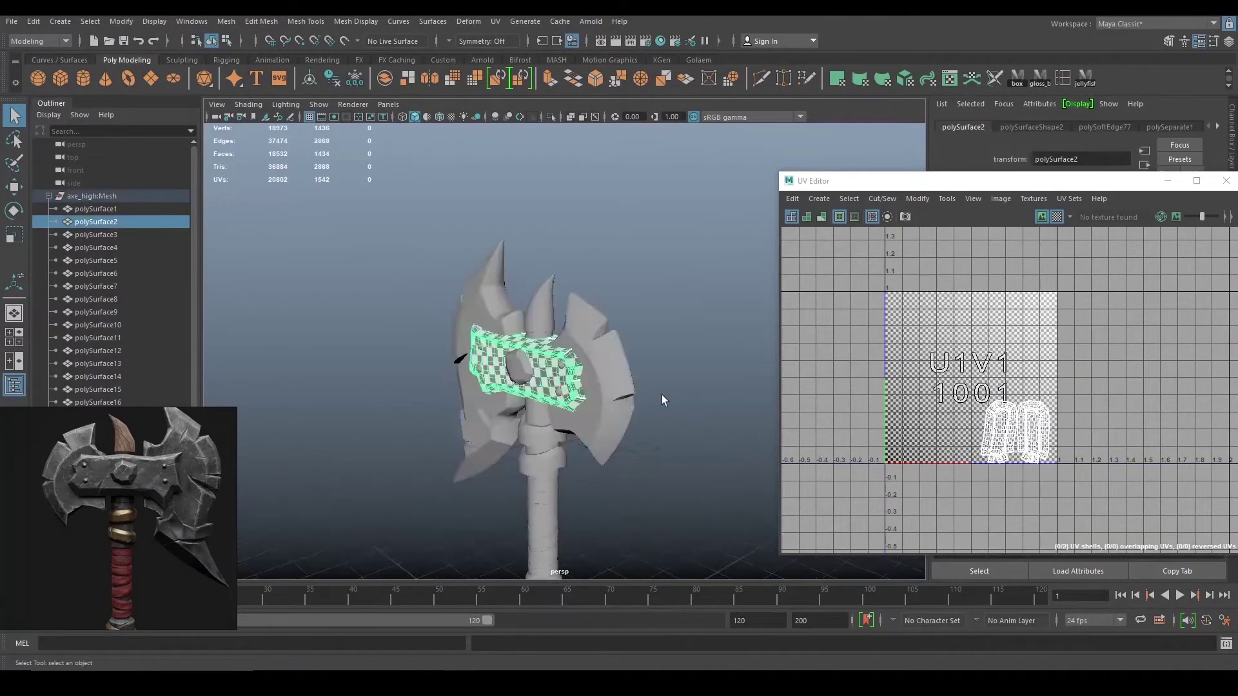
- Switch to Maya, delete the gem on one side of the axe head and mirror the opposite gem as a Copy with Z scale -1
mouse_move(662, 395)
alt+mouse_down()
mouse_move(512, 405)
mouse_move(578, 392)
alt+mouse_up()
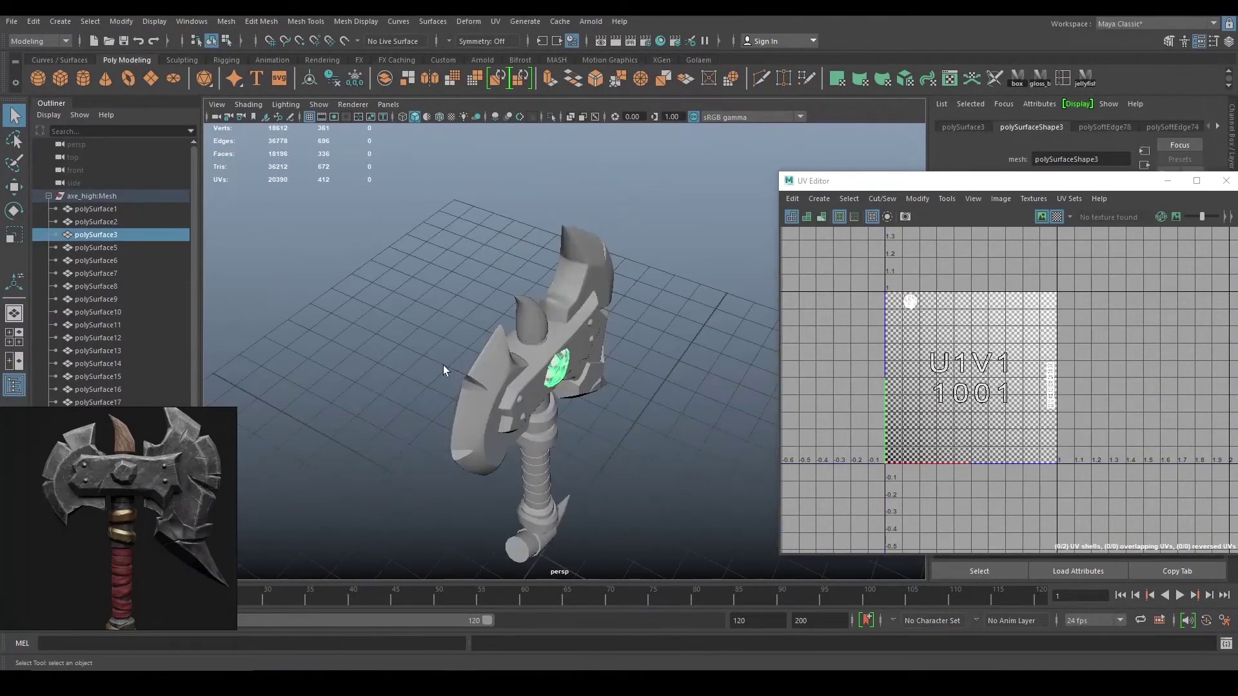
click(33, 22)
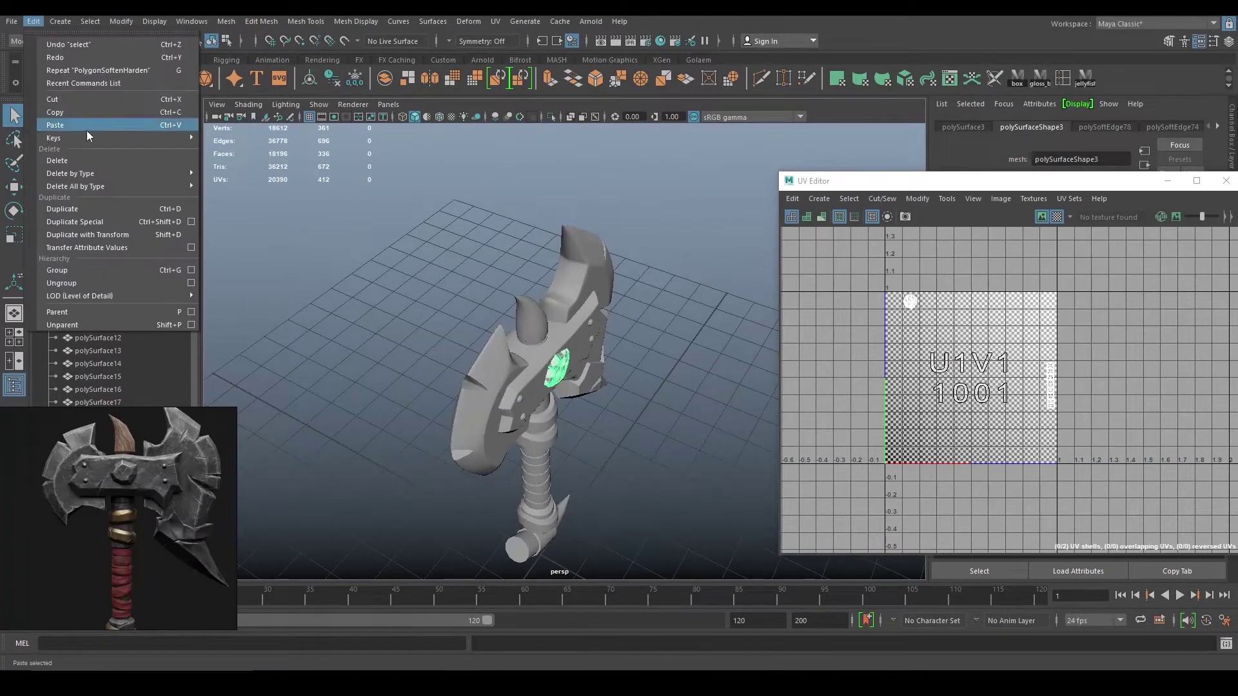
click(190, 223)
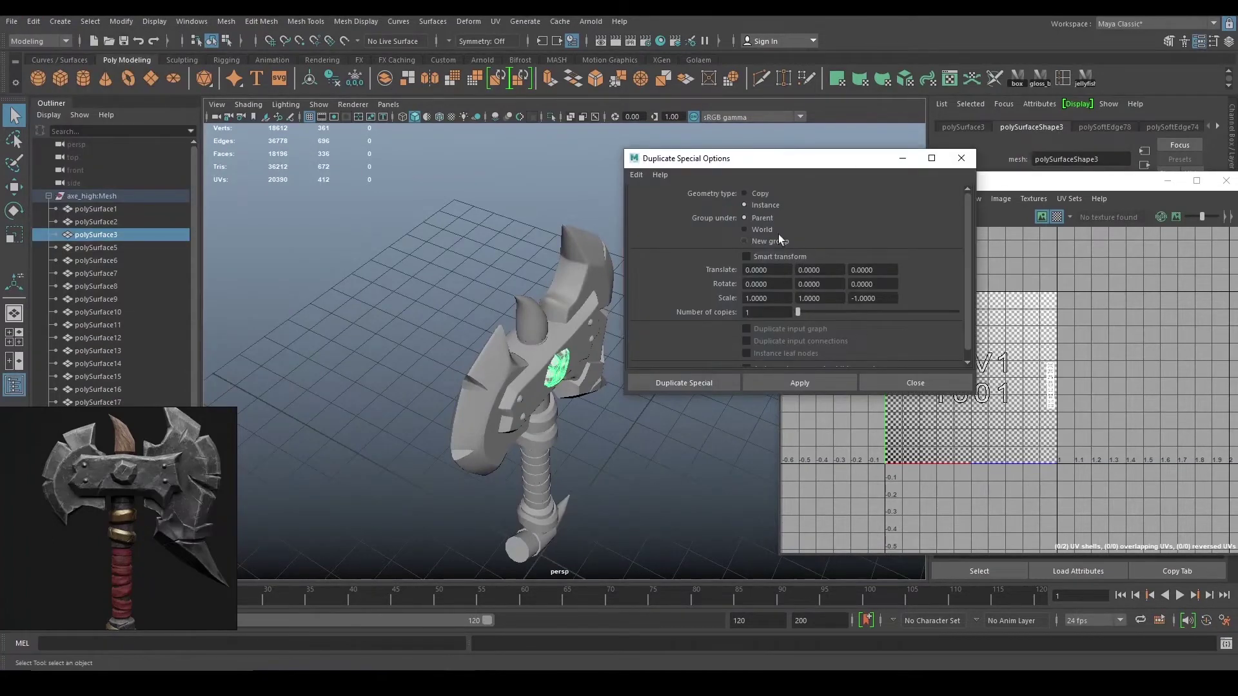
click(762, 196)
click(814, 384)
alt+drag(544, 433, 674, 416)
scroll(645, 416, up, 5)
click(355, 79)
- Compare the rivets in the ambient occlusion bake in Substance Painter with those on the high-poly axe in Maya
alt+drag(400, 284, 548, 290)
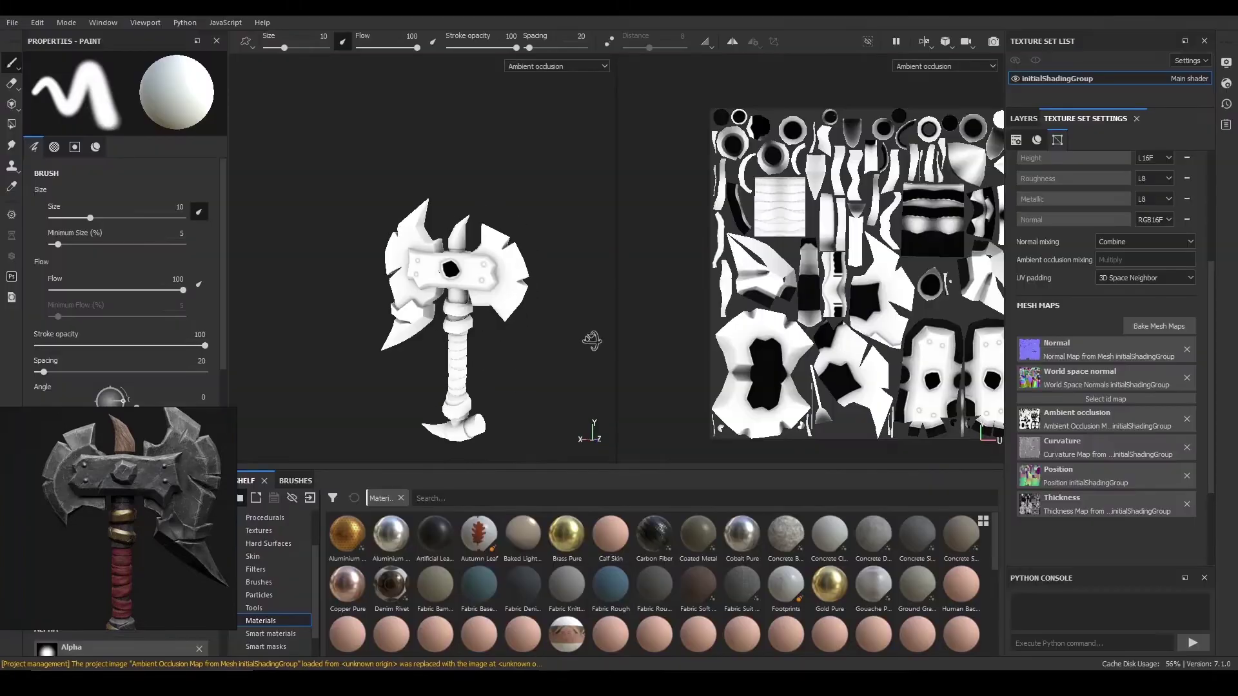
scroll(583, 335, up, 4)
mouse_move(592, 340)
alt+mouse_down()
mouse_move(664, 323)
mouse_move(559, 282)
mouse_move(239, 264)
mouse_move(284, 265)
alt+mouse_up()
scroll(560, 282, up, 3)
scroll(580, 274, down, 3)
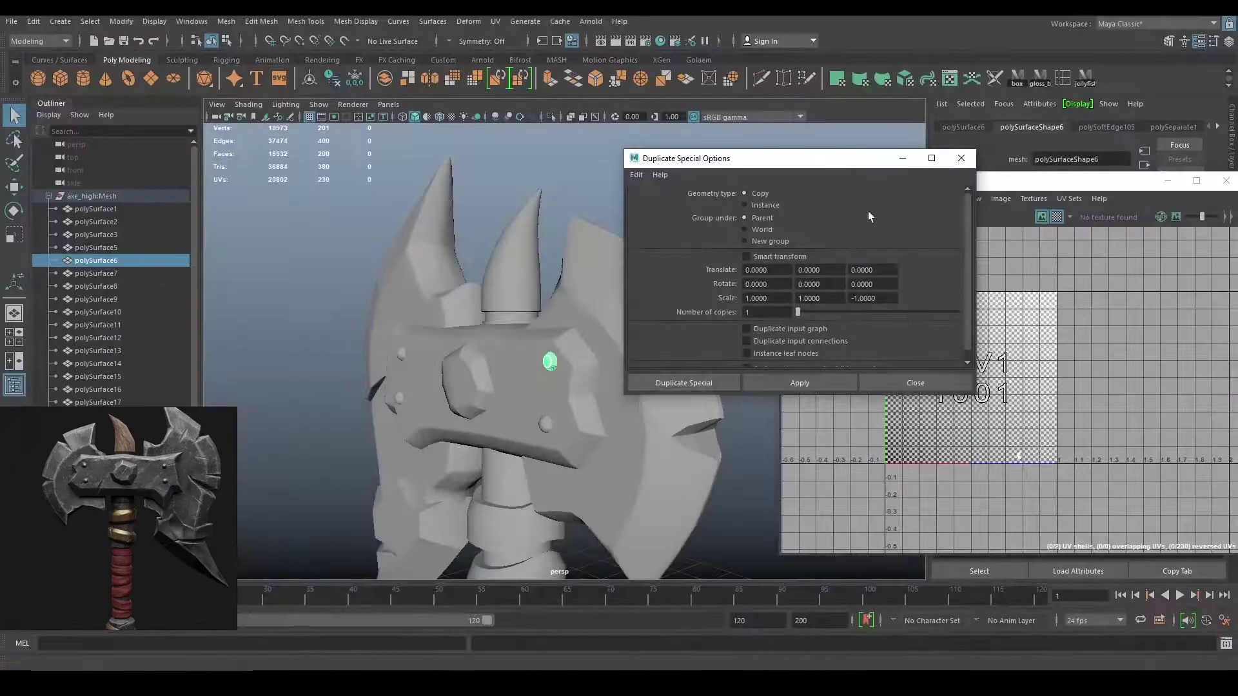
mouse_move(553, 360)
alt+mouse_down()
mouse_move(572, 359)
mouse_move(488, 387)
alt+mouse_up()
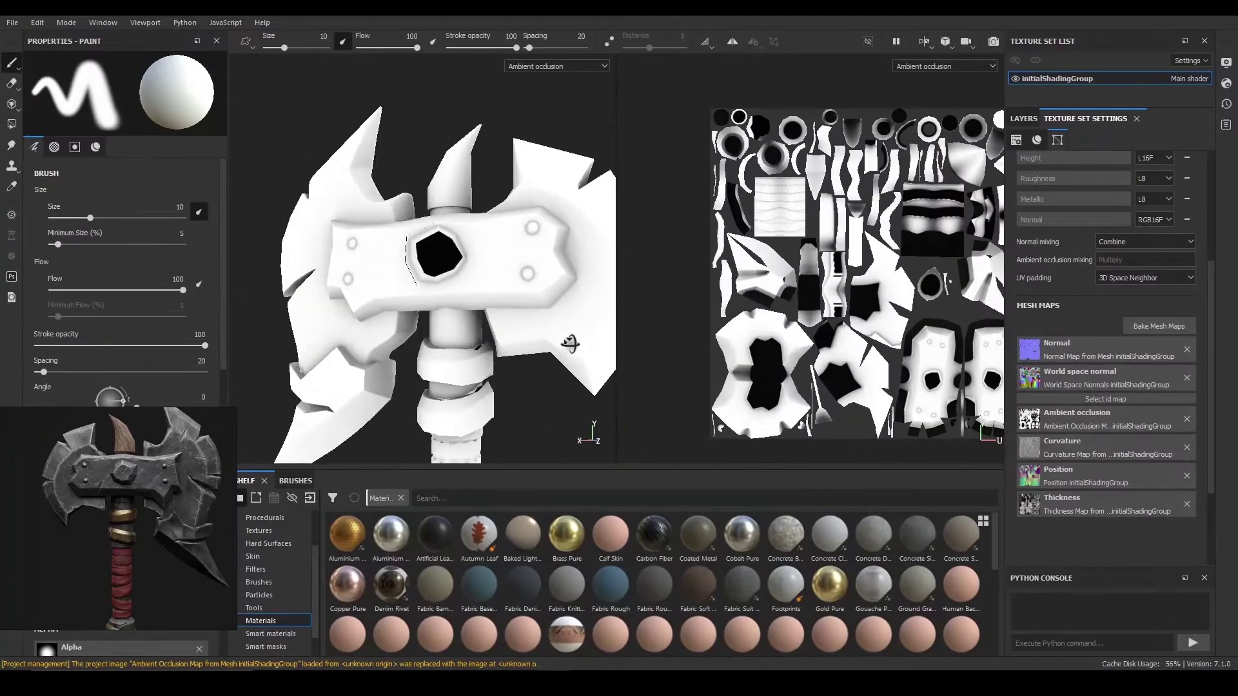
alt+drag(580, 428, 602, 429)
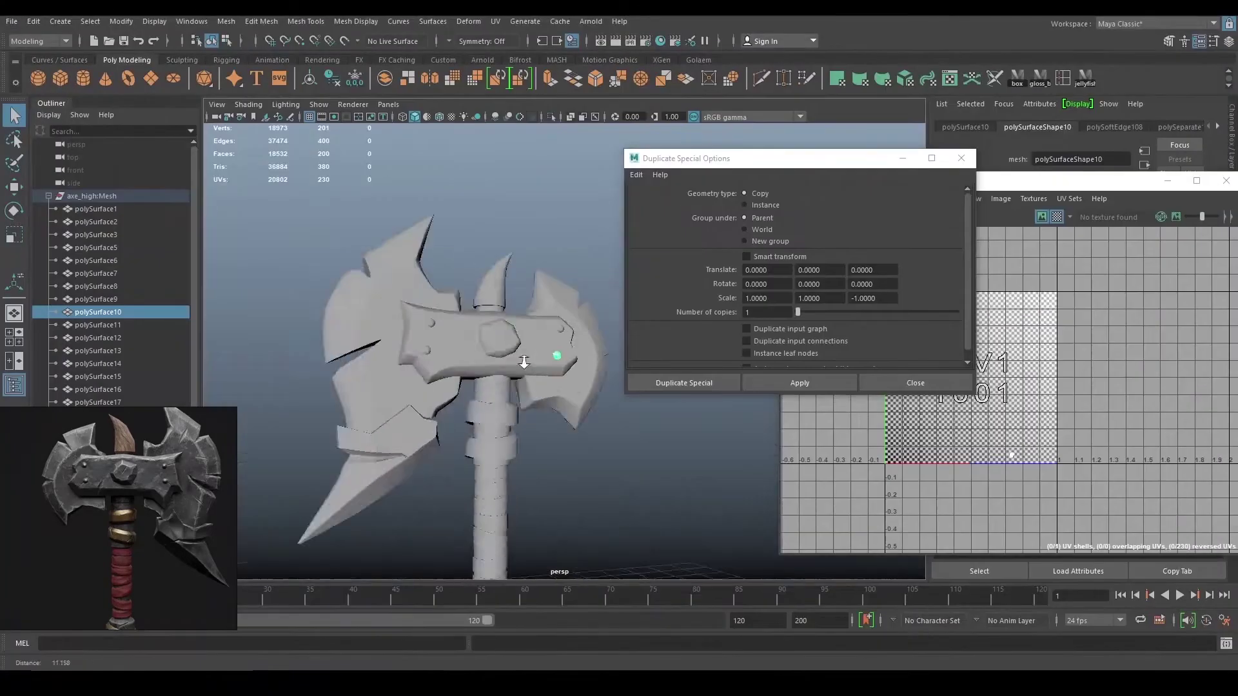
scroll(573, 434, up, 5)
scroll(571, 434, down, 5)
- Delete one rivet from the axe head plate and replace it with a mirrored copy of its opposite-side counterpart
alt+drag(298, 341, 587, 358)
key(Delete)
alt+drag(468, 377, 439, 447)
click(512, 326)
click(799, 382)
- Delete a second plate rivet and recreate it by mirroring the matching rivet from the other side
click(350, 342)
click(589, 478)
click(582, 473)
key(Delete)
click(439, 448)
click(783, 384)
- Replace a third plate rivet with a mirrored copy of its opposite one and close the Duplicate Special options
alt+drag(509, 393, 443, 373)
click(416, 380)
click(597, 422)
key(Delete)
click(442, 373)
click(800, 382)
alt+drag(386, 403, 459, 395)
scroll(459, 395, down, 3)
scroll(550, 407, up, 4)
scroll(550, 407, down, 4)
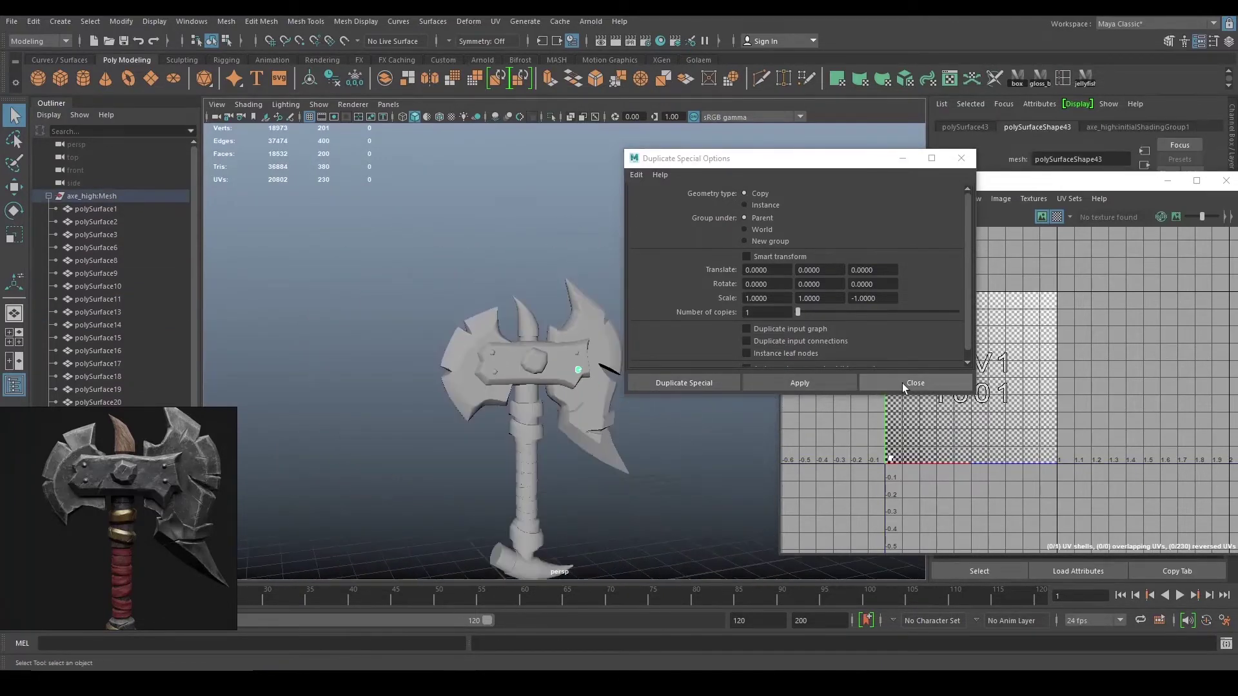
click(904, 386)
- Select all parts of the high-poly axe together with their axe_high:Mesh group for export
alt+right_drag(651, 349, 600, 342)
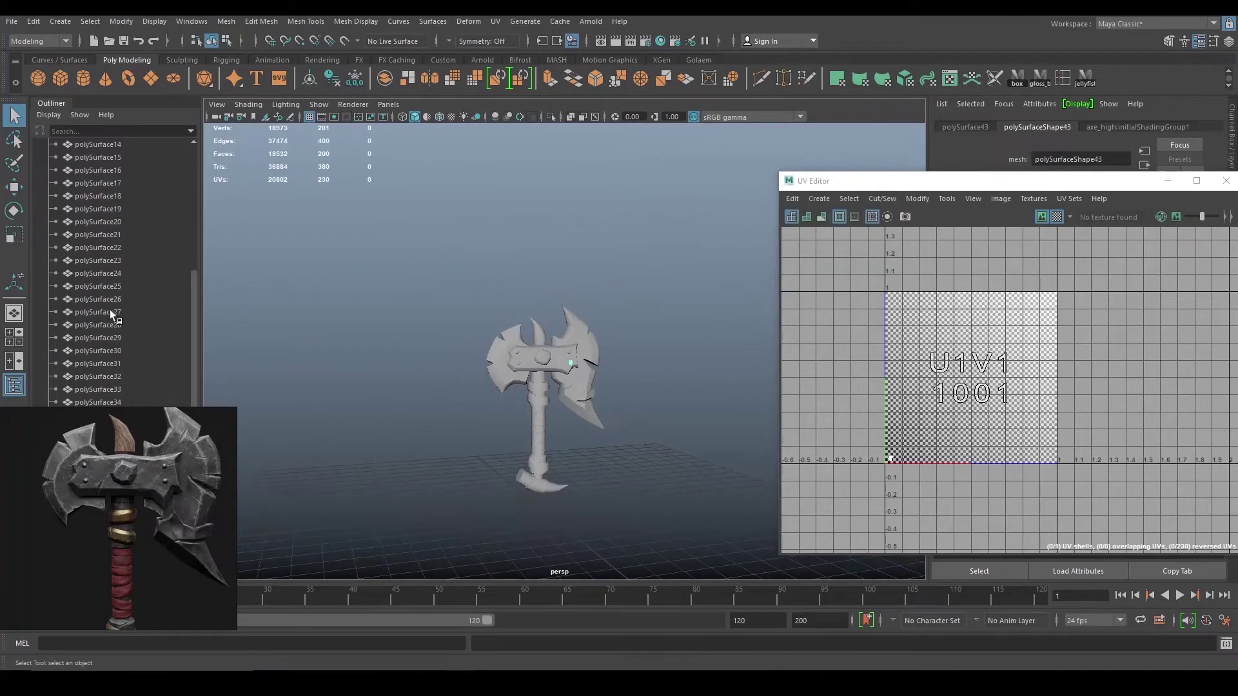
drag(449, 265, 626, 439)
scroll(111, 196, up, 6)
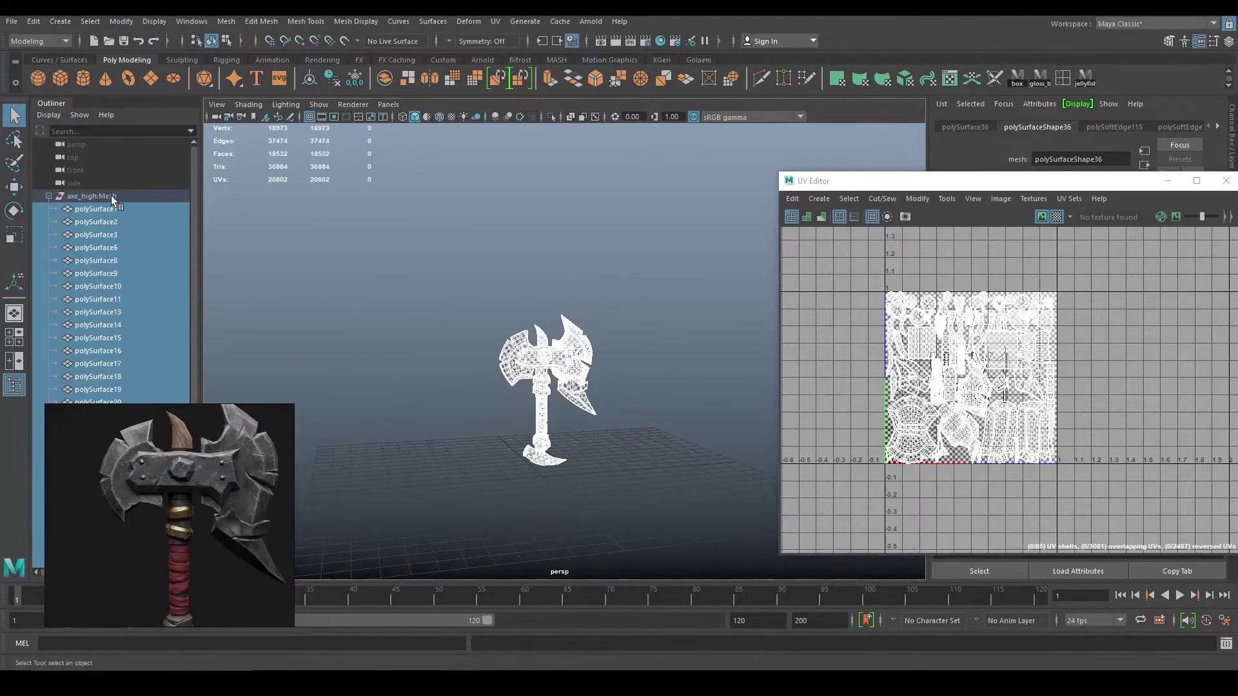
click(111, 196)
scroll(685, 381, up, 4)
scroll(685, 381, down, 2)
click(17, 22)
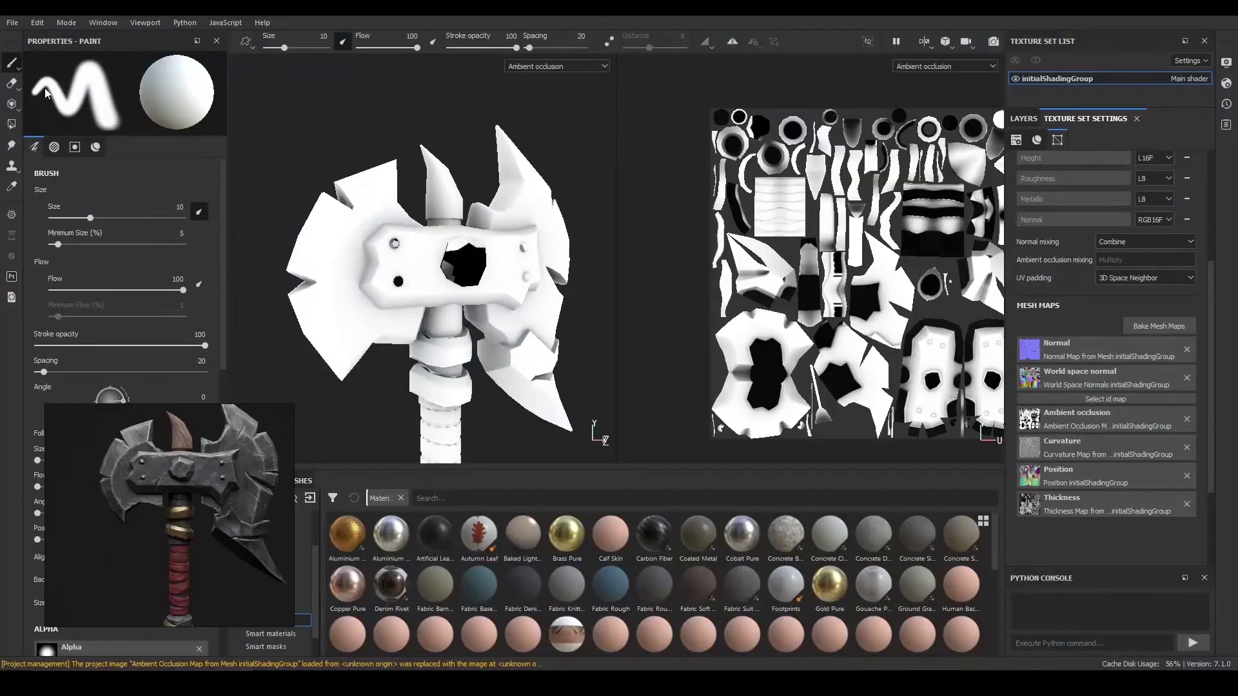
- Switch to Substance Painter and rebake only the ambient occlusion mesh map of the axe
click(11, 22)
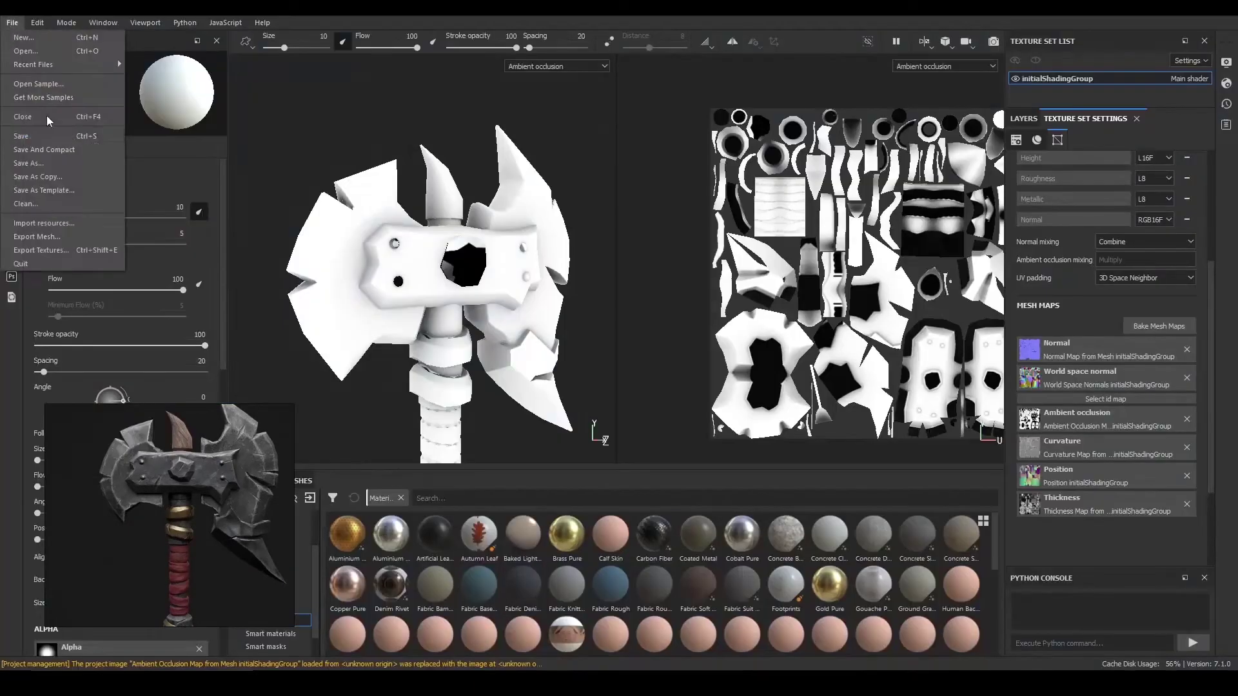
click(69, 164)
alt+drag(580, 290, 497, 294)
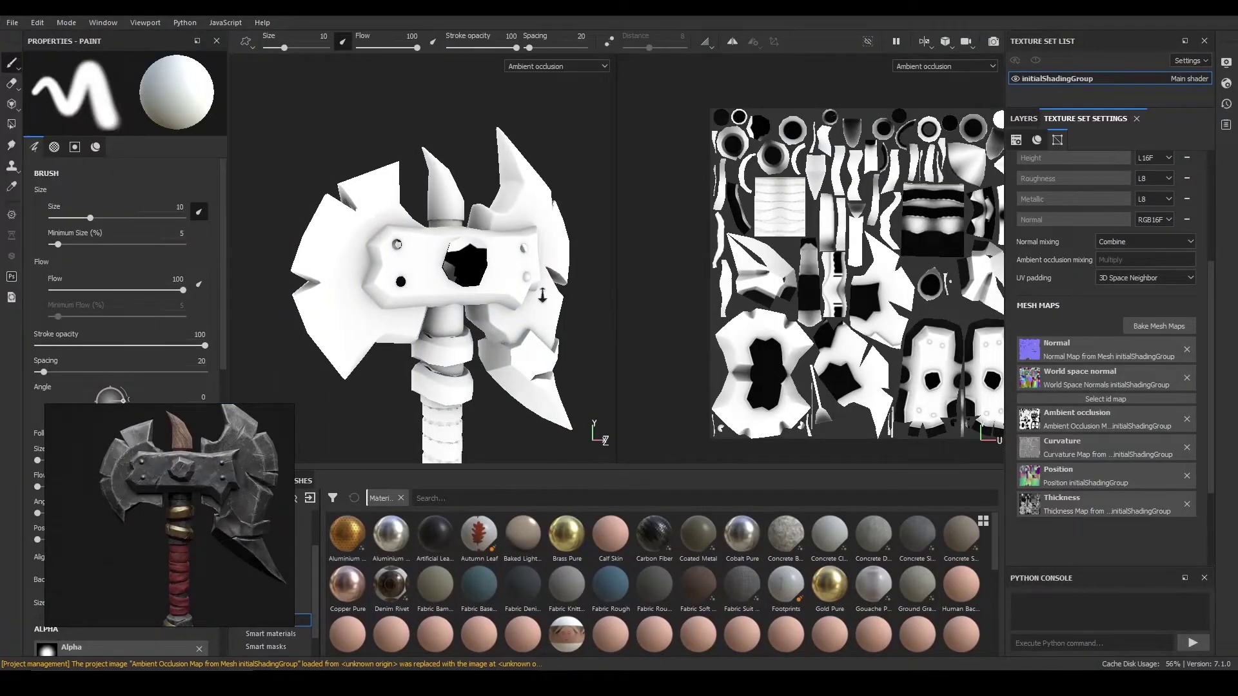
scroll(496, 293, down, 2)
click(1159, 325)
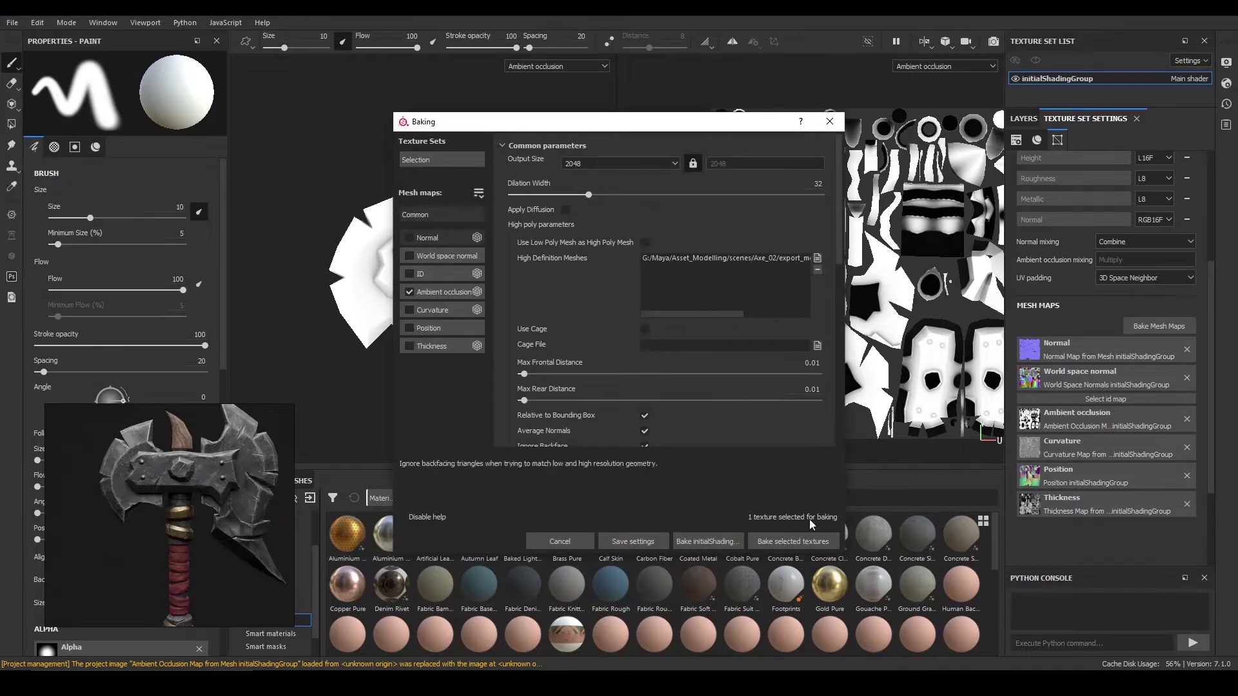
click(793, 541)
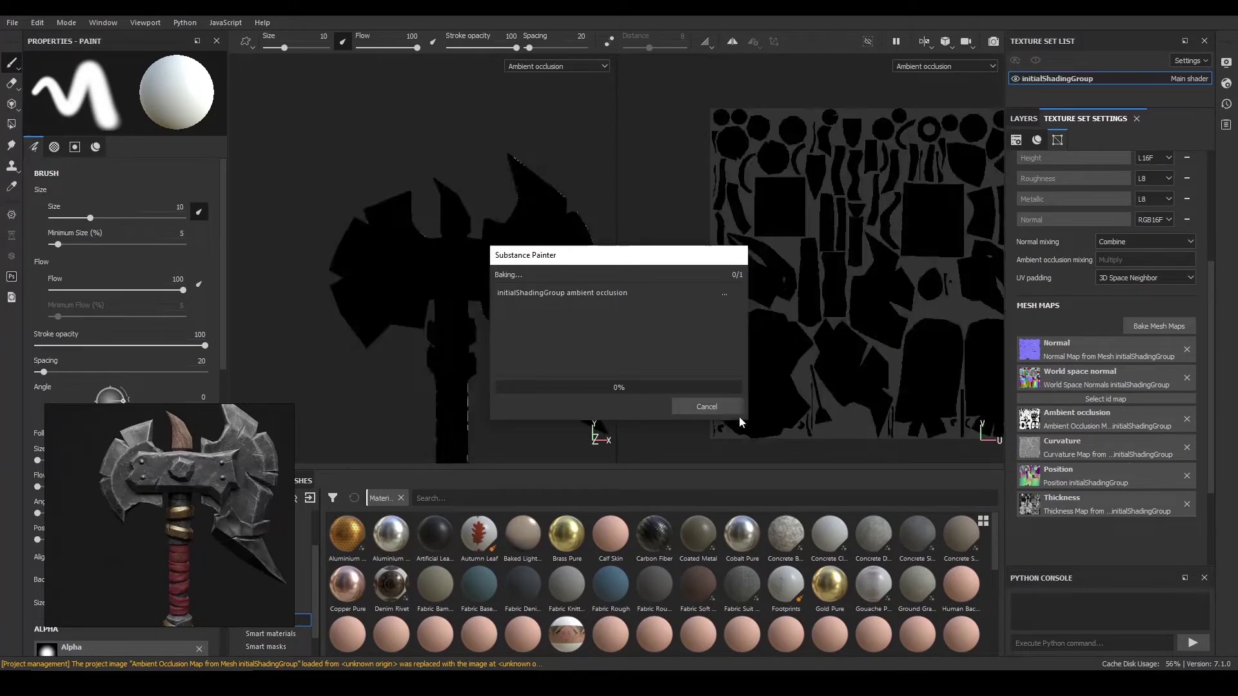
click(706, 407)
- Inspect the axe from several sides after the bake and cycle the displayed channel to Height
alt+right_drag(593, 255, 622, 425)
alt+drag(451, 274, 676, 259)
alt+right_drag(361, 174, 336, 129)
alt+drag(361, 251, 586, 275)
click(1024, 119)
alt+right_drag(510, 335, 466, 313)
alt+middle_drag(466, 313, 516, 273)
alt+drag(516, 273, 548, 214)
key(c)
key(c)
- Bake the normal, world space normal, curvature, position and thickness mesh maps, leaving out ID and ambient occlusion
click(1103, 119)
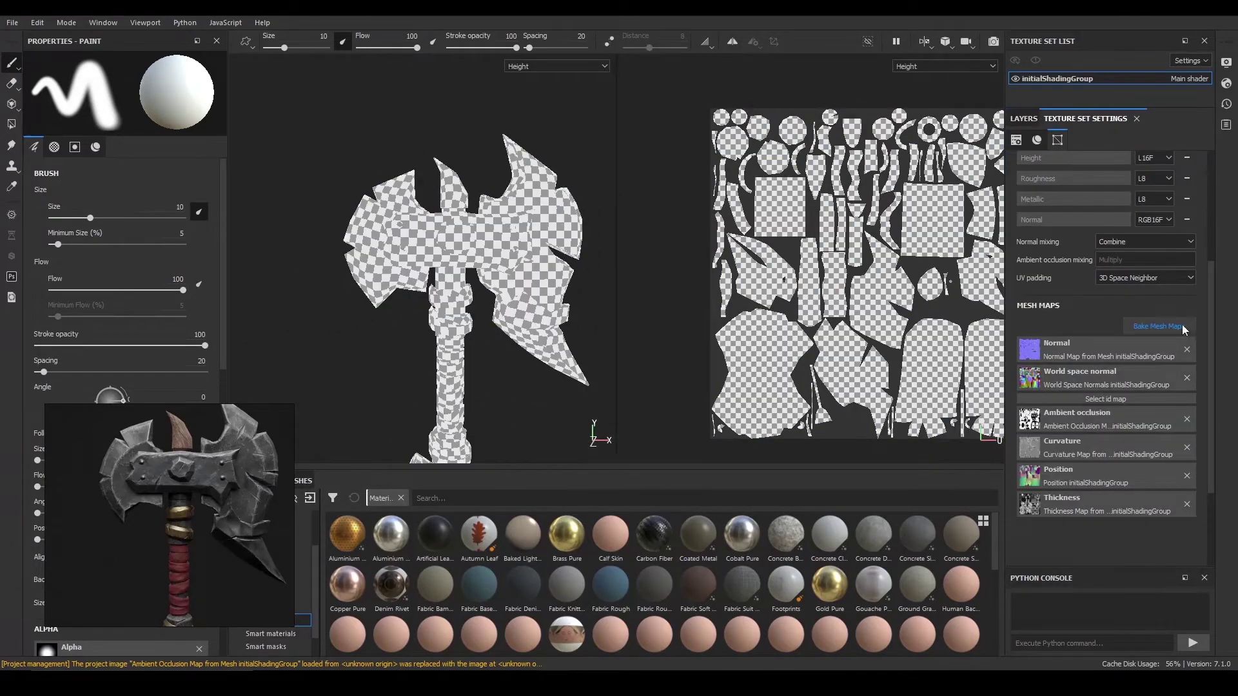
click(1158, 326)
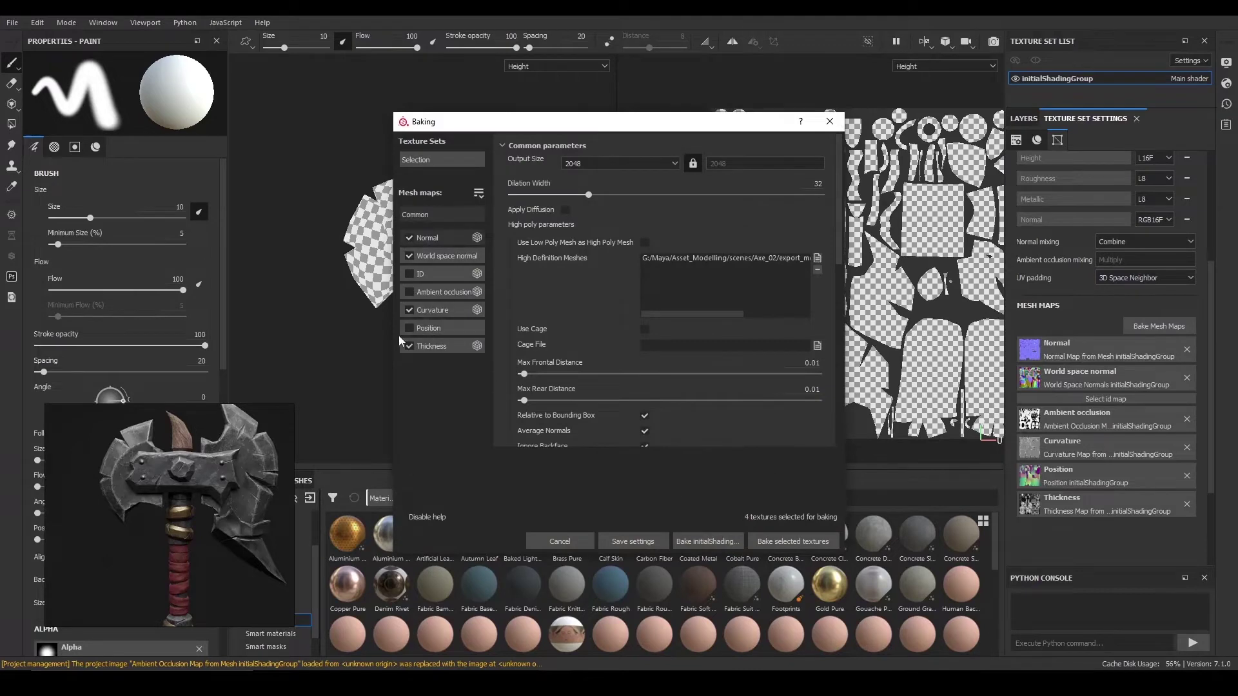
click(409, 328)
click(784, 541)
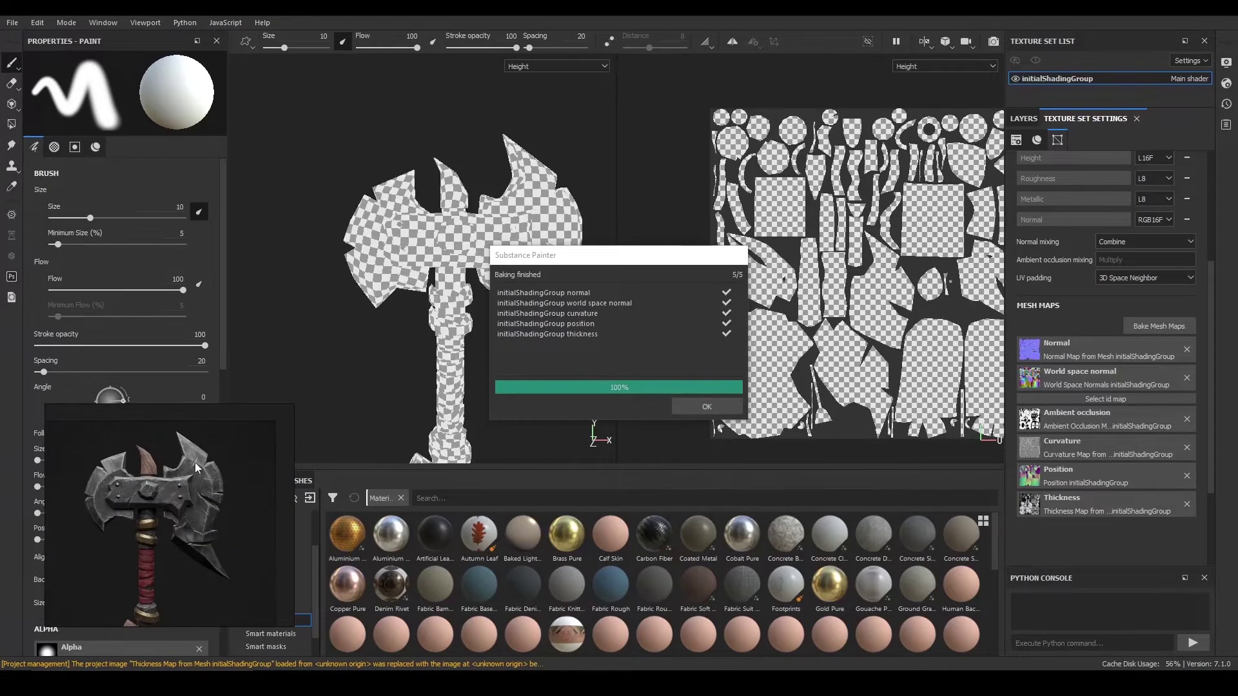
click(703, 408)
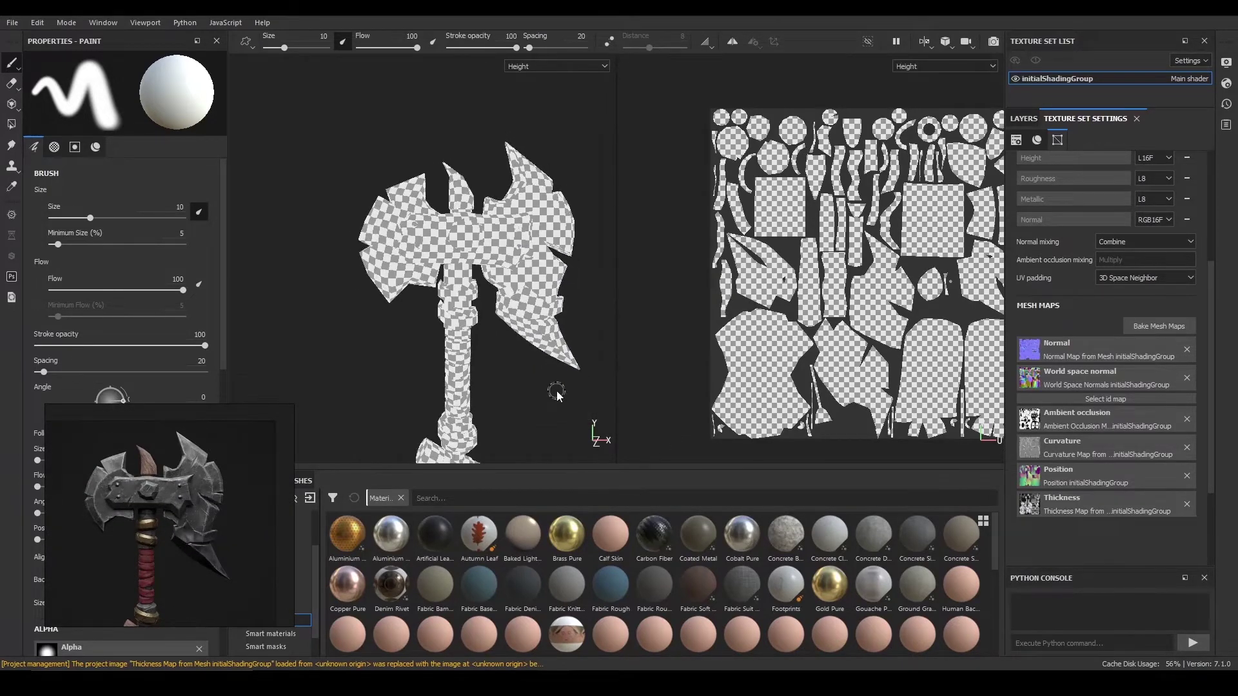
- Cycle through the baked mesh maps, from normal to ambient occlusion, to check them on the axe
key(b)
alt+drag(648, 383, 432, 267)
key(b)
key(b)
key(b)
key(b)
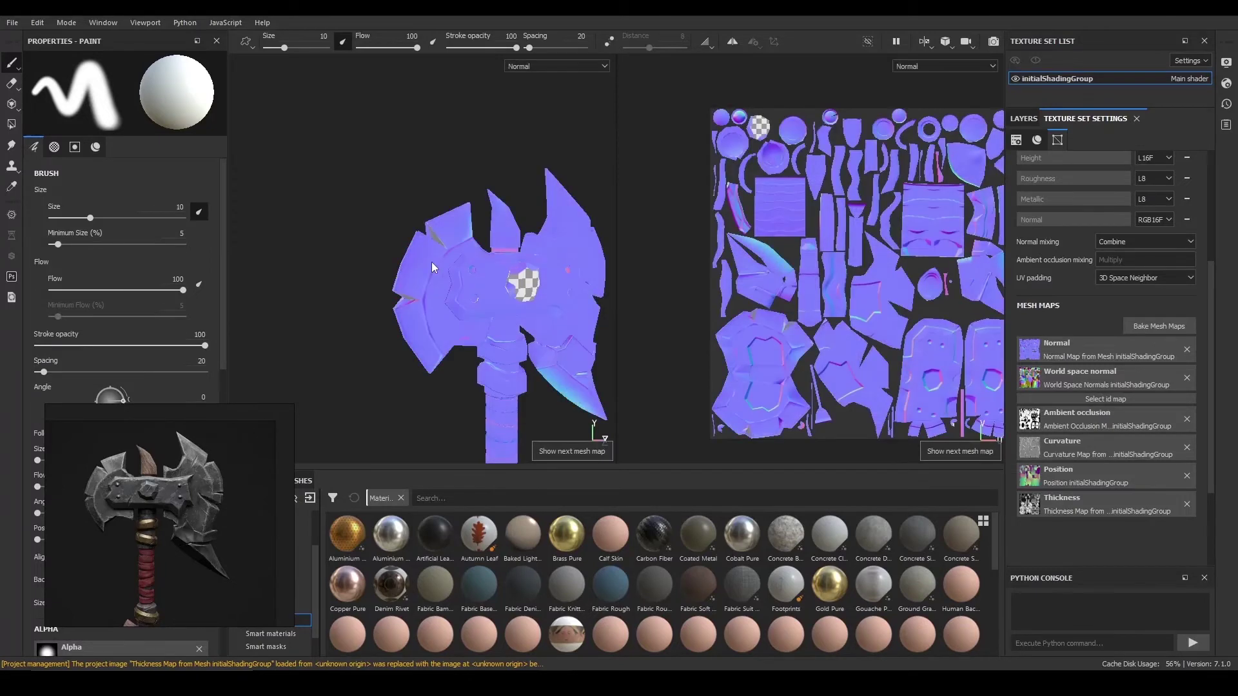
key(b)
key(b)
key(b)
key(b)
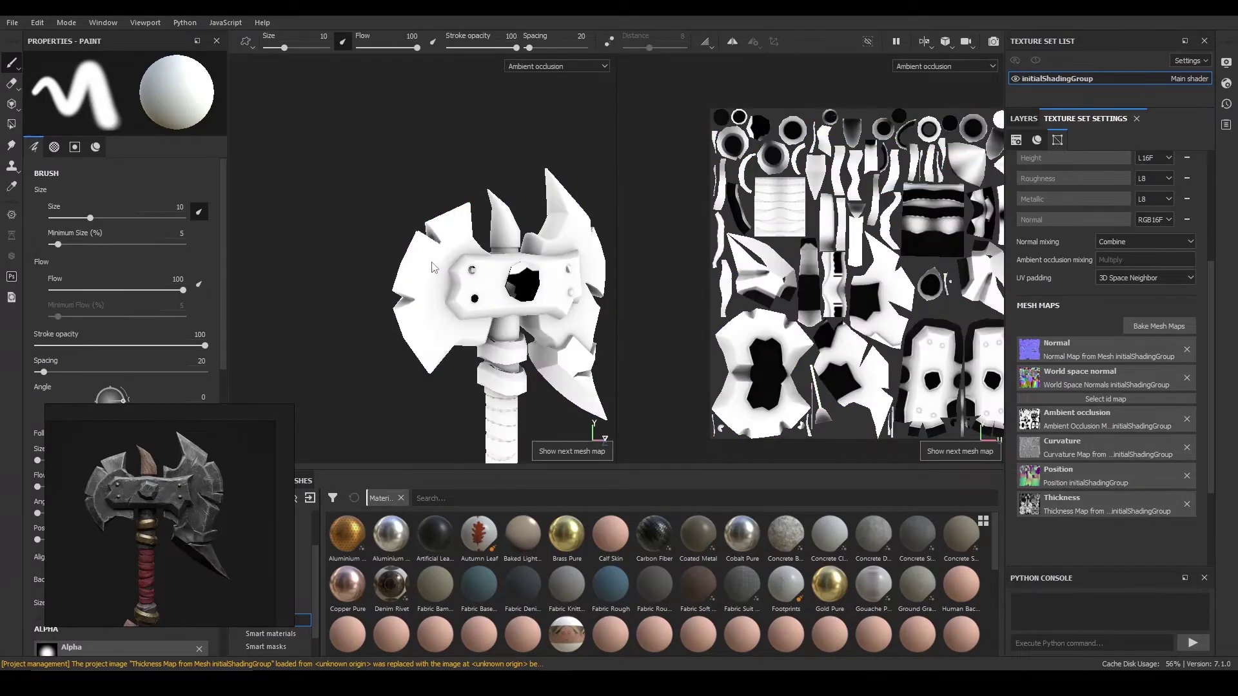
- Show the axe in Material view and rotate the environment lighting to judge the baked details
alt+drag(552, 359, 498, 348)
shift+right_drag(498, 348, 426, 323)
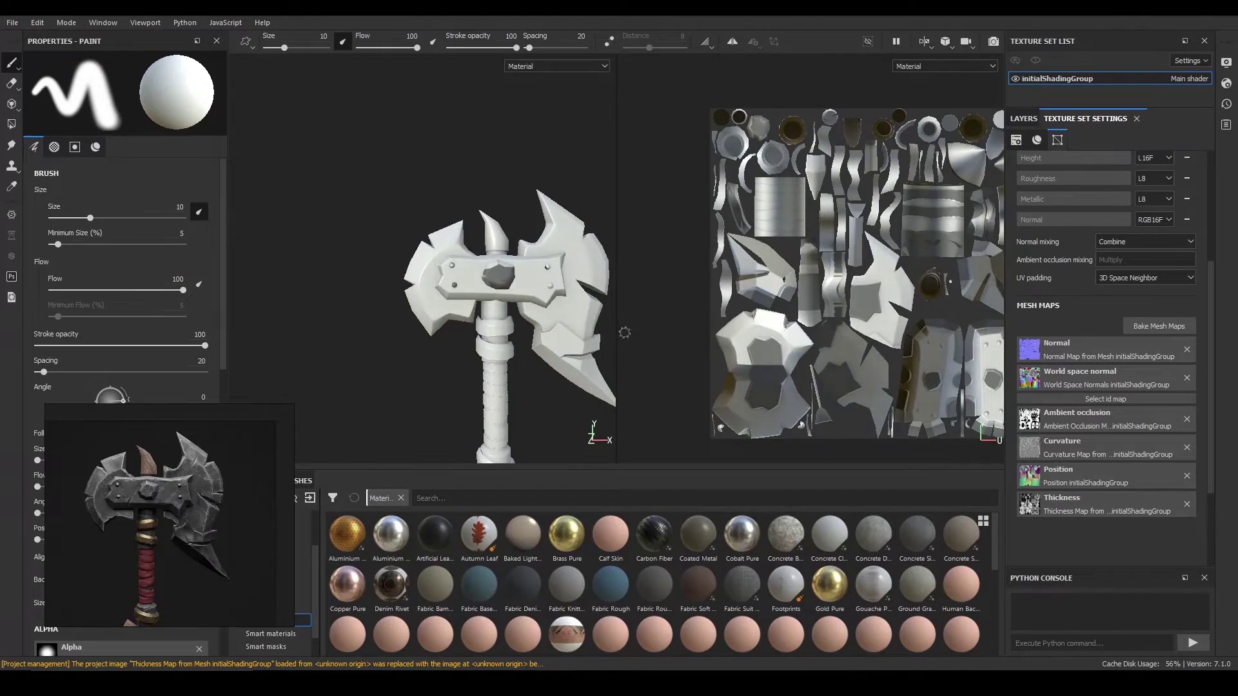
scroll(409, 243, up, 3)
- Try the material without the ambient occlusion map, then undo its removal
click(1186, 419)
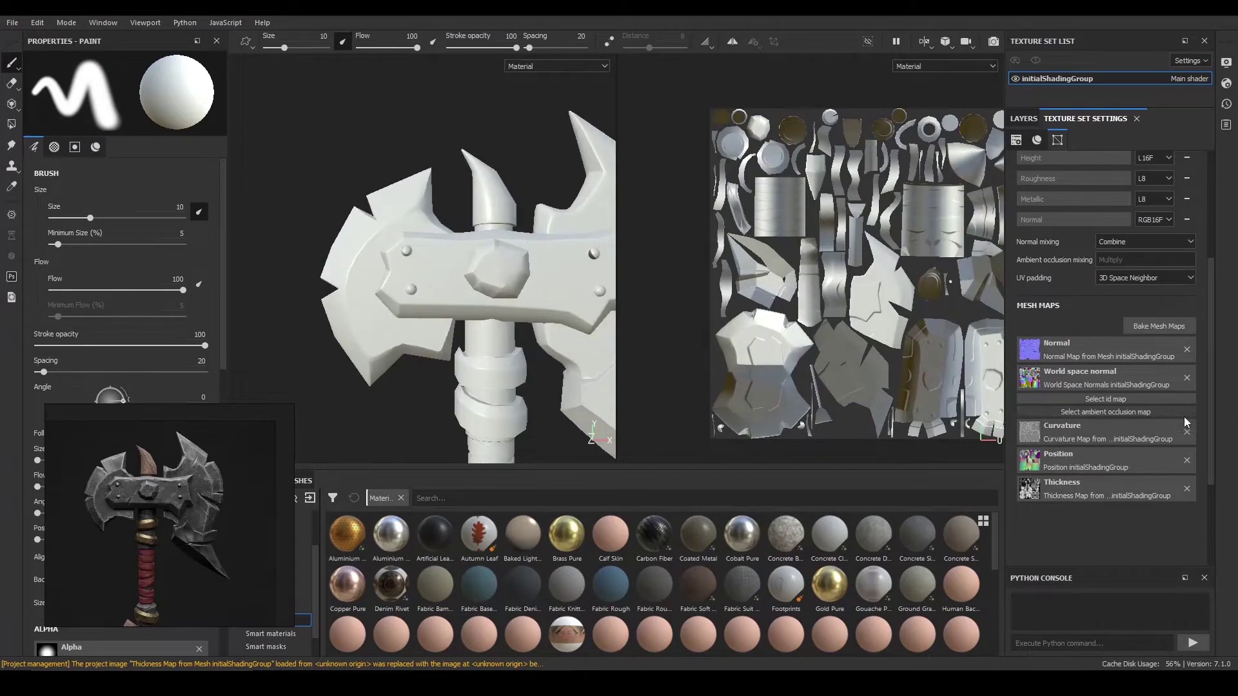
scroll(521, 242, down, 1)
key(ctrl+z)
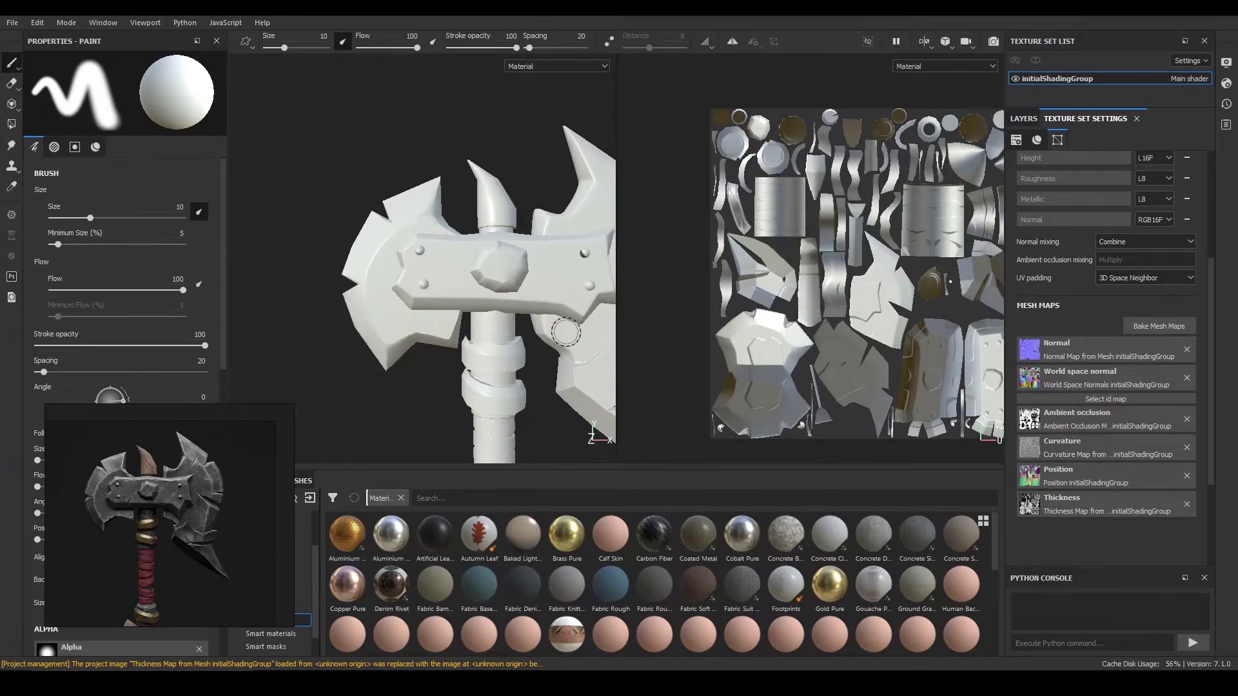
alt+drag(556, 331, 598, 365)
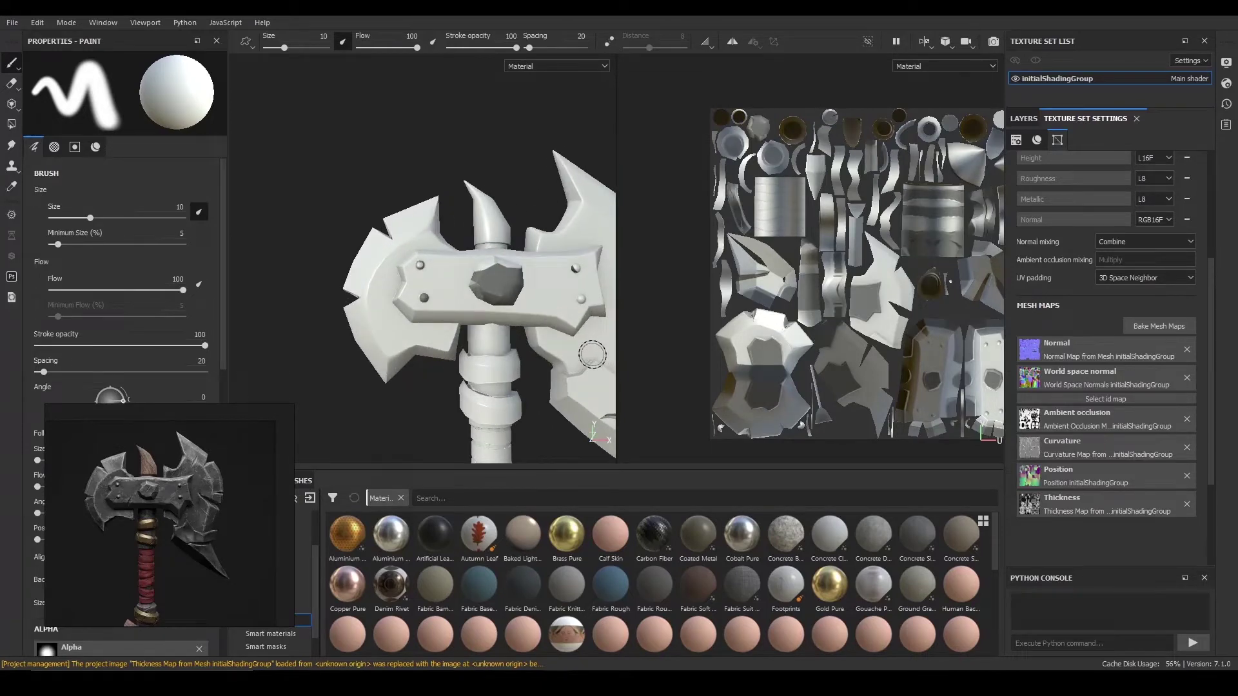
click(1227, 83)
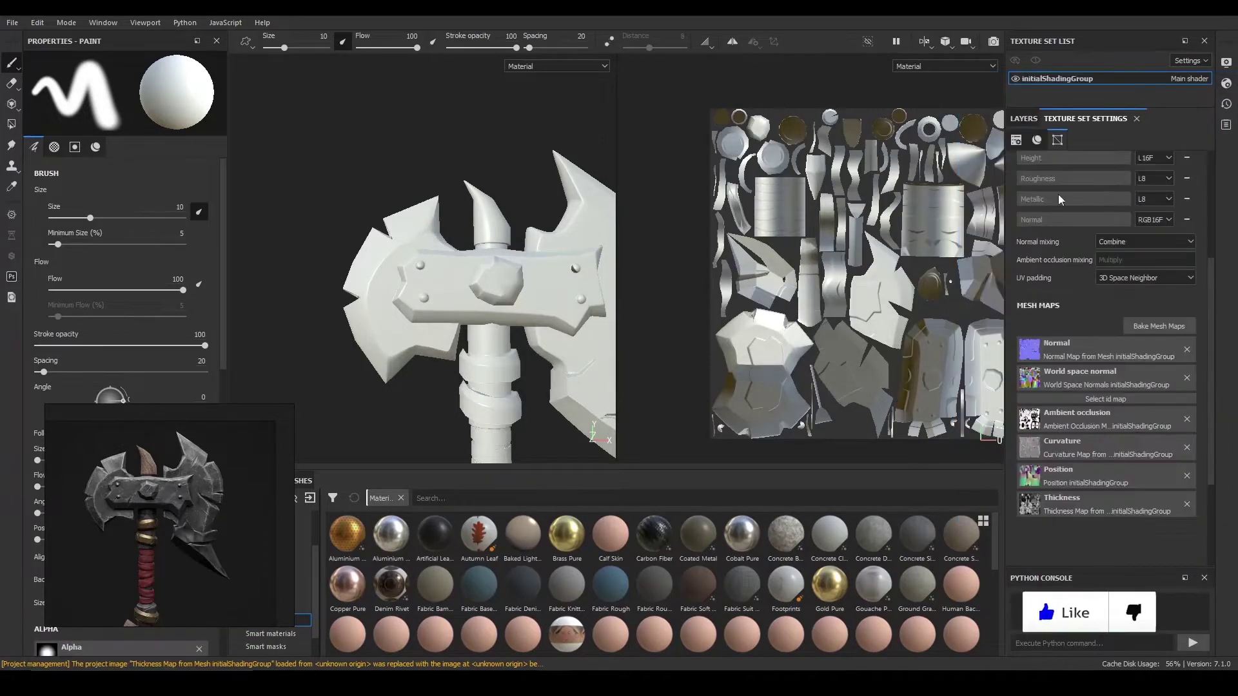
scroll(415, 232, down, 3)
alt+drag(414, 232, 419, 258)
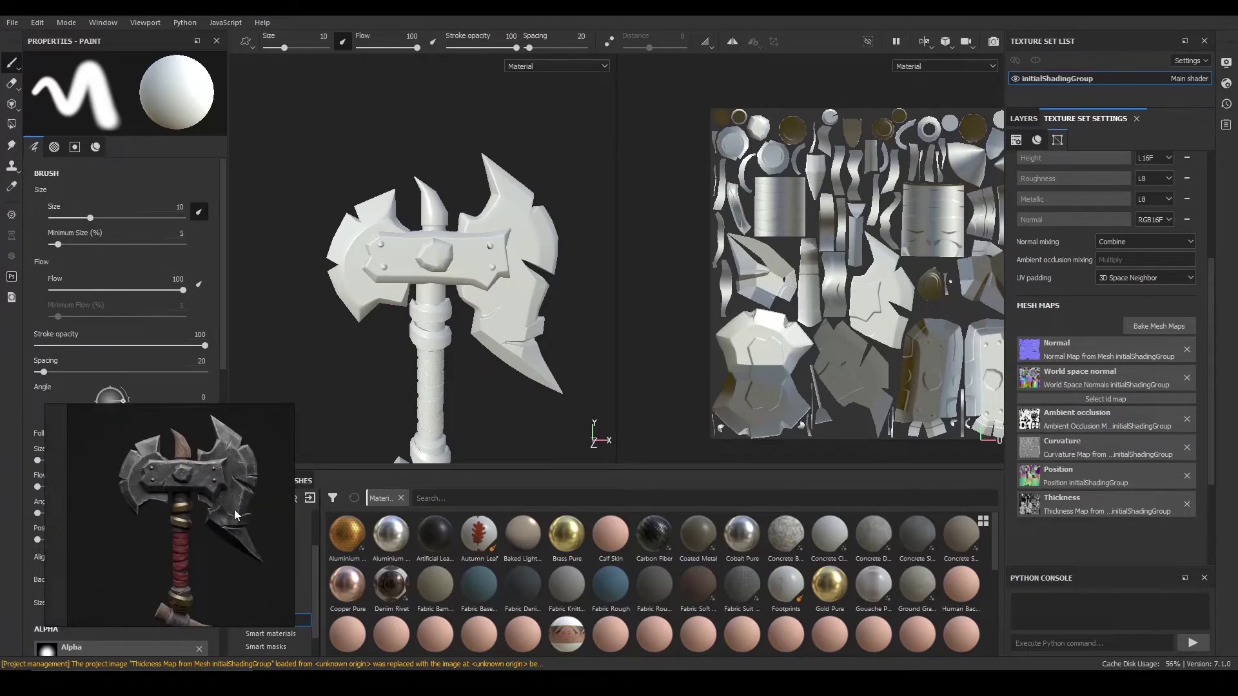
scroll(526, 347, up, 2)
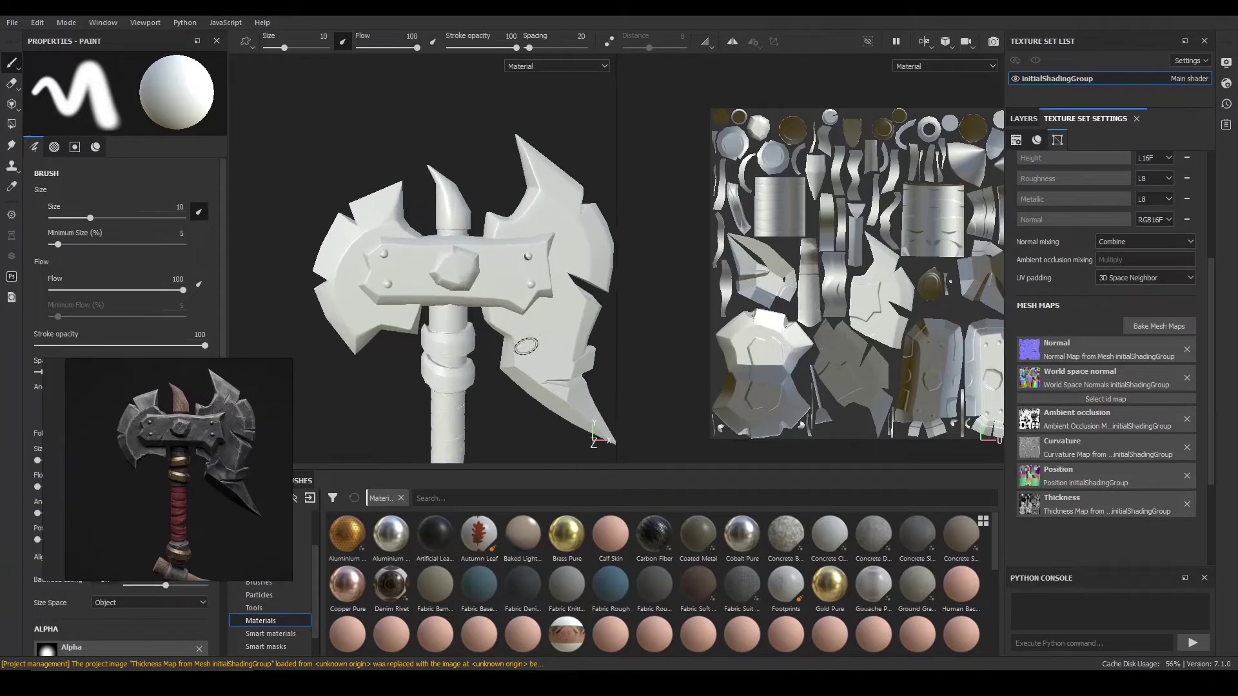
- Delete the empty paint layer Layer 1 and add a fill layer in its place
click(1030, 120)
click(1081, 120)
click(1036, 120)
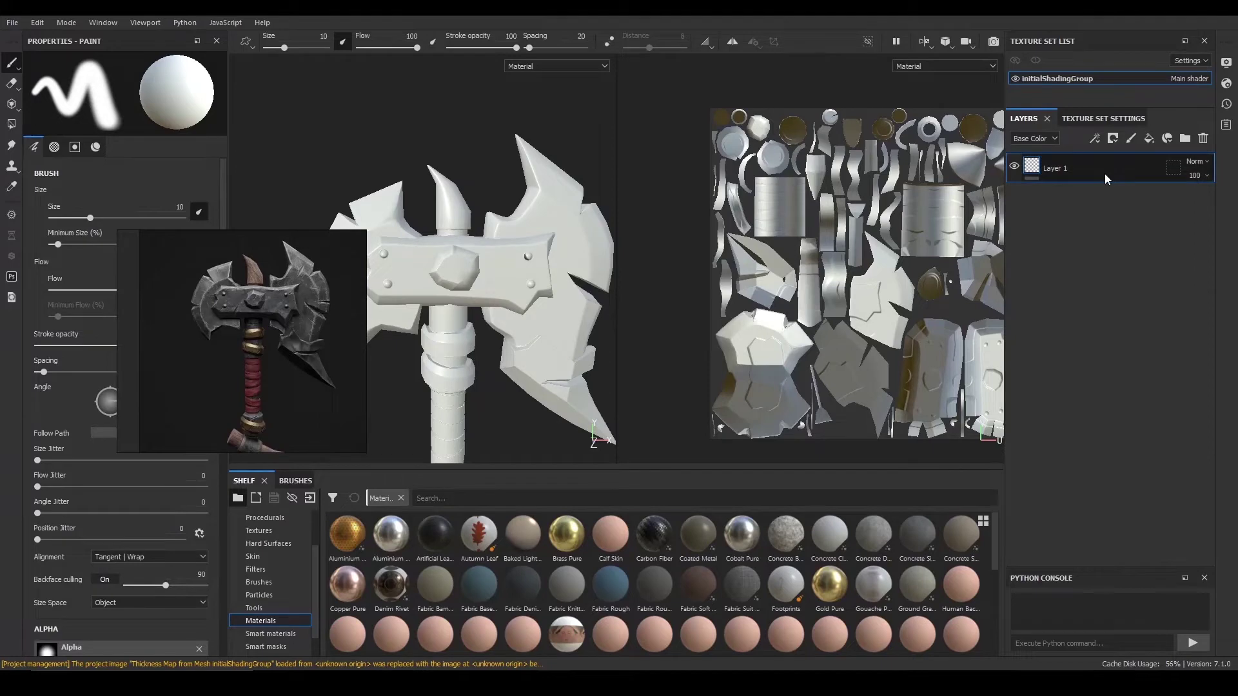
key(Delete)
click(1151, 138)
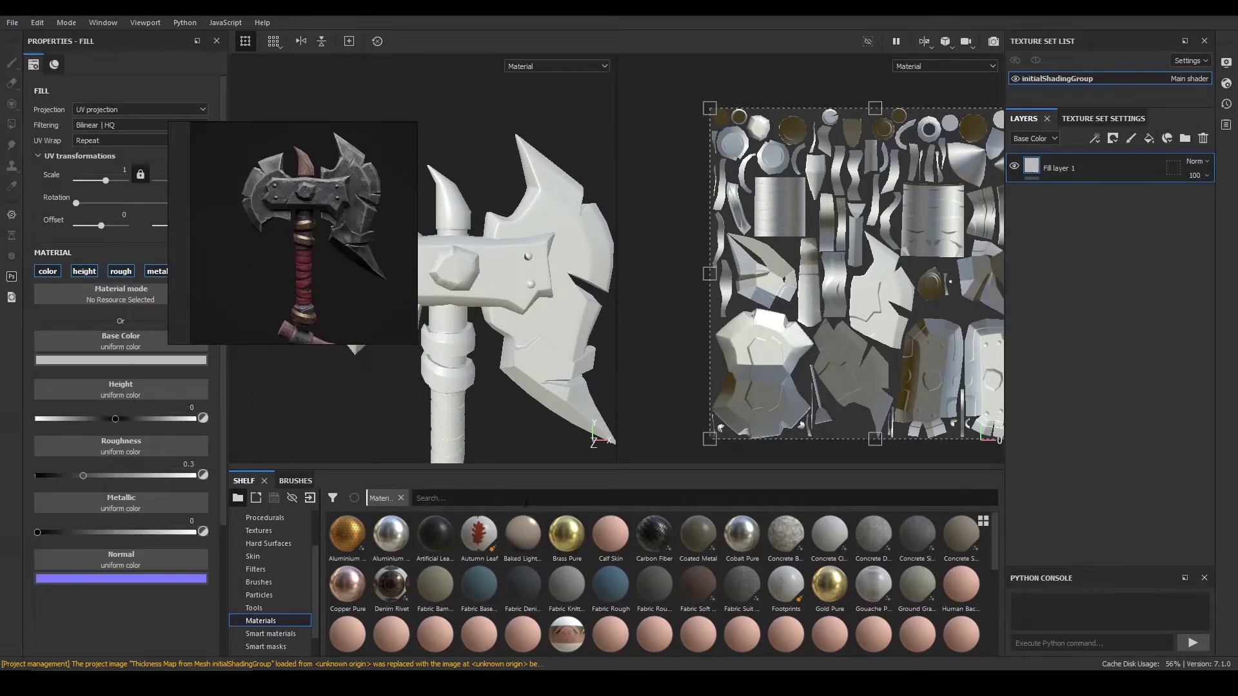
- Search the shelf's materials for "sto" and clear the search
click(520, 499)
text(sto)
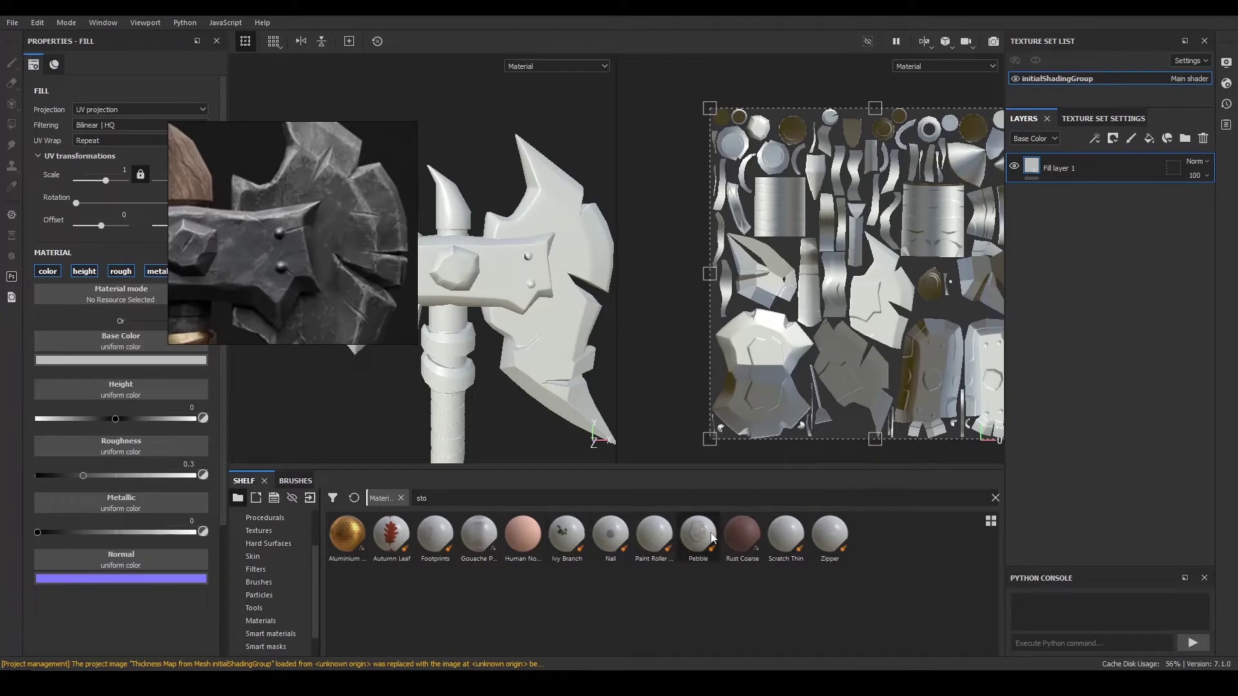
drag(432, 499, 379, 500)
key(BackSpace)
- Switch the shelf to smart materials and search them for "sto"
click(270, 619)
click(271, 633)
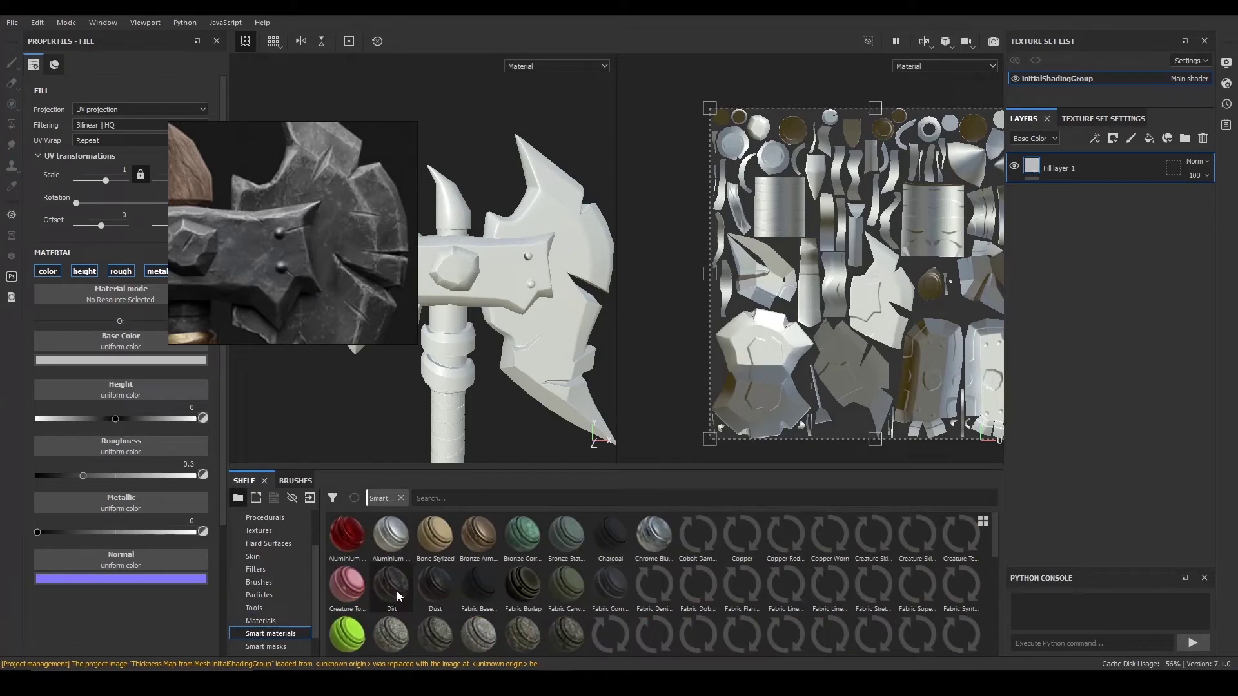
click(458, 500)
text(sto)
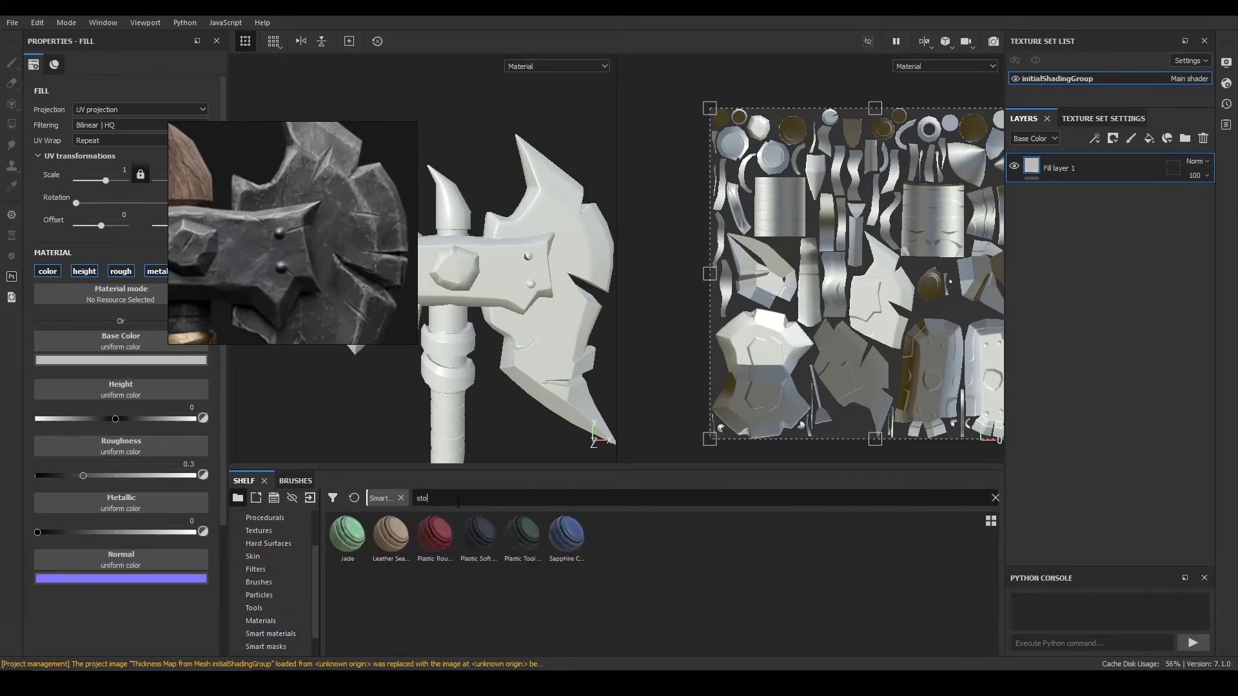
- Search the shelf's smart materials for "metal" and preview Steel Ruined
key(BackSpace)
key(BackSpace)
key(BackSpace)
text(metal)
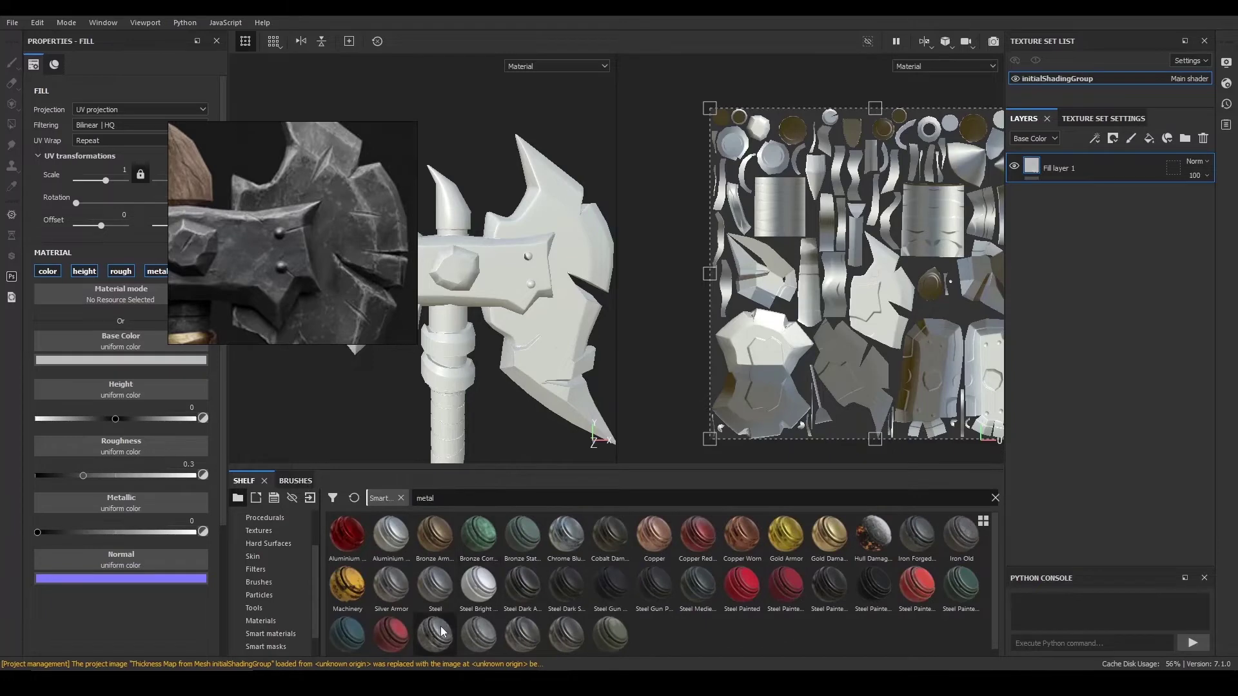
mouse_move(442, 632)
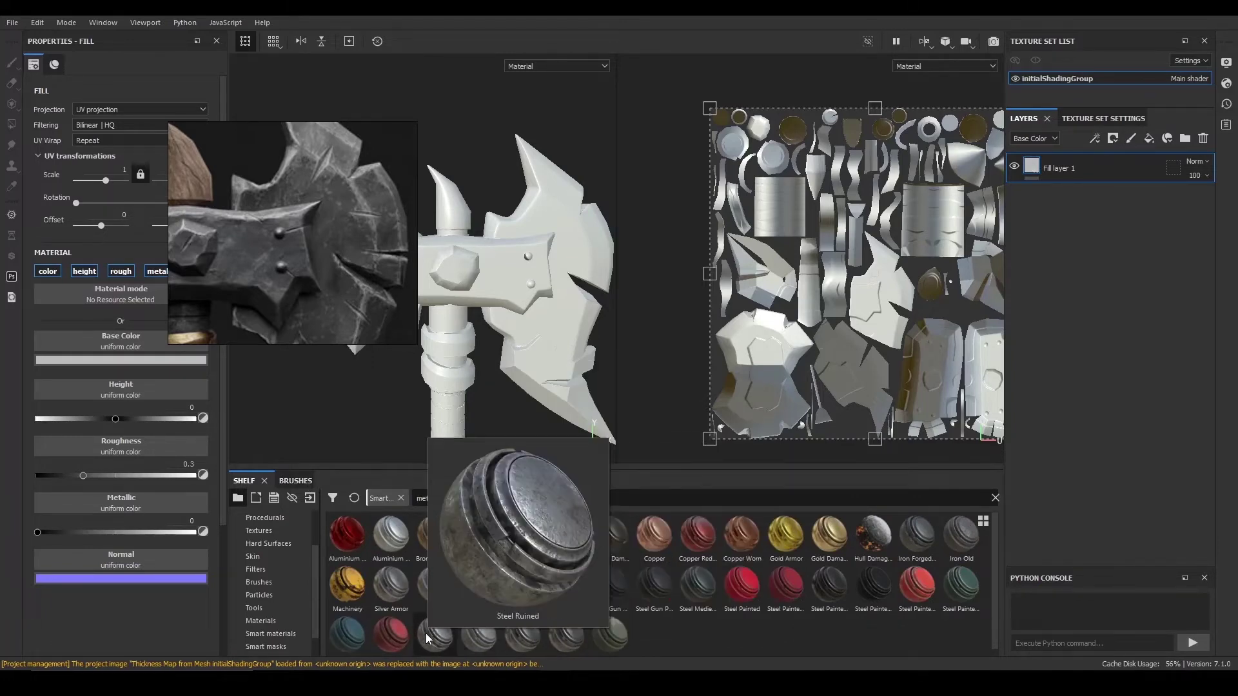
scroll(272, 543, up, 3)
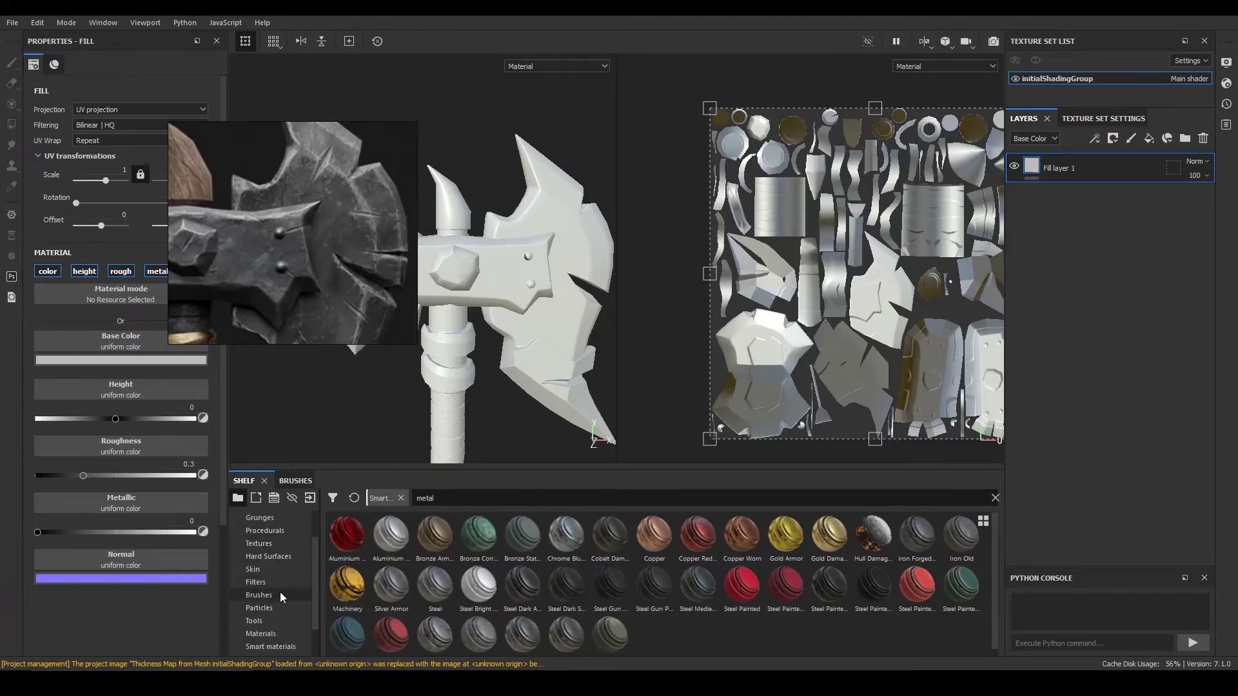
- Switch the shelf to regular materials, search them for "iron" and clear the search
click(261, 634)
text(iron)
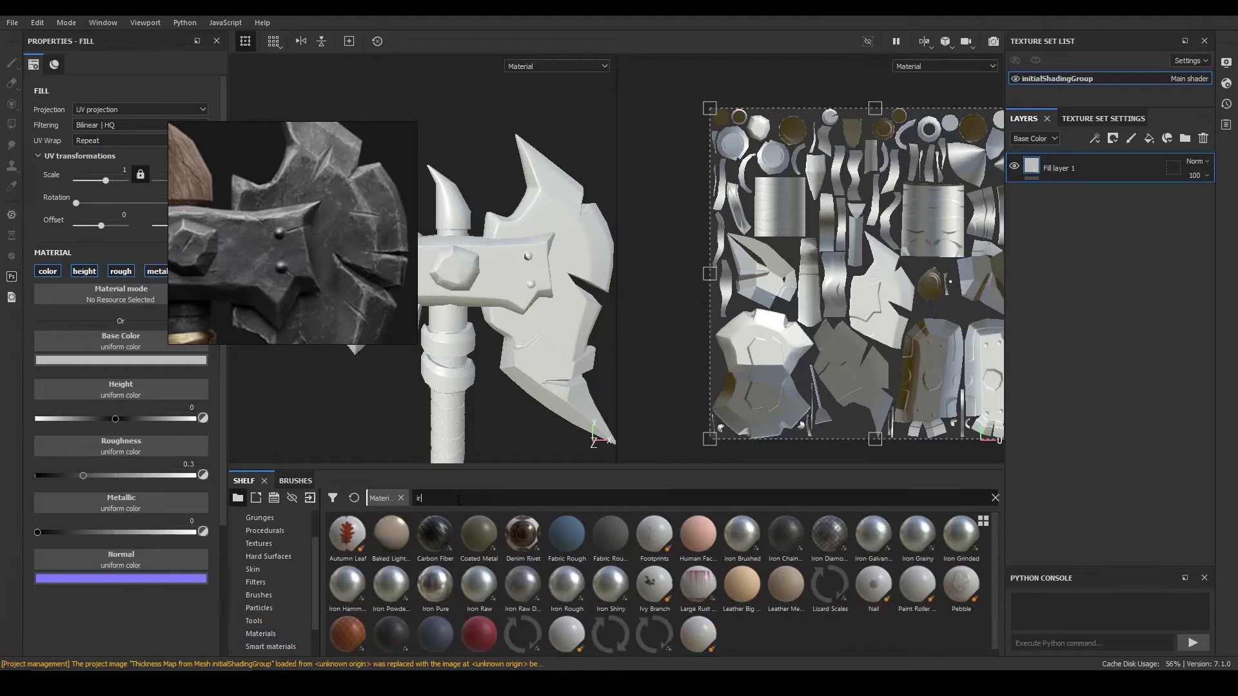
key(BackSpace)
key(BackSpace)
key(BackSpace)
key(BackSpace)
- Search the materials for "metal" and add Steel Rust and Wear as a layer above Fill layer 1
text(metal)
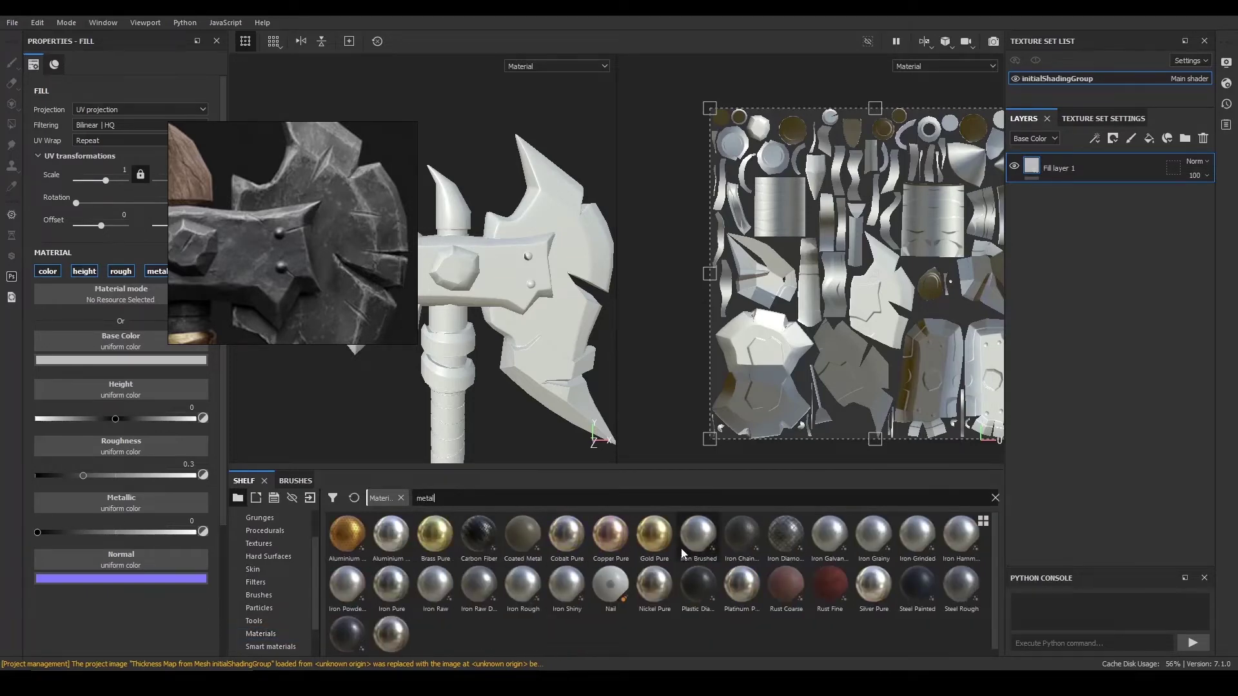
mouse_move(947, 600)
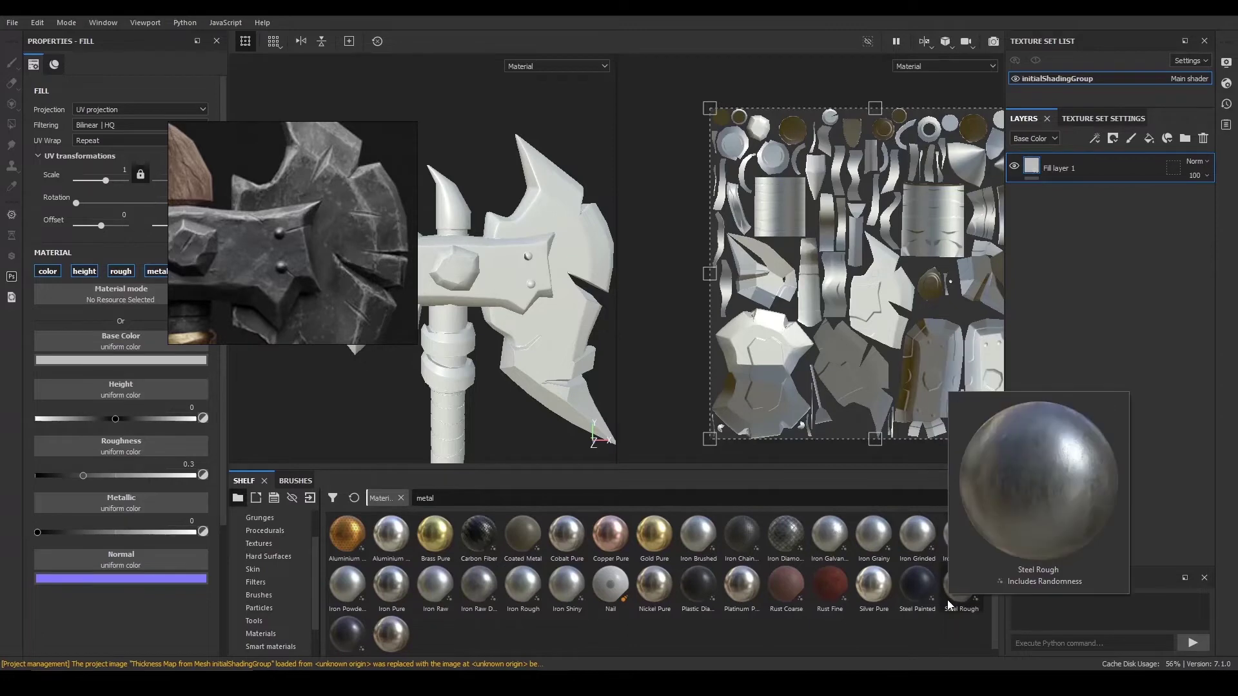
mouse_move(342, 628)
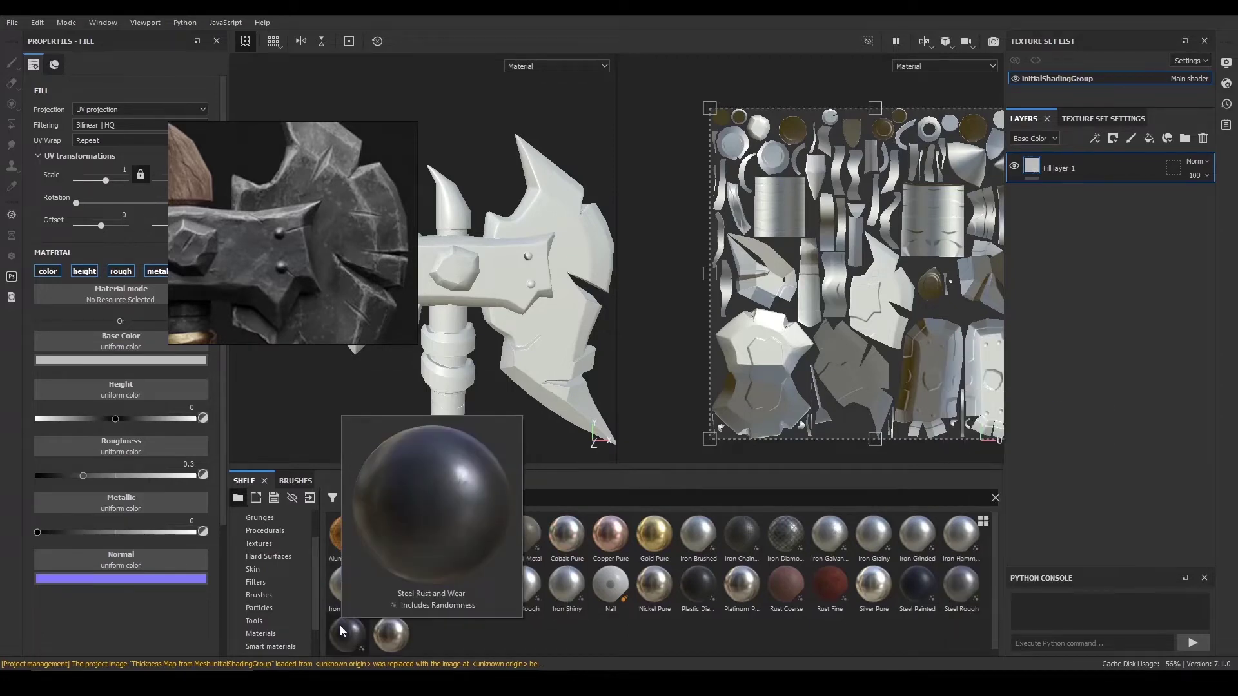
drag(339, 625, 1089, 156)
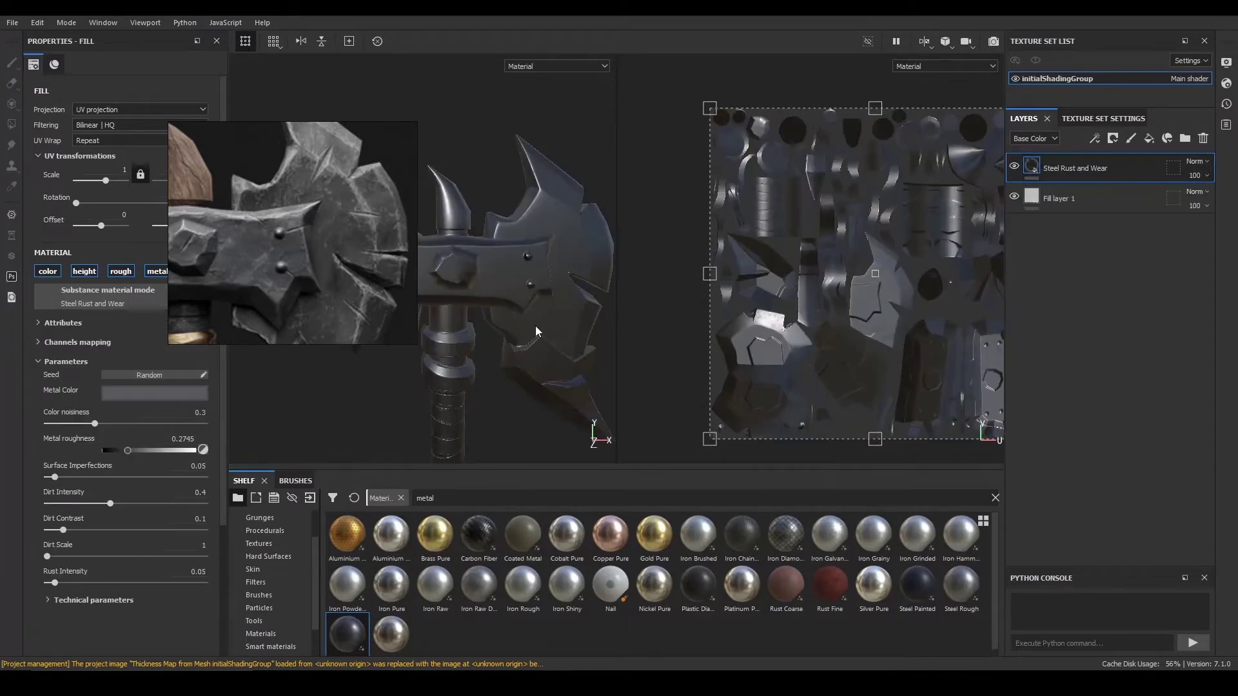
- Move the reference image off the material settings and set the Steel Rust and Wear color noisiness to 0.45
alt+drag(527, 281, 522, 266)
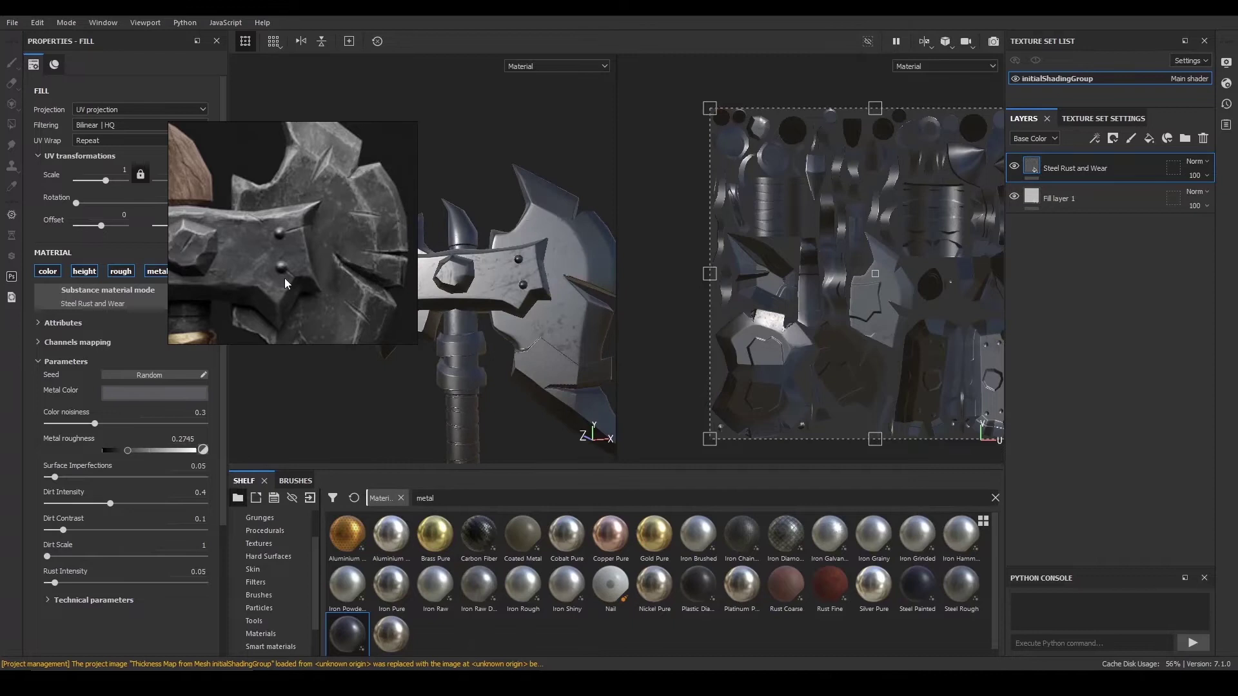
right_drag(309, 279, 398, 448)
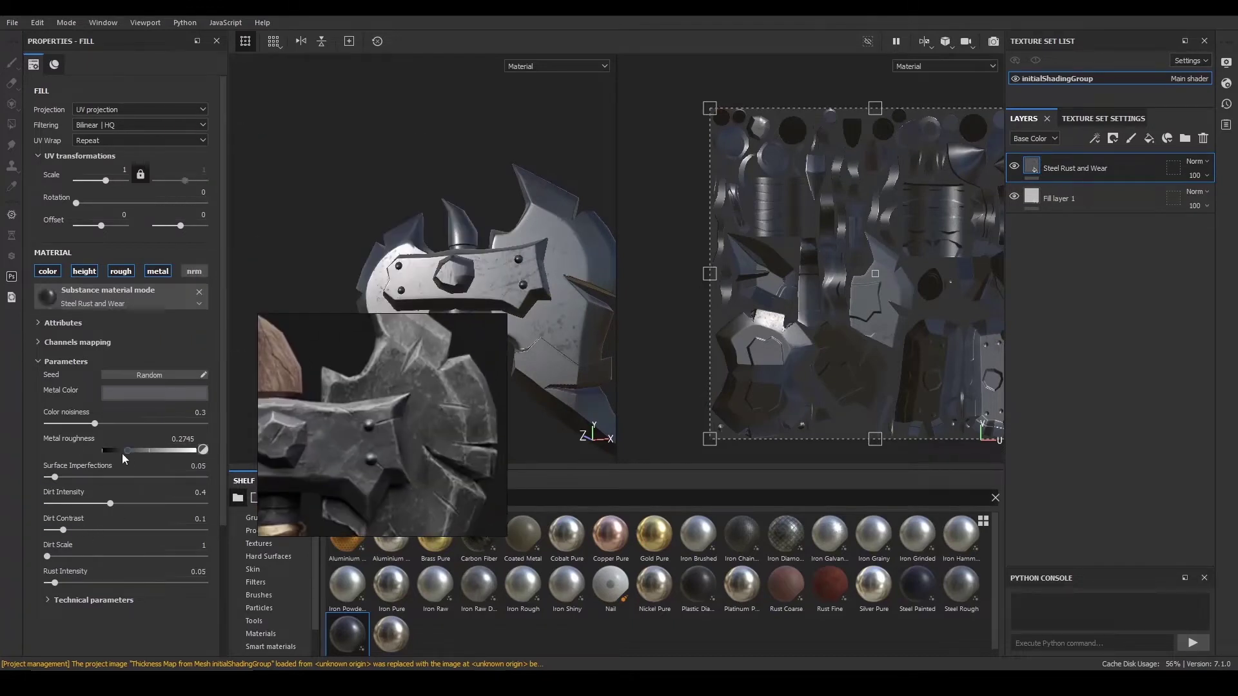
drag(95, 423, 116, 425)
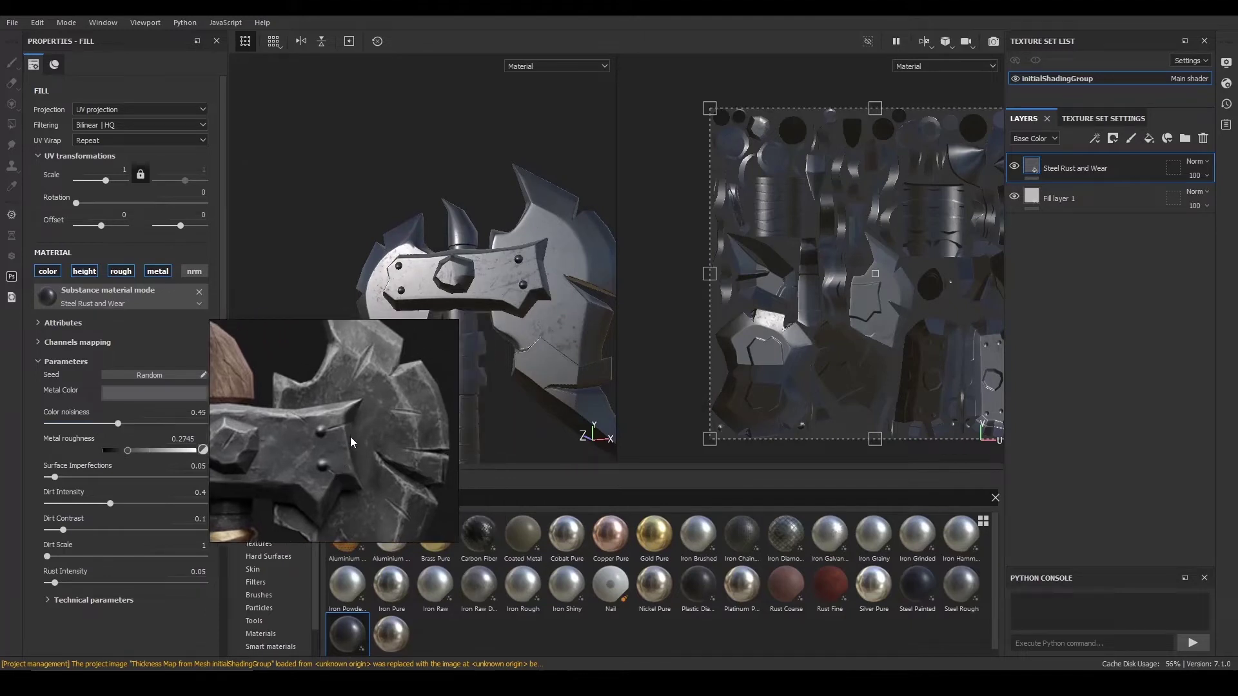
- Sample the Metal Color from the dark grey blade in the reference image
click(197, 392)
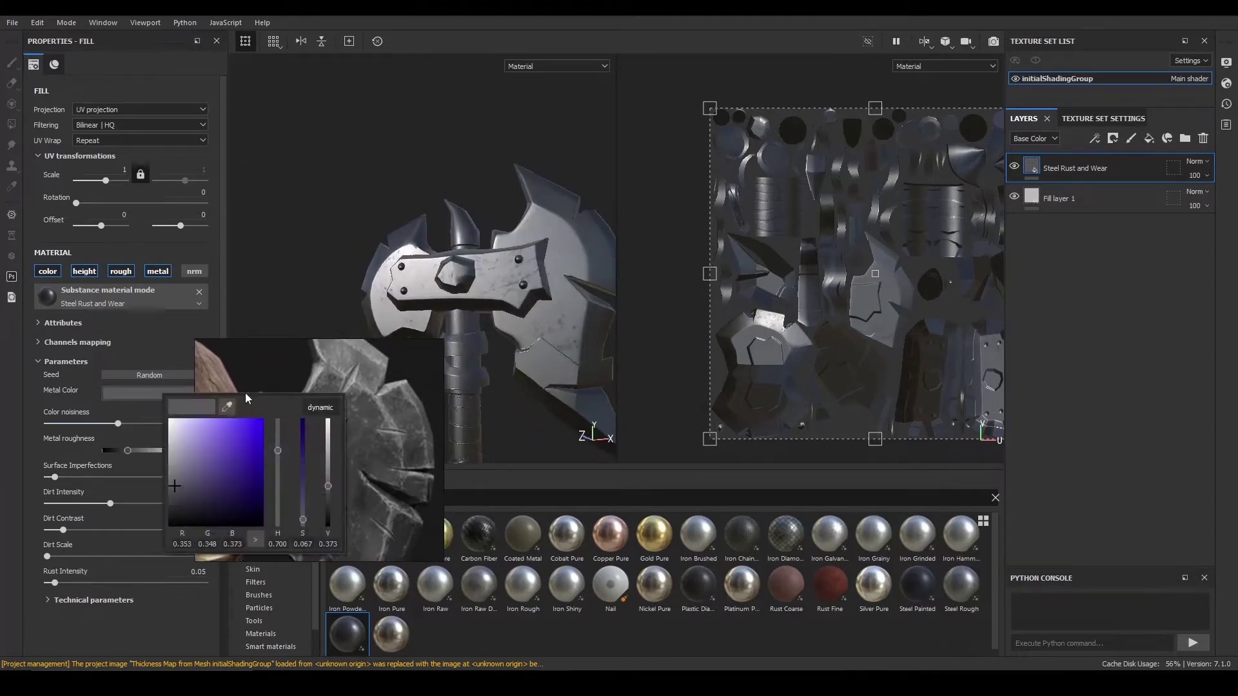
drag(391, 392, 391, 401)
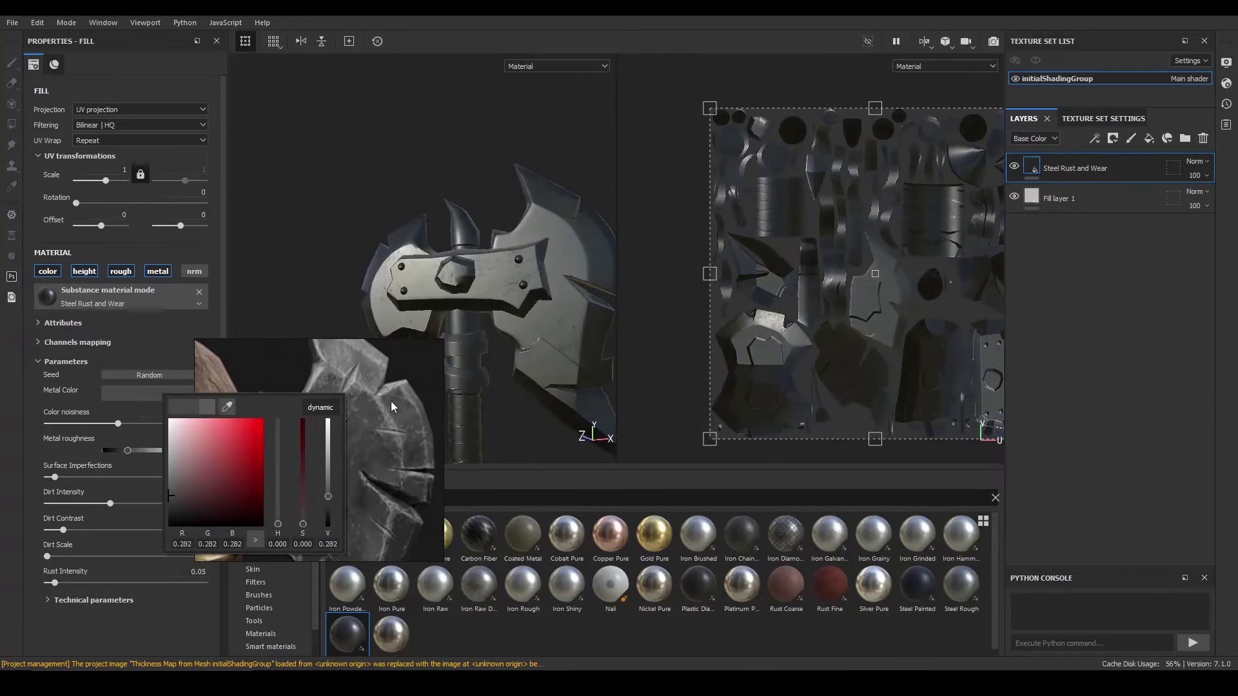
click(227, 407)
click(351, 405)
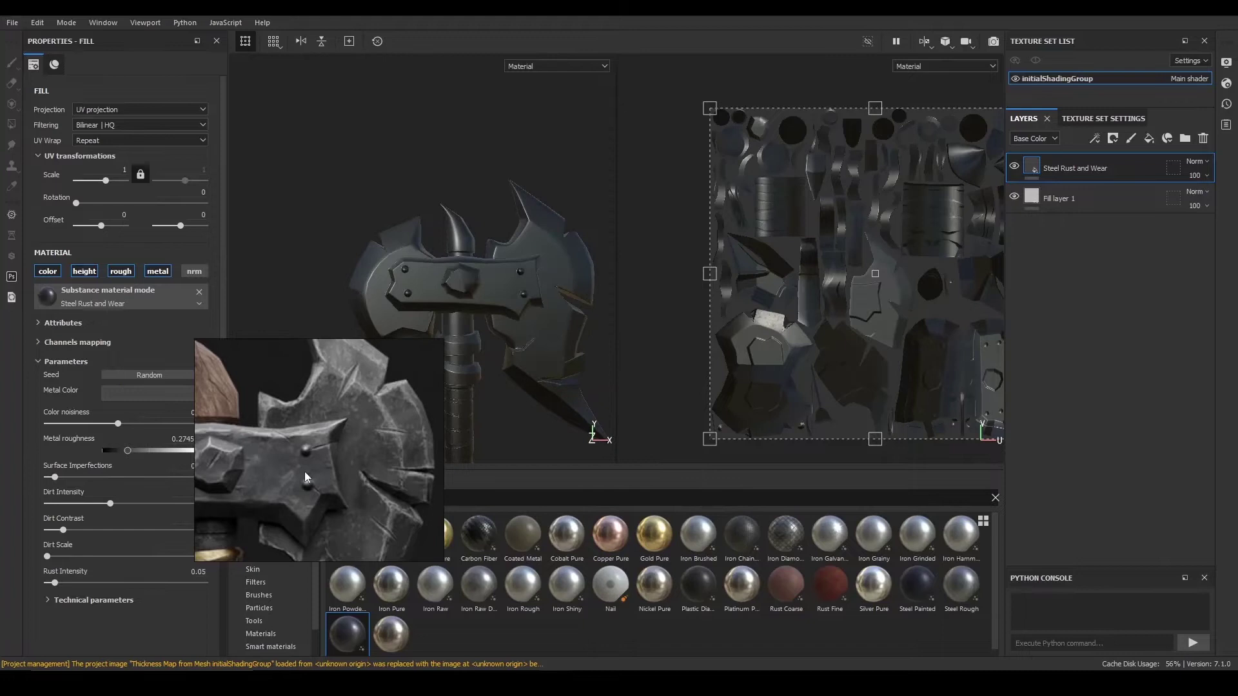
- Set the steel's metal roughness to 0.6 and lighten its Metal Color to a brighter neutral grey
scroll(75, 504, down, 3)
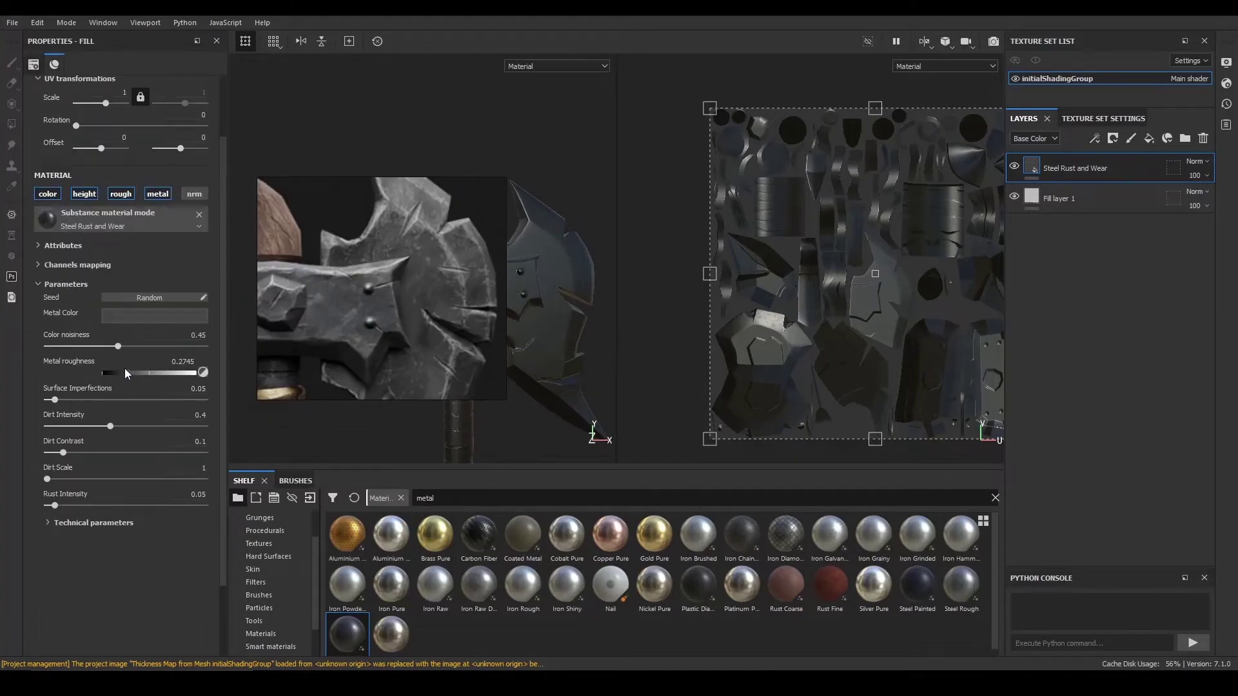
click(150, 372)
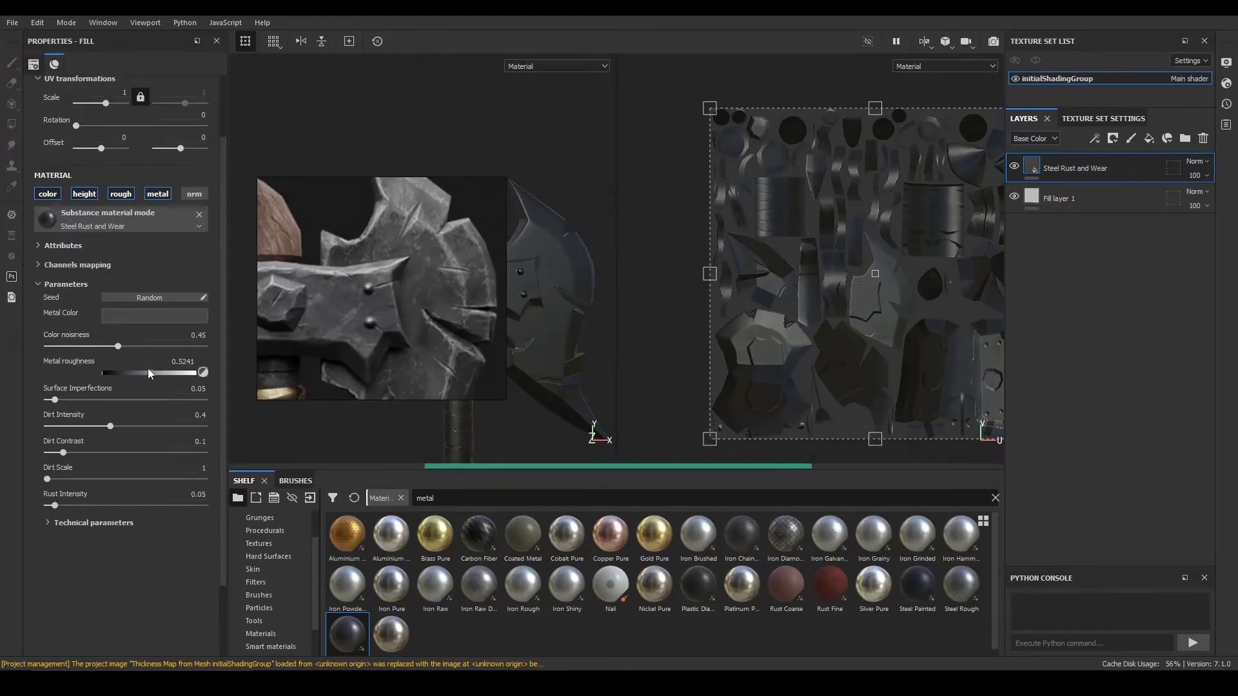
click(168, 315)
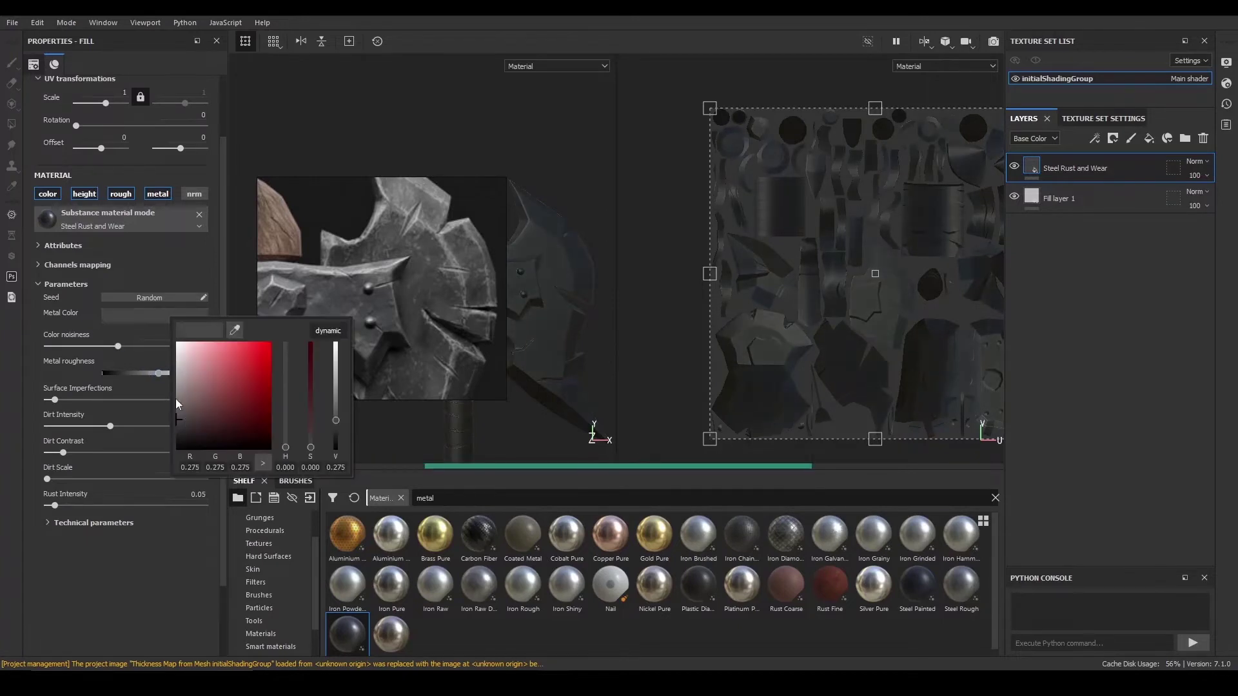
click(176, 398)
drag(177, 398, 178, 396)
click(576, 189)
- Move the reference image clear of the axe and darken the Metal Color to a neutral grey of 0.413
right_drag(445, 258, 323, 213)
alt+right_drag(428, 299, 393, 287)
alt+drag(393, 287, 530, 308)
alt+right_drag(529, 308, 553, 365)
mouse_move(552, 365)
alt+mouse_down()
mouse_move(461, 356)
mouse_move(535, 358)
alt+mouse_up()
right_drag(204, 271, 201, 599)
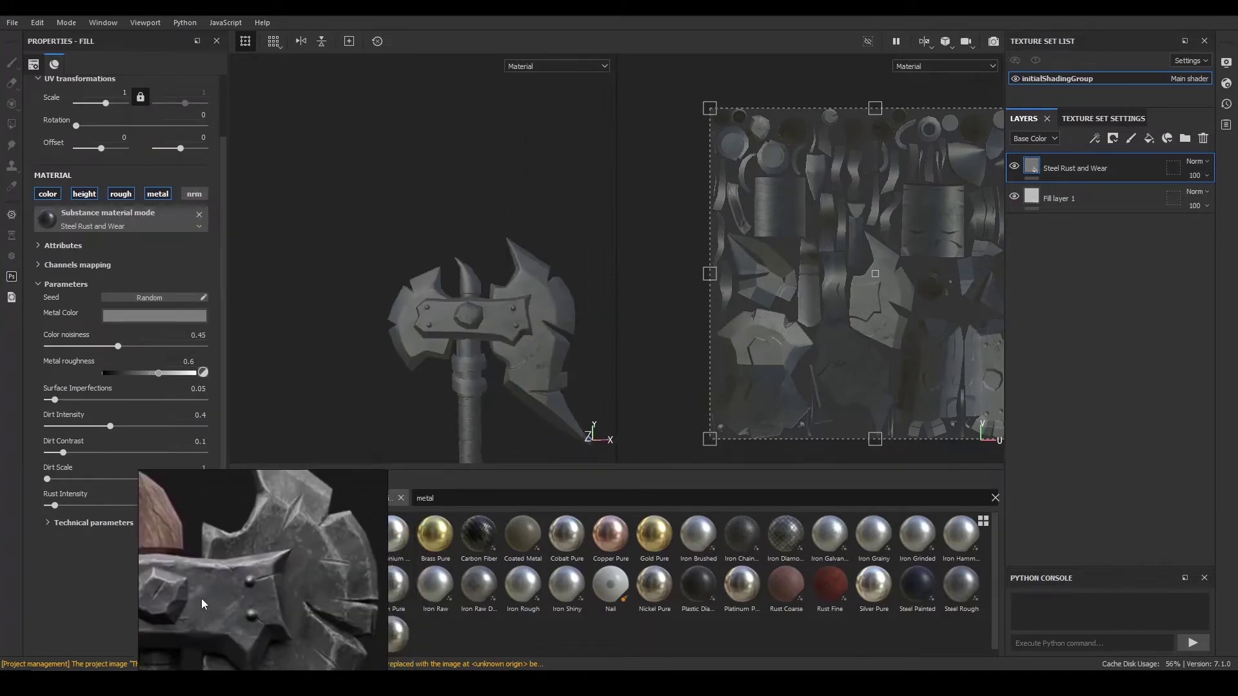
click(178, 318)
drag(346, 406, 345, 408)
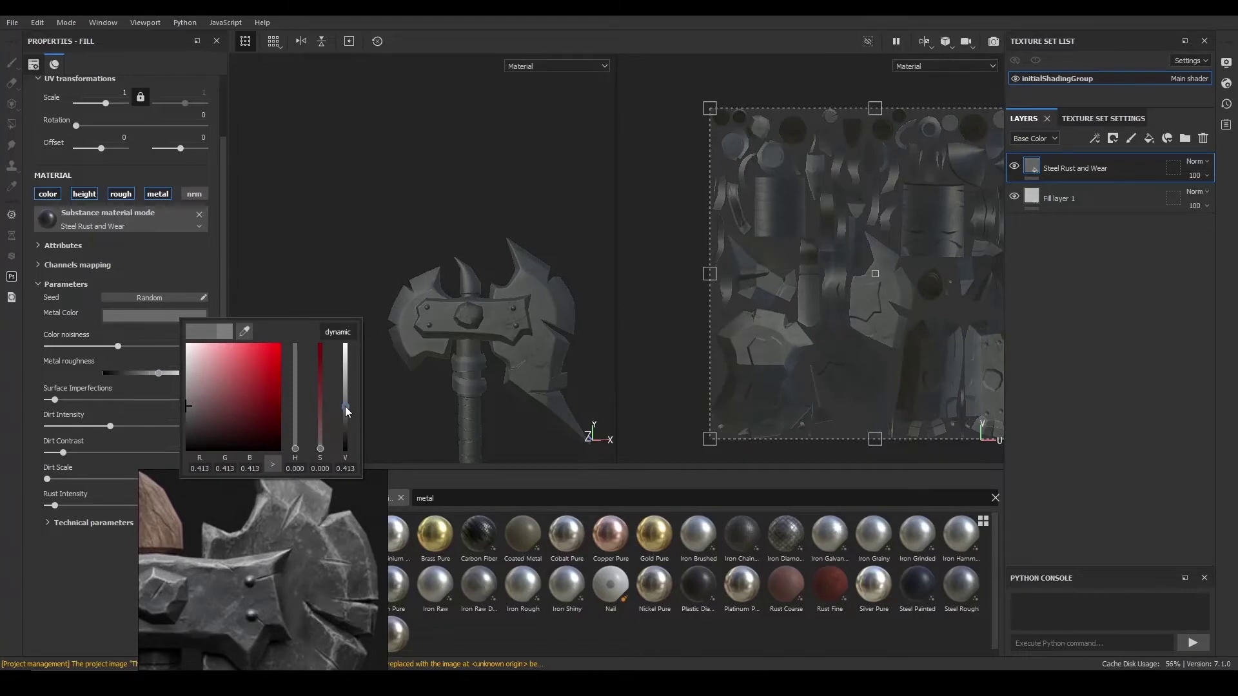
- Examine the darkened steel on the axe head from several angles and distances
scroll(533, 288, down, 3)
alt+drag(533, 287, 375, 288)
scroll(483, 280, up, 4)
alt+drag(489, 284, 491, 290)
alt+right_drag(492, 291, 400, 255)
alt+drag(400, 255, 371, 258)
alt+right_drag(371, 258, 503, 312)
scroll(512, 309, down, 3)
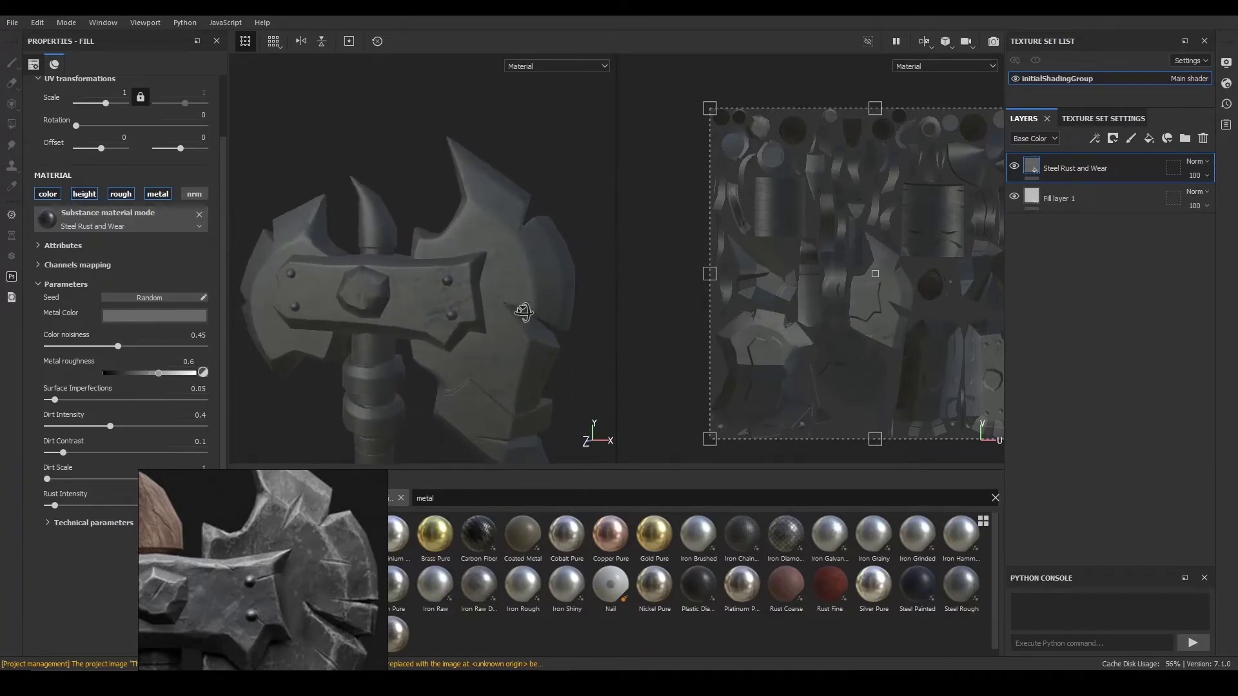
- Add a fill layer named "rough" that affects only the roughness channel, with roughness 0.5904
click(1148, 138)
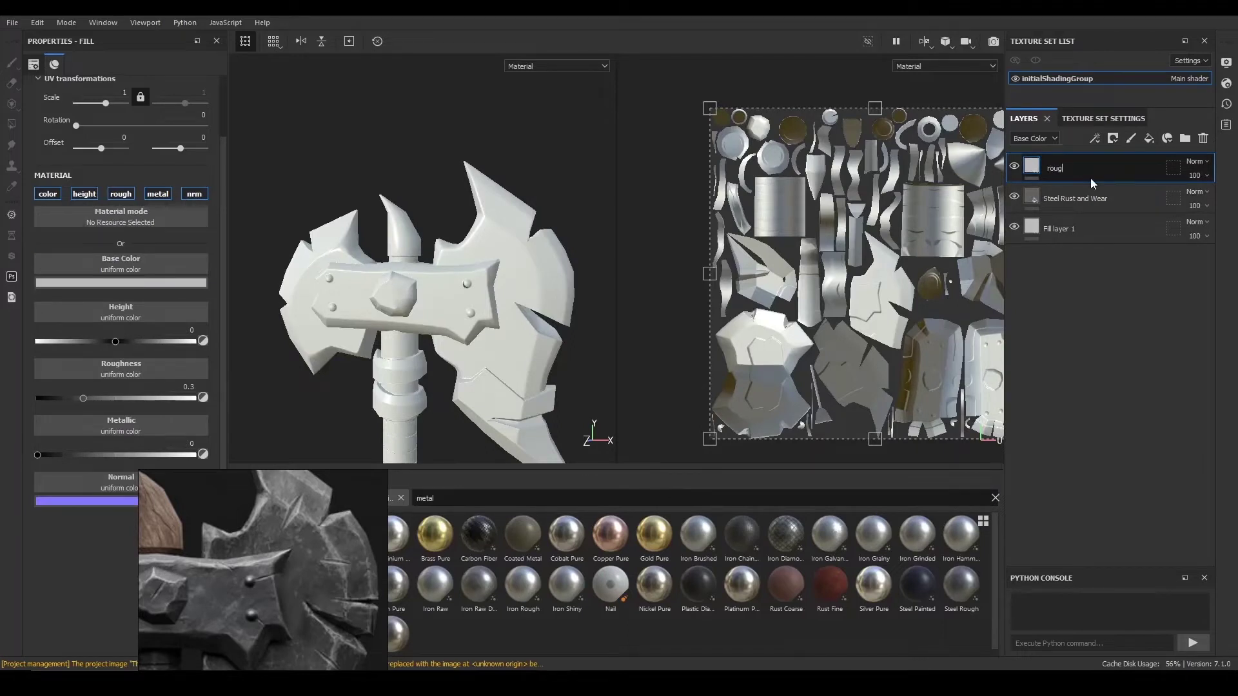
key(Return)
alt+click(120, 194)
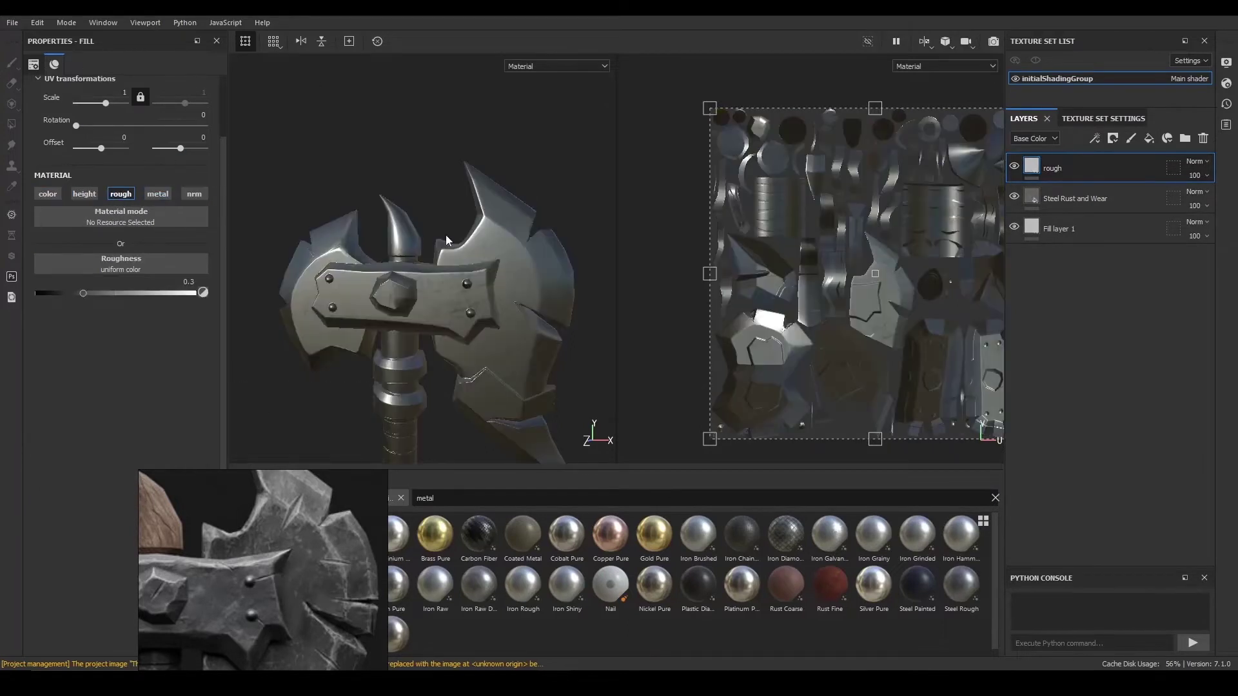
mouse_move(129, 290)
mouse_down()
mouse_move(79, 304)
mouse_move(149, 300)
mouse_move(132, 295)
mouse_up()
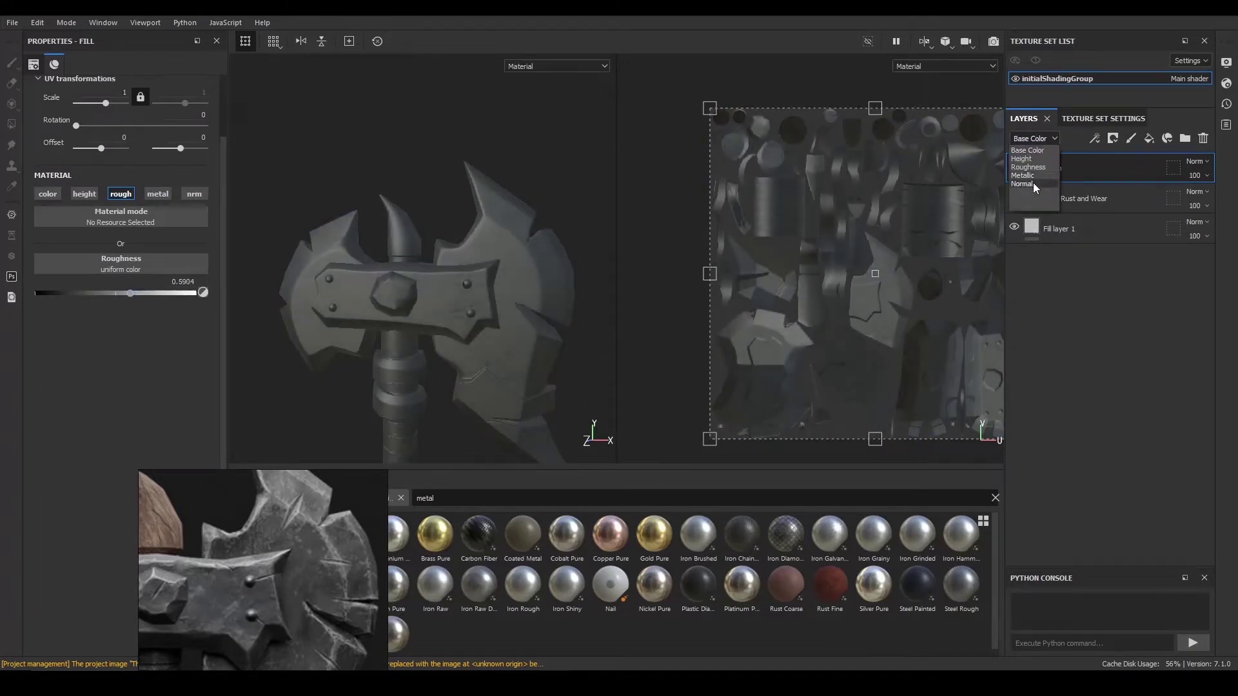
- Set the rough layer's Roughness blend mode to Linear dodge (Add) and lower its roughness to 0.0161
click(1030, 167)
click(1196, 161)
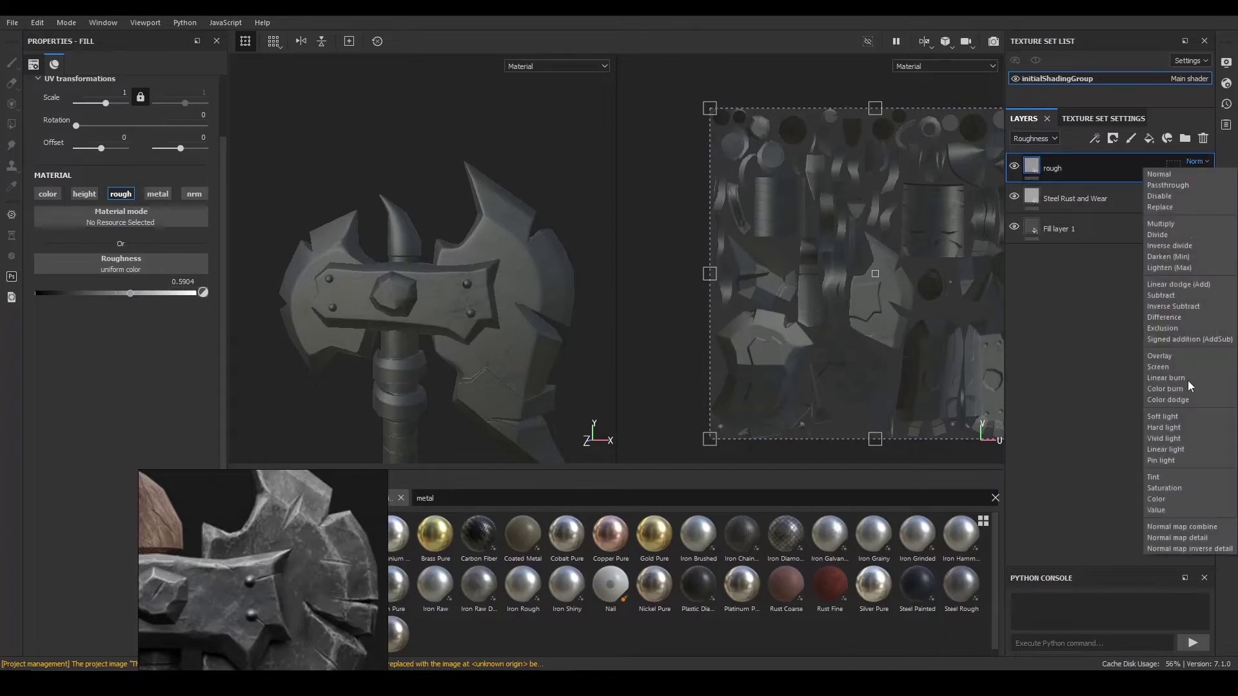
click(1189, 286)
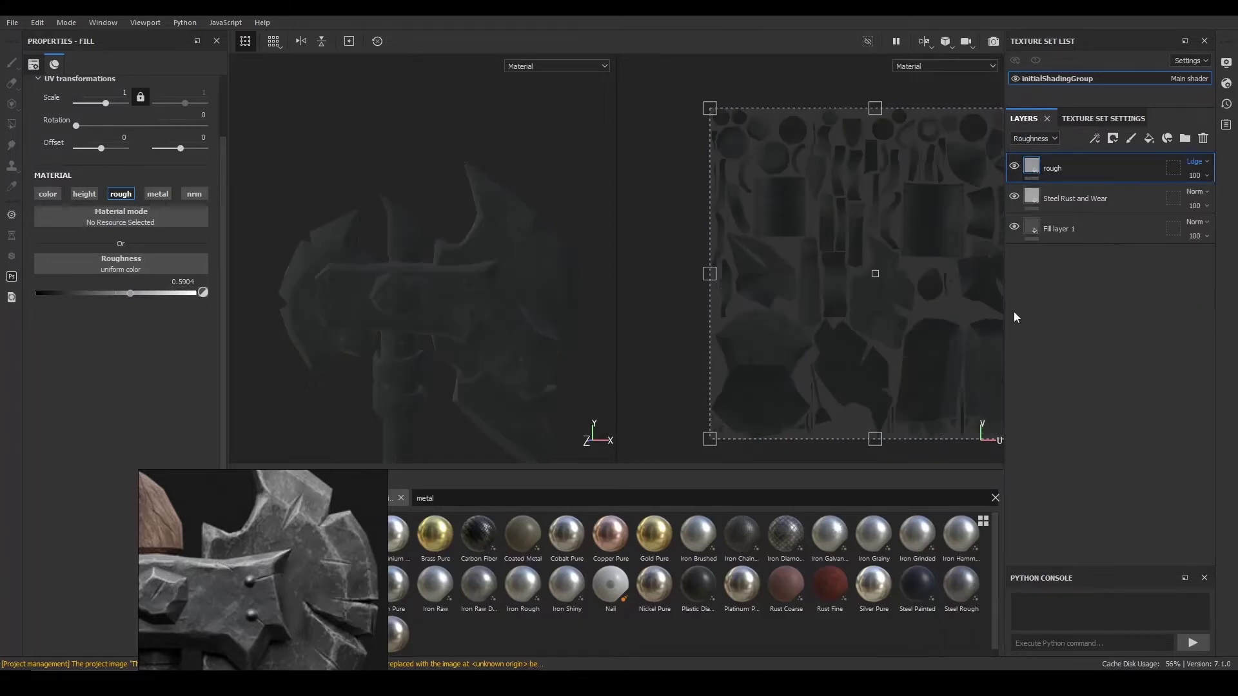
alt+drag(437, 284, 410, 285)
drag(72, 293, 24, 303)
alt+drag(366, 339, 560, 346)
- Give the rough layer a black mask and add a fill effect to that mask
click(1114, 138)
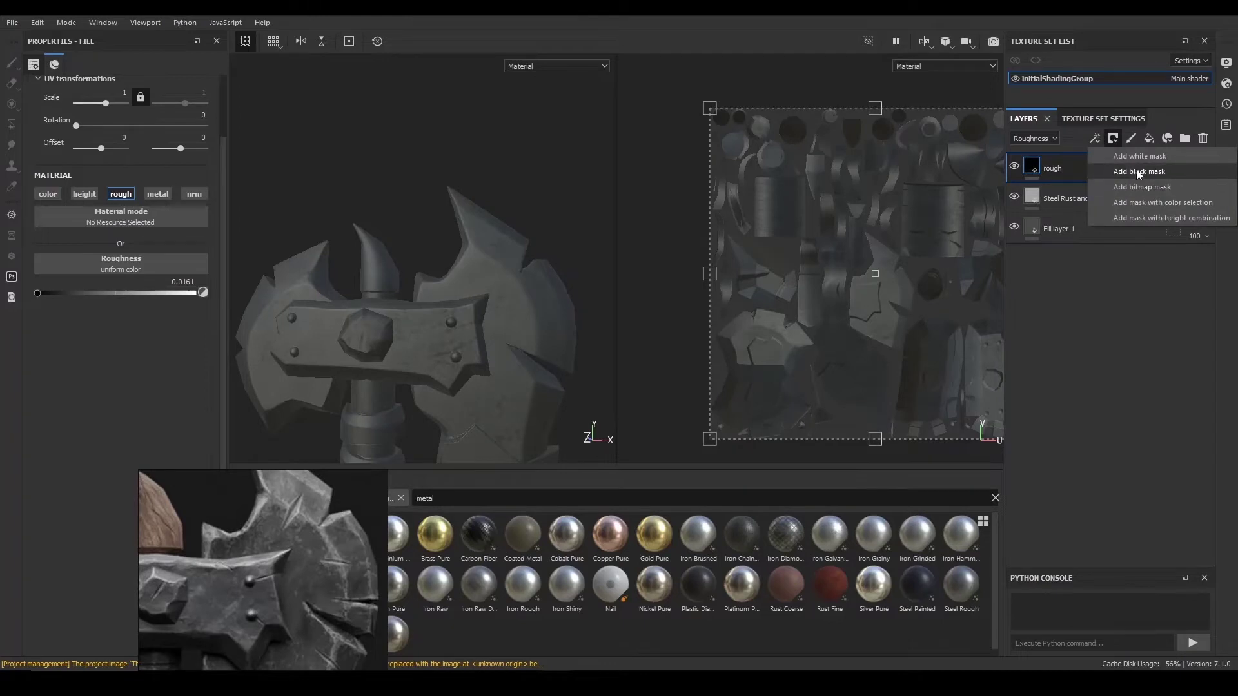
click(1136, 171)
click(1095, 138)
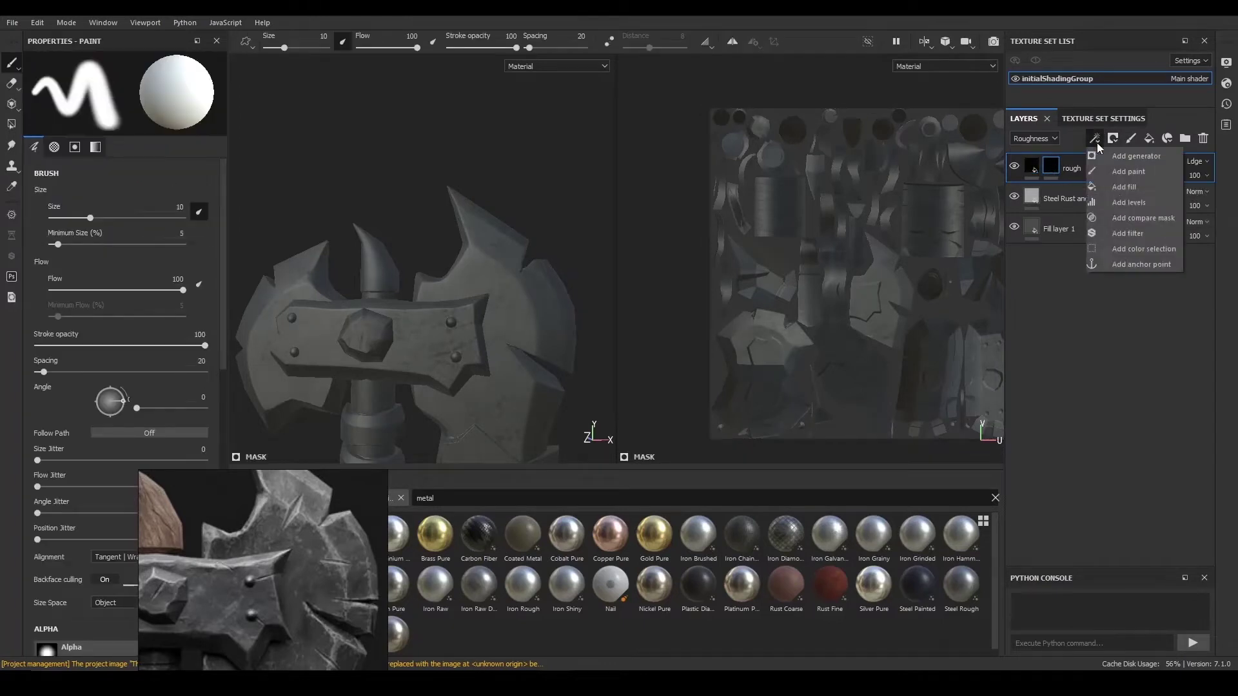
click(1129, 186)
- Search the grayscale resources for "grun" and assign Grunge Dirt Dried to the mask fill
click(121, 197)
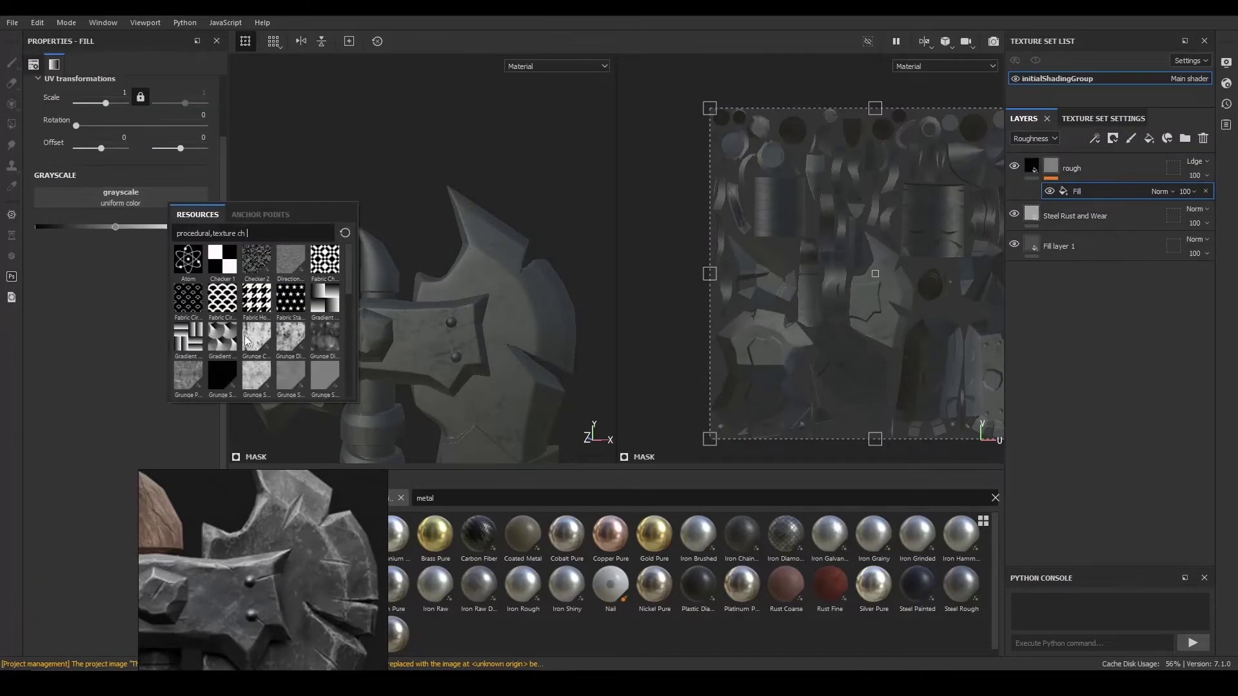
key(BackSpace)
key(BackSpace)
key(BackSpace)
text(grun)
mouse_move(260, 265)
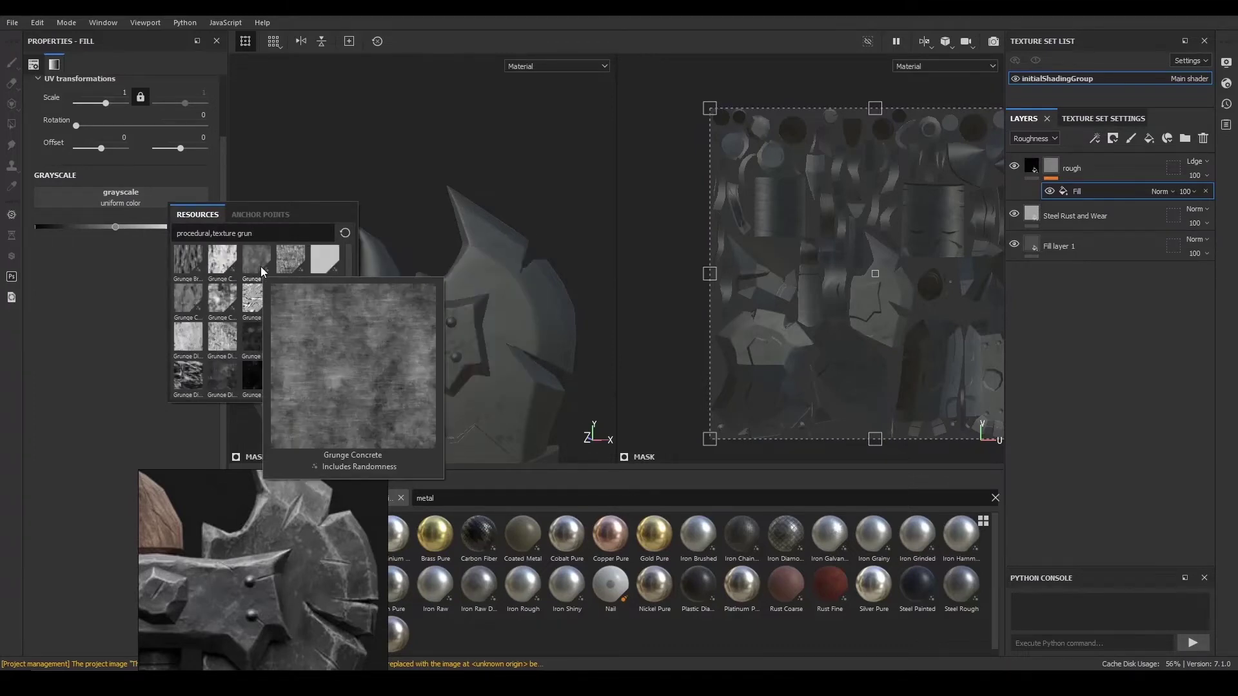
scroll(245, 322, down, 3)
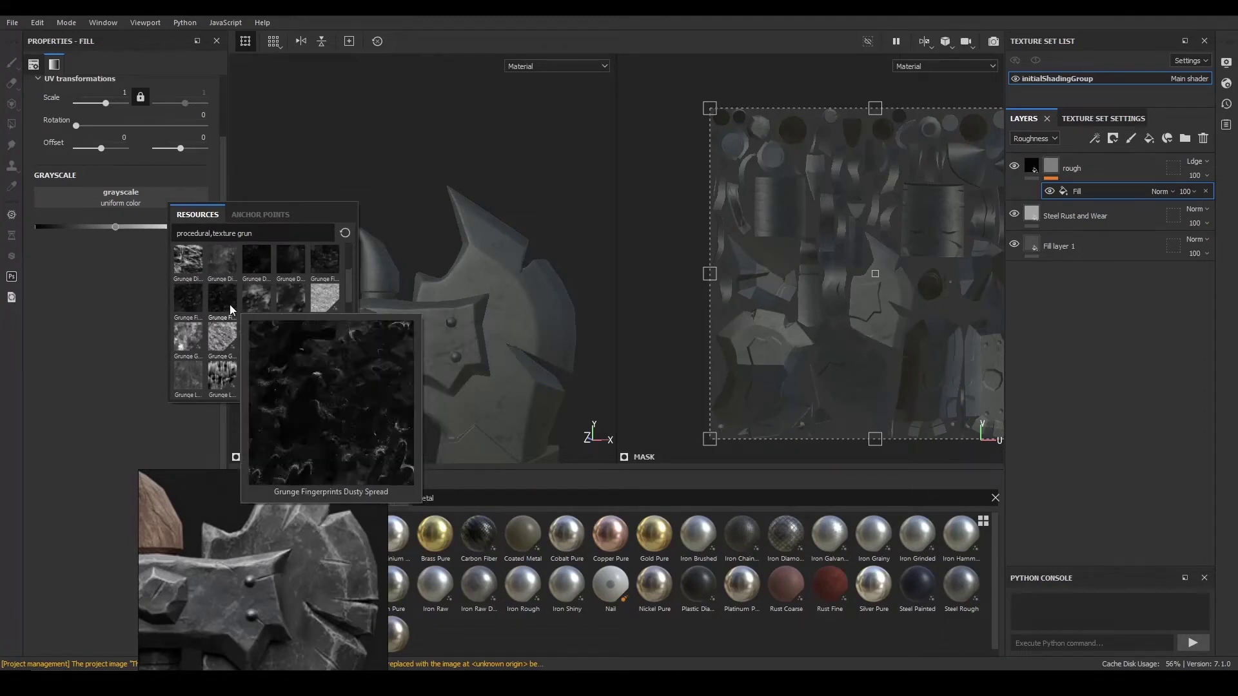
scroll(259, 313, down, 3)
mouse_move(263, 371)
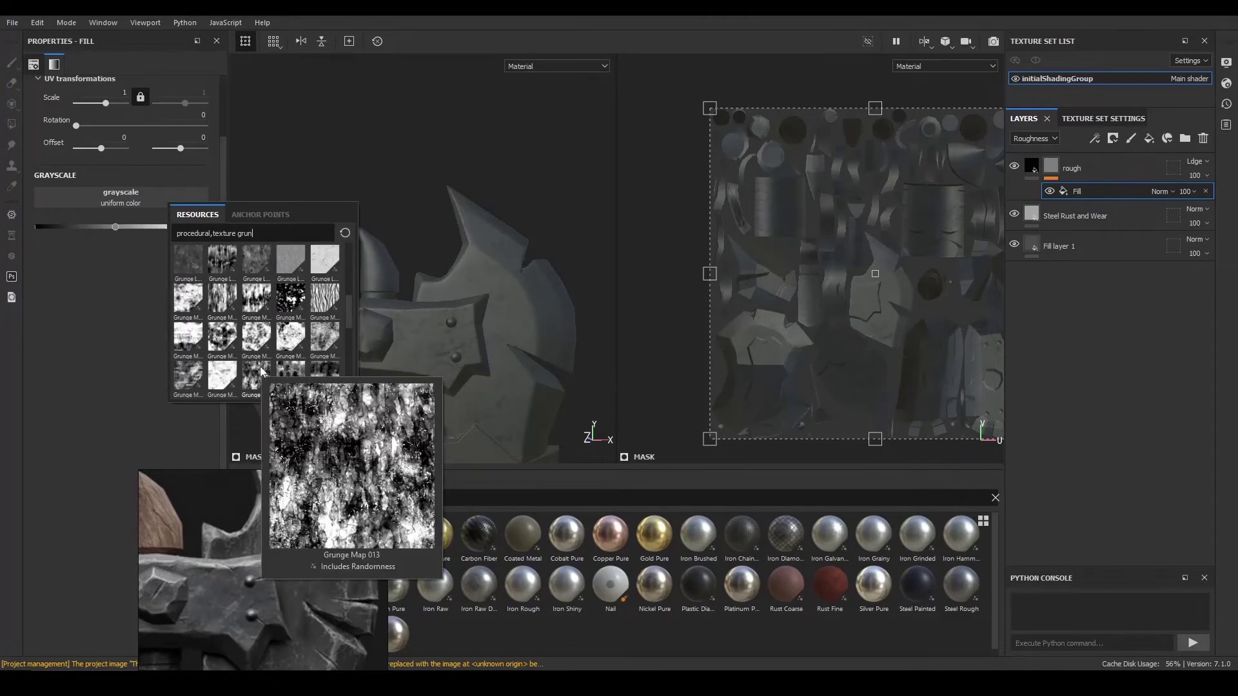
scroll(285, 296, up, 3)
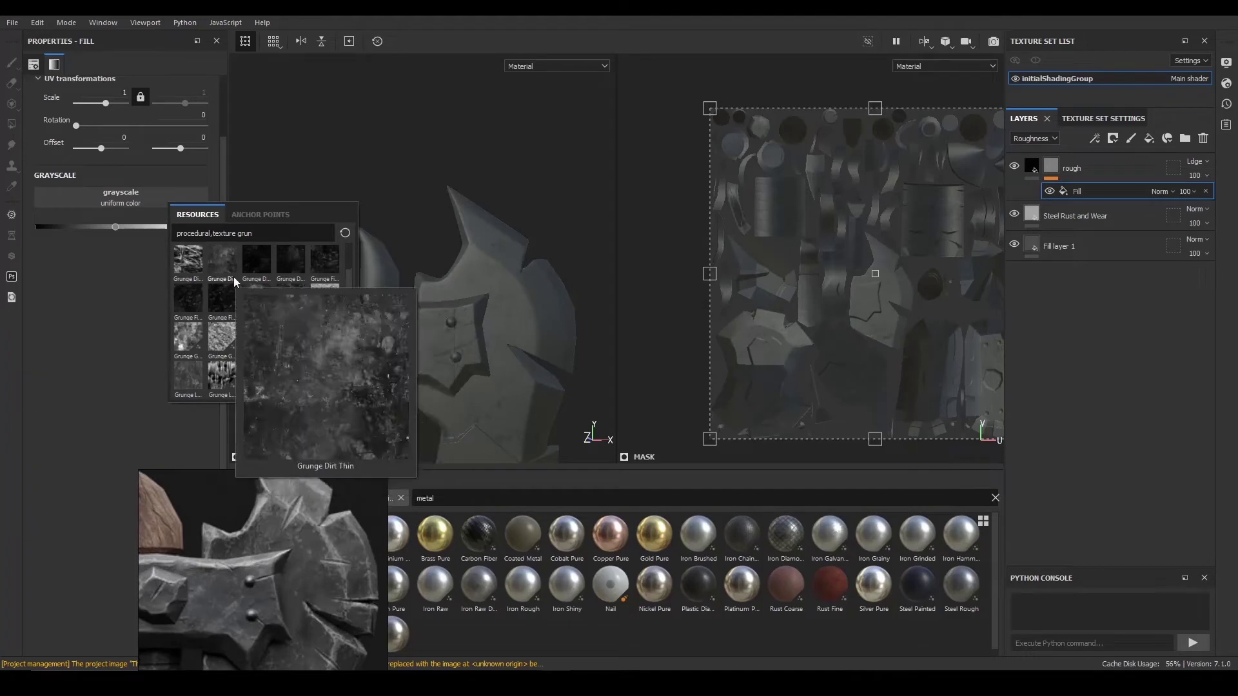
scroll(258, 285, up, 3)
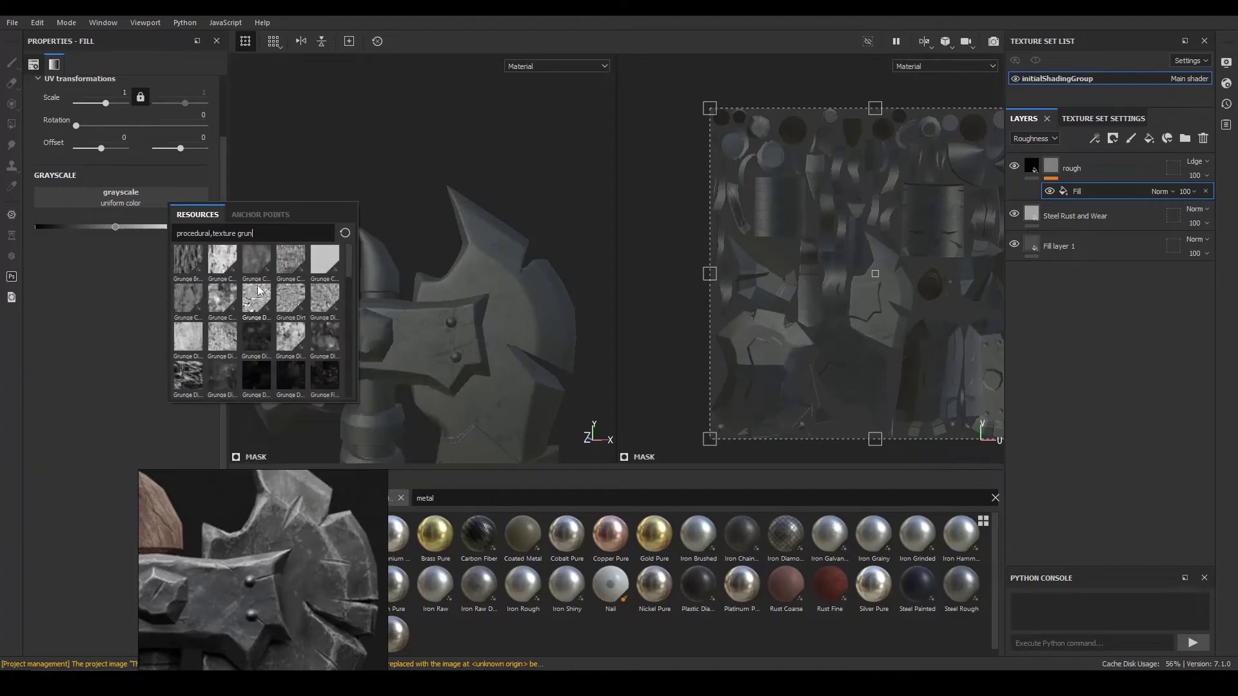
click(320, 296)
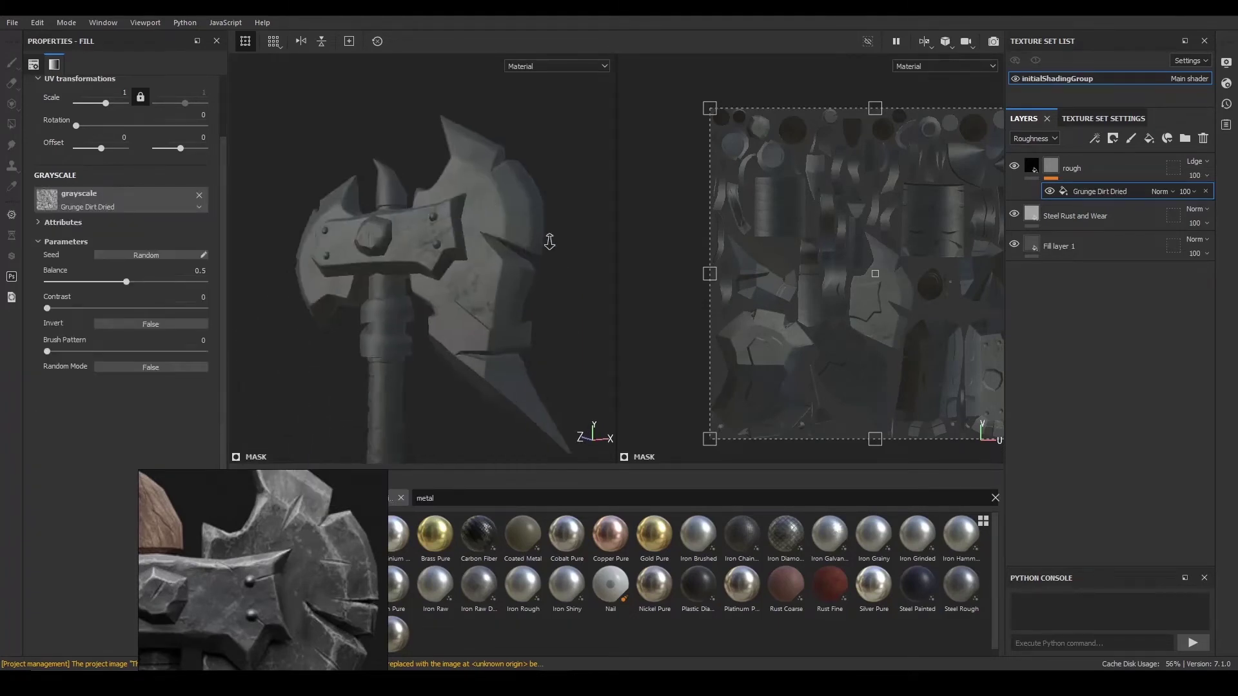
- Show the roughness channel on the axe and set the Grunge Dirt Dried balance to 0.45
key(c)
key(c)
alt+right_drag(466, 202, 664, 342)
drag(126, 282, 143, 283)
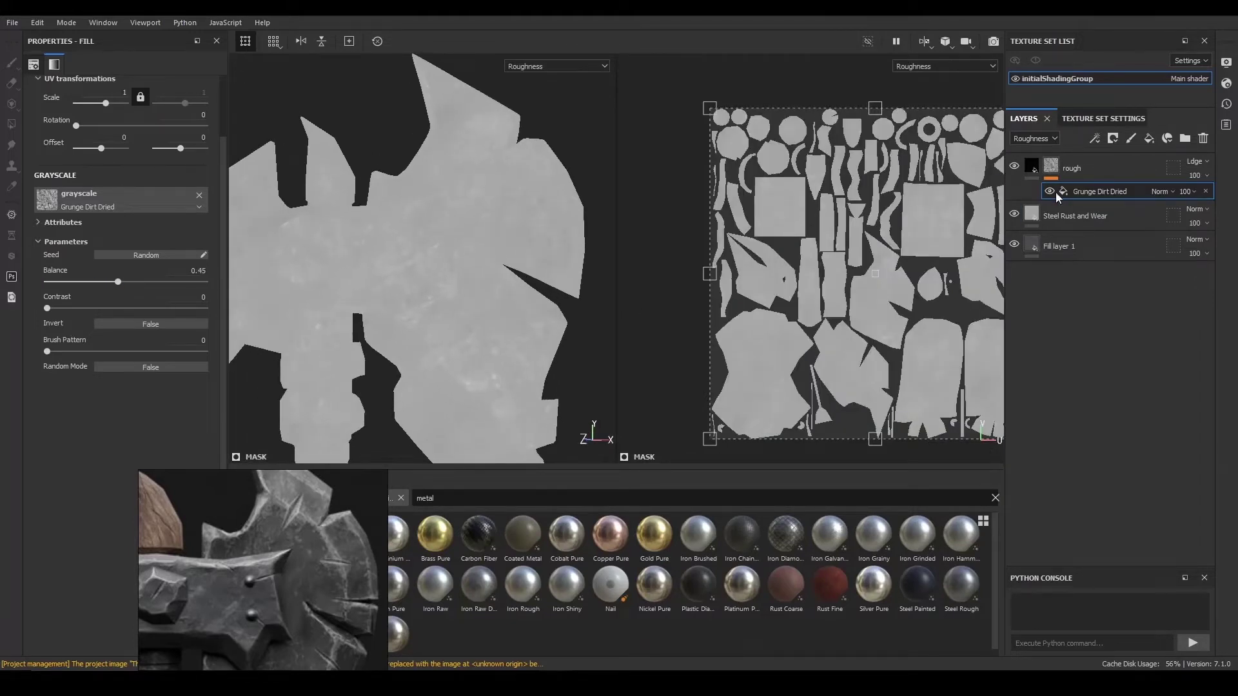
- Raise the rough layer's roughness to about 0.265, and set its Grunge Dirt Dried mask to balance 0.38 and contrast 0.33
click(1051, 167)
drag(160, 297, 77, 295)
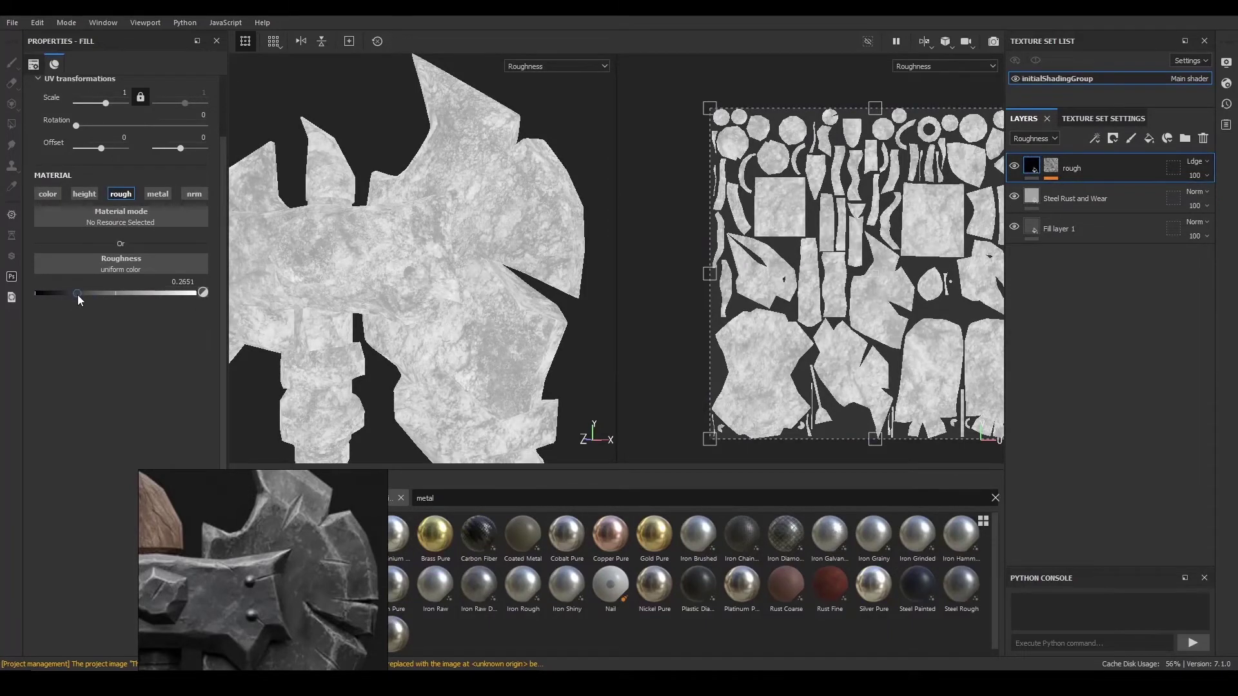
click(1031, 169)
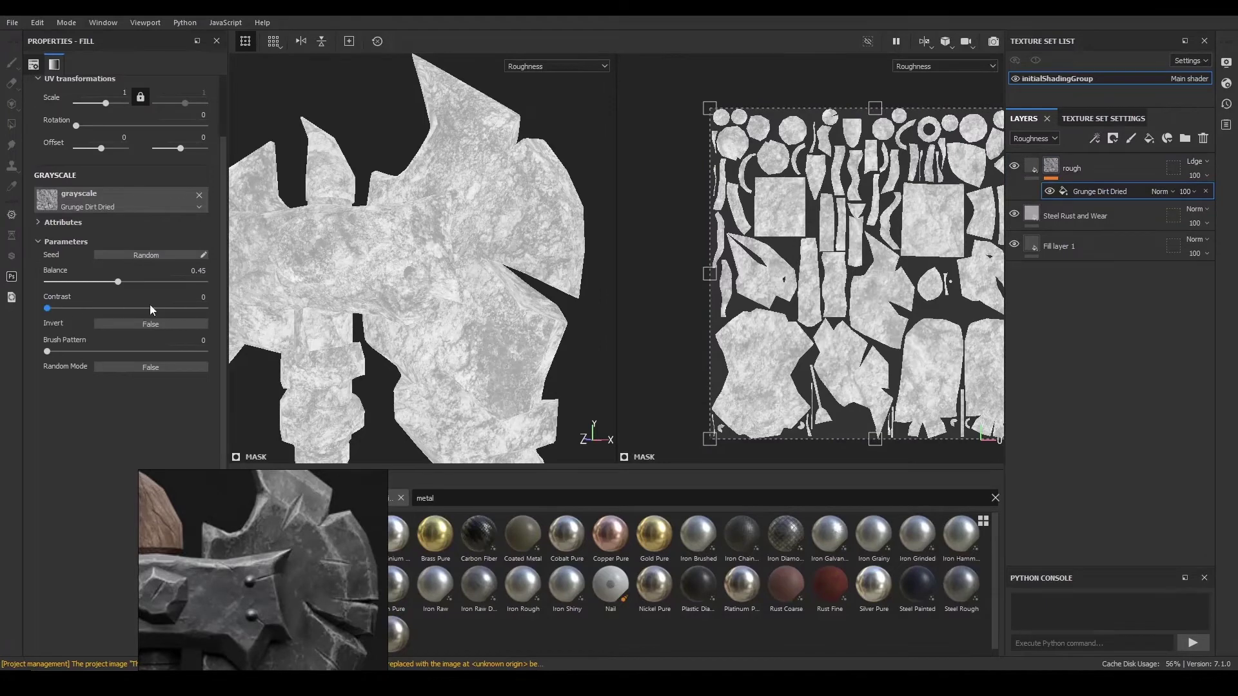
drag(107, 289, 91, 288)
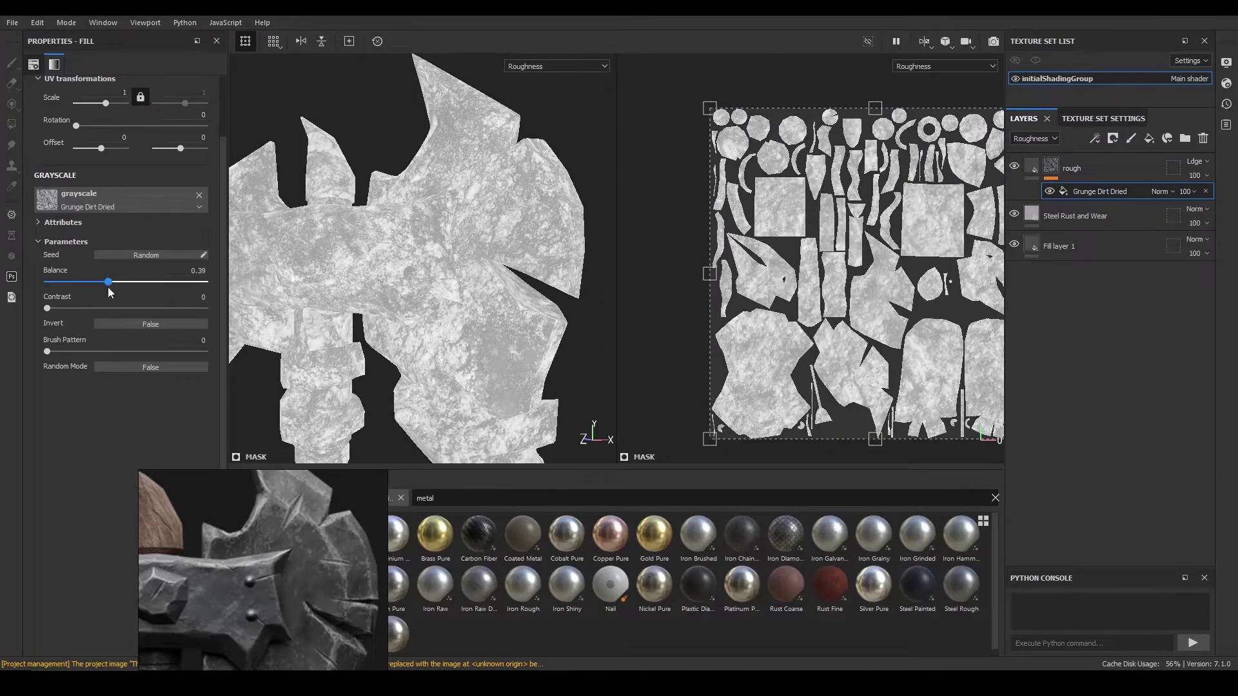
drag(100, 309, 99, 308)
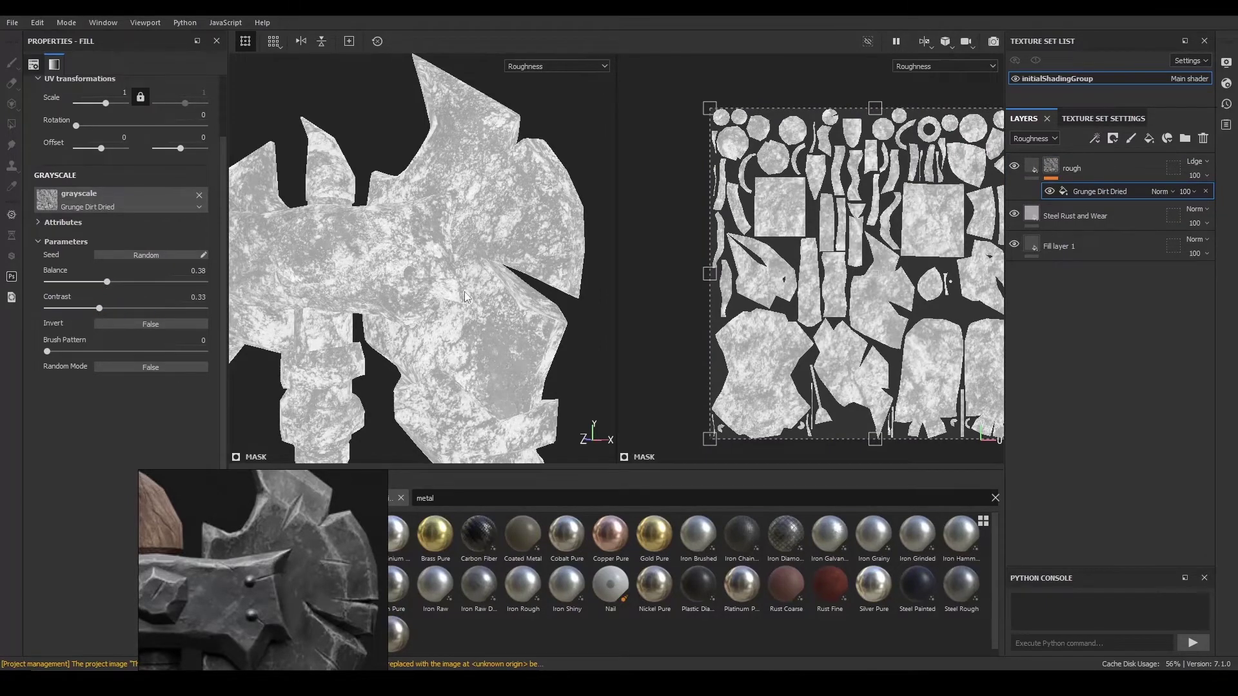
- Show the full material on the axe and lower the Grunge Dirt Dried balance to 0.29
key(m)
mouse_move(517, 284)
alt+mouse_down()
mouse_move(457, 214)
mouse_move(516, 264)
alt+mouse_up()
drag(107, 282, 90, 284)
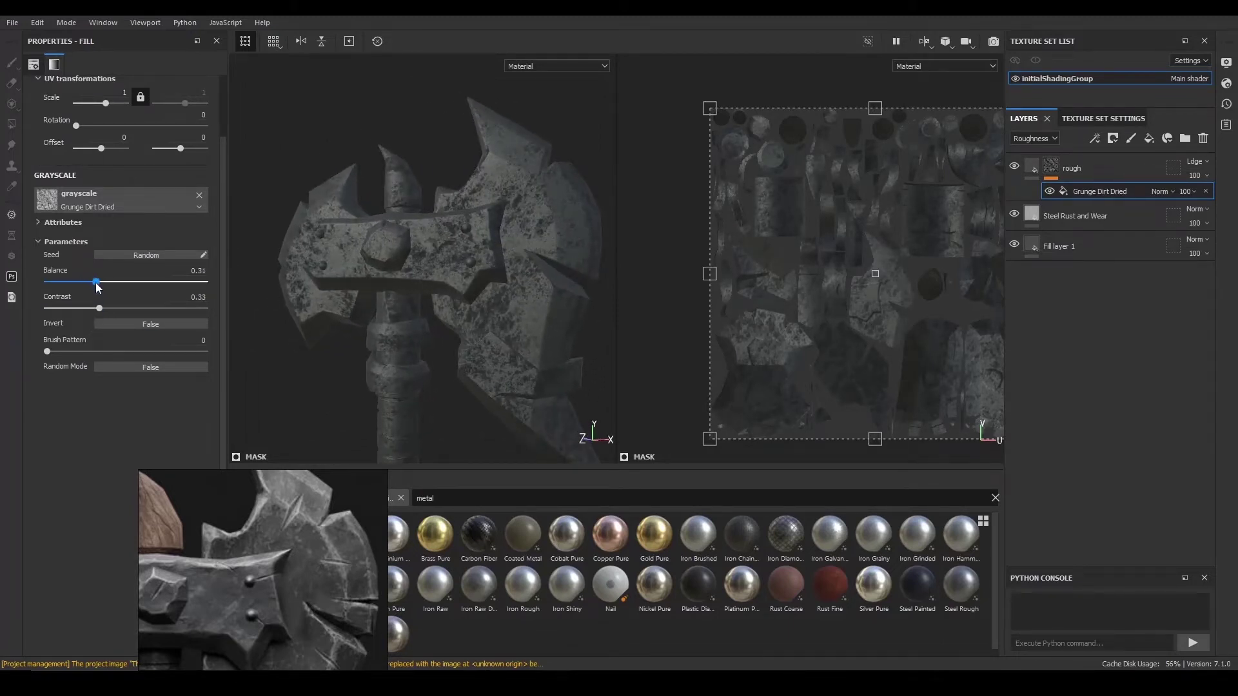
alt+drag(503, 271, 476, 262)
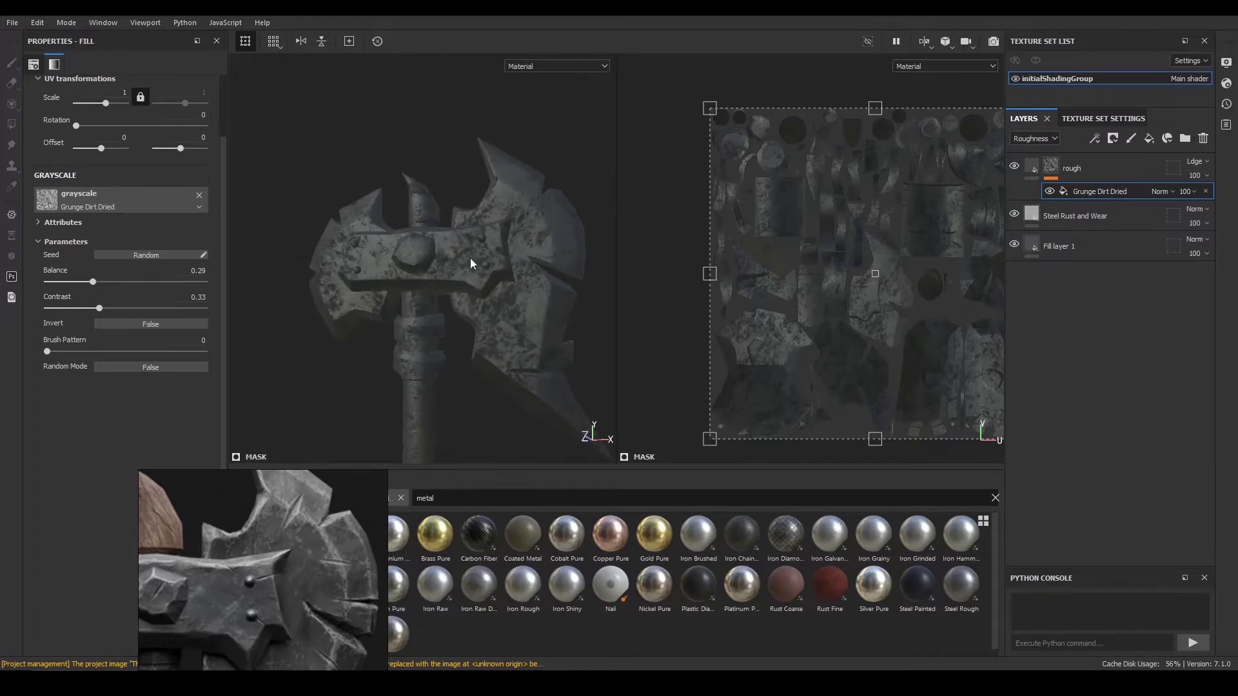
- Lower the rough layer's uniform roughness to 0.0964
click(1036, 173)
drag(57, 292, 44, 293)
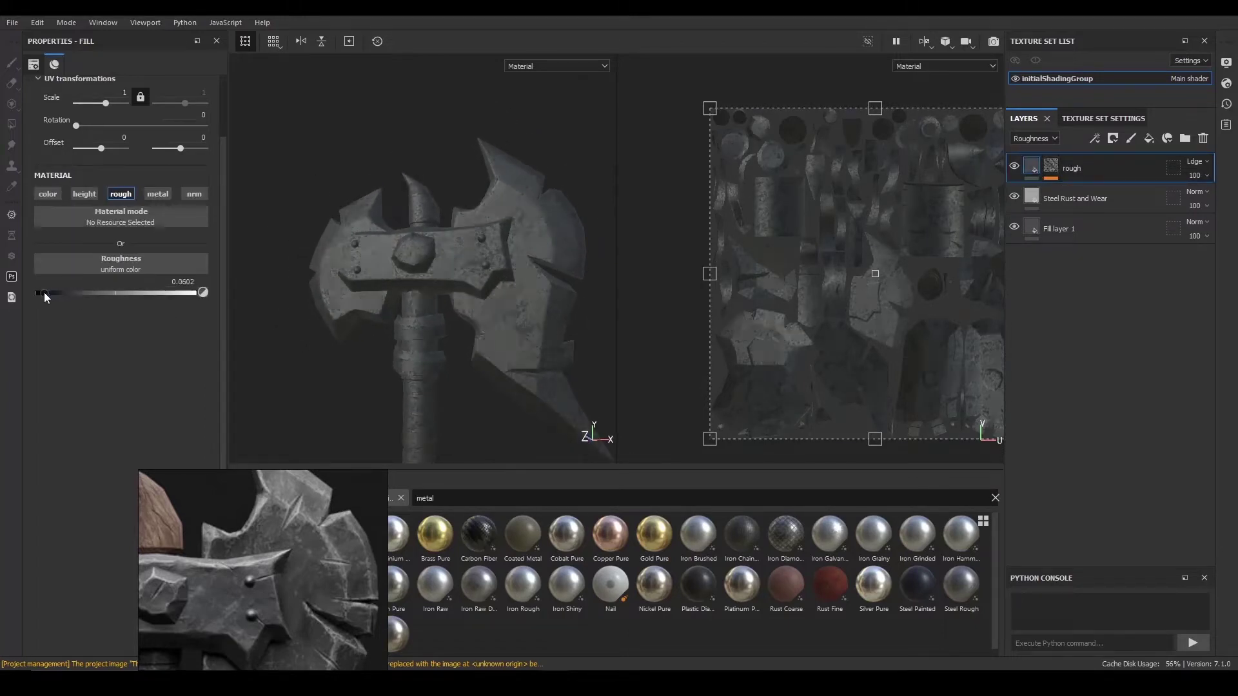
alt+drag(277, 308, 466, 240)
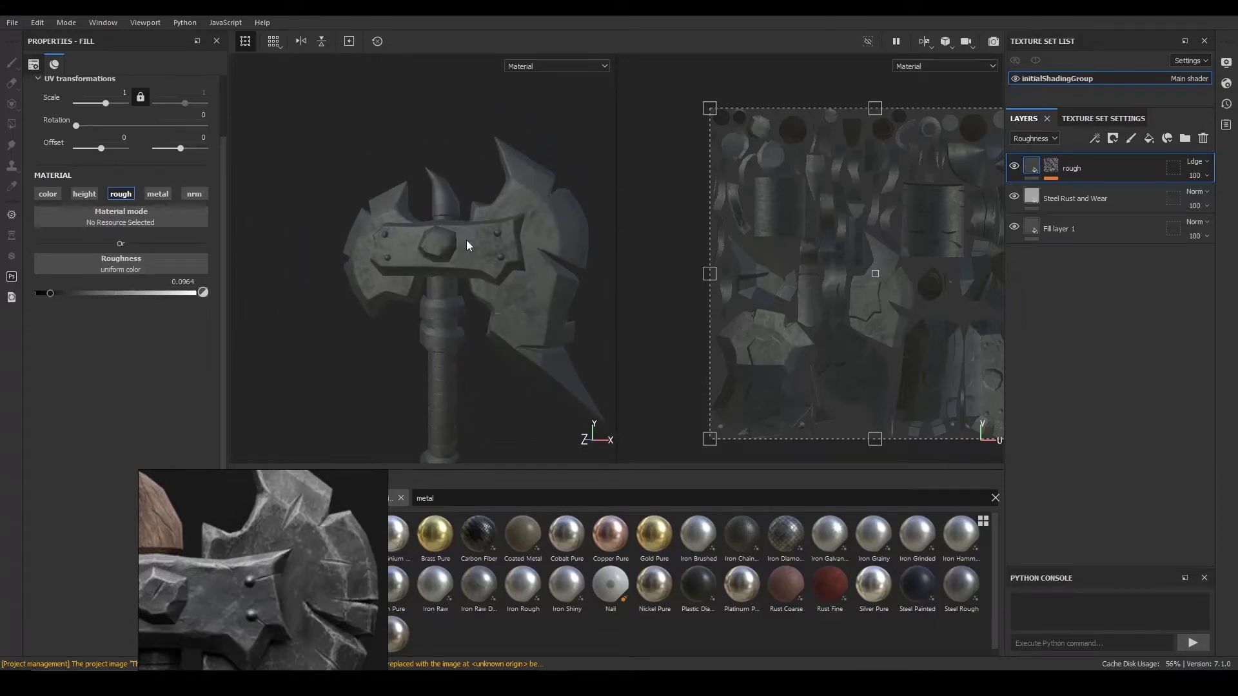
- Examine the roughness variation on the axe head from several angles and distances
alt+drag(512, 262, 600, 238)
scroll(534, 278, up, 4)
alt+middle_drag(535, 278, 526, 294)
alt+drag(526, 294, 493, 259)
scroll(492, 259, down, 4)
mouse_move(511, 200)
alt+mouse_down()
mouse_move(393, 218)
mouse_move(524, 196)
alt+mouse_up()
scroll(518, 273, up, 3)
alt+drag(542, 292, 499, 289)
- Compare the axe with the Steel Rust and Wear layer off and on, and hide Fill layer 1
click(1032, 227)
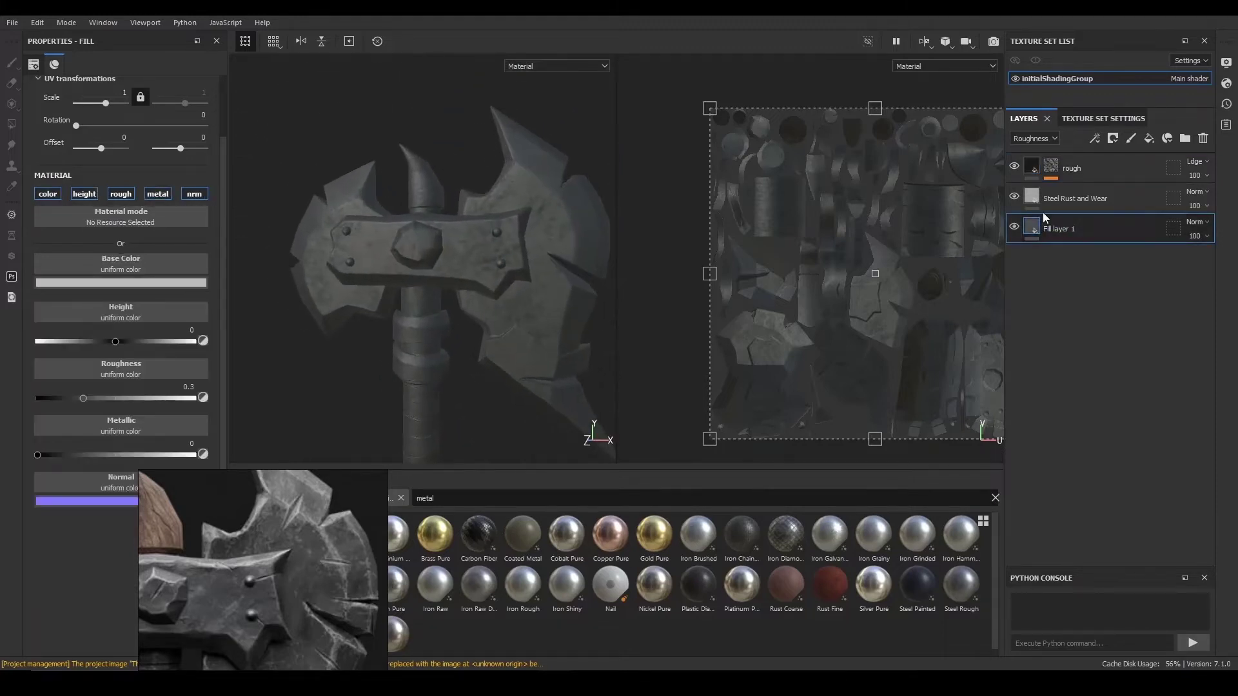
click(1014, 196)
click(1014, 197)
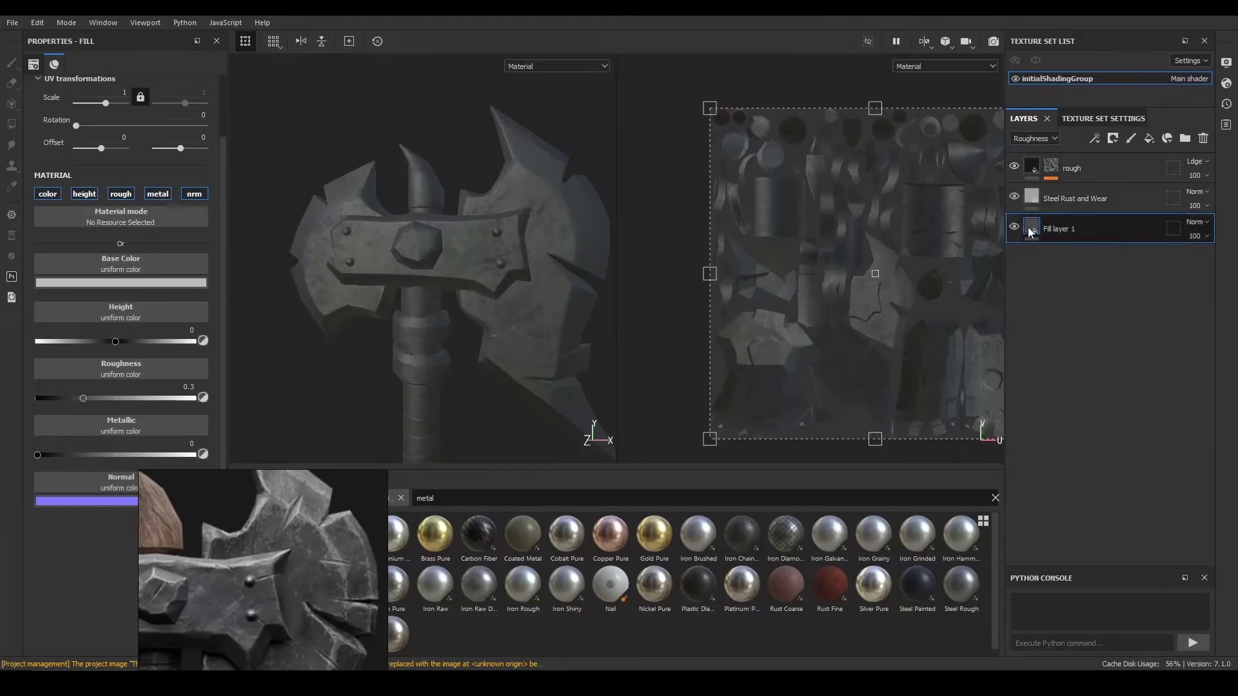
click(1014, 227)
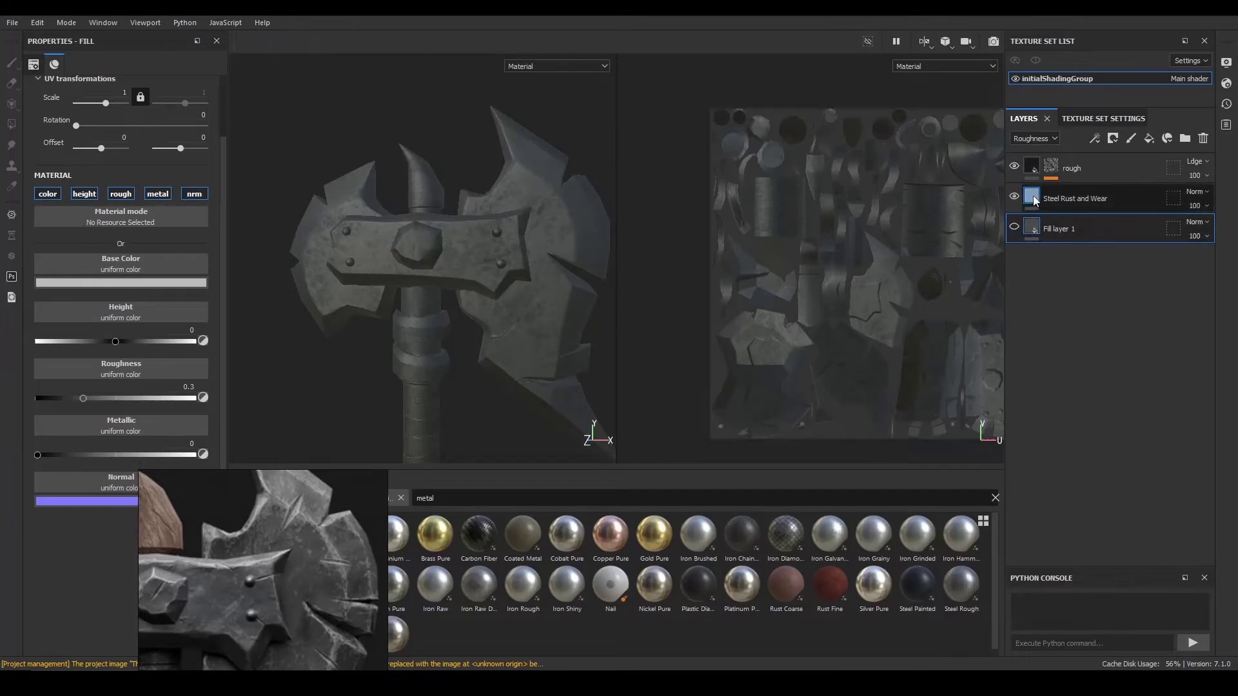
- Set the Metal Color of the Steel Rust and Wear layer to a neutral gray with value about 0.455
click(1074, 199)
click(183, 316)
drag(349, 401, 347, 397)
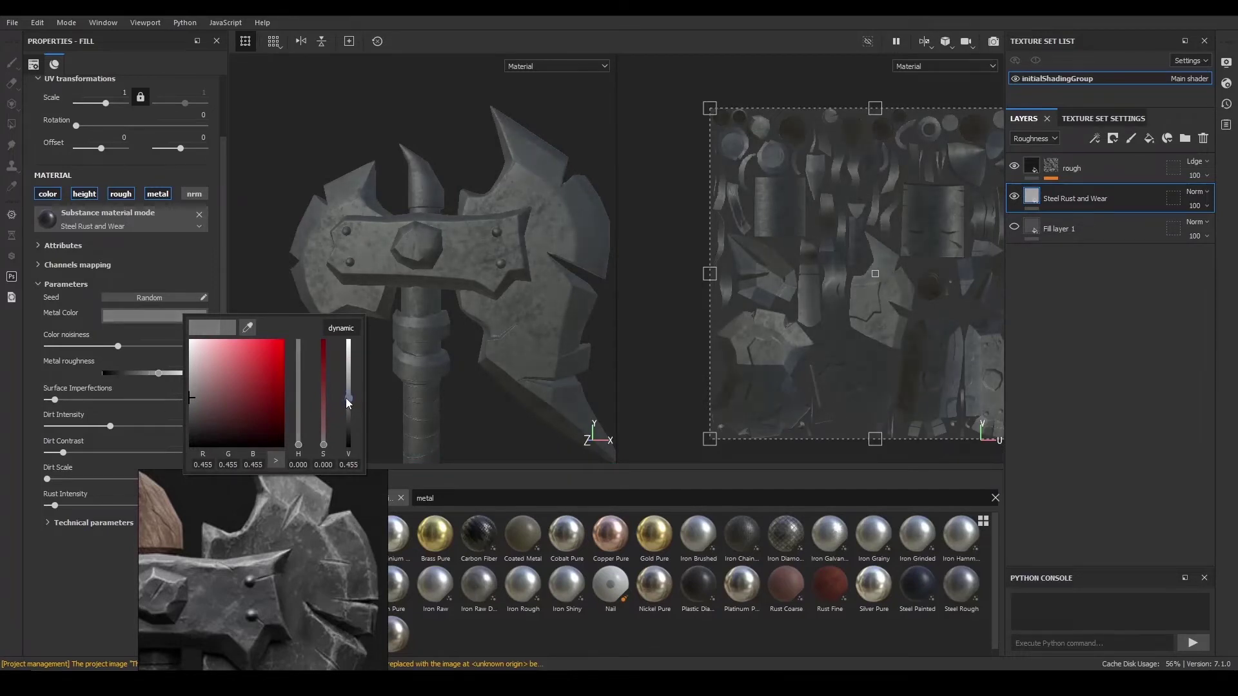
alt+drag(441, 169, 517, 299)
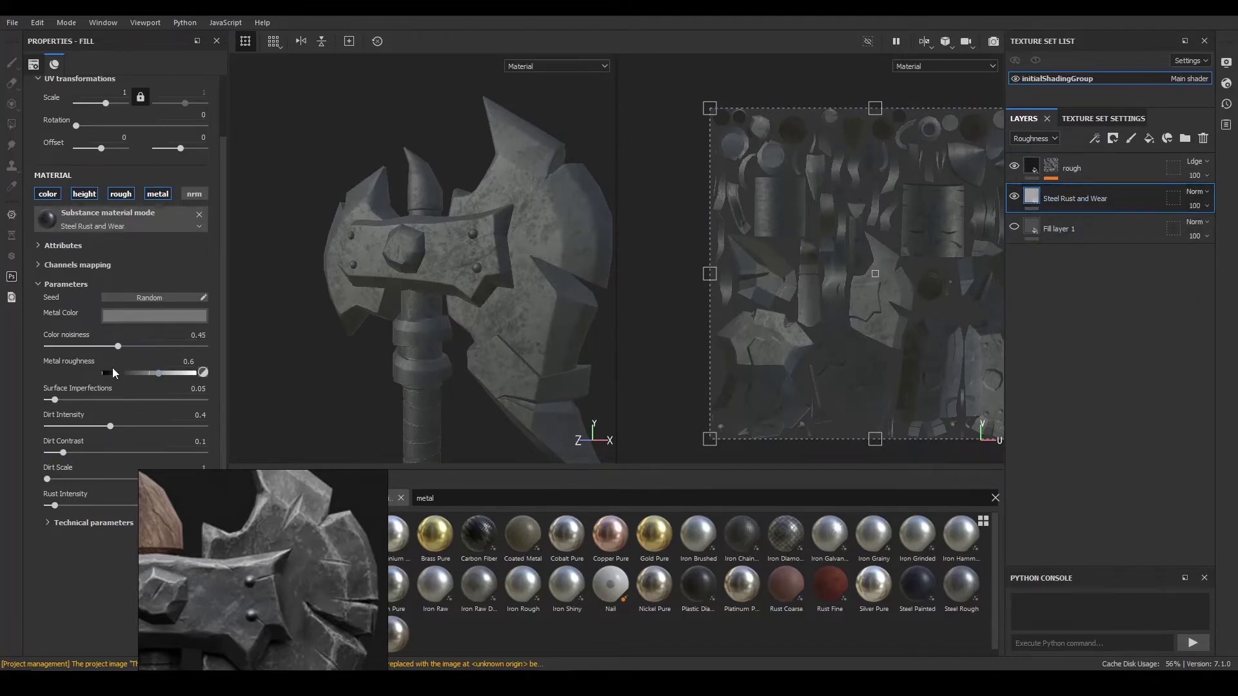
- Compare the steel material with its metallic and roughness channels switched off and back on
click(152, 193)
alt+drag(464, 280, 462, 250)
click(121, 194)
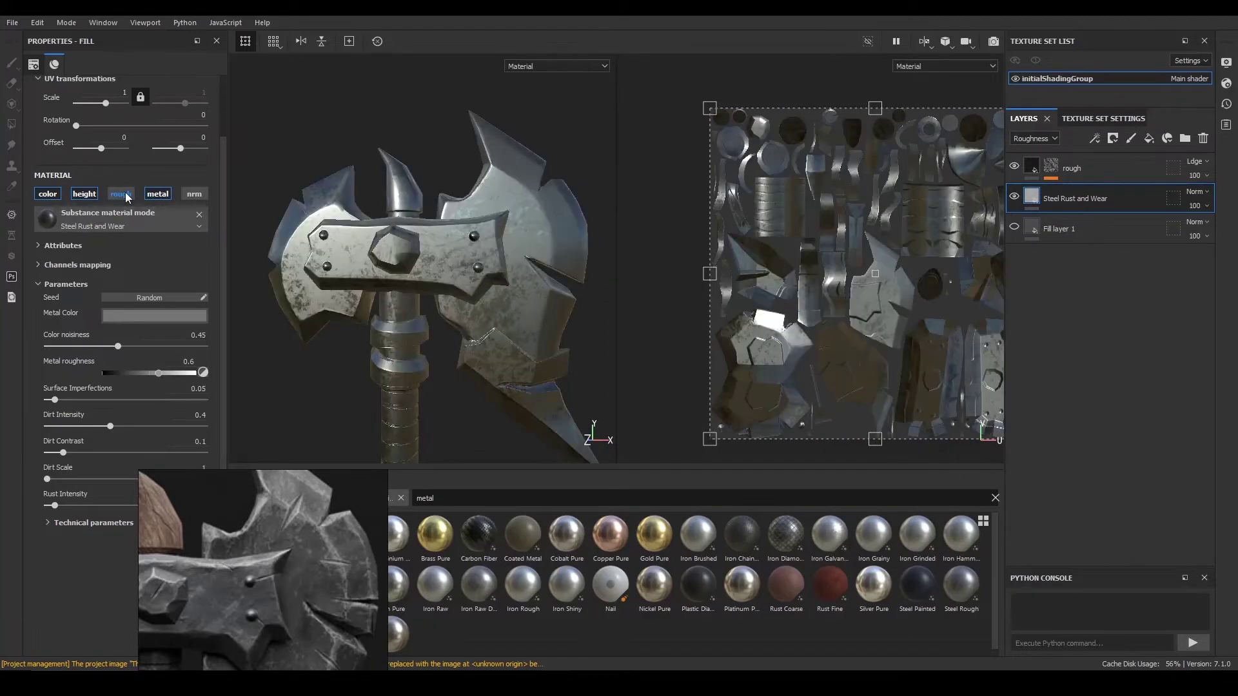
click(121, 194)
alt+drag(432, 237, 420, 317)
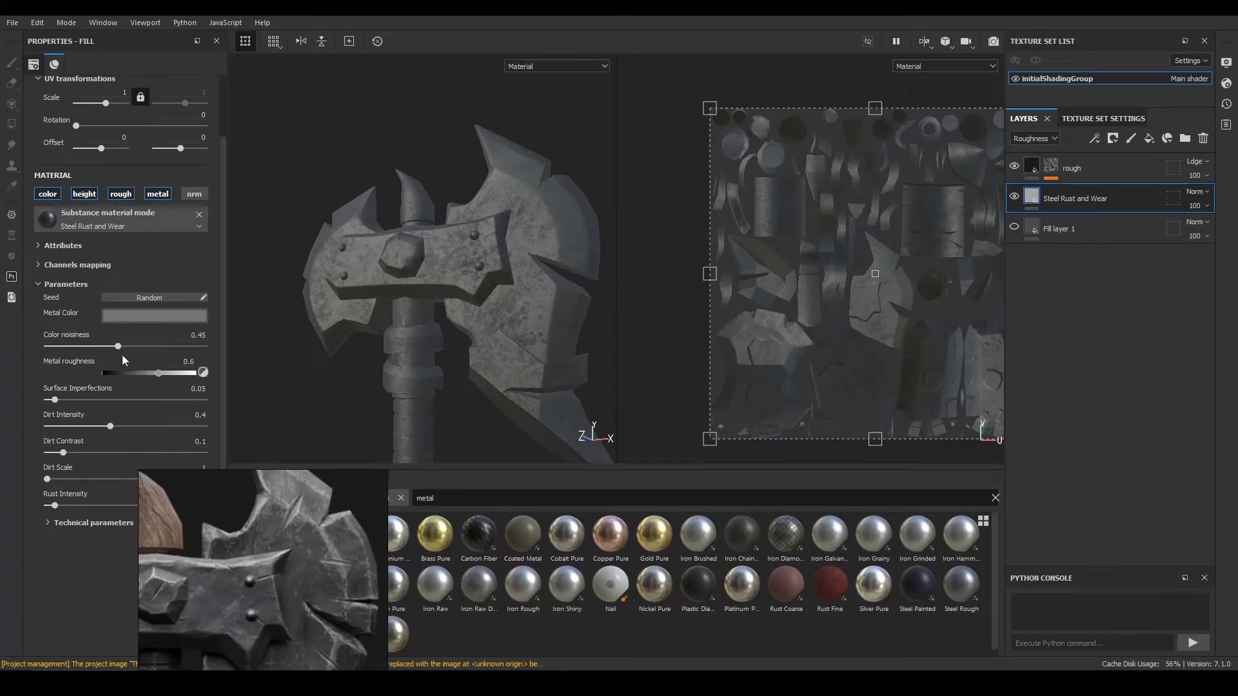
- Set the Steel Rust and Wear material's Rust Intensity to 0.11 and Color noisiness to 0.55
scroll(117, 346, down, 3)
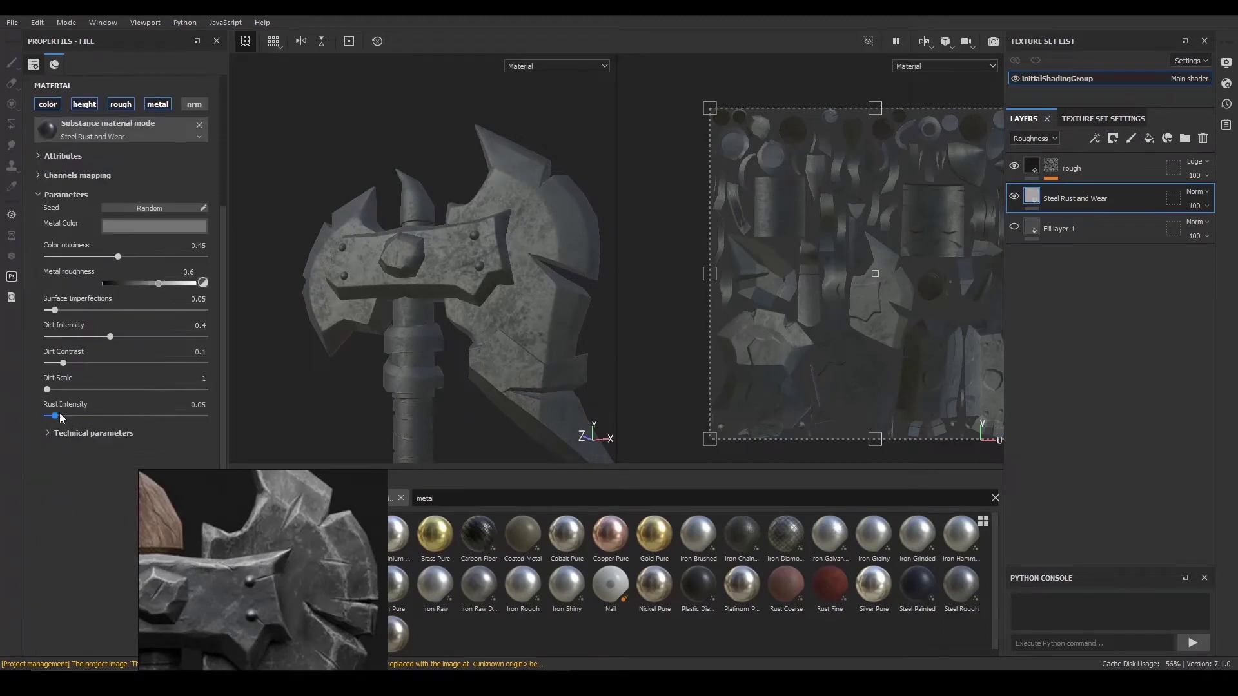
click(67, 418)
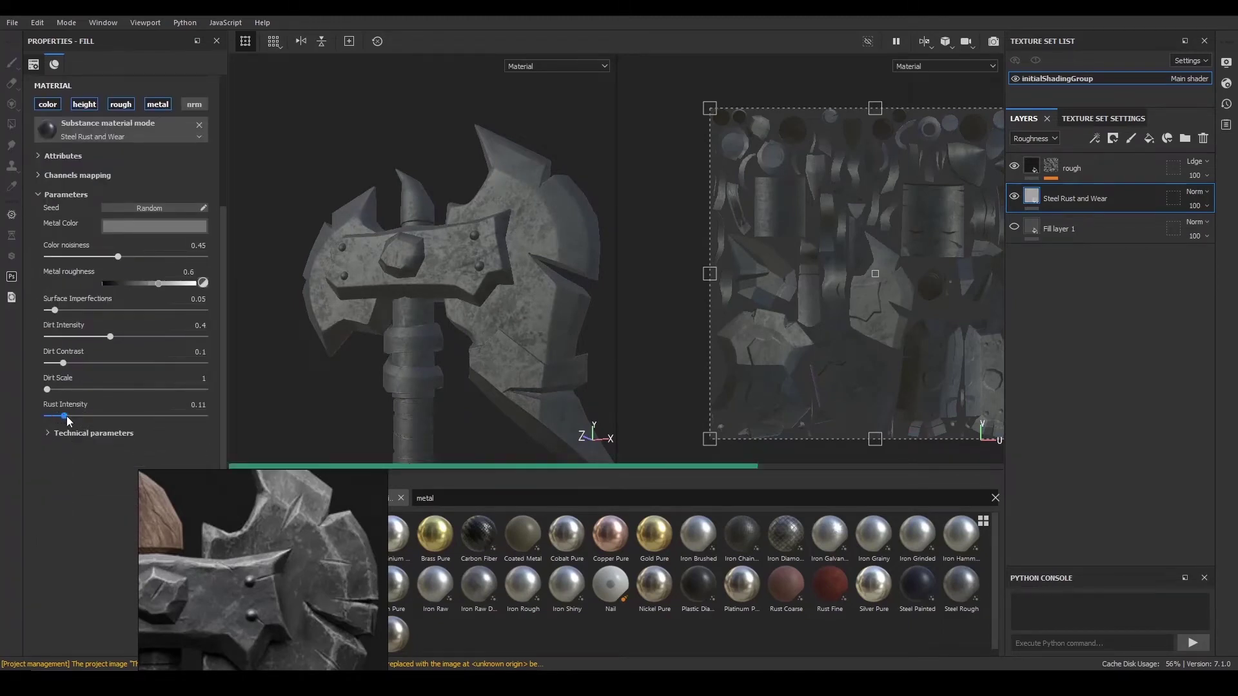
scroll(77, 427, up, 2)
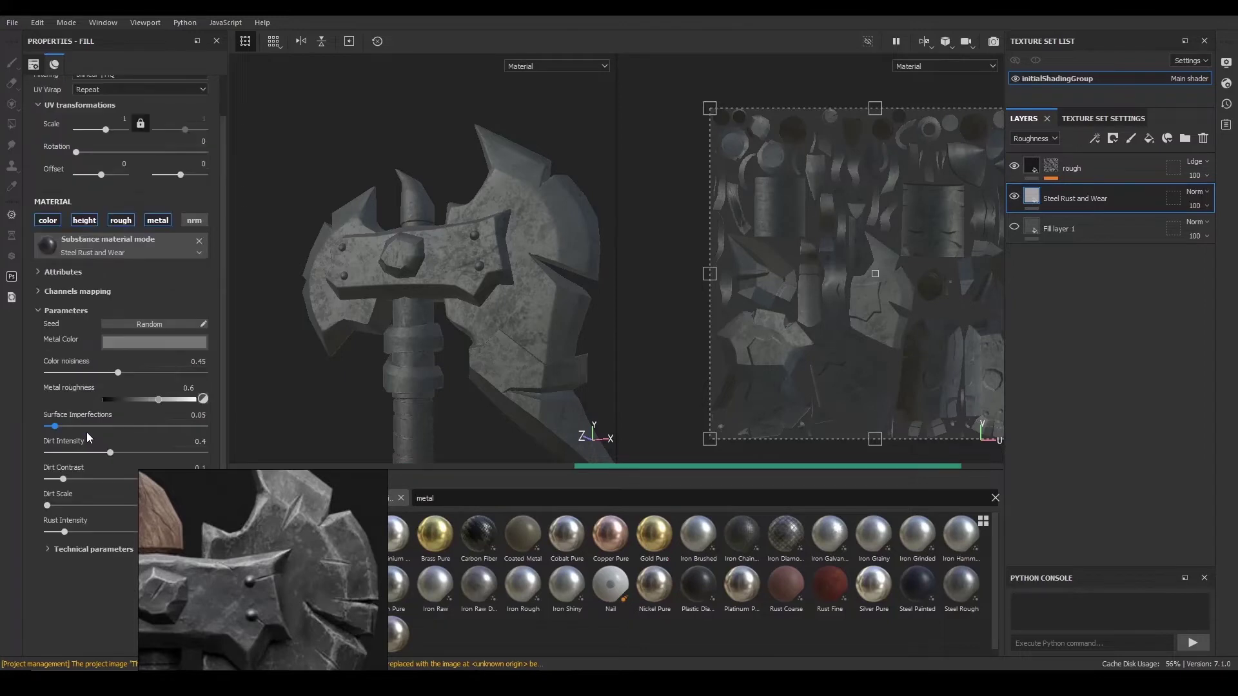
scroll(55, 345, up, 3)
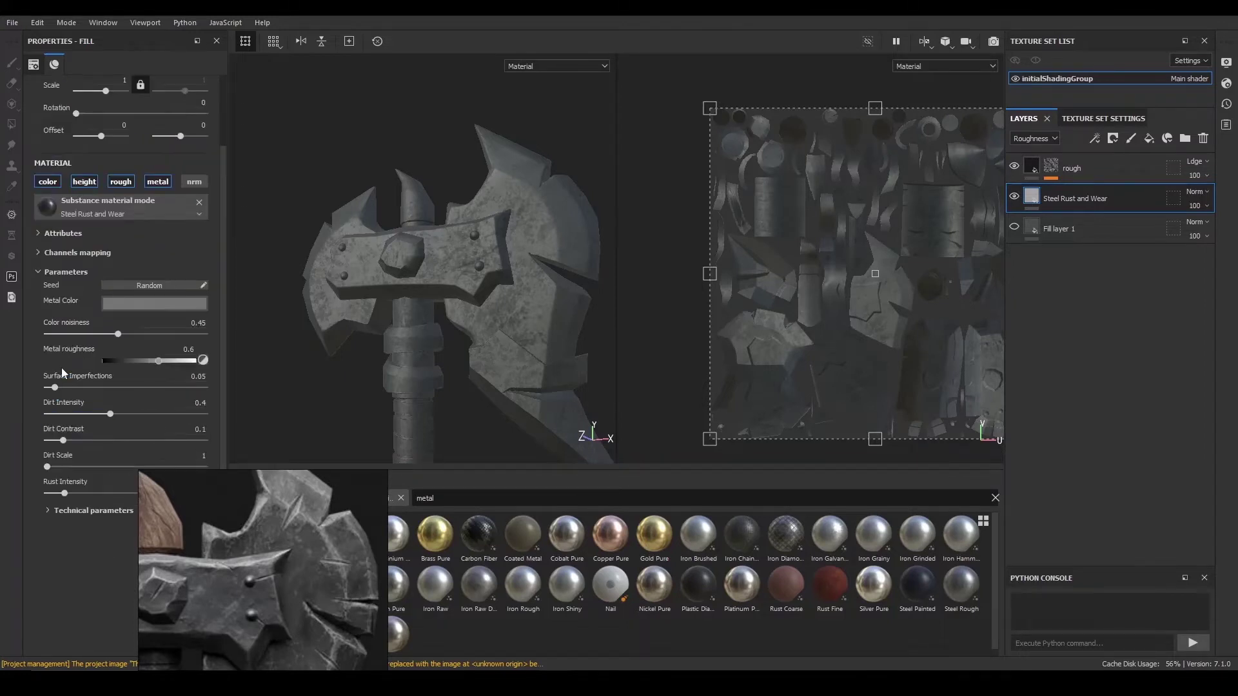
scroll(56, 451, down, 2)
drag(118, 334, 134, 334)
alt+drag(506, 255, 464, 244)
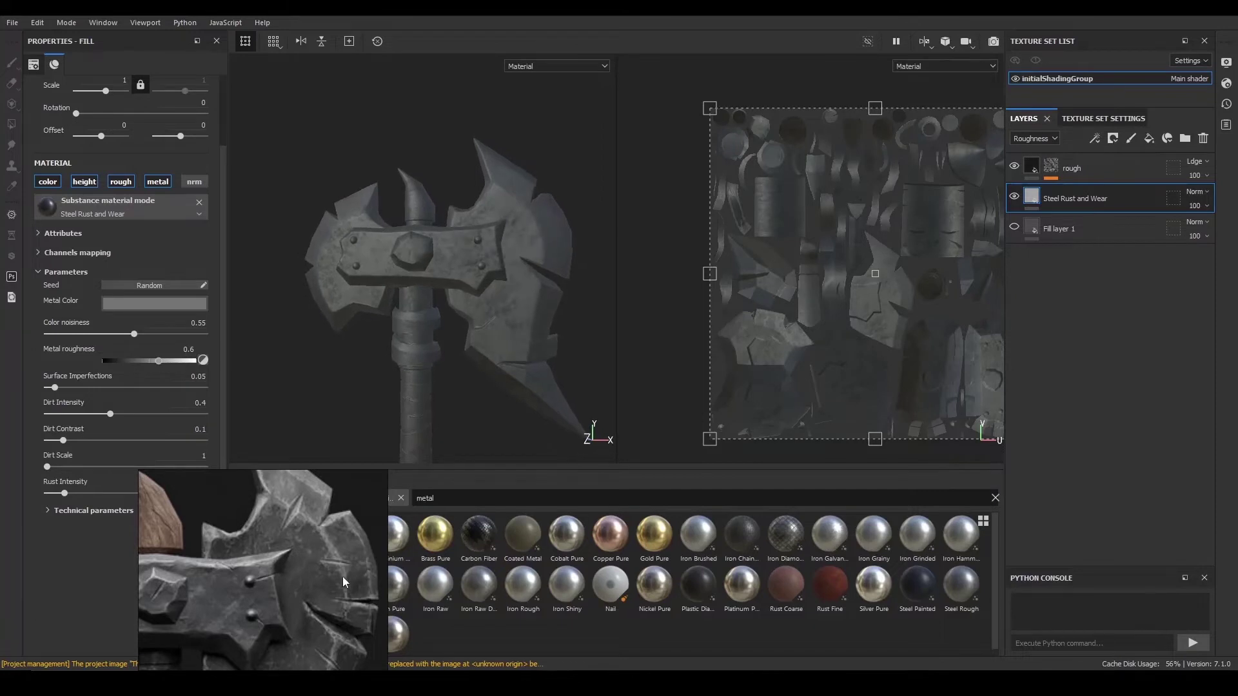
- Add a fill layer named color_var above Steel Rust and Wear and limit it to the color channel
drag(283, 576, 191, 427)
alt+drag(592, 351, 514, 312)
click(1149, 138)
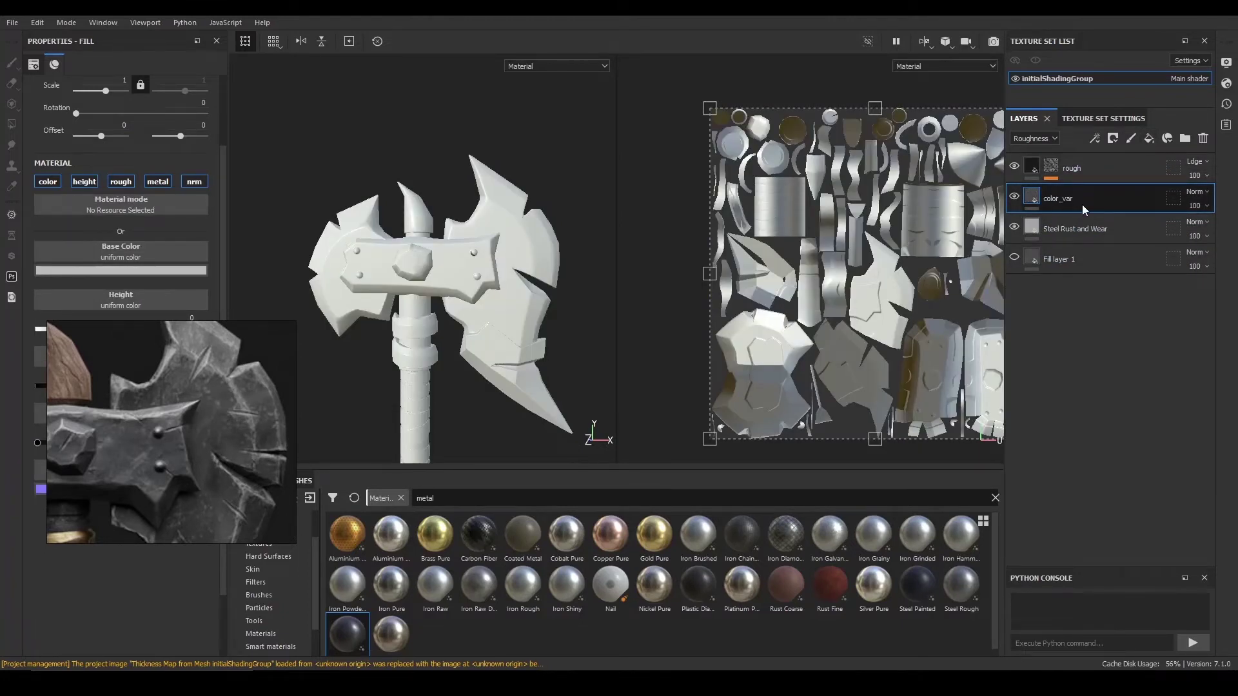
right_drag(252, 364, 253, 467)
alt+click(47, 183)
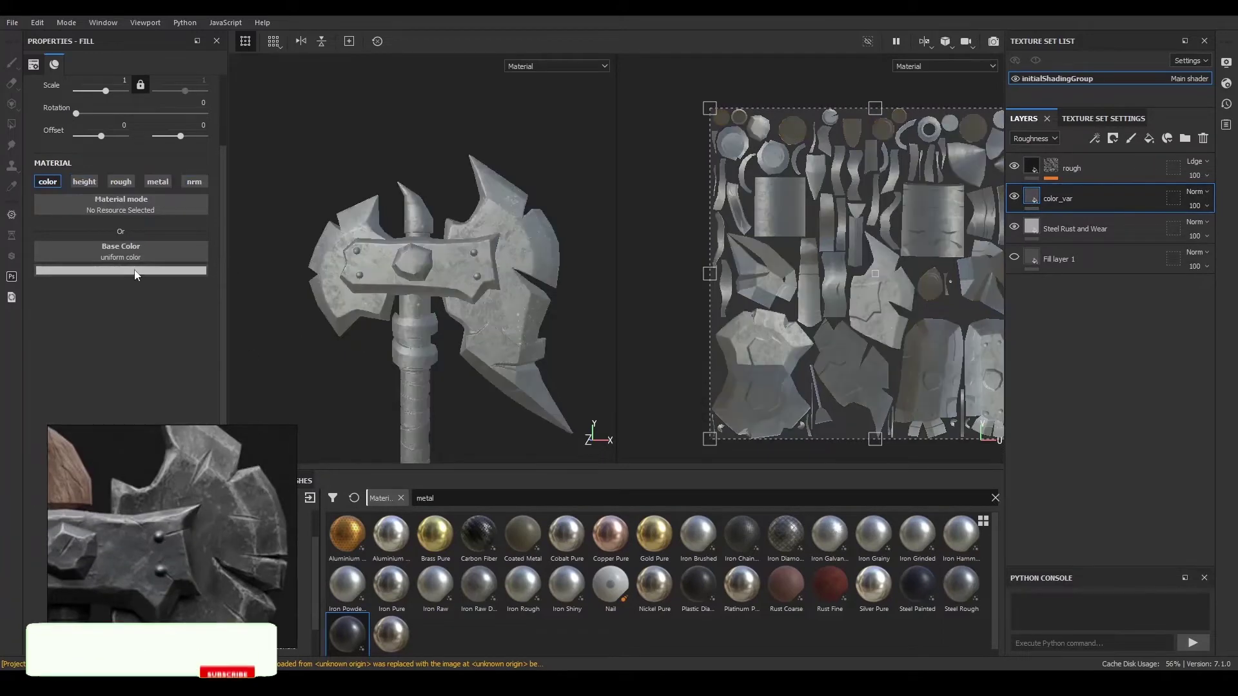
- Display the base color channel with color_var hidden and sample the axe's gray as that layer's base color
click(118, 270)
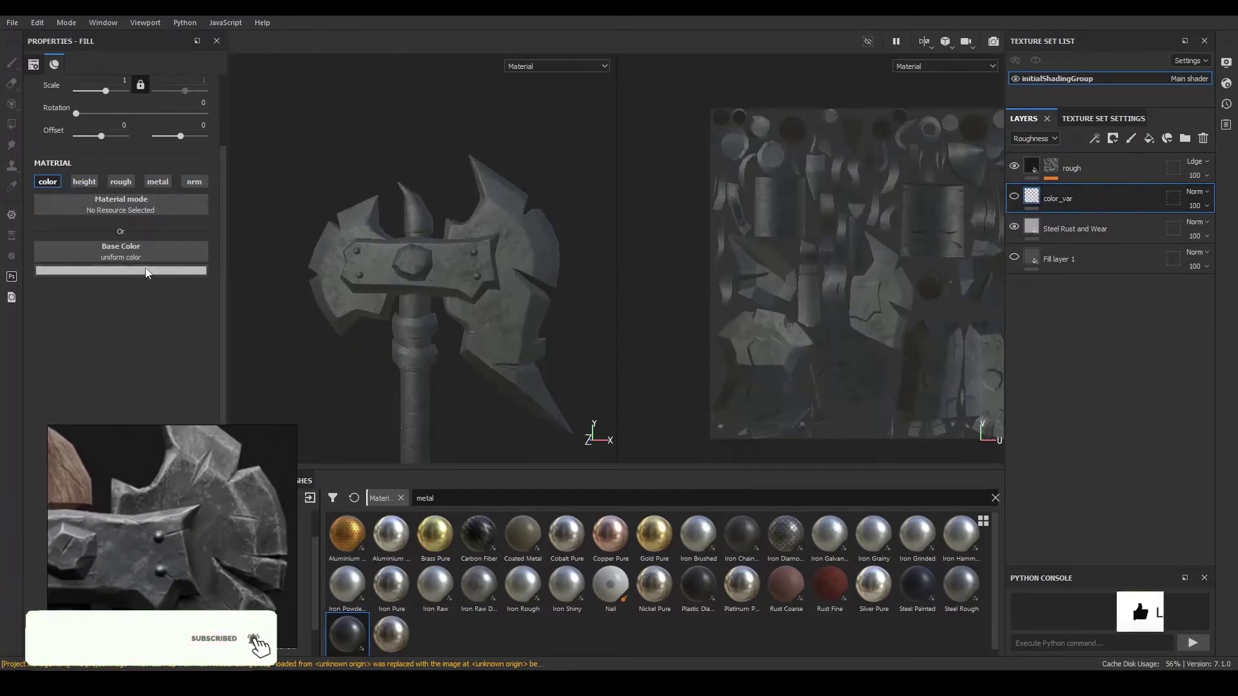
click(146, 271)
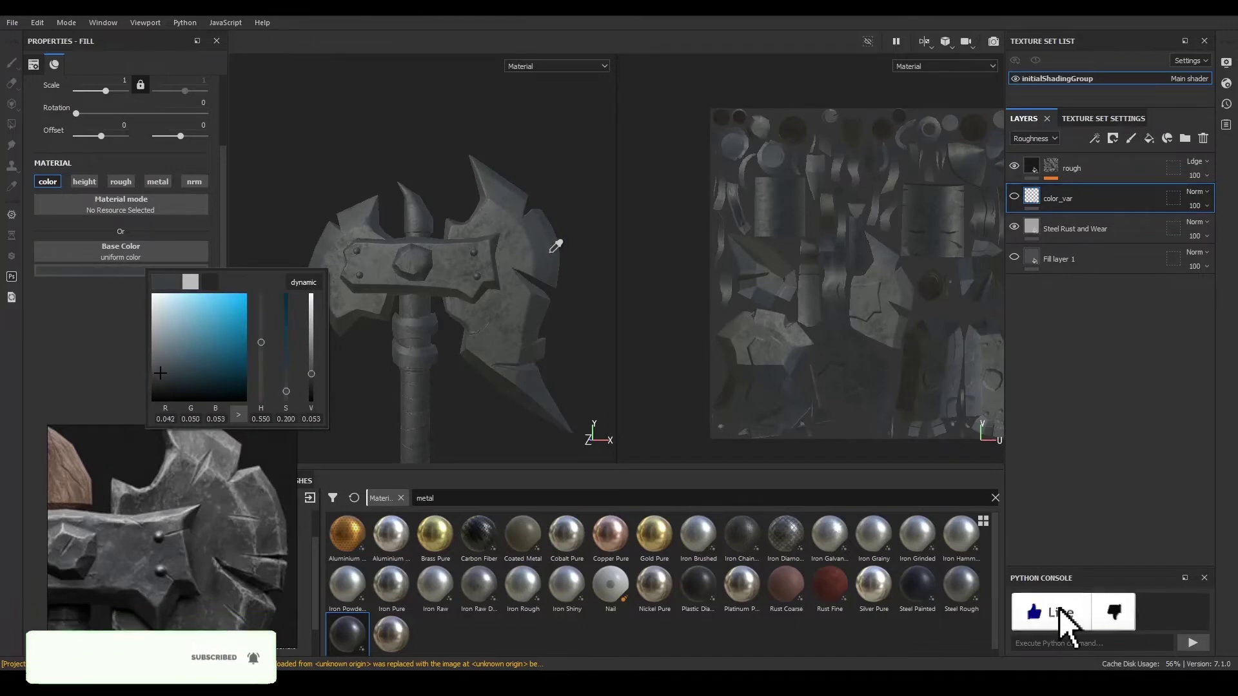
click(591, 216)
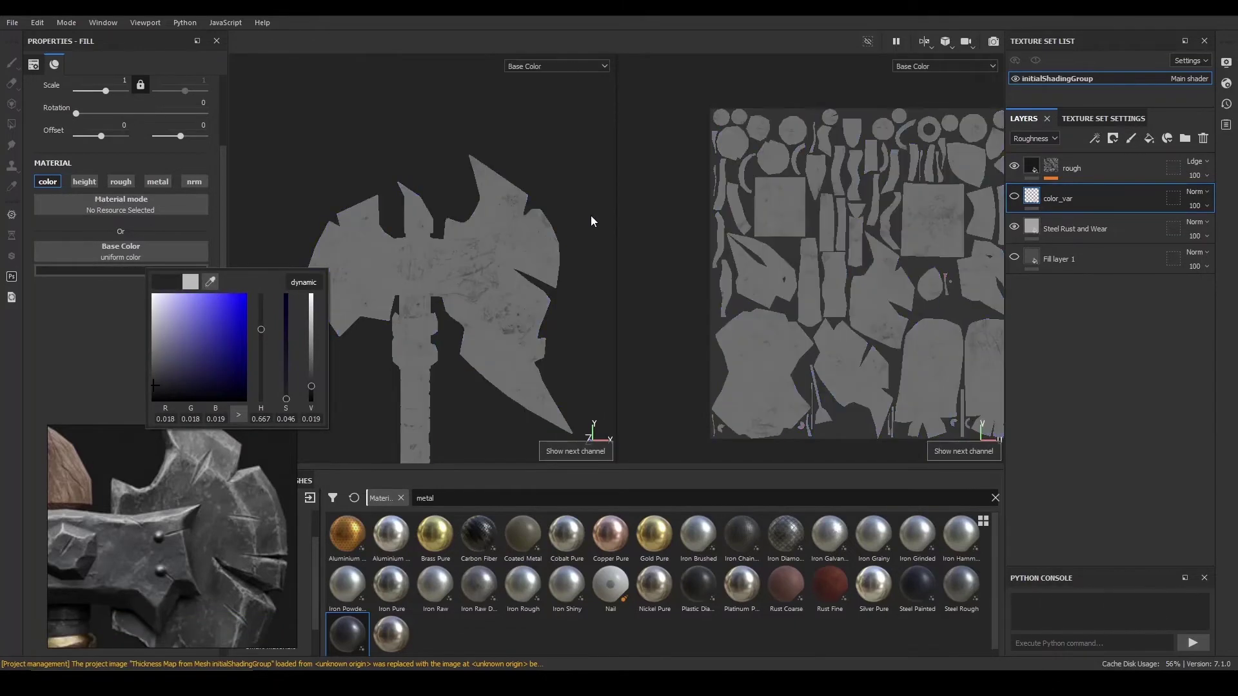
click(213, 279)
click(528, 254)
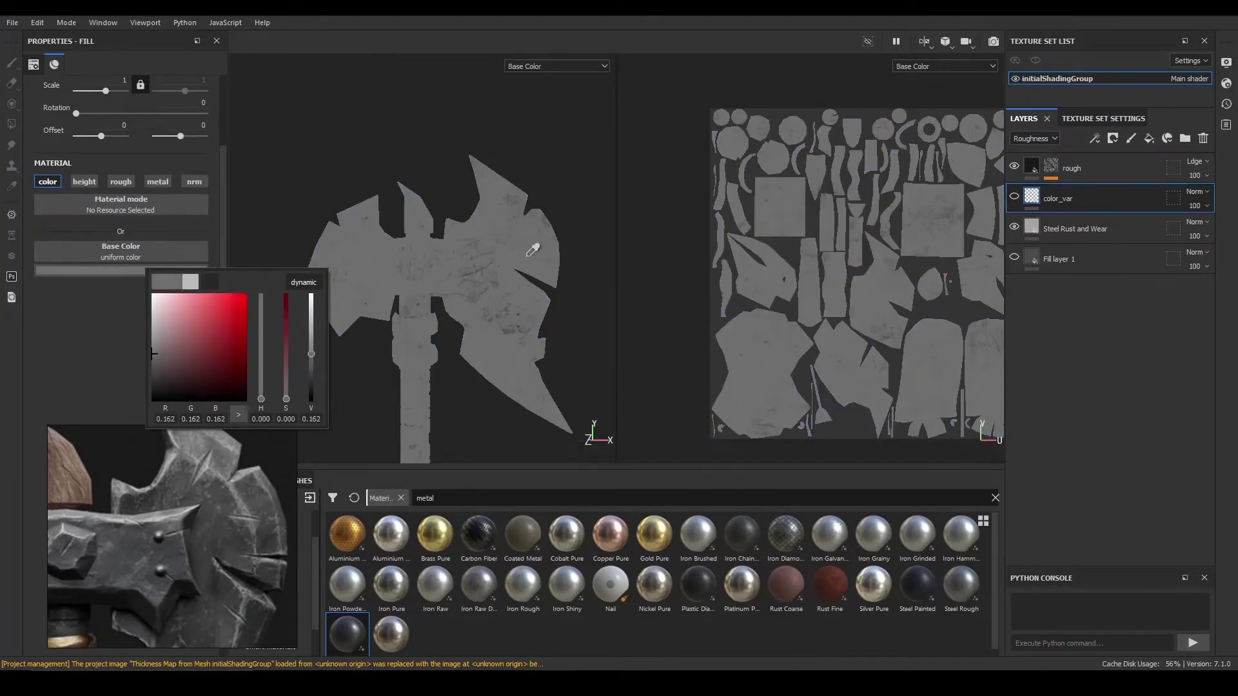
- Lighten color_var's base color to a neutral gray with value 0.303 and make the layer visible again
alt+right_drag(529, 257, 613, 306)
click(175, 272)
click(342, 351)
drag(342, 351, 342, 343)
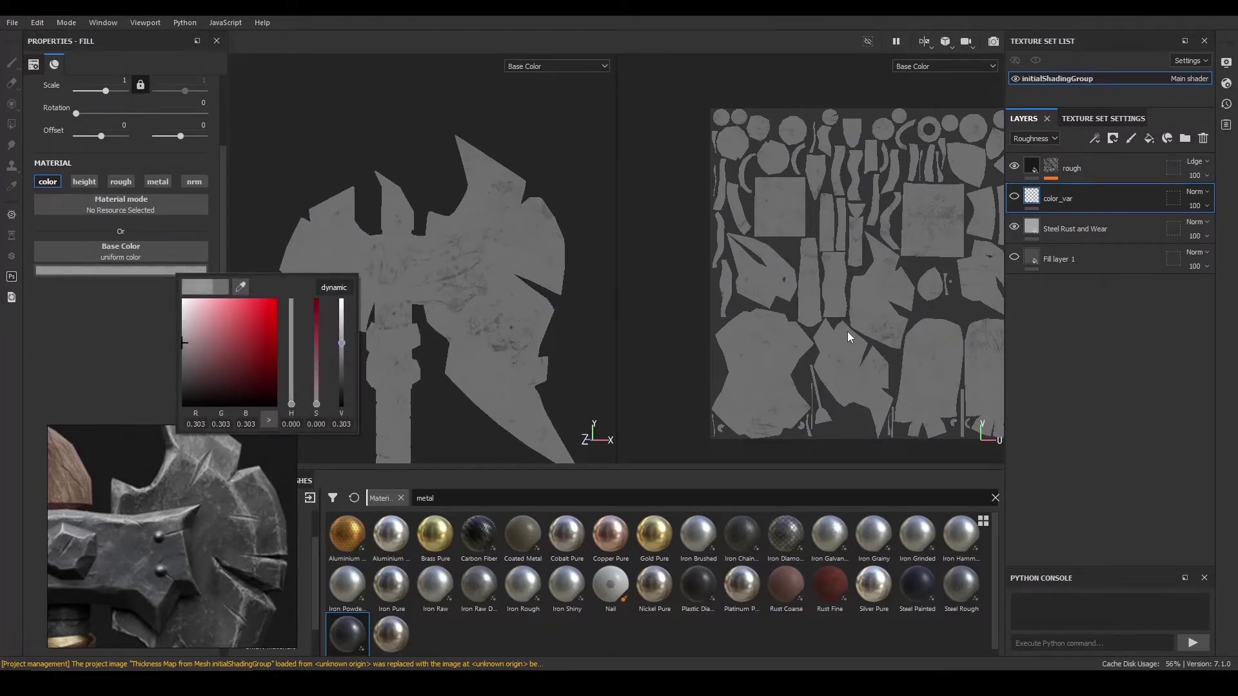
click(1014, 198)
scroll(534, 294, down, 1)
alt+drag(533, 293, 552, 293)
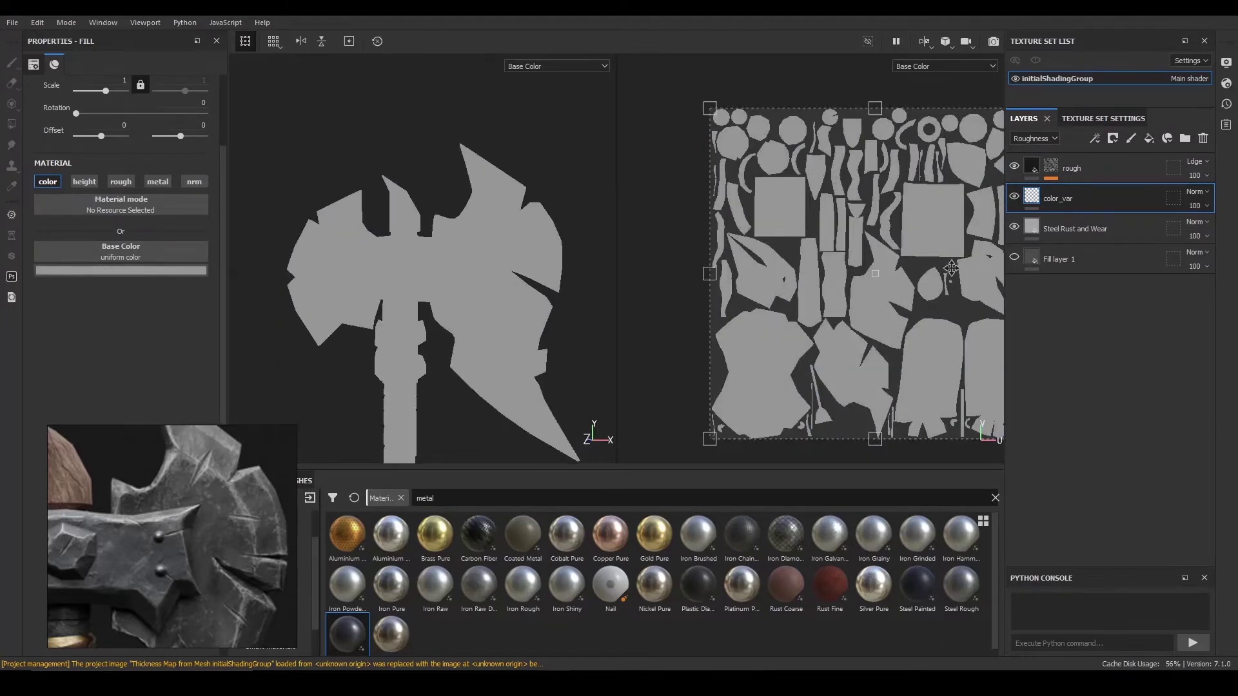
- Give the color_var layer a black mask and add a fill effect to that mask
click(1113, 138)
click(1120, 172)
click(1095, 138)
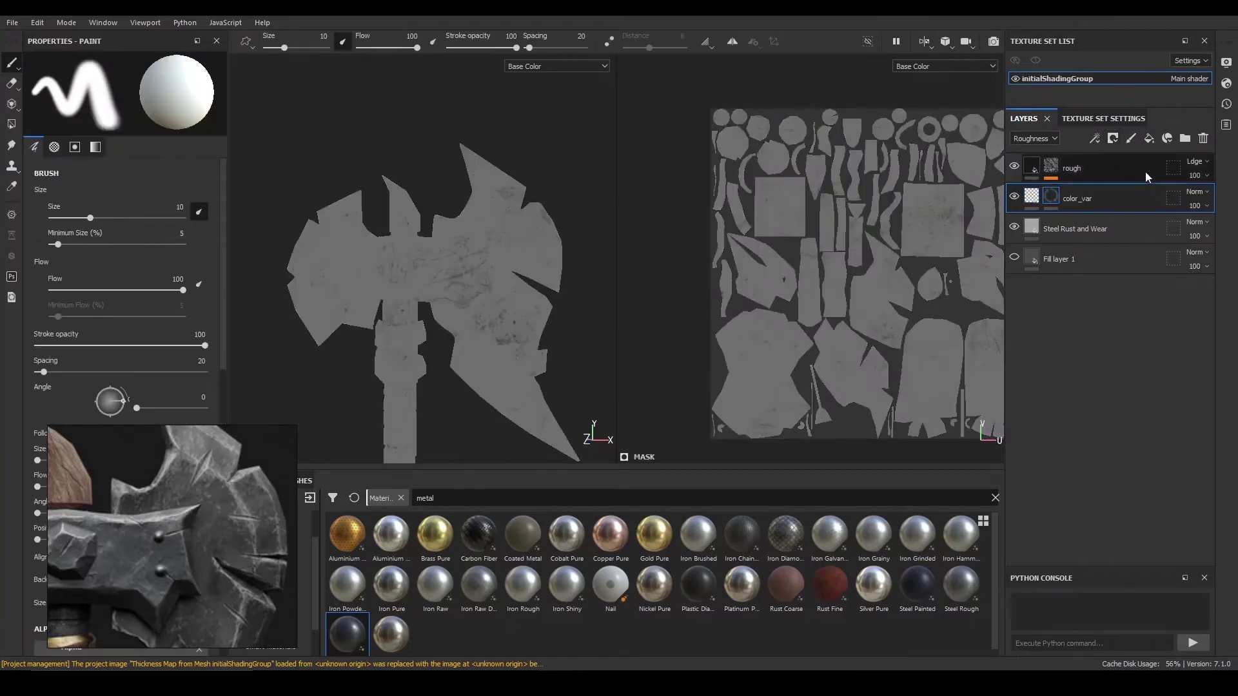
click(1124, 187)
- Search the grayscale resources for "clo" and assign Clouds 2 to the color_var mask fill
click(179, 185)
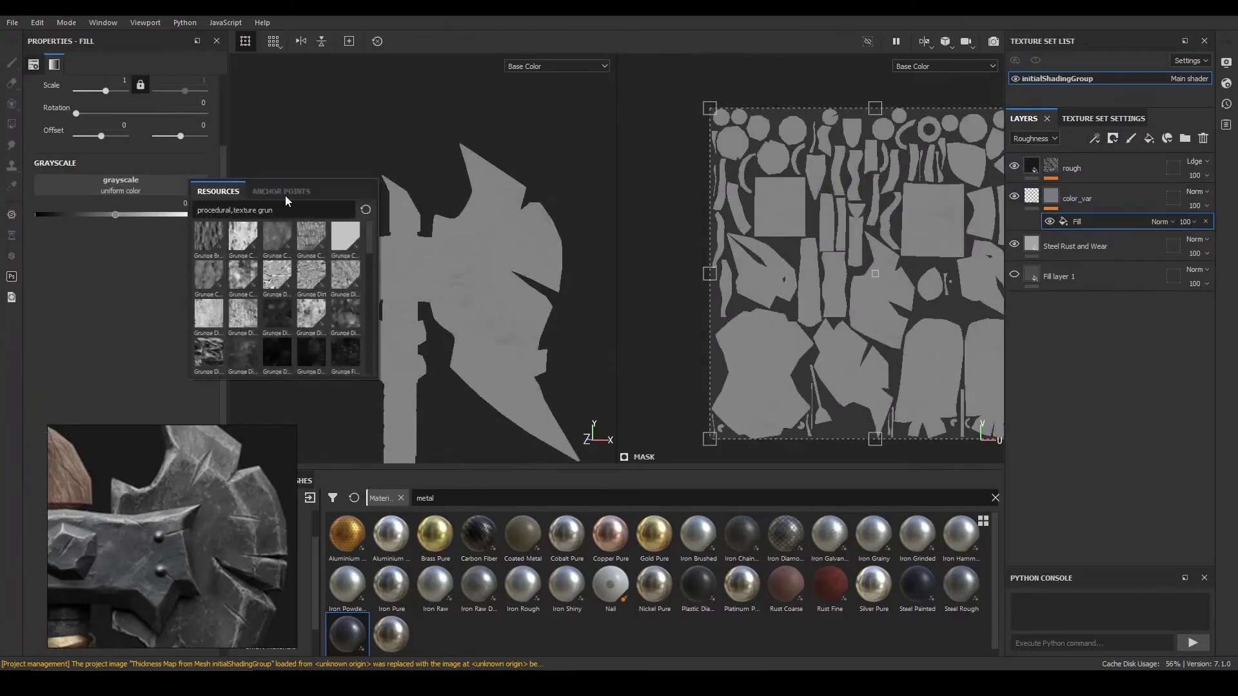
text(clo)
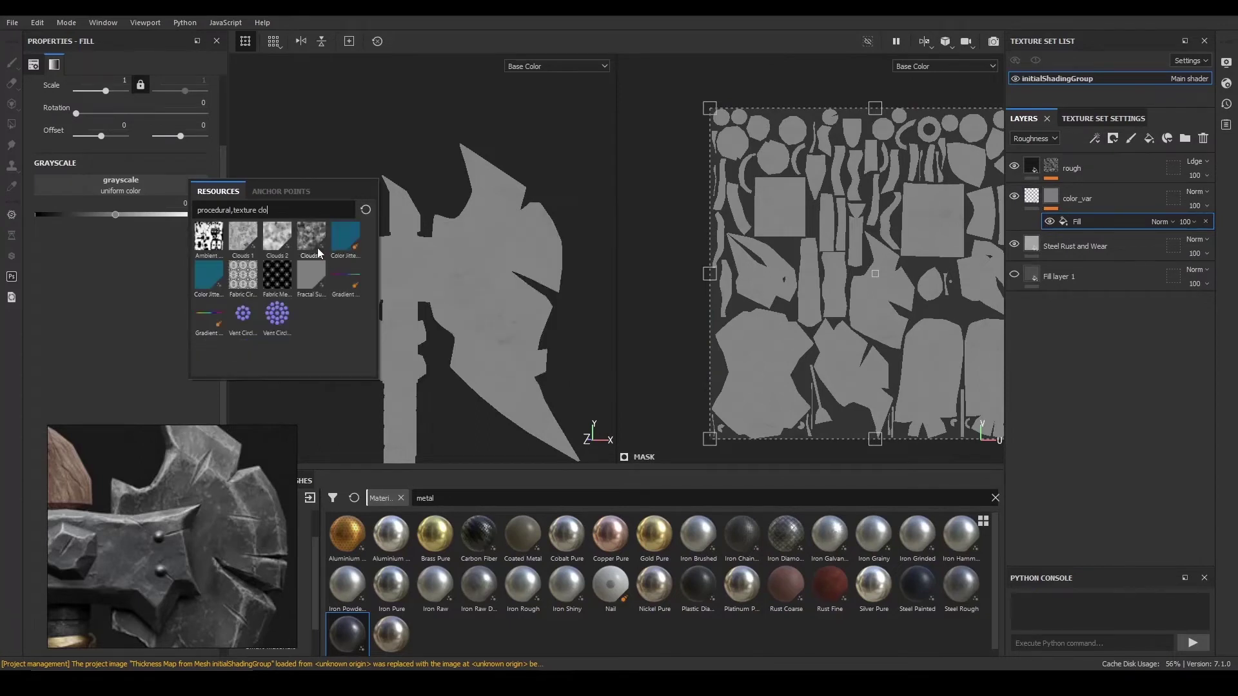
click(271, 232)
- Switch the Clouds 2 mask fill from UV projection to Tri-planar projection and check it on the axe
scroll(547, 332, up, 3)
scroll(125, 160, up, 3)
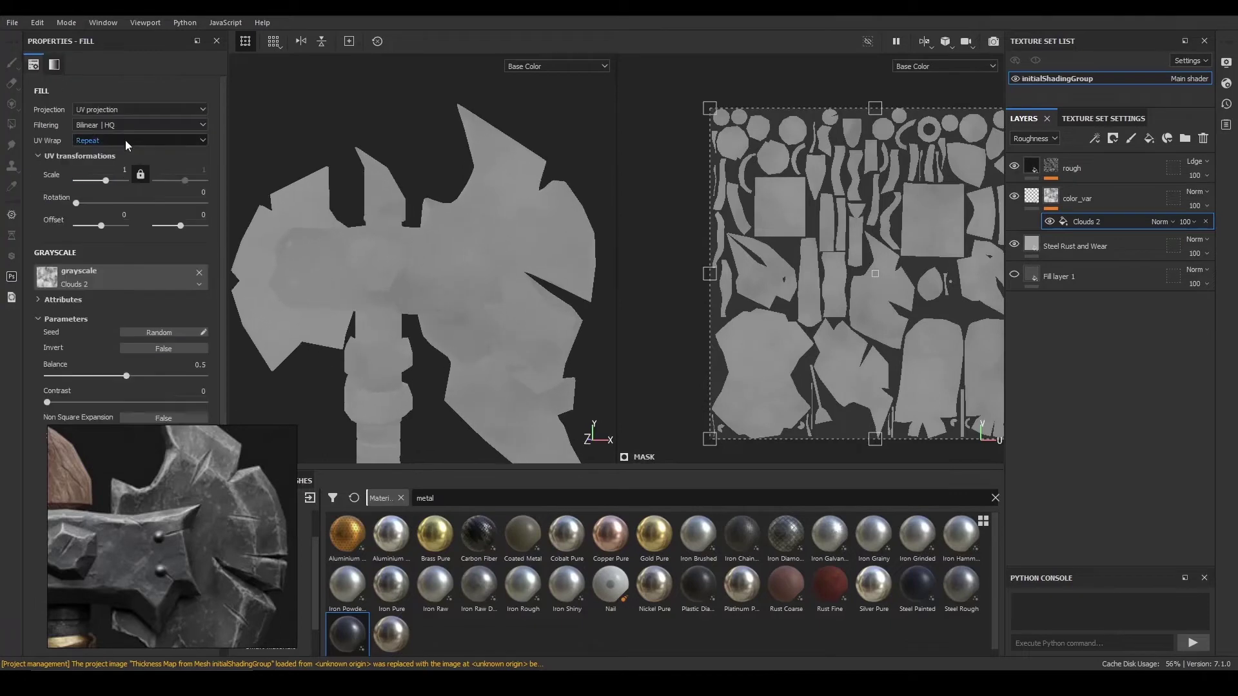
click(127, 110)
click(125, 139)
scroll(509, 276, down, 2)
alt+drag(512, 277, 477, 283)
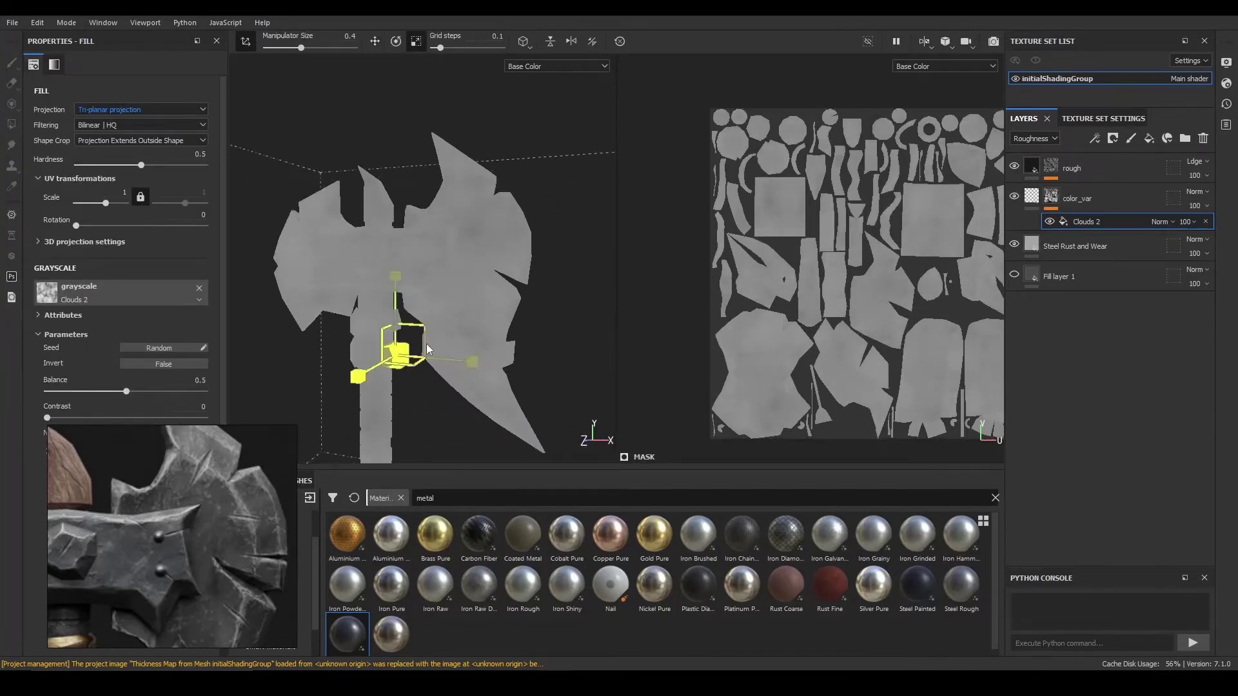
scroll(527, 311, up, 1)
alt+drag(559, 342, 542, 323)
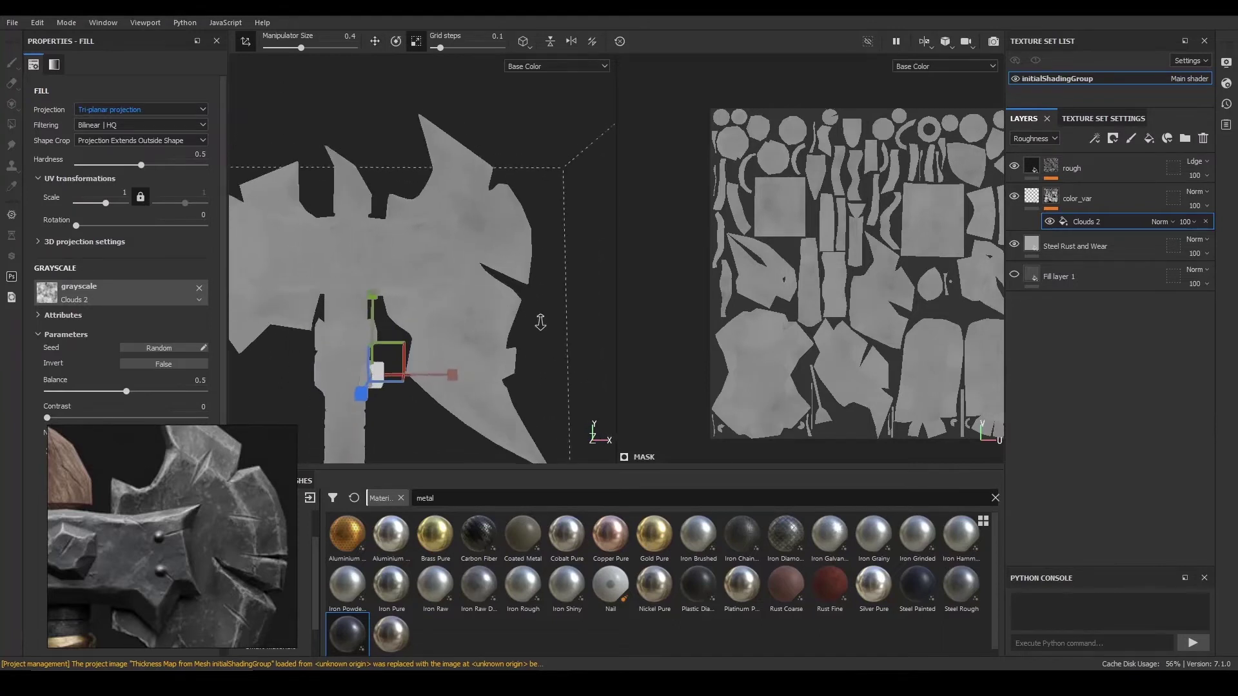
- Move the Clouds 2 tri-planar projection slightly along the X axis and downward on the axe
scroll(542, 323, up, 1)
key(w)
drag(436, 378, 448, 376)
drag(369, 304, 369, 325)
scroll(371, 329, down, 2)
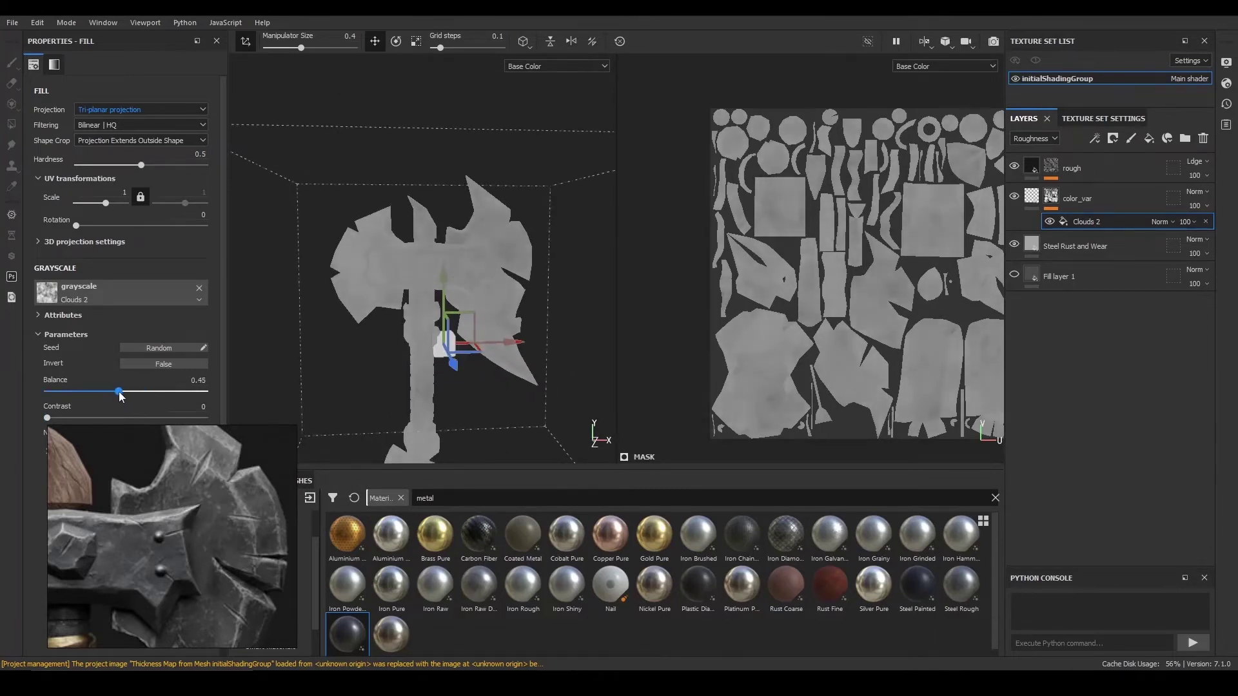
- Invert the Clouds 2 mask fill and set its balance to 0.5 and contrast to 0.09
scroll(238, 370, down, 1)
scroll(45, 292, down, 3)
scroll(393, 340, up, 1)
scroll(80, 284, up, 3)
click(199, 365)
alt+drag(387, 336, 475, 223)
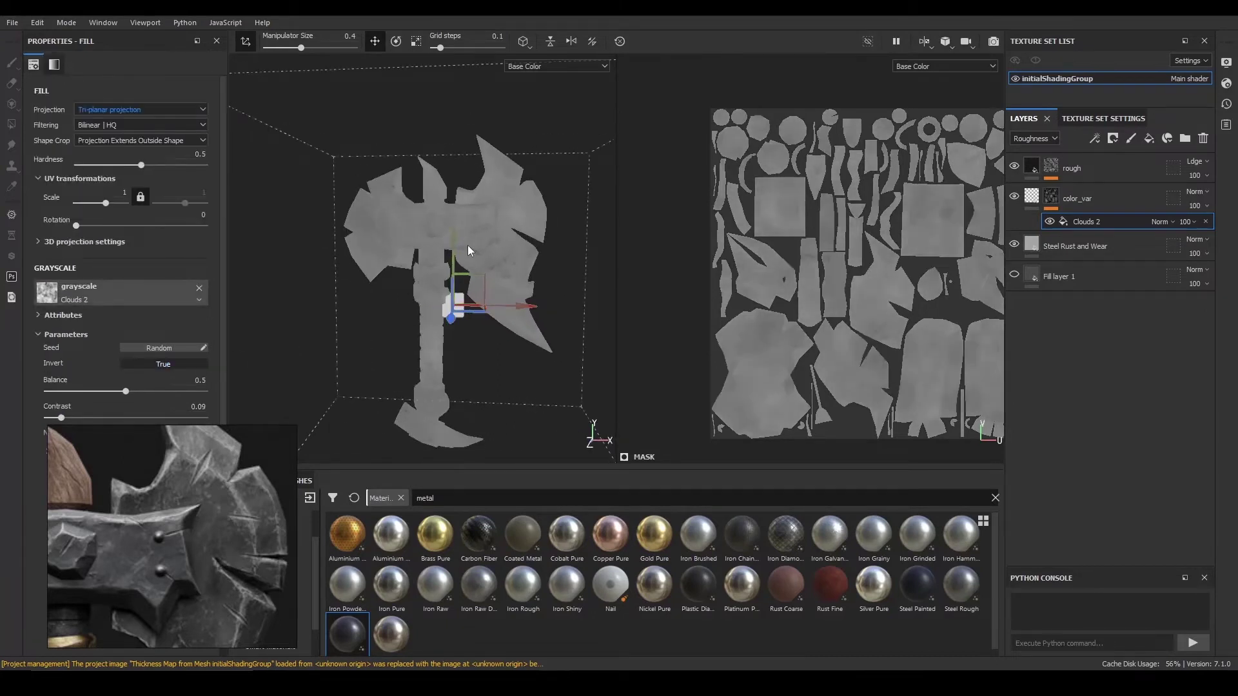
- Examine the axe in material view with the color_var layer toggled on and off to judge the cloud variation
key(m)
alt+right_drag(467, 245, 527, 320)
alt+drag(528, 320, 543, 290)
alt+right_drag(543, 290, 545, 341)
alt+drag(546, 340, 515, 338)
alt+drag(315, 457, 369, 388)
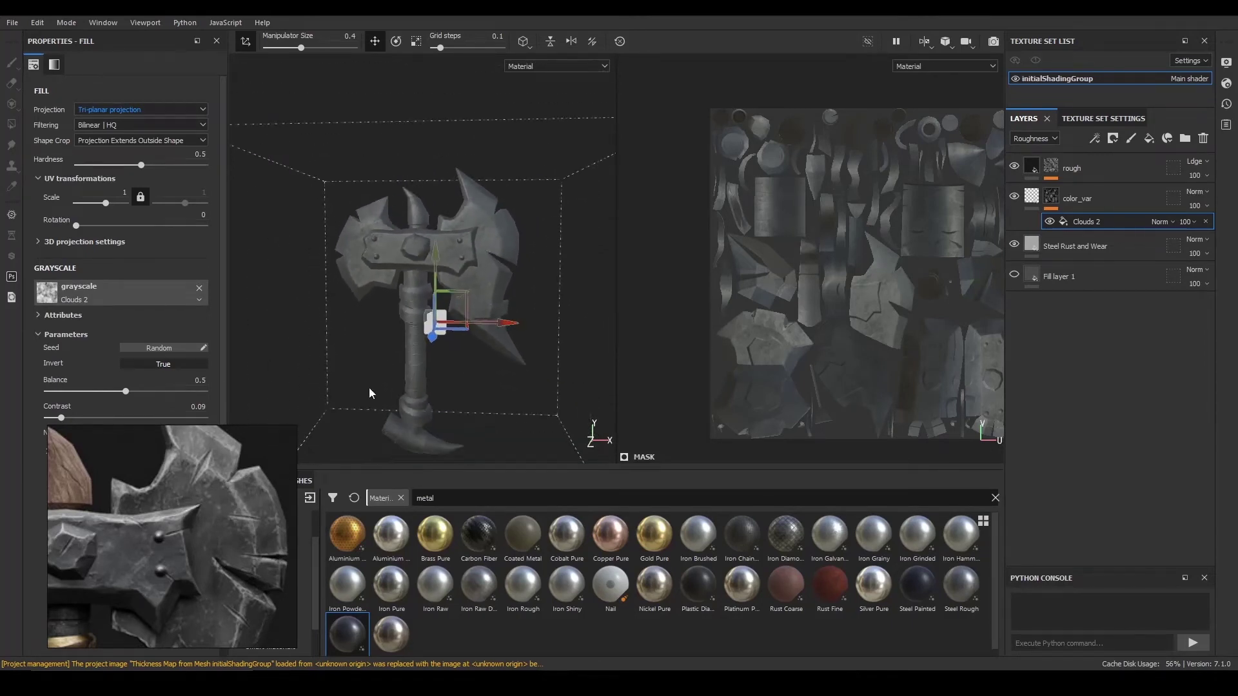
scroll(503, 272, up, 3)
alt+drag(503, 273, 533, 232)
click(1014, 198)
click(1014, 197)
click(1015, 198)
click(1015, 198)
click(1015, 197)
click(1015, 198)
click(1015, 197)
- Set the Clouds 2 mask balance to 0.5 and contrast to 0.4
scroll(520, 225, down, 3)
scroll(63, 381, down, 1)
drag(131, 315, 131, 314)
drag(61, 341, 70, 342)
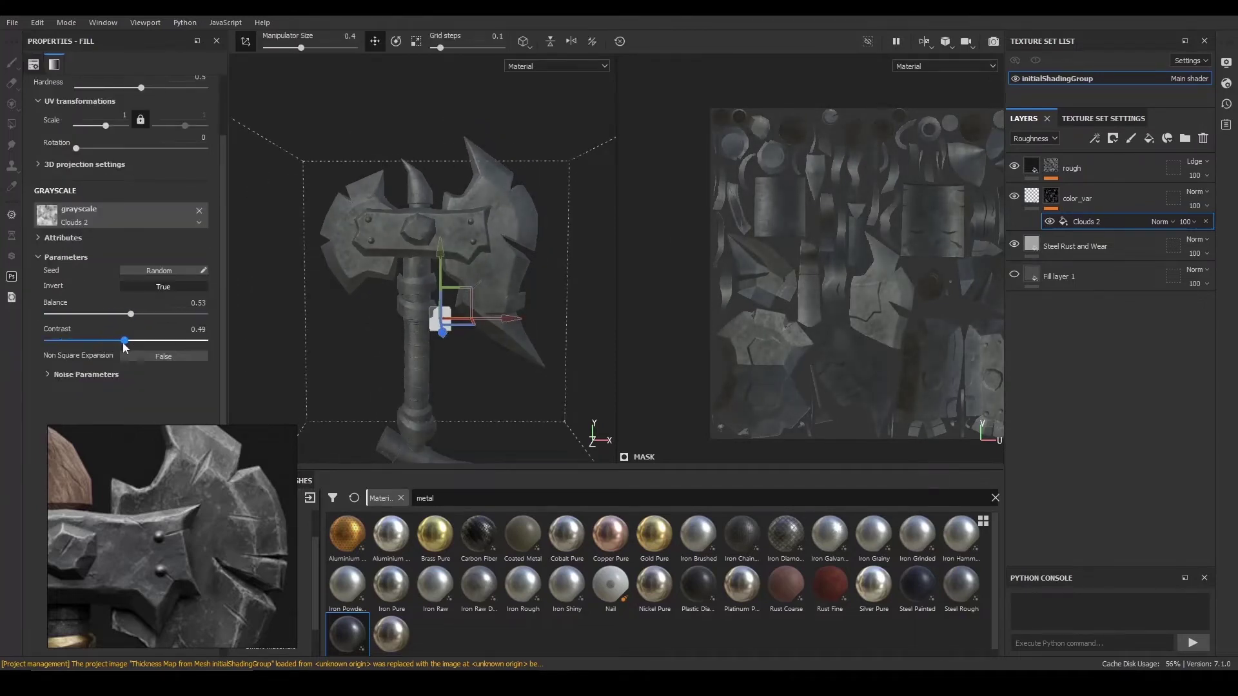
drag(111, 314, 126, 318)
- Inspect the axe head's base color channel up close, comparing it with and without the color_var layer
key(c)
alt+right_drag(462, 313, 568, 313)
alt+middle_drag(463, 281, 409, 283)
click(1013, 197)
click(1014, 197)
click(1014, 197)
click(1013, 198)
click(1013, 197)
click(1014, 198)
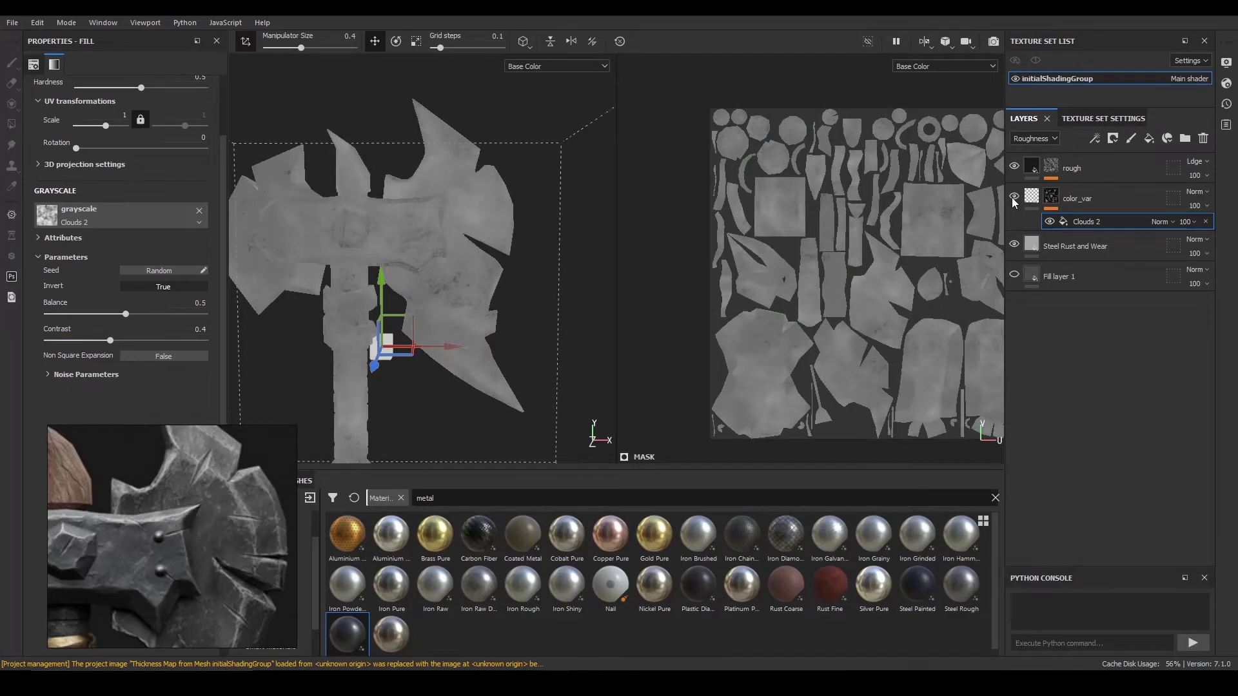
- Adjust the Clouds 2 mask to a balance of 0.49 and a contrast of 0.66
mouse_move(126, 314)
mouse_down()
mouse_move(146, 315)
mouse_move(130, 338)
mouse_move(123, 314)
mouse_up()
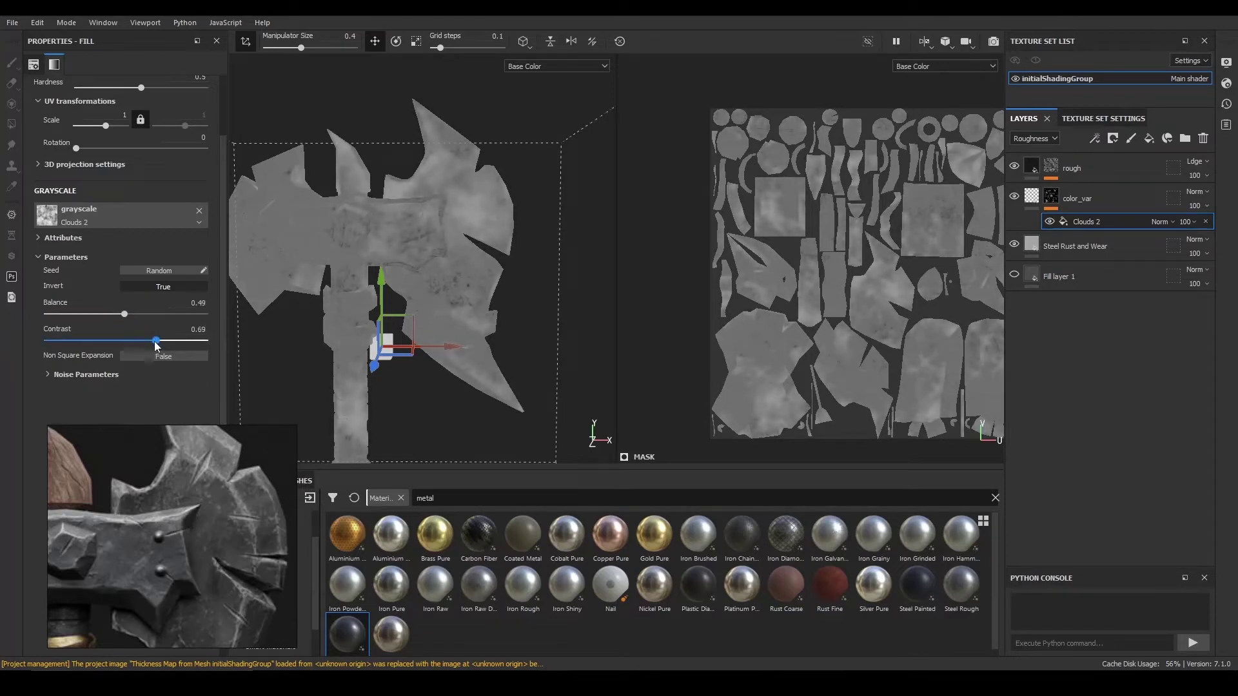
scroll(466, 314, down, 4)
mouse_move(484, 336)
mouse_down()
mouse_move(452, 342)
mouse_move(467, 345)
mouse_up()
- Try a UV scale of 2 on the Clouds 2 mask fill, check it in material view, and undo it
scroll(467, 348, down, 2)
scroll(87, 137, up, 3)
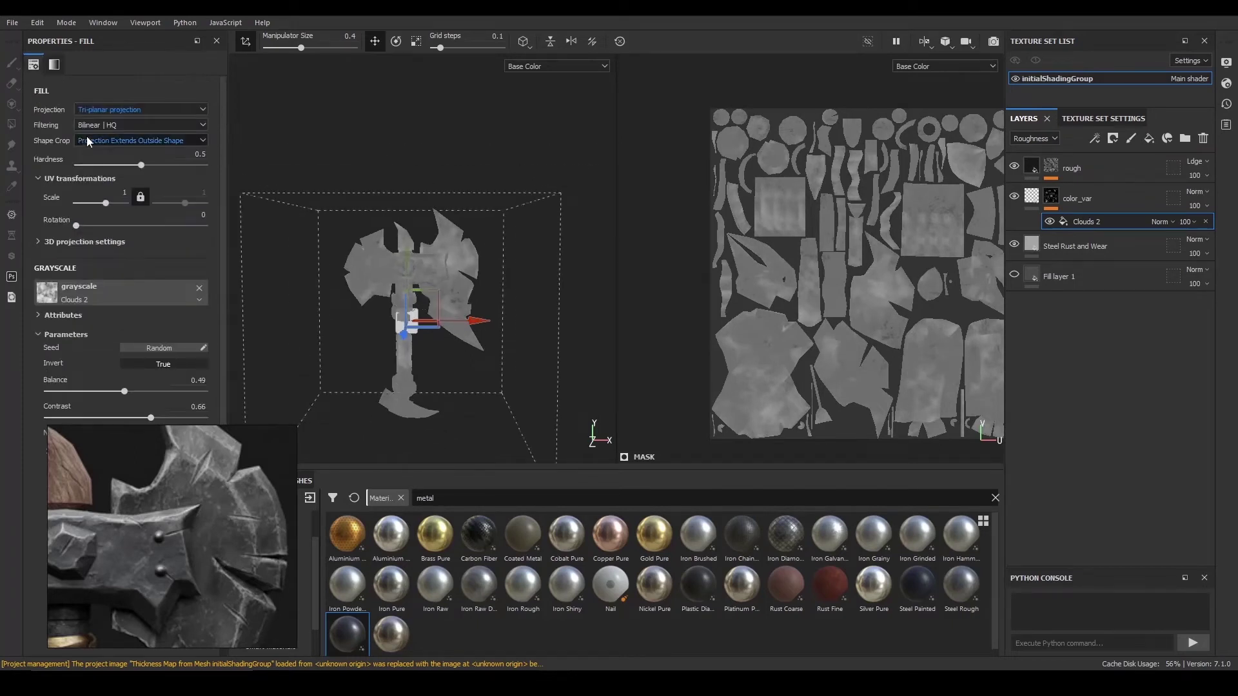
click(122, 194)
text(2)
key(Return)
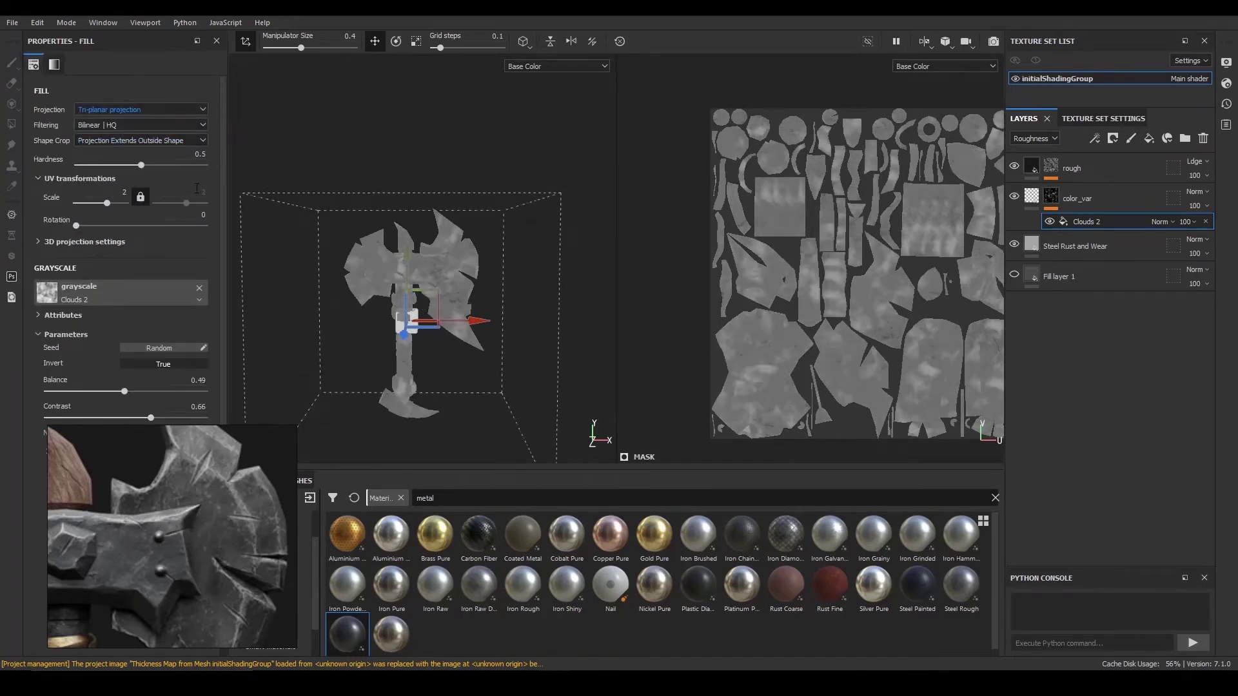
scroll(513, 327, up, 3)
key(m)
alt+drag(474, 242, 465, 257)
alt+right_drag(466, 256, 502, 311)
alt+drag(502, 311, 527, 303)
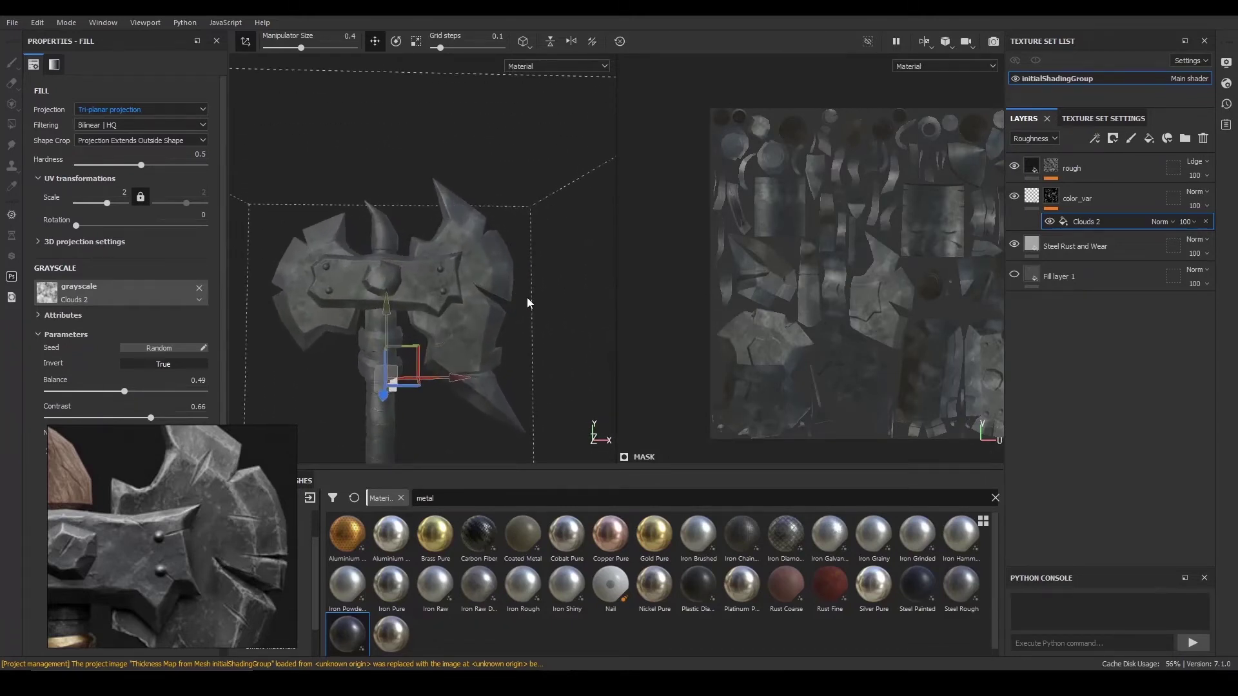
key(ctrl+z)
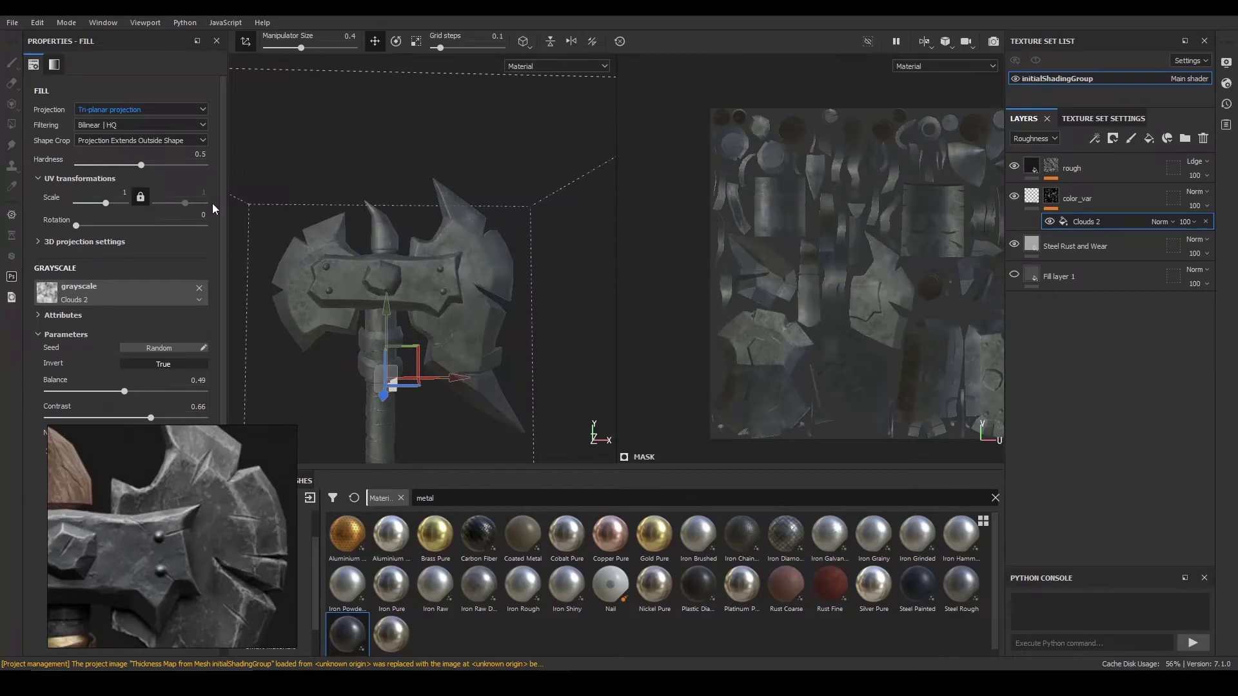
- Lower the opacity of the Clouds 2 mask effect to 65
alt+right_drag(546, 283, 490, 285)
mouse_move(490, 284)
alt+mouse_down()
mouse_move(469, 277)
mouse_move(485, 272)
alt+mouse_up()
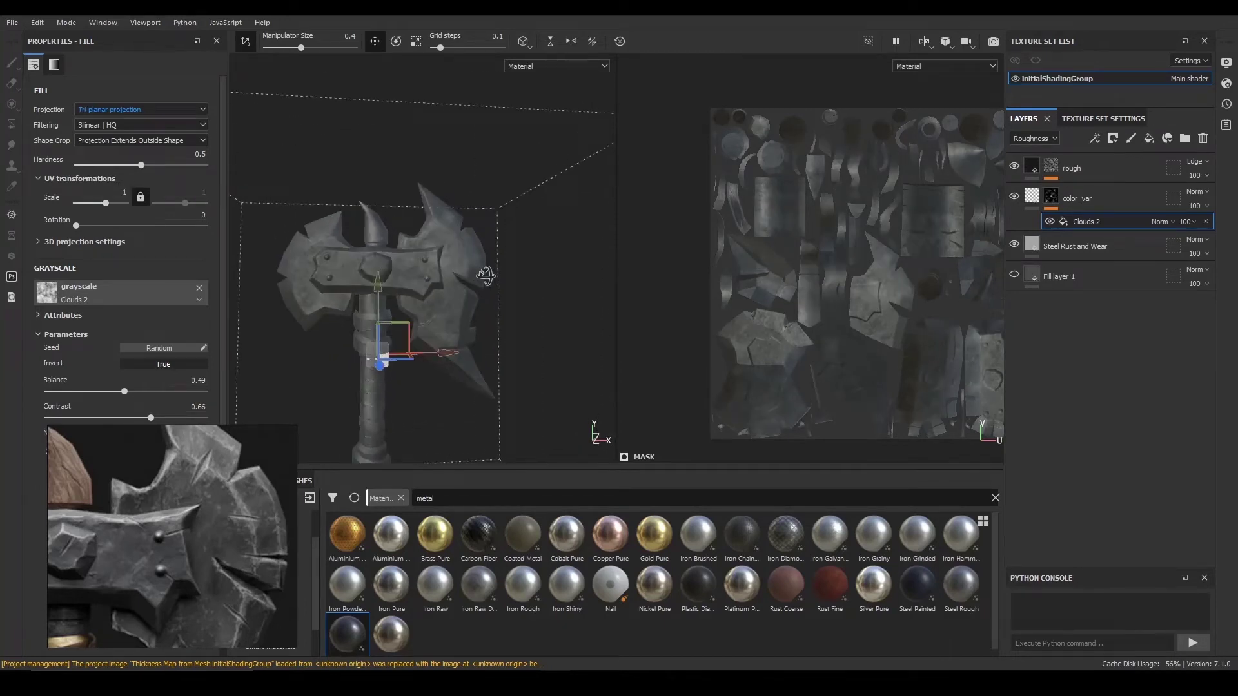
click(1196, 223)
click(1191, 246)
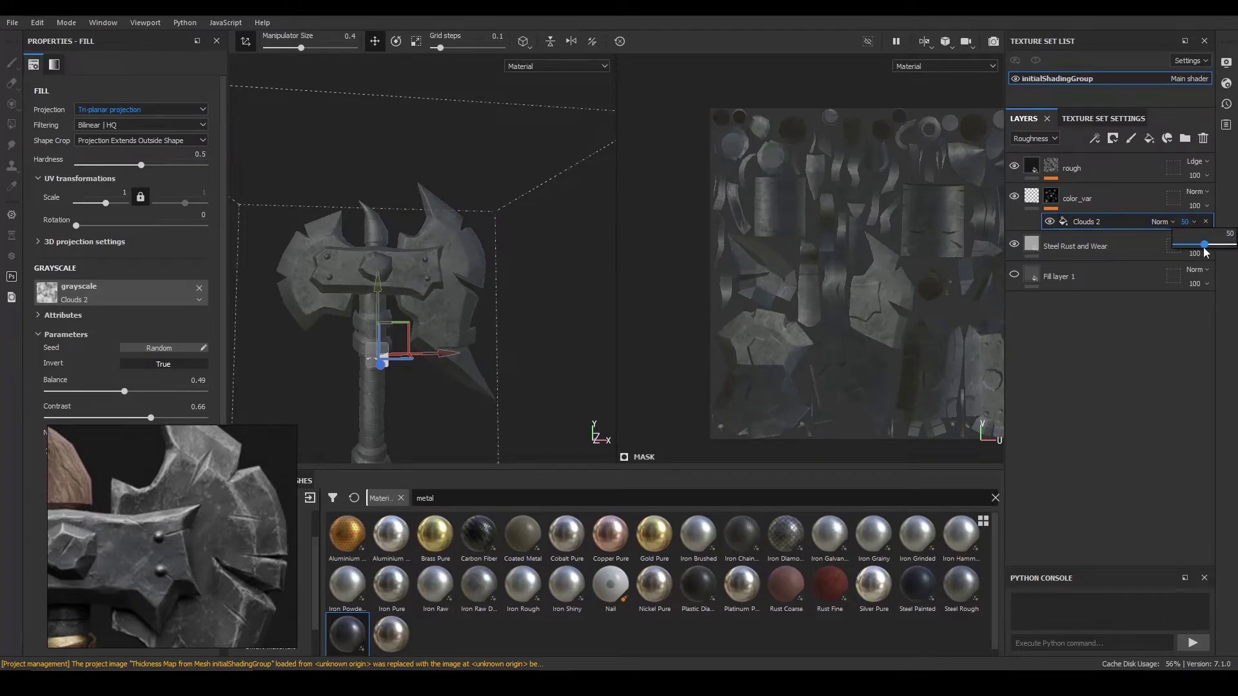
drag(1210, 247, 1214, 246)
click(1210, 245)
click(1112, 340)
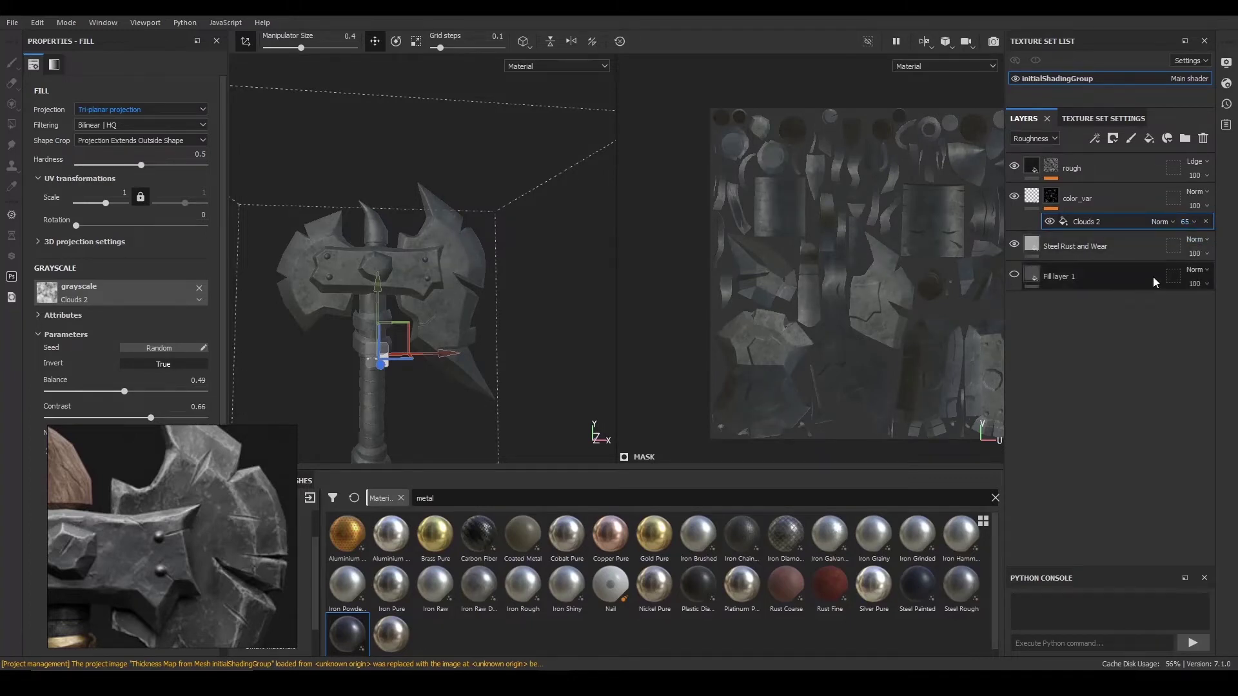
- Try Subtract and Linear burn blending on the color_var layer and return it to Normal
click(1195, 191)
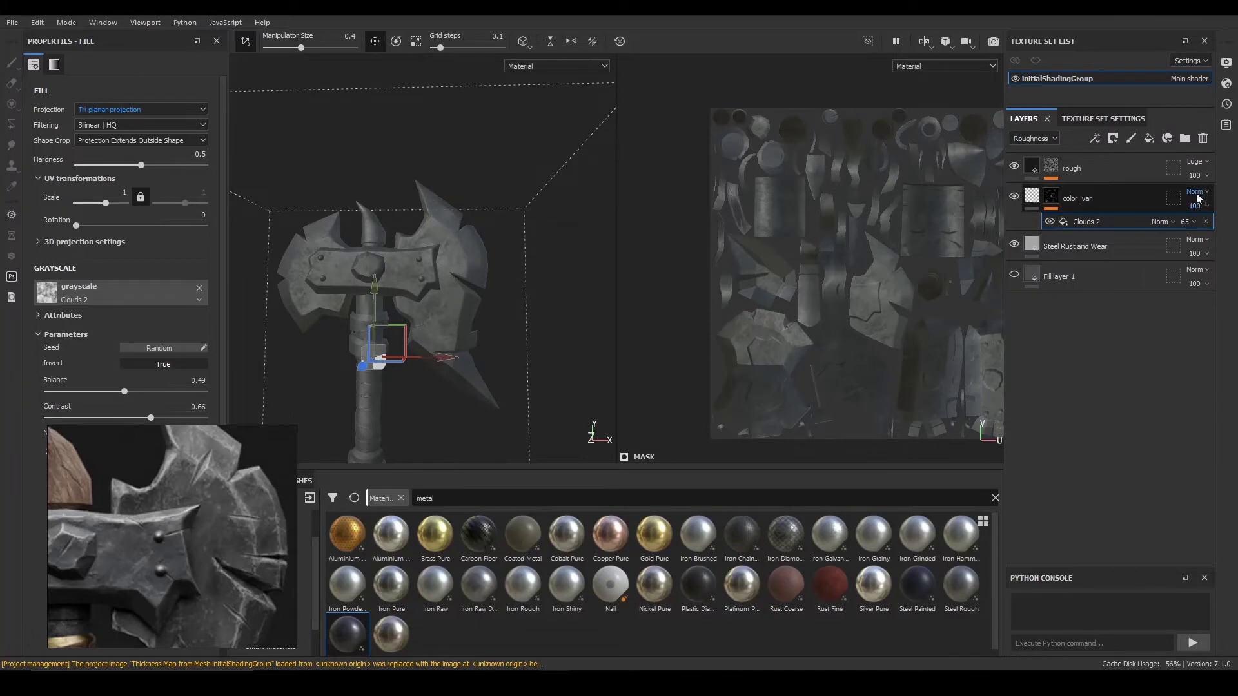
click(1172, 327)
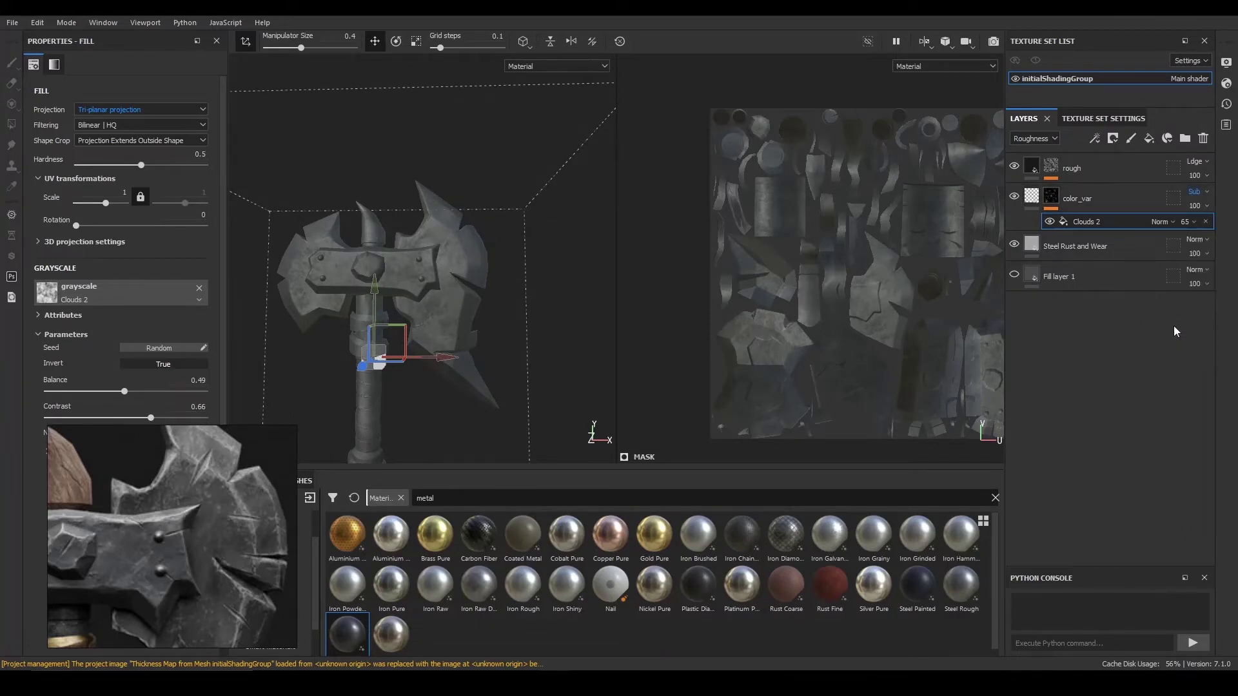
click(1199, 192)
click(1178, 407)
click(1195, 192)
click(1159, 205)
alt+drag(488, 284, 387, 284)
- Add a fill layer named color_var_dark above color_var, hide it, and keep only its color channel enabled
click(1051, 198)
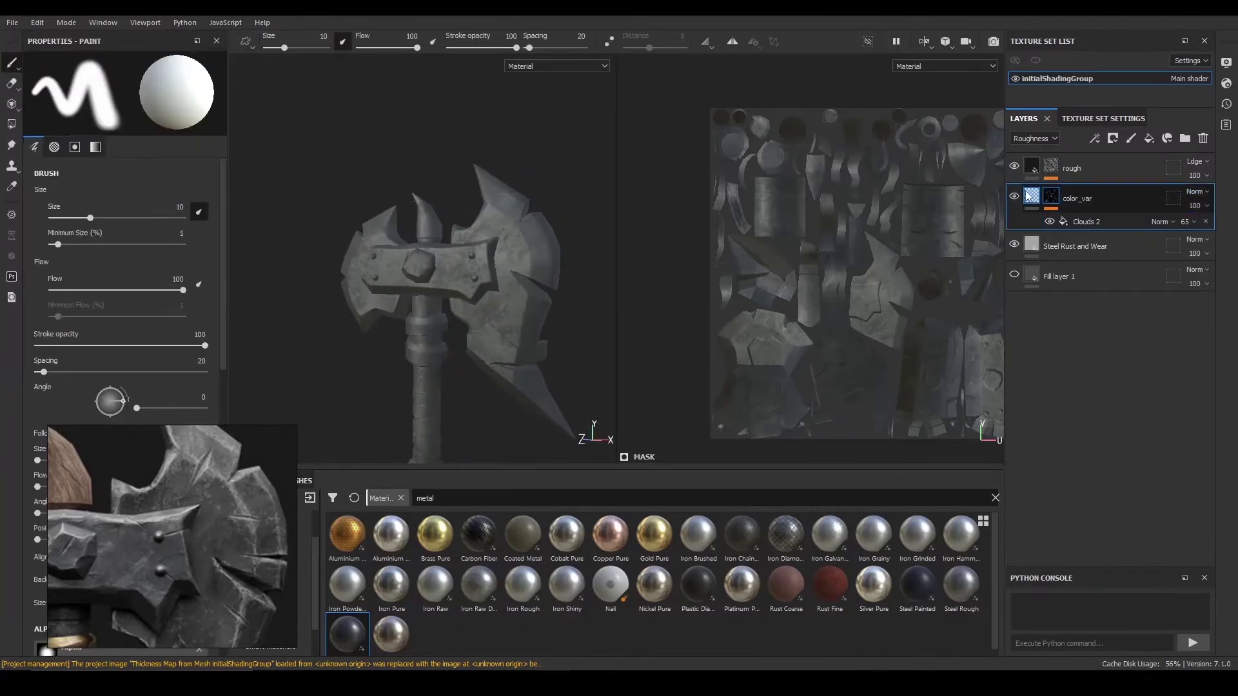
click(1149, 139)
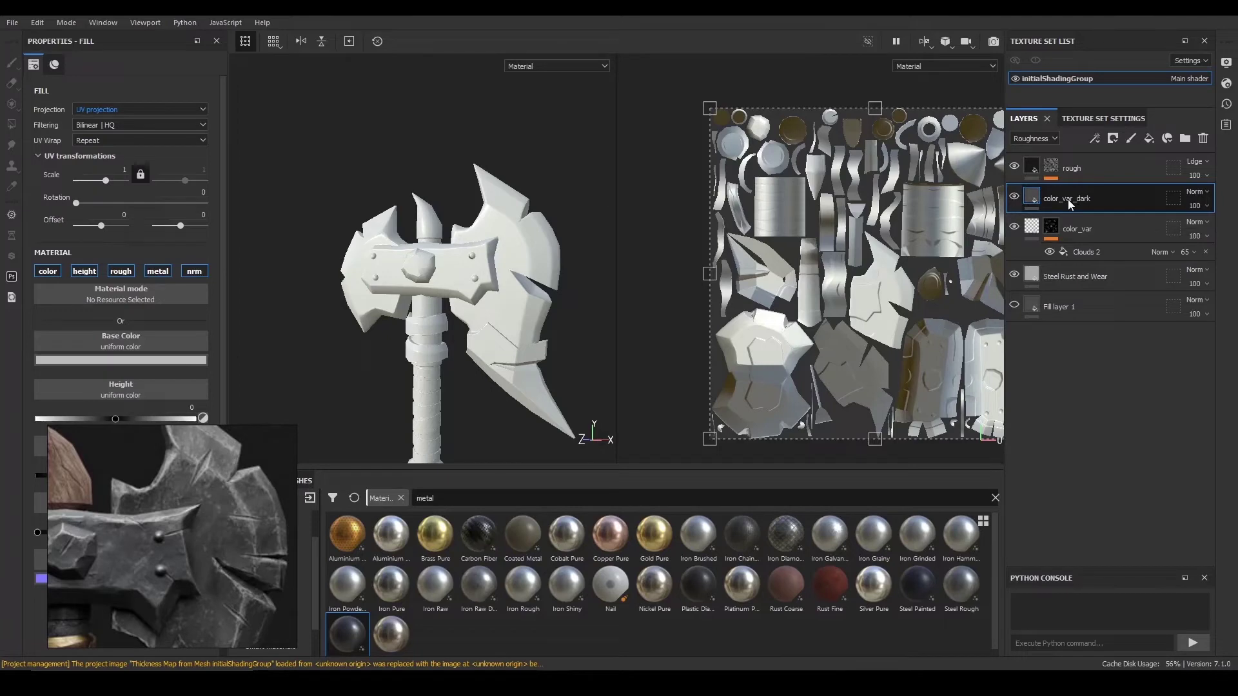
alt+drag(445, 258, 480, 252)
scroll(464, 232, down, 2)
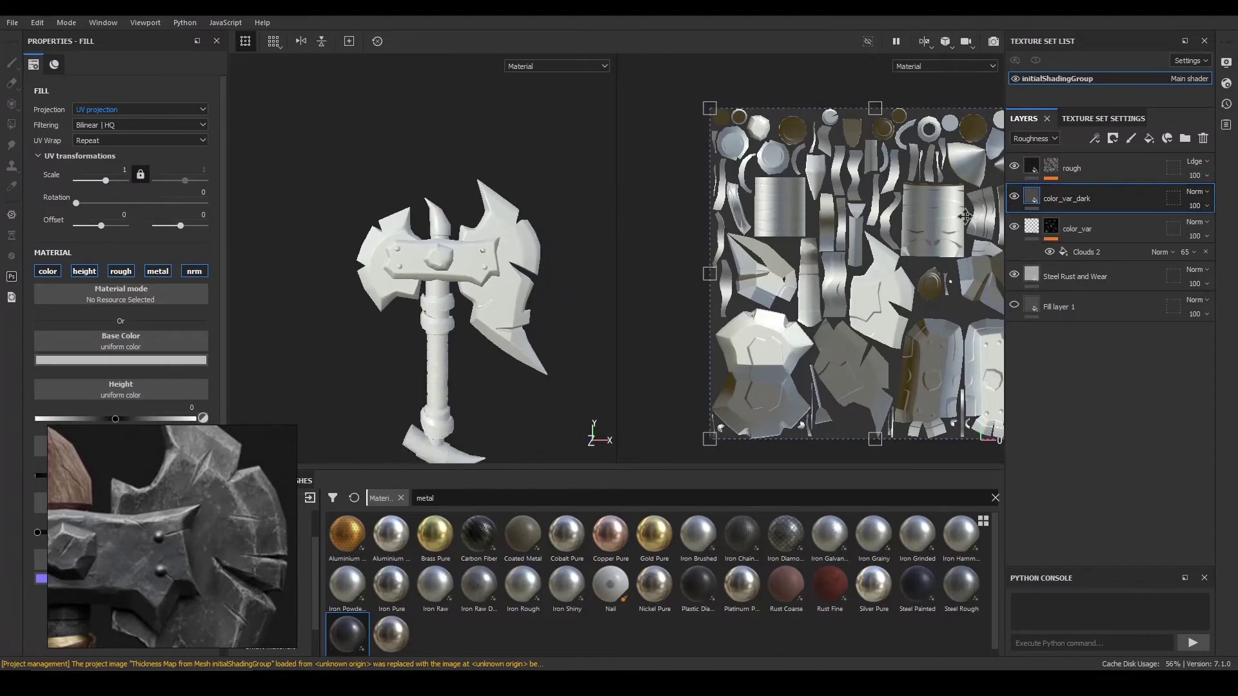
click(1010, 199)
click(61, 273)
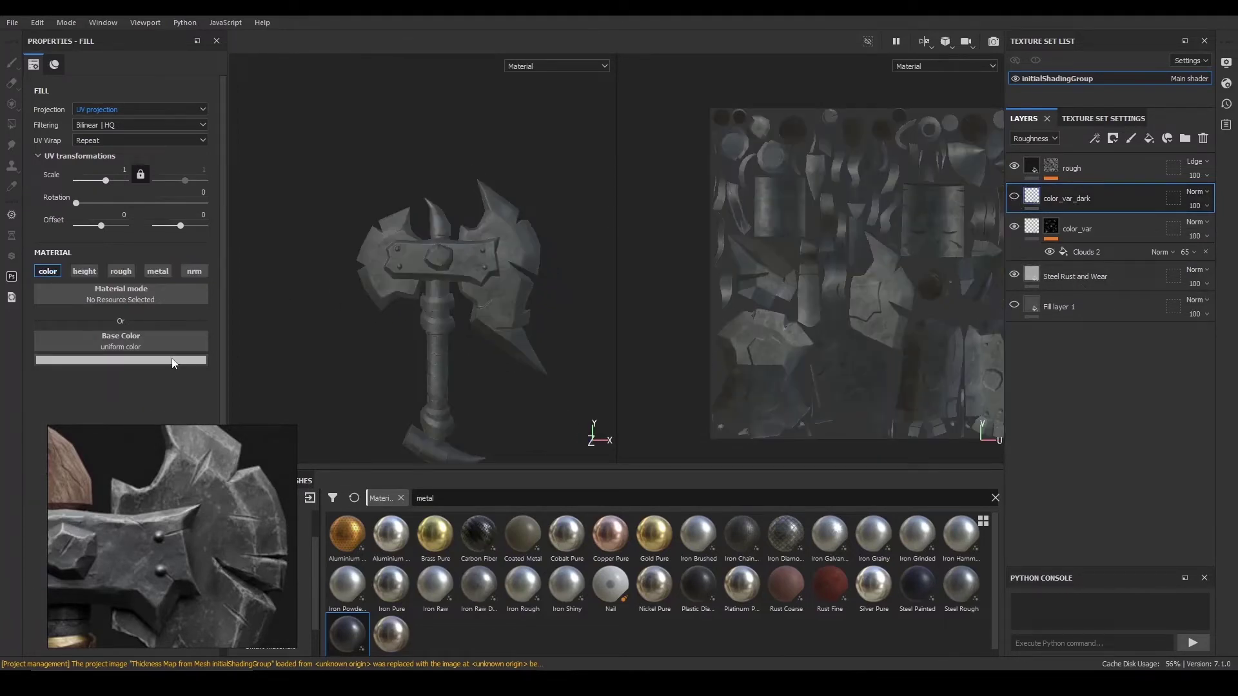
- Sample a grey from the axe head's base color view as the color_var_dark base color
click(120, 360)
click(237, 375)
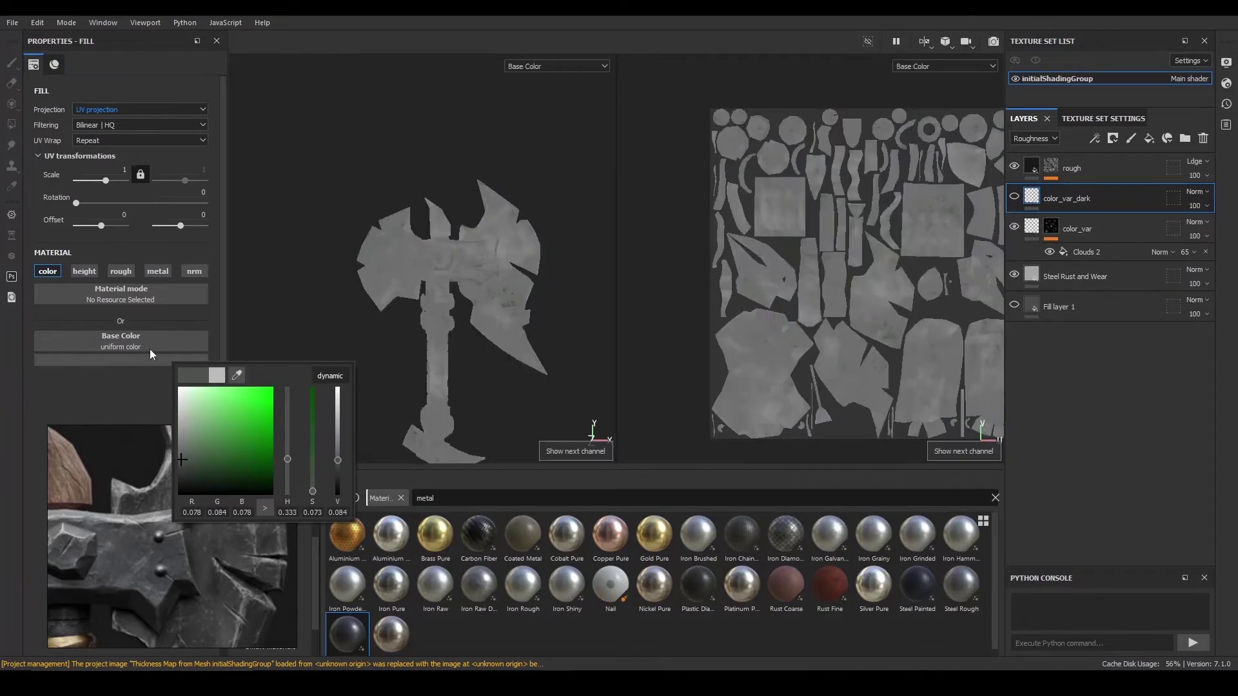
click(497, 254)
alt+drag(477, 277, 412, 258)
alt+drag(579, 263, 542, 264)
alt+right_drag(542, 264, 588, 279)
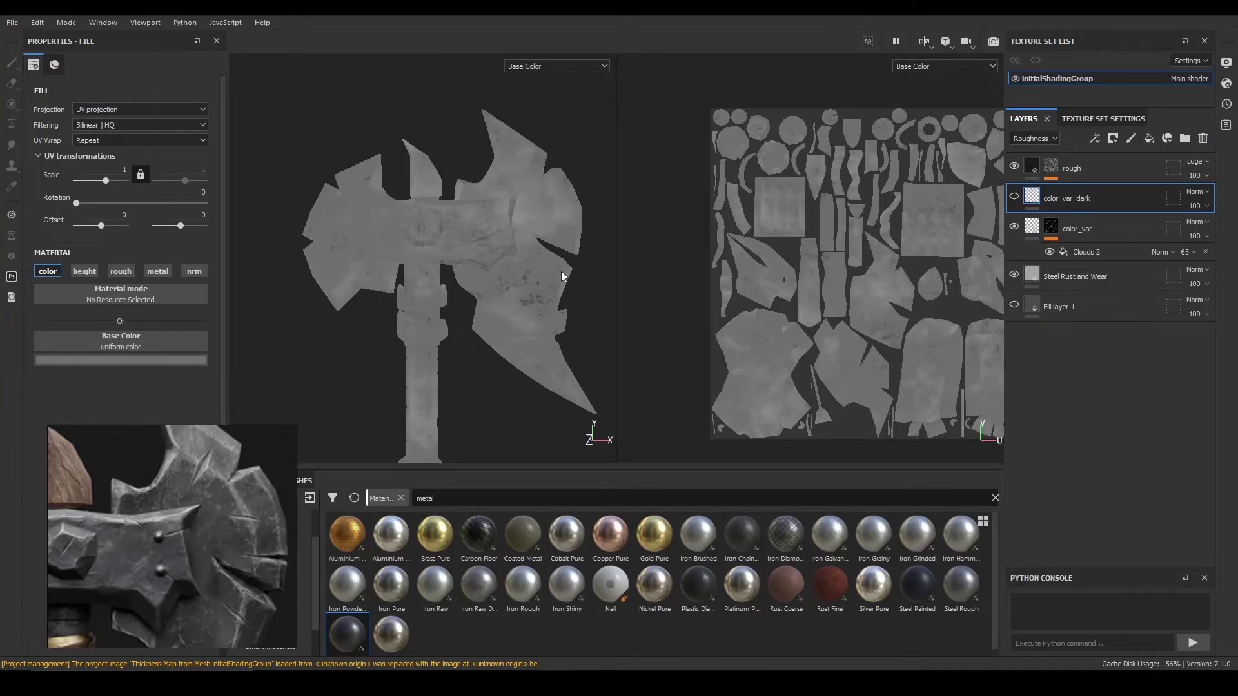
- Change the color_var_dark base color to a dark desaturated brown and make the layer visible
click(134, 361)
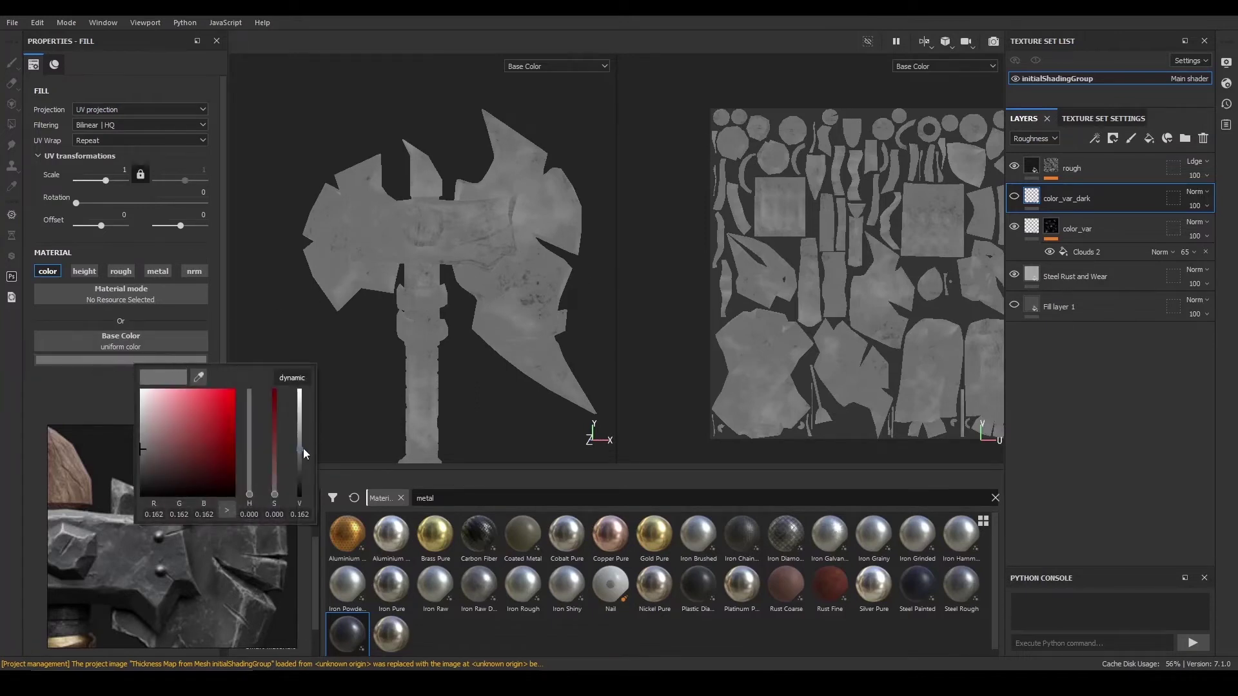
drag(297, 450, 249, 489)
click(294, 381)
drag(145, 464, 157, 469)
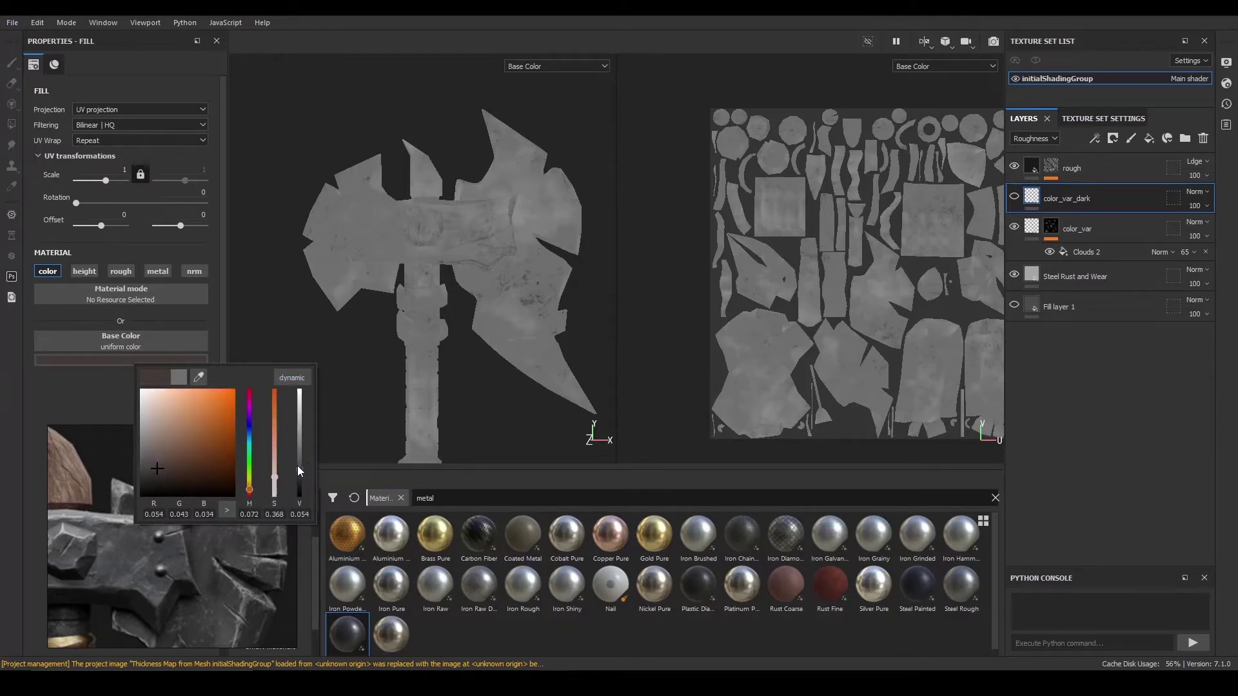
click(1015, 197)
click(150, 361)
click(164, 470)
drag(315, 470, 316, 471)
scroll(482, 299, down, 3)
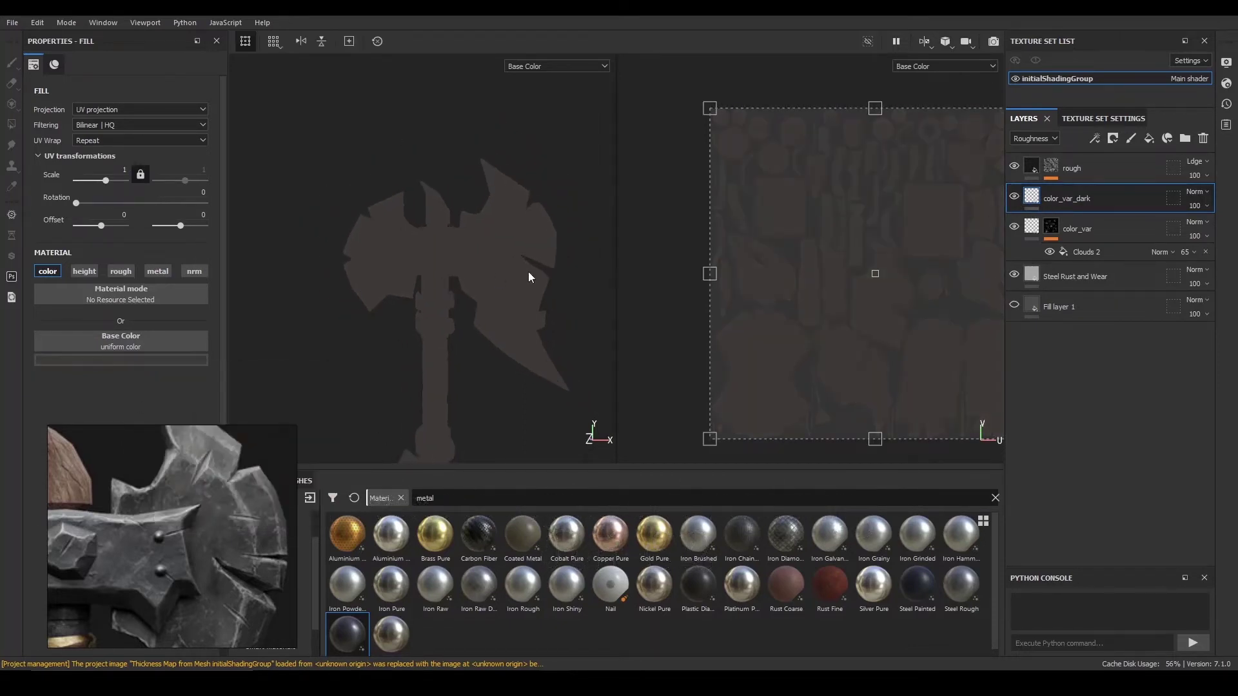
- Give the color_var_dark layer a black mask and add a fill effect to the mask
click(1112, 138)
click(1142, 172)
click(1094, 138)
click(1124, 187)
- Assign Clouds 3 to the color_var_dark mask fill and switch it to Tri-planar projection
click(148, 276)
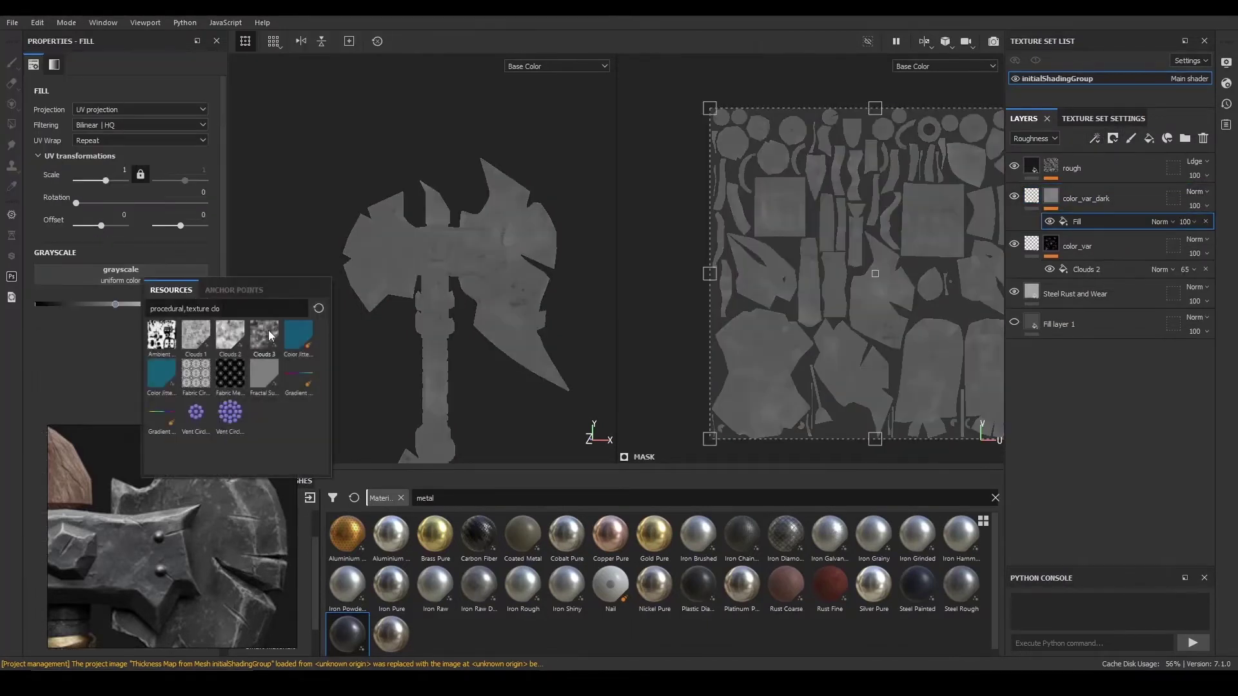
click(264, 336)
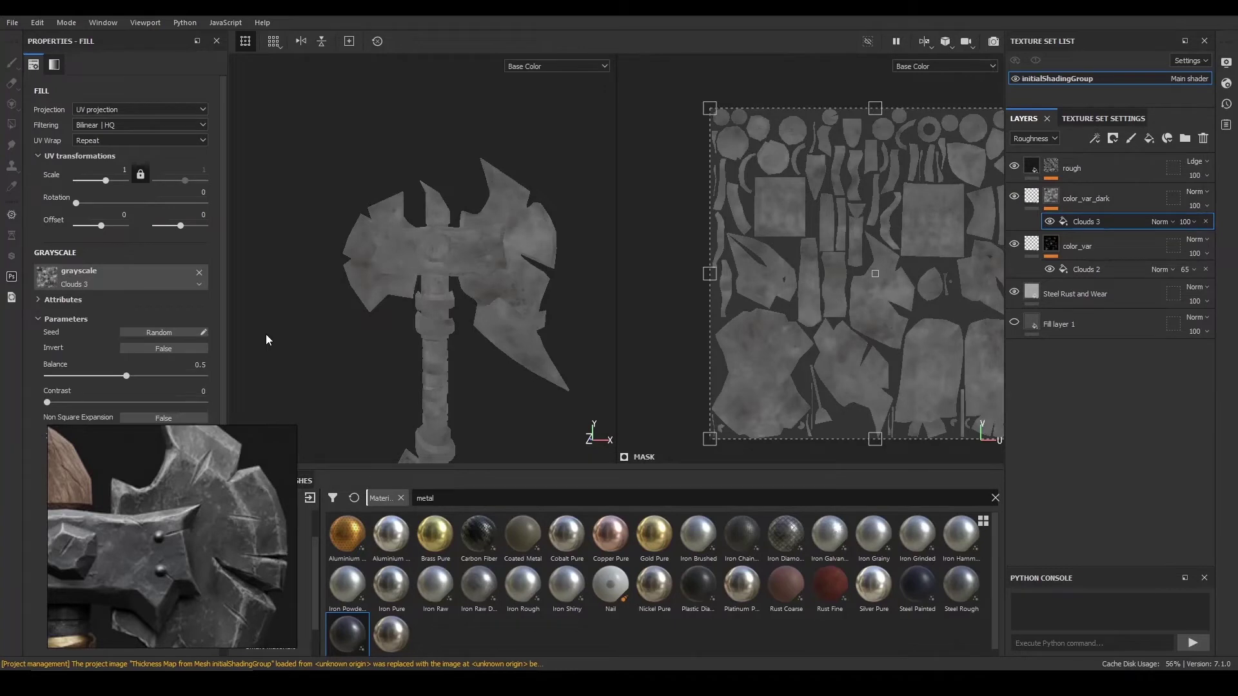
click(141, 107)
click(139, 130)
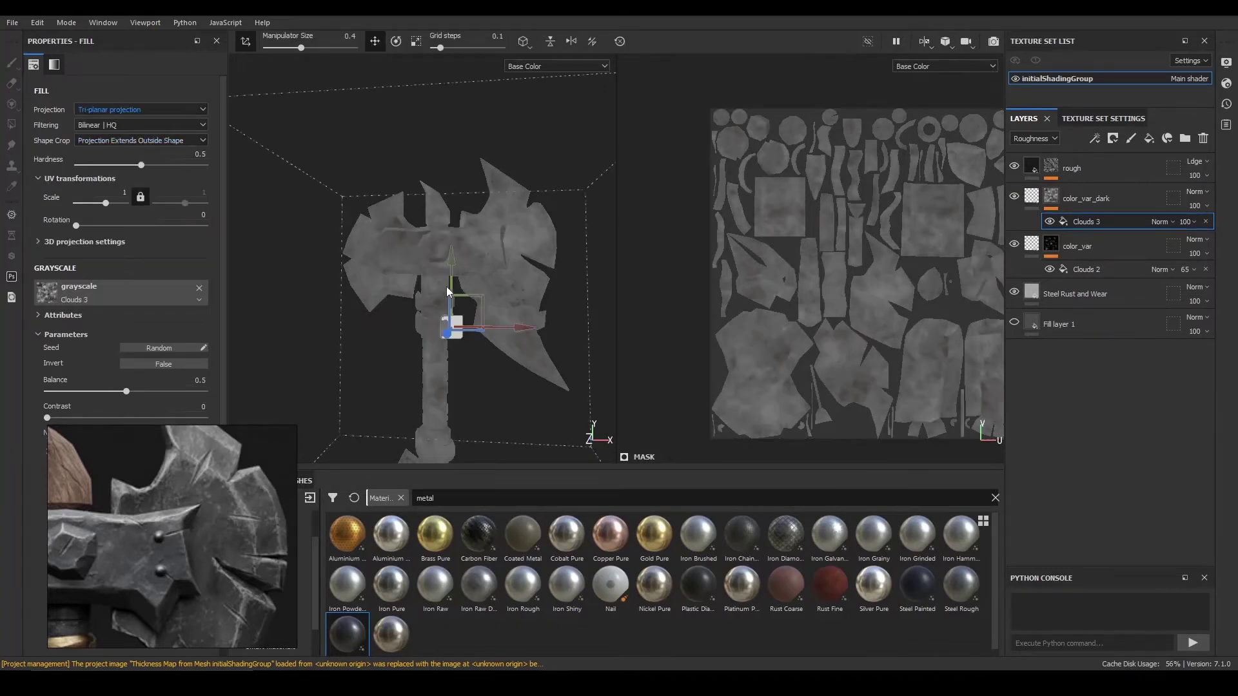
- Set the Clouds 3 mask fill to a scale of 1.49, balance 0.57 and contrast 0.11
drag(106, 203, 106, 202)
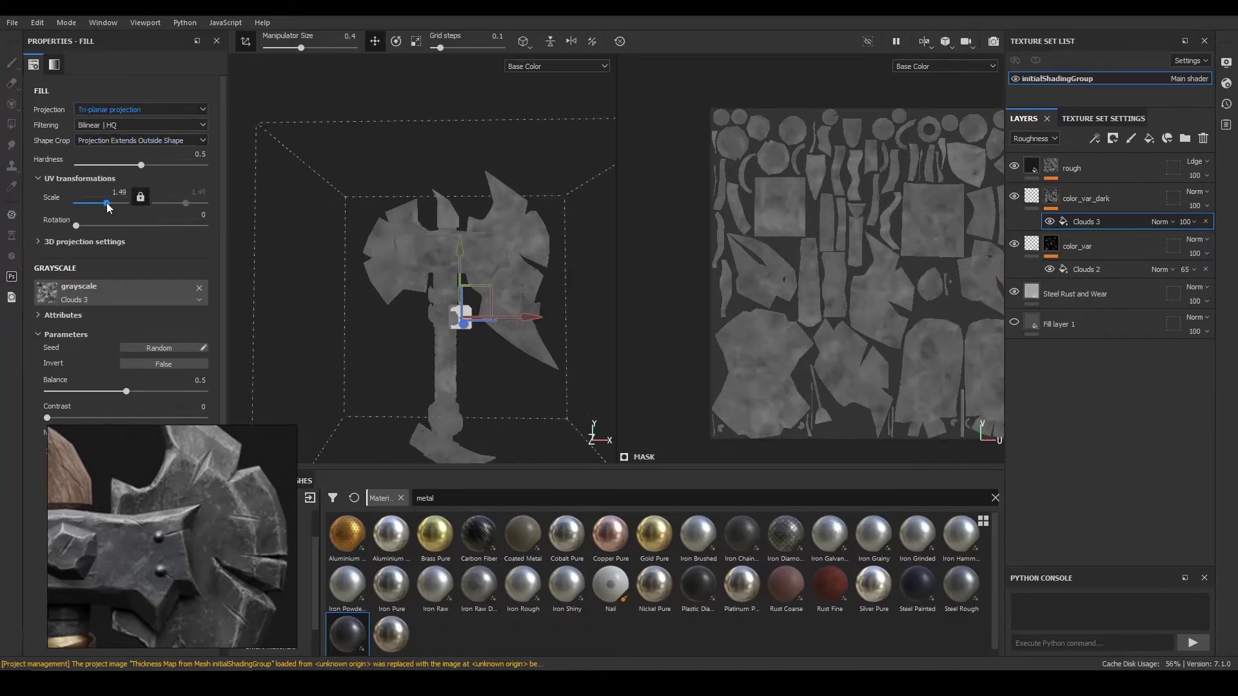
scroll(94, 326, down, 3)
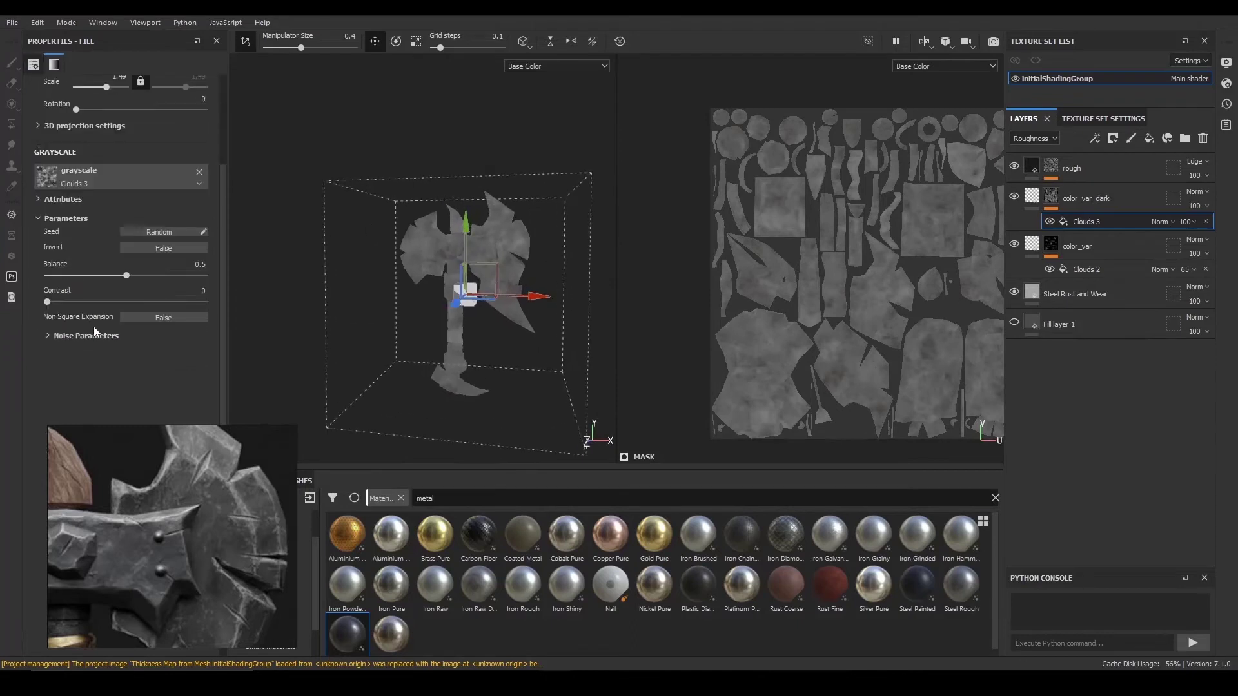
drag(127, 276, 143, 276)
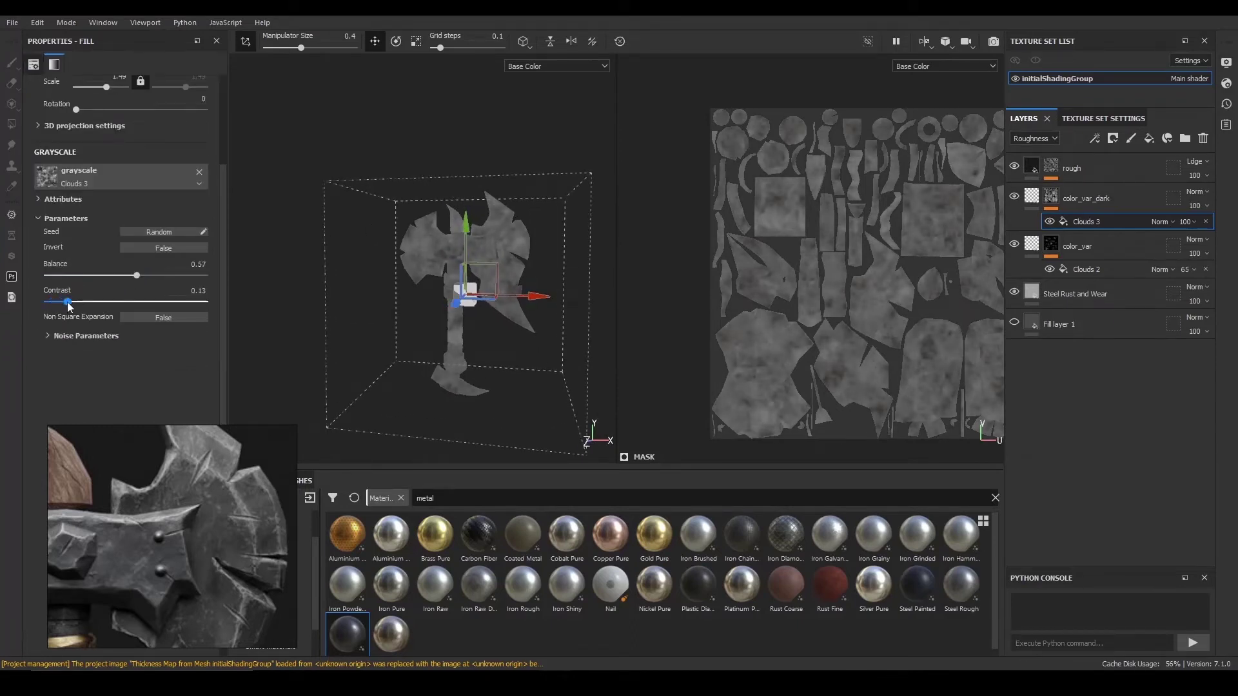
drag(65, 301, 63, 301)
- Try Multiply blending and opacity changes on color_var_dark in material view, and restore Normal at 100 opacity
click(1197, 192)
click(1161, 254)
key(m)
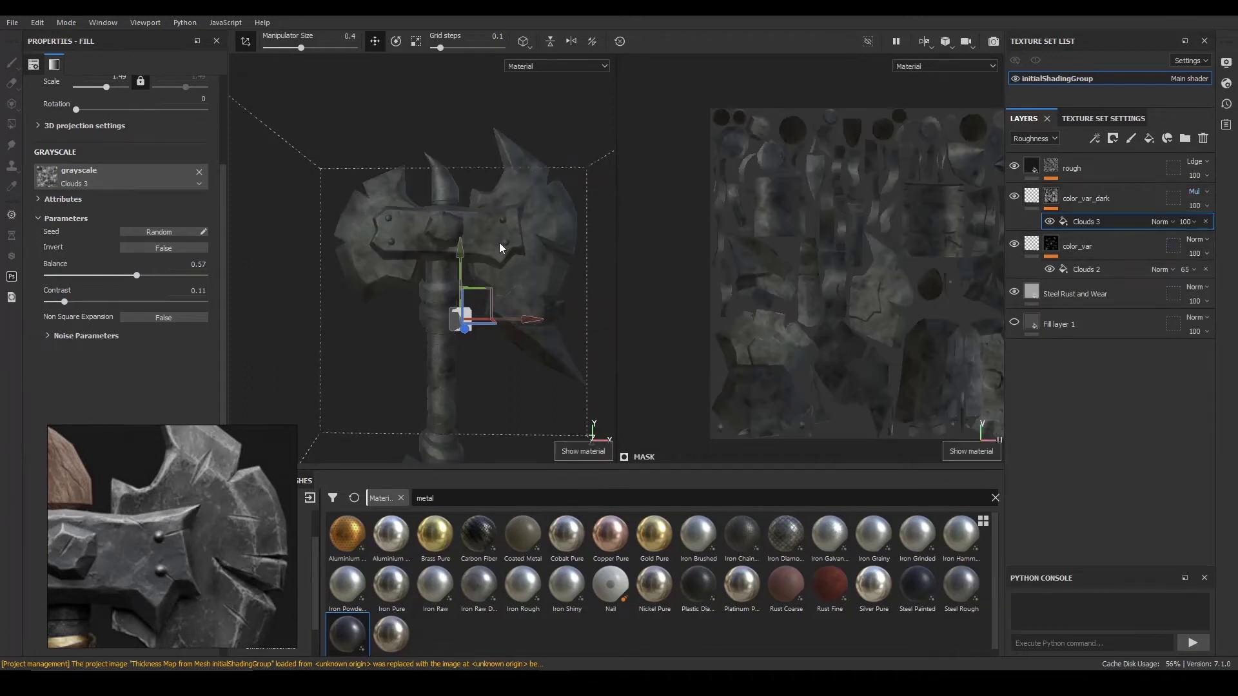
alt+drag(443, 207, 444, 260)
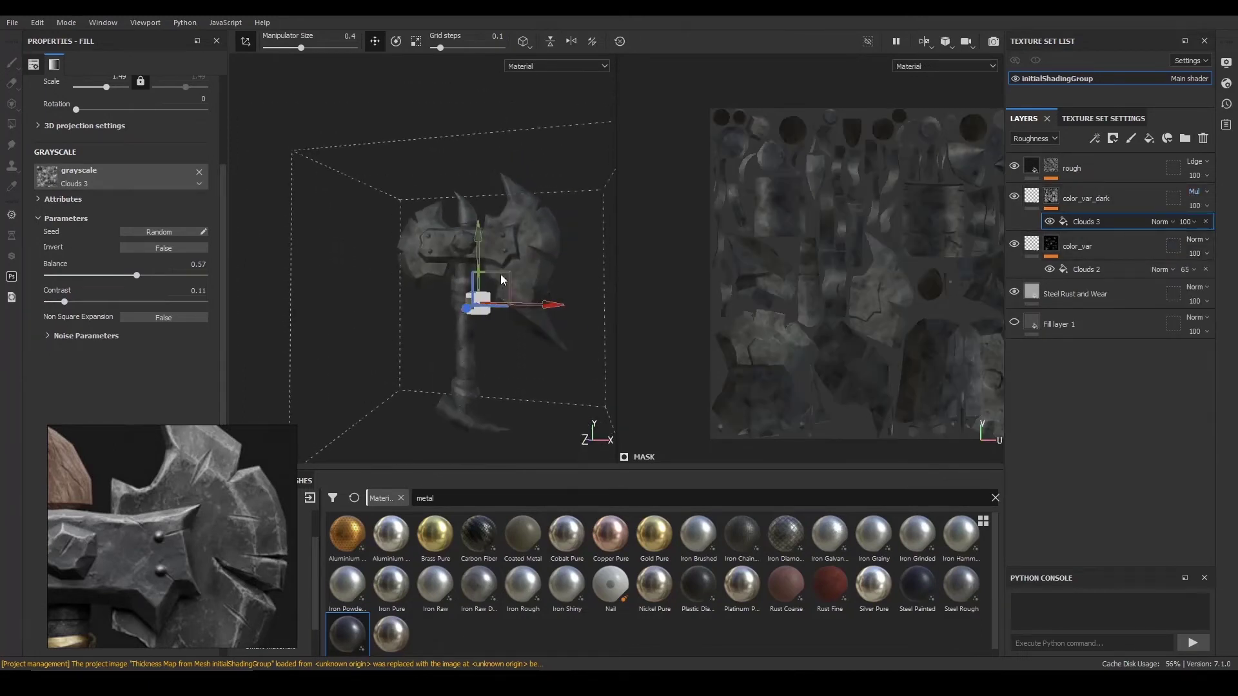
drag(1195, 205, 1236, 229)
click(1205, 192)
click(1162, 202)
alt+drag(479, 251, 506, 232)
click(1084, 199)
click(1204, 206)
mouse_move(1200, 230)
mouse_down()
mouse_move(1183, 242)
mouse_move(1235, 229)
mouse_up()
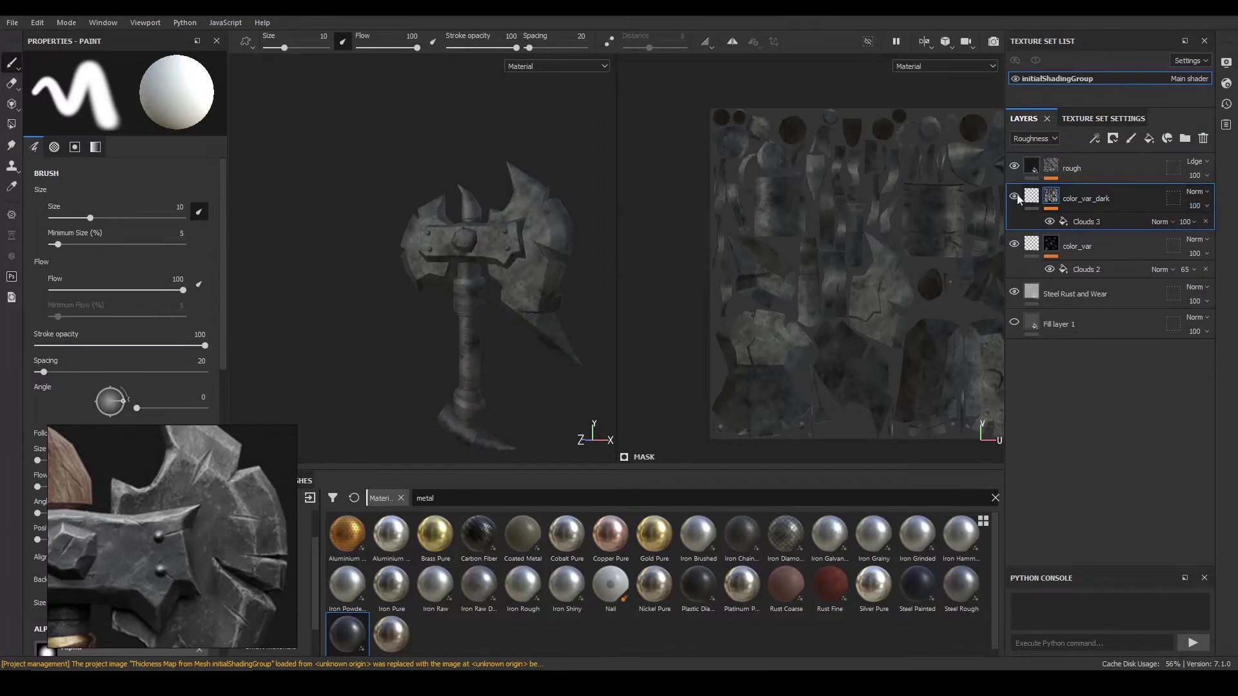
- Switch the layer stack's blending channel to Base Color and set the color_var_dark layer to Multiply
click(1033, 138)
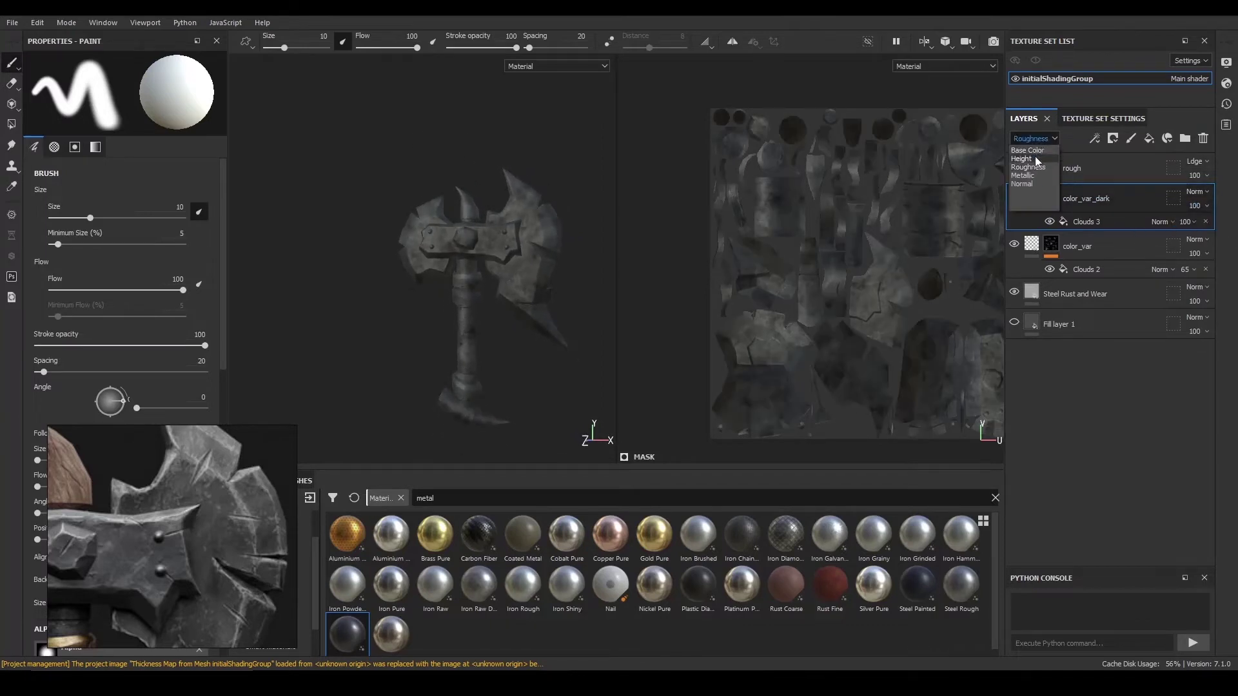
click(1029, 151)
click(1199, 191)
click(1190, 230)
- Cycle through further base color blend modes for color_var_dark and choose Subtract
click(1200, 192)
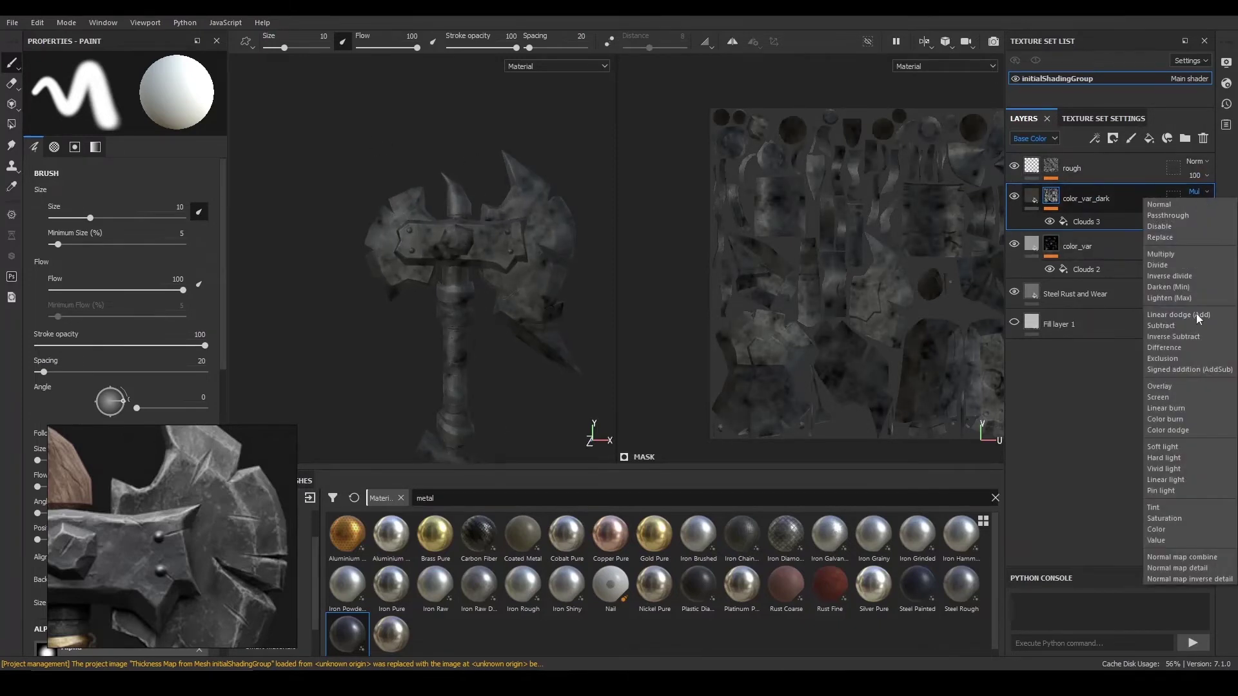
click(1186, 319)
click(1196, 193)
click(1196, 194)
scroll(1195, 194, down, 2)
scroll(1196, 194, up, 1)
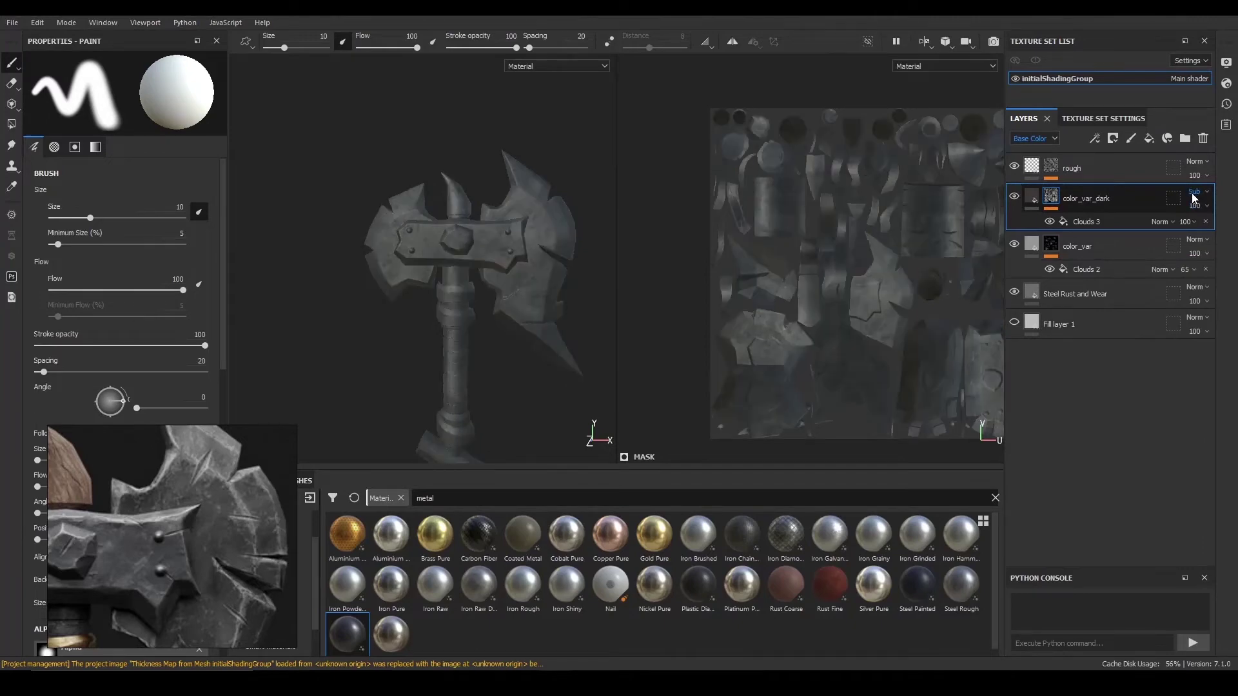
- Try more base color blend modes on color_var_dark, return it to Normal, and lower its opacity to 48
scroll(1195, 199, down, 1)
scroll(1197, 198, down, 1)
scroll(1196, 195, up, 15)
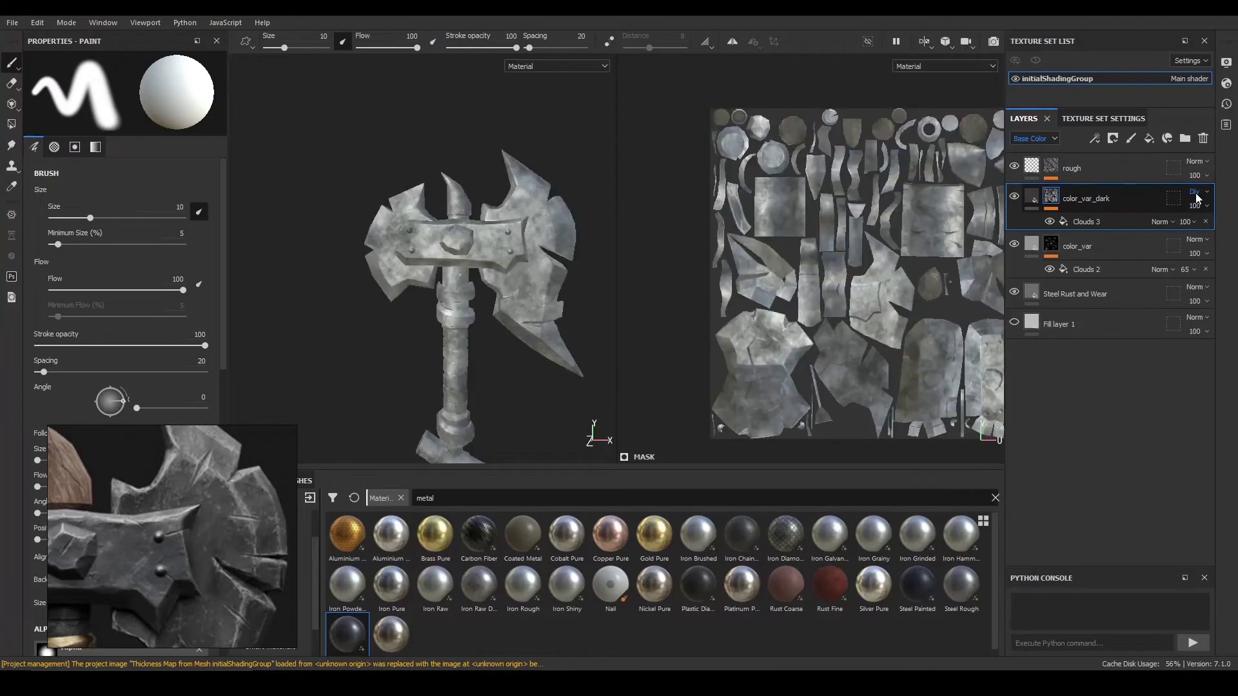
click(1195, 206)
mouse_move(1228, 229)
mouse_down()
mouse_move(1182, 234)
mouse_move(1208, 223)
mouse_up()
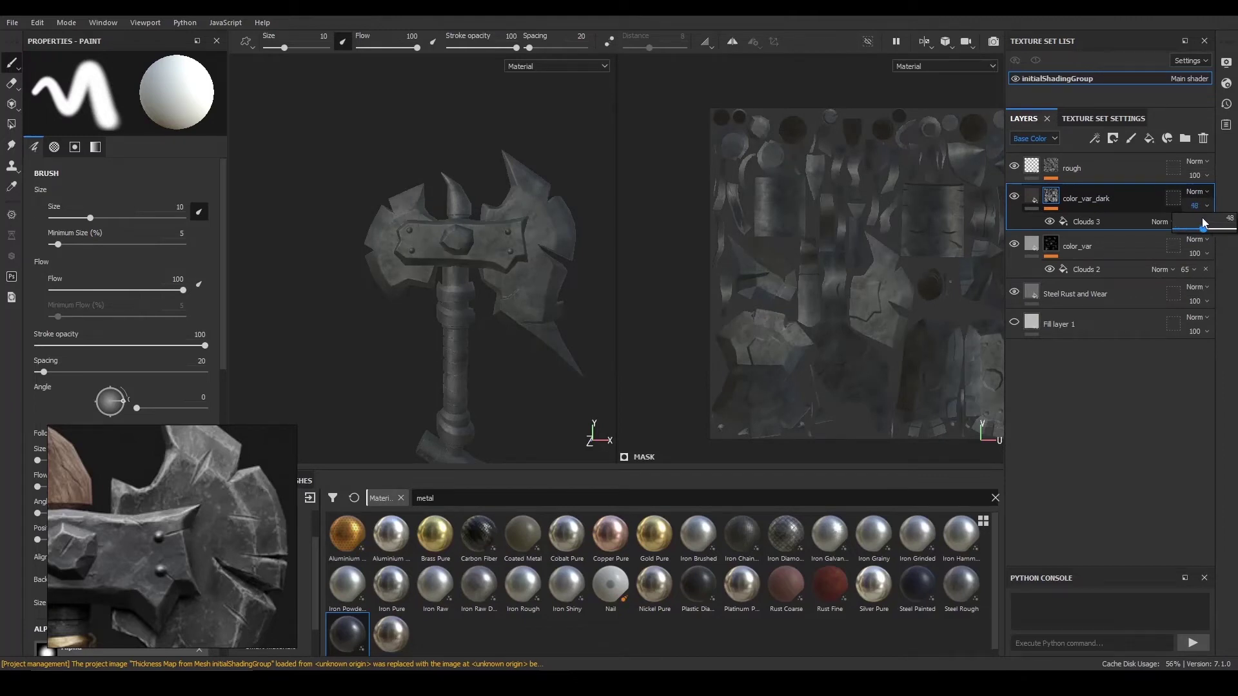
alt+right_drag(494, 263, 473, 293)
alt+drag(472, 293, 467, 301)
- Group the layers from rough down to Steel Rust and Wear into a folder named Blade
click(1096, 169)
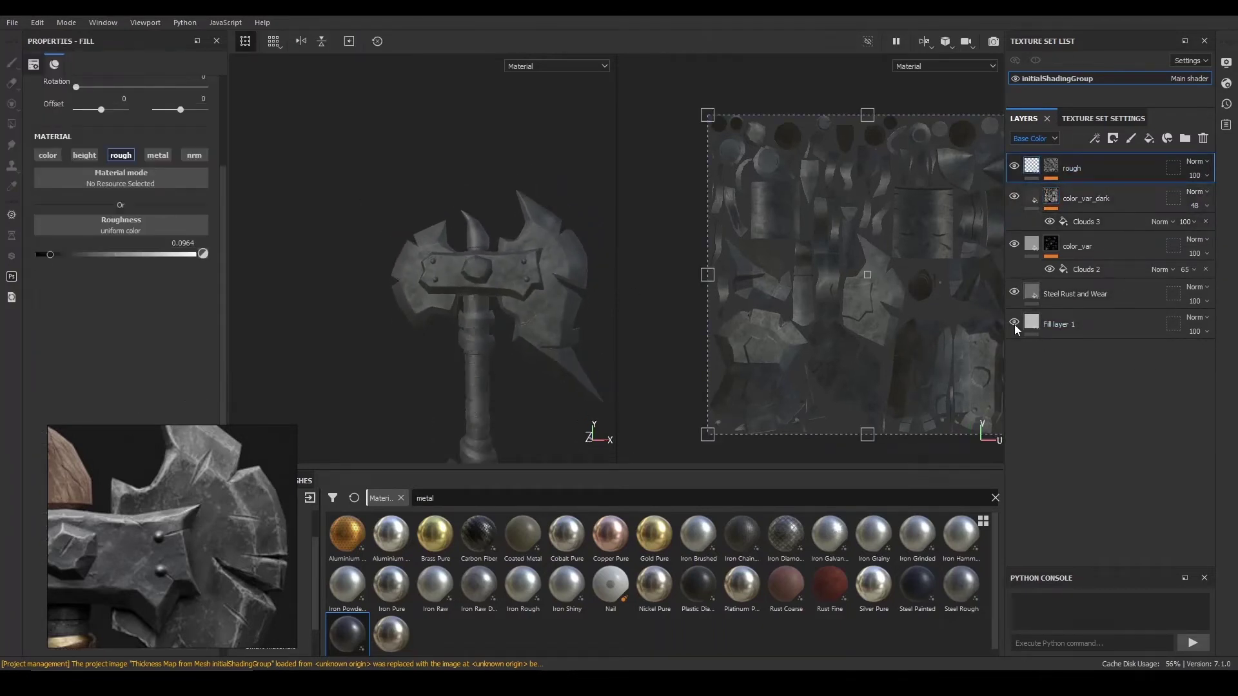
shift+click(1096, 294)
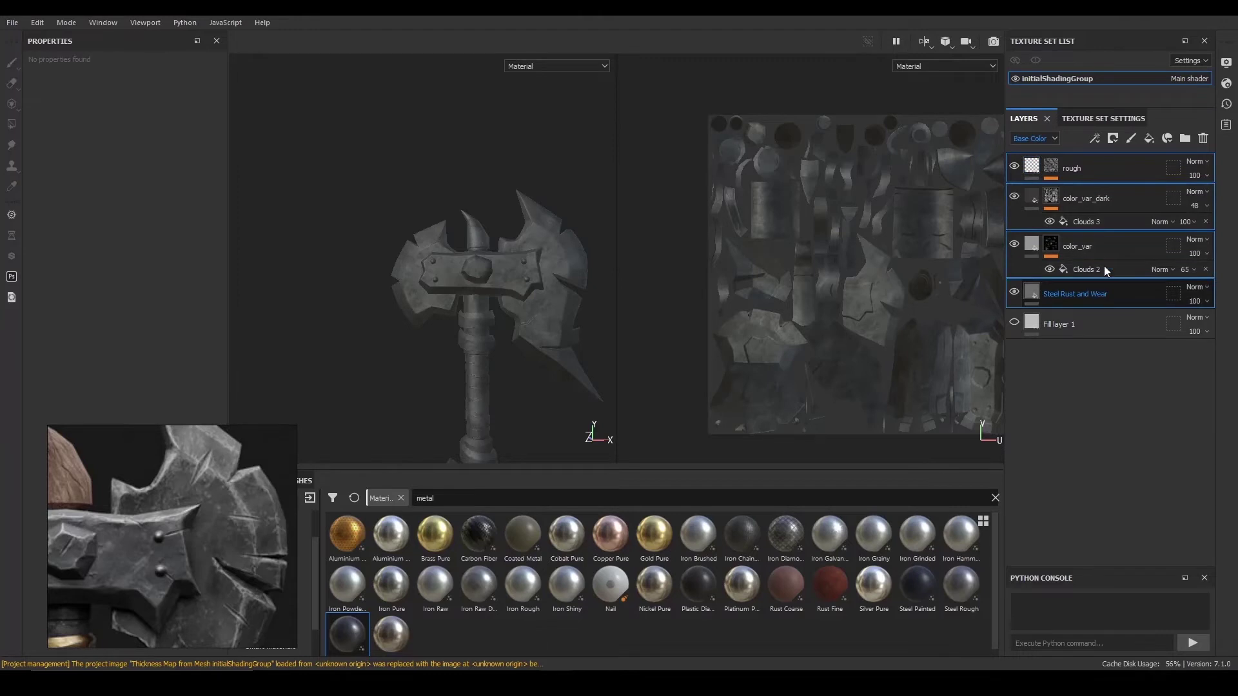
key(ctrl+g)
click(1029, 167)
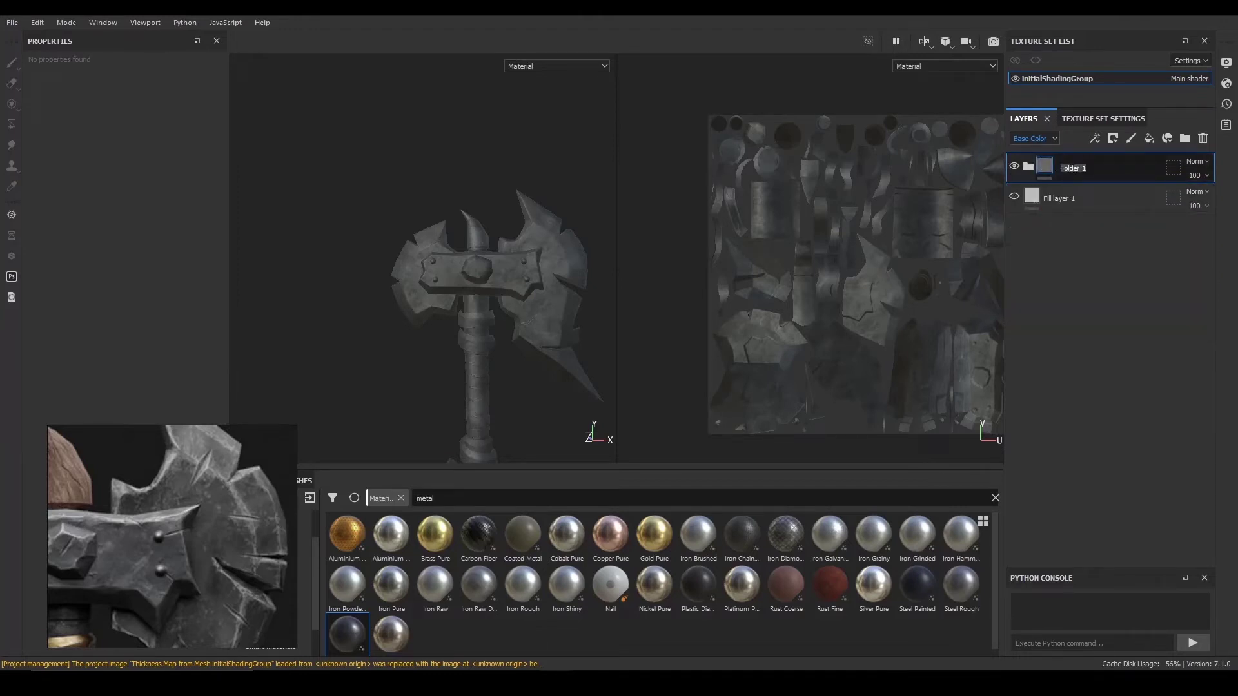
text(Blade)
key(Return)
- Save the project
scroll(578, 213, down, 2)
click(12, 24)
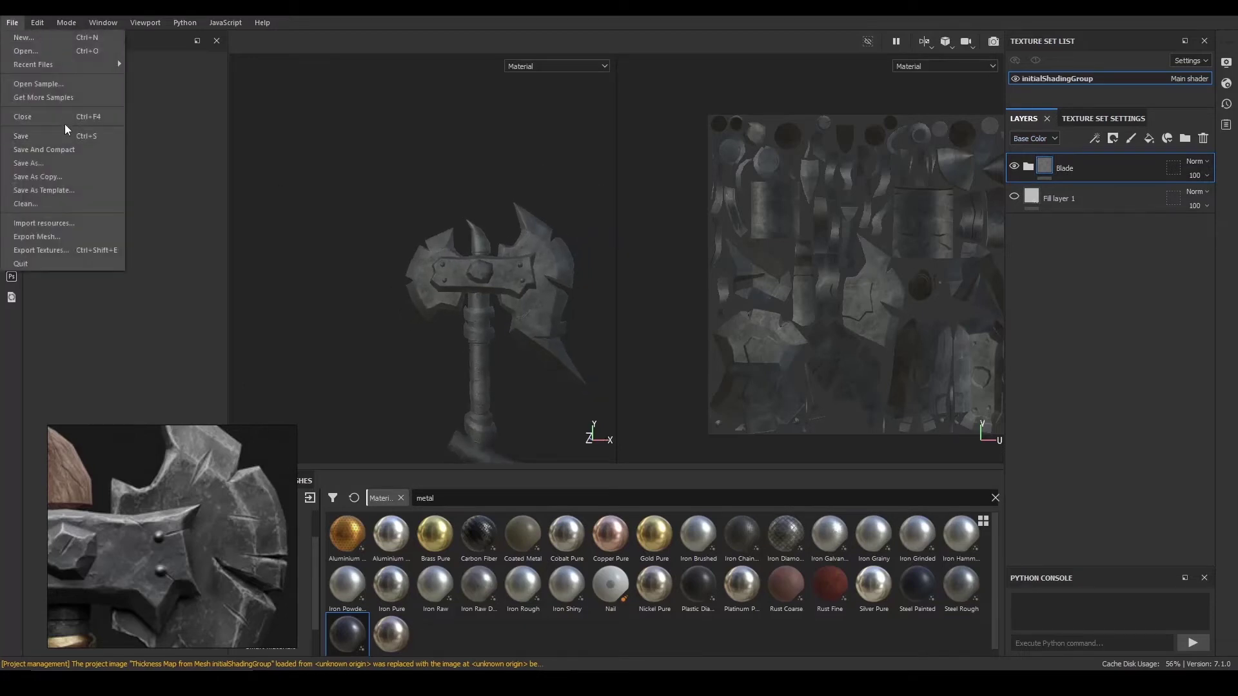
click(65, 136)
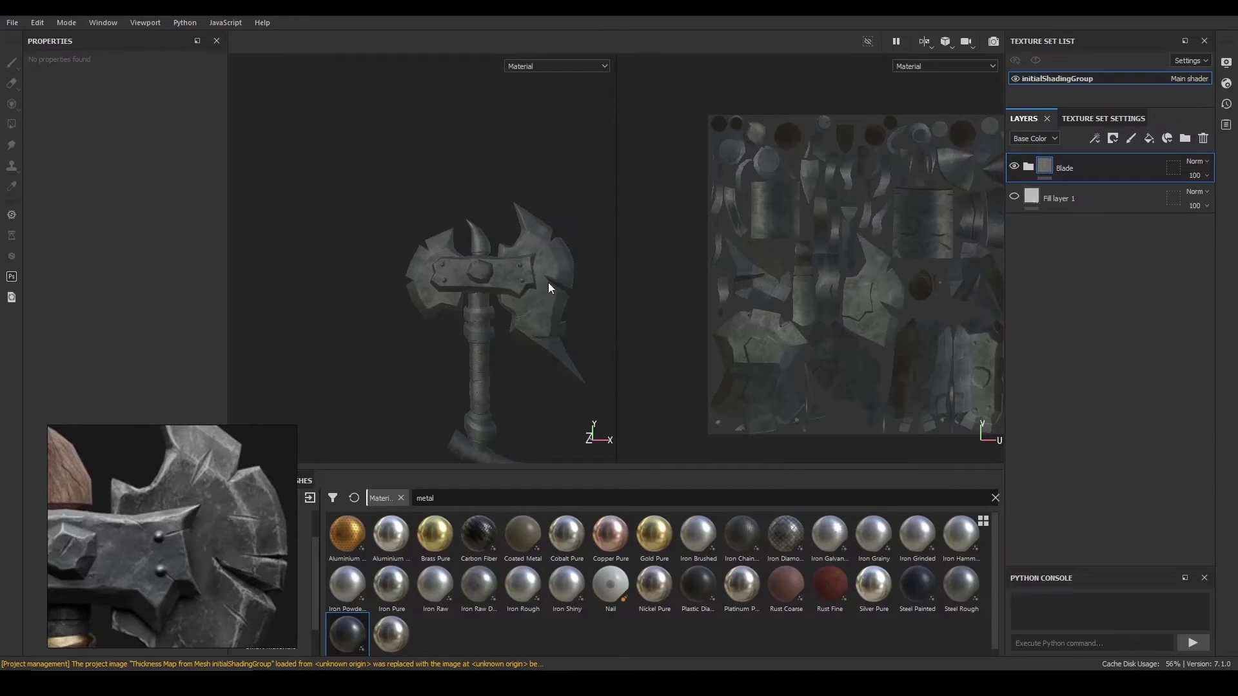
- Examine the axe head's surface from several angles against the reference image
scroll(548, 283, down, 3)
alt+drag(532, 258, 500, 227)
alt+middle_drag(439, 219, 369, 224)
alt+drag(369, 223, 438, 252)
alt+right_drag(439, 251, 505, 301)
alt+drag(505, 301, 520, 293)
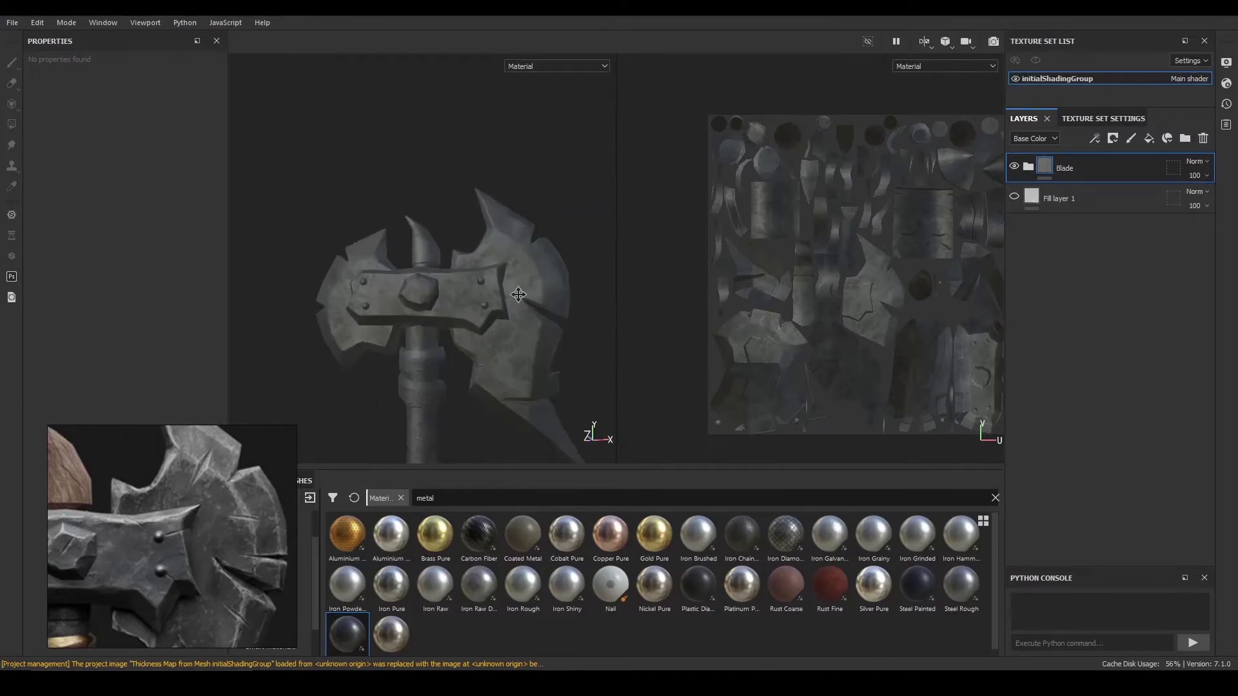
alt+middle_drag(520, 293, 555, 292)
alt+drag(555, 293, 520, 260)
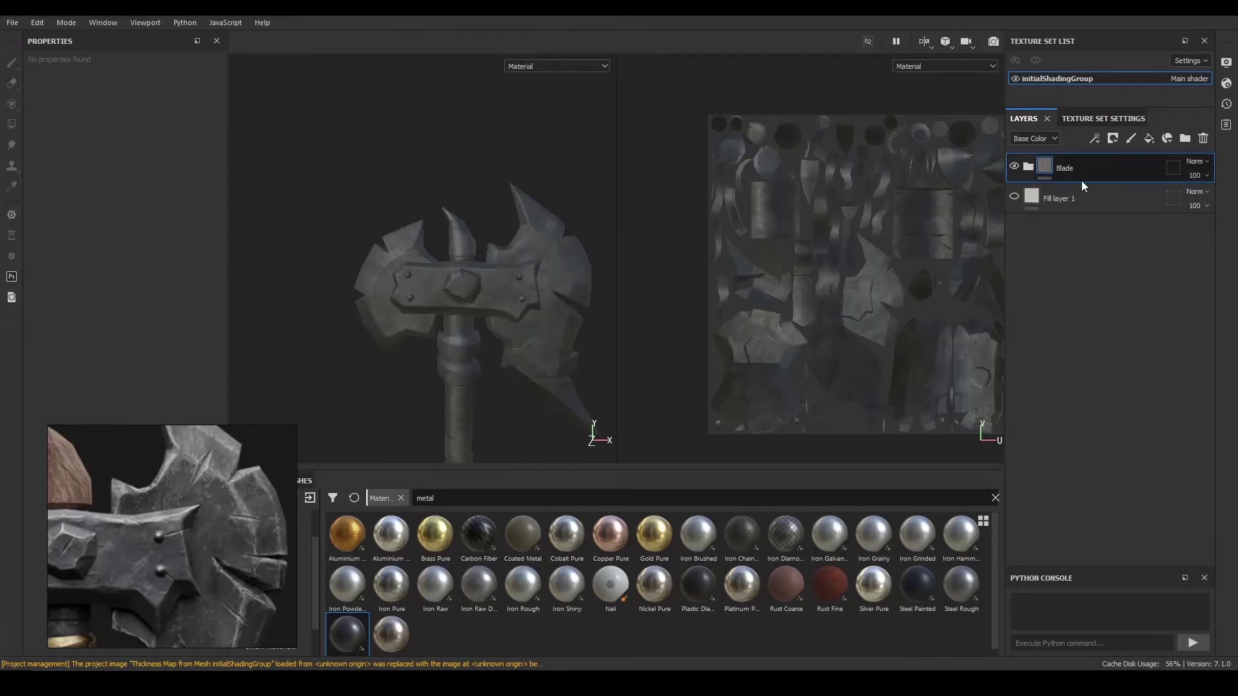
- Add a black mask with a paint effect to the Blade folder
click(1113, 138)
click(1139, 171)
click(1113, 138)
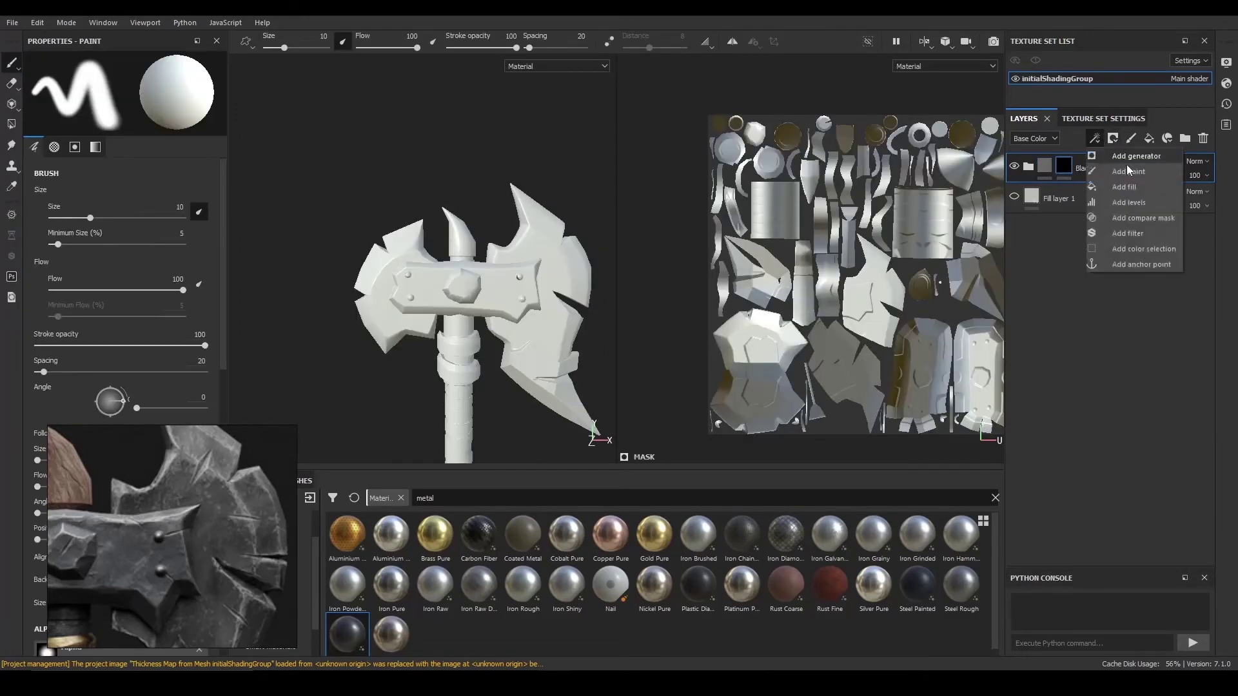
click(1129, 169)
- Use Polygon Fill in mesh mode with color 1 to reveal the large upper blade in the Blade mask
click(11, 124)
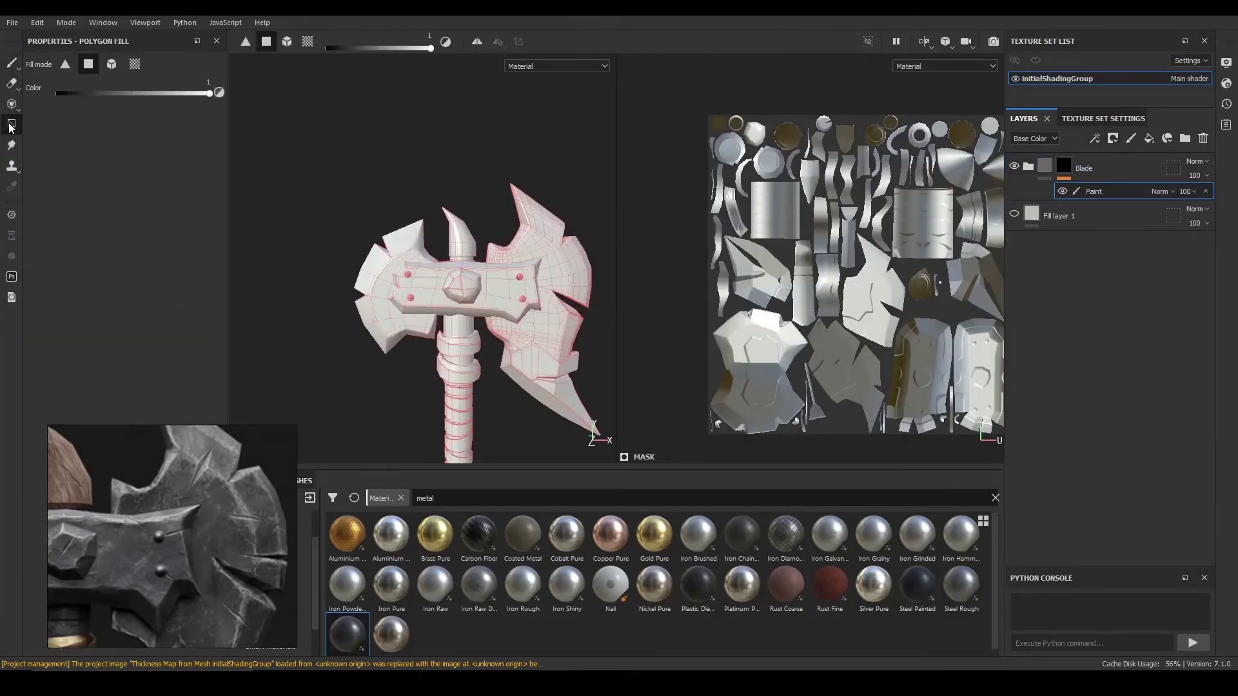
alt+middle_drag(440, 293, 415, 266)
scroll(474, 280, up, 2)
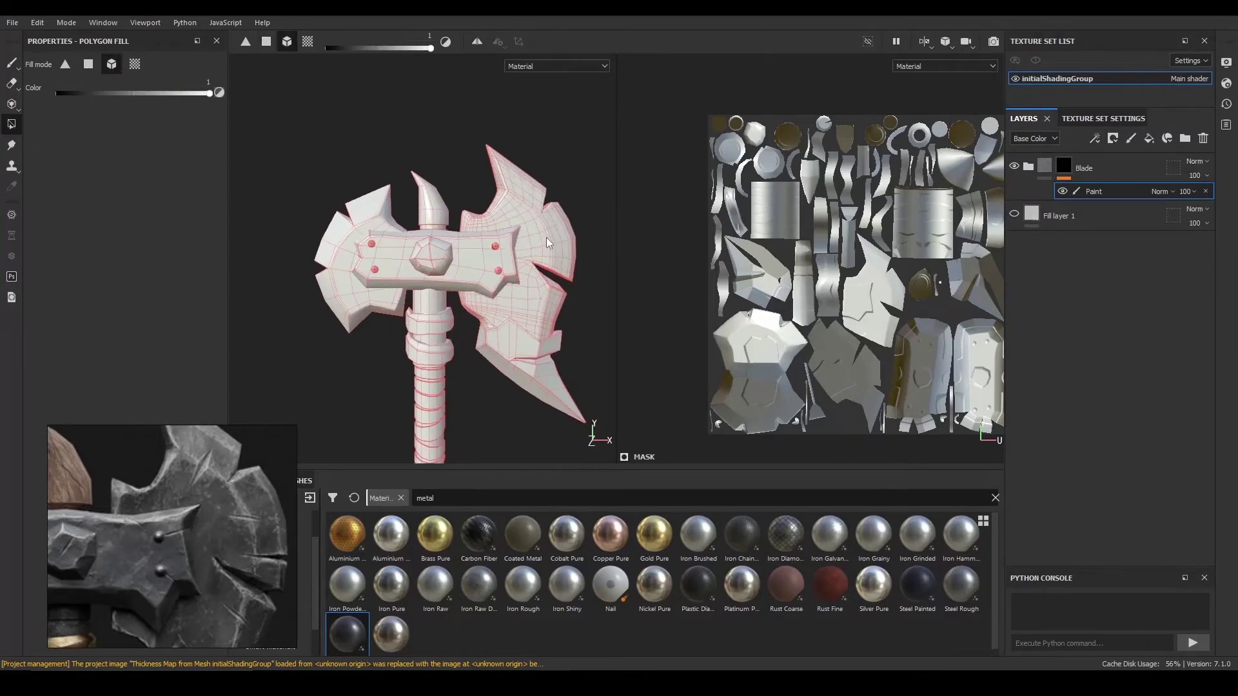
click(547, 238)
scroll(568, 265, down, 1)
alt+middle_drag(534, 271, 551, 245)
scroll(215, 547, down, 4)
right_drag(213, 551, 219, 447)
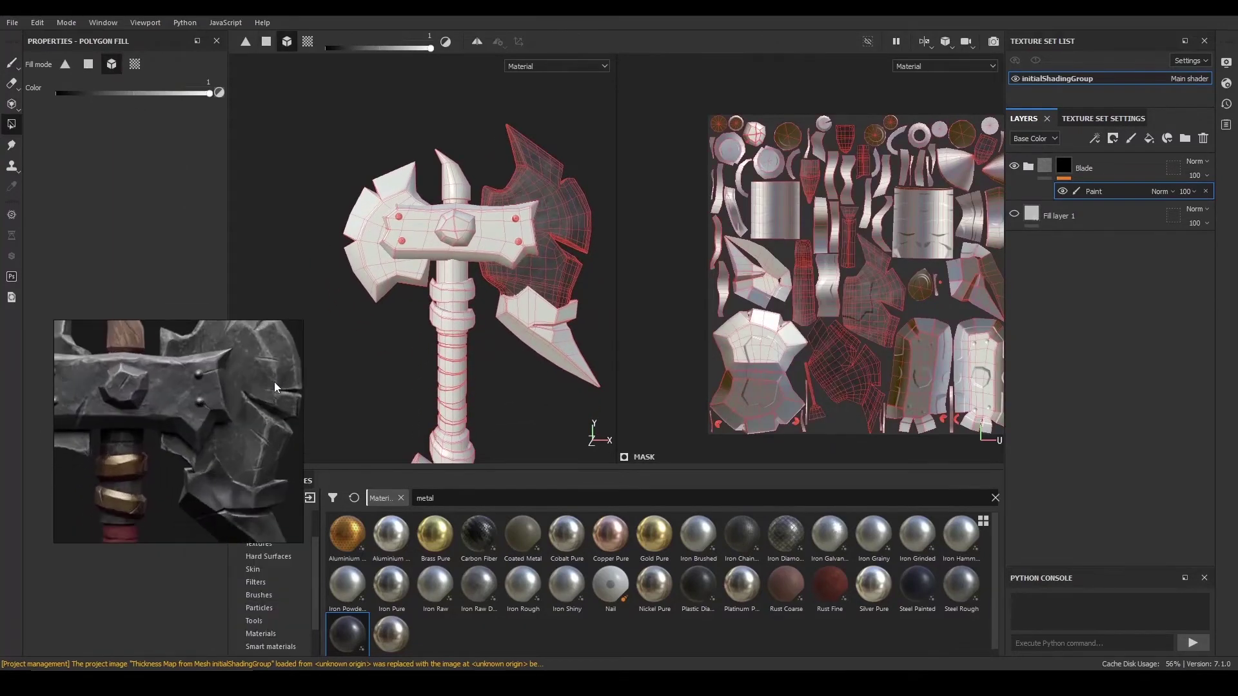
- Fill the center plate, the smaller opposite blade, the rivets and the central stud into the Blade mask
click(421, 239)
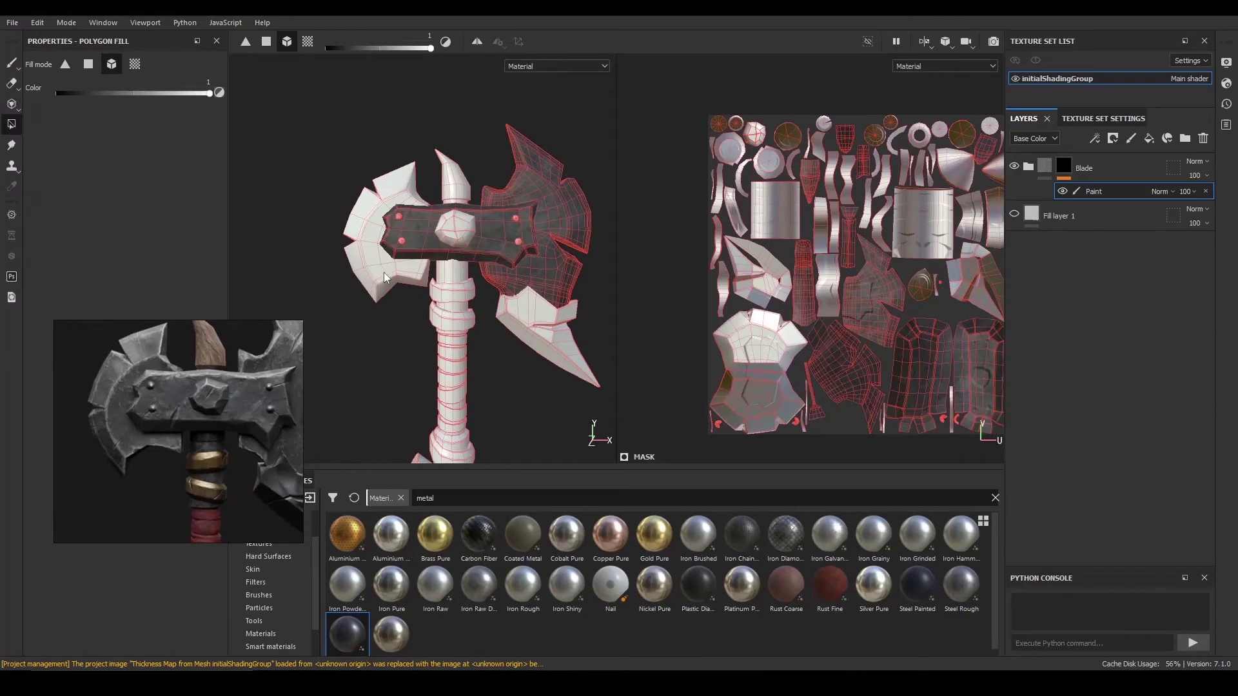
click(386, 269)
alt+right_drag(396, 279, 577, 395)
click(405, 233)
click(410, 268)
click(483, 250)
alt+right_drag(482, 249, 388, 246)
alt+middle_drag(388, 246, 367, 244)
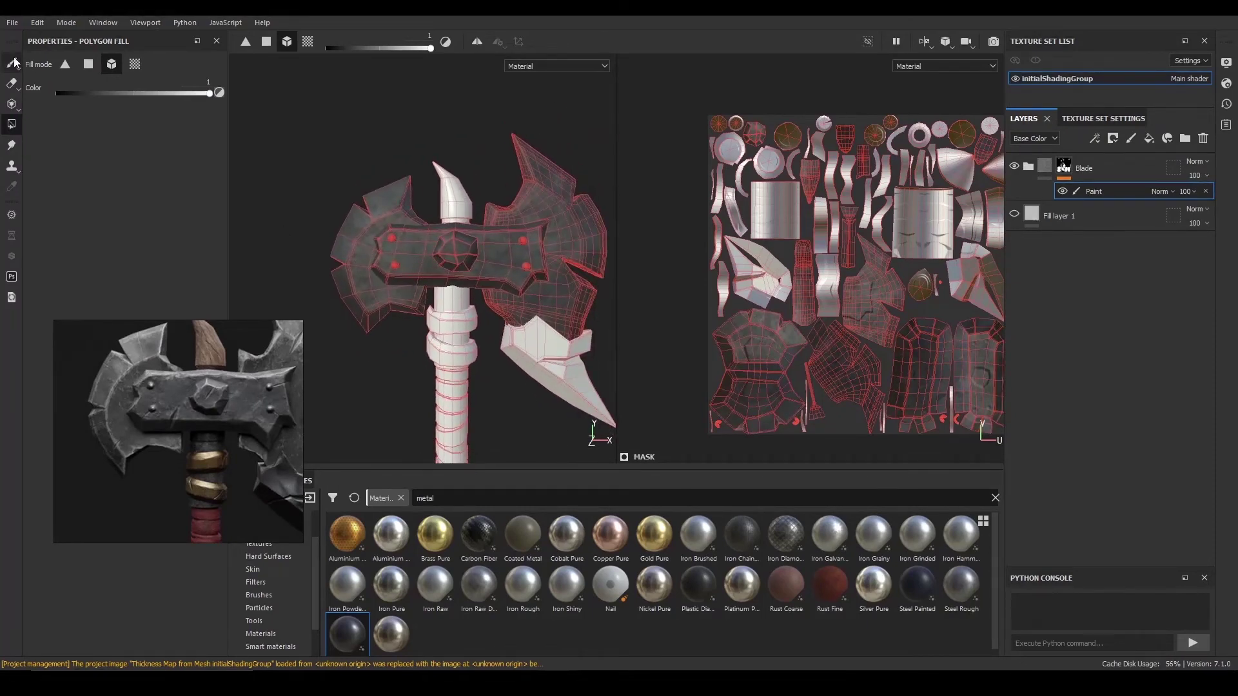
- Expand the Blade folder and compare the axe with the color_var_dark layer hidden and shown
click(11, 62)
mouse_move(490, 258)
alt+mouse_down()
mouse_move(547, 277)
mouse_move(467, 264)
mouse_move(541, 296)
alt+mouse_up()
alt+right_drag(540, 296, 652, 294)
click(1029, 166)
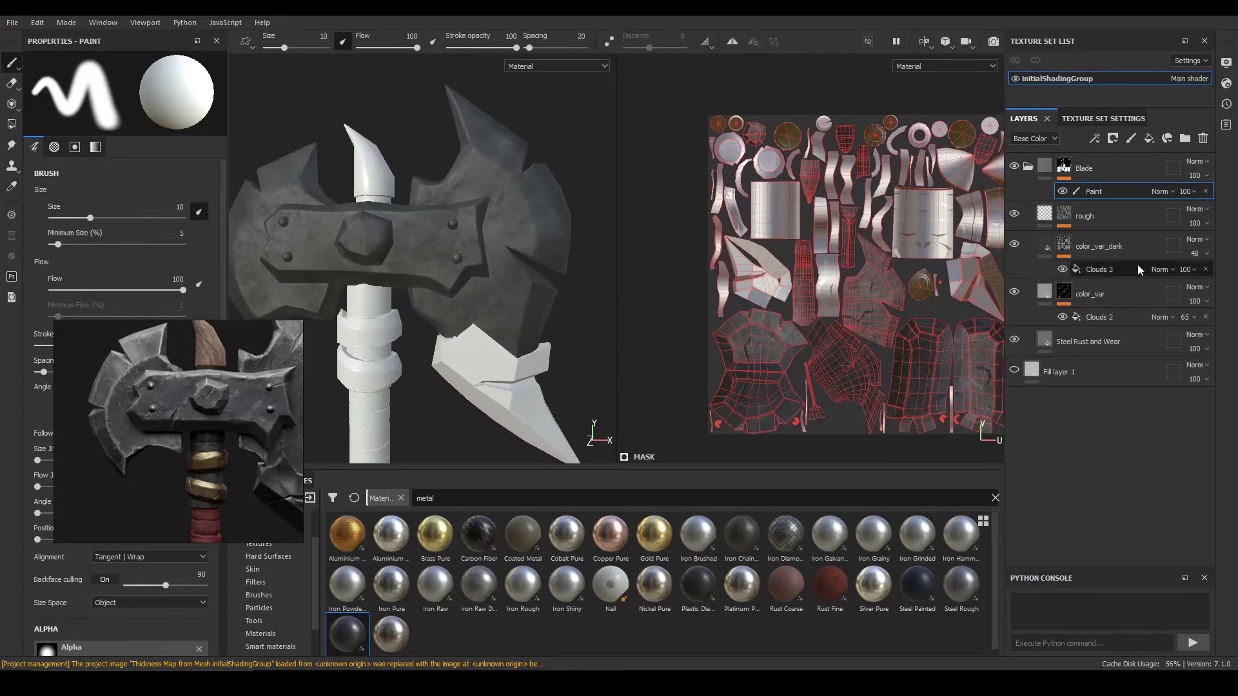
click(1063, 252)
click(1015, 245)
click(1015, 245)
click(1015, 245)
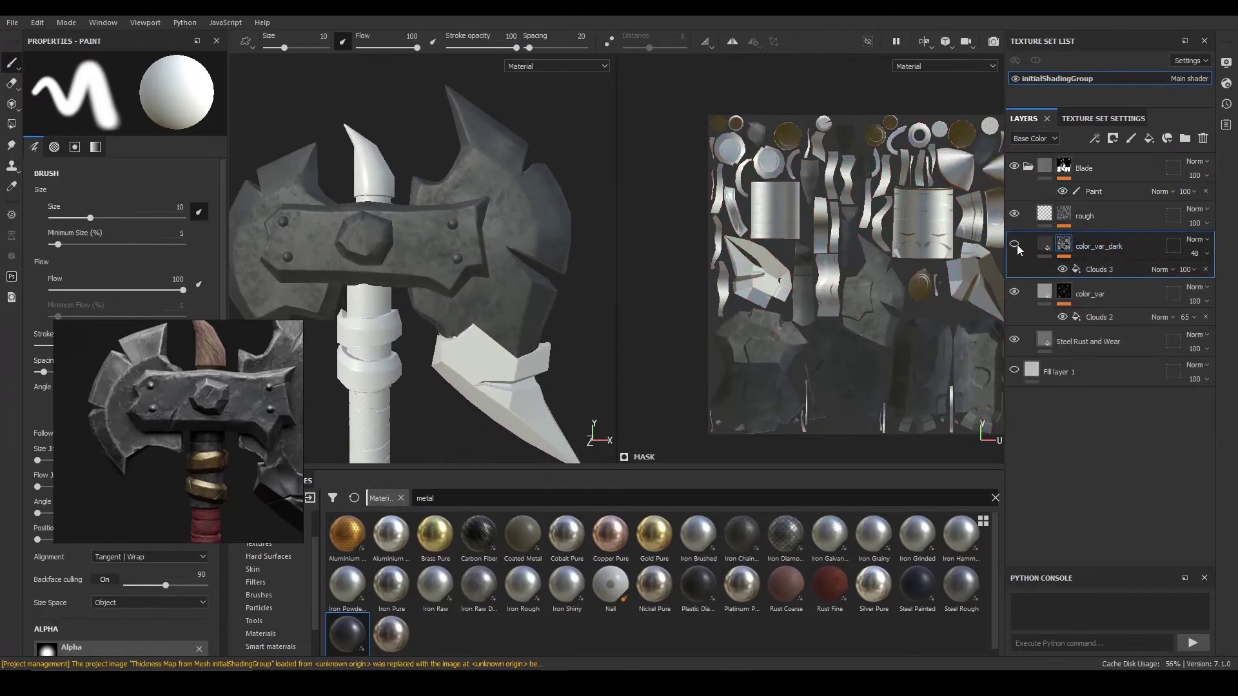
click(1017, 246)
scroll(452, 254, down, 3)
- Lighten the color_var layer's uniform base color slightly
click(1045, 292)
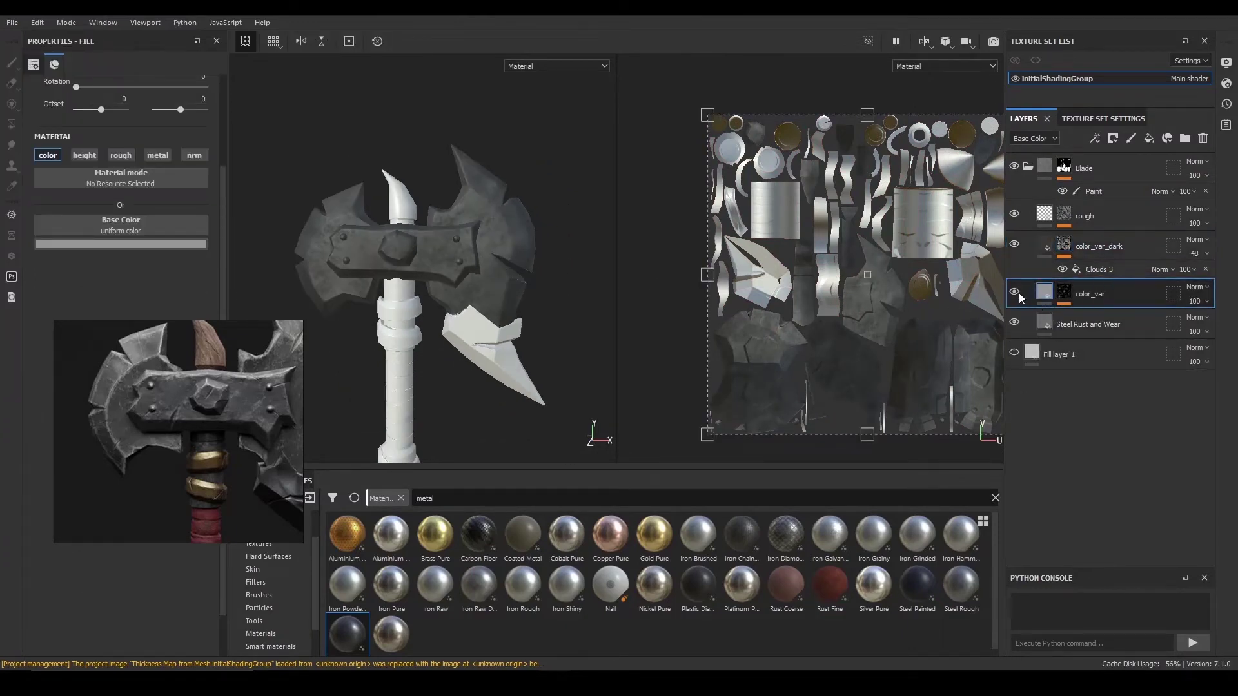
click(169, 245)
drag(320, 314, 319, 307)
mouse_move(487, 257)
alt+right_down()
mouse_move(509, 268)
mouse_move(493, 272)
alt+right_up()
- Set the Steel Rust and Wear layer's metal color to a neutral gray of value 0.515
click(1089, 324)
click(154, 276)
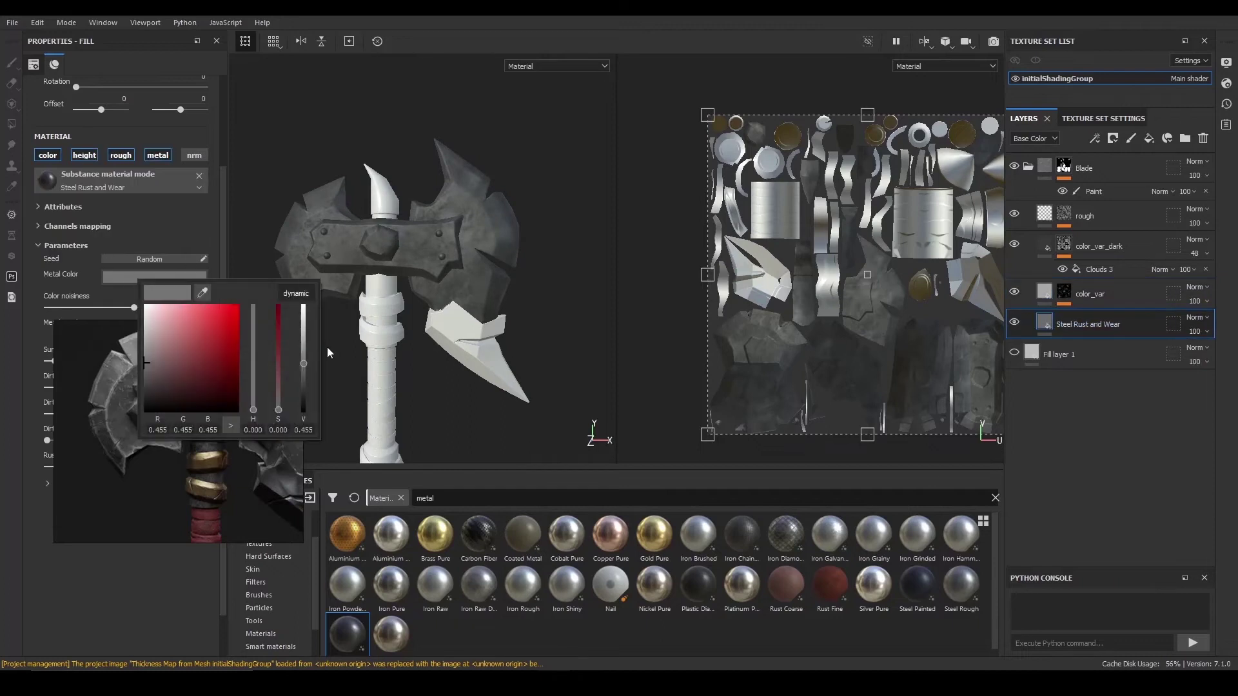
drag(303, 359, 303, 355)
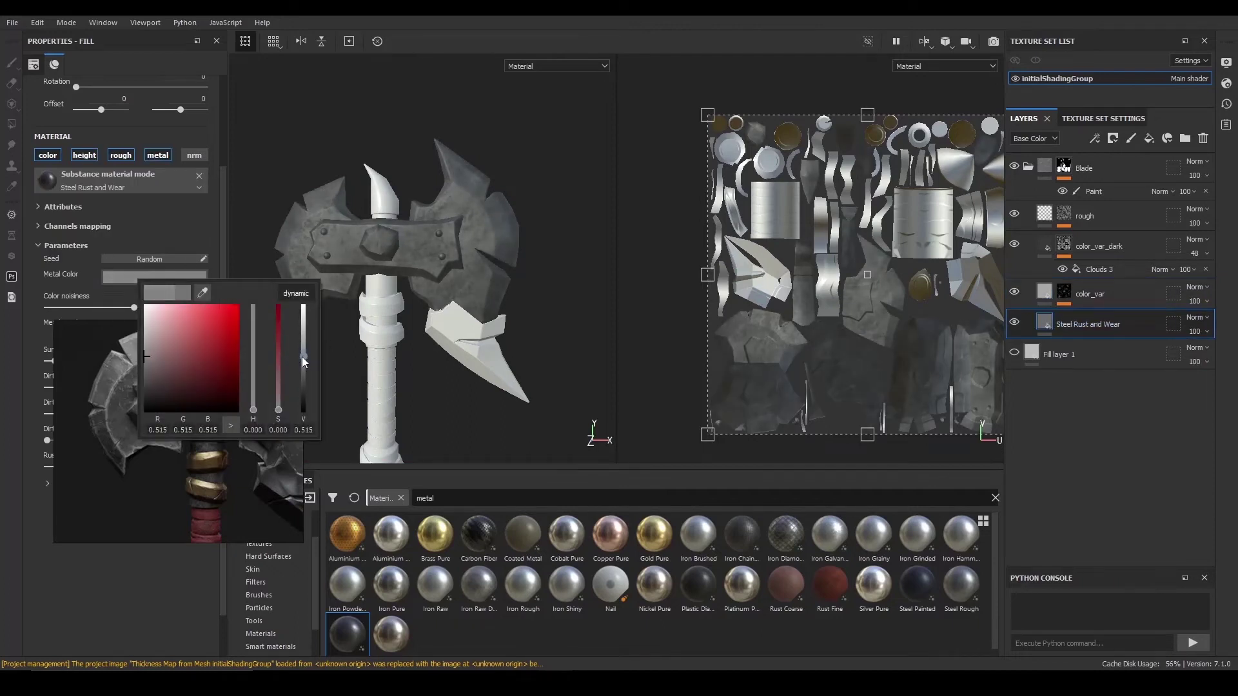
click(513, 334)
alt+drag(513, 334, 483, 322)
mouse_move(510, 323)
alt+right_down()
mouse_move(546, 316)
mouse_move(520, 323)
mouse_move(588, 329)
mouse_move(516, 319)
alt+right_up()
alt+drag(516, 319, 464, 284)
alt+right_drag(464, 284, 483, 250)
- Compare the axe's shine with the rough layer hidden and shown
click(1117, 216)
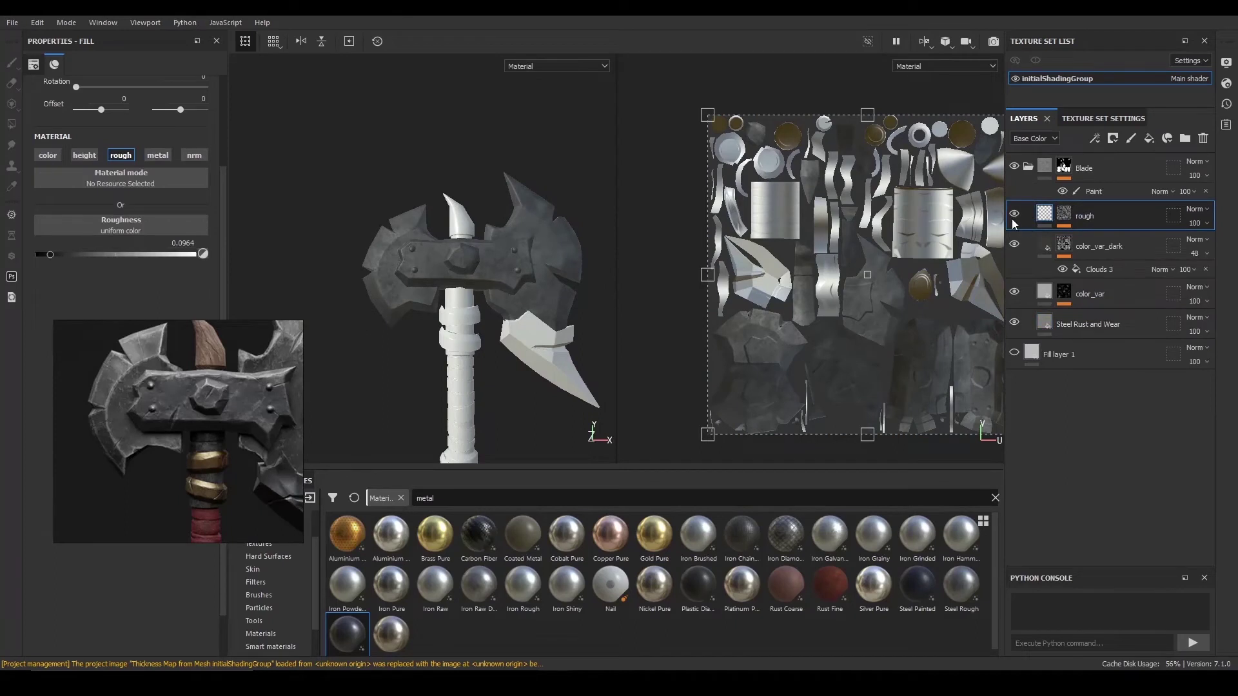
click(1015, 216)
click(1015, 216)
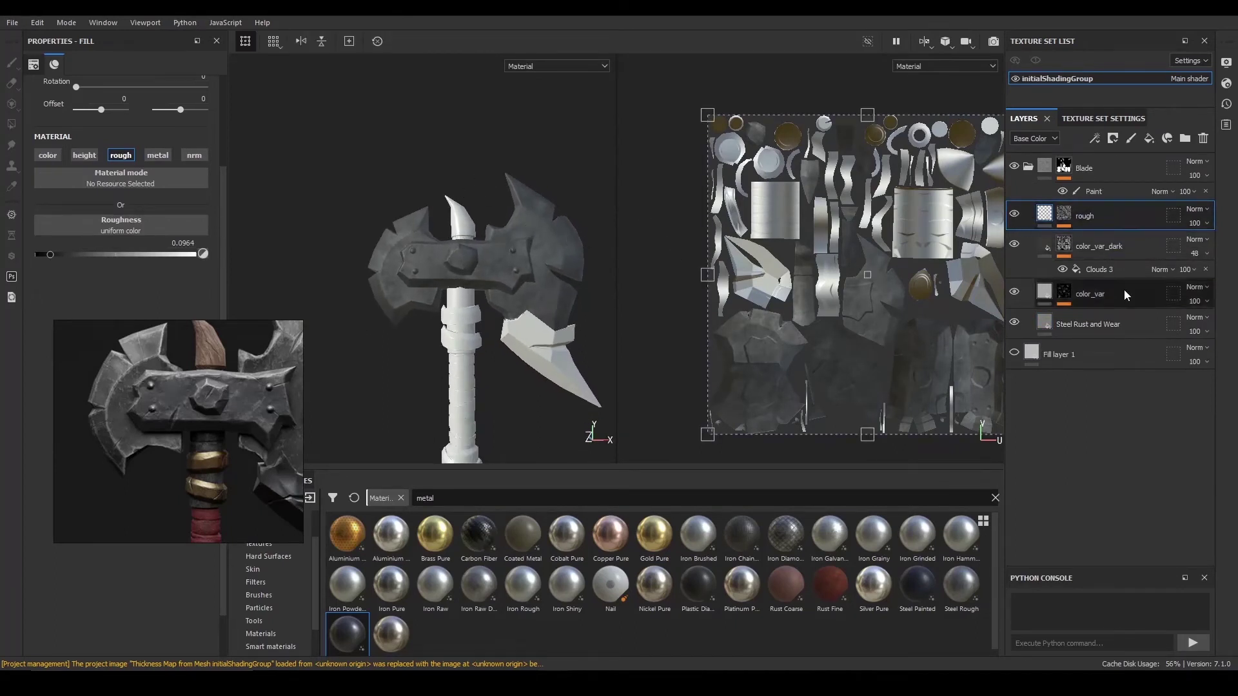
- Add a fill layer named Whitening_edges above color_var_dark and keep only its color channel active
click(1124, 251)
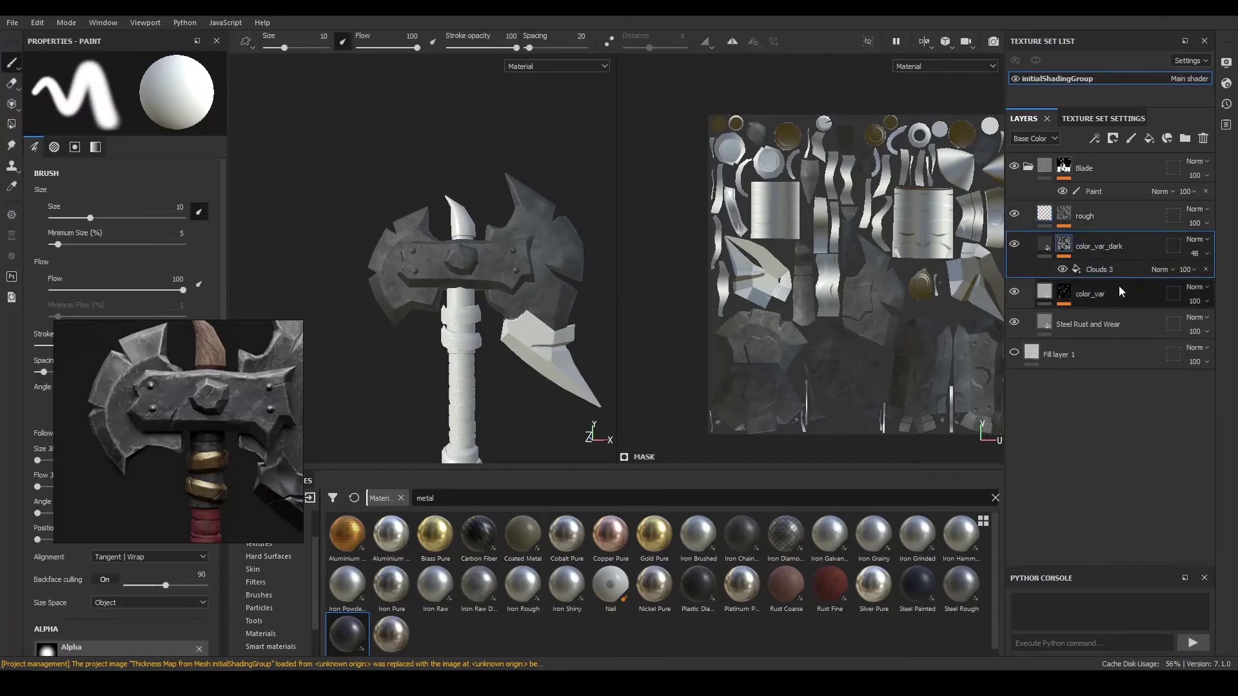
click(1147, 139)
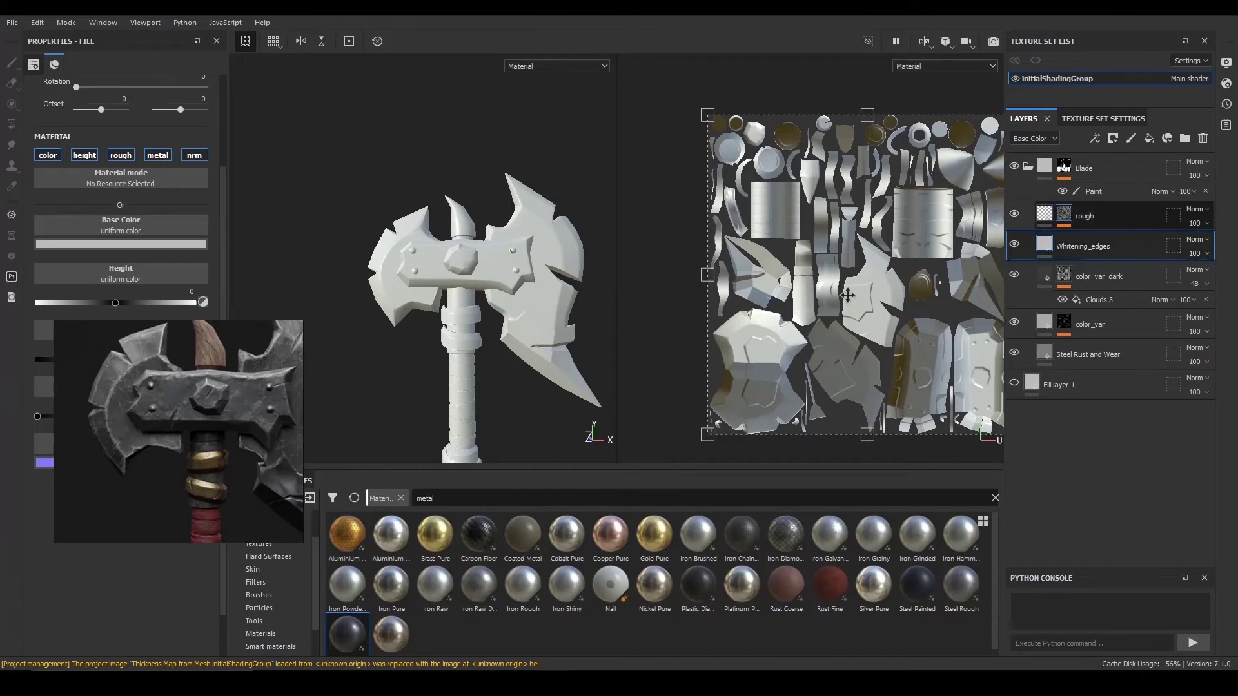
scroll(554, 236, down, 1)
alt+click(53, 156)
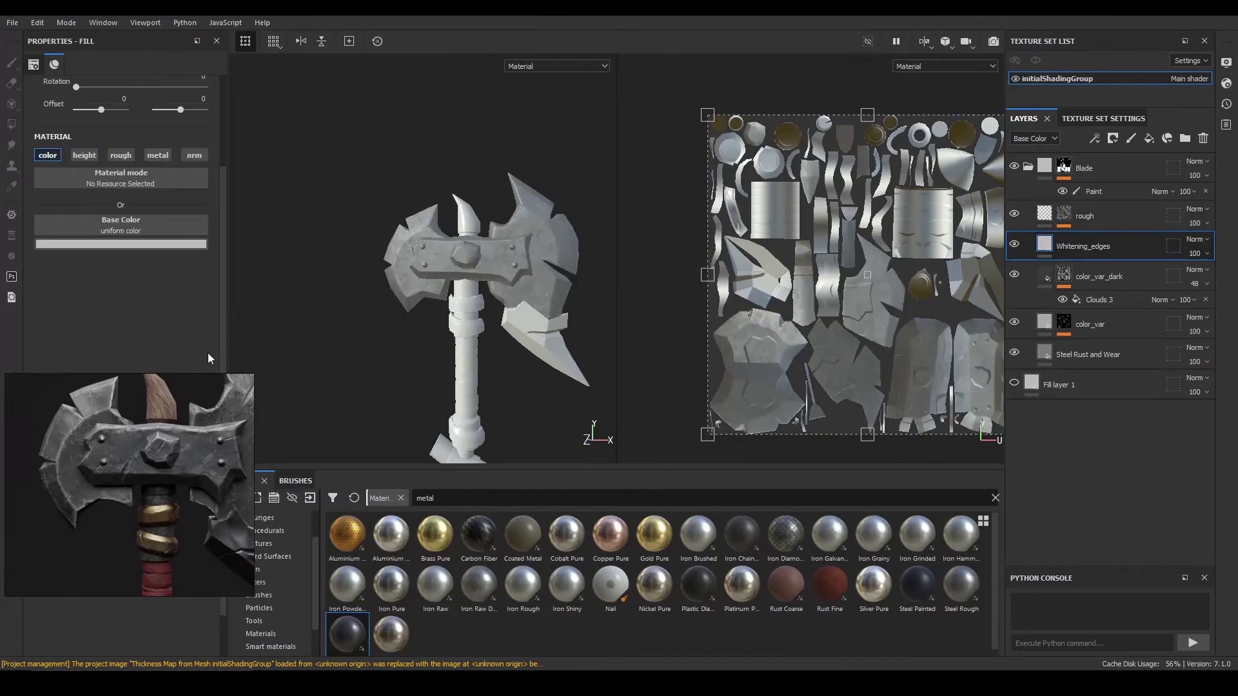
- Fine-tune the light gray base color of Whitening_edges and add a black mask to the layer
click(166, 244)
mouse_move(172, 301)
mouse_down()
mouse_move(163, 308)
mouse_move(171, 299)
mouse_up()
scroll(503, 271, up, 2)
alt+drag(484, 298, 590, 271)
click(1112, 138)
click(1129, 172)
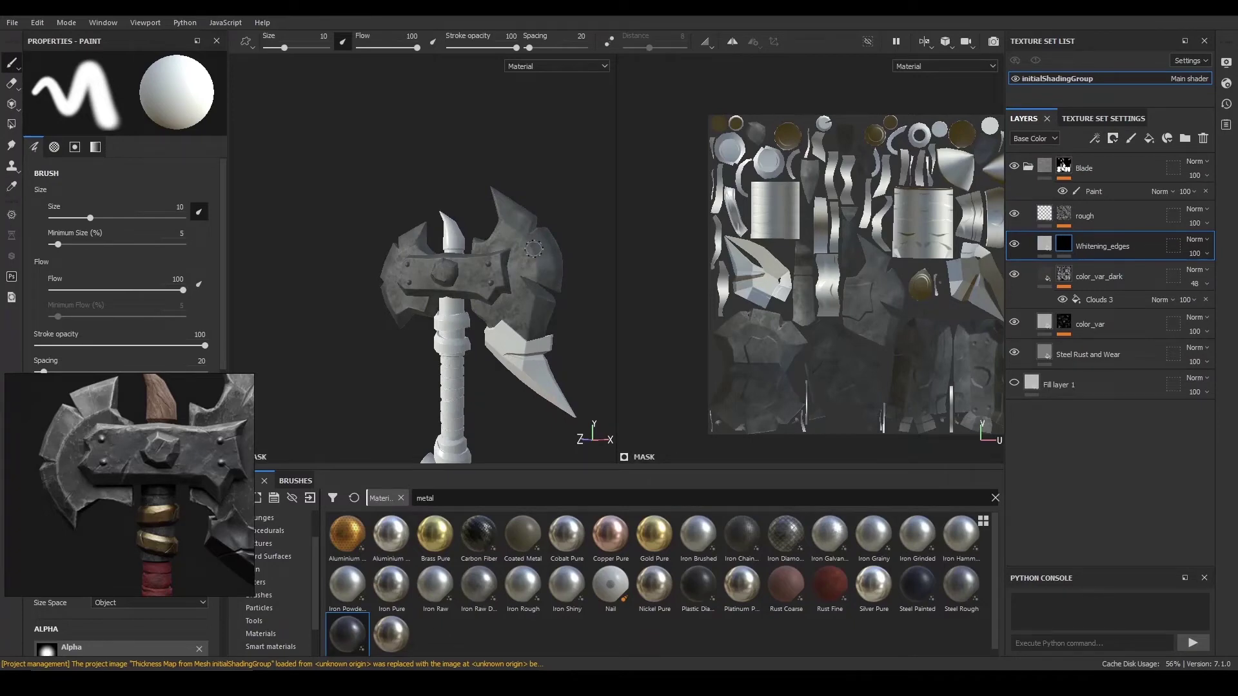
alt+drag(534, 249, 580, 258)
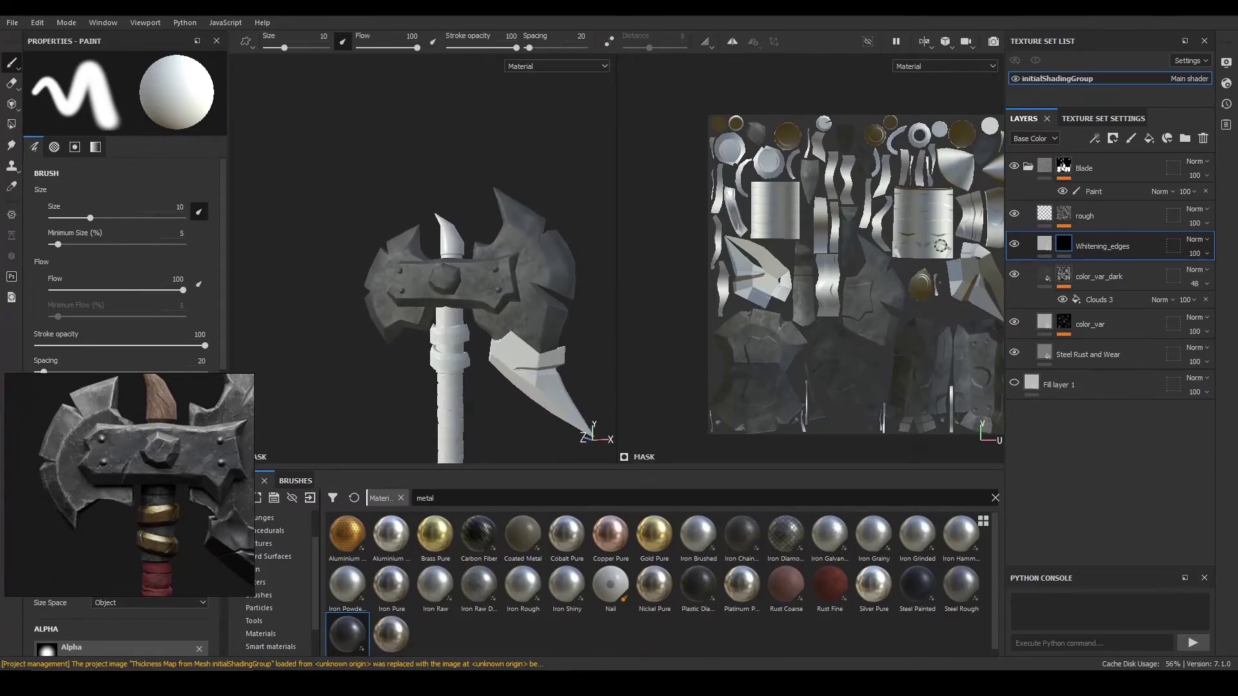
- Add a Dirt generator to the Whitening_edges mask
click(1112, 138)
click(1125, 188)
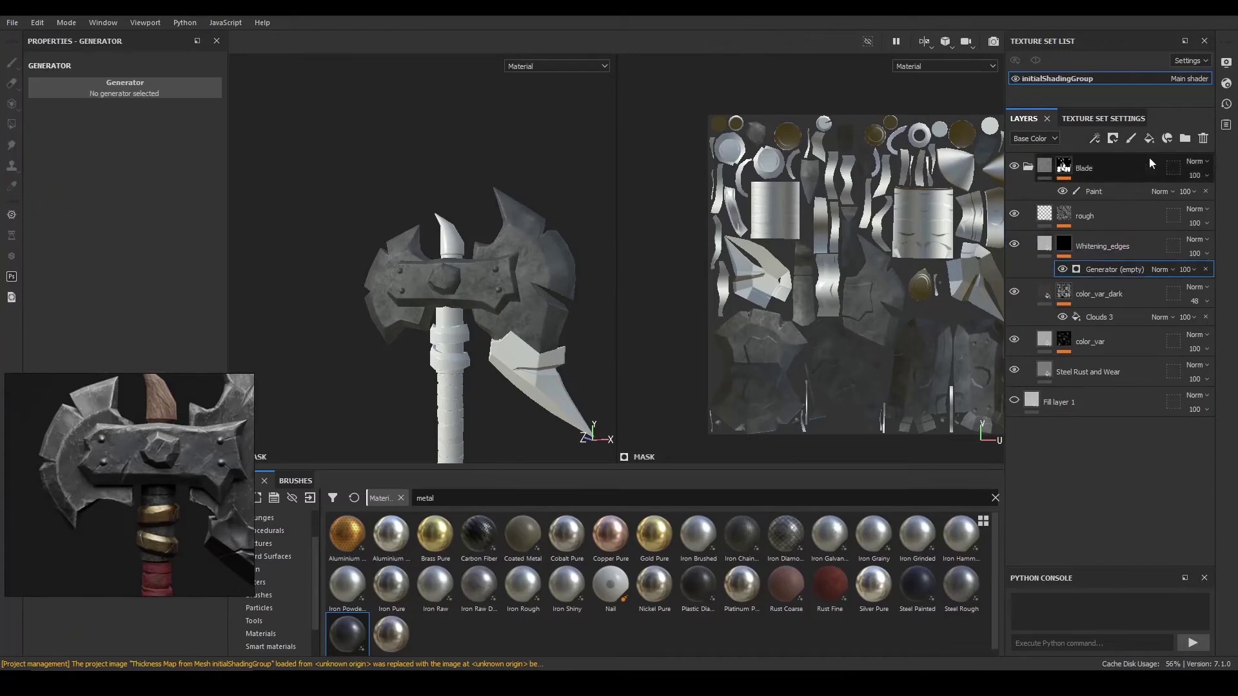
click(161, 88)
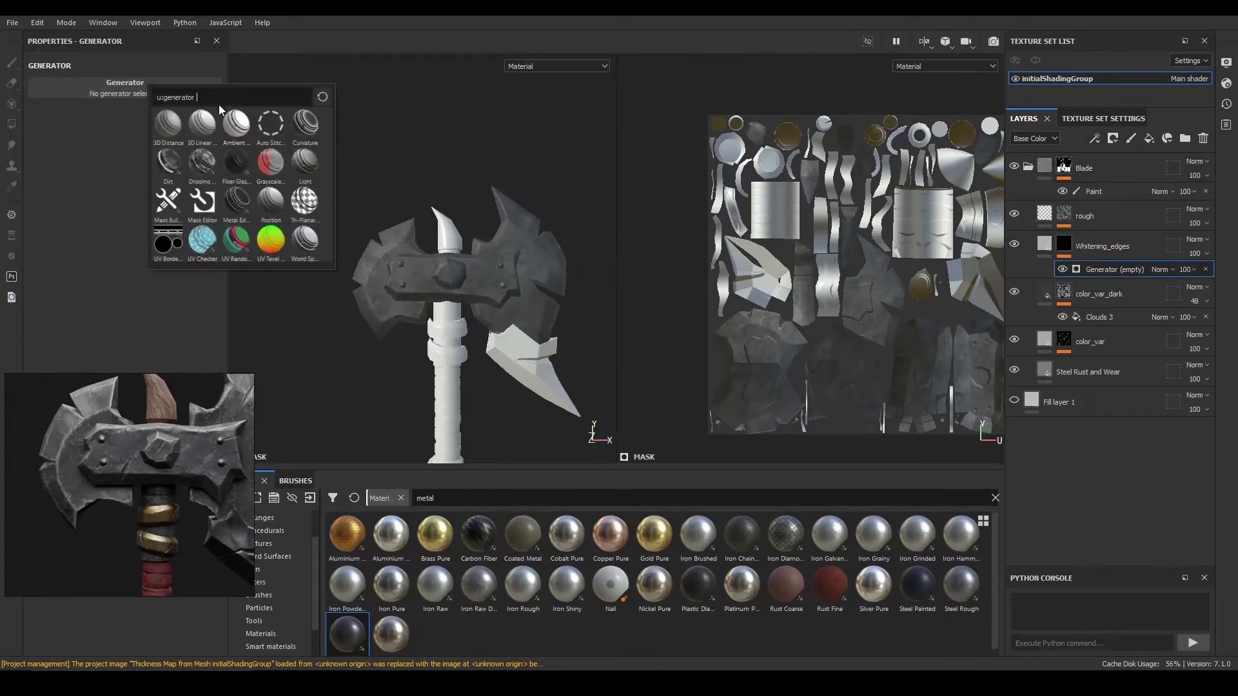
text(dir)
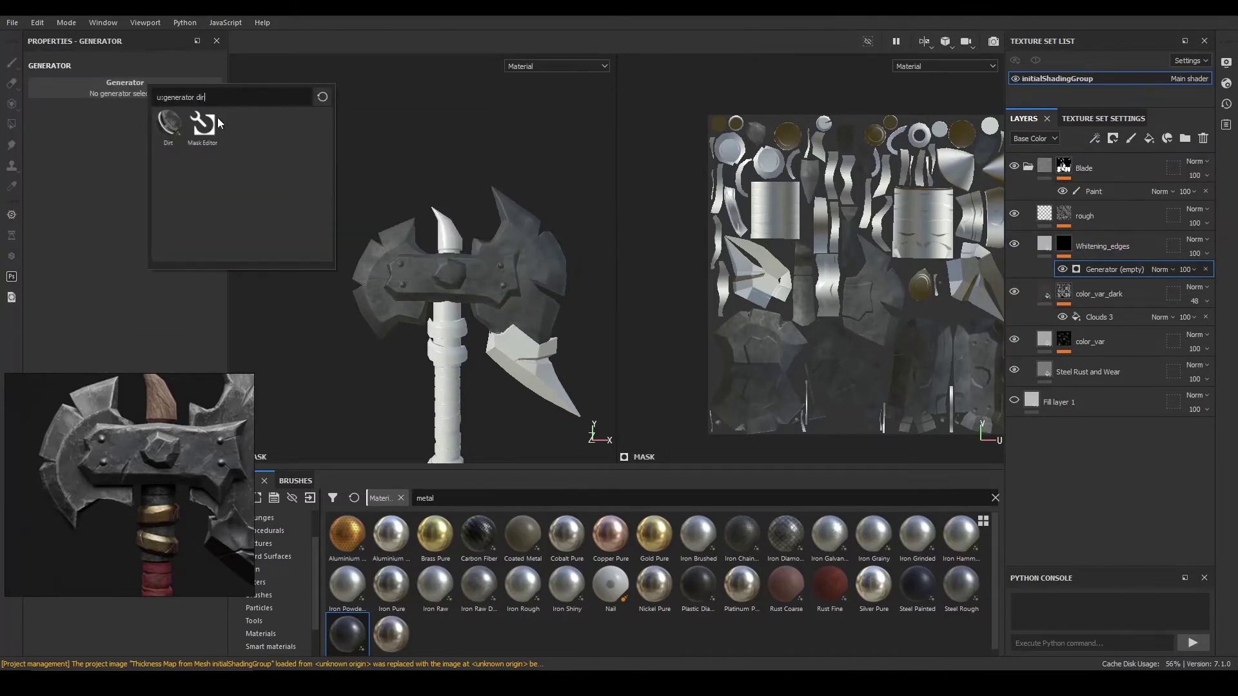
click(171, 126)
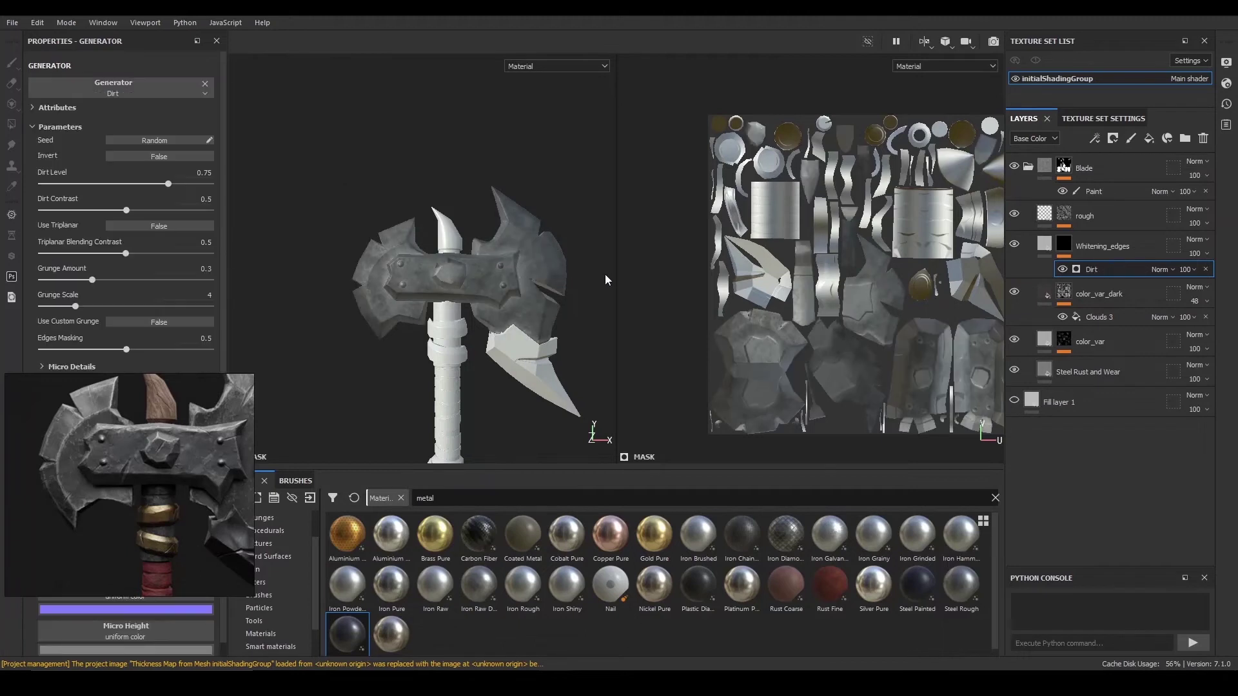
mouse_move(564, 282)
alt+mouse_down()
mouse_move(492, 229)
mouse_move(468, 232)
mouse_move(561, 296)
alt+mouse_up()
alt+right_drag(561, 296, 491, 291)
scroll(492, 296, down, 5)
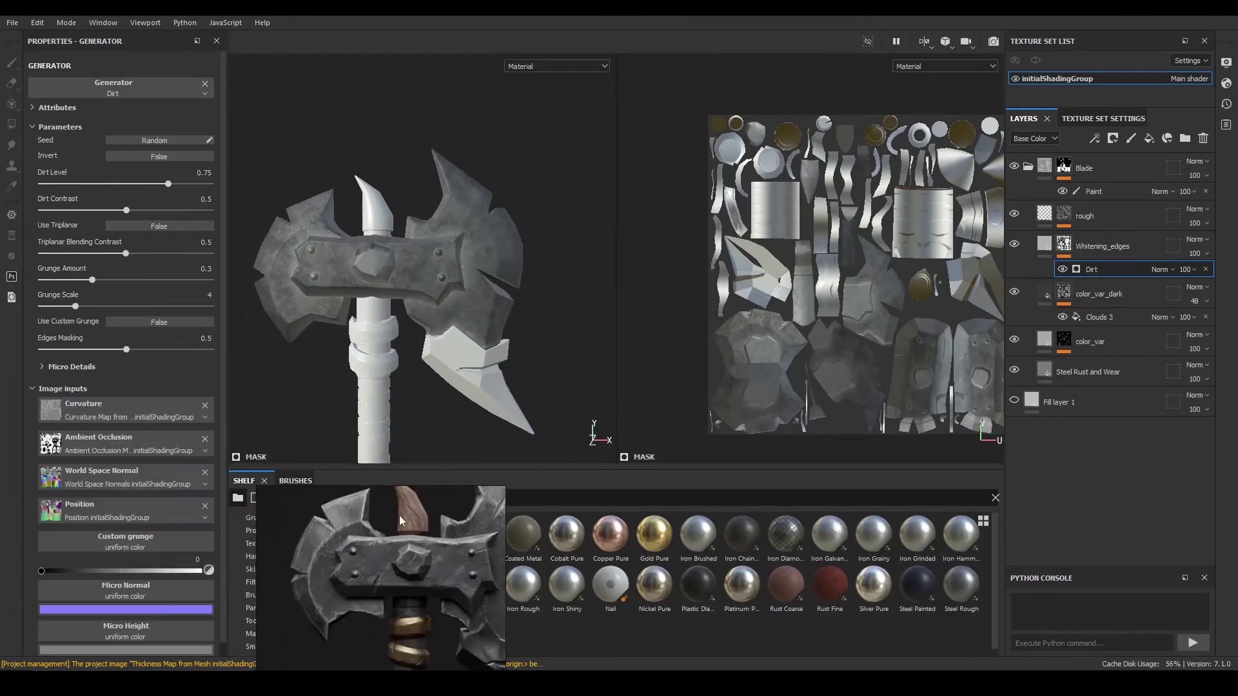
- Display the Curvature mesh map in the viewports to examine the axe's edges
click(548, 66)
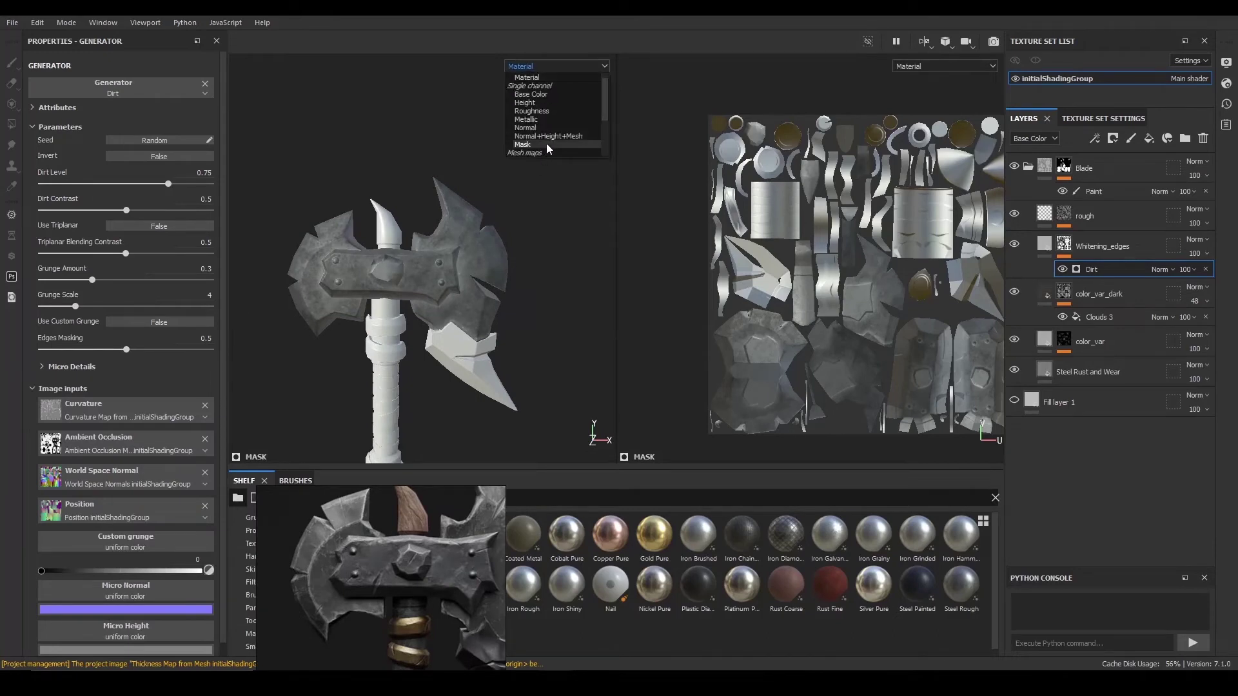
scroll(544, 146, down, 5)
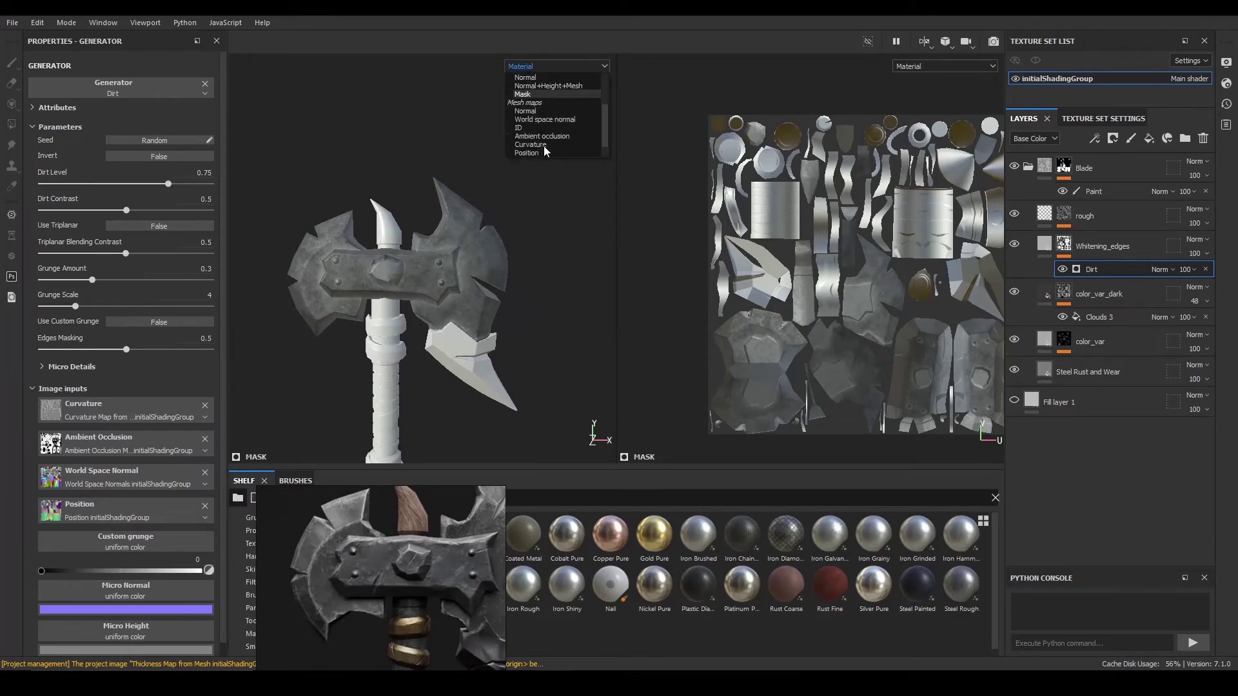
click(551, 131)
scroll(513, 270, up, 2)
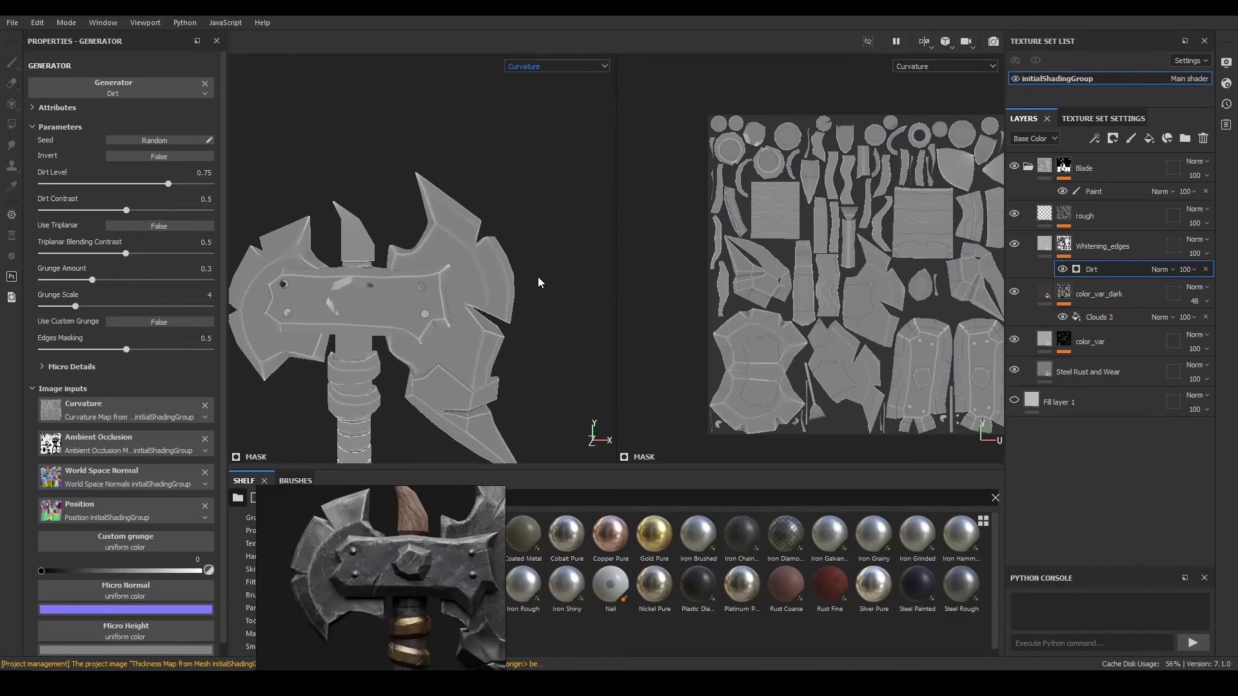
- Return the viewports to the material display and frame the axe head
key(m)
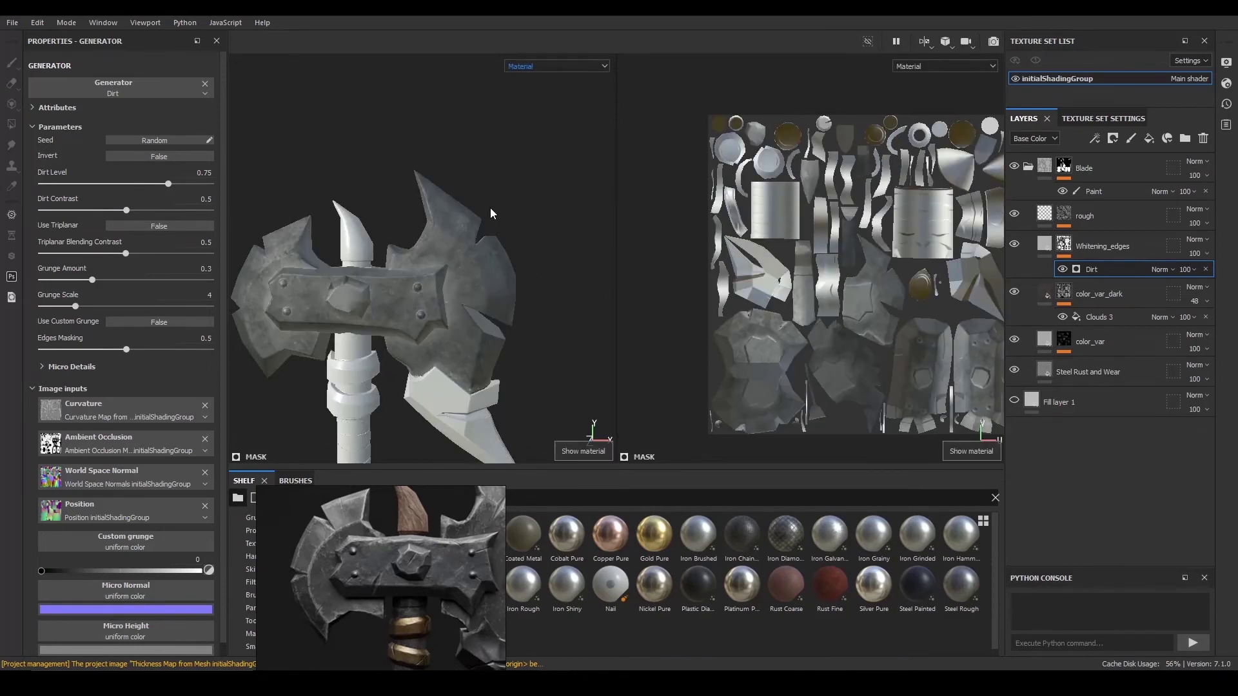
alt+middle_drag(485, 247, 510, 246)
scroll(508, 245, up, 2)
- Tune the Dirt generator to level 0.73, contrast 0.85, grunge amount 0.34, grunge scale 5 and edges masking 0.88
drag(127, 211, 157, 184)
scroll(420, 251, down, 3)
alt+drag(420, 257, 496, 296)
scroll(496, 295, up, 3)
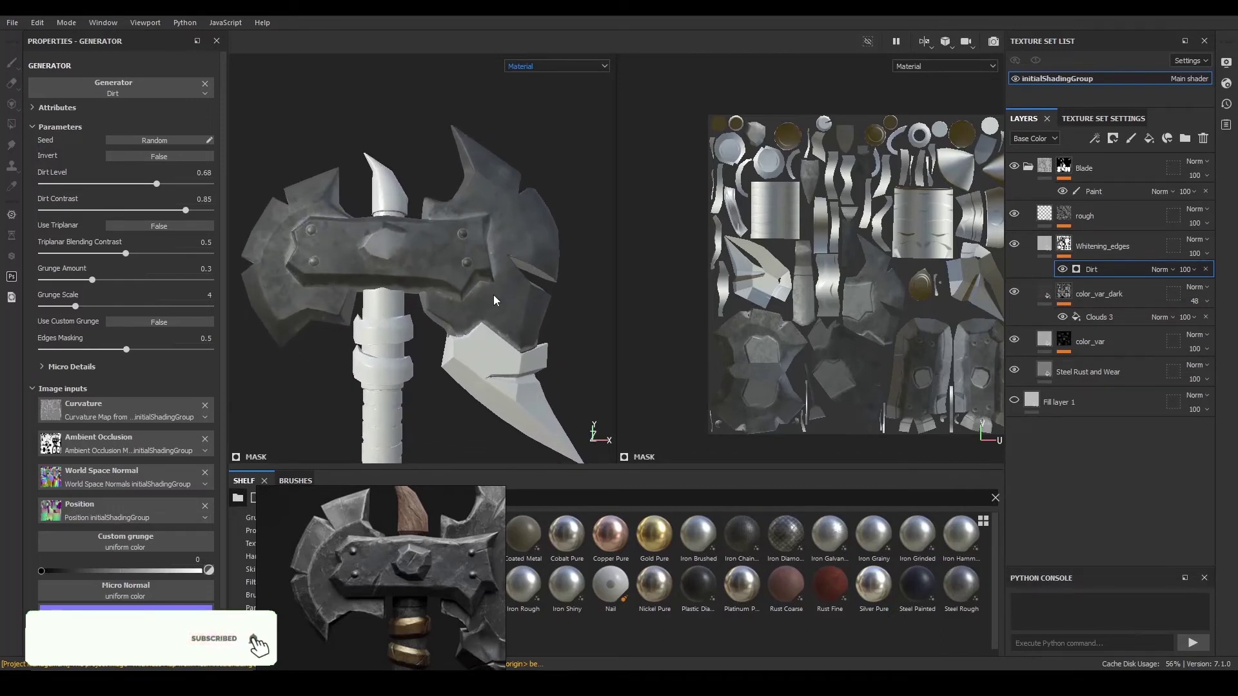
drag(157, 185, 165, 185)
drag(94, 281, 99, 280)
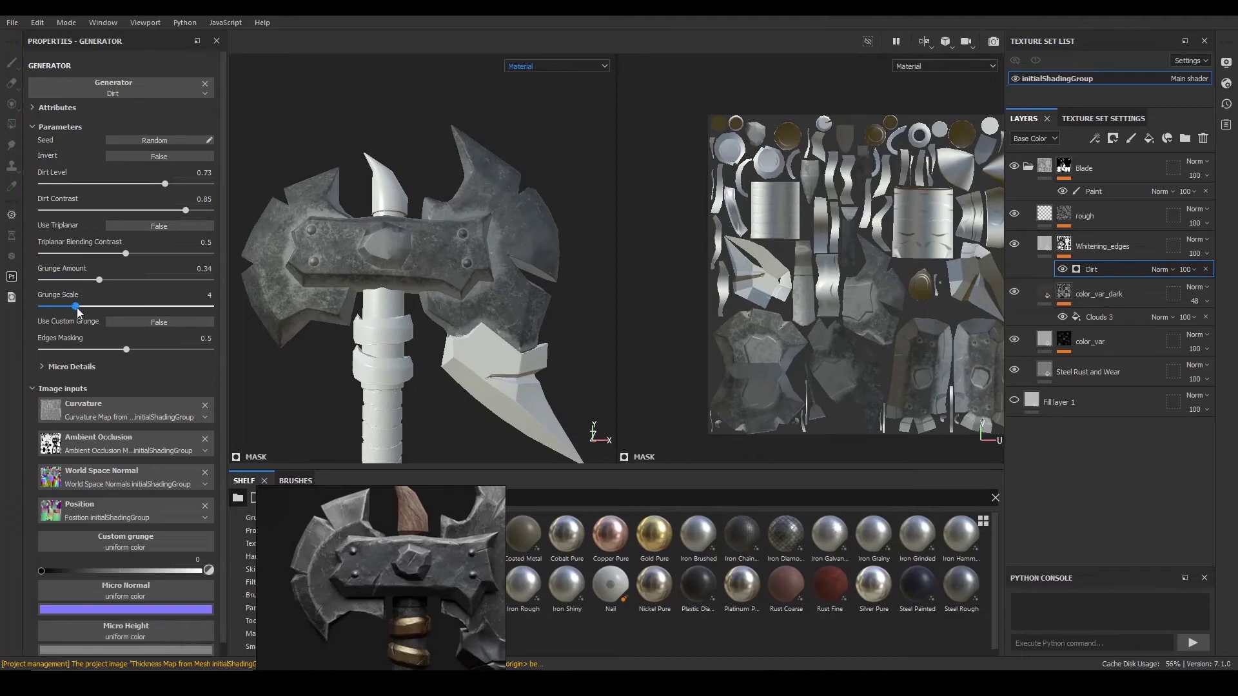
drag(127, 349, 157, 356)
alt+drag(480, 274, 423, 270)
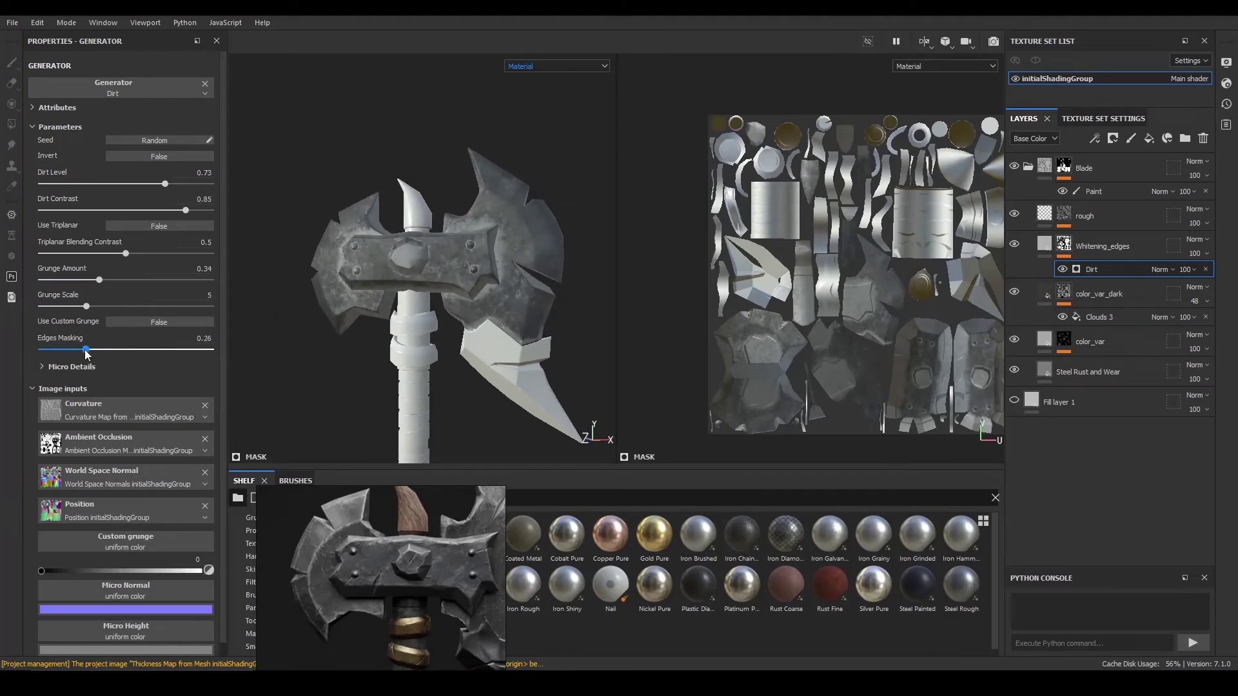
drag(192, 354, 191, 355)
alt+drag(498, 306, 534, 330)
- Replace the Dirt generator on the Whitening_edges mask with the Curvature generator and leave its Global Blur at 0
click(146, 92)
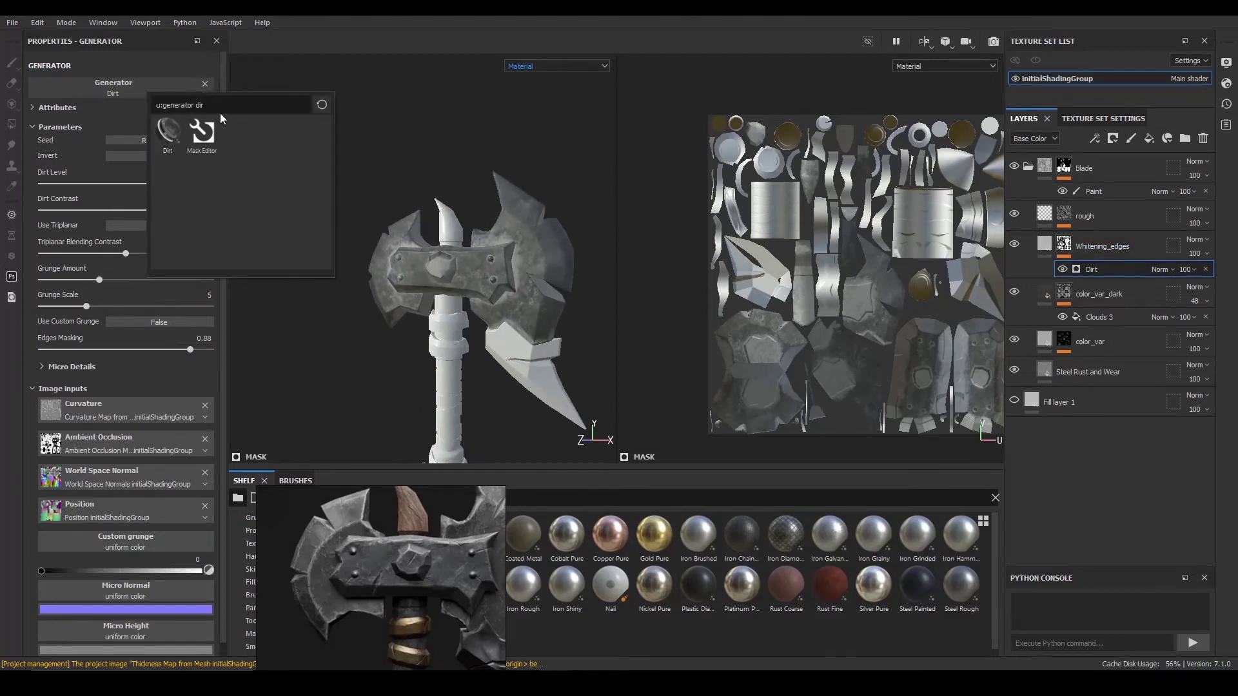
click(322, 105)
click(306, 132)
alt+drag(431, 289, 529, 309)
alt+right_drag(529, 309, 544, 259)
click(63, 170)
drag(36, 170, 28, 169)
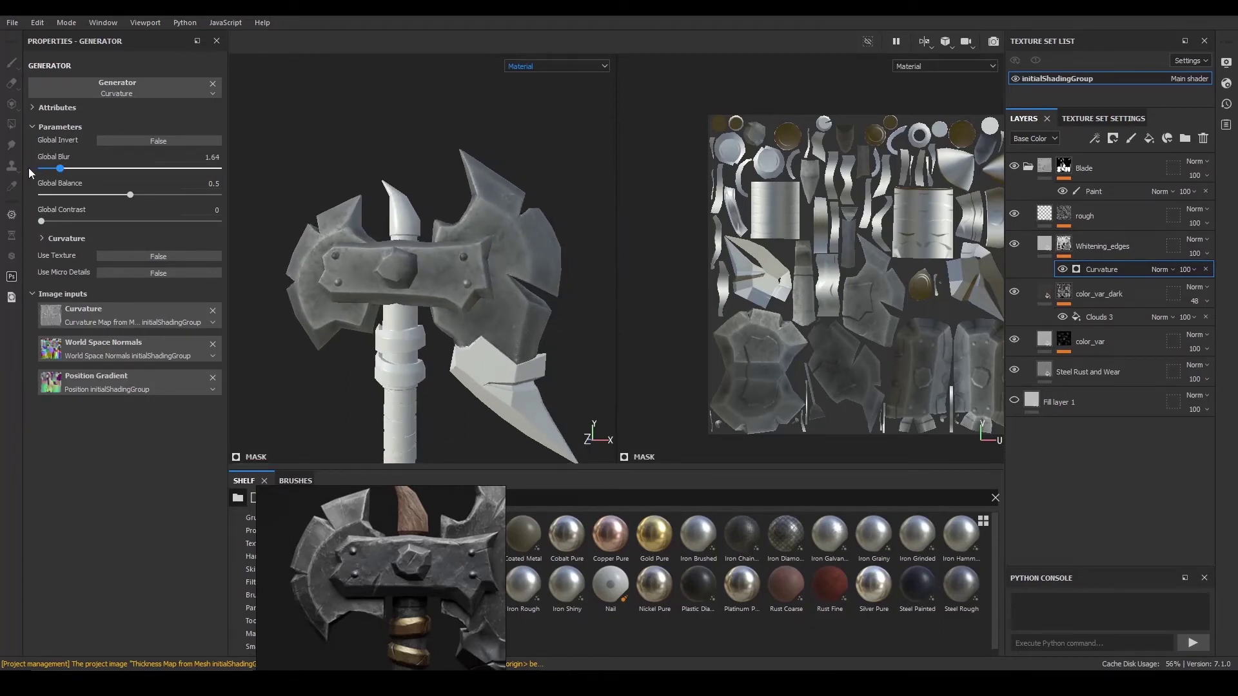
- Set the Curvature generator's Global Balance to 0.35 and Global Contrast to 0.48, briefly trying the Use Texture option
drag(129, 196, 164, 198)
click(176, 196)
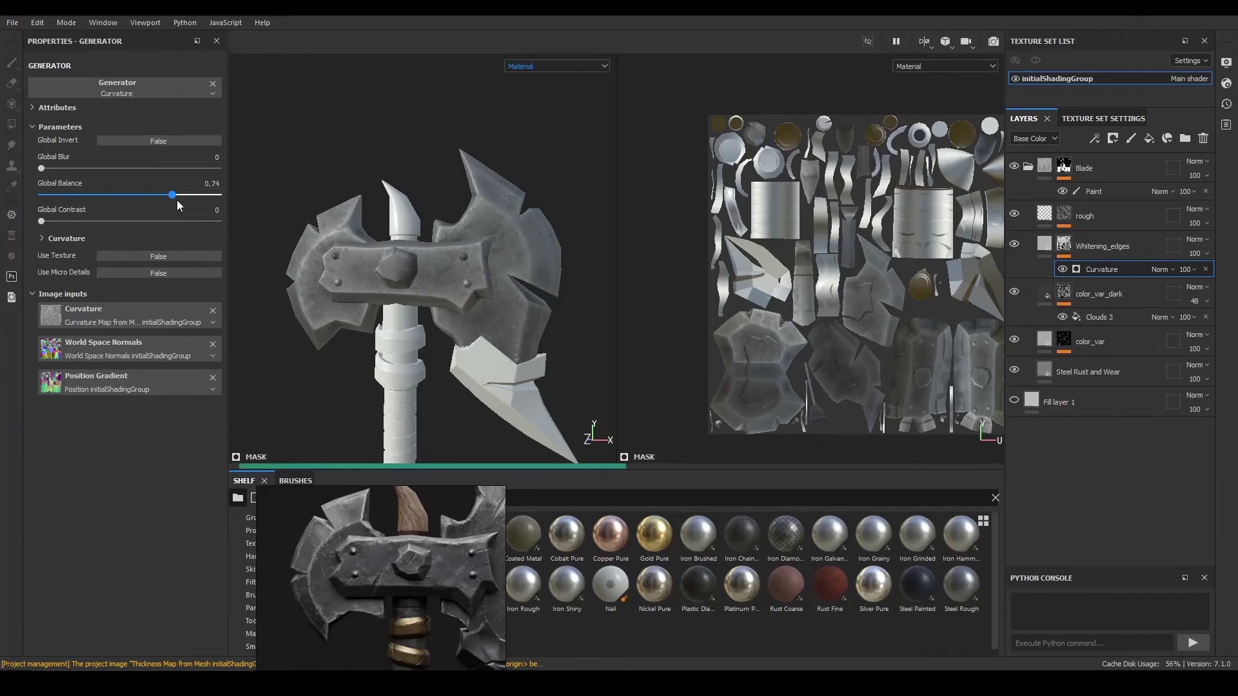
click(75, 224)
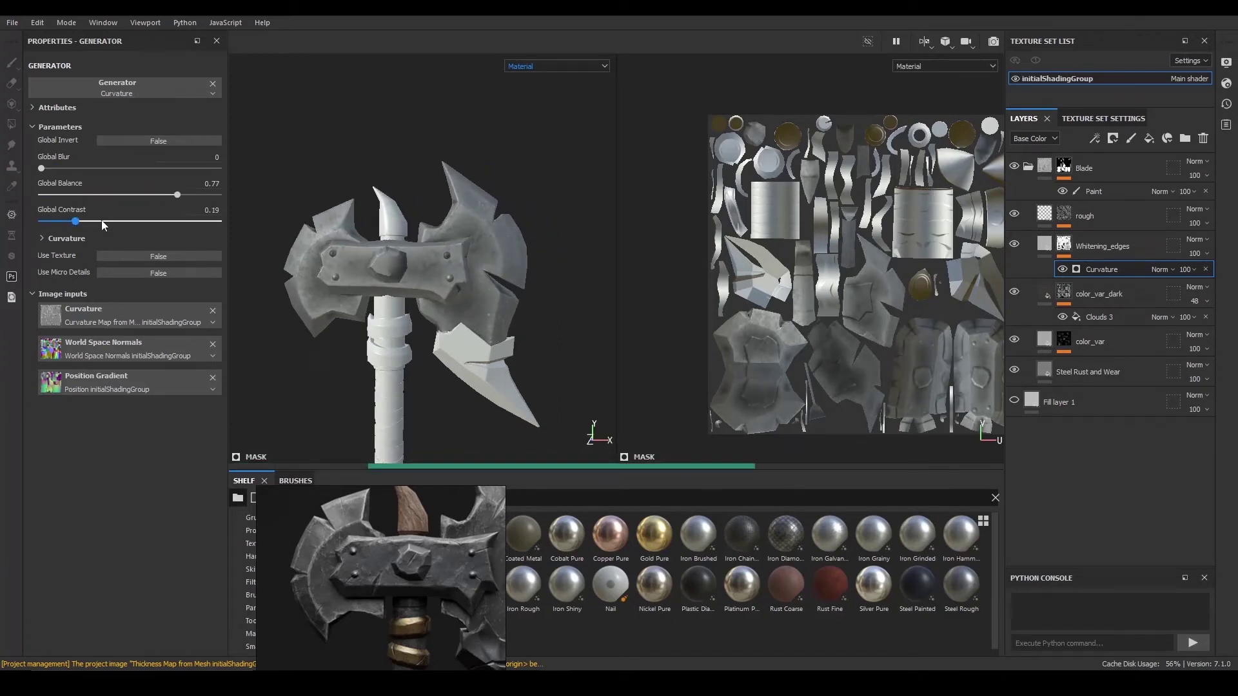
click(104, 223)
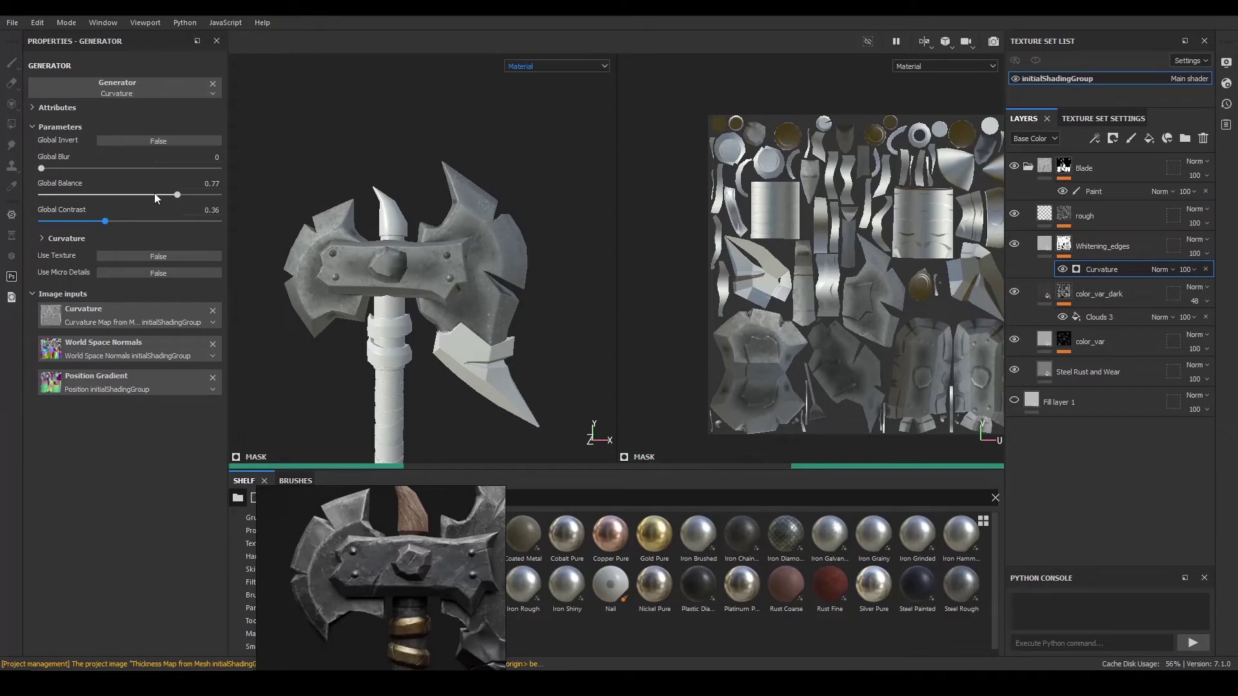
click(153, 195)
drag(153, 195, 91, 193)
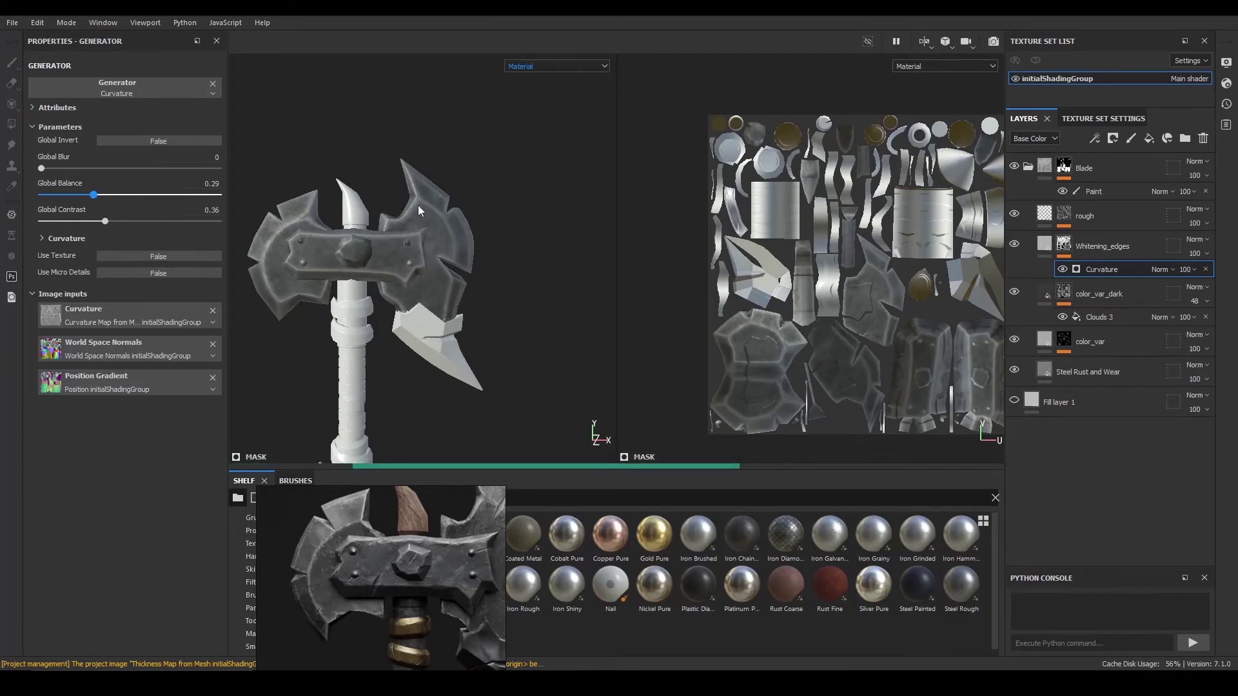
alt+right_drag(449, 261, 584, 336)
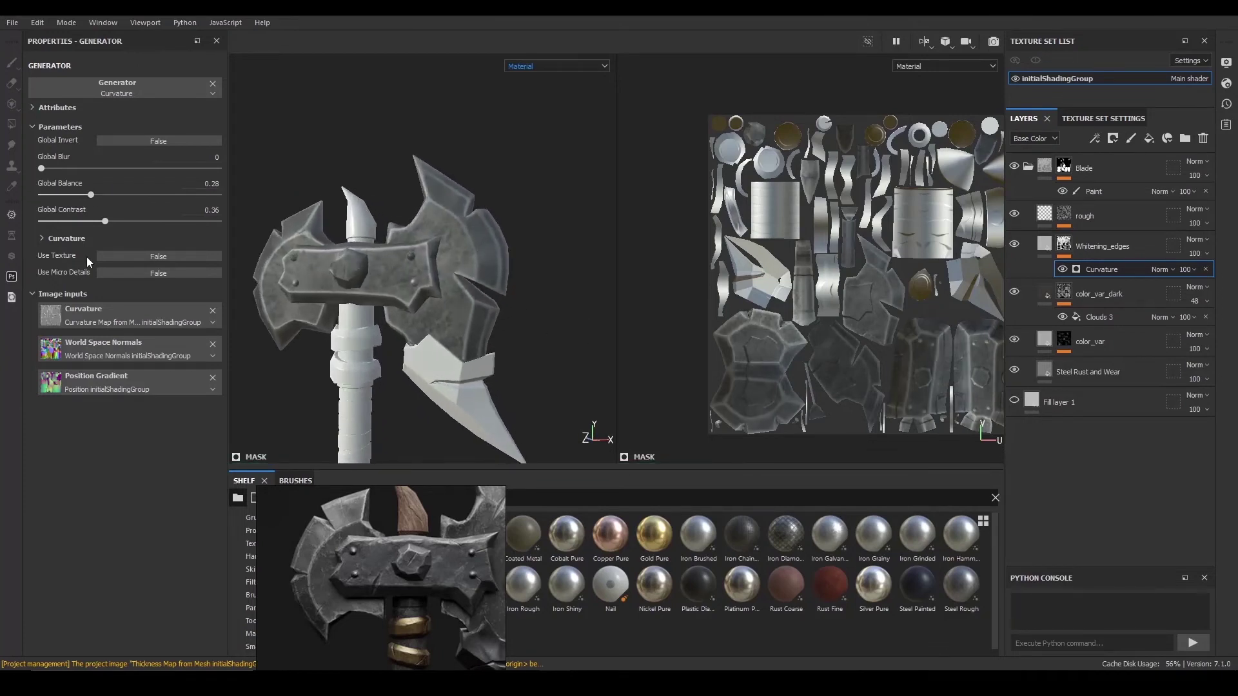
drag(104, 196, 126, 220)
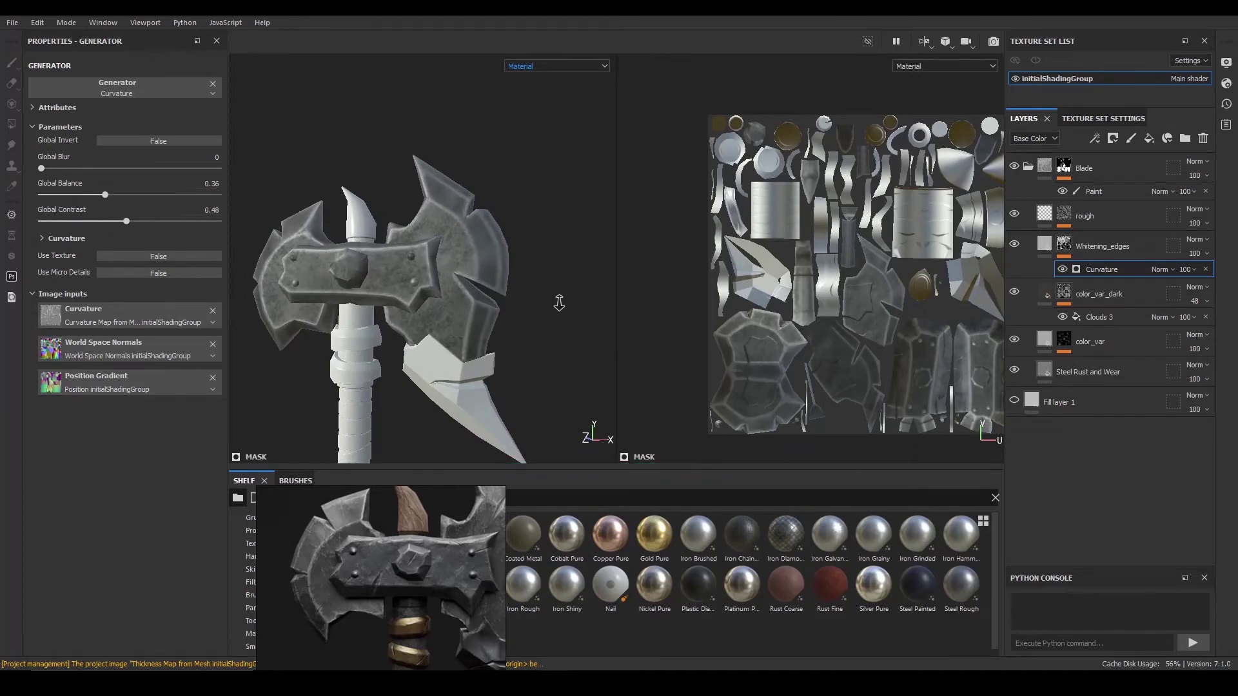
scroll(470, 360, up, 3)
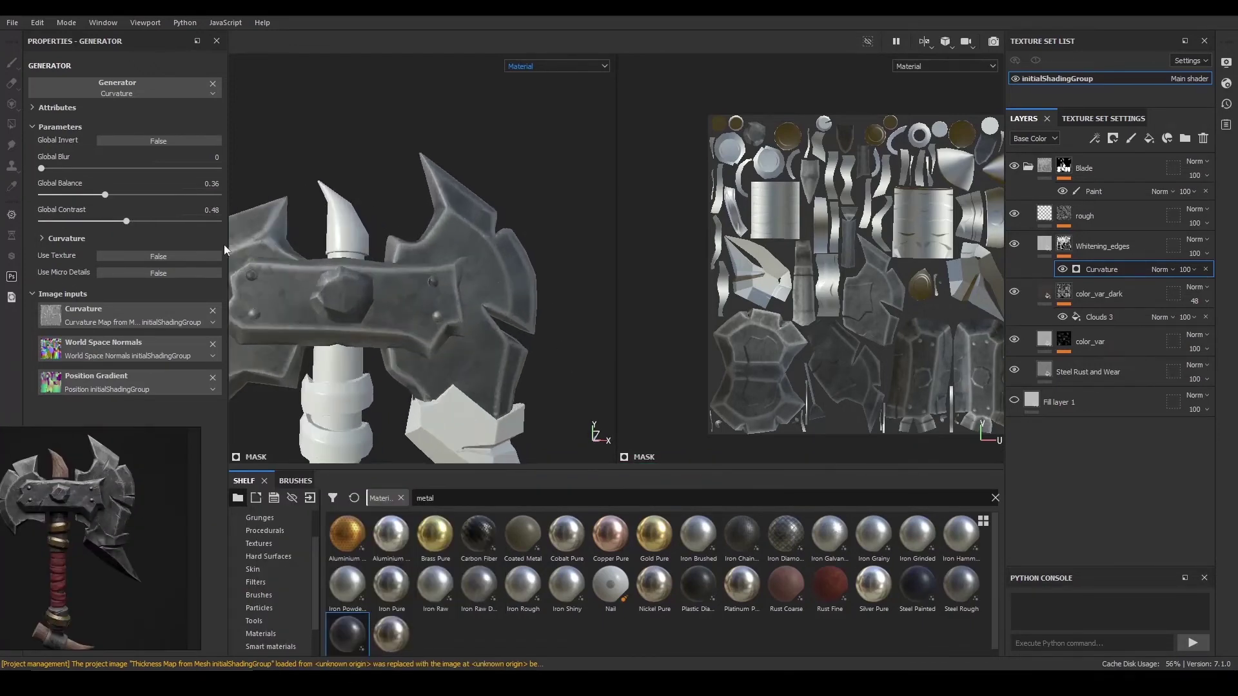
drag(133, 221, 83, 194)
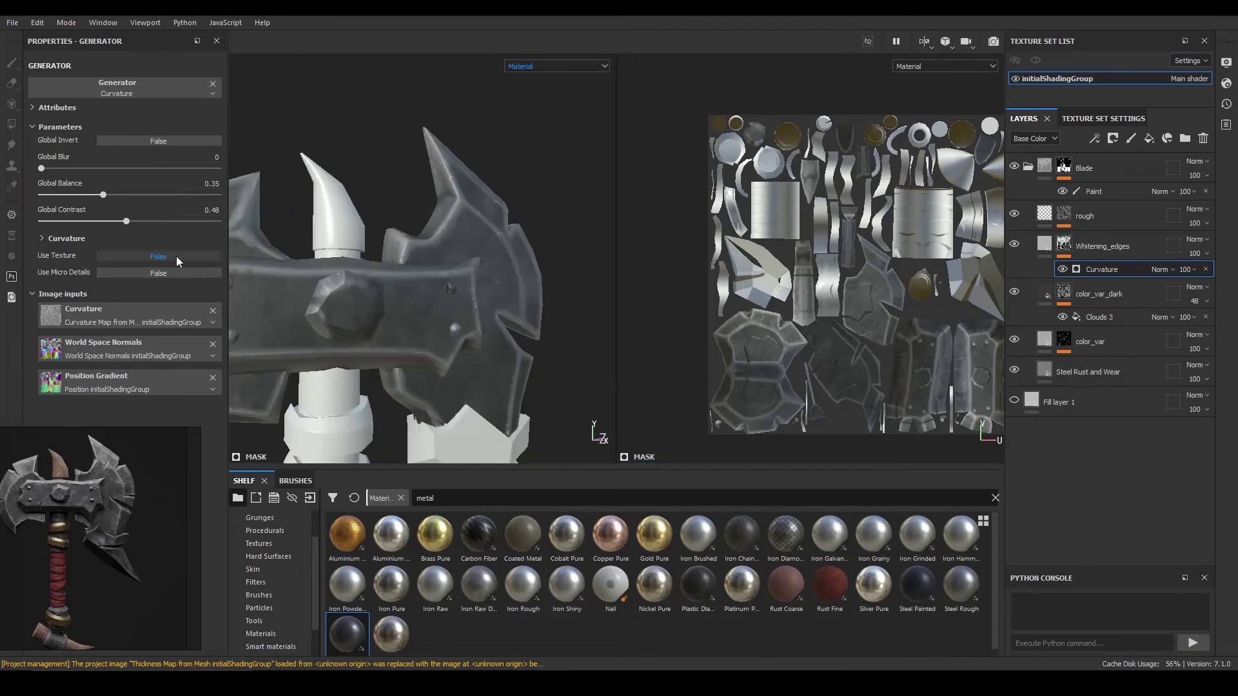
click(176, 256)
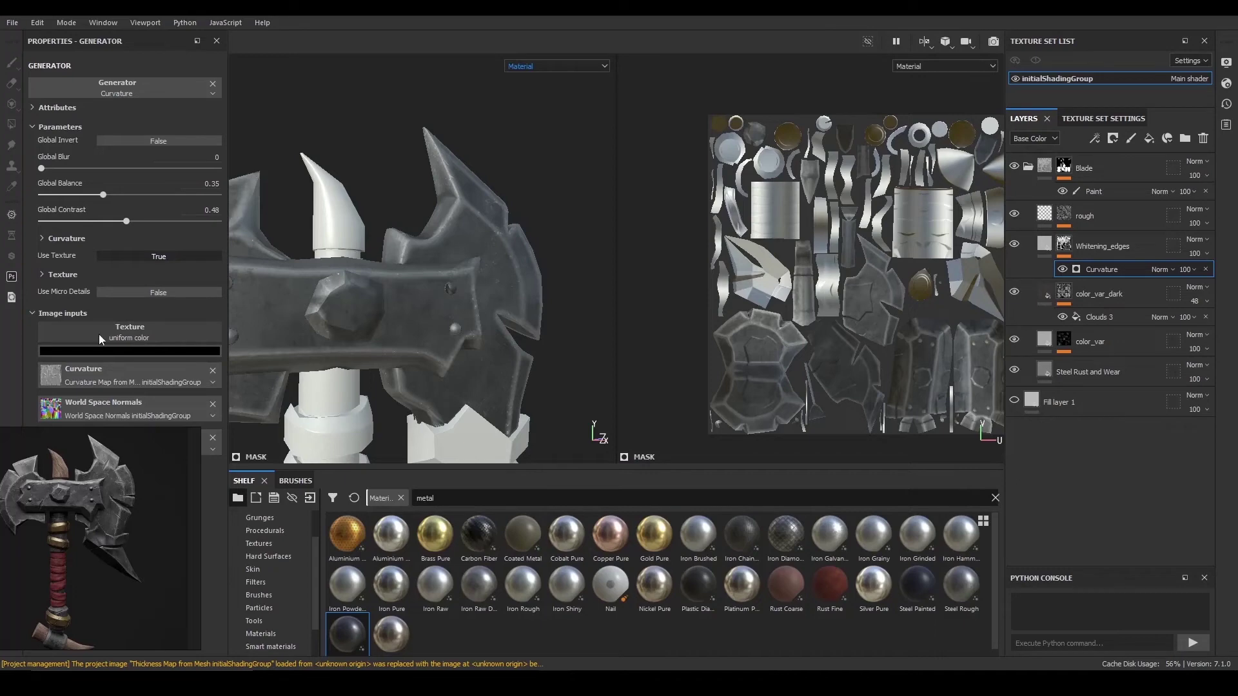
key(ctrl+z)
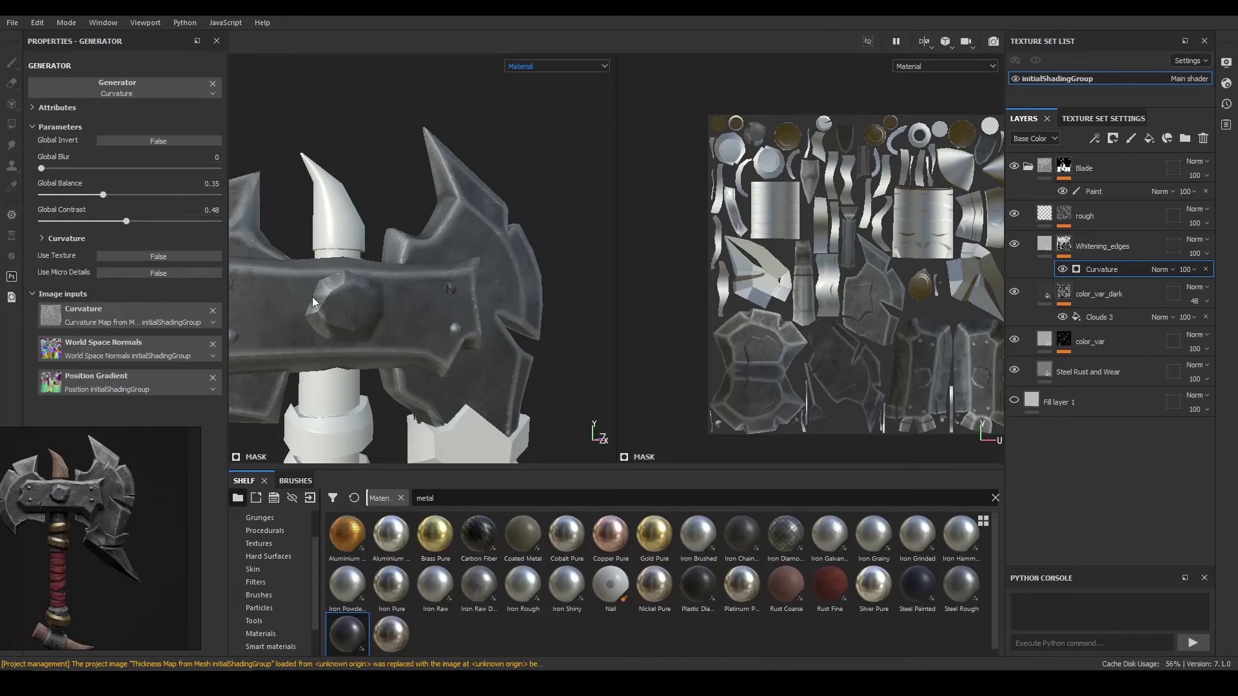
- Try to save the project
scroll(519, 283, down, 3)
alt+drag(477, 263, 457, 248)
alt+middle_drag(464, 247, 523, 237)
alt+drag(523, 241, 488, 237)
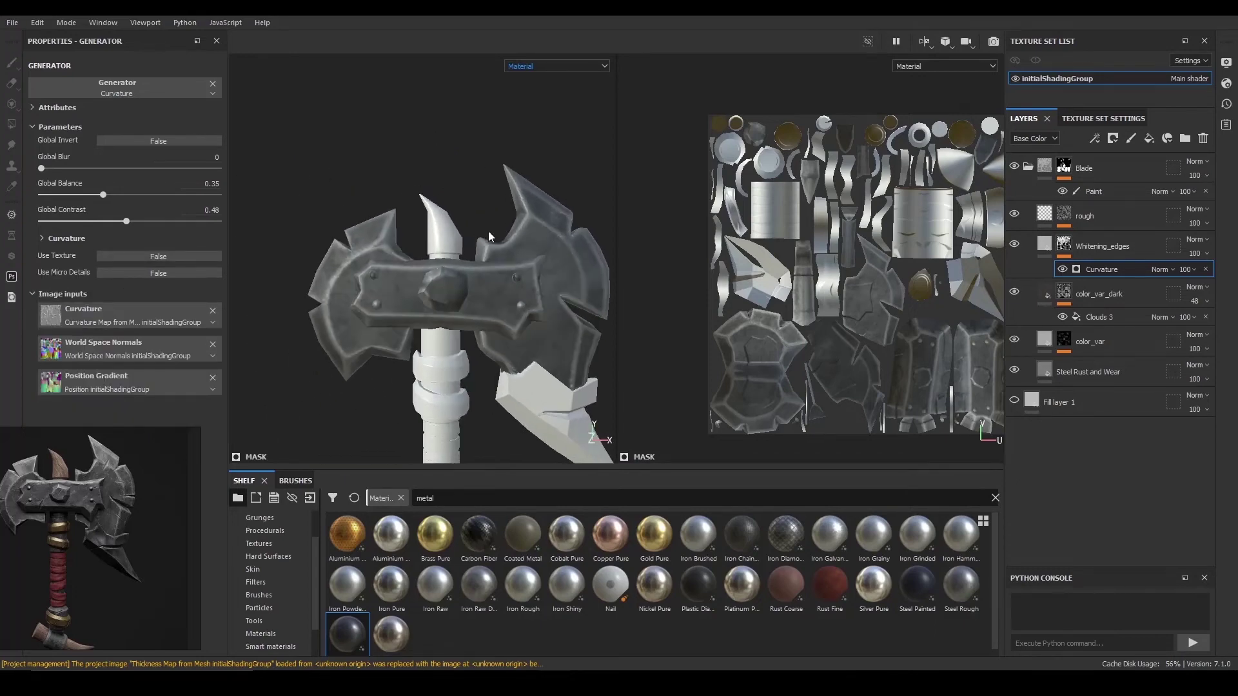
click(13, 24)
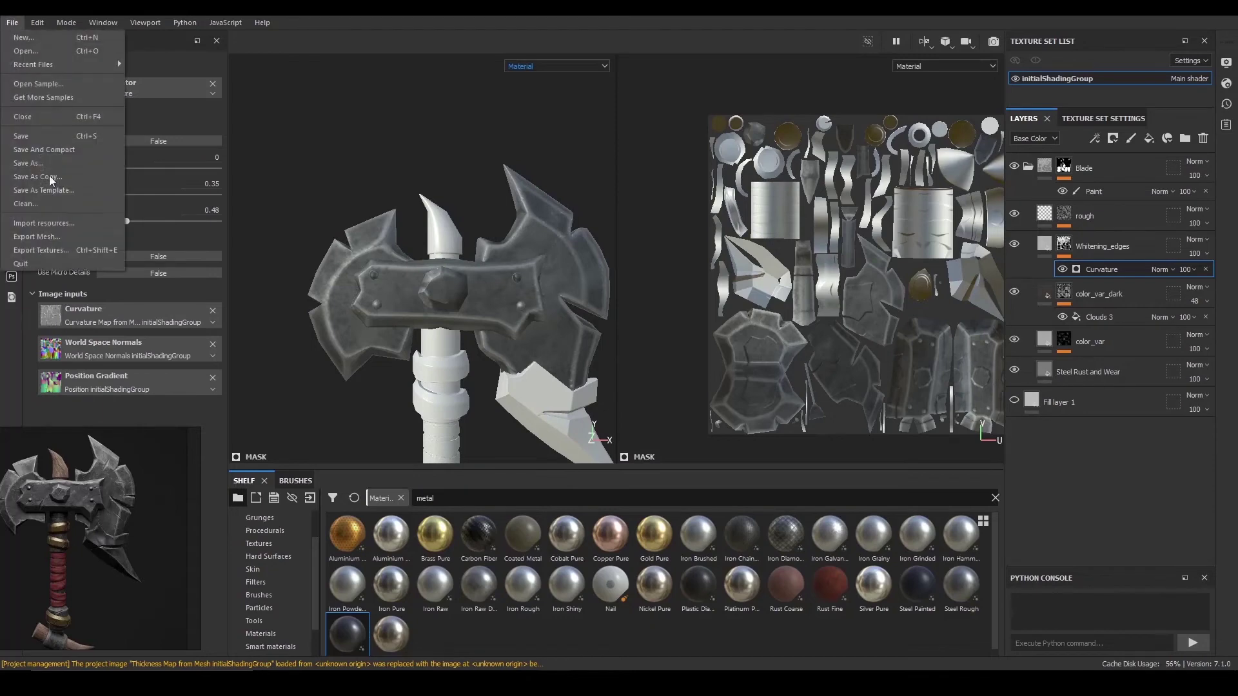
click(431, 142)
scroll(435, 148, down, 3)
scroll(443, 161, down, 1)
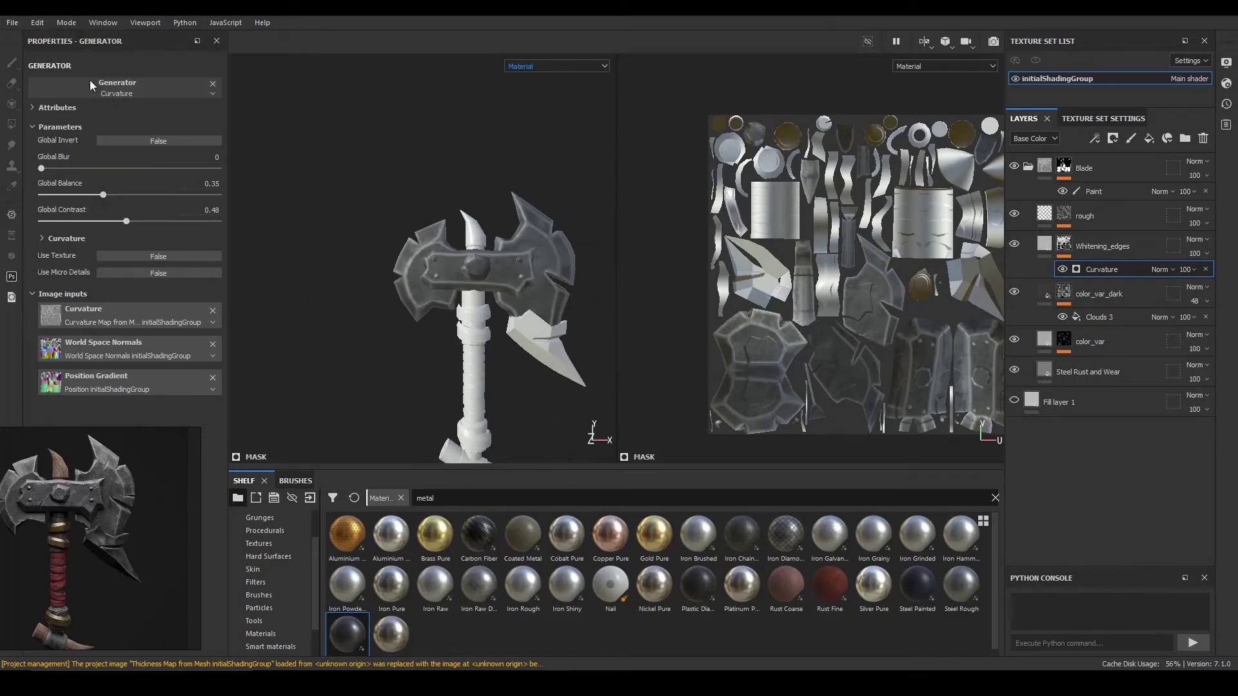
click(12, 22)
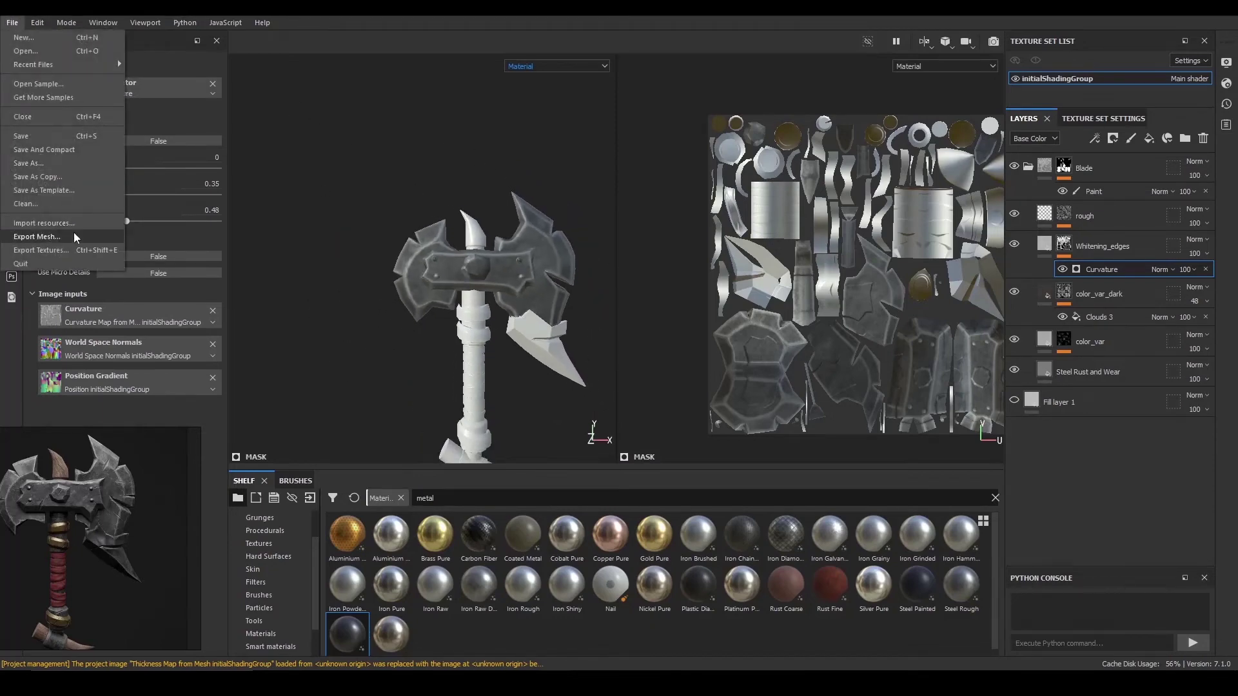
click(96, 137)
- Refine the Curvature generator on the blade edges to Global Balance 0.39 and Global Contrast 0.8
alt+drag(530, 314, 416, 277)
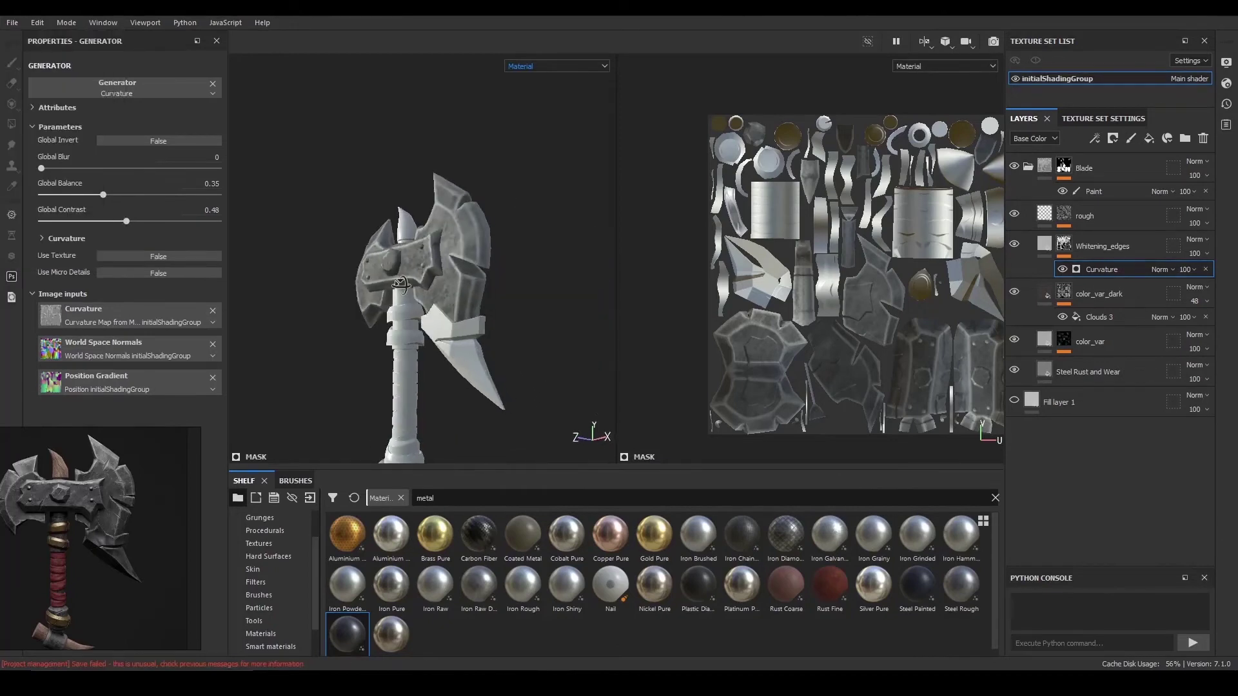
alt+right_drag(416, 276, 524, 343)
mouse_move(523, 343)
alt+mouse_down()
mouse_move(638, 391)
mouse_move(484, 331)
mouse_move(543, 323)
mouse_move(440, 289)
mouse_move(522, 320)
alt+mouse_up()
alt+right_drag(522, 319, 451, 308)
alt+drag(451, 307, 387, 305)
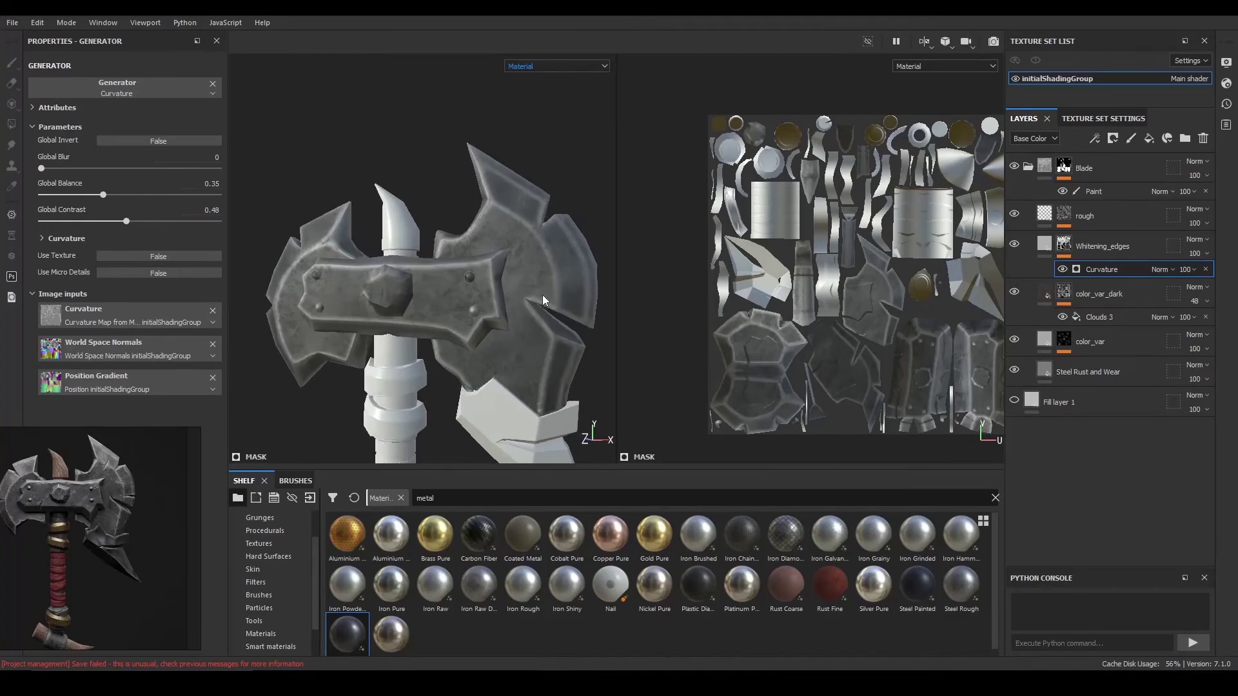
drag(128, 223, 130, 223)
alt+drag(303, 261, 332, 266)
alt+right_drag(332, 266, 367, 274)
alt+middle_drag(368, 274, 167, 248)
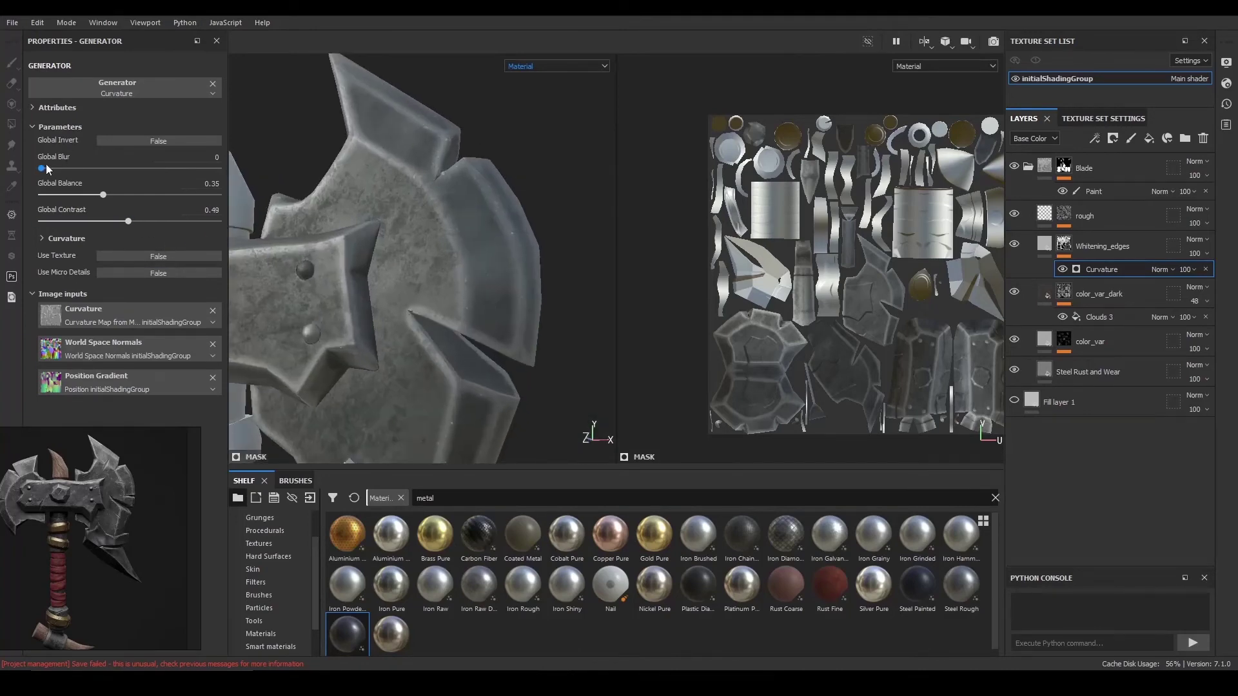
drag(93, 197, 152, 226)
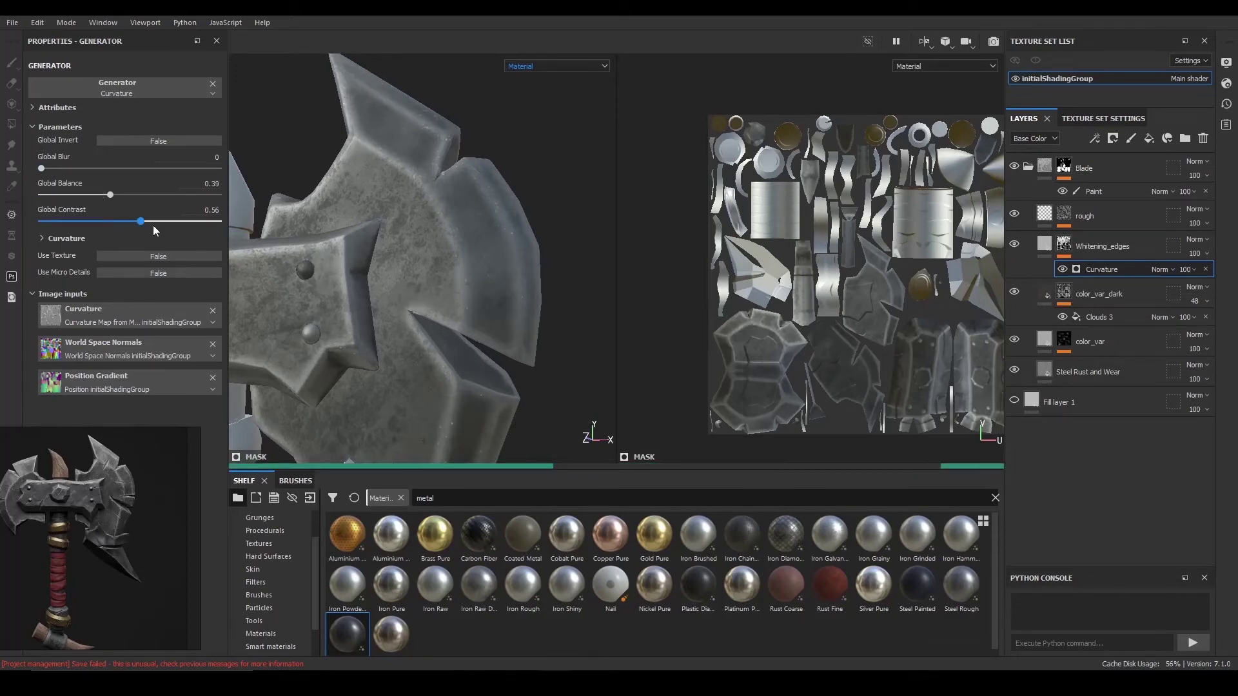
drag(152, 225, 181, 230)
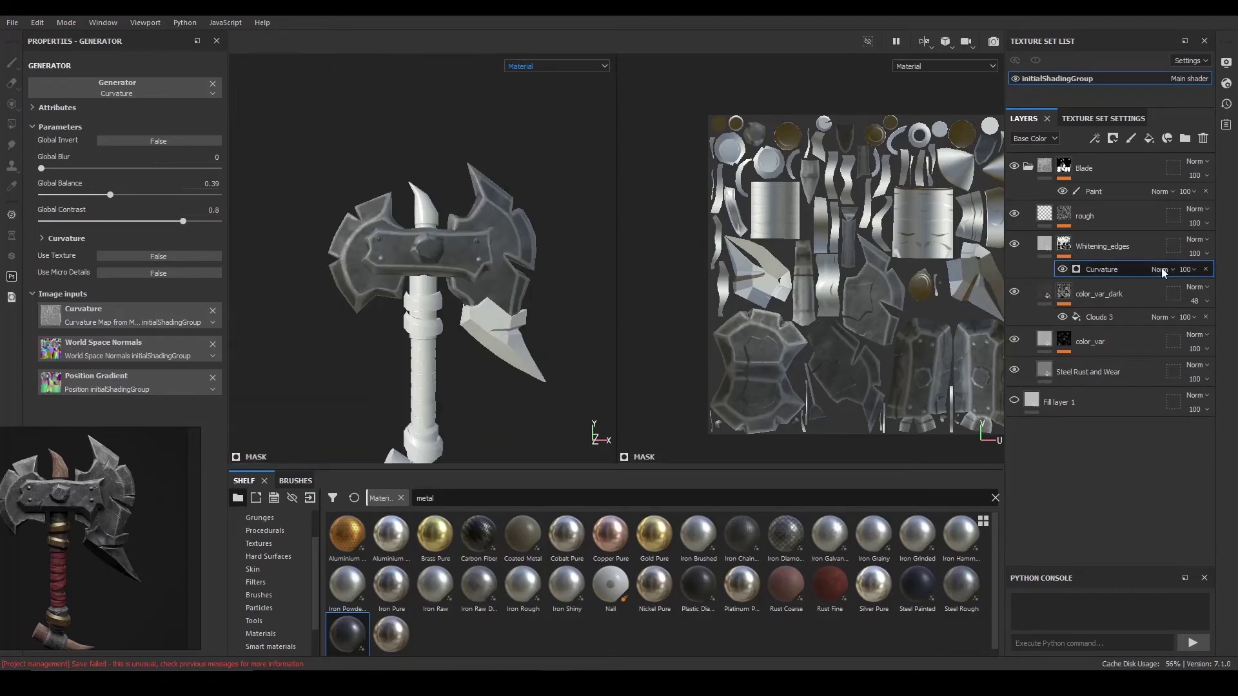
- Add a fill above Curvature in the Whitening_edges mask and assign the Clouds 3 texture to its grayscale
click(1094, 140)
click(1123, 193)
alt+right_drag(486, 207, 514, 226)
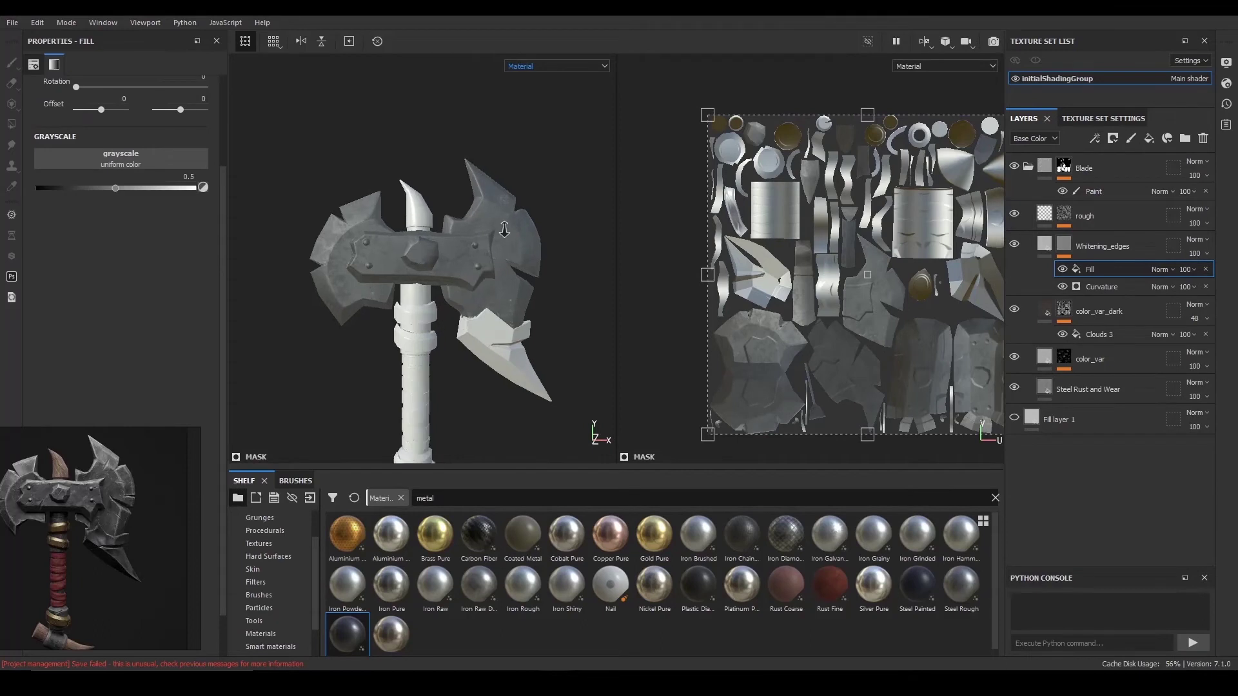
alt+middle_drag(514, 227, 478, 222)
click(143, 160)
click(264, 218)
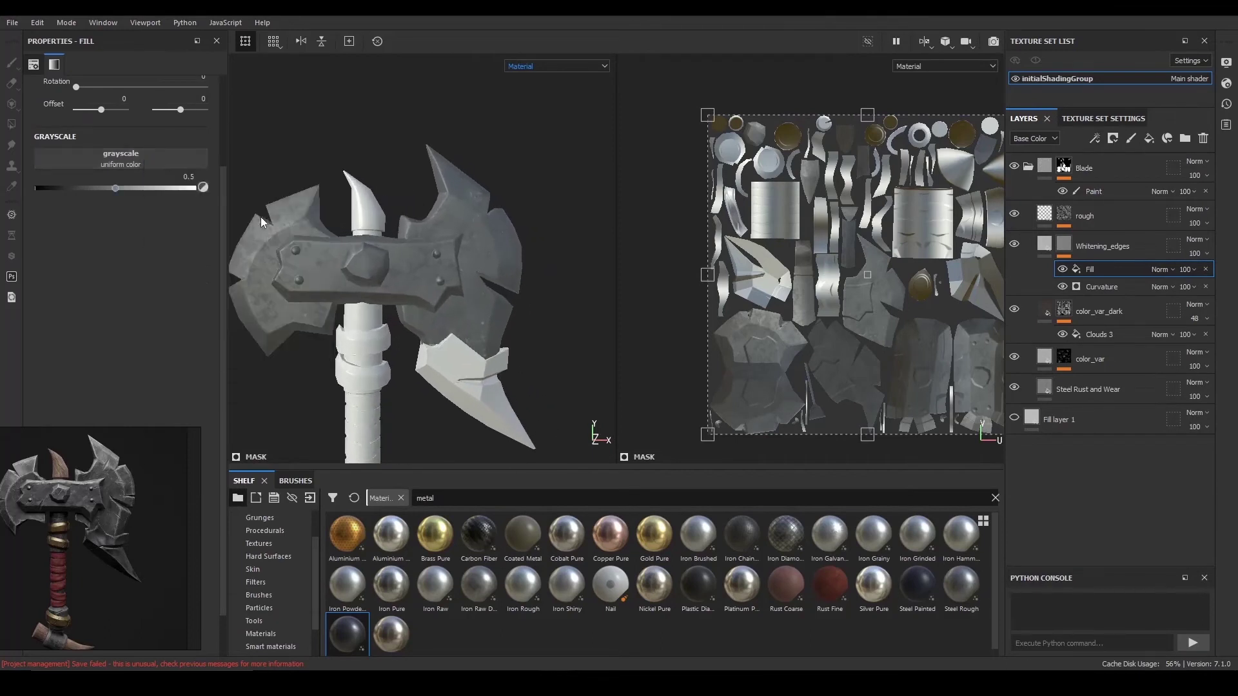
- Set the Clouds 3 mask fill's blending mode to Multiply and try out its opacity
click(1163, 270)
click(1167, 337)
alt+right_drag(509, 258, 500, 285)
mouse_move(500, 284)
alt+mouse_down()
mouse_move(468, 284)
mouse_move(499, 284)
alt+mouse_up()
click(1194, 272)
mouse_move(1212, 293)
mouse_down()
mouse_move(1159, 296)
mouse_move(1228, 295)
mouse_up()
click(1197, 275)
click(1191, 270)
click(1197, 255)
- Switch the Clouds 3 mask fill to Subtract blending and set its balance to 0.54 and contrast to 0.67
click(1165, 269)
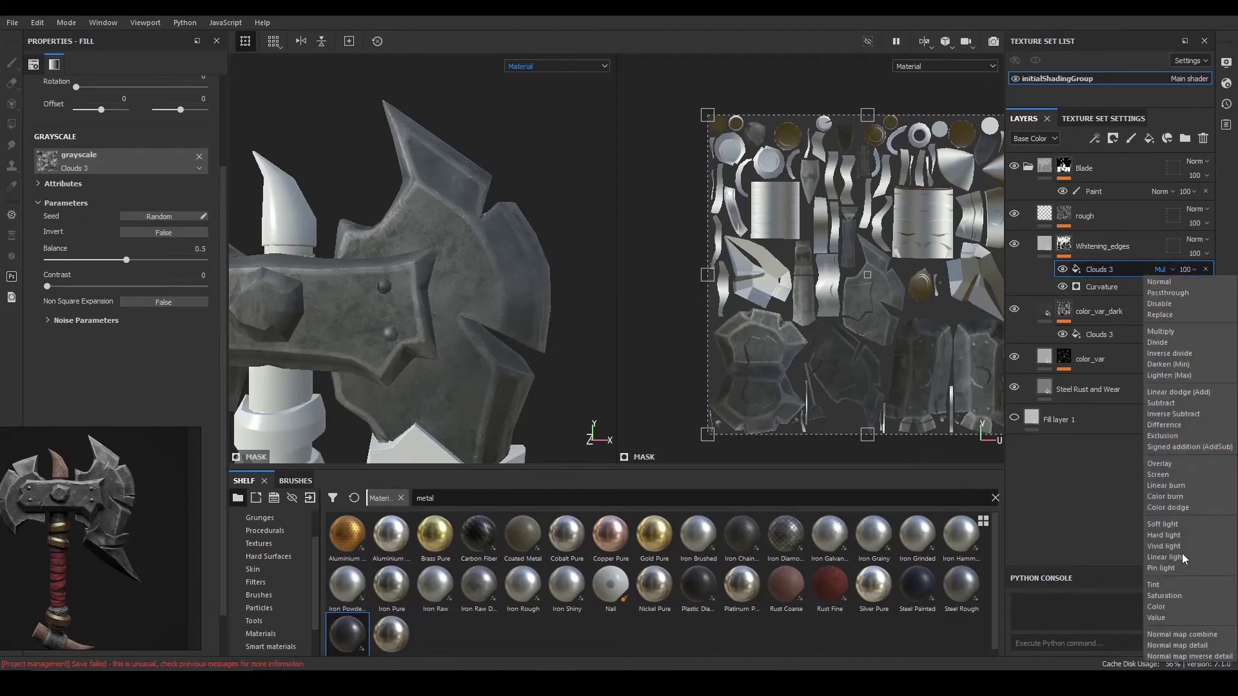
click(1188, 401)
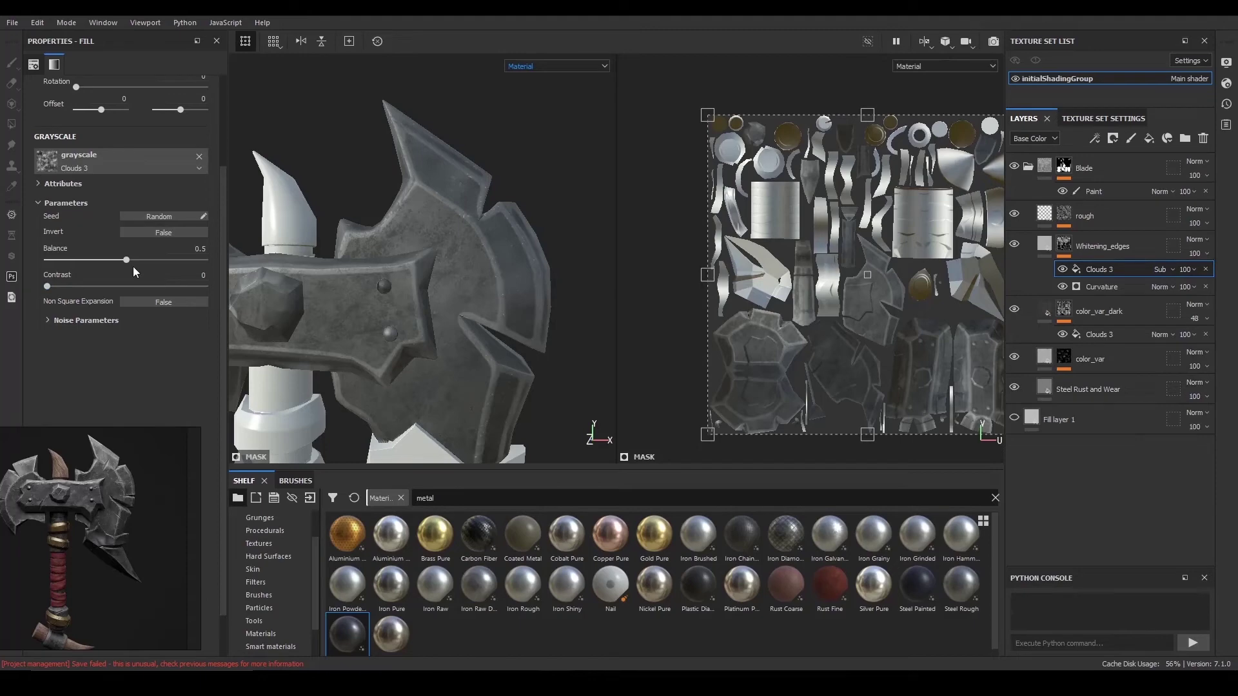
drag(162, 260, 153, 287)
mouse_move(143, 259)
mouse_down()
mouse_move(100, 259)
mouse_move(133, 259)
mouse_up()
scroll(413, 278, down, 4)
alt+drag(416, 277, 452, 279)
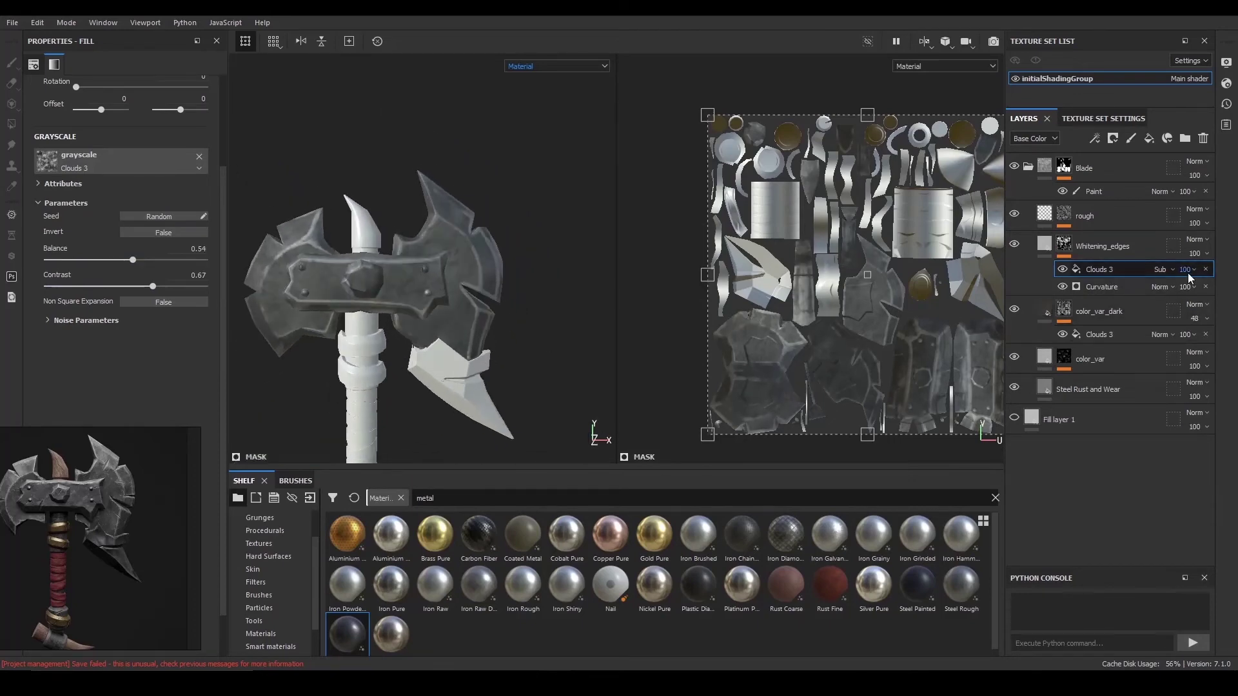
- Compare blending modes for the Clouds 3 mask fill, settle on Multiply, and readjust its balance and contrast
click(1160, 271)
click(1160, 271)
click(1161, 270)
click(1164, 278)
scroll(1161, 275, down, 1)
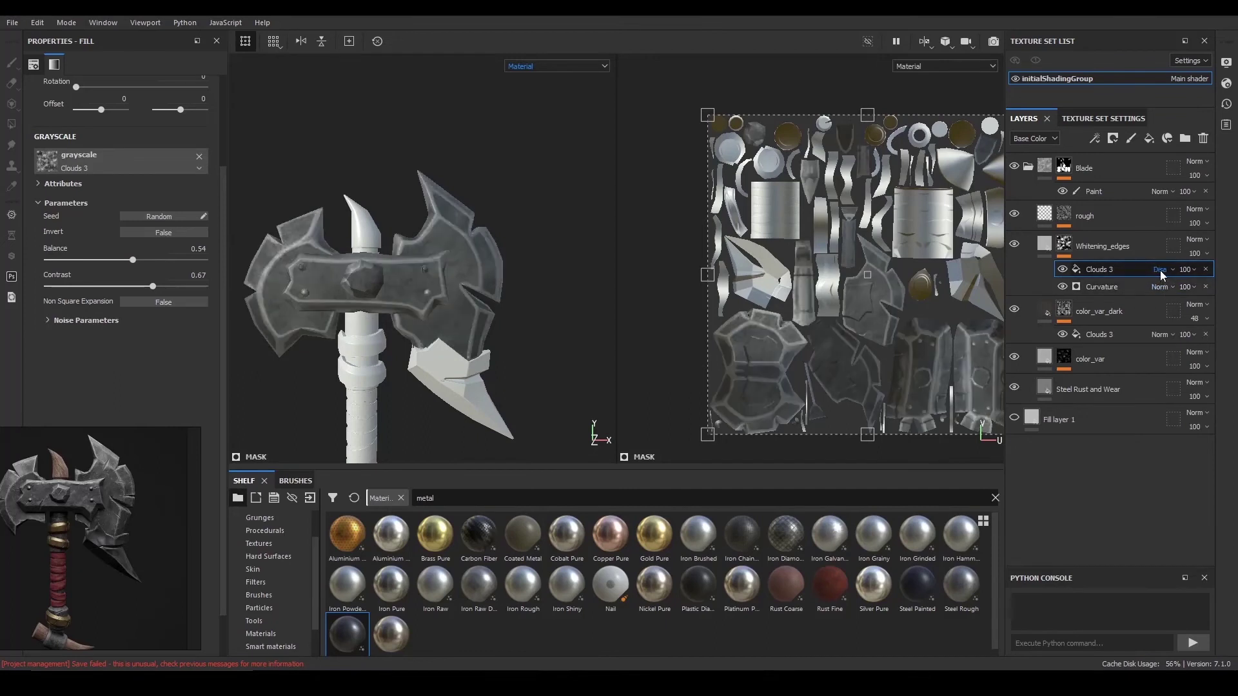
scroll(1163, 275, down, 1)
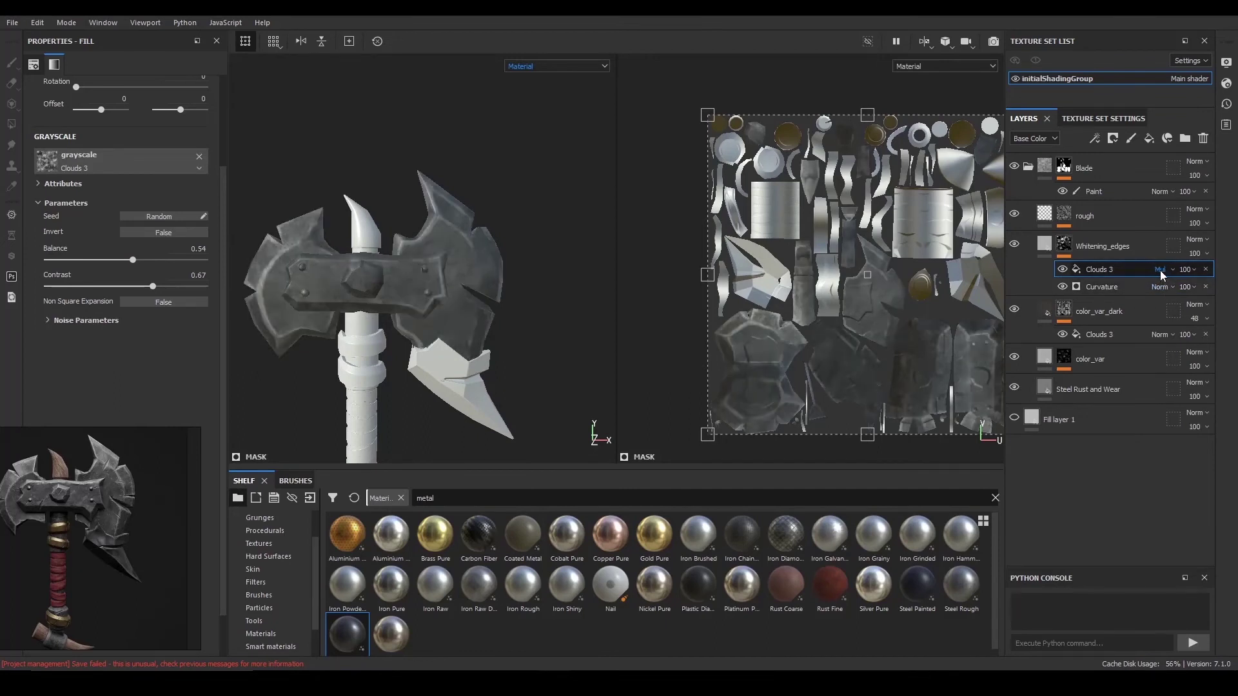
scroll(1163, 275, down, 3)
scroll(1157, 275, up, 4)
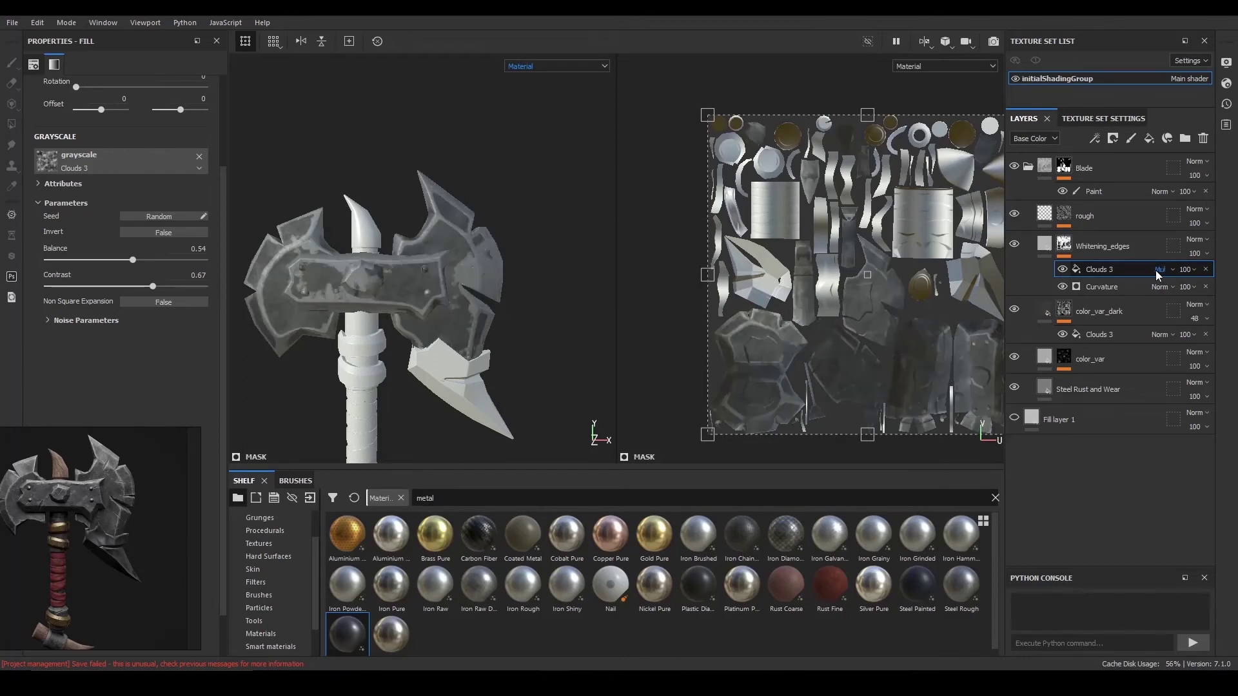
scroll(569, 296, up, 3)
drag(133, 260, 150, 291)
mouse_move(165, 261)
mouse_down()
mouse_move(132, 262)
mouse_move(142, 262)
mouse_up()
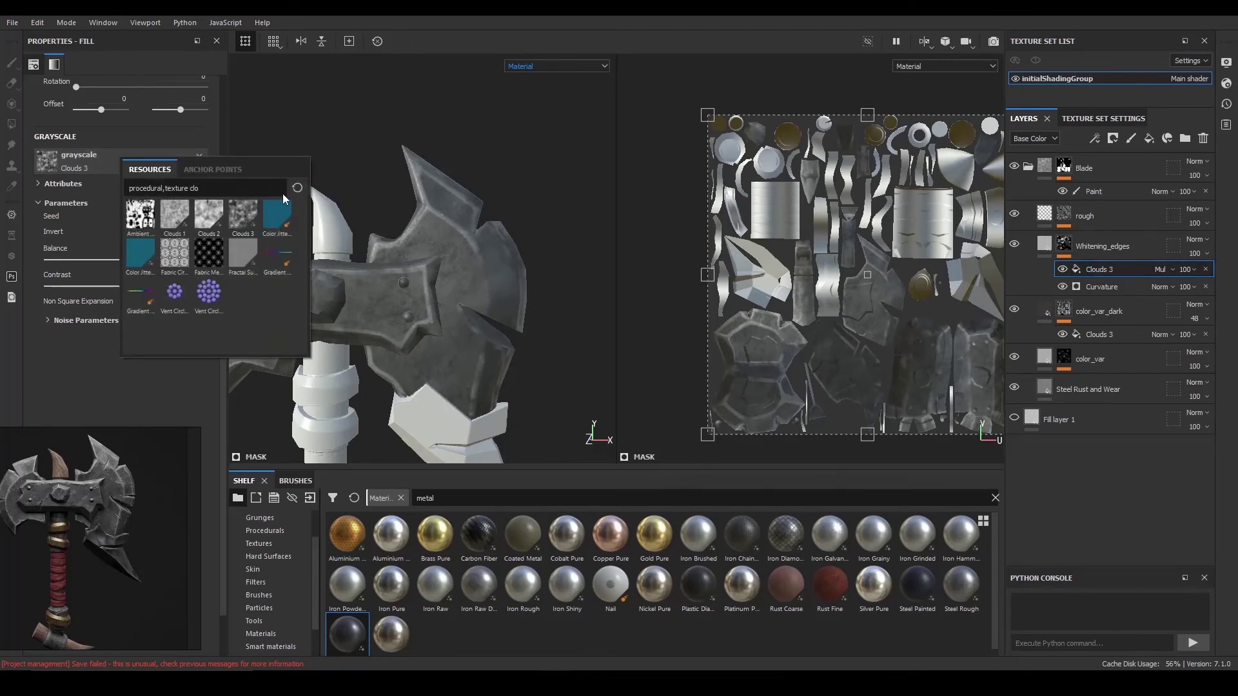
- Replace the Clouds 3 mask texture with Grunge Brushed, setting its balance to 0.68 and contrast to 0.21
click(296, 188)
click(225, 192)
text(gru)
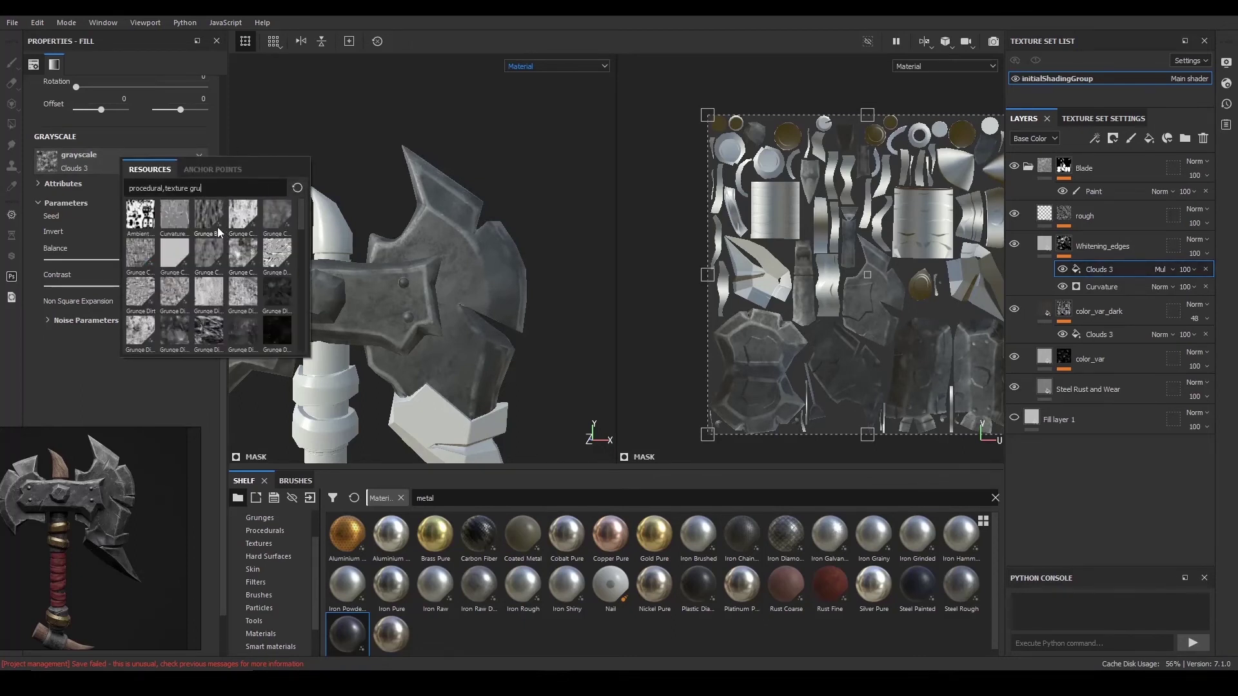
click(205, 217)
mouse_move(401, 272)
alt+mouse_down()
mouse_move(466, 291)
mouse_move(416, 281)
alt+mouse_up()
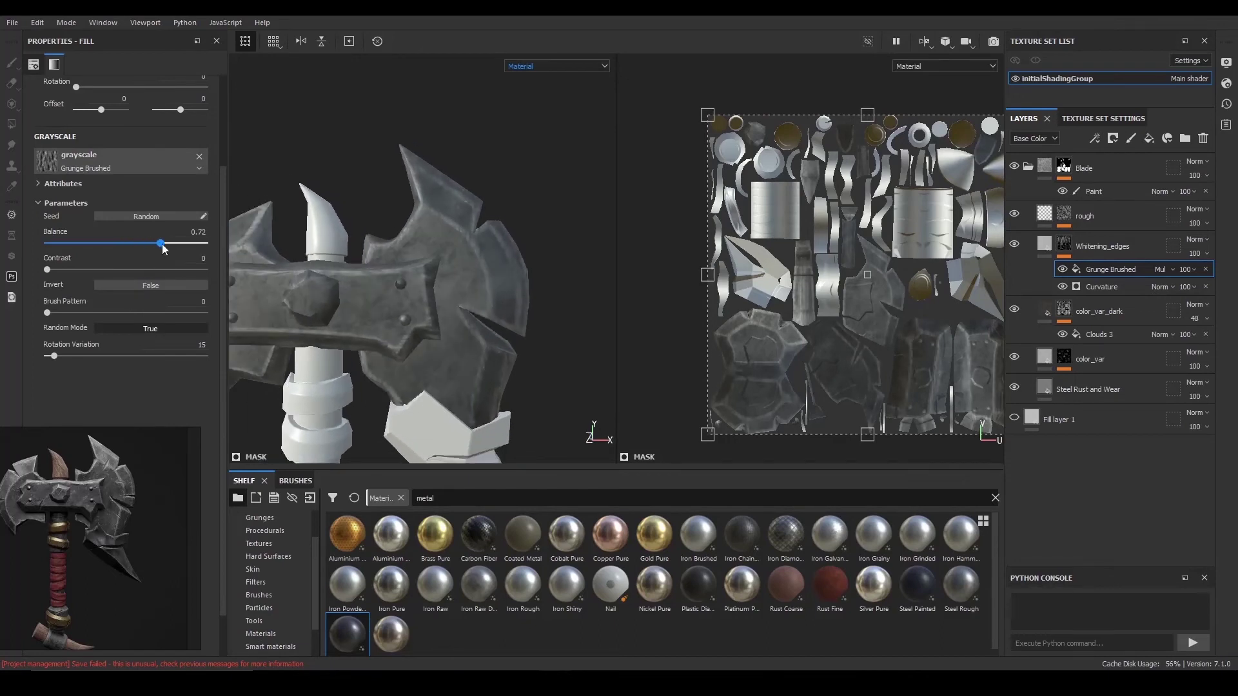
drag(156, 249, 153, 248)
drag(46, 269, 80, 270)
- Set the Grunge Brushed mask fill's projection to Tri-planar projection
scroll(116, 167, up, 3)
click(115, 111)
click(118, 136)
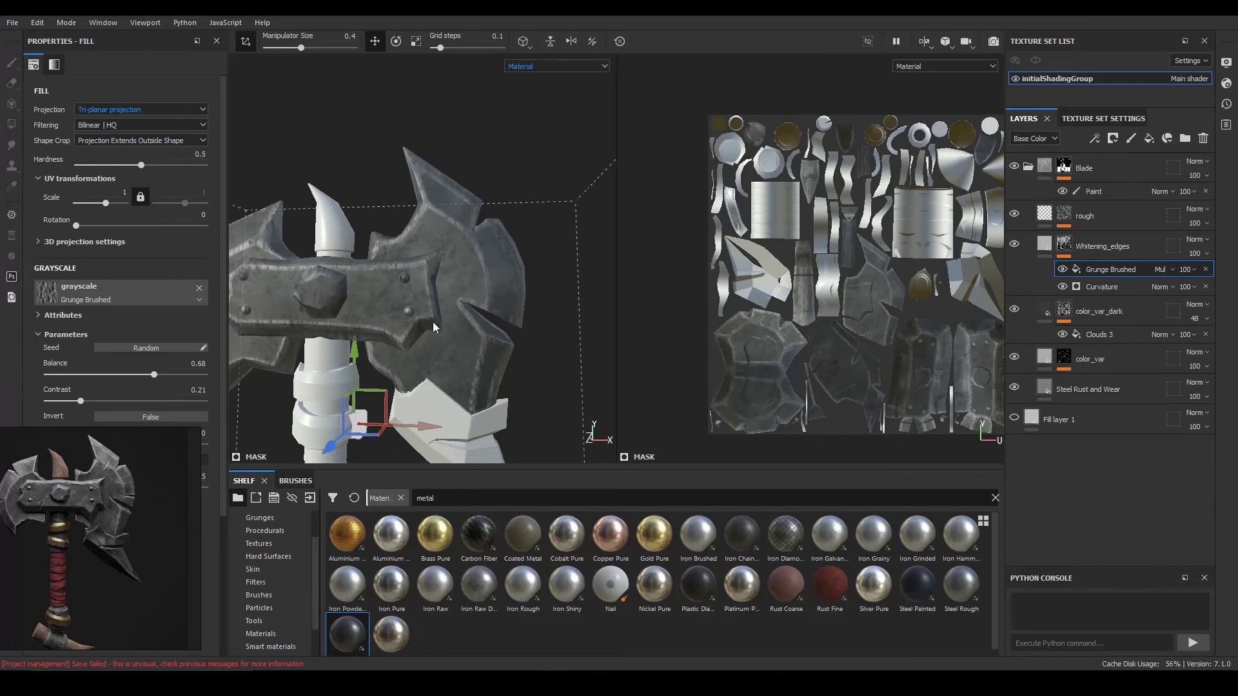
drag(394, 365, 273, 306)
key(ctrl+z)
- Try Grunge Concrete as the Whitening_edges mask texture, with balance 0.69 and contrast 0.68
click(149, 285)
click(310, 347)
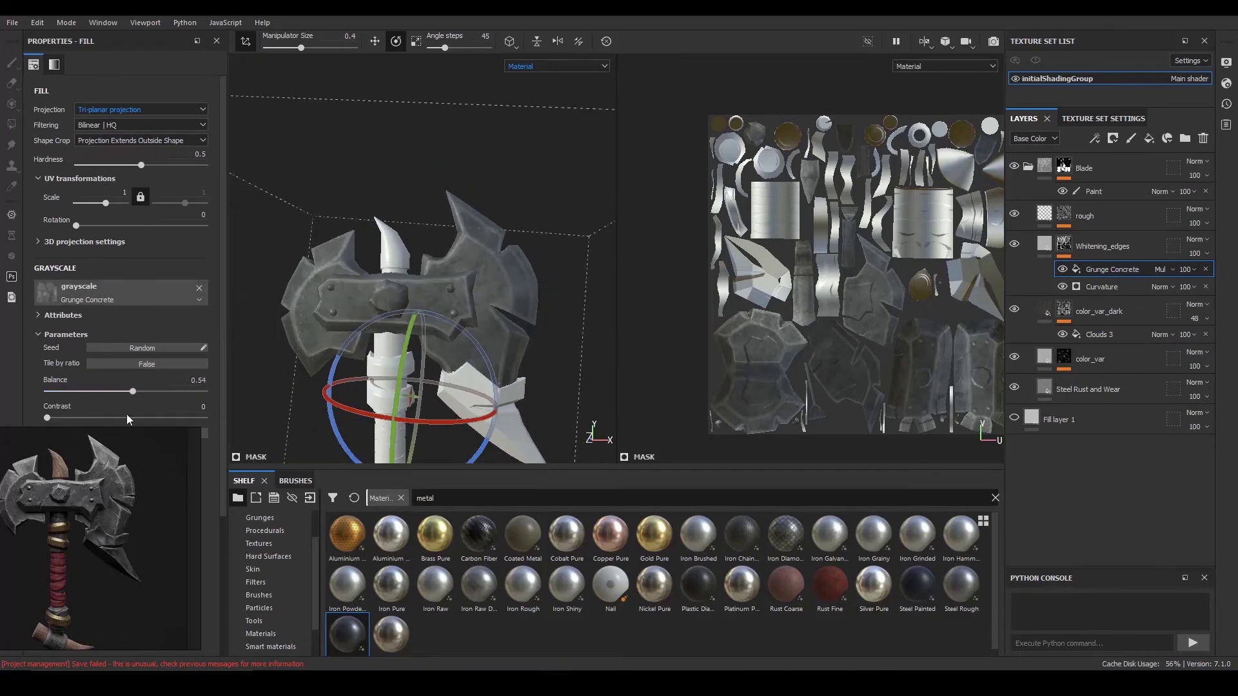
click(99, 418)
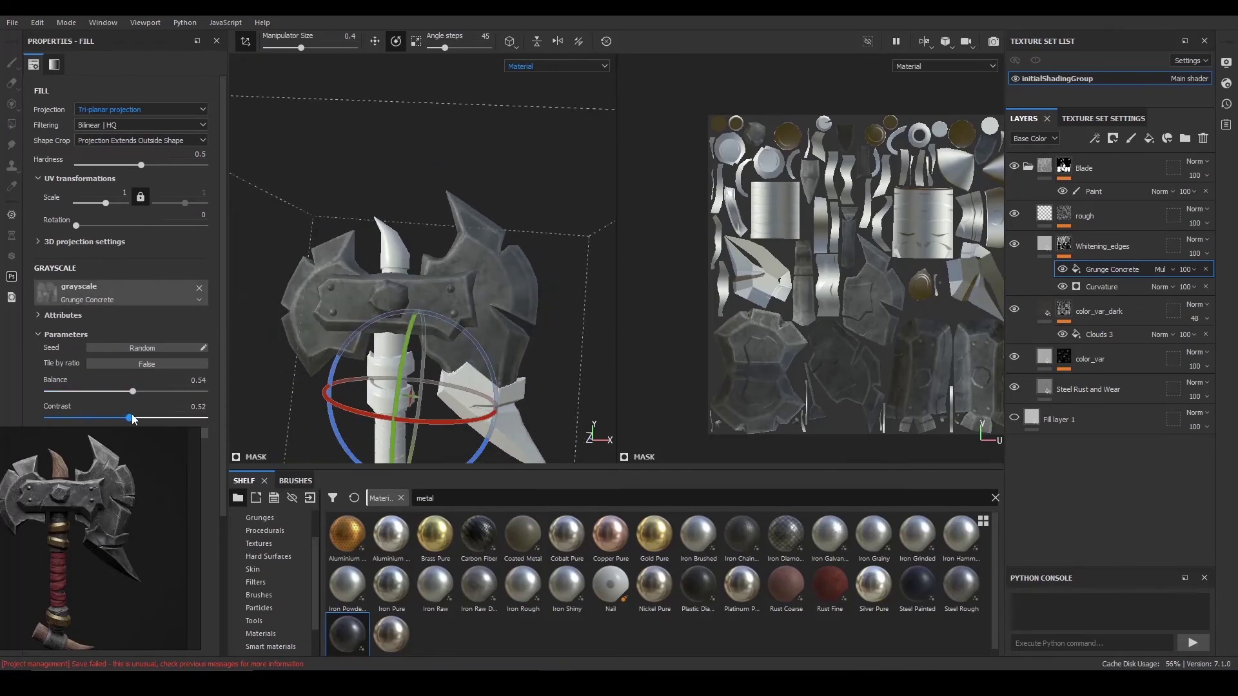
drag(129, 418, 22, 417)
drag(133, 392, 160, 381)
drag(70, 418, 153, 419)
scroll(452, 270, up, 2)
mouse_move(465, 278)
alt+mouse_down()
mouse_move(413, 281)
mouse_move(472, 290)
alt+mouse_up()
alt+right_drag(473, 291, 445, 242)
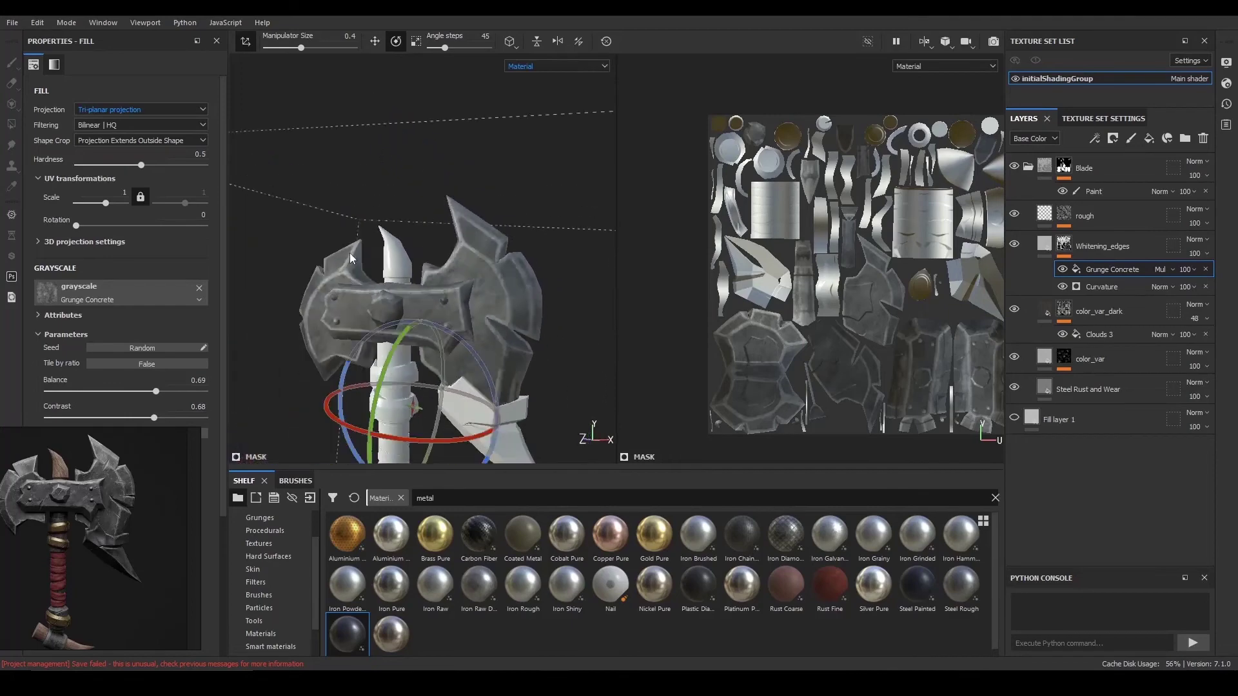
alt+drag(445, 242, 387, 264)
- Try Grunge Concrete Dirty in the mask, return to Grunge Brushed, and set the UV scale to 0.5
click(152, 295)
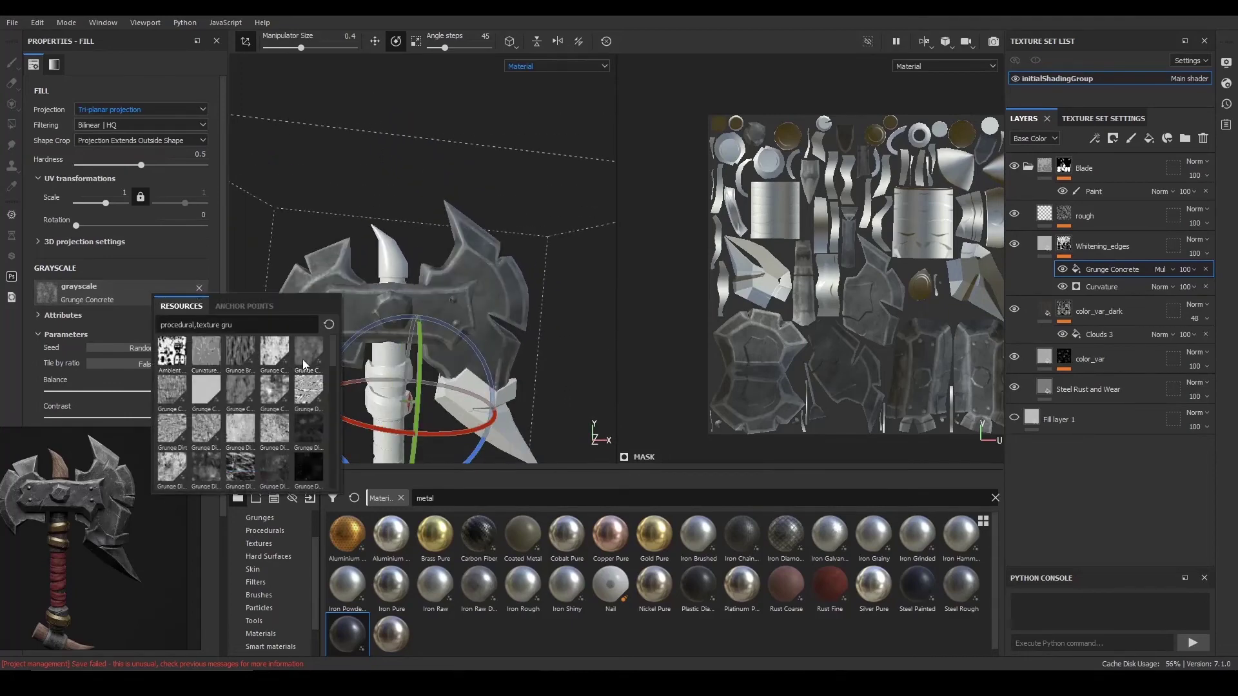
click(245, 381)
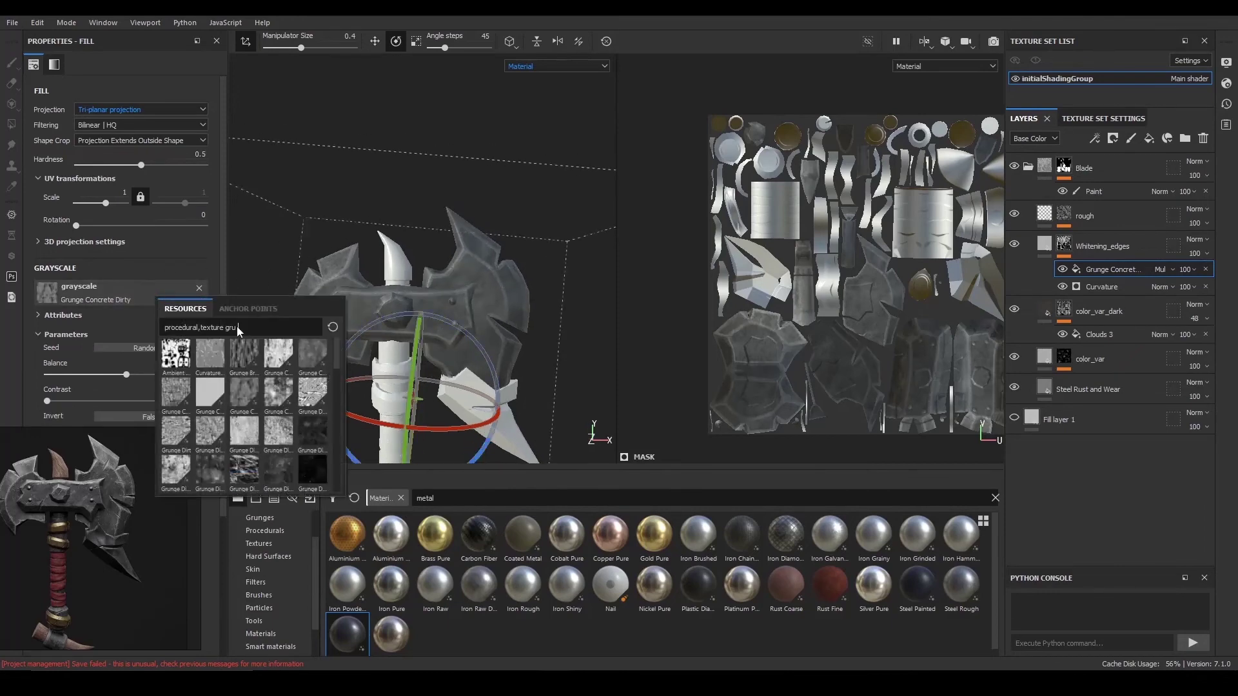
click(244, 358)
scroll(516, 303, up, 2)
mouse_move(516, 303)
alt+mouse_down()
mouse_move(444, 322)
mouse_move(480, 343)
mouse_move(431, 372)
alt+mouse_up()
click(121, 193)
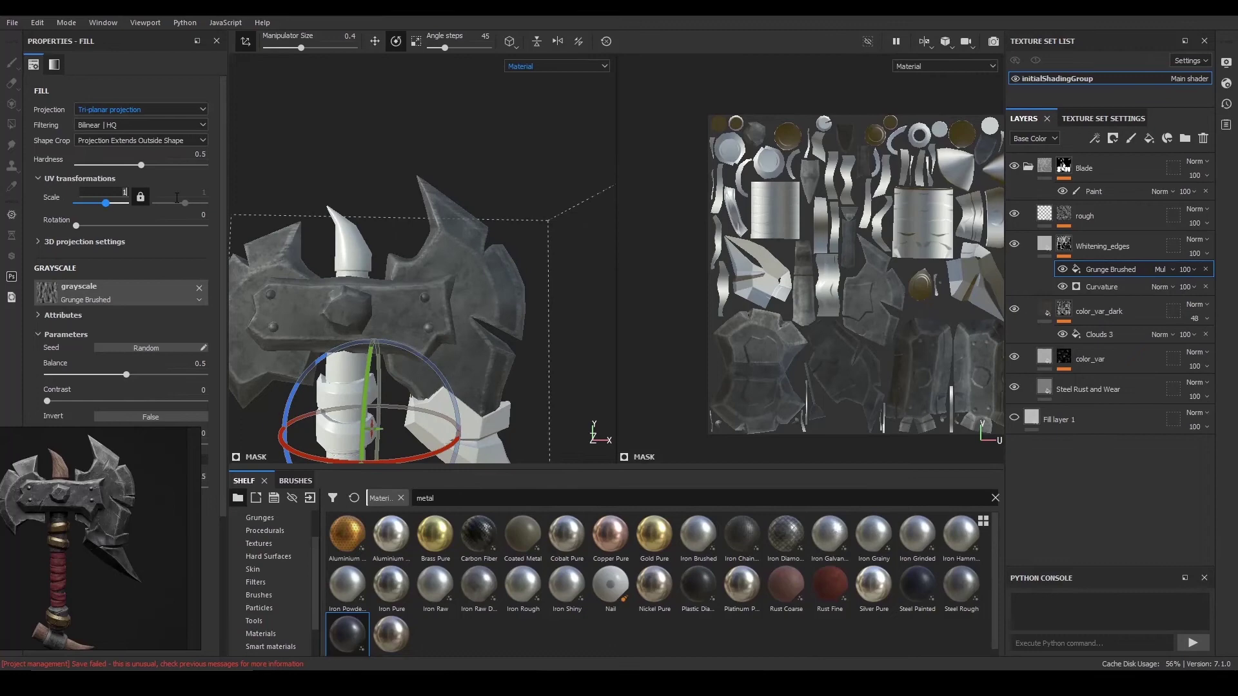
text(2)
key(BackSpace)
text(0.5)
key(Return)
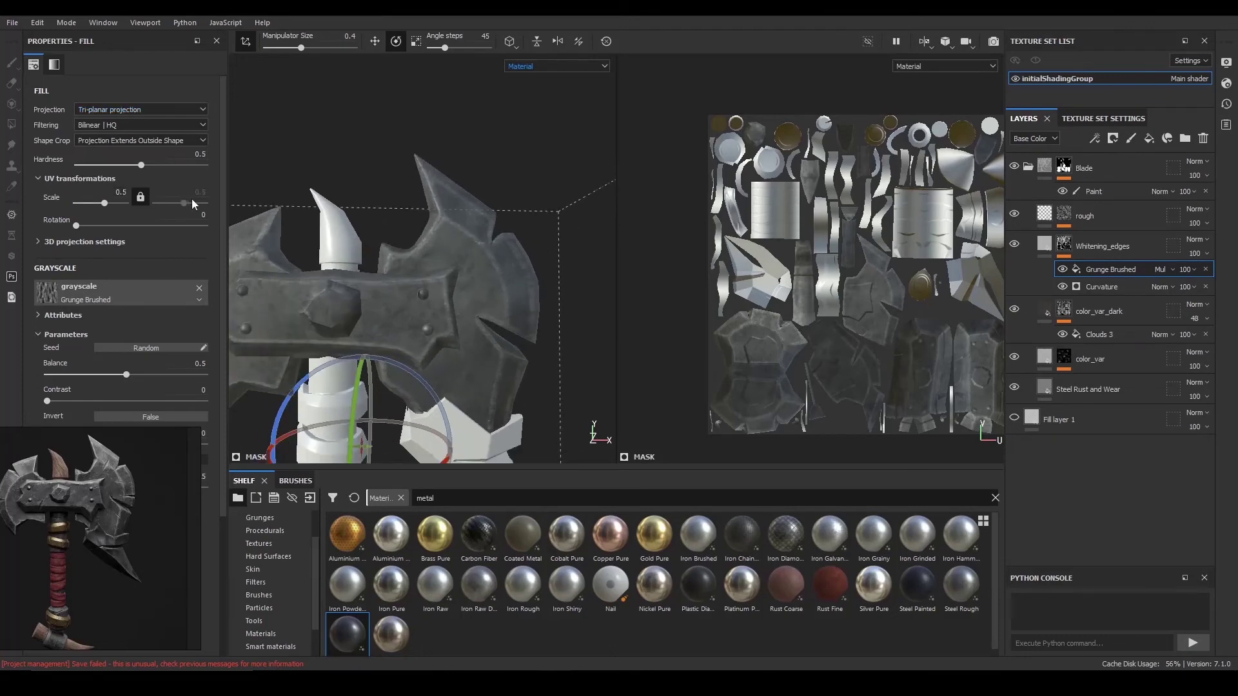
- Set Grunge Brushed's balance to 0.67 and contrast to 0.43, and try its Invert, Random Mode and Seed options
scroll(532, 320, down, 2)
alt+drag(532, 320, 477, 312)
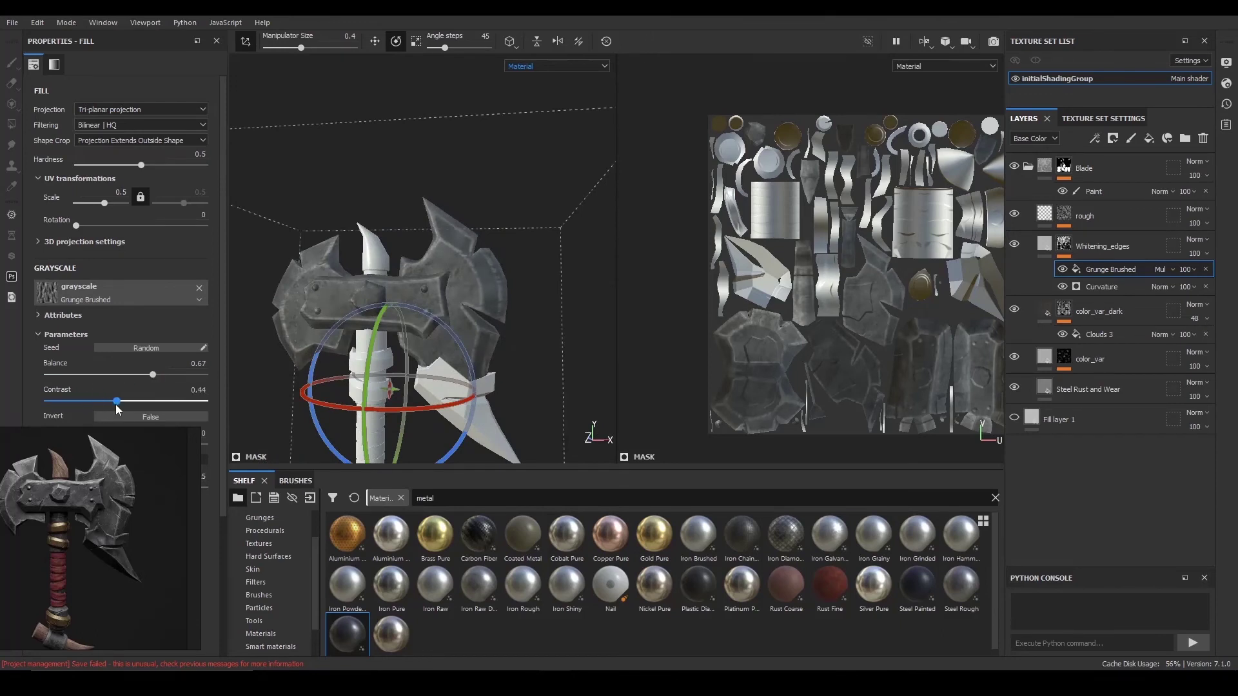
scroll(117, 405, down, 3)
click(178, 300)
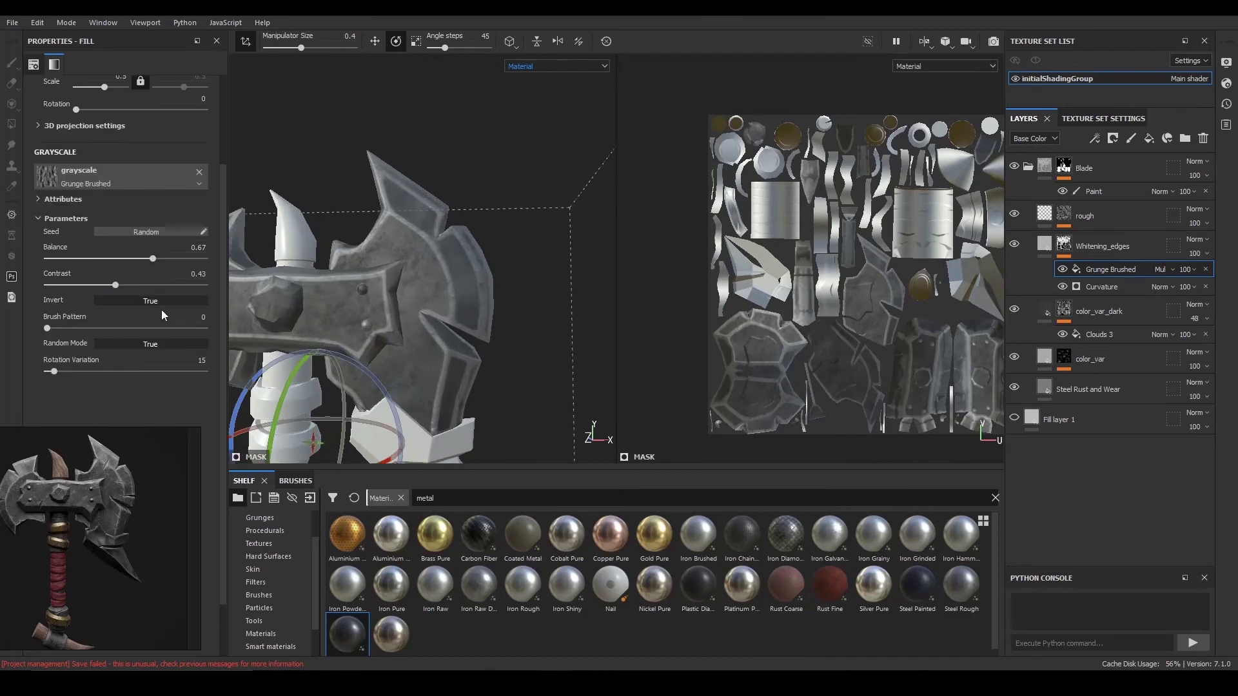
click(168, 300)
click(170, 343)
click(170, 343)
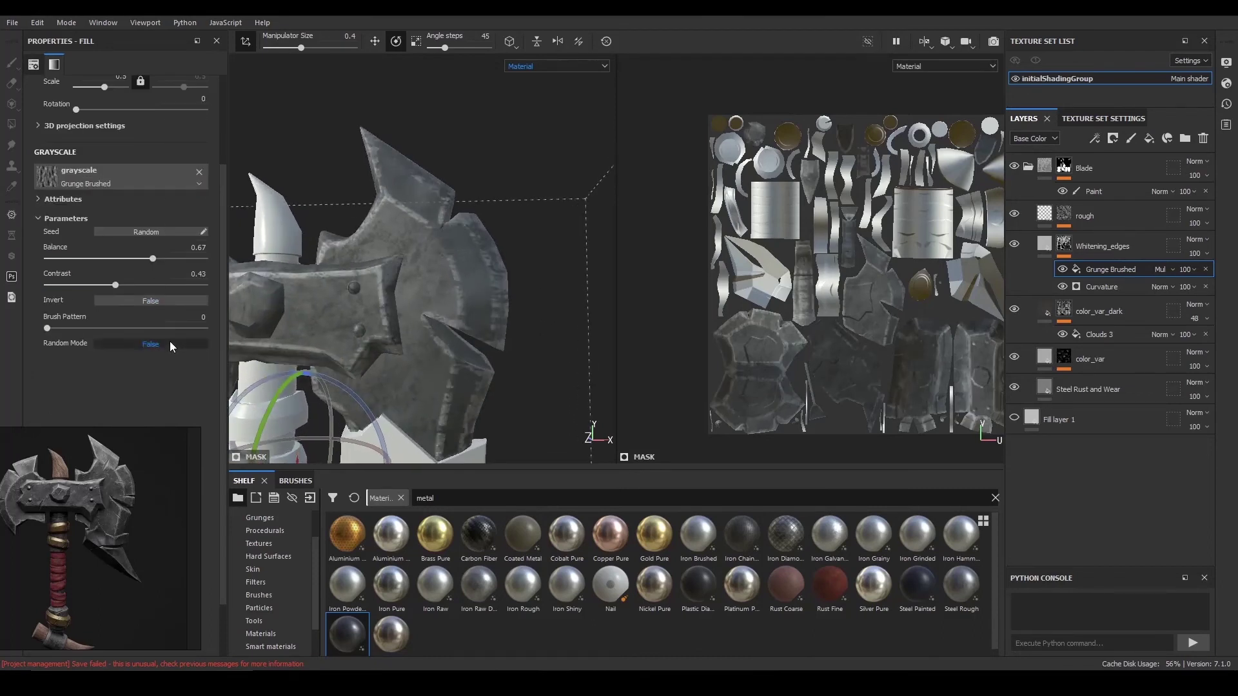
click(172, 231)
alt+drag(352, 262, 405, 335)
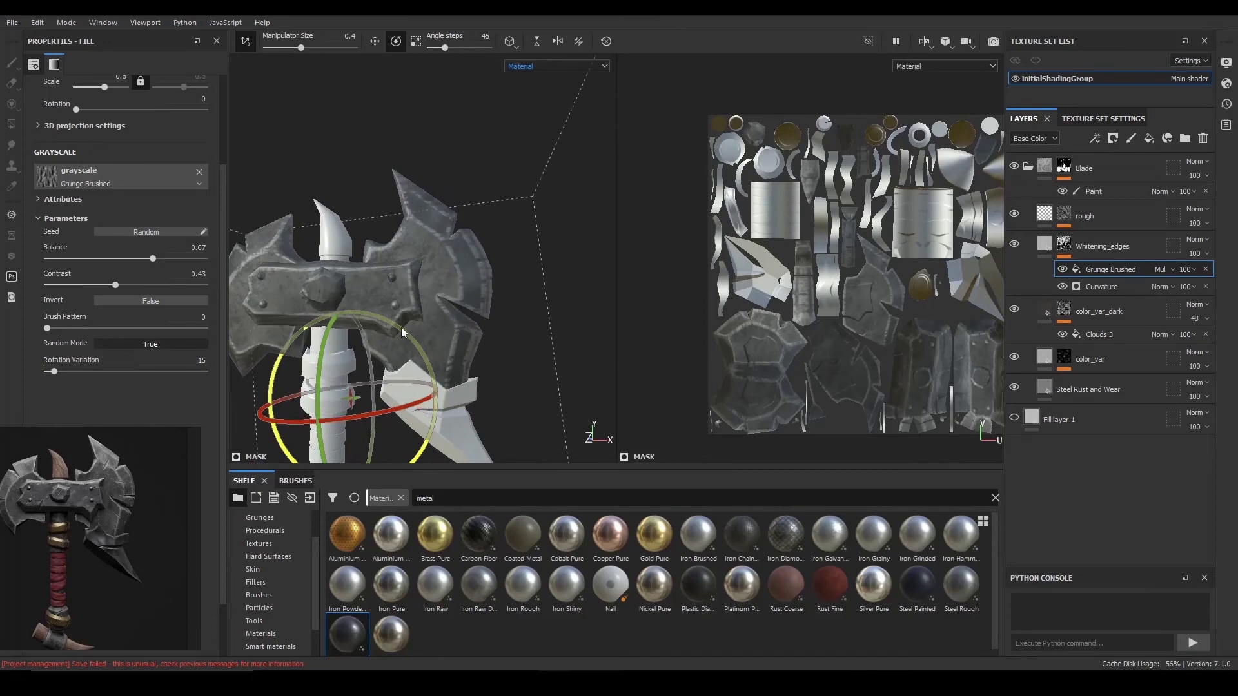
- Study the reference's edge wear and raise Grunge Brushed's brush pattern and rotation variation
scroll(401, 327, up, 2)
scroll(125, 479, up, 9)
scroll(126, 478, down, 2)
scroll(470, 318, down, 2)
alt+drag(470, 319, 480, 284)
alt+right_drag(481, 284, 542, 333)
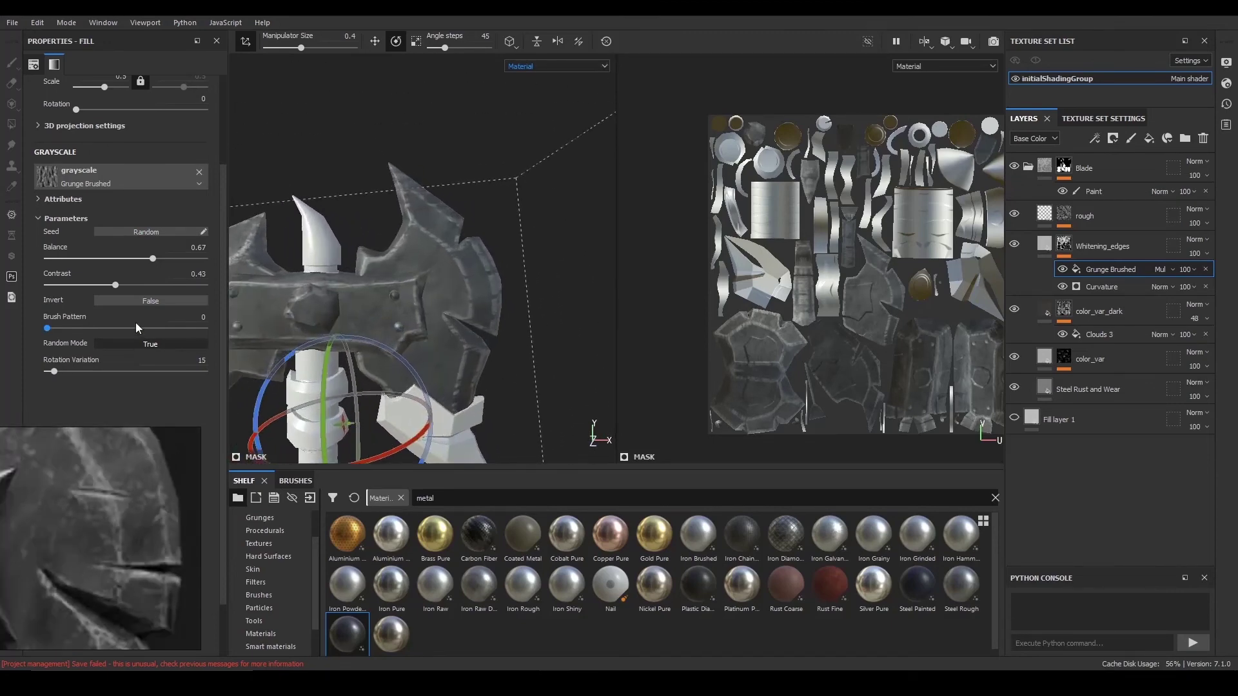
click(92, 330)
alt+drag(520, 323, 454, 261)
scroll(454, 261, down, 1)
drag(54, 371, 164, 372)
alt+right_drag(461, 322, 555, 365)
alt+middle_drag(555, 365, 492, 354)
- Replace the mask's Grunge Brushed texture with Grunge Concrete Dirty and try out strong balance and contrast values
click(156, 177)
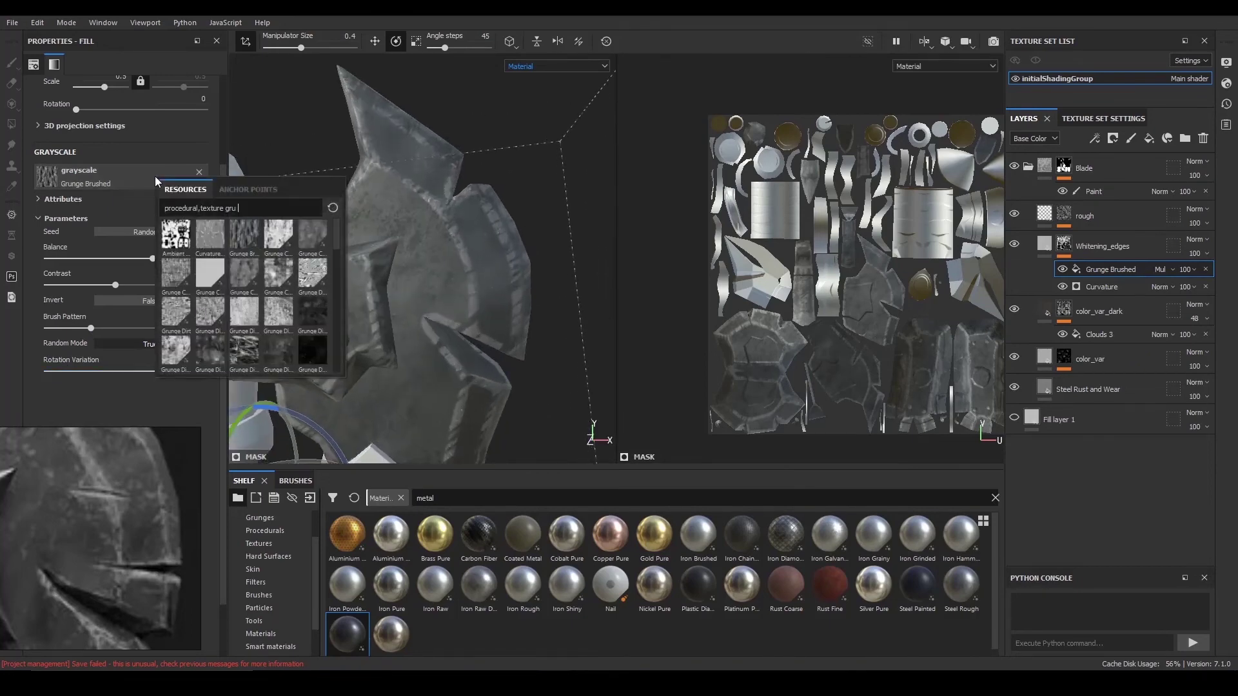
click(245, 284)
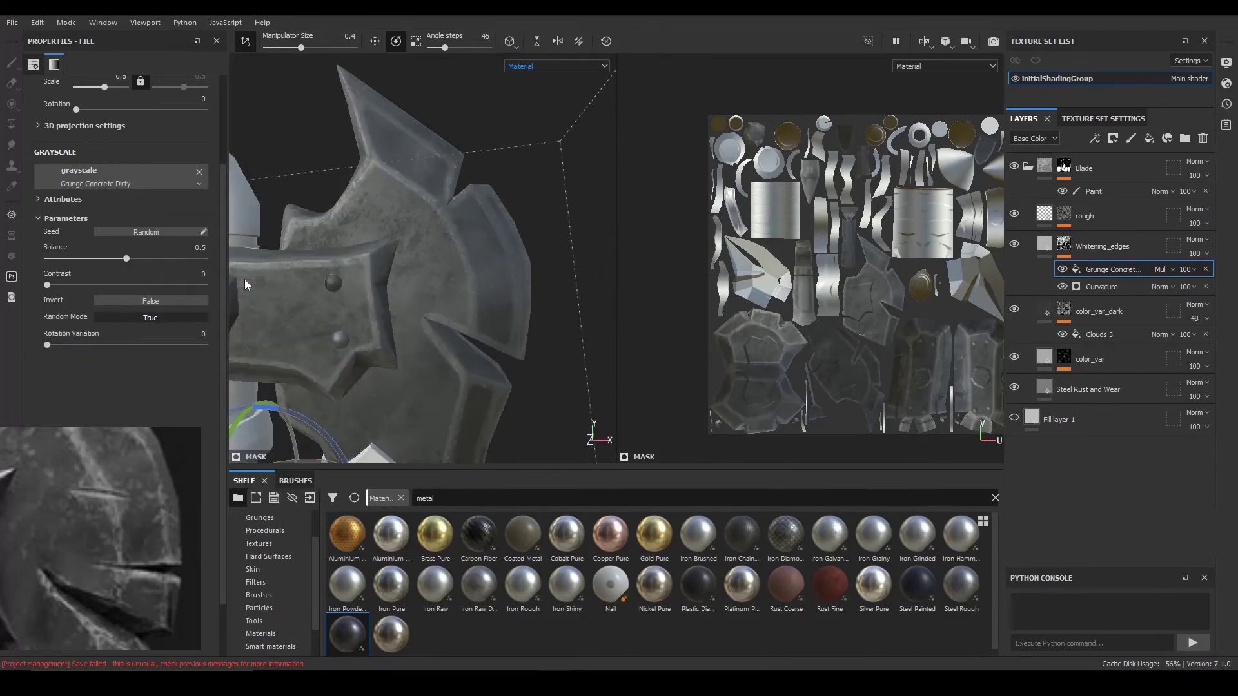
click(162, 258)
click(156, 258)
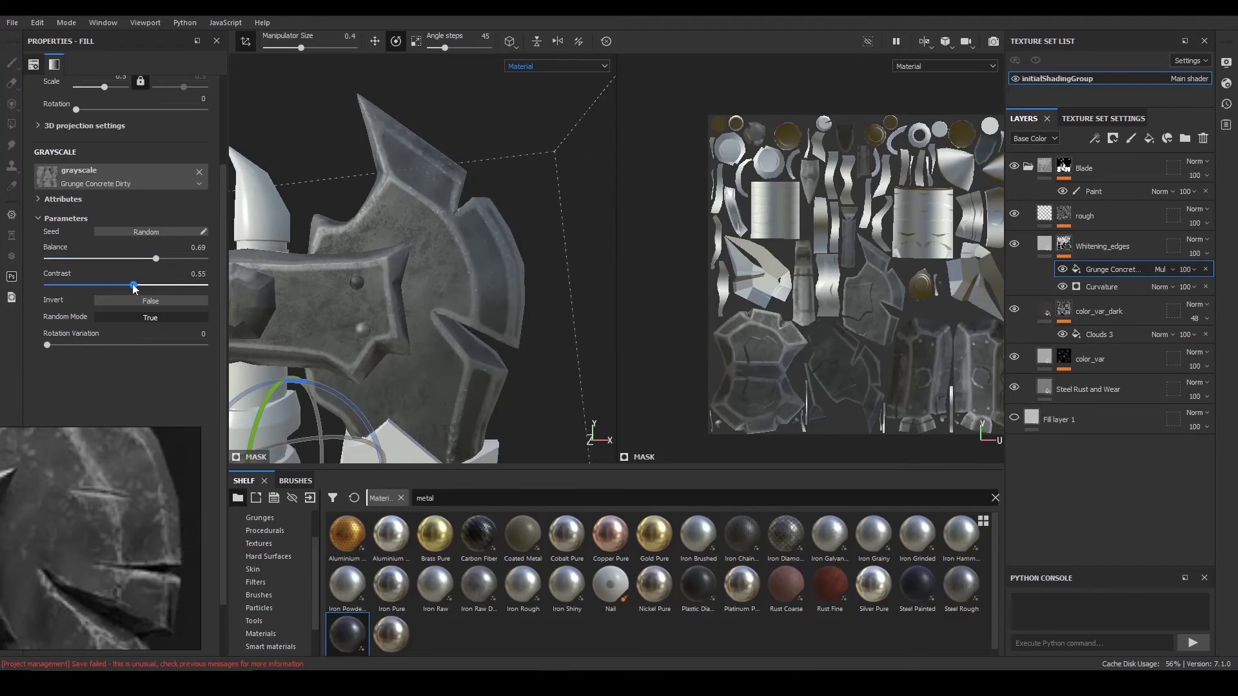
click(179, 258)
click(121, 284)
click(54, 287)
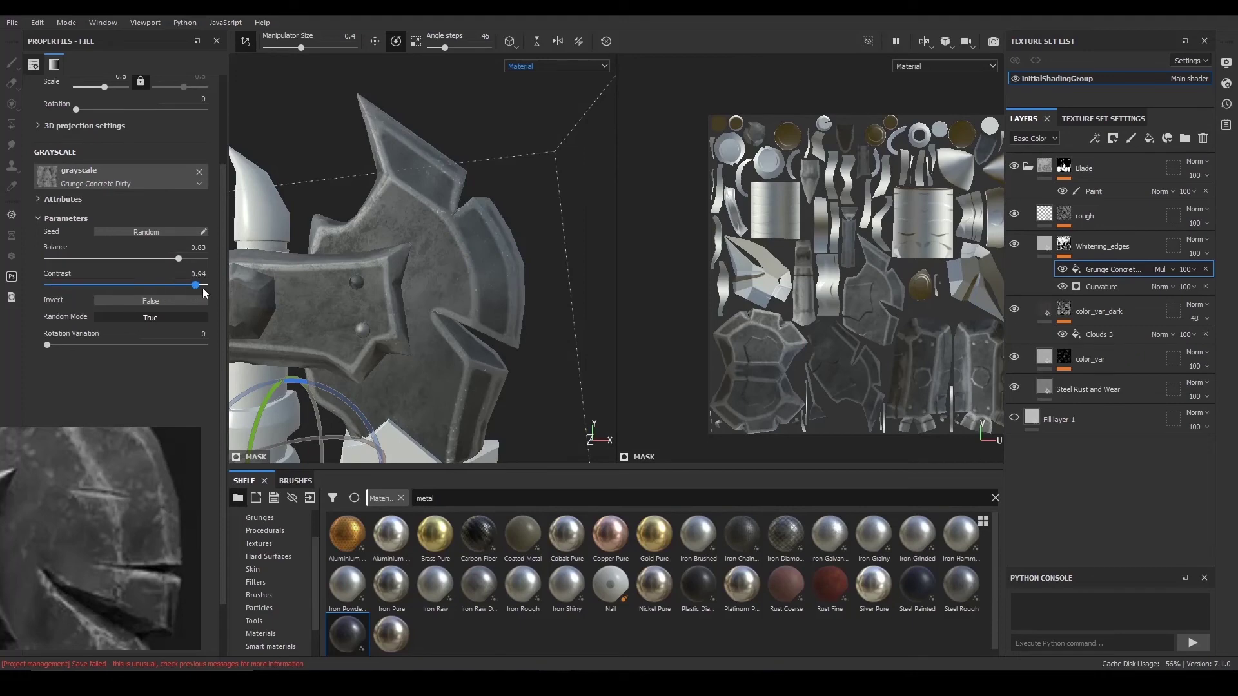
- Set the Grunge Concrete Dirty mask fill's balance to 0.58 and readjust its contrast
click(73, 258)
drag(107, 261, 138, 248)
alt+drag(258, 244, 490, 329)
drag(139, 258, 139, 260)
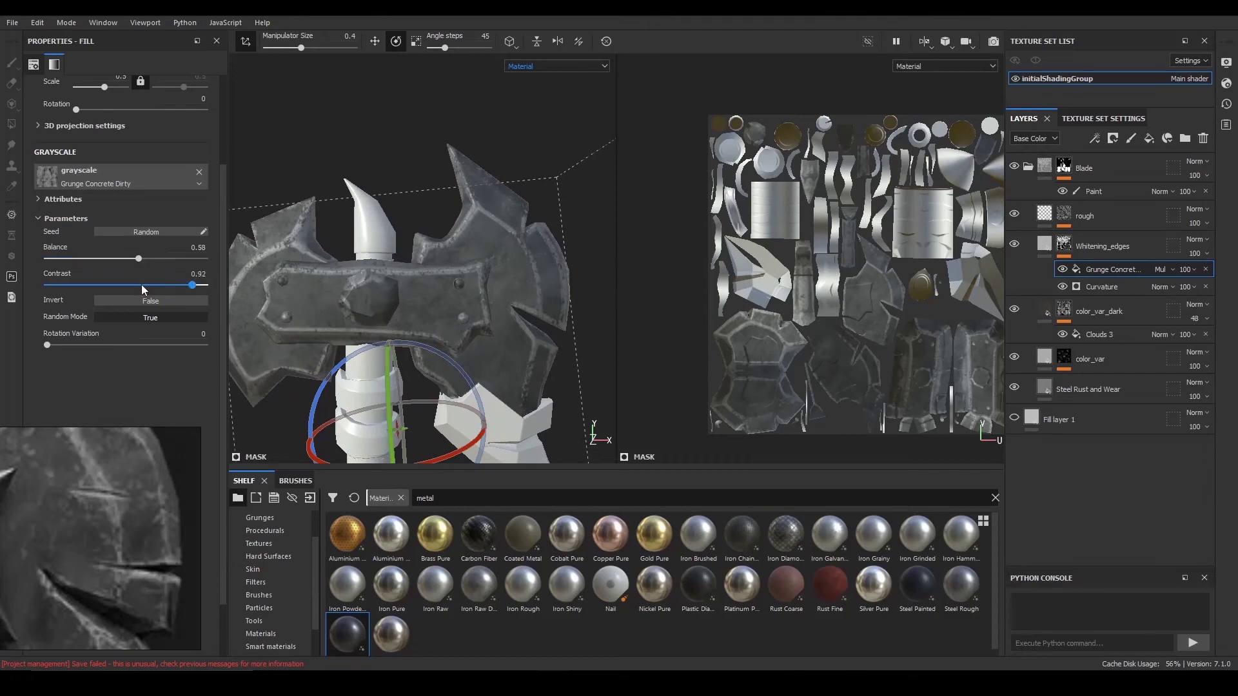
drag(76, 285, 391, 273)
- Select the Whitening_edges layer and compare the blade's edge wear with the reference image from several angles
alt+right_drag(449, 296, 328, 248)
mouse_move(329, 248)
alt+mouse_down()
mouse_move(458, 262)
mouse_move(354, 248)
mouse_move(441, 207)
alt+mouse_up()
click(1095, 249)
alt+drag(448, 277, 393, 275)
alt+right_drag(393, 274, 454, 291)
scroll(77, 553, down, 4)
right_drag(77, 554, 185, 459)
alt+drag(517, 298, 525, 258)
alt+right_drag(526, 258, 520, 261)
alt+drag(519, 261, 500, 282)
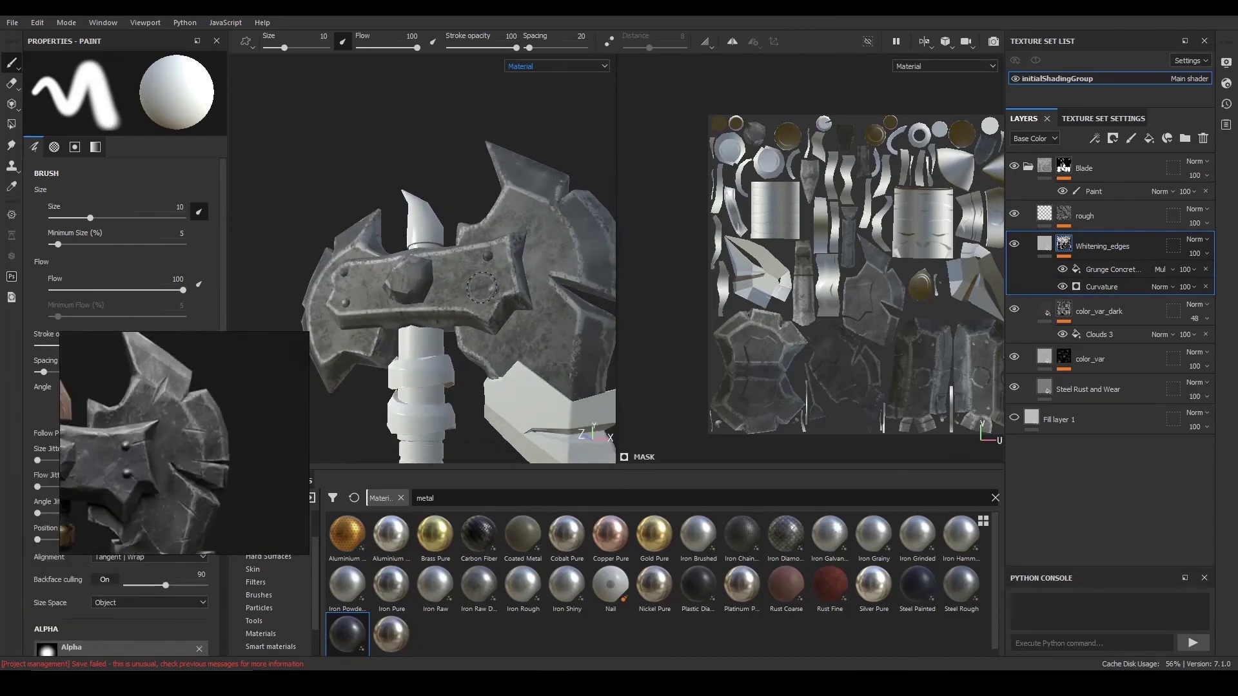
alt+middle_drag(500, 282, 467, 274)
alt+drag(466, 274, 461, 303)
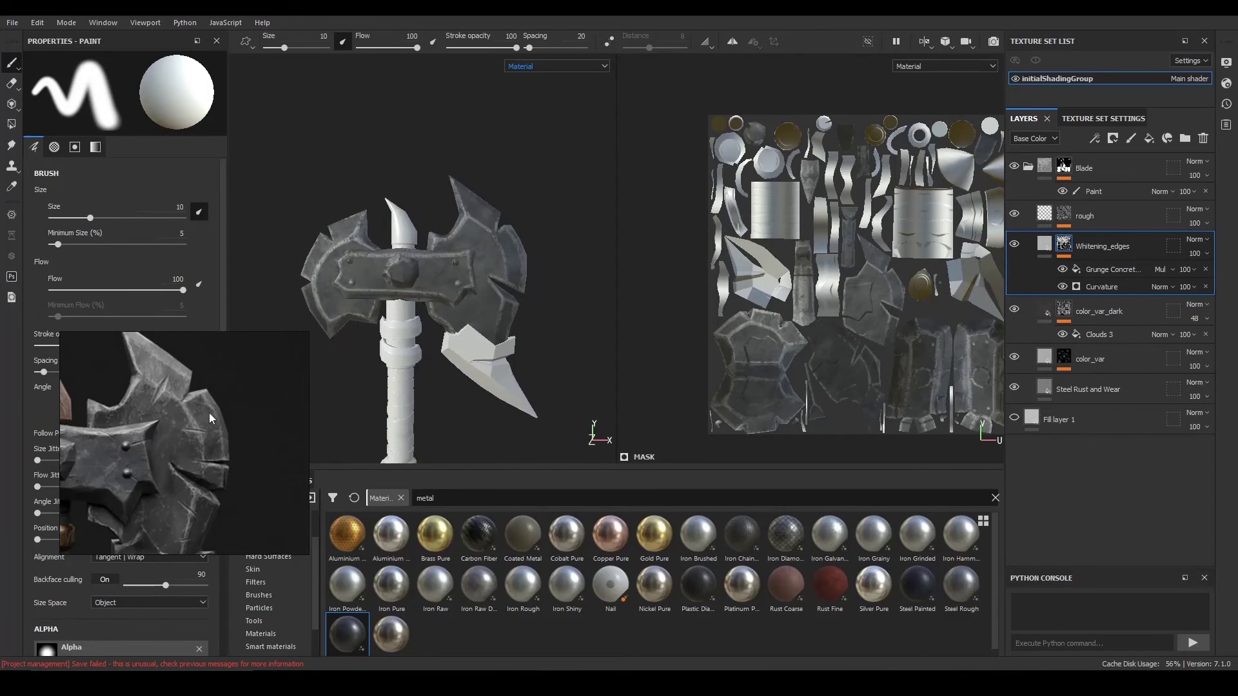
scroll(214, 417, down, 4)
alt+right_drag(489, 262, 586, 271)
alt+middle_drag(586, 271, 566, 302)
alt+right_drag(567, 301, 508, 290)
alt+drag(508, 290, 490, 296)
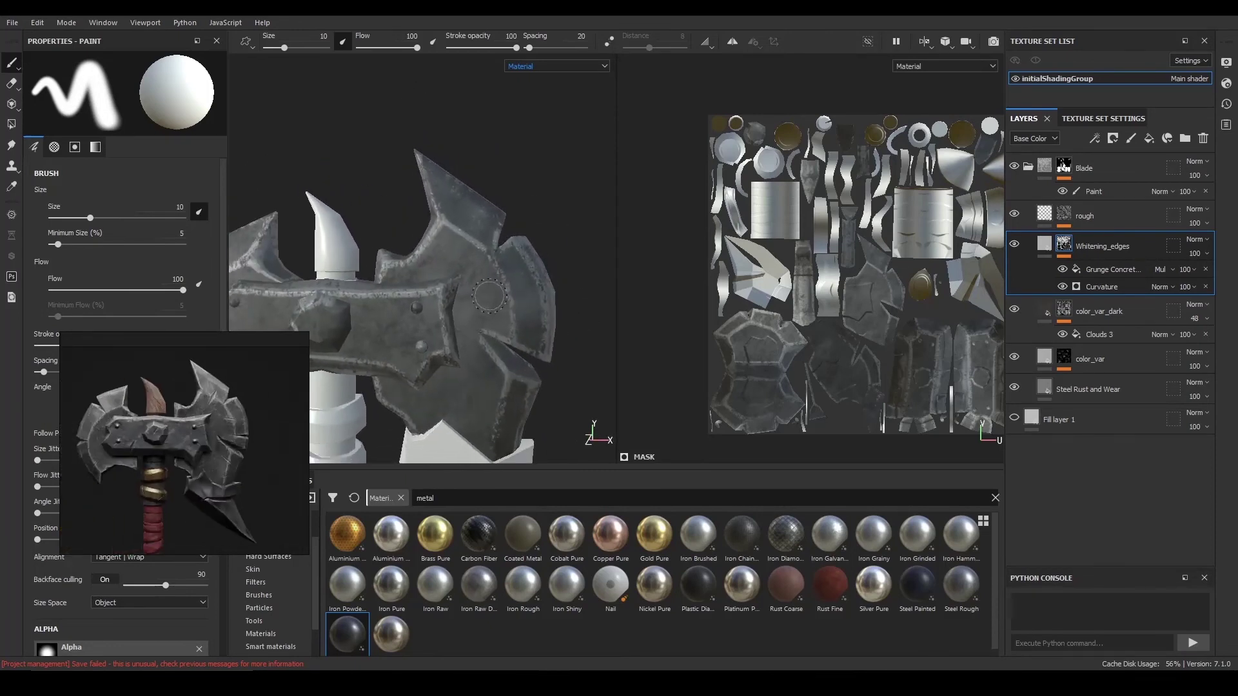
- Add a fill layer above Whitening_edges, name it more_lighter_grunge, and hide it
click(1149, 139)
double_click(1077, 247)
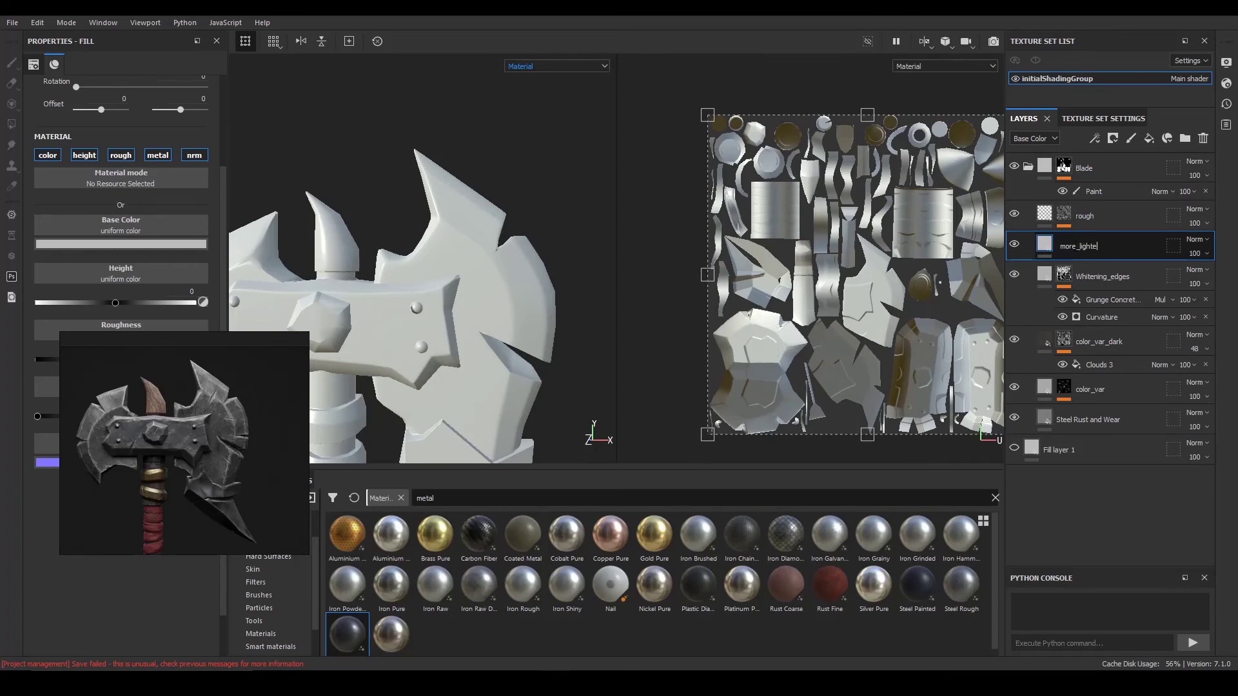
text(more_lighter_grunge)
key(Return)
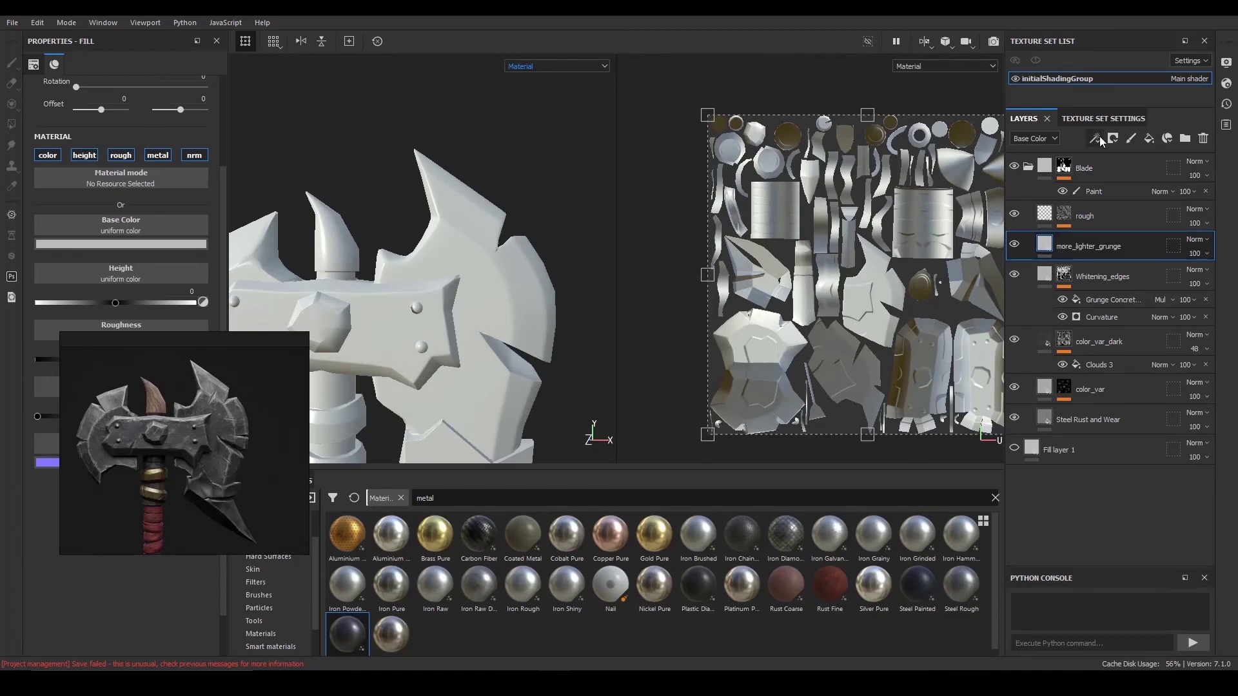
click(1014, 244)
- Enable the roughness channel on the Whitening_edges fill and try higher roughness values up to about 0.84
click(1051, 279)
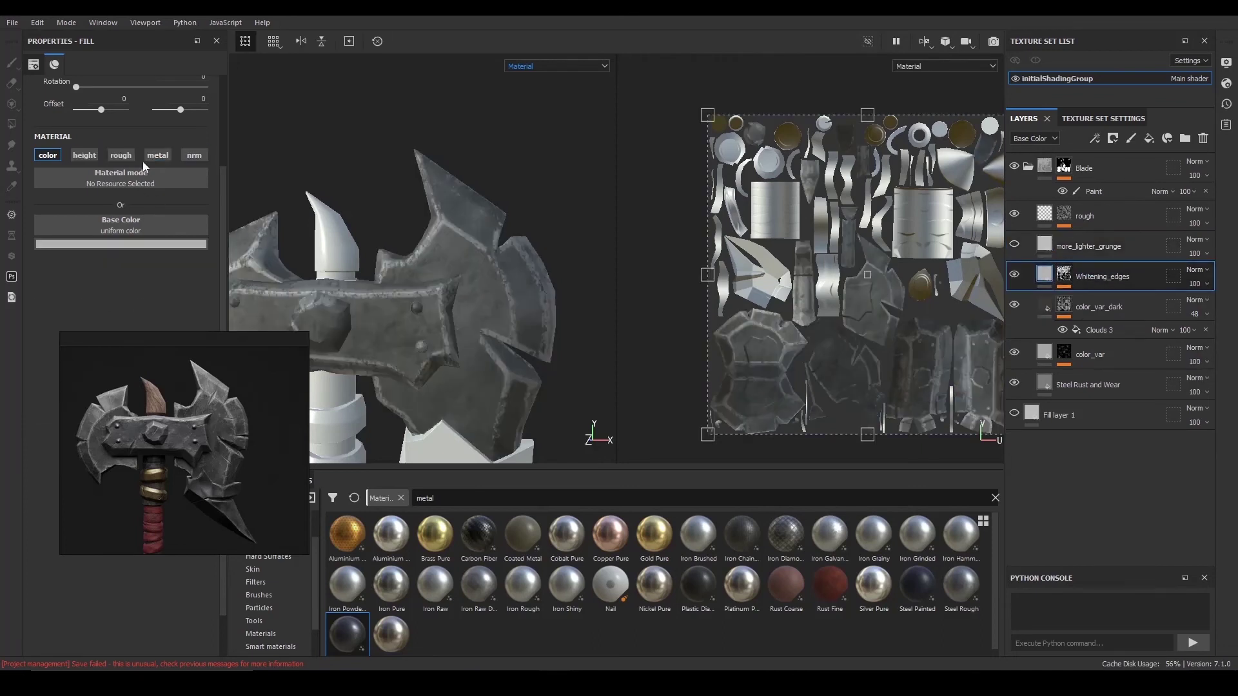
click(129, 156)
mouse_move(393, 223)
alt+mouse_down()
mouse_move(423, 219)
mouse_move(403, 227)
alt+mouse_up()
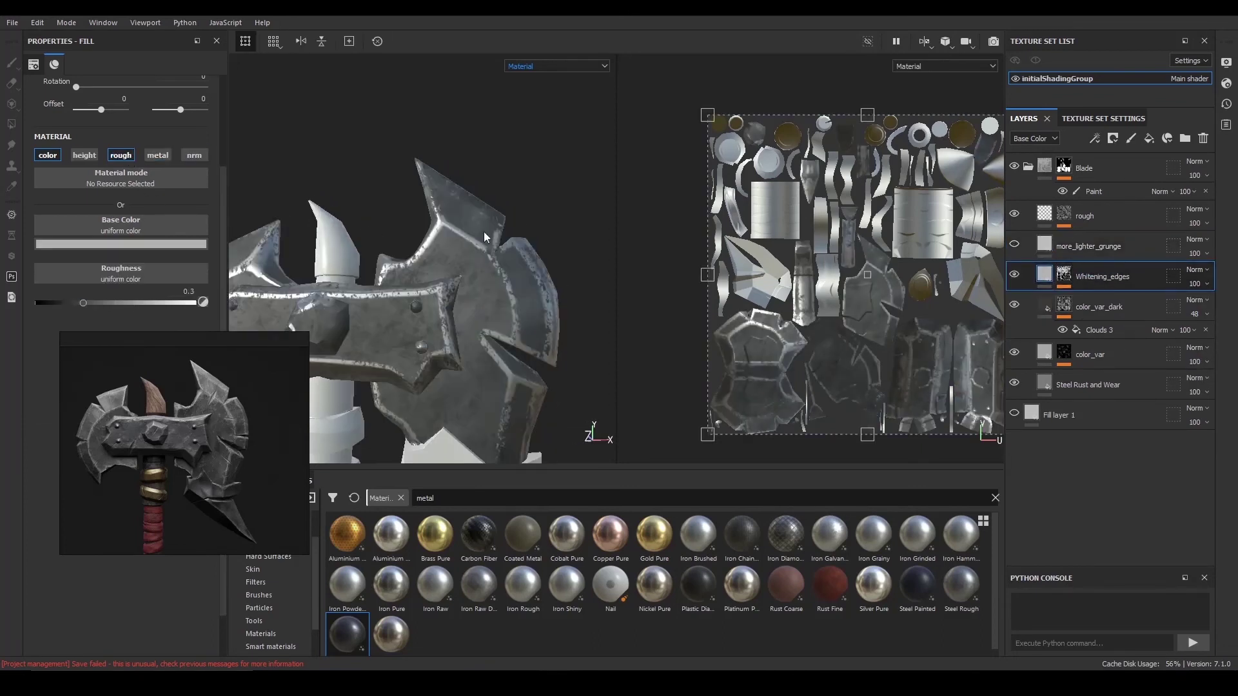
mouse_move(134, 303)
mouse_down()
mouse_move(168, 304)
mouse_move(157, 305)
mouse_up()
mouse_move(464, 303)
alt+mouse_down()
mouse_move(509, 303)
mouse_move(458, 303)
mouse_move(471, 309)
alt+mouse_up()
scroll(481, 312, up, 3)
mouse_move(156, 303)
mouse_down()
mouse_move(106, 300)
mouse_move(176, 307)
mouse_move(162, 307)
mouse_up()
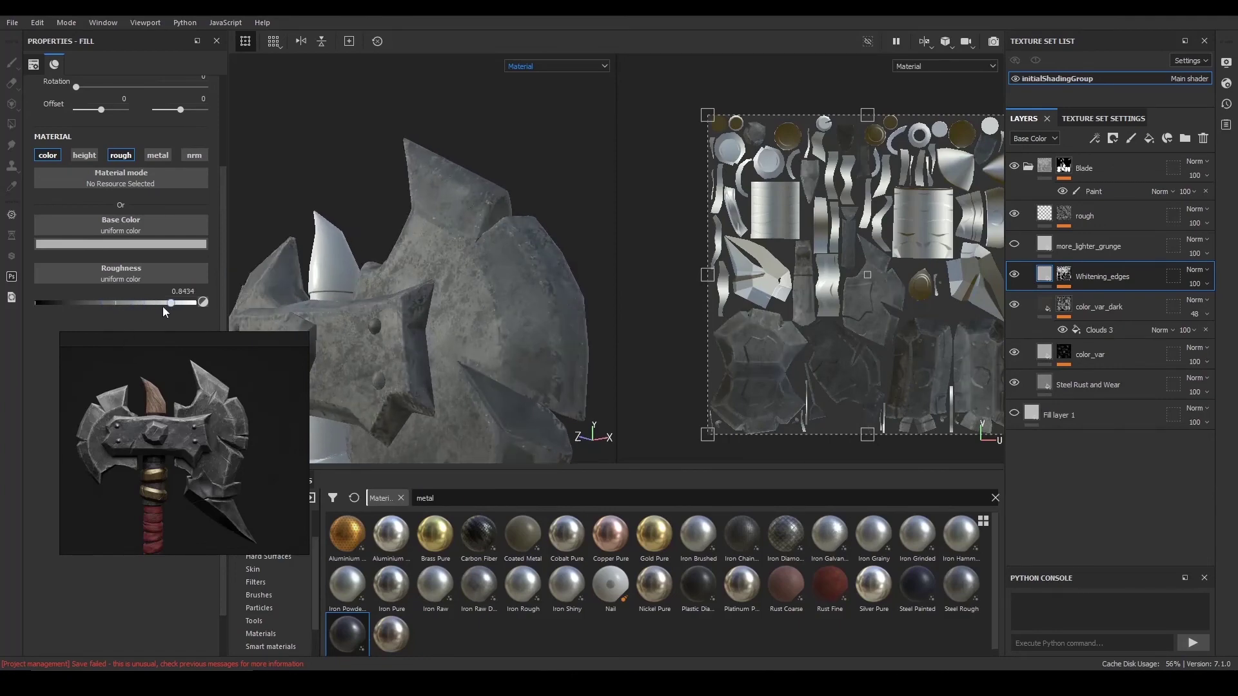
- Compare Whitening_edges with and without its roughness channel, and set its roughness to 0.7590
alt+drag(413, 304, 357, 250)
click(126, 158)
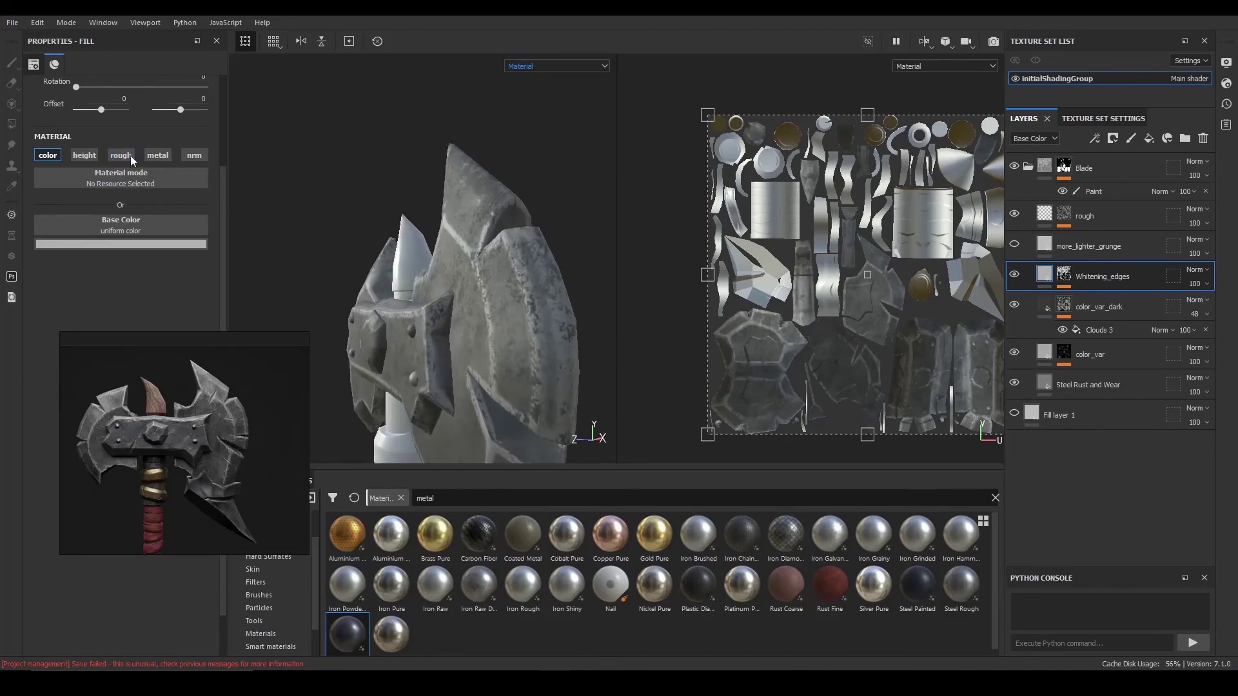
click(125, 157)
drag(163, 303, 134, 303)
alt+drag(457, 238, 416, 223)
click(126, 156)
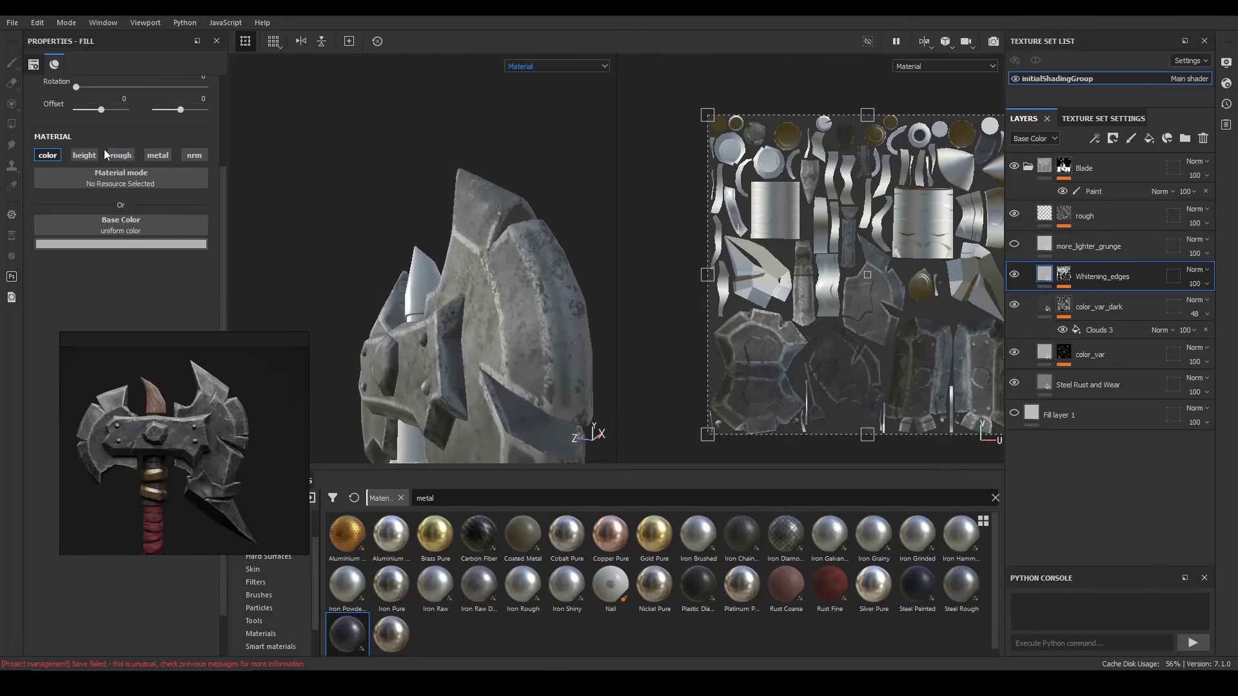
click(121, 159)
drag(147, 304, 157, 303)
alt+drag(426, 245, 504, 228)
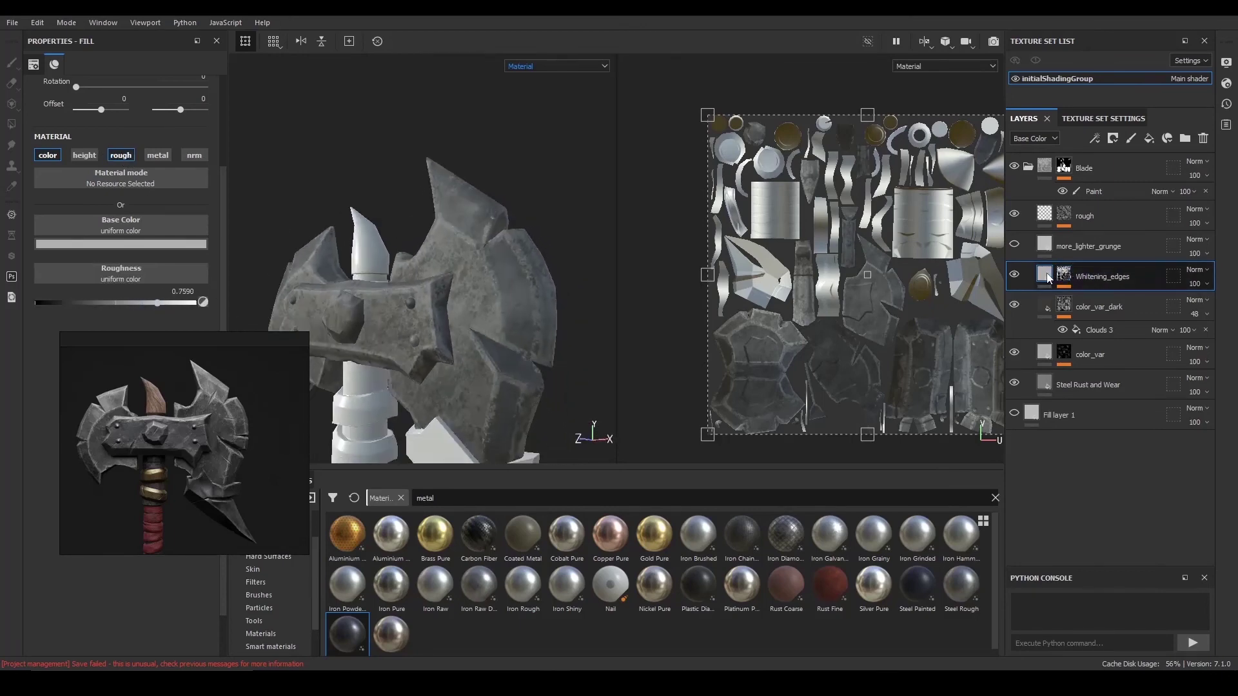
- Check the blade with Whitening_edges hidden and shown, and disable the layer's roughness channel
right_click(1026, 274)
click(1015, 275)
click(1015, 276)
click(127, 156)
alt+drag(439, 232, 459, 225)
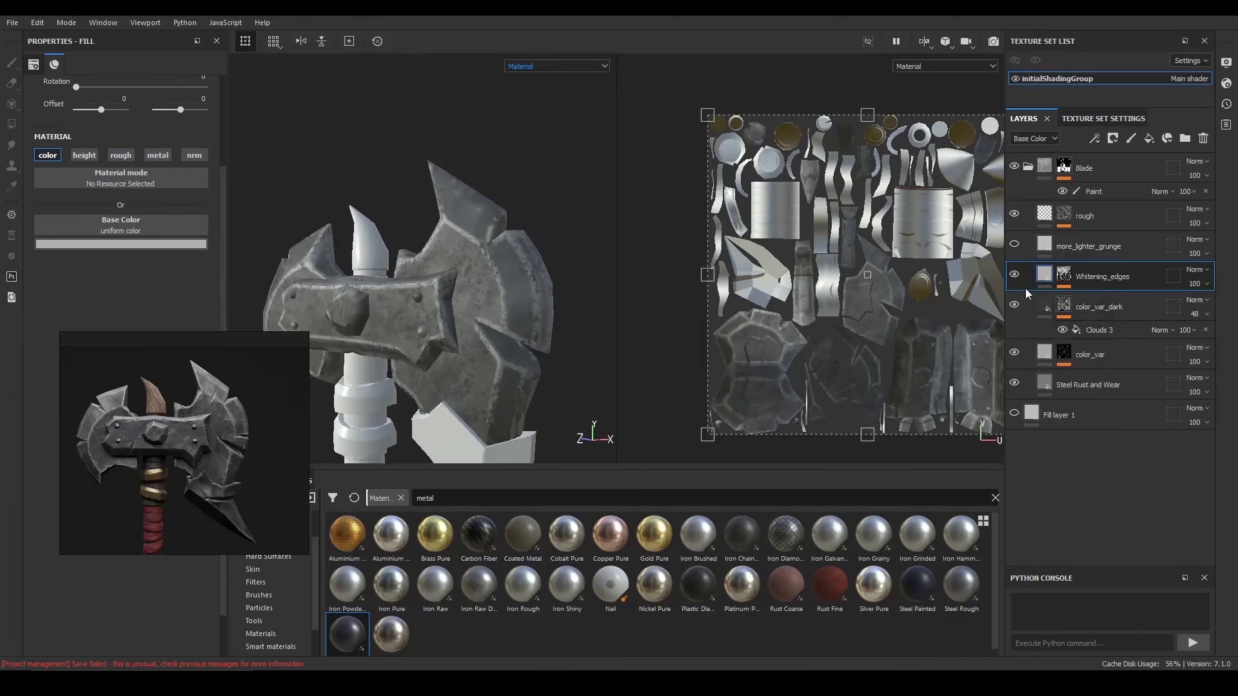
- Duplicate the Whitening_edges layer and hide the original
right_click(1026, 289)
click(1116, 356)
key(ctrl+d)
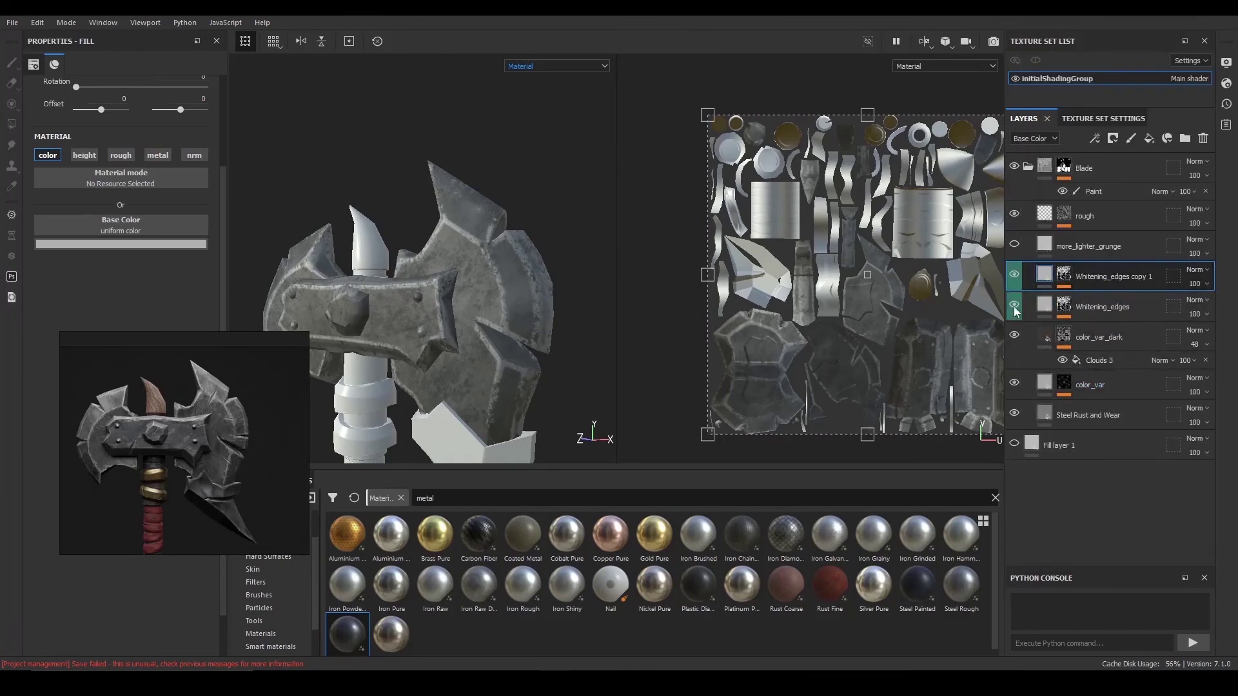
- Enable the roughness channel on Whitening_edges copy 1 and lighten its base color to a brighter grey
click(126, 157)
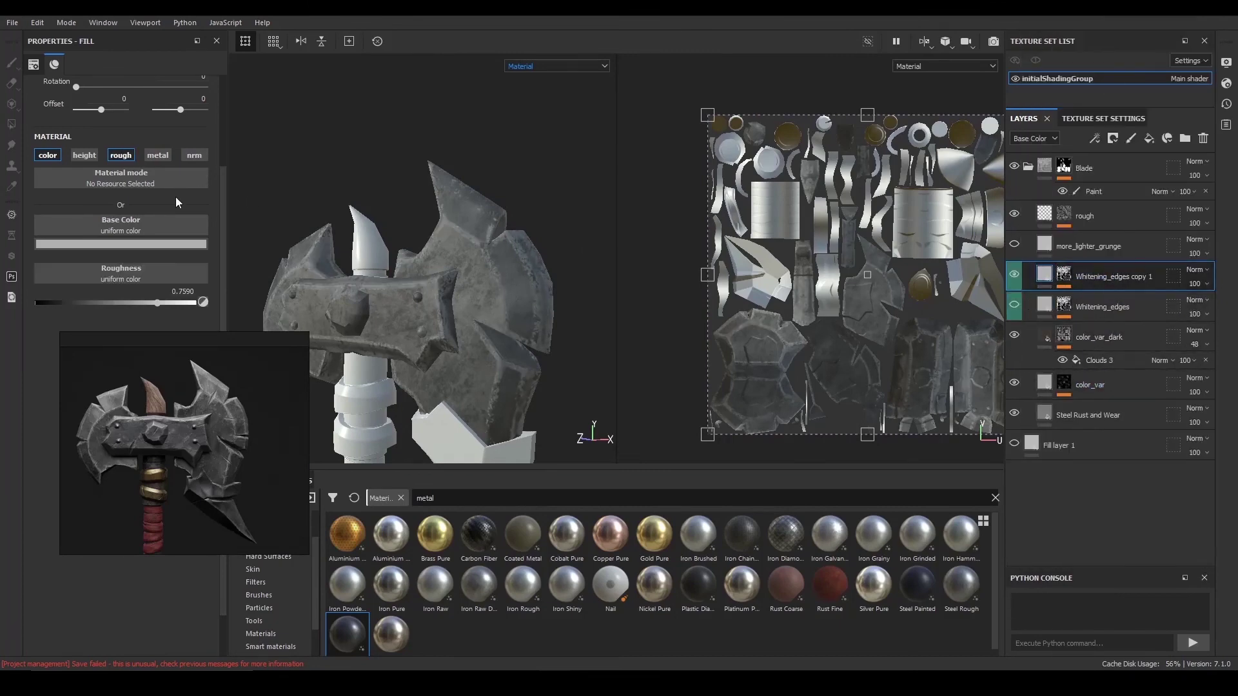
click(135, 245)
drag(301, 301, 301, 286)
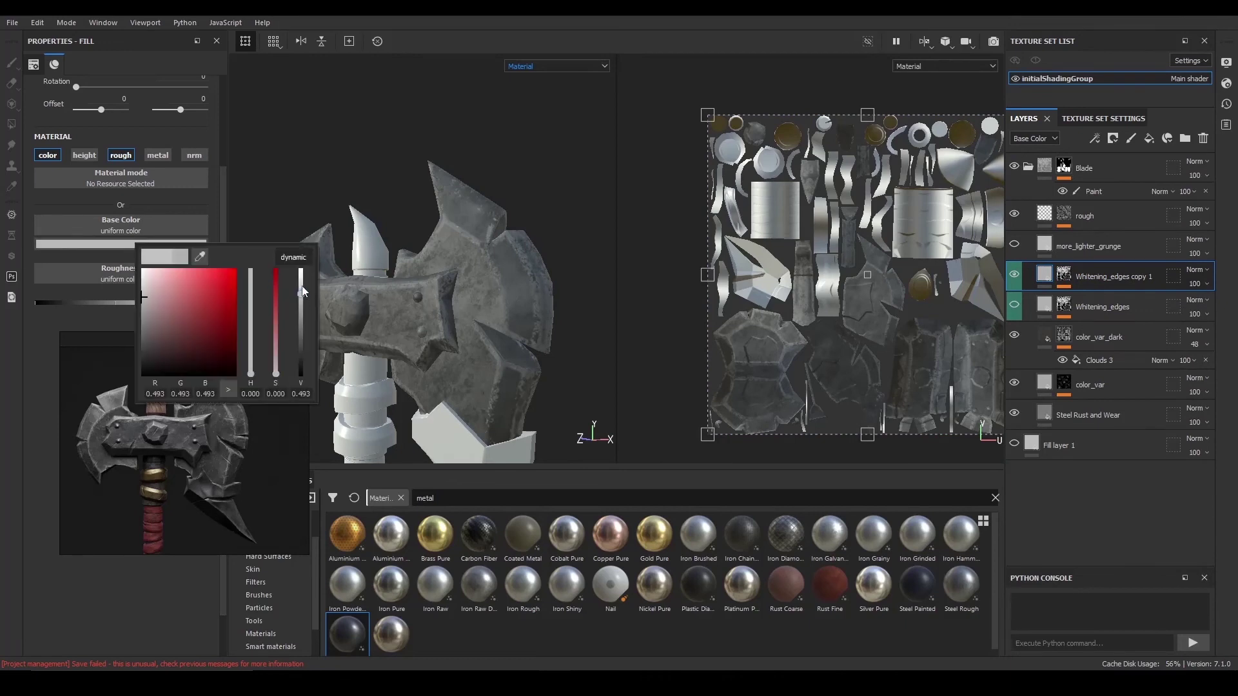
alt+drag(445, 258, 374, 258)
alt+right_drag(496, 284, 523, 298)
alt+drag(523, 297, 493, 285)
alt+right_drag(494, 285, 513, 304)
alt+drag(513, 305, 561, 303)
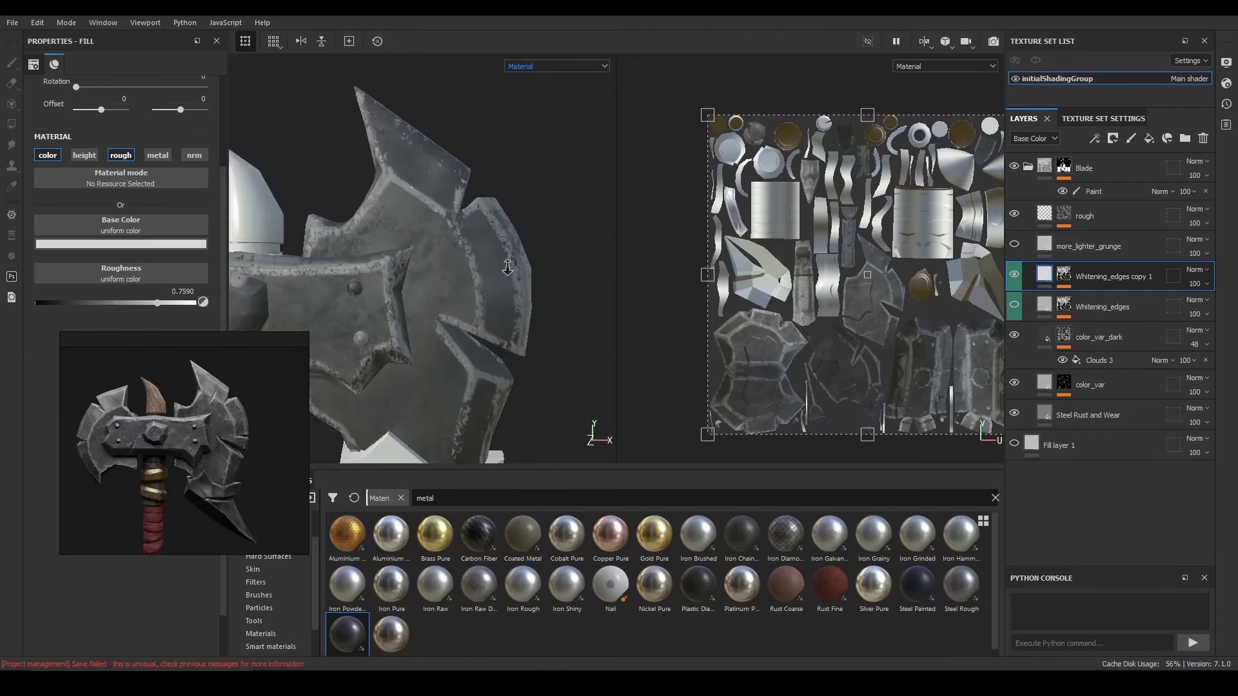
alt+right_drag(561, 303, 529, 284)
- Set the roughness of Whitening_edges copy 1 to 0.7992
mouse_move(156, 302)
mouse_down()
mouse_move(137, 303)
mouse_move(164, 306)
mouse_up()
scroll(301, 167, down, 5)
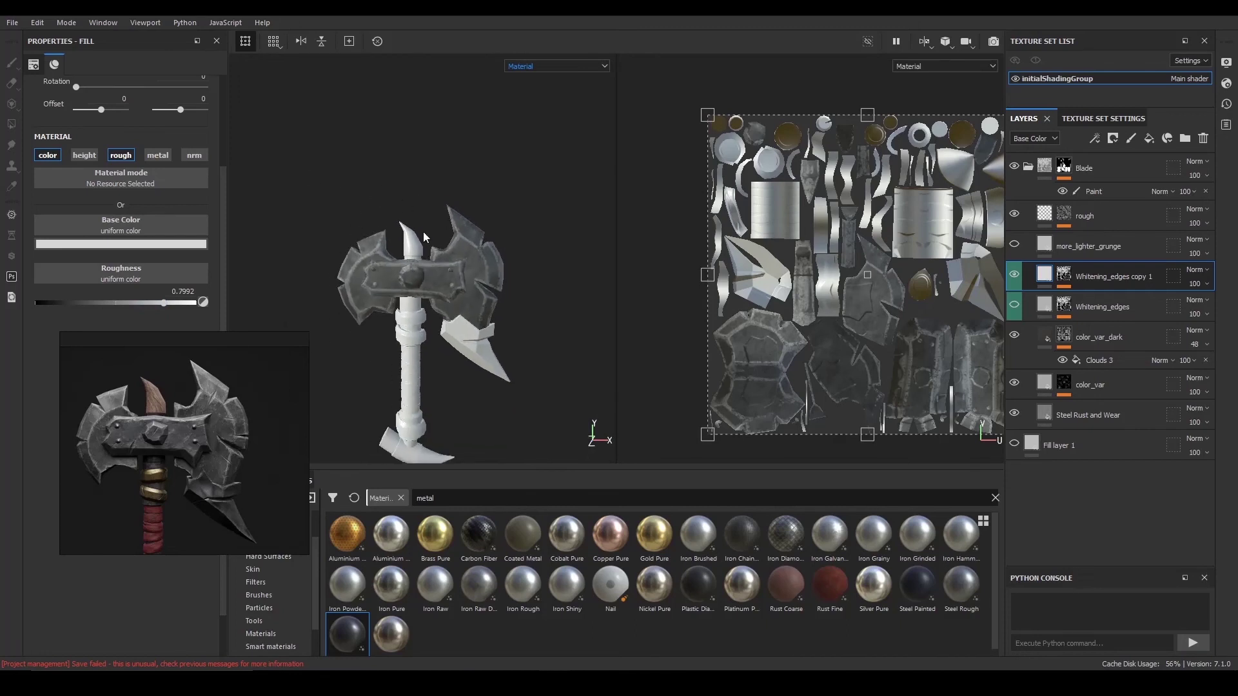
alt+drag(386, 236, 360, 219)
- Compare the blade with Whitening_edges and its brighter copy shown alternately, leaving the copy shown and the original hidden
click(1013, 277)
click(1015, 310)
alt+right_drag(434, 284, 530, 342)
alt+drag(530, 338, 642, 290)
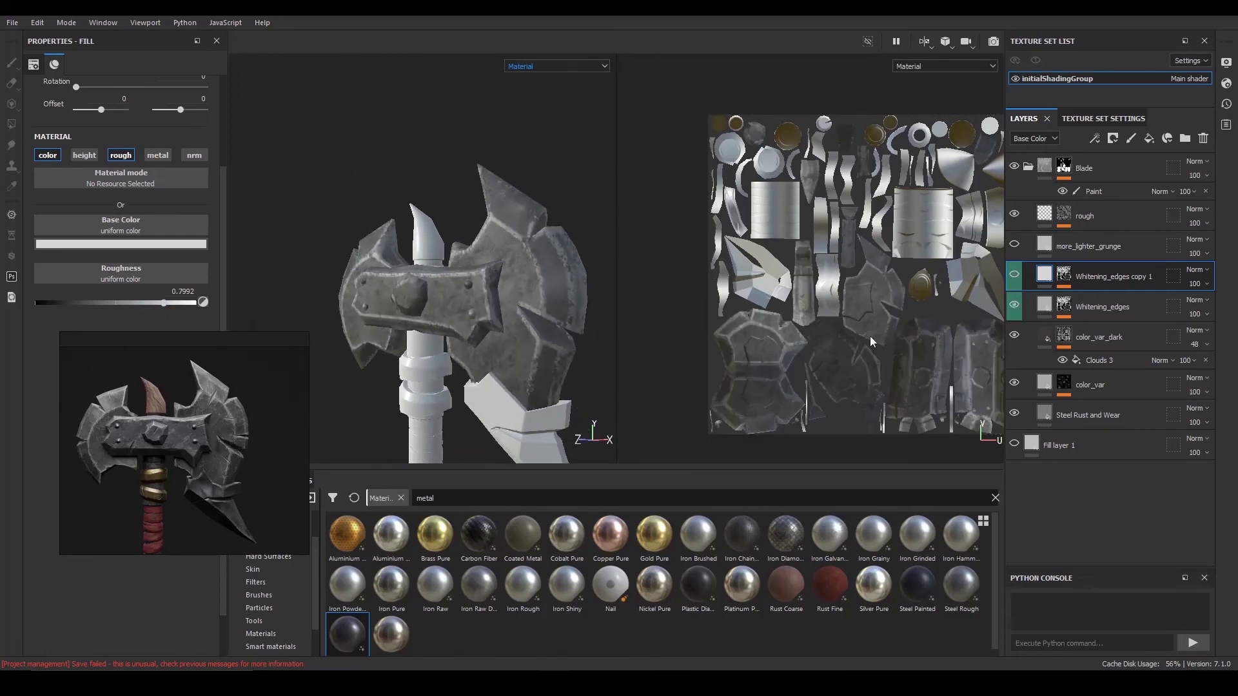
click(1017, 307)
click(1015, 277)
alt+drag(407, 248, 470, 226)
alt+right_drag(470, 225, 425, 210)
click(1016, 277)
mouse_move(493, 250)
alt+mouse_down()
mouse_move(528, 252)
mouse_move(484, 257)
alt+mouse_up()
click(1016, 307)
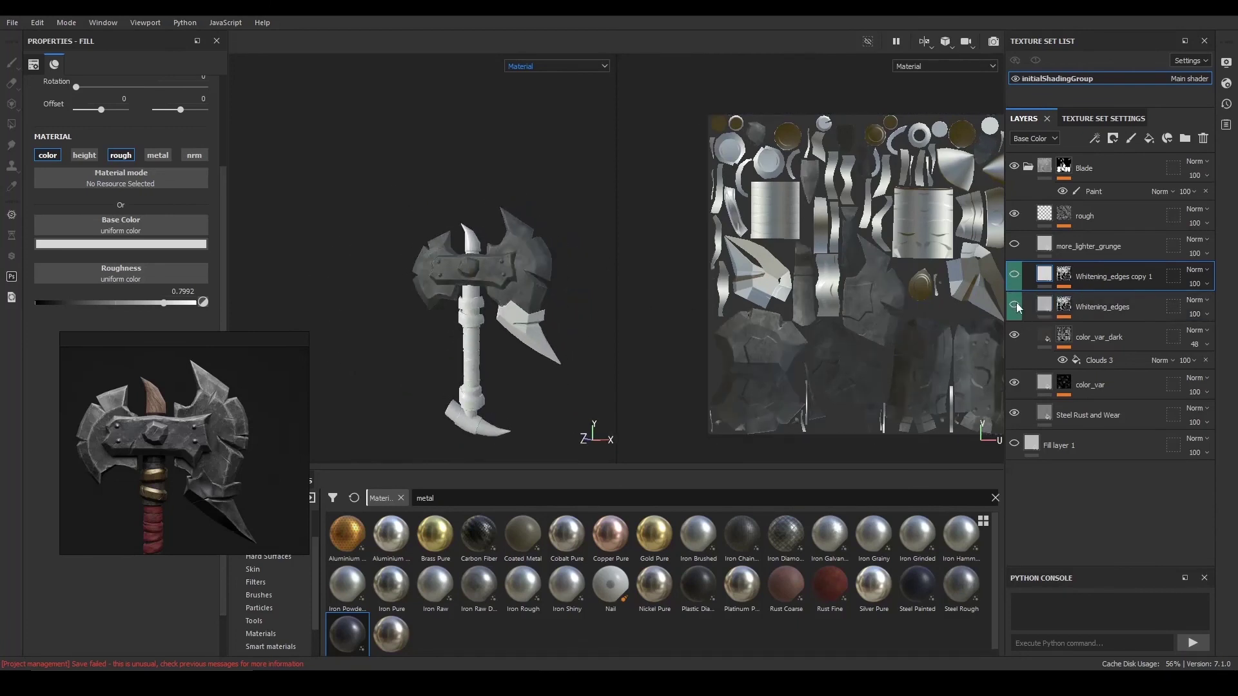
click(1016, 276)
alt+right_drag(530, 267, 567, 274)
click(1016, 278)
click(1015, 306)
click(1011, 275)
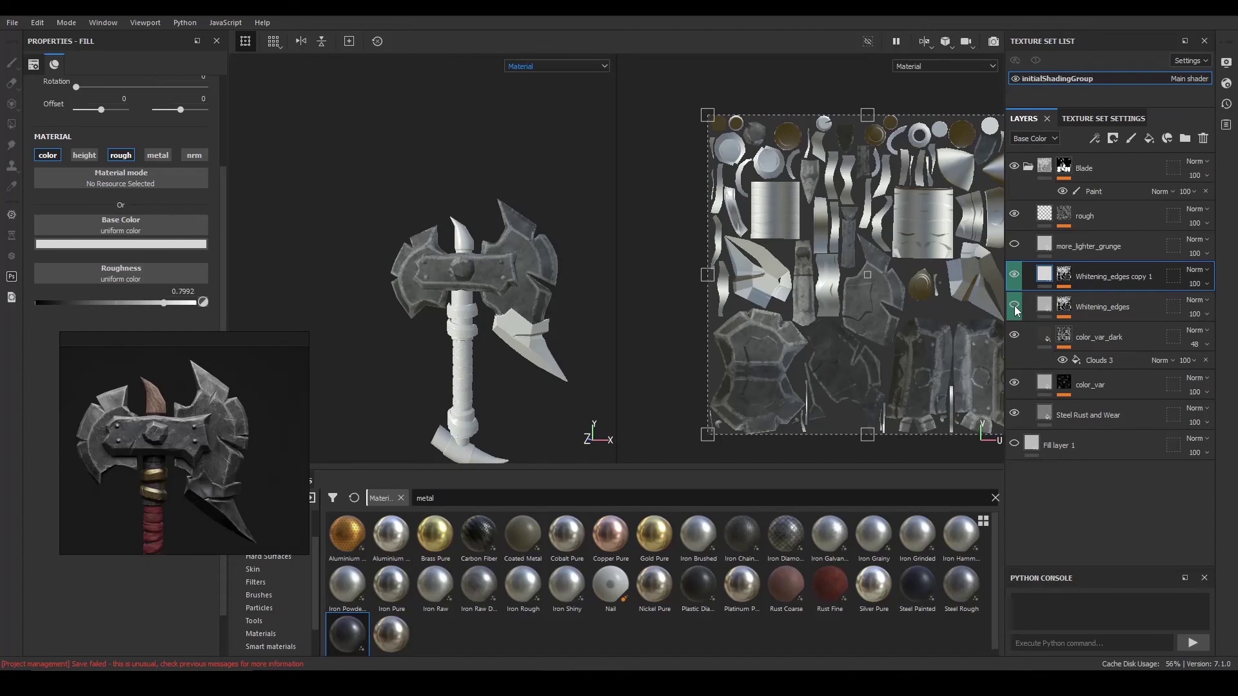
click(1013, 276)
click(1014, 308)
click(1015, 308)
click(1015, 307)
click(1016, 307)
click(1015, 307)
click(1015, 306)
click(1015, 275)
alt+drag(500, 287, 548, 303)
click(1014, 276)
click(1014, 307)
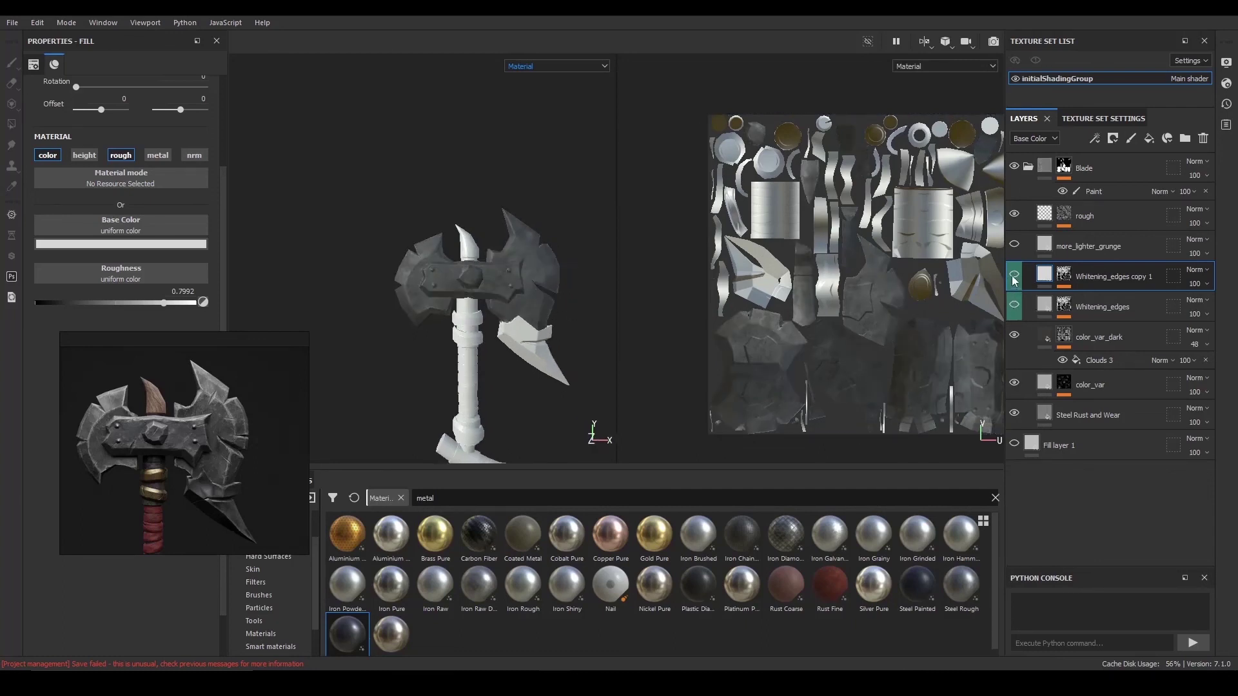
click(1014, 276)
scroll(497, 297, up, 4)
alt+drag(494, 304, 554, 278)
mouse_move(550, 262)
alt+mouse_down()
mouse_move(567, 270)
mouse_move(525, 301)
mouse_move(513, 275)
mouse_move(552, 273)
alt+mouse_up()
scroll(525, 300, up, 5)
scroll(525, 300, down, 5)
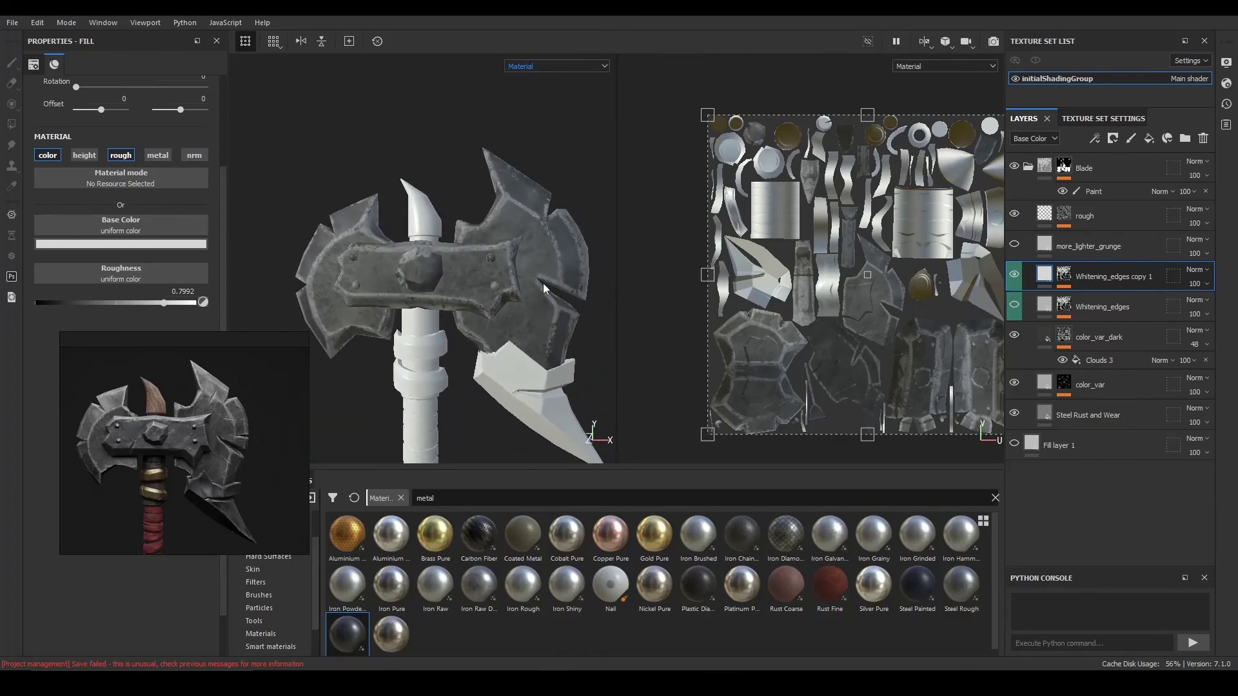
- Show the more_lighter_grunge layer with only its color channel enabled and add a black mask containing a fill
click(1093, 248)
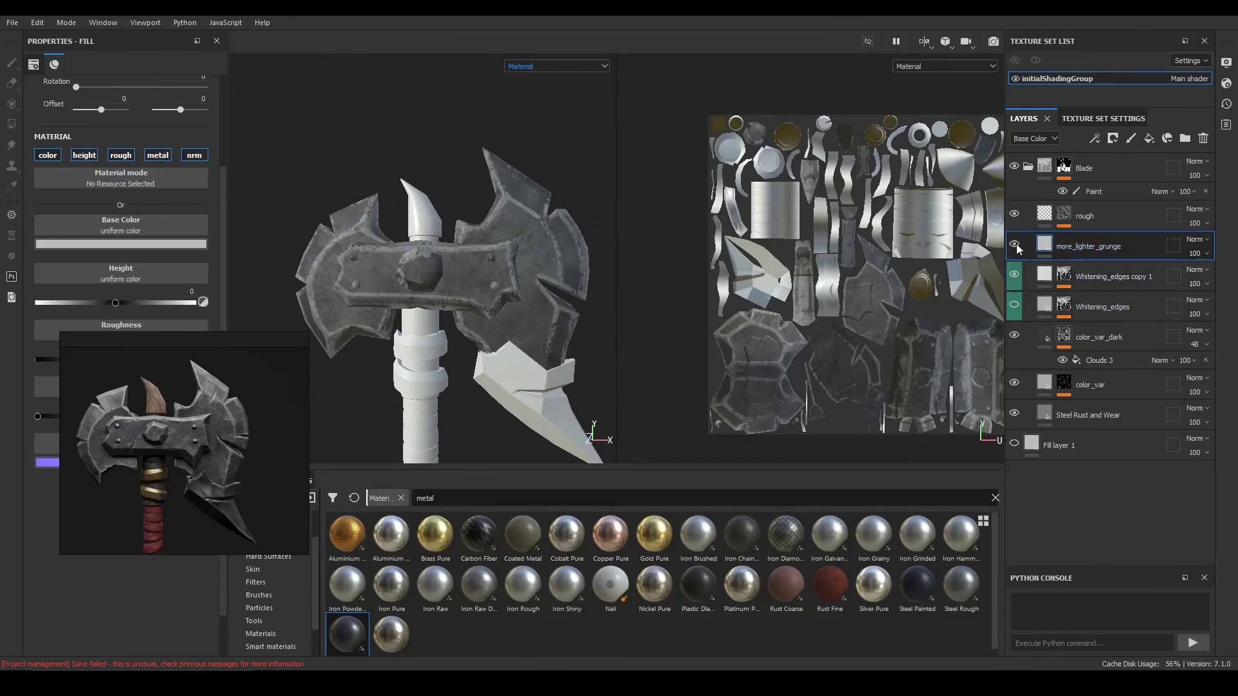
alt+drag(477, 241, 539, 263)
click(1115, 139)
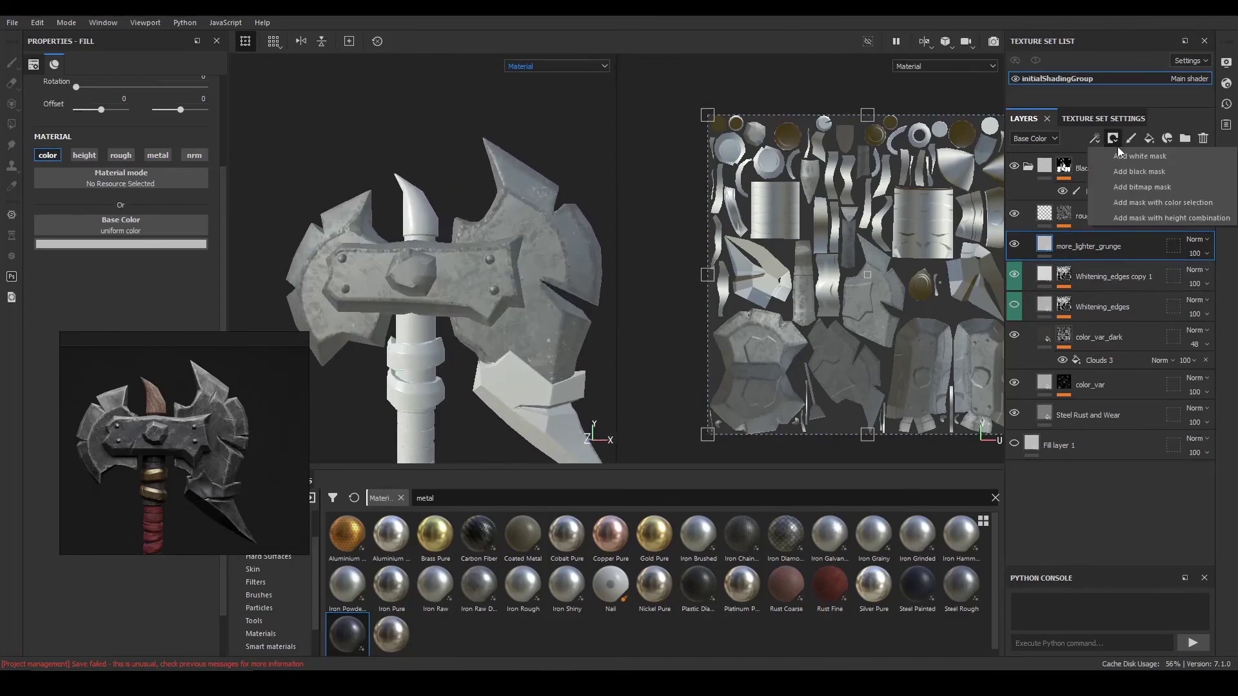
click(1129, 172)
click(1095, 139)
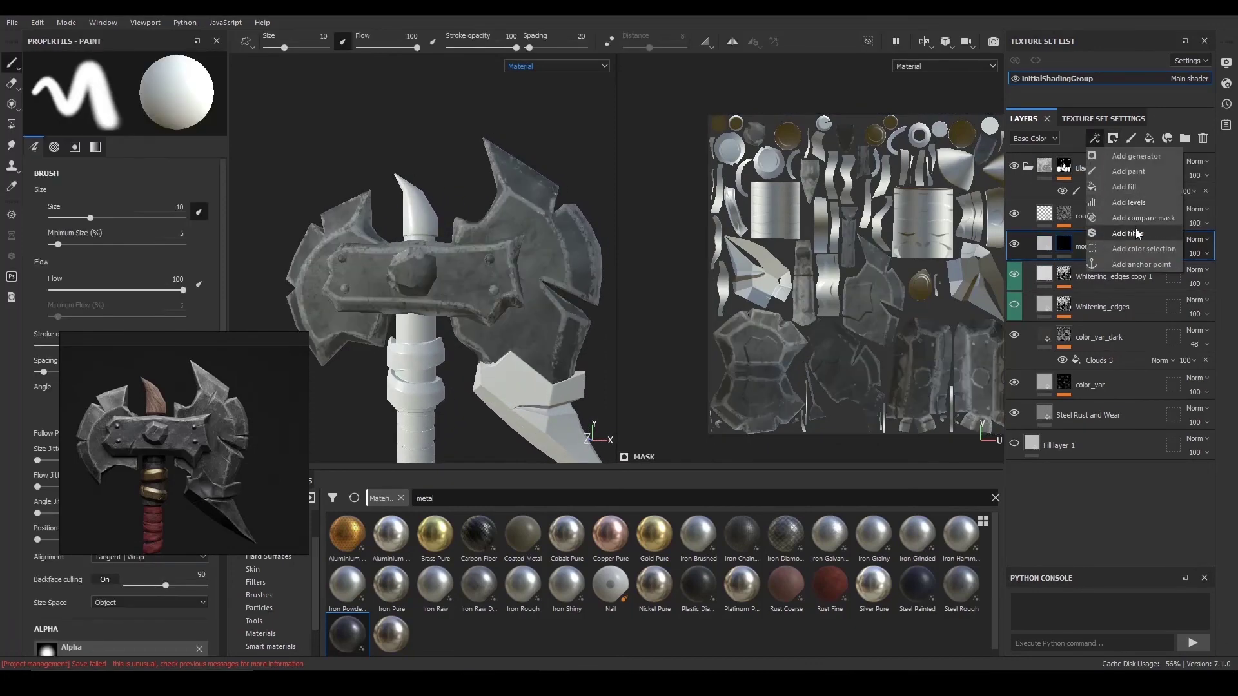
click(1146, 185)
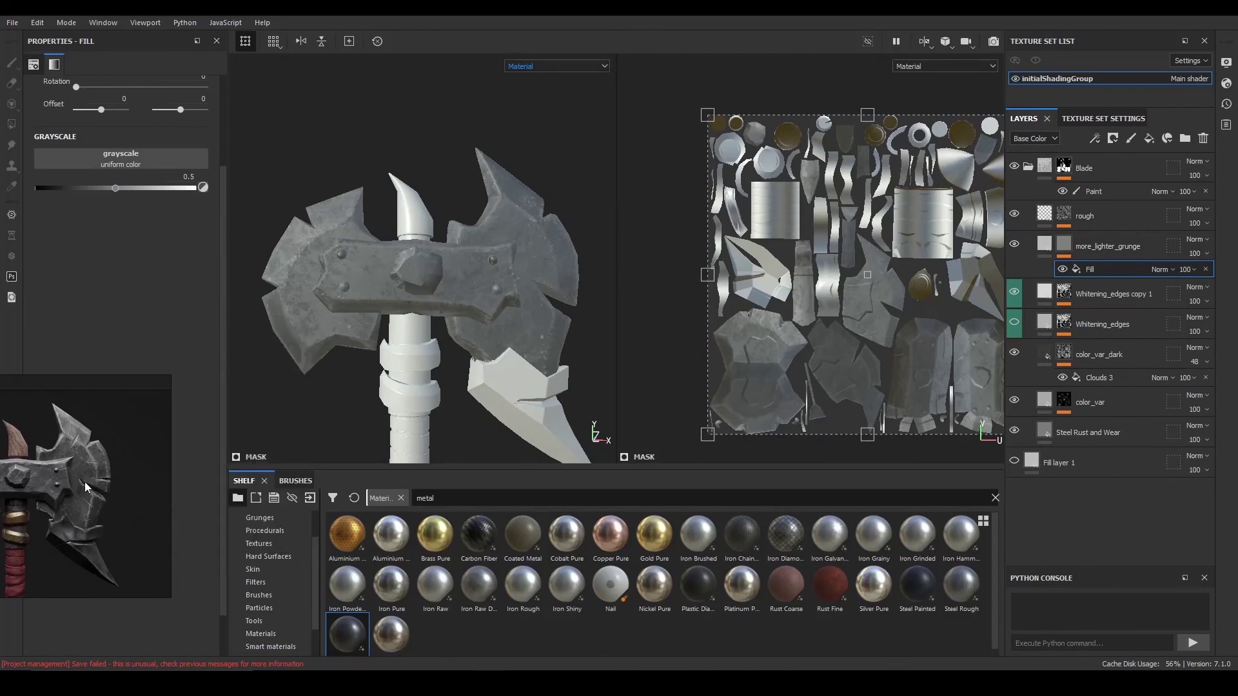
- Try the Grunge Fingerprints Dusty Spread texture in the more_lighter_grunge mask fill with a balance of 0.74
click(260, 518)
mouse_move(604, 585)
drag(605, 585, 143, 157)
drag(127, 244, 164, 245)
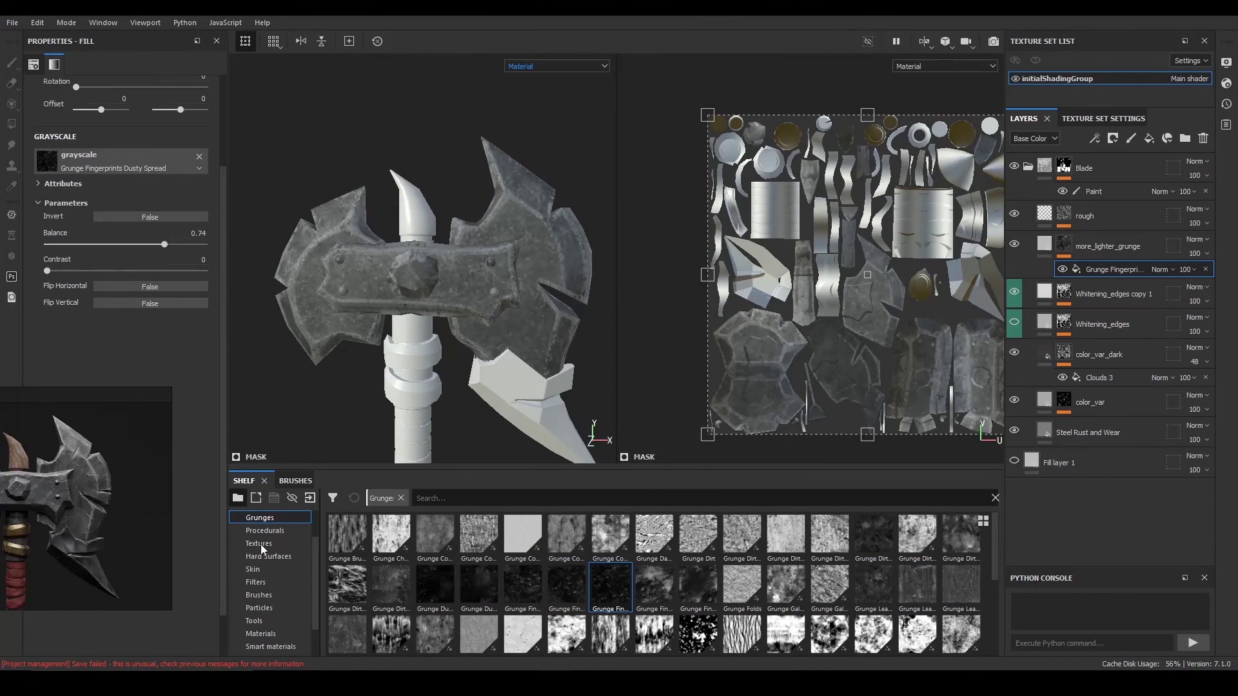
- Replace the more_lighter_grunge mask fill's texture with the Grunge Spots Dirty procedural and randomize its seed
scroll(269, 600, up, 1)
click(274, 581)
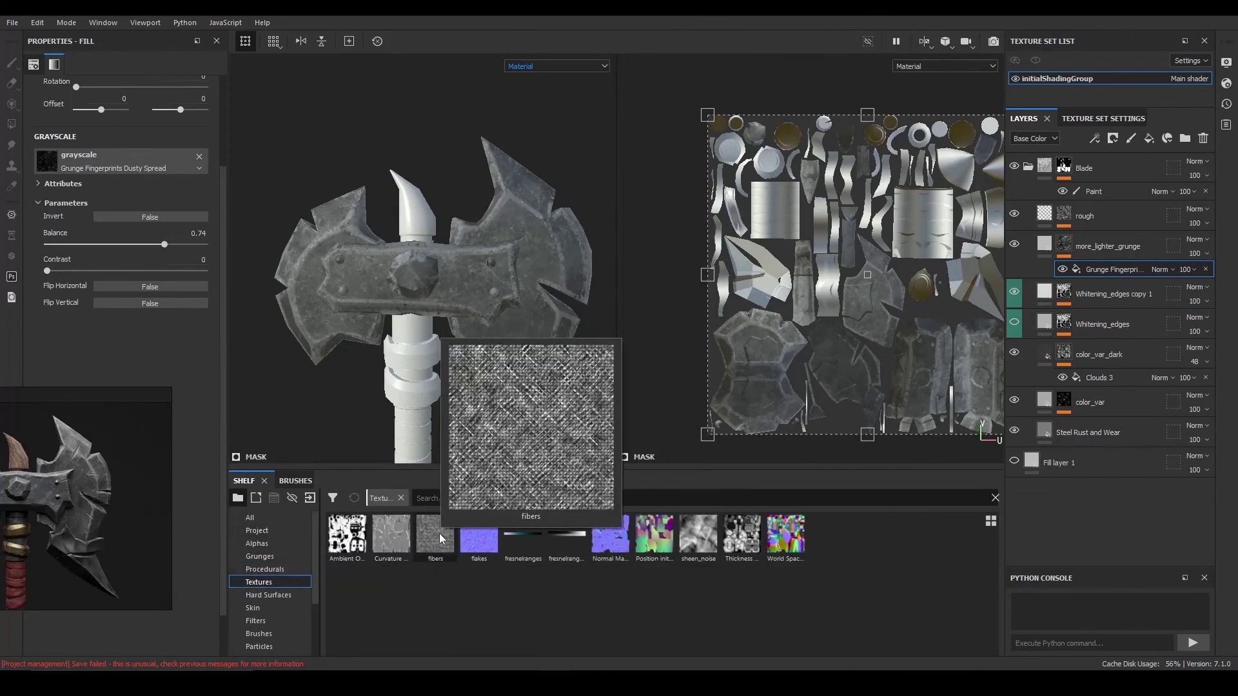
scroll(261, 595, down, 2)
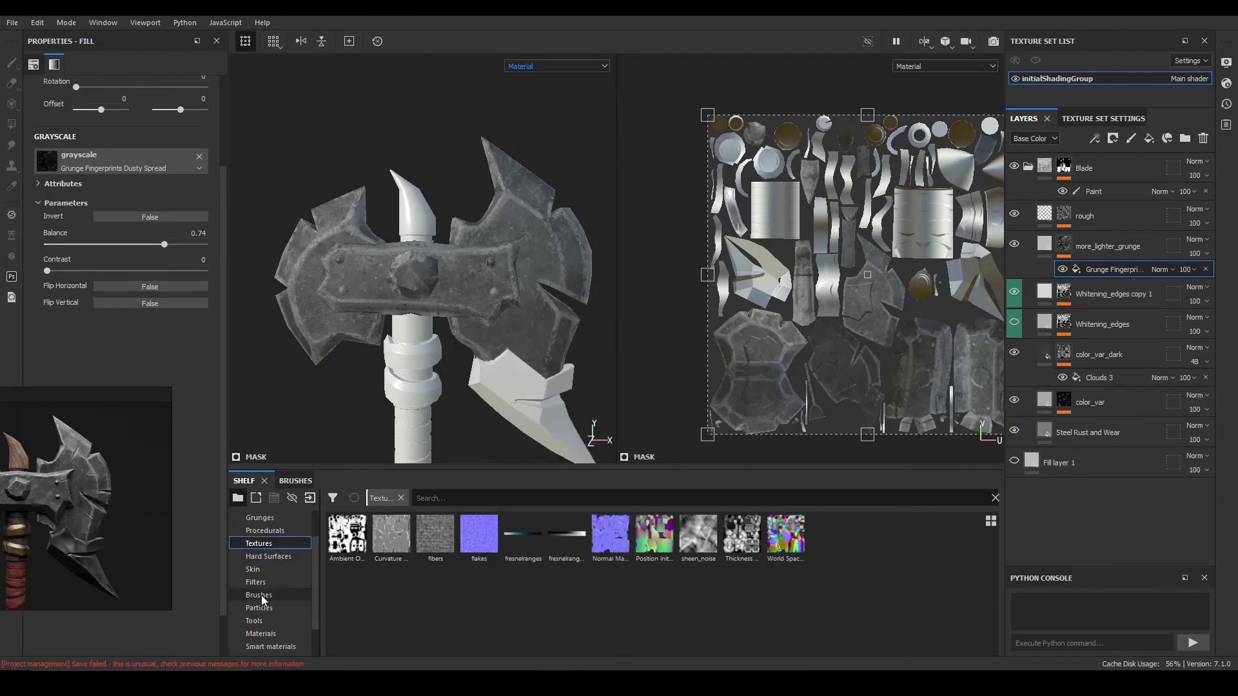
scroll(262, 597, up, 2)
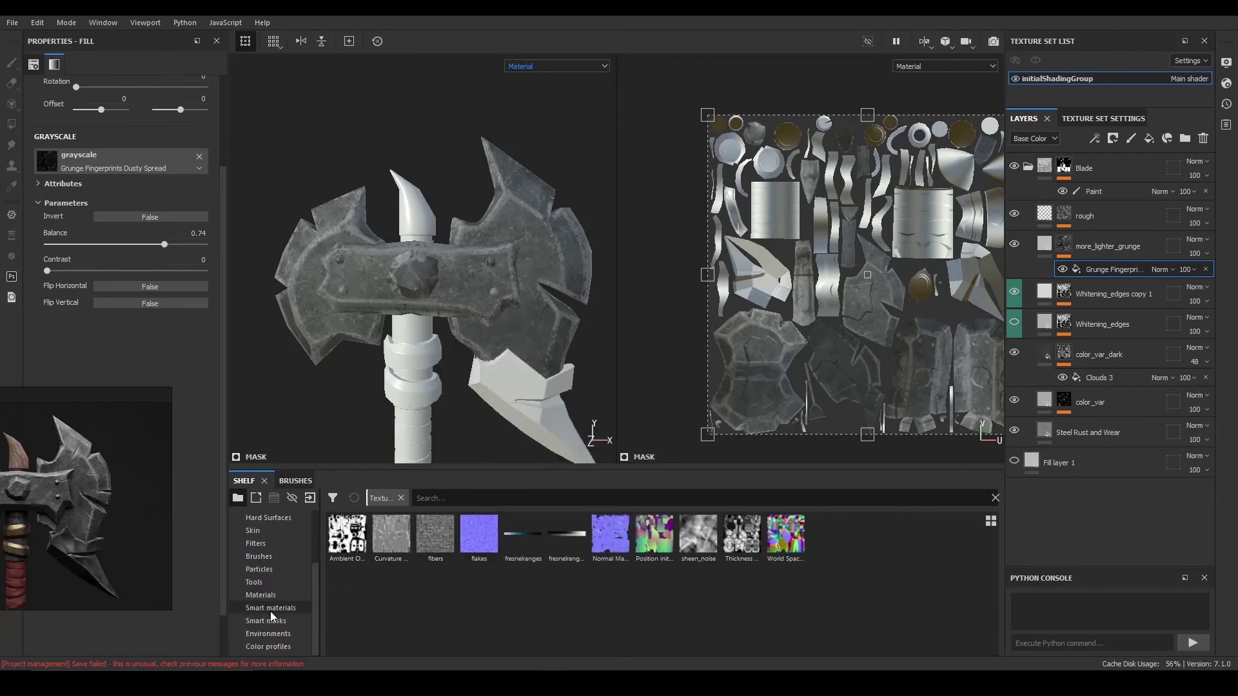
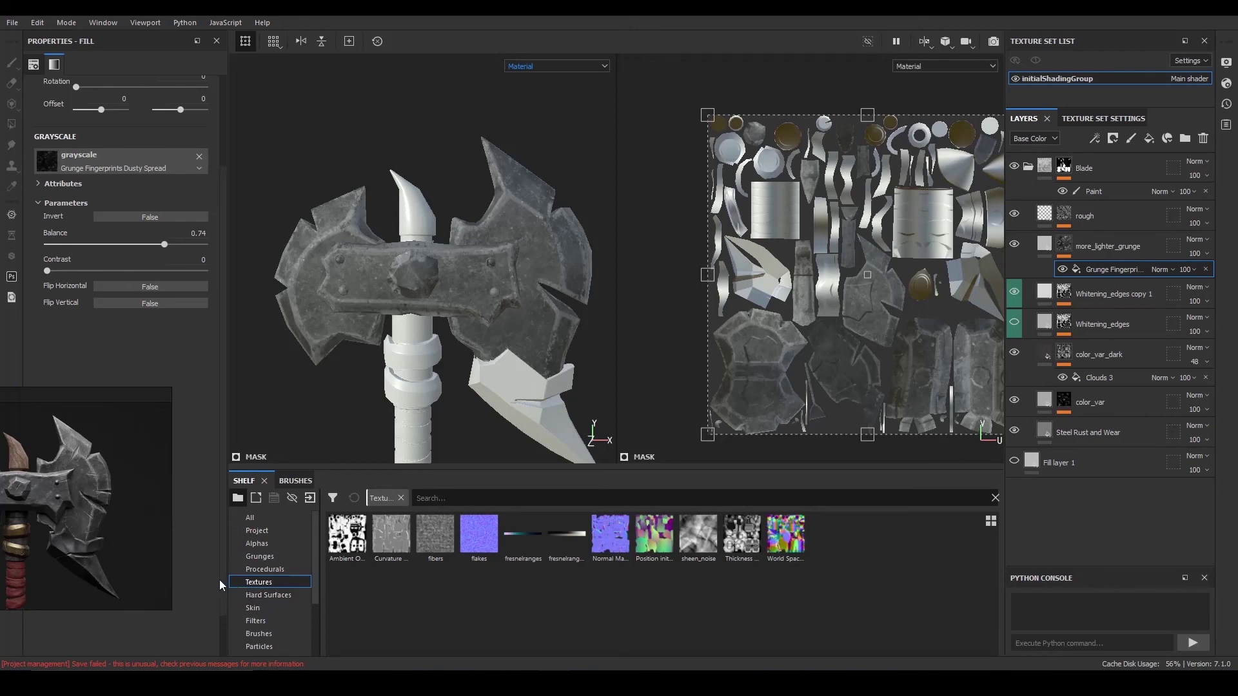
click(266, 569)
scroll(580, 603, down, 5)
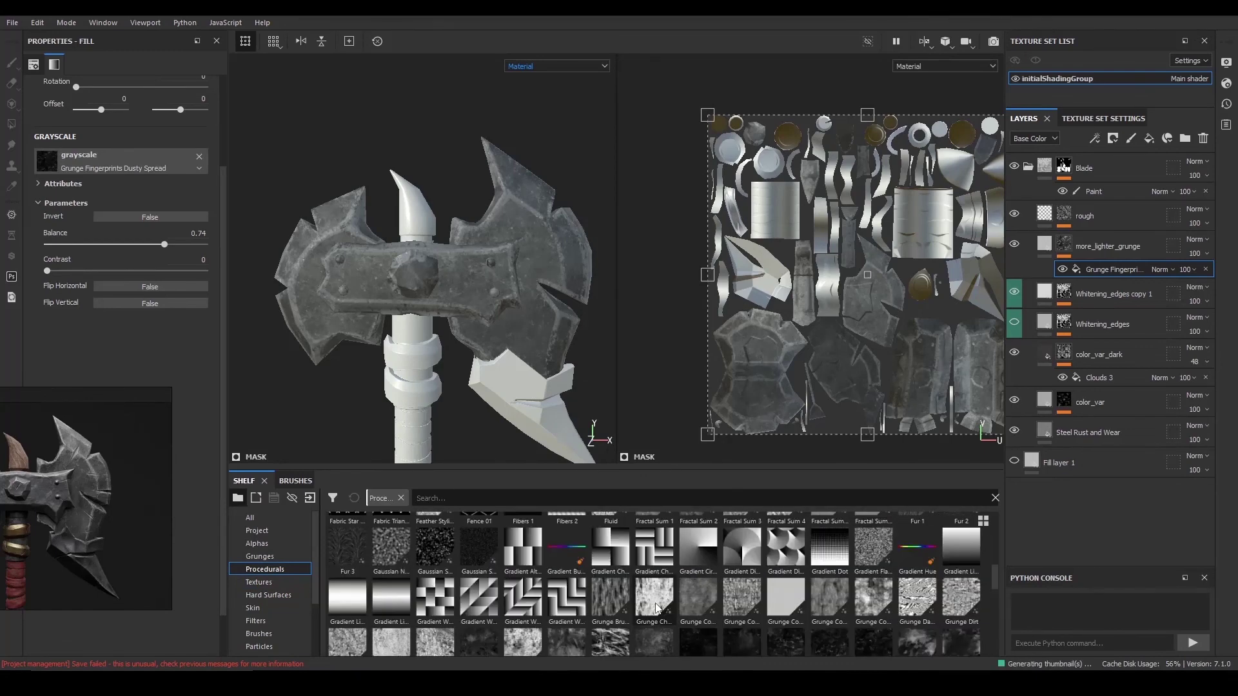
scroll(706, 610, down, 5)
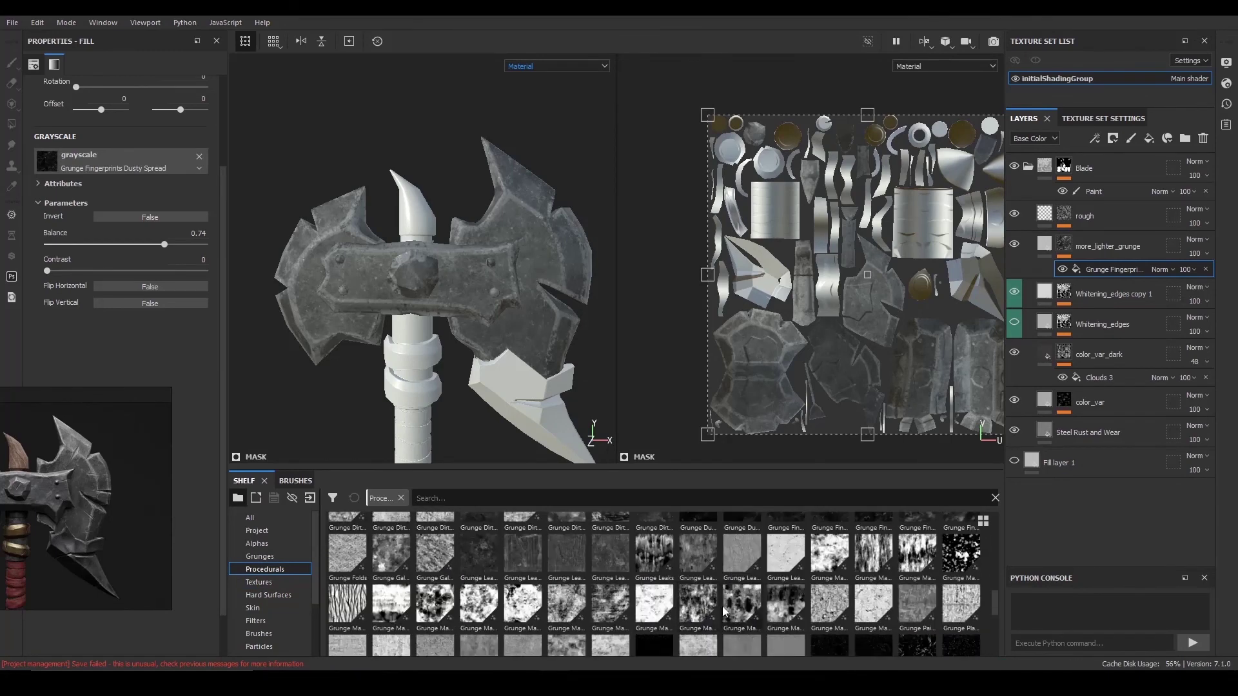
mouse_move(655, 522)
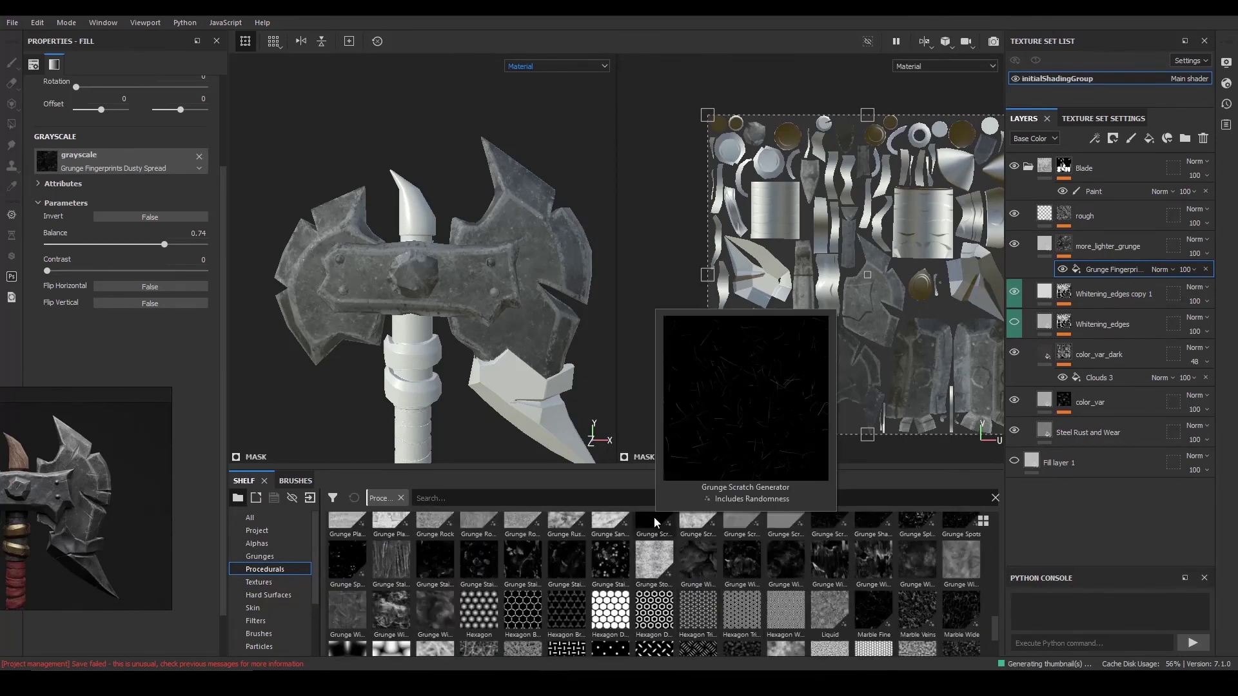
mouse_move(917, 617)
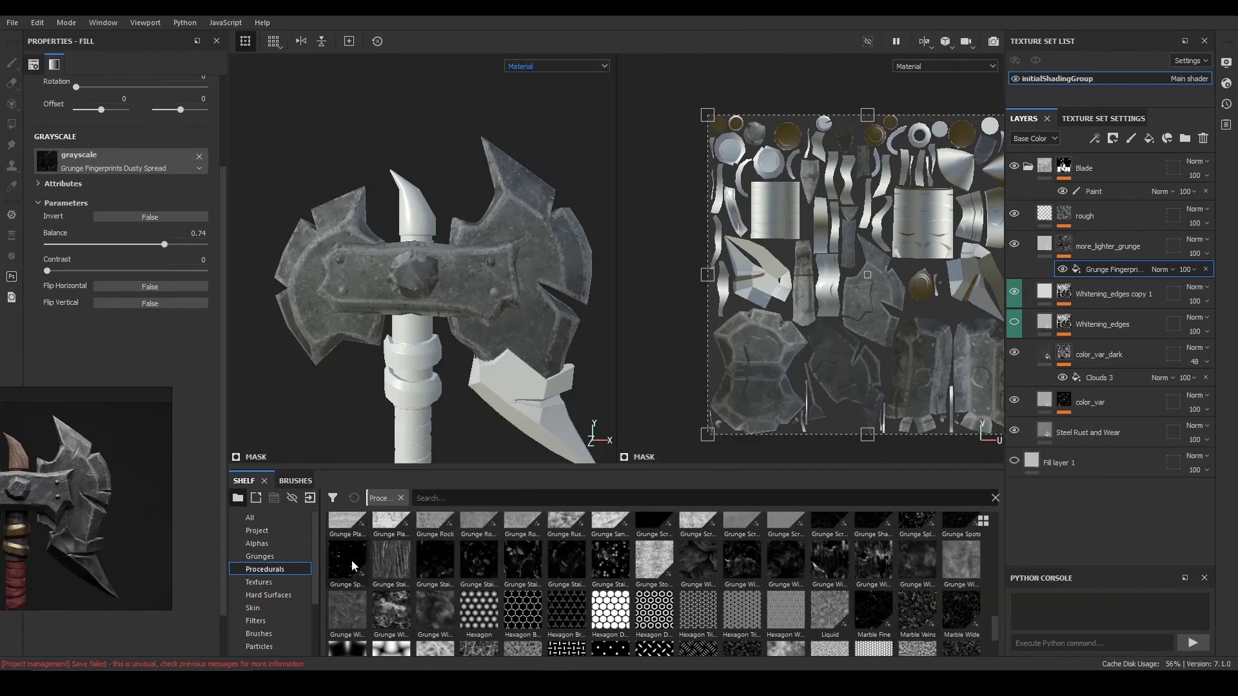
drag(353, 577, 125, 165)
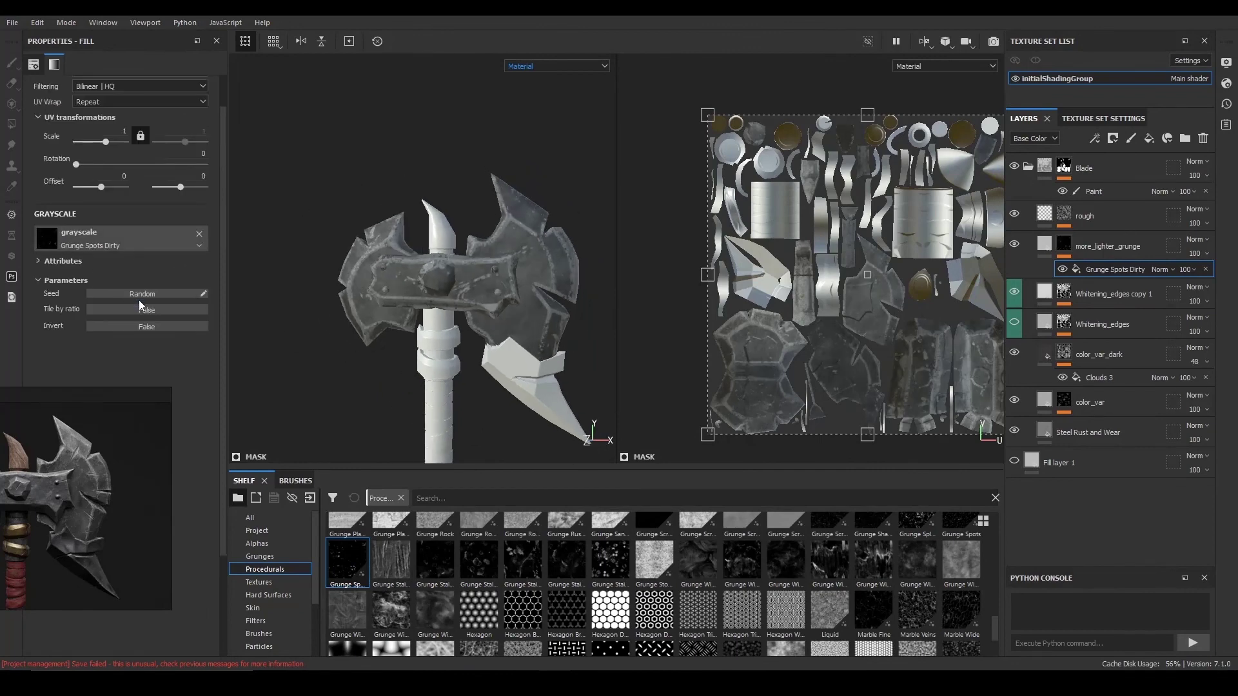
click(144, 295)
alt+drag(445, 283, 506, 285)
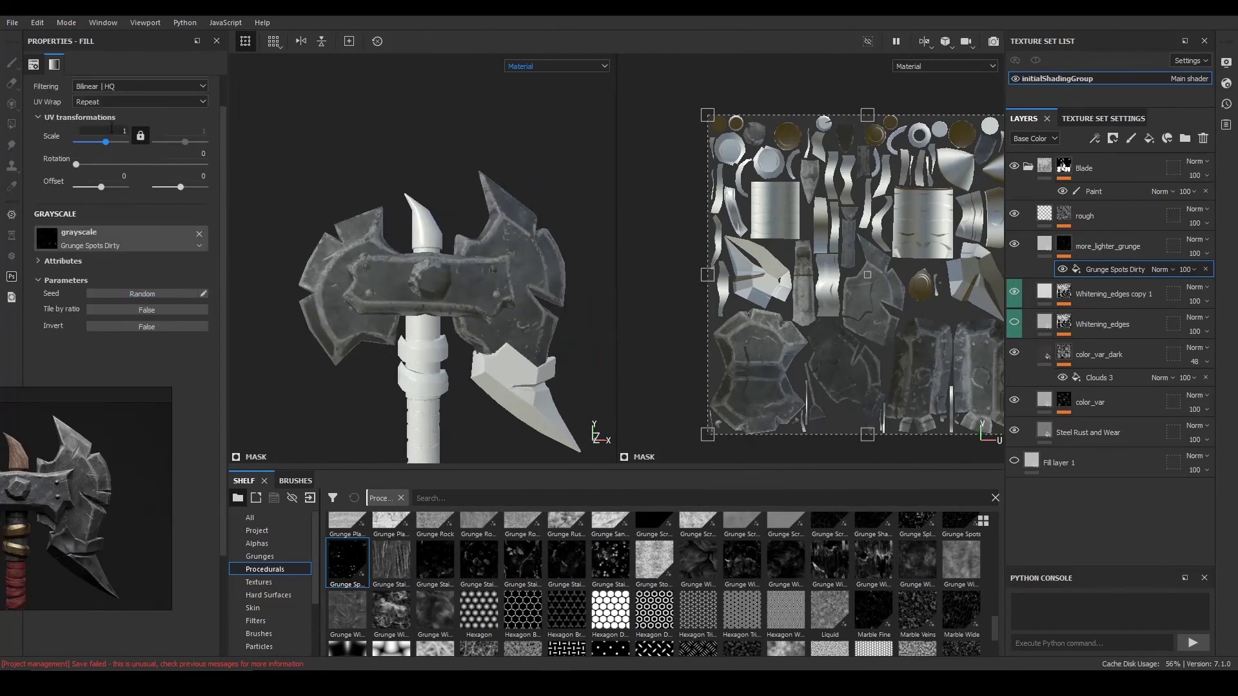
- Set the Grunge Spots Dirty fill's UV scale to 5 and its rotation to 14.55
text(5)
key(Return)
scroll(464, 271, up, 2)
alt+drag(490, 277, 477, 248)
drag(76, 166, 82, 173)
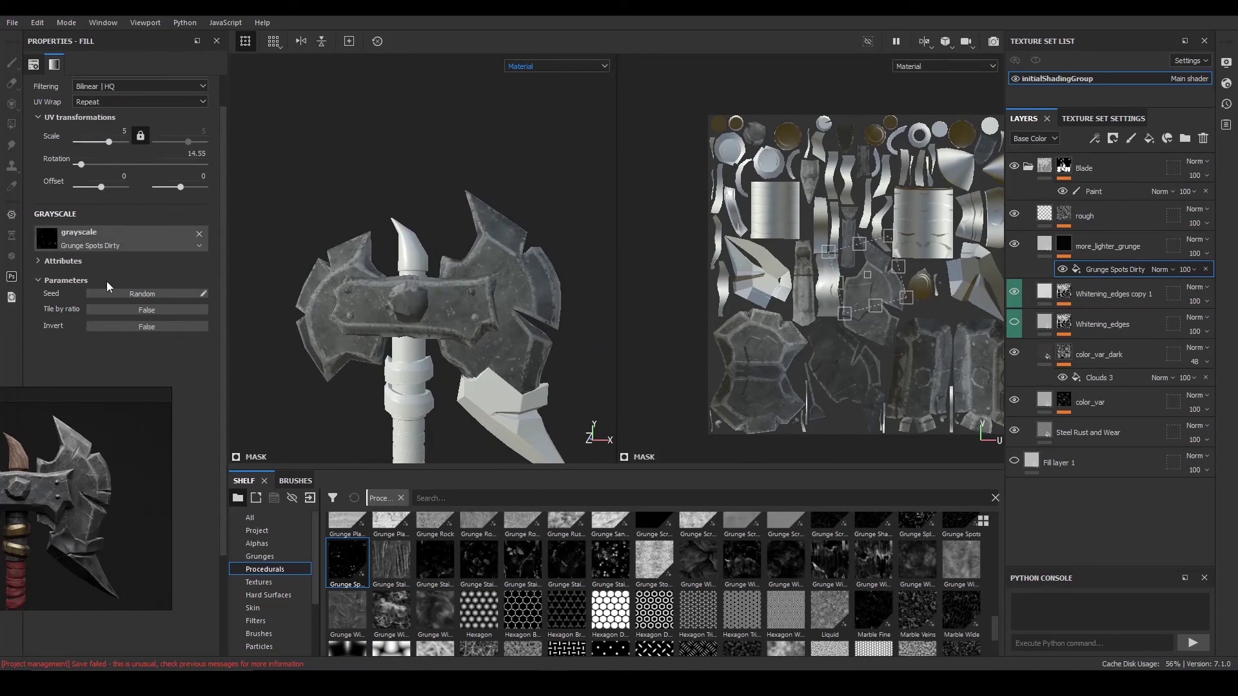
- Try Fill (Match per UV Tile) and other projection modes on the Grunge Spots Dirty mask fill
click(134, 87)
click(132, 88)
scroll(56, 127, up, 1)
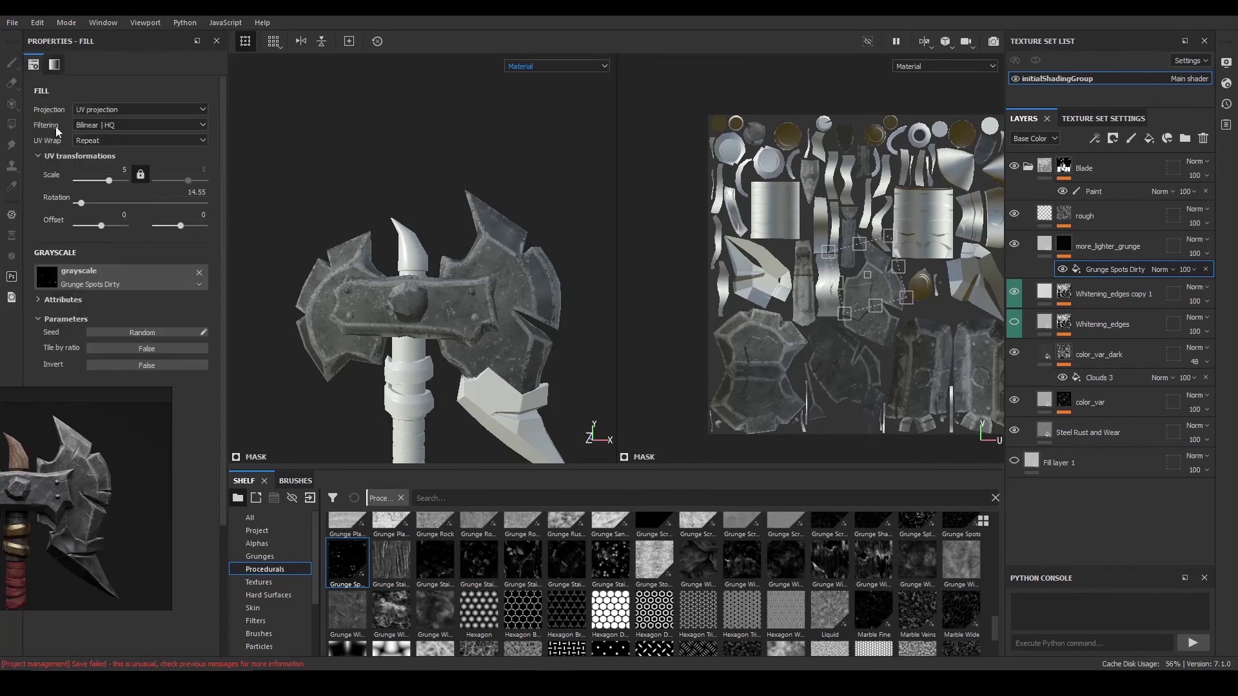
click(108, 109)
click(110, 119)
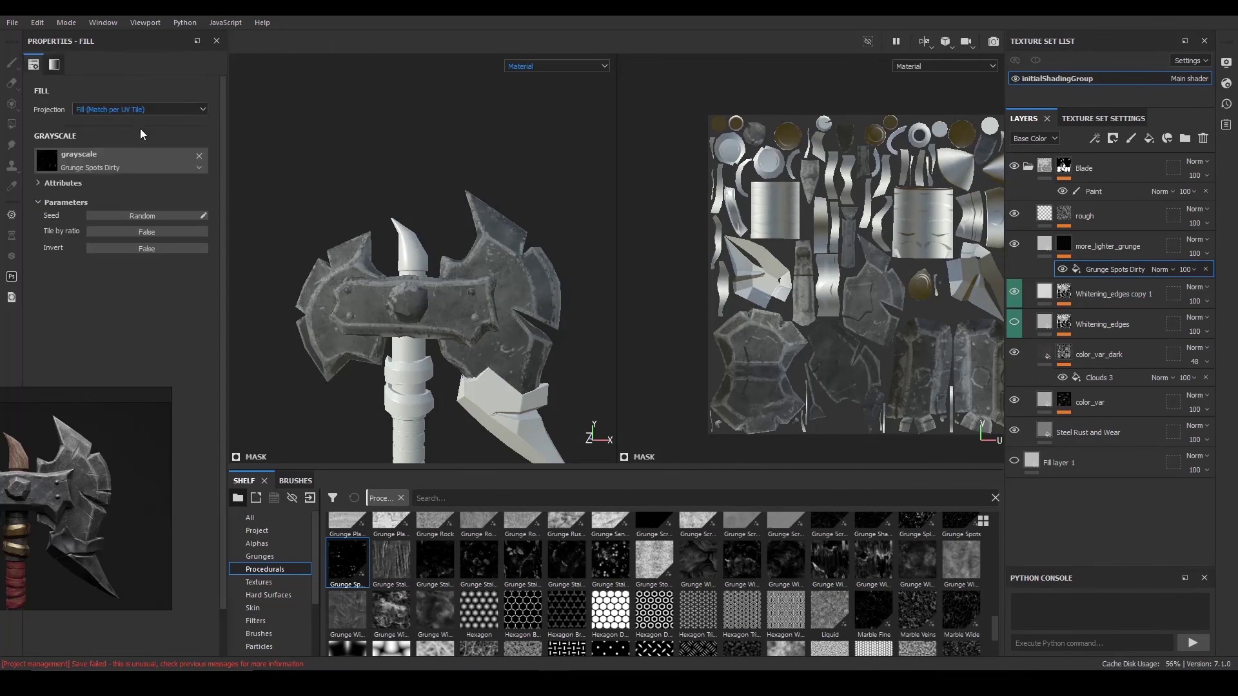
click(134, 111)
click(130, 129)
click(135, 109)
click(106, 138)
alt+middle_drag(408, 235, 349, 183)
mouse_move(350, 183)
alt+mouse_down()
mouse_move(383, 188)
mouse_move(335, 185)
mouse_move(352, 186)
alt+mouse_up()
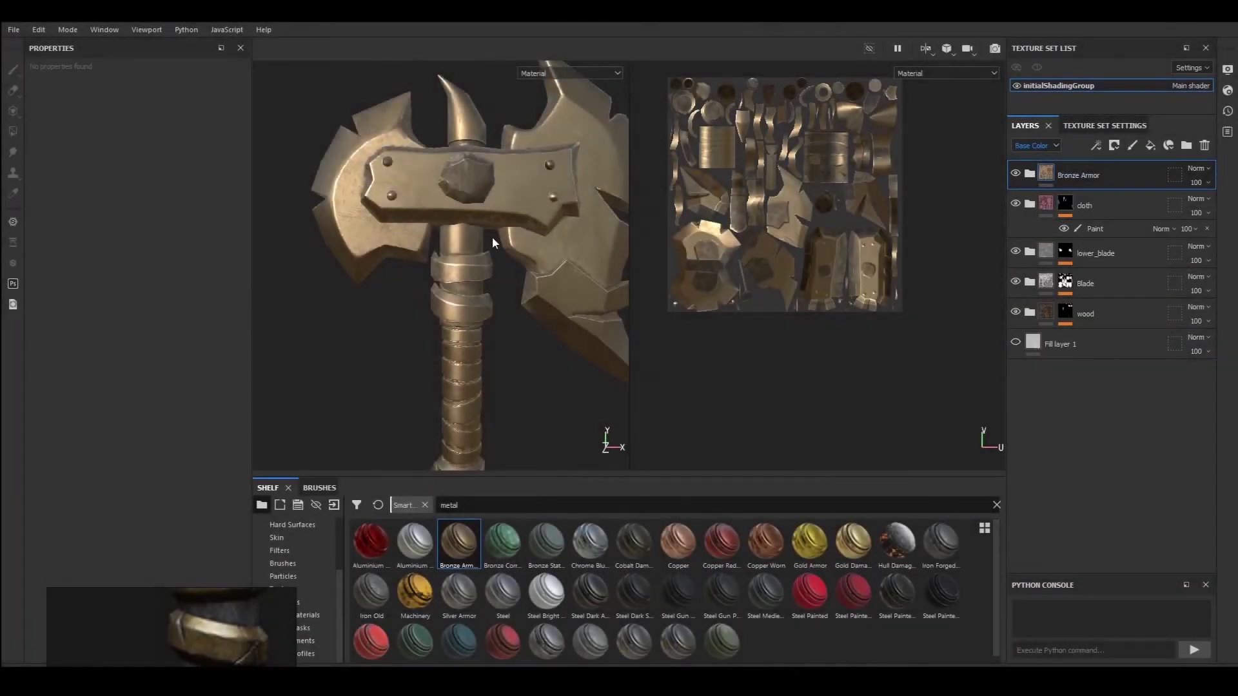
- Add a black mask with a paint effect to the Bronze Armor folder
click(1115, 145)
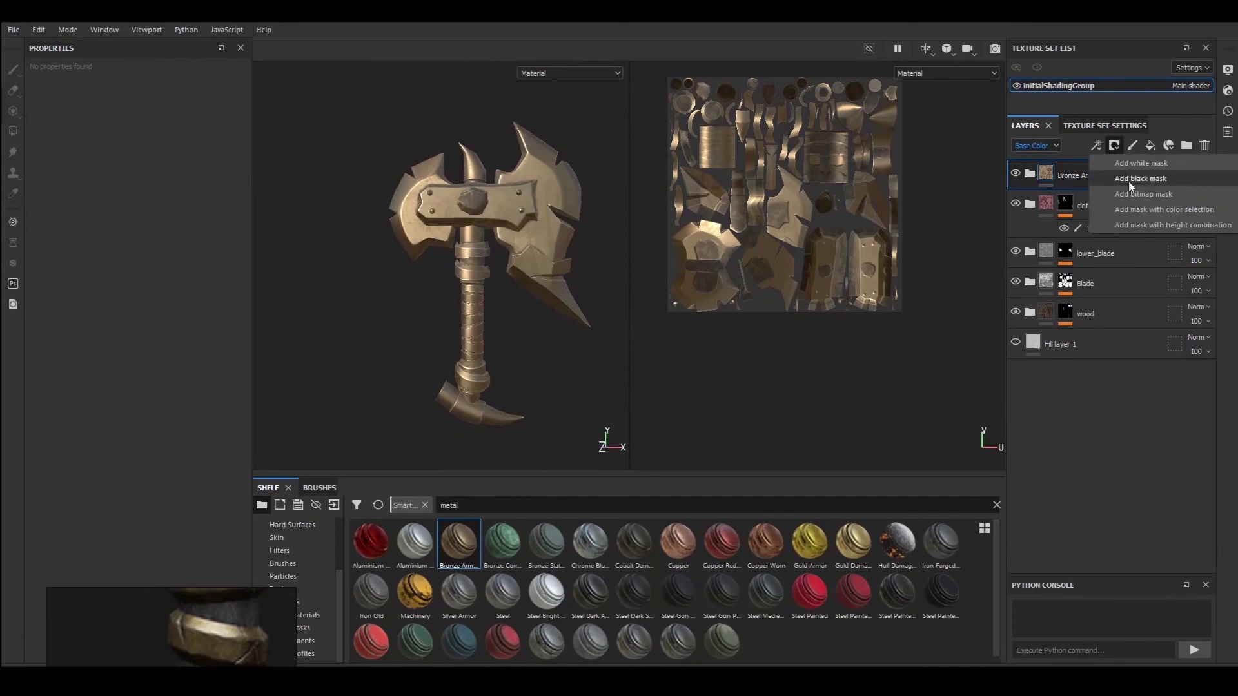
click(1125, 183)
click(1096, 145)
click(1125, 181)
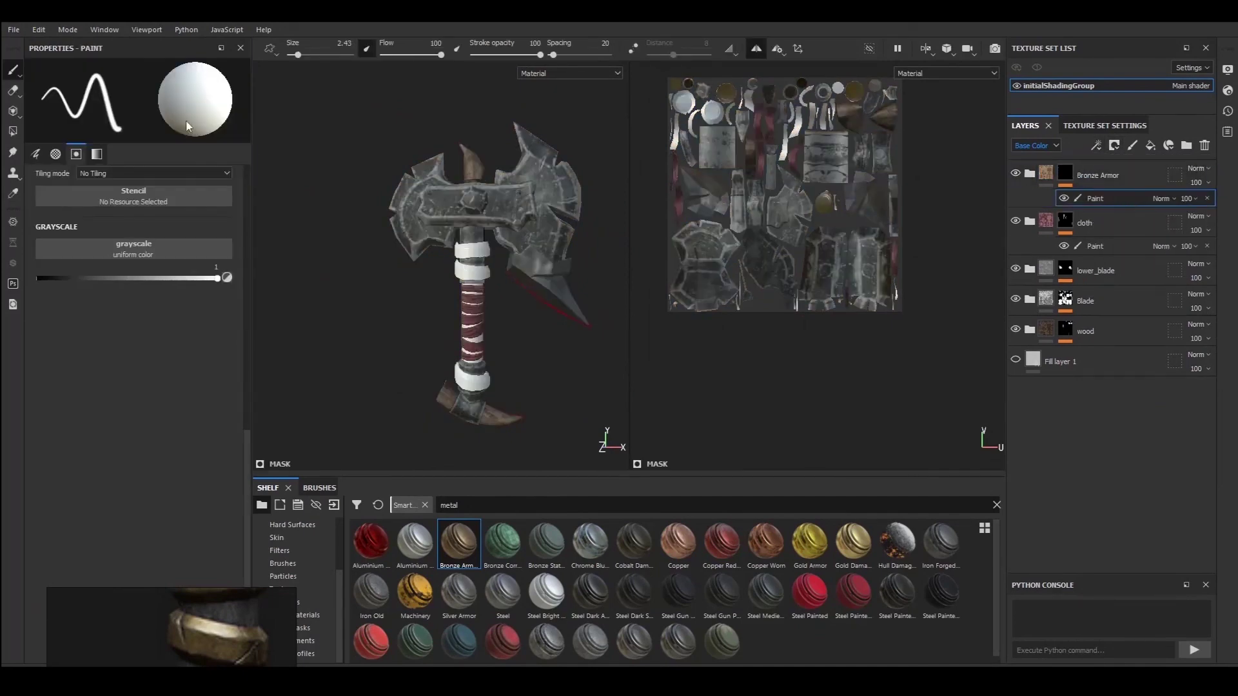
- Reveal Bronze Armor on the two upper handle rings and the lower handle ring with Polygon Fill in its mask
click(13, 132)
scroll(446, 234, up, 5)
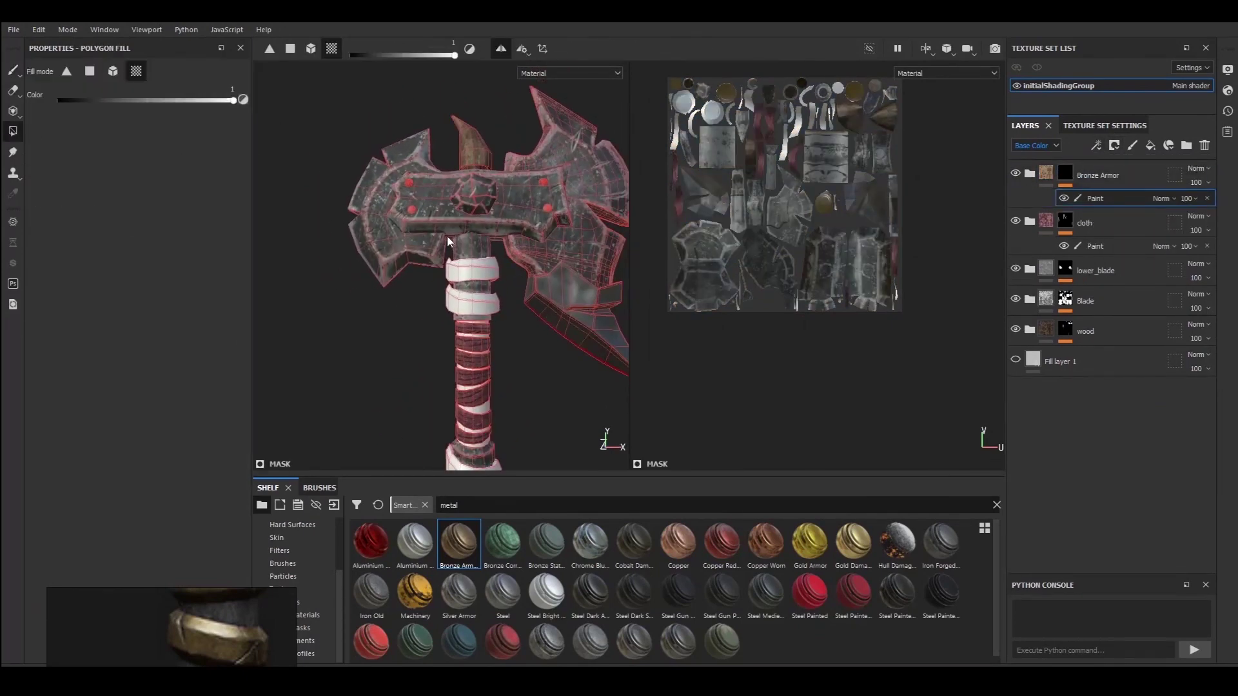
scroll(517, 278, up, 5)
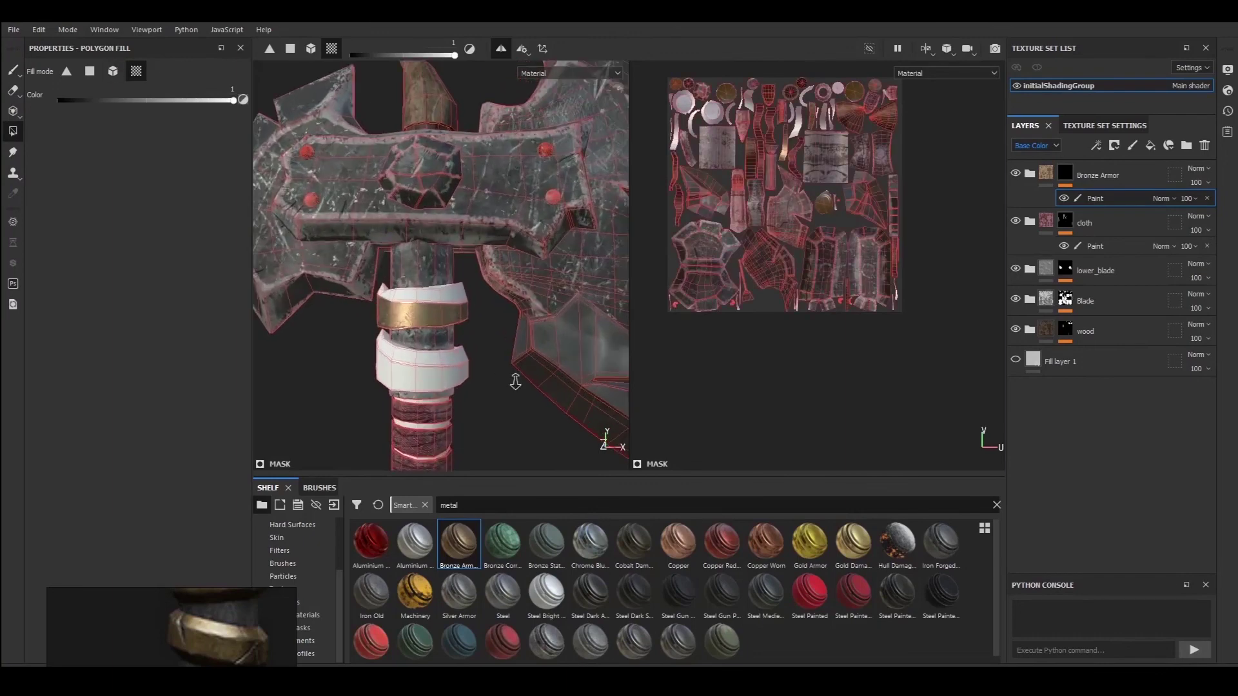
scroll(459, 305, down, 10)
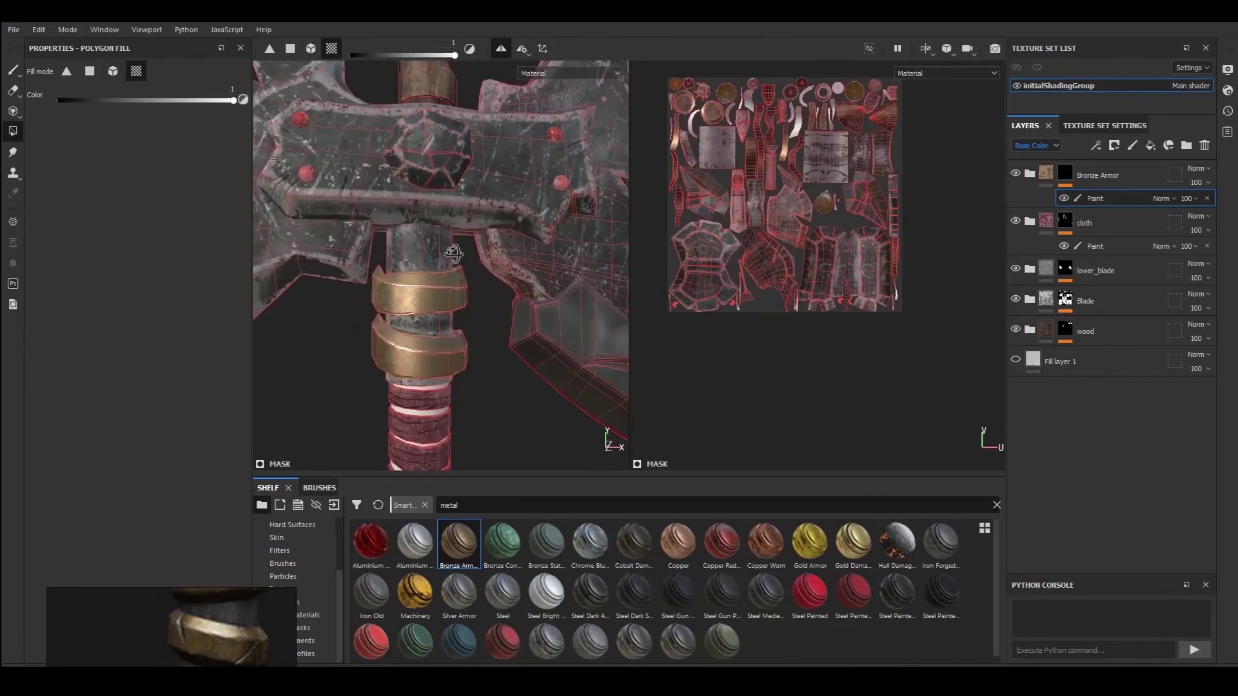
scroll(474, 365, up, 8)
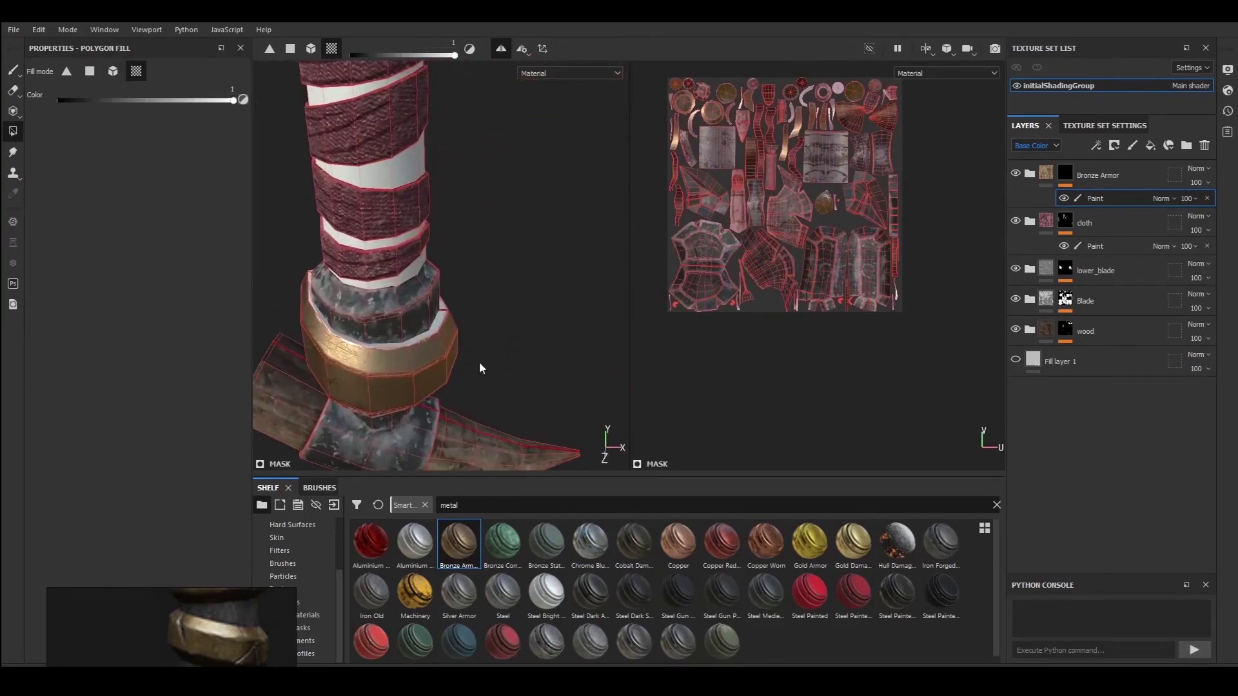
alt+drag(478, 362, 312, 244)
alt+right_drag(311, 244, 303, 187)
key(1)
alt+drag(451, 258, 480, 284)
mouse_move(490, 290)
alt+right_down()
mouse_move(523, 352)
mouse_move(497, 290)
alt+right_up()
- Select the cloth folder's mask and expand the Bronze Armor folder
click(1075, 226)
click(1030, 175)
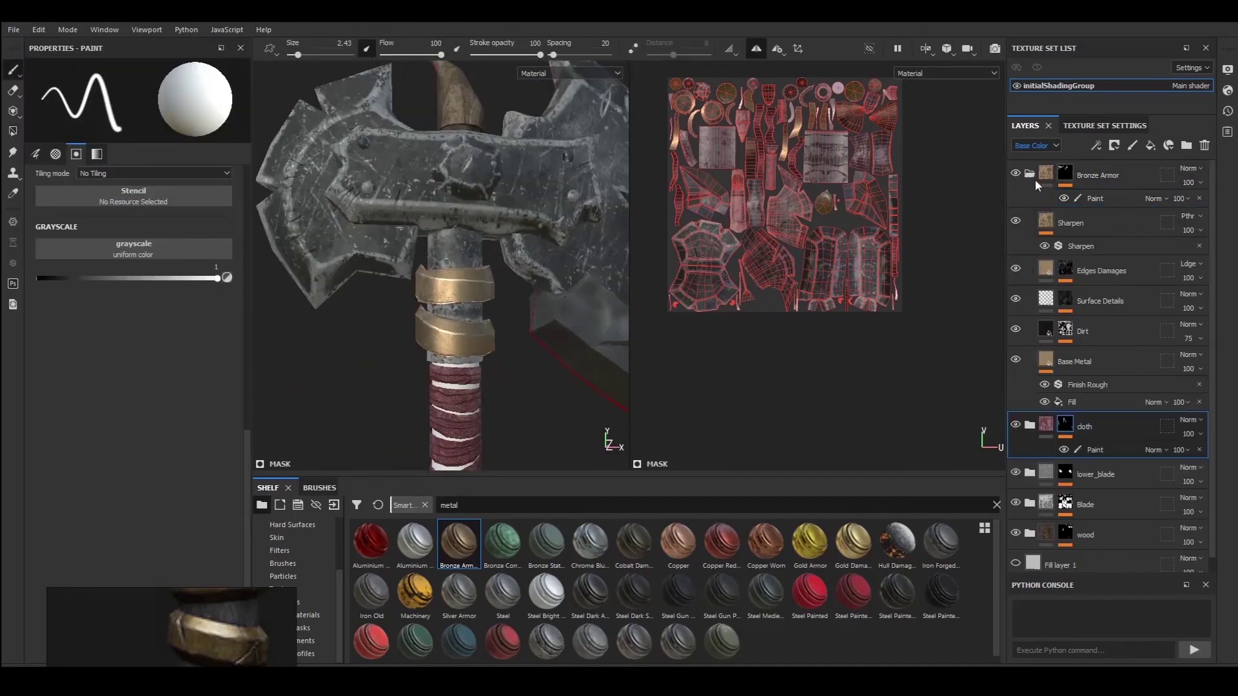